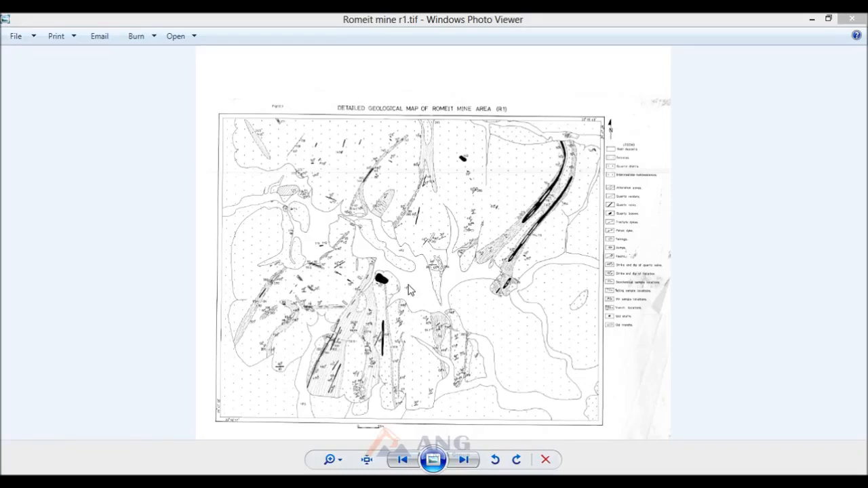
# Step: Examine the scanned geological map of the Romeit mine area, including its quartz veins and legend
pyautogui.scroll(2, 411, 273)
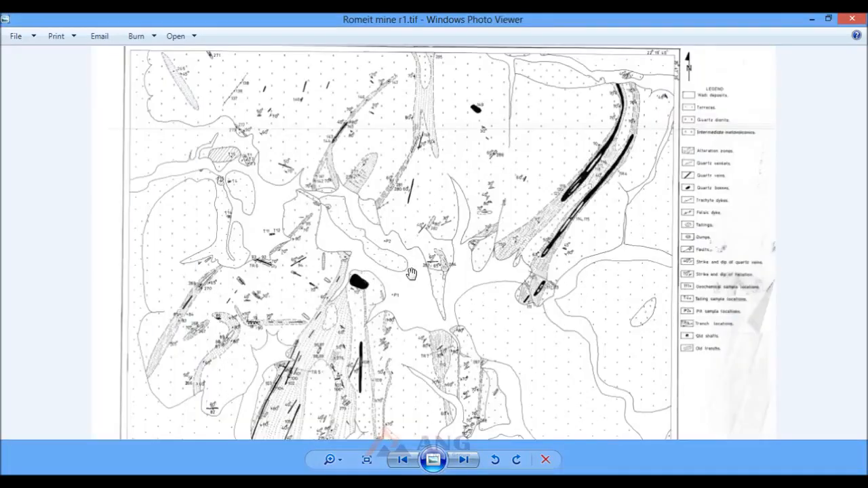
pyautogui.scroll(2, 437, 285)
pyautogui.scroll(-4, 437, 285)
pyautogui.scroll(2, 471, 195)
pyautogui.moveTo(469, 322); pyautogui.dragTo(424, 213)
pyautogui.scroll(4, 814, 183)
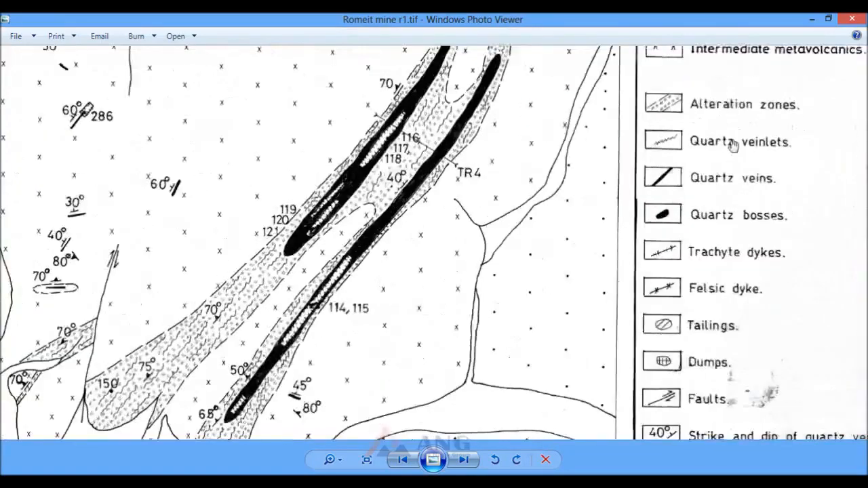
pyautogui.scroll(-1, 739, 139)
pyautogui.scroll(-1, 666, 208)
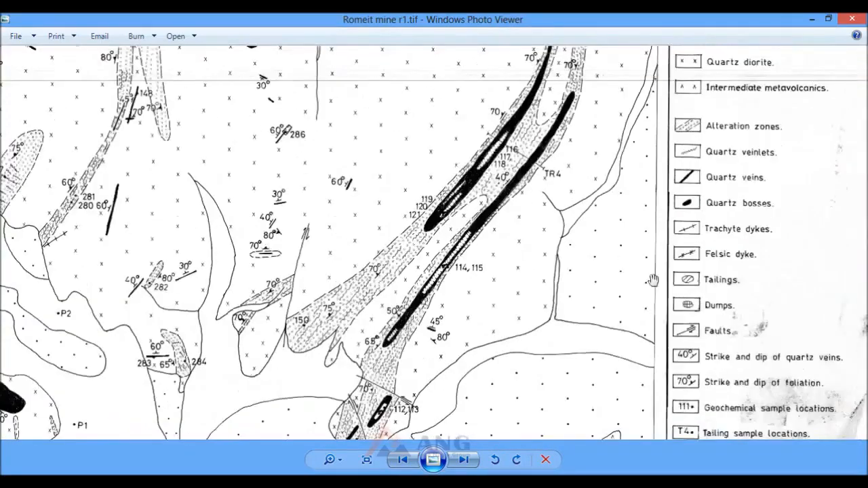
pyautogui.scroll(-5, 649, 247)
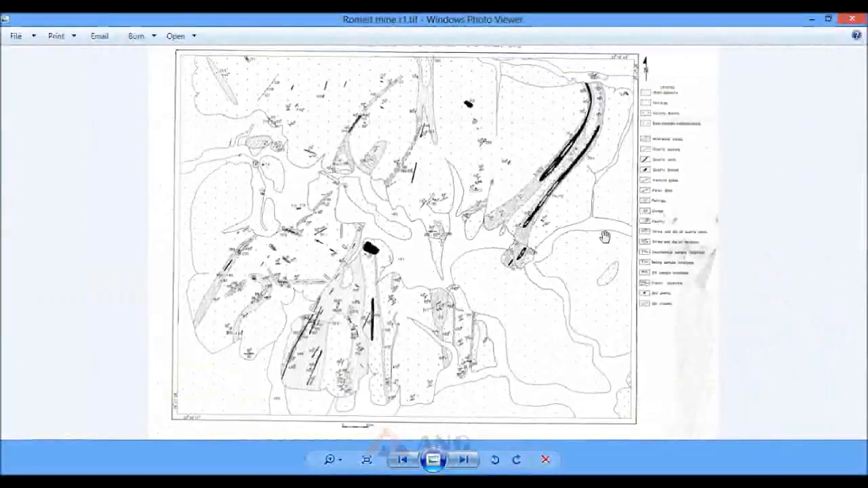
pyautogui.scroll(-1, 464, 217)
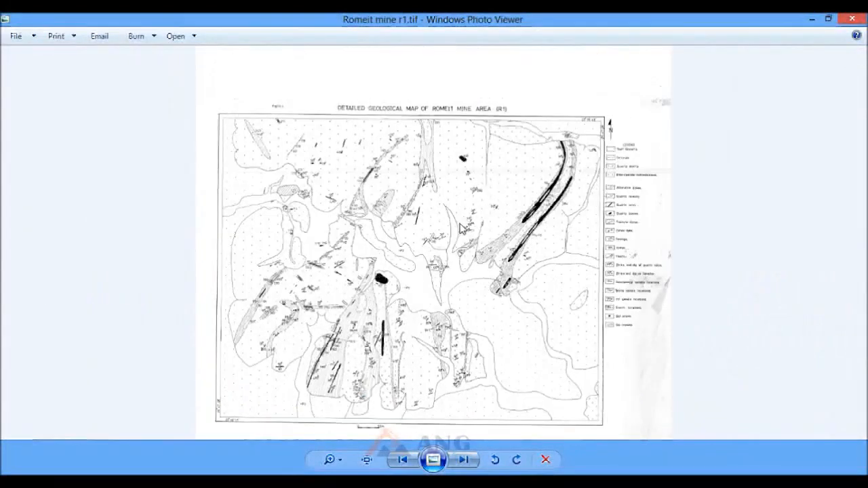
# Step: Switch to Global Mapper and open Romeit mine r1.tif for manual rectification in the Image Rectifier
pyautogui.moveTo(187, 475)
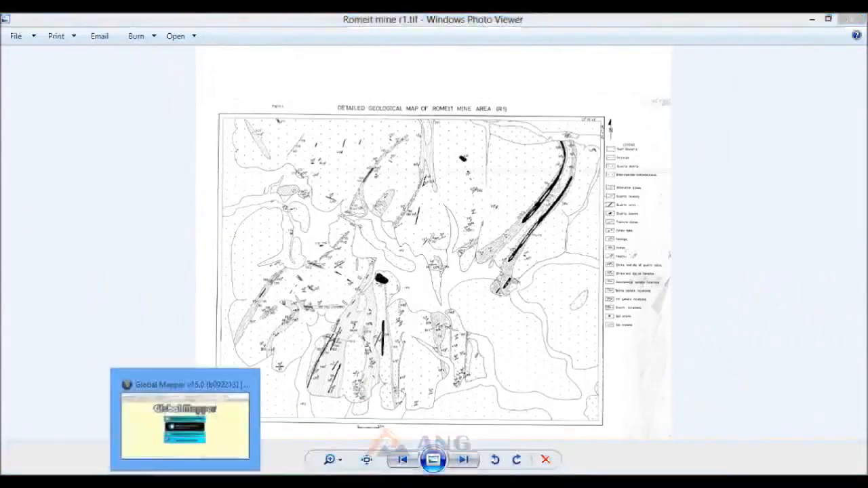
pyautogui.click(185, 428)
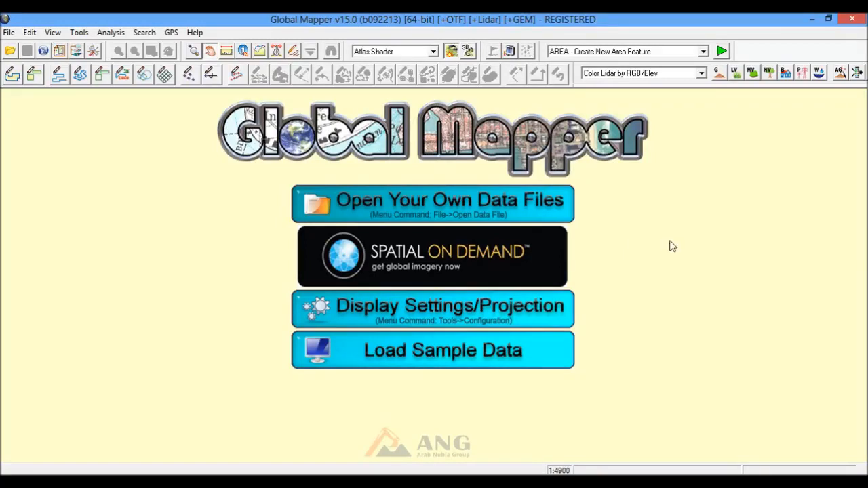
pyautogui.click(393, 204)
pyautogui.click(589, 243)
pyautogui.click(542, 388)
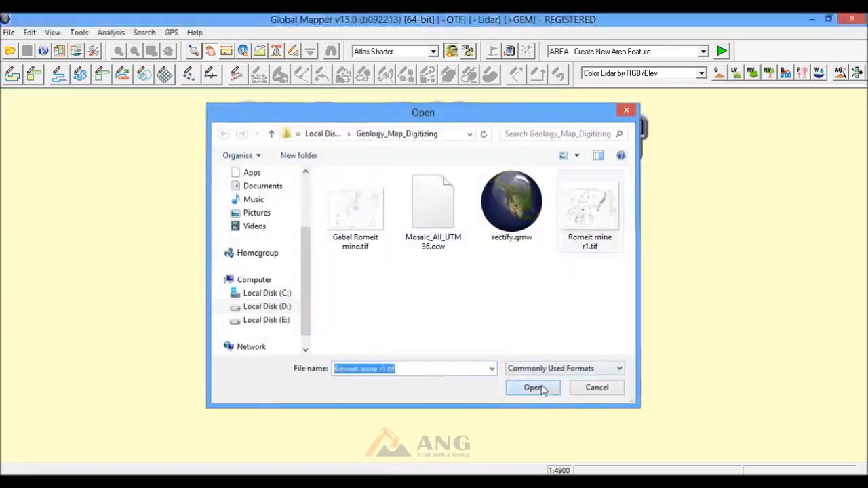
pyautogui.click(329, 295)
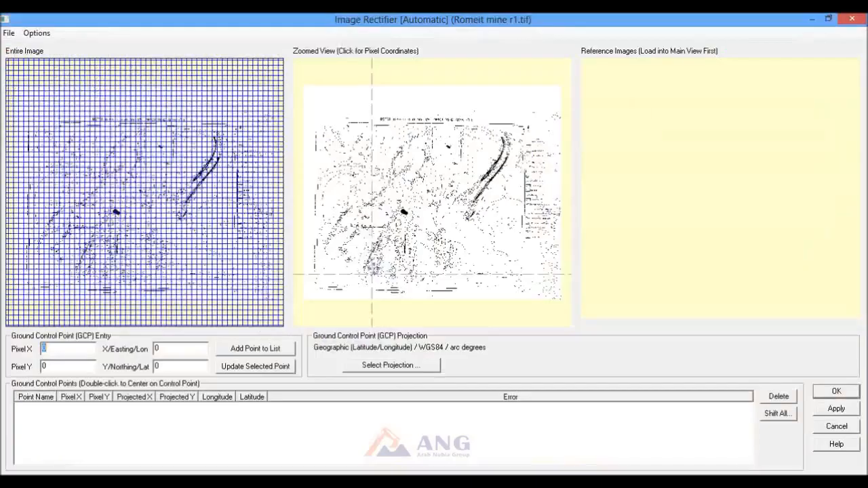
# Step: Add a ground control point at the map frame's northeast inner corner with longitude 35 47 36 and latitude 22 19 40
pyautogui.click(514, 124)
pyautogui.moveTo(426, 183); pyautogui.dragTo(547, 295)
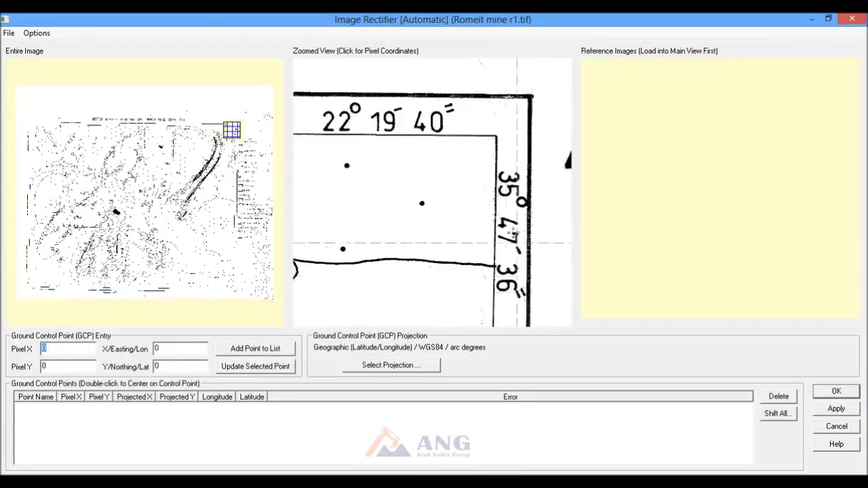
pyautogui.click(496, 137)
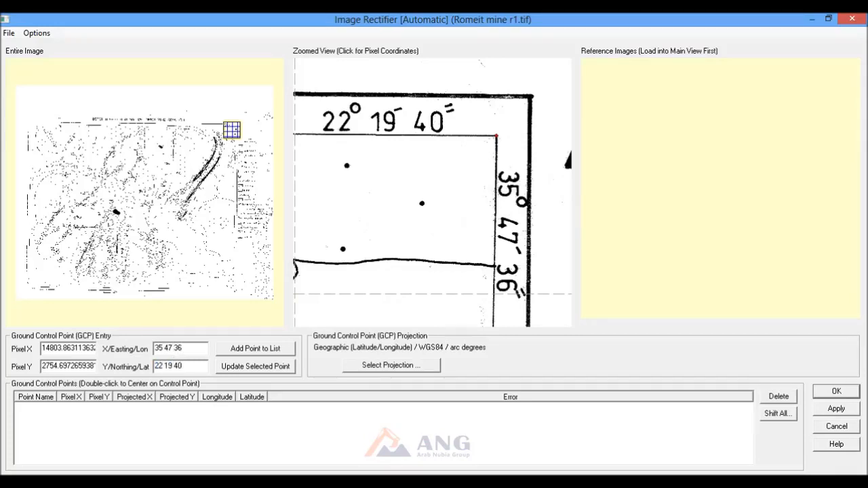
pyautogui.click(264, 358)
pyautogui.click(401, 285)
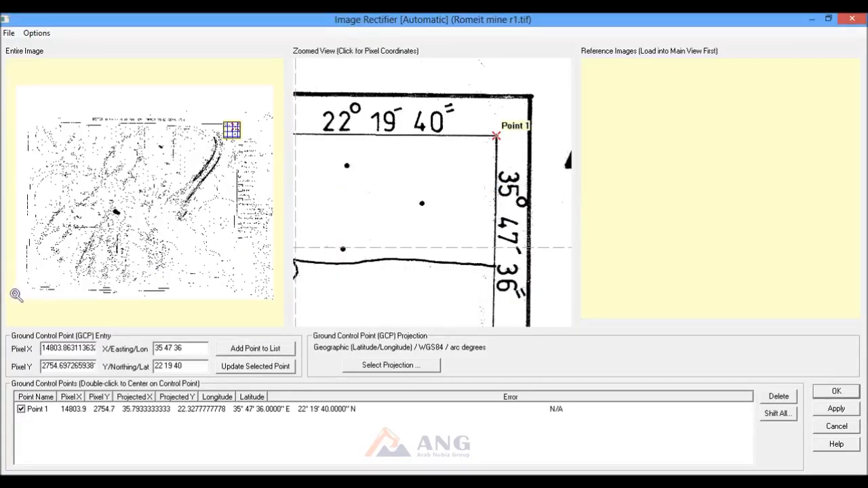
# Step: Add a second ground control point at the map frame's southwest inner corner with longitude 35 47 05 and latitude 22 19 17
pyautogui.click(49, 295)
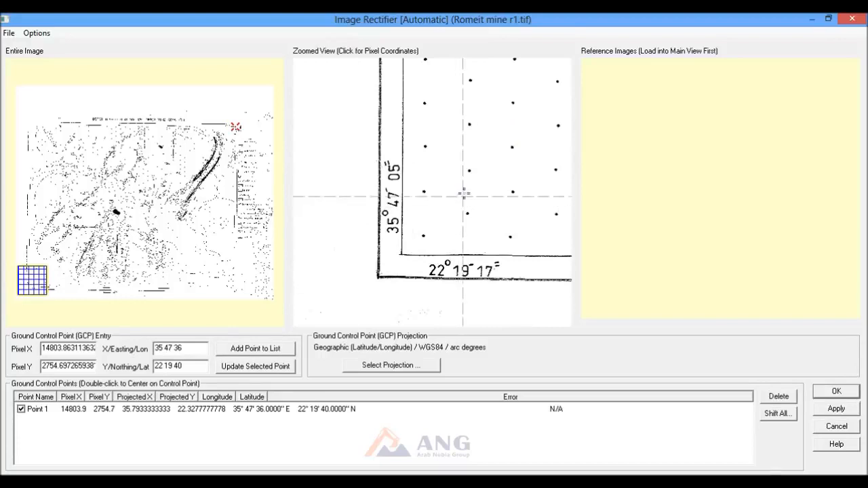
pyautogui.scroll(2, 393, 271)
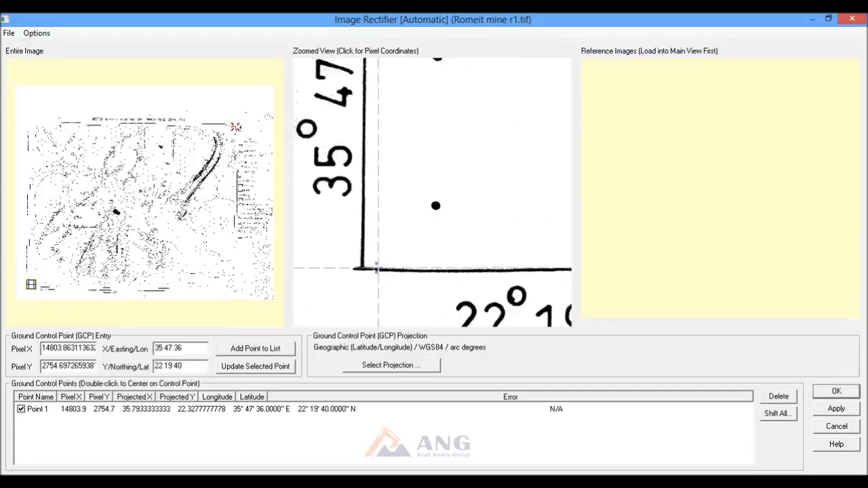
pyautogui.click(388, 246)
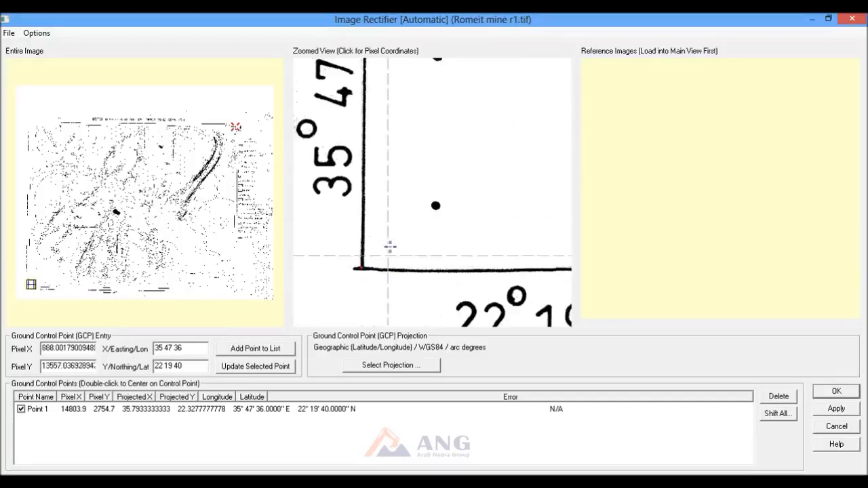
pyautogui.scroll(-1, 390, 247)
pyautogui.scroll(-2, 390, 248)
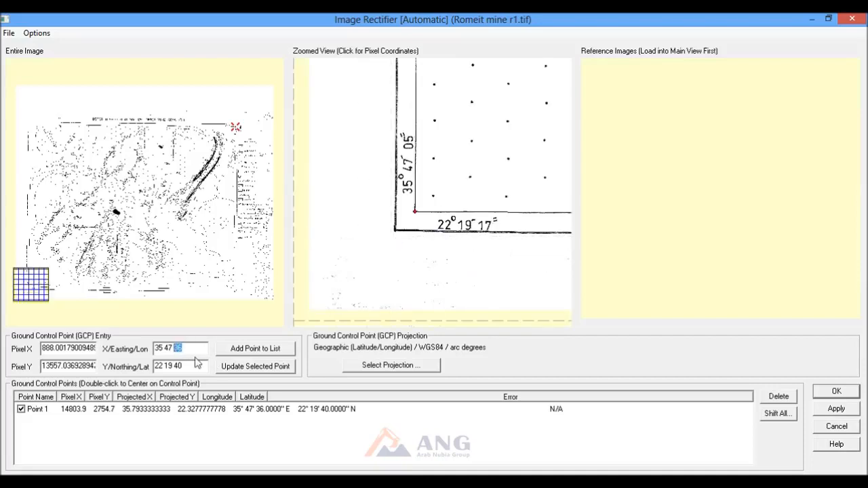
pyautogui.write('05')
pyautogui.click(286, 353)
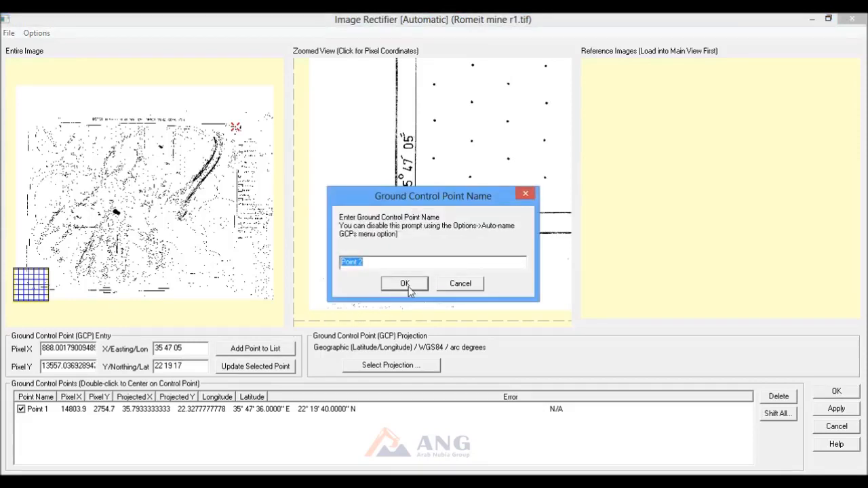
pyautogui.click(405, 285)
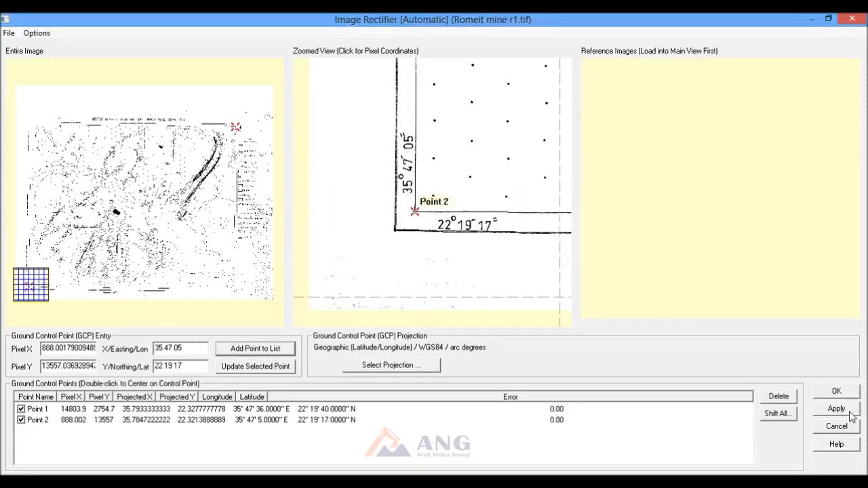
# Step: Accept the two-point rectification and load the georeferenced map into the main view
pyautogui.click(836, 392)
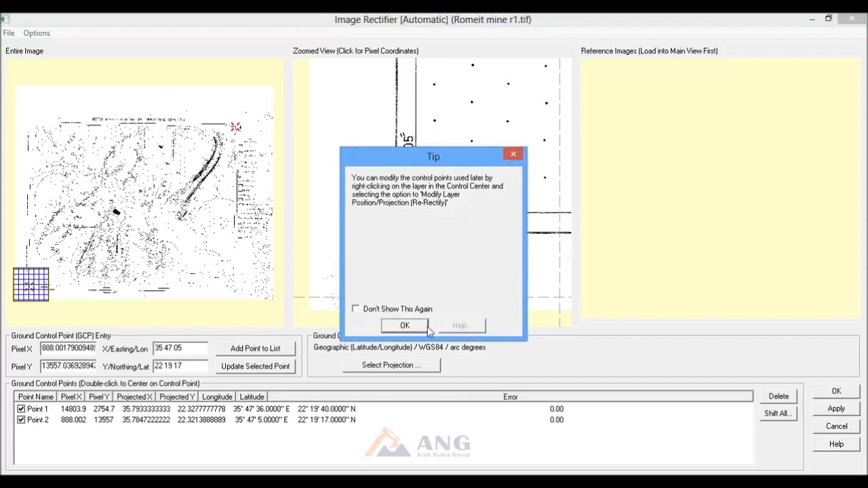
pyautogui.click(405, 326)
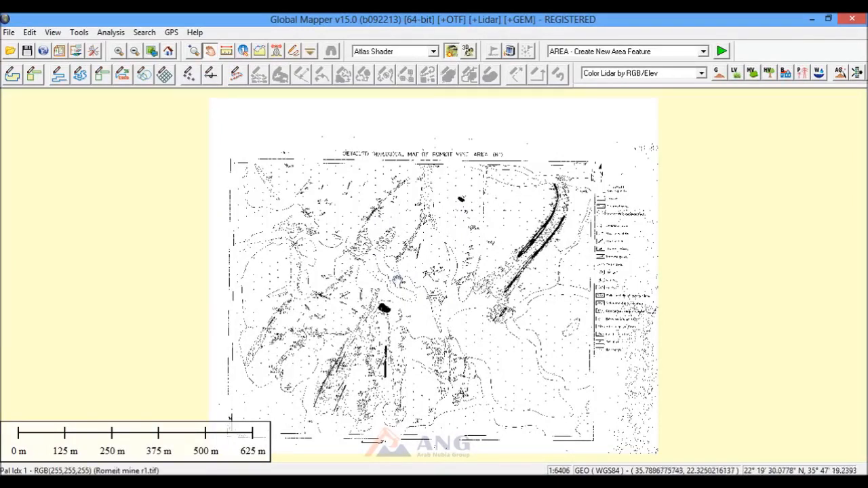
pyautogui.moveTo(401, 286); pyautogui.dragTo(393, 263)
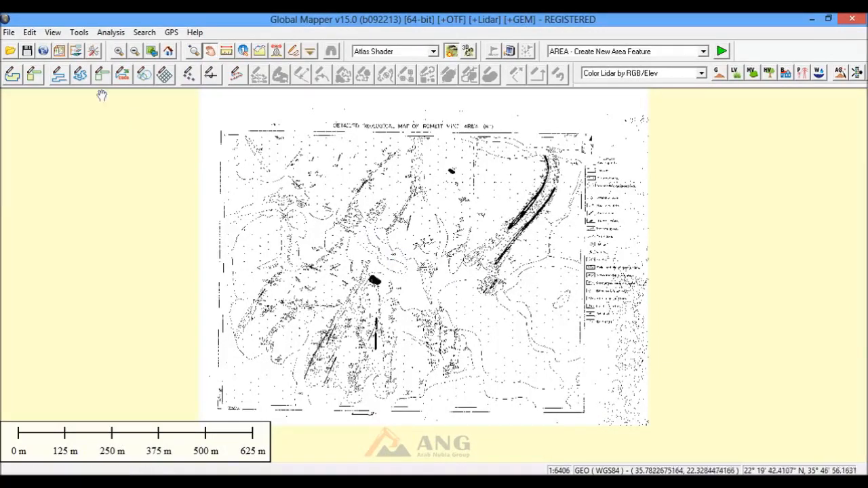
# Step: Load the online World Imagery for the current screen bounds and place the Romeit mine r1.tif layer above it
pyautogui.click(44, 52)
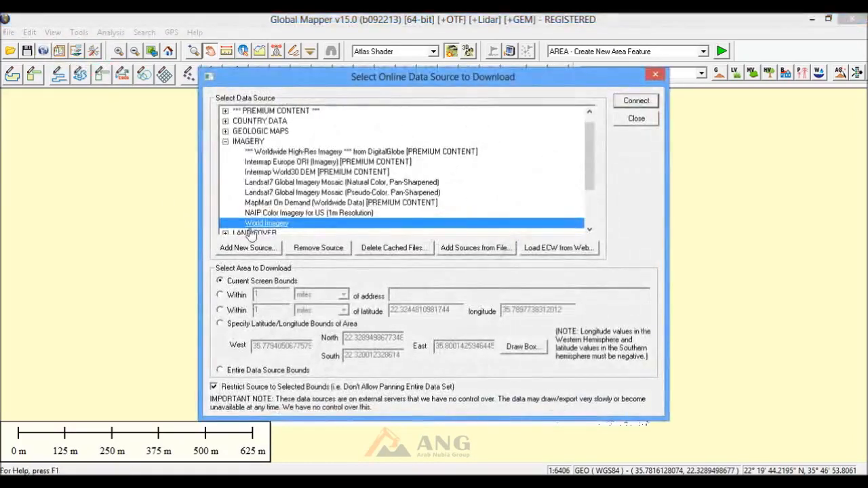
pyautogui.click(636, 100)
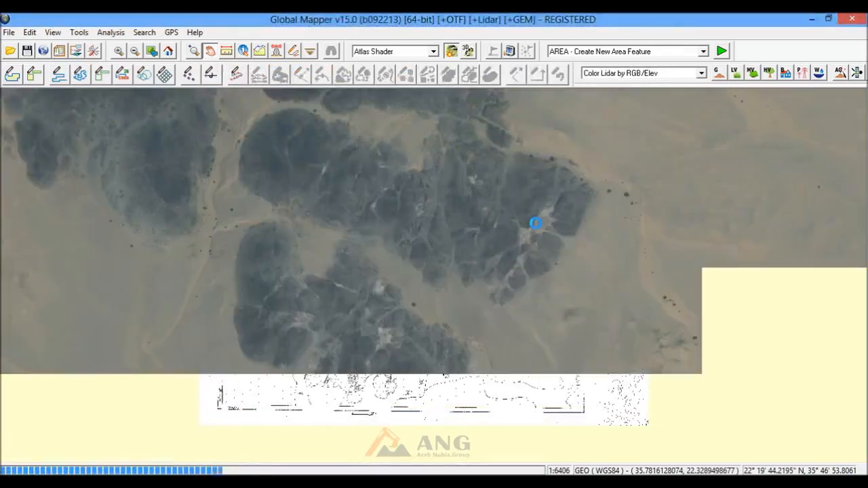
pyautogui.click(76, 52)
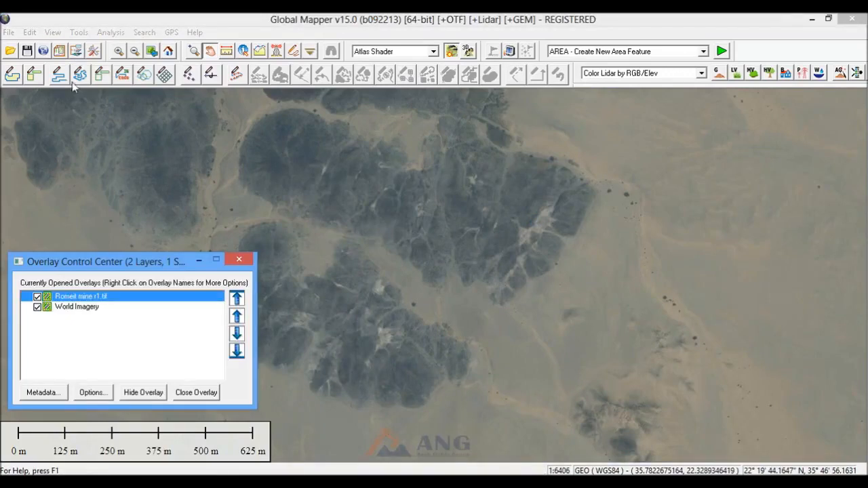
pyautogui.moveTo(109, 262); pyautogui.dragTo(123, 241)
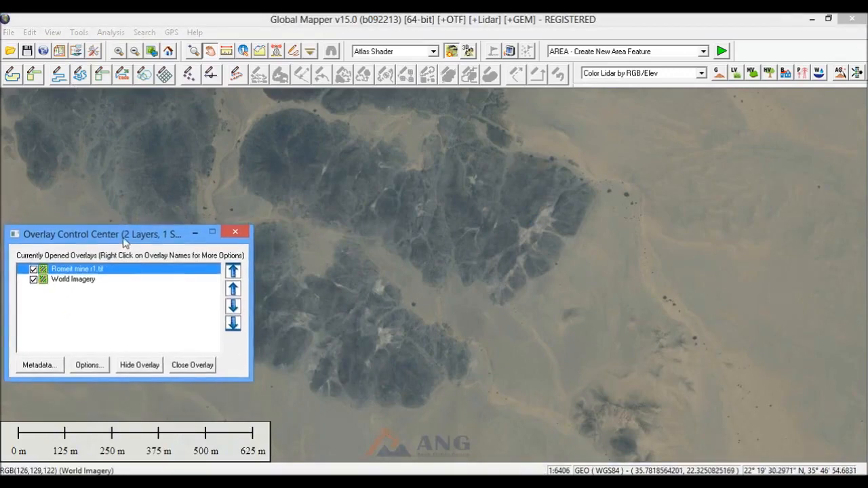
pyautogui.click(235, 308)
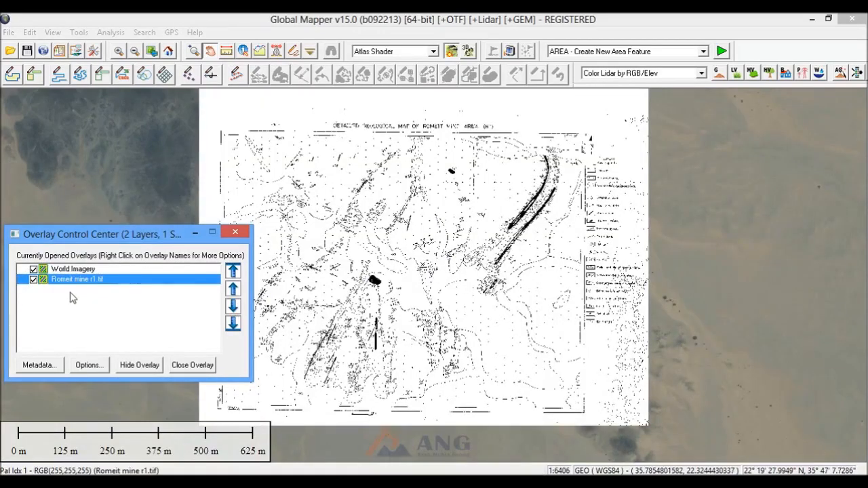
# Step: Toggle the visibility of the Romeit mine r1.tif layer repeatedly to compare the map with the satellite imagery
pyautogui.click(34, 280)
pyautogui.click(34, 280)
pyautogui.click(34, 280)
pyautogui.click(34, 280)
pyautogui.click(34, 281)
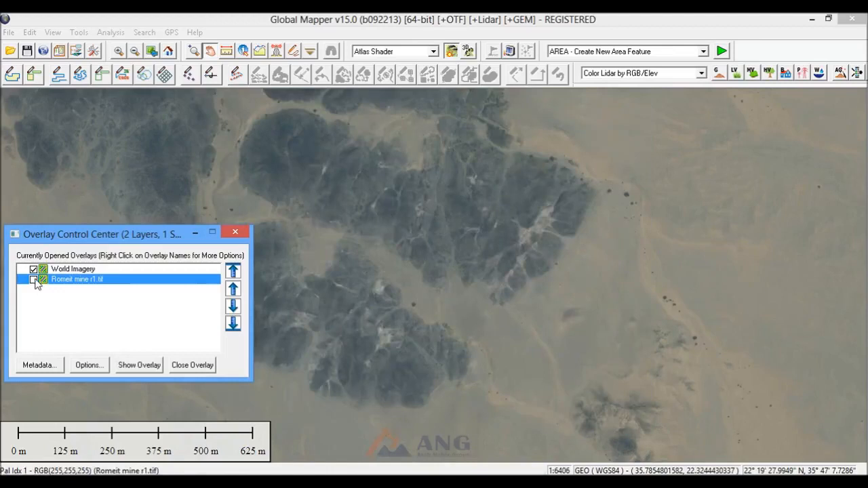
pyautogui.click(34, 280)
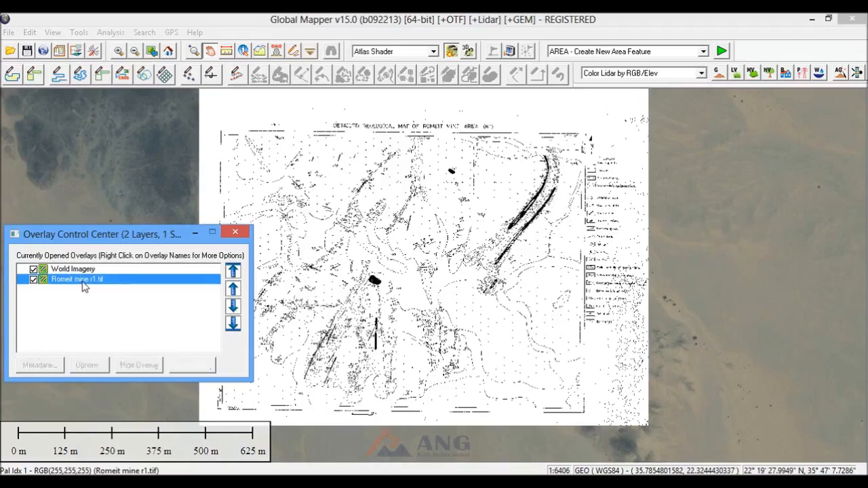
# Step: Make the Romeit mine r1.tif layer partly translucent and check its alignment with the imagery beneath
pyautogui.doubleClick(85, 287)
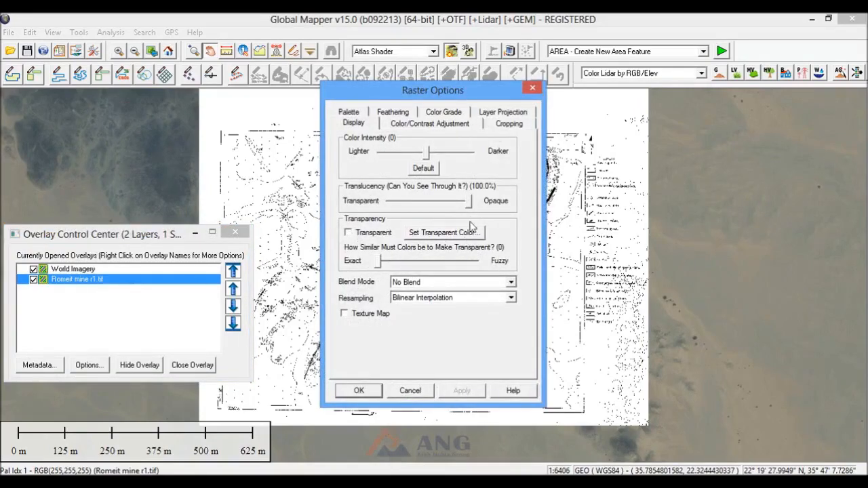
pyautogui.moveTo(473, 206); pyautogui.dragTo(431, 204)
pyautogui.click(377, 392)
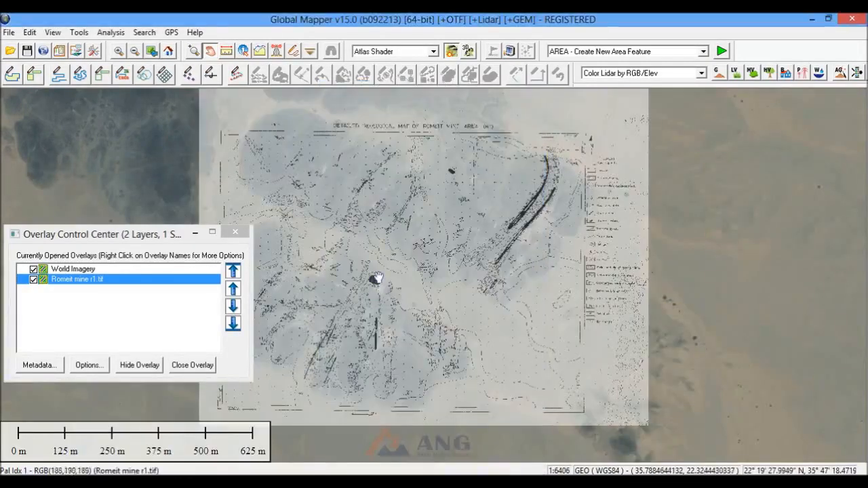
pyautogui.scroll(-1, 389, 297)
pyautogui.scroll(1, 396, 306)
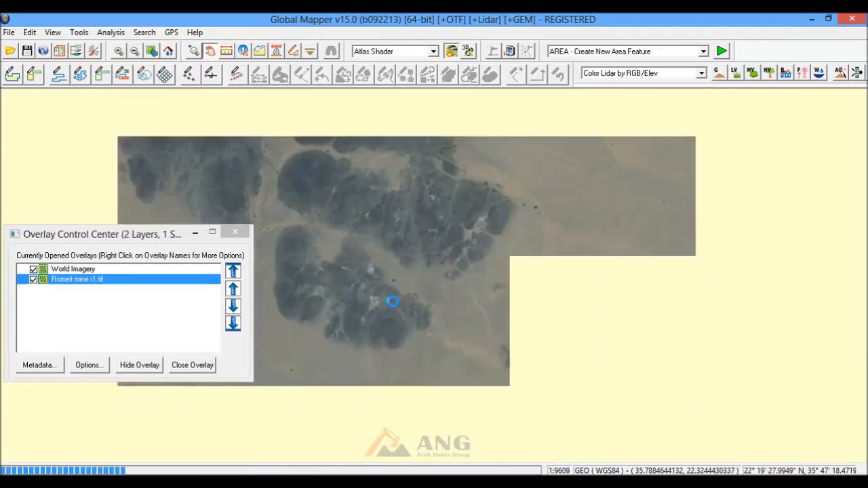
pyautogui.scroll(1, 382, 282)
pyautogui.scroll(1, 382, 282)
pyautogui.scroll(1, 382, 282)
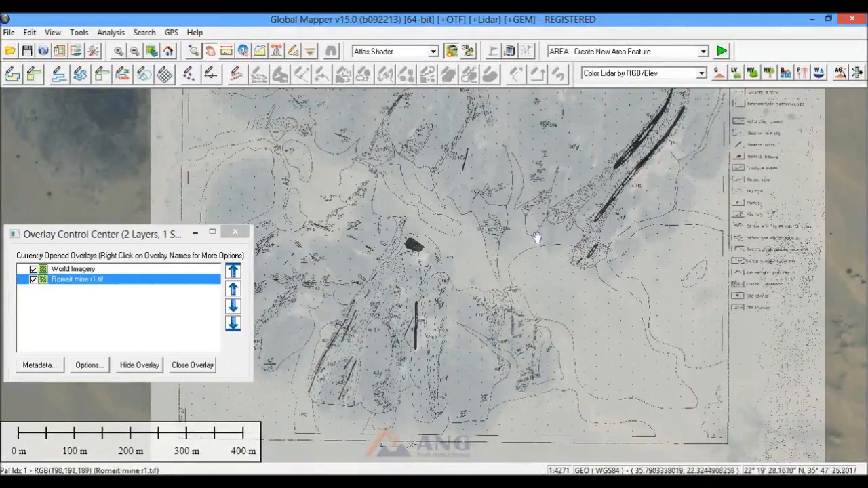
# Step: Re-rectify the Romeit mine r1.tif layer, adding a third control point at the narrow outline's tip west of the dark veins, matched to the imagery
pyautogui.rightClick(69, 284)
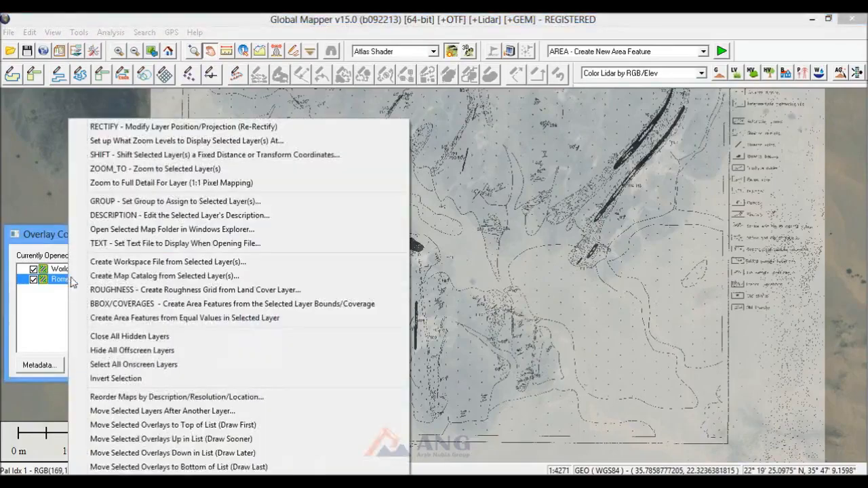
pyautogui.click(123, 130)
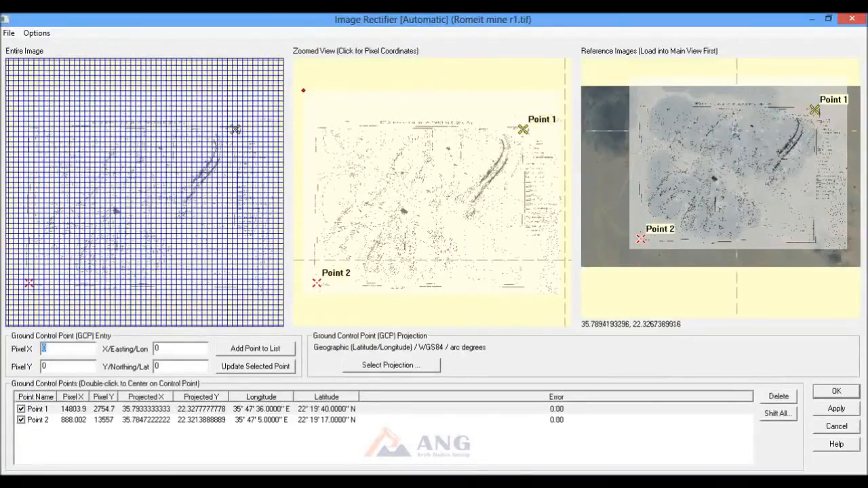
pyautogui.click(801, 197)
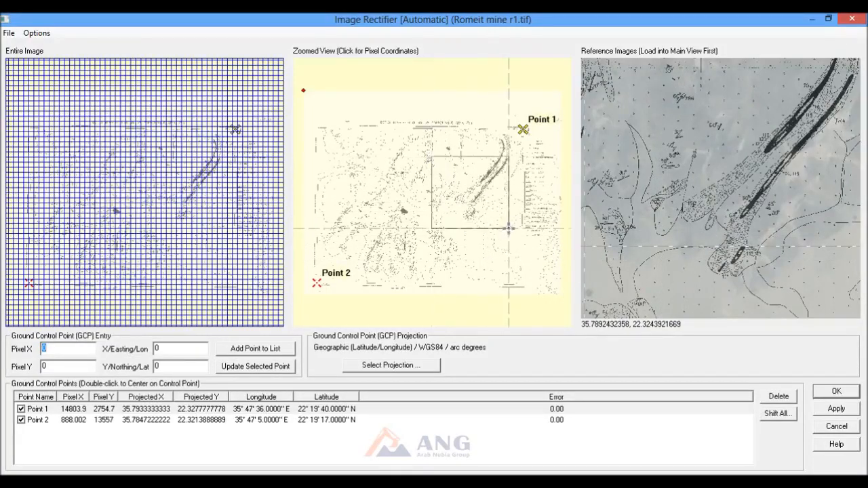
pyautogui.click(509, 231)
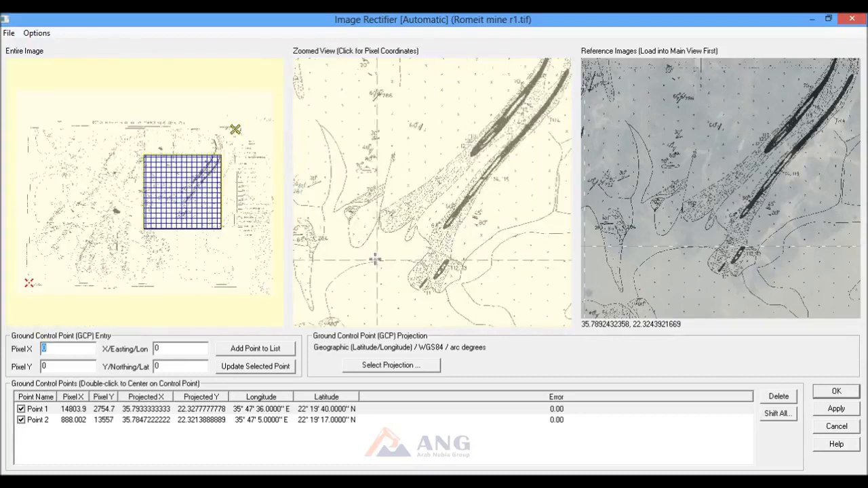
pyautogui.click(355, 247)
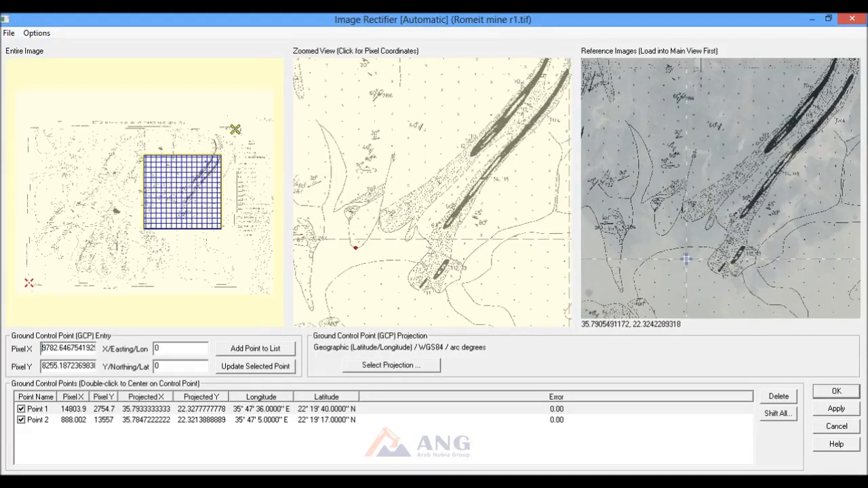
pyautogui.click(686, 258)
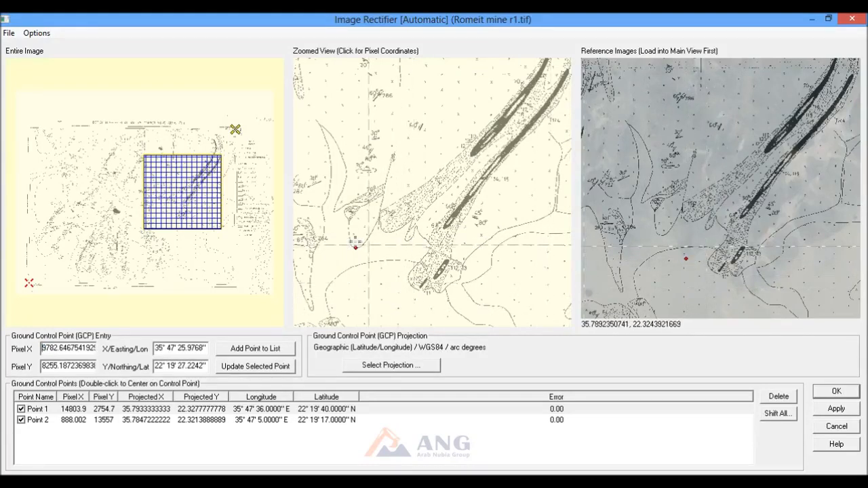
pyautogui.click(271, 349)
pyautogui.click(404, 285)
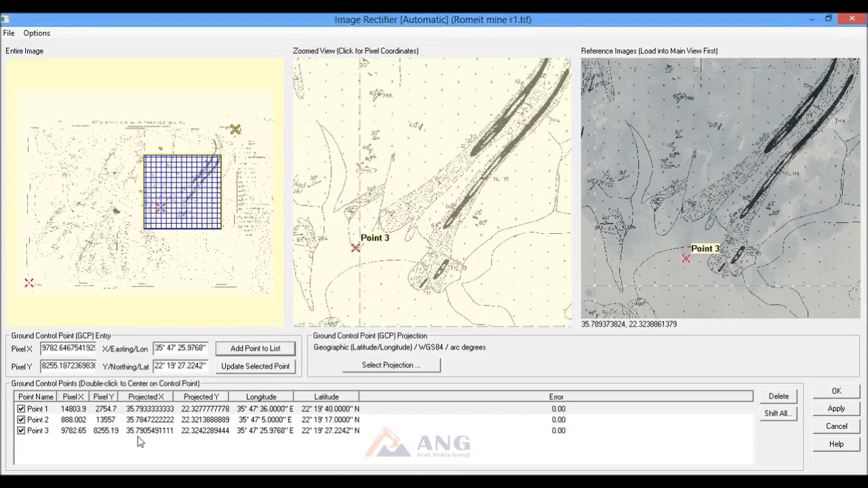
# Step: Delete control point Point 1 and accept the rectification using Point 2 and Point 3
pyautogui.click(261, 410)
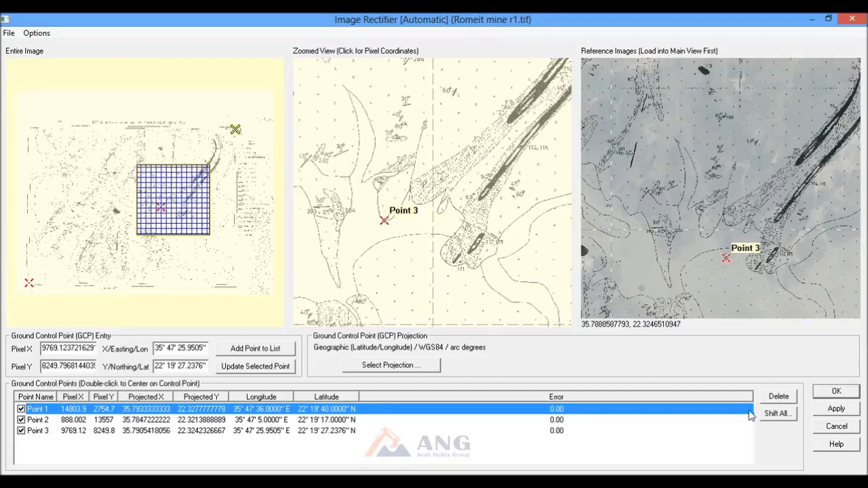
pyautogui.click(784, 399)
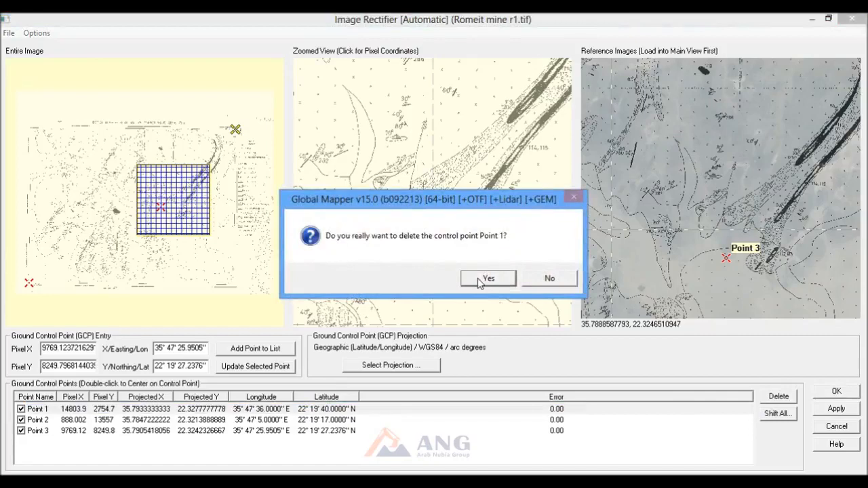
pyautogui.click(483, 279)
pyautogui.click(837, 392)
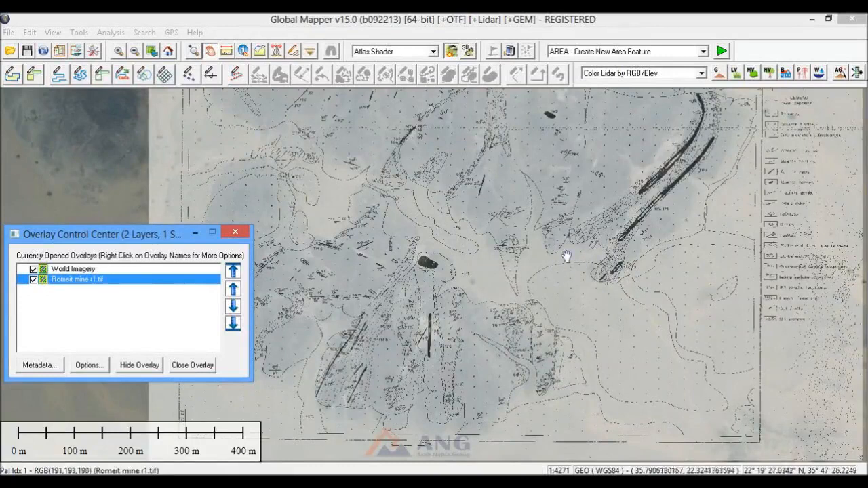
# Step: Check the map's alignment across the imagery, hide the World Imagery layer, and make the Romeit mine r1.tif layer fully opaque
pyautogui.moveTo(568, 248); pyautogui.dragTo(570, 270)
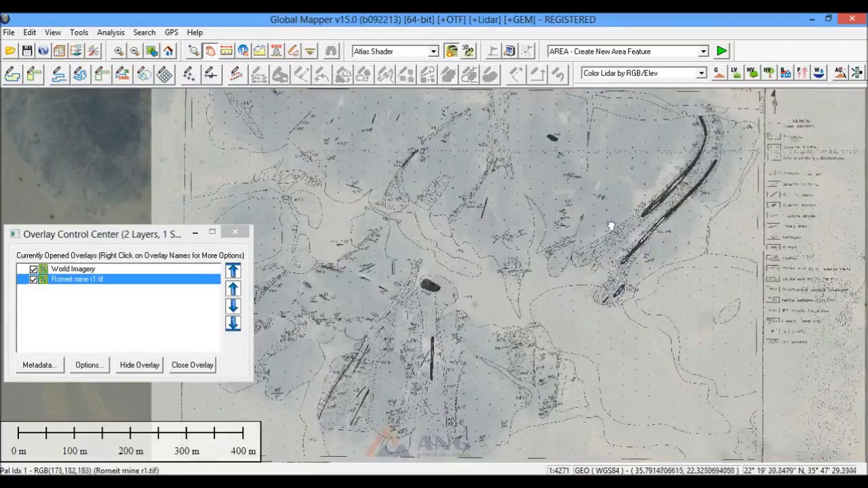
pyautogui.moveTo(609, 227); pyautogui.dragTo(617, 293)
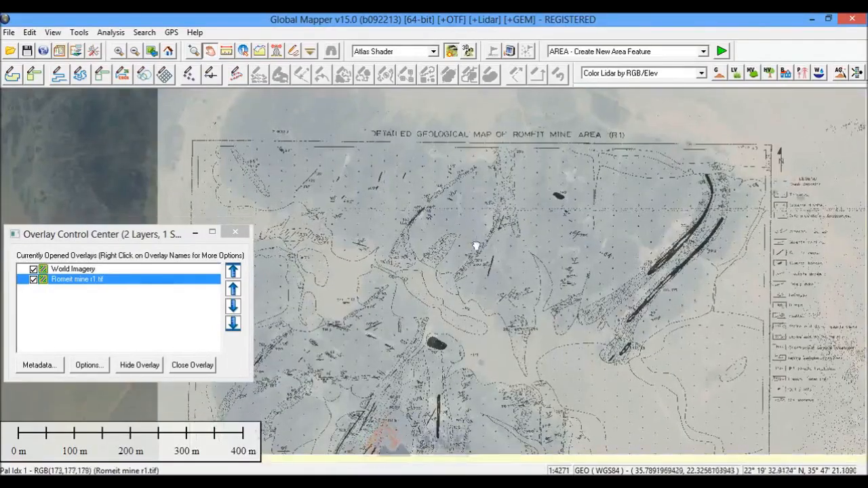
pyautogui.moveTo(477, 247); pyautogui.dragTo(475, 175)
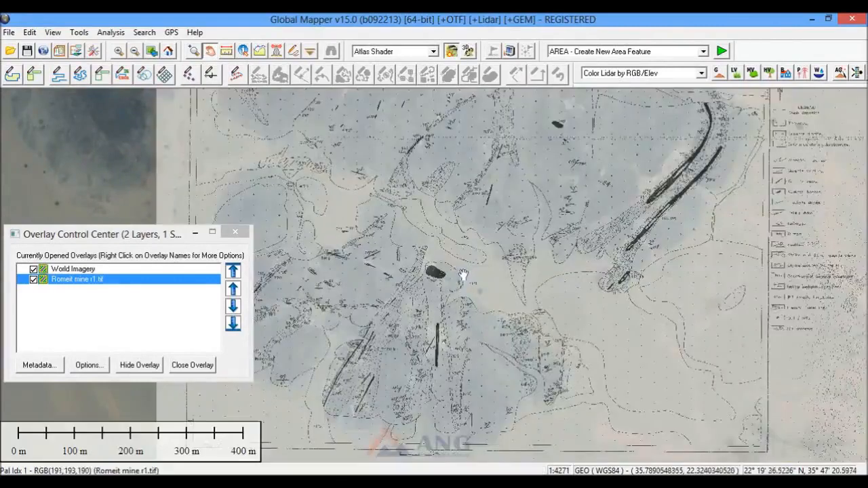
pyautogui.moveTo(463, 274); pyautogui.dragTo(443, 289)
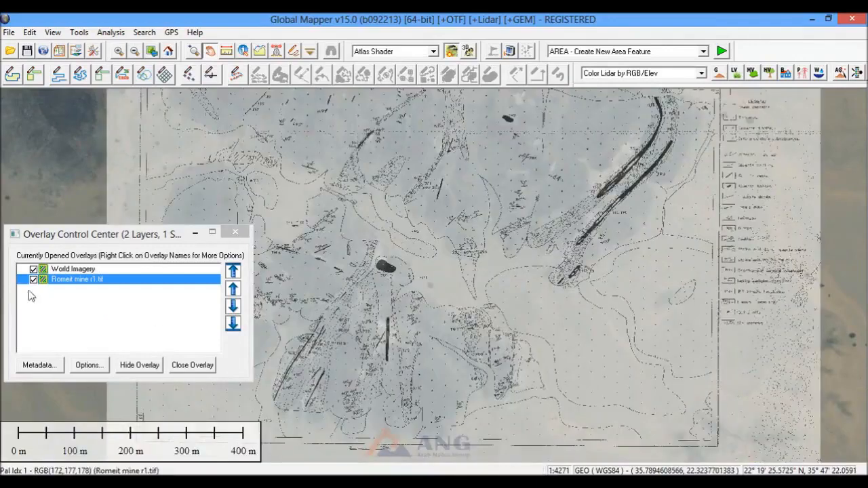
pyautogui.click(34, 269)
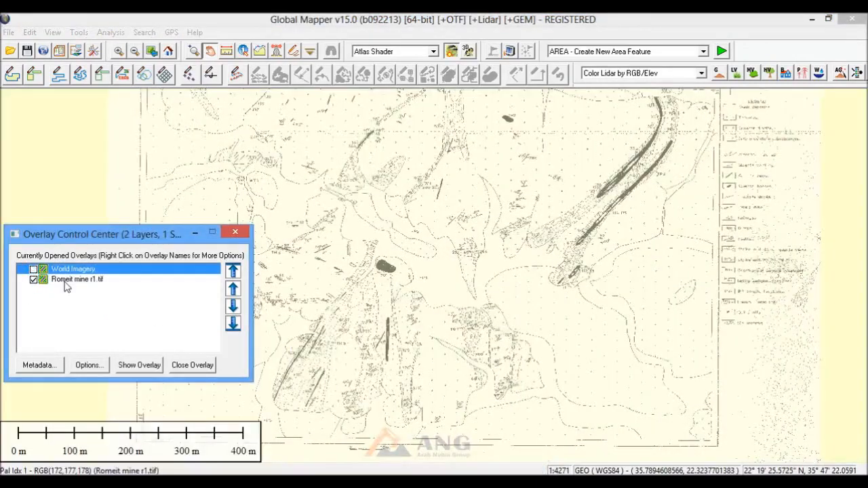
pyautogui.doubleClick(68, 282)
pyautogui.moveTo(429, 202); pyautogui.dragTo(498, 212)
pyautogui.click(368, 390)
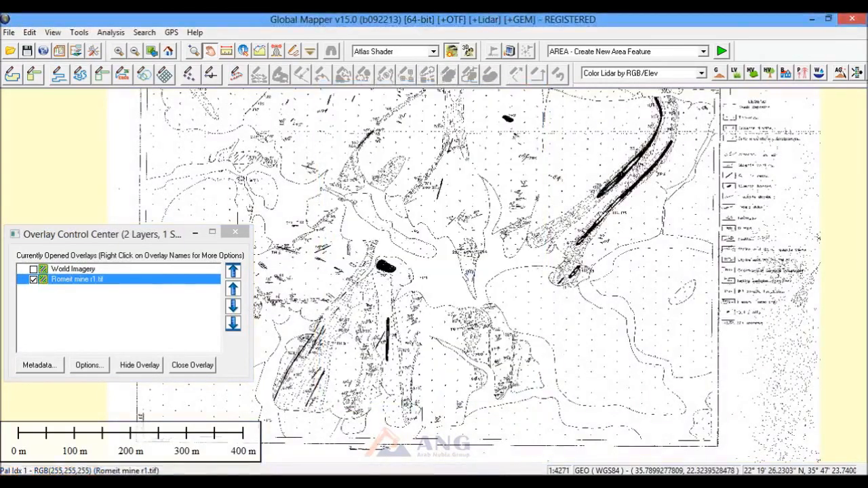
# Step: Set the workspace projection to UTM zone 36 (30°E - 36°E - Northern Hemisphere) with the WGS84 datum and planar units in meters
pyautogui.scroll(1, 468, 274)
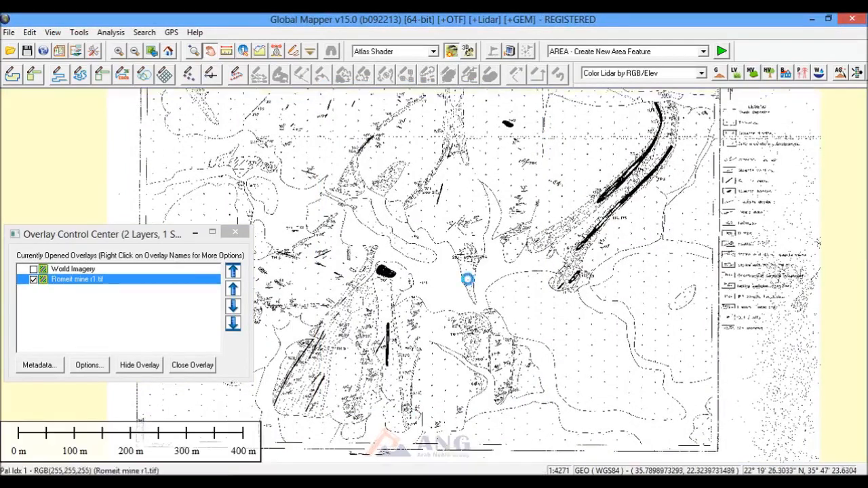
pyautogui.scroll(1, 468, 278)
pyautogui.scroll(-1, 468, 278)
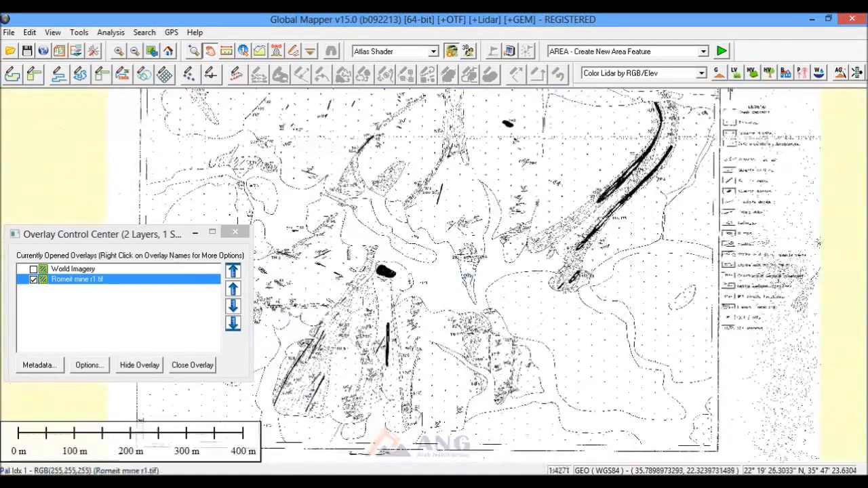
pyautogui.scroll(-1, 468, 278)
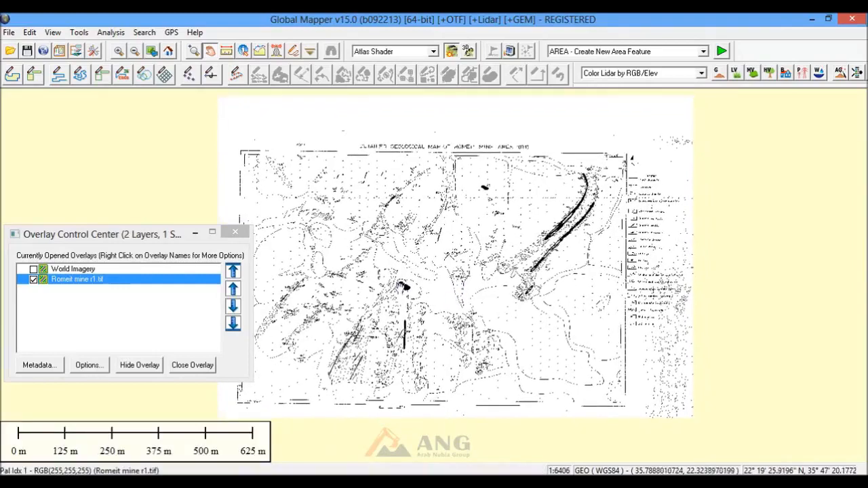
pyautogui.click(96, 55)
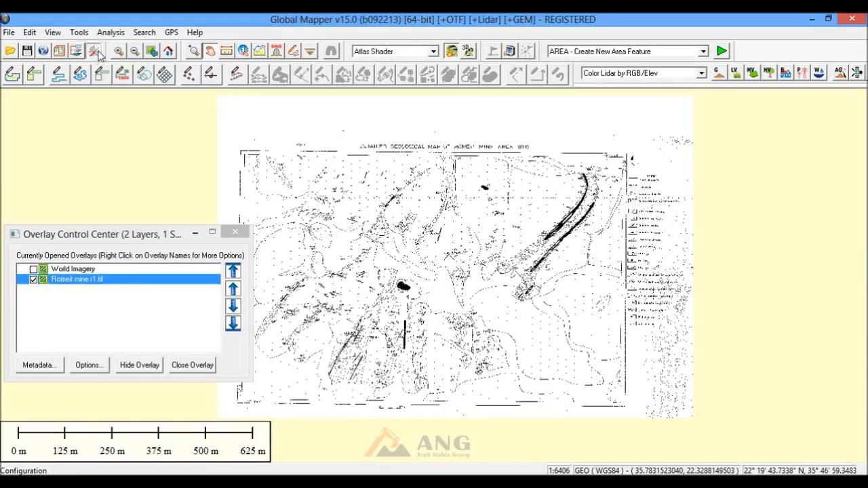
pyautogui.click(516, 99)
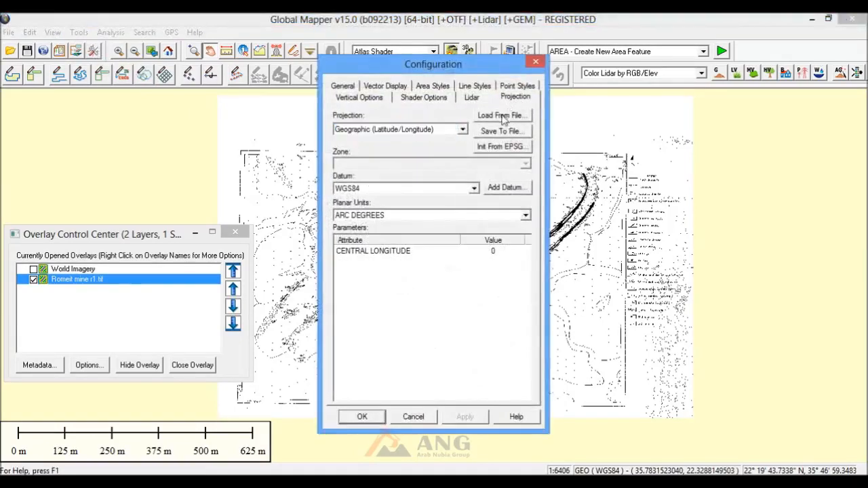
pyautogui.click(462, 133)
pyautogui.moveTo(464, 146); pyautogui.dragTo(461, 343)
pyautogui.click(378, 299)
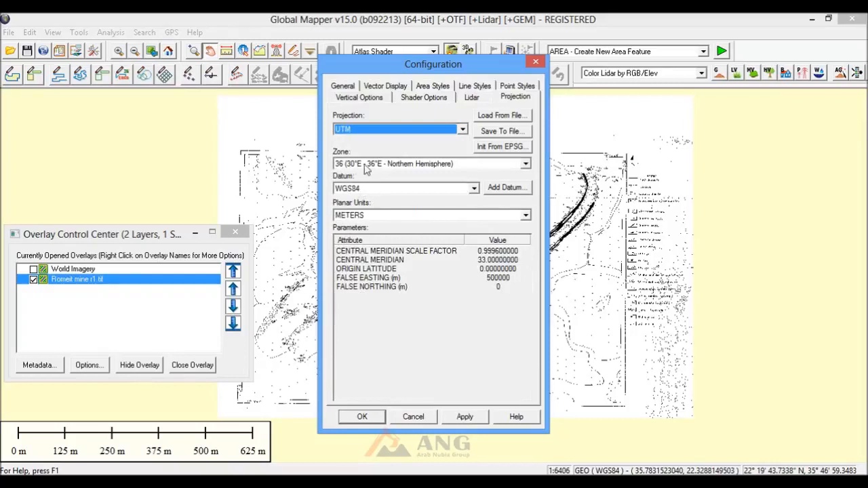
pyautogui.click(362, 418)
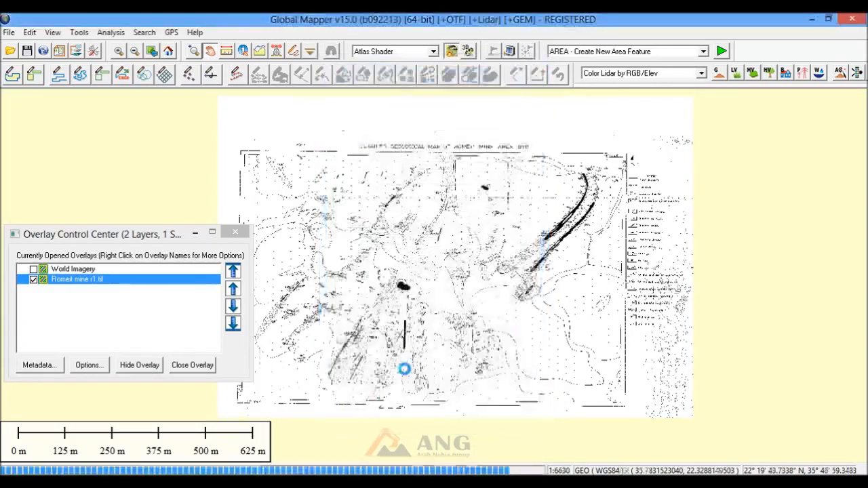
# Step: Start a raster export of the map to GeoTIFF, accepting 24-bit RGB, default LZW compression, square pixels and a generated PRJ file
pyautogui.click(9, 33)
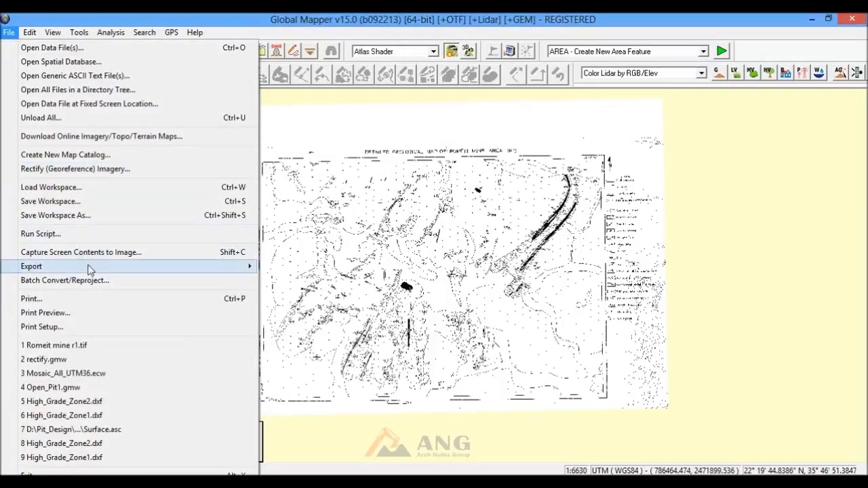
pyautogui.moveTo(92, 269)
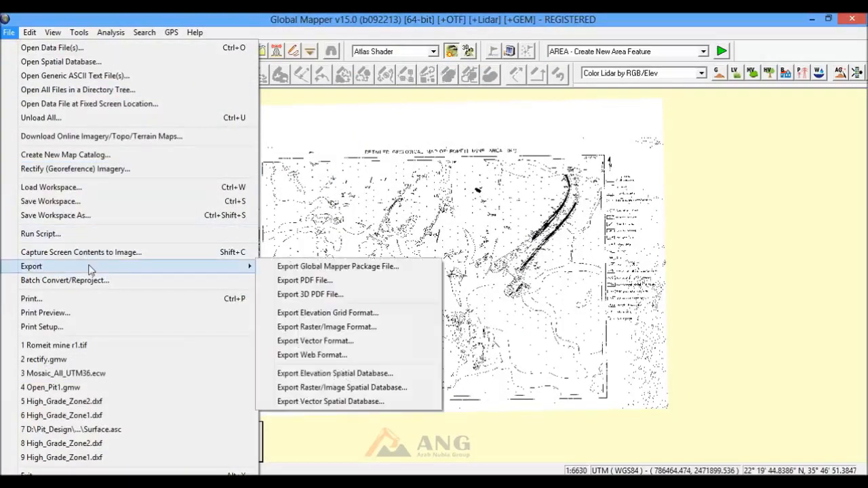
pyautogui.click(371, 330)
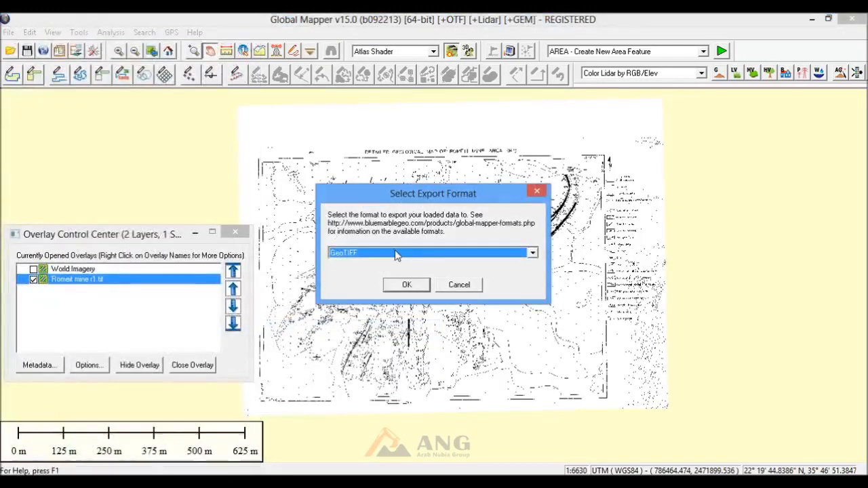
pyautogui.click(407, 286)
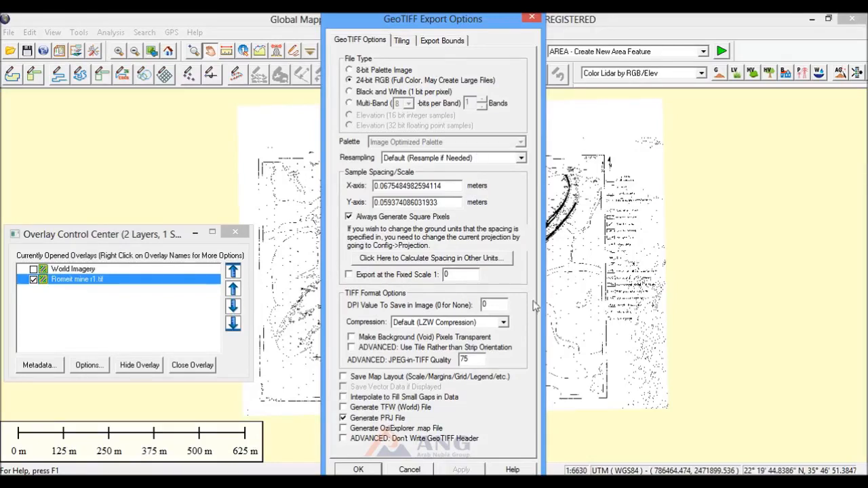
pyautogui.click(360, 469)
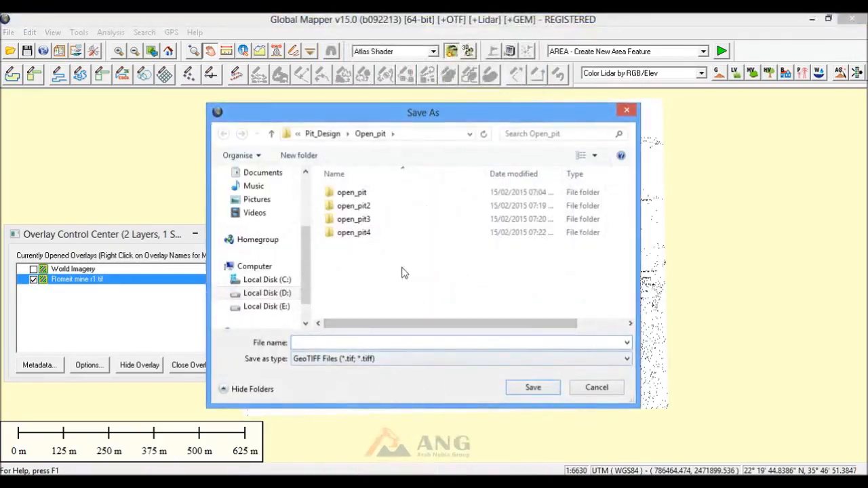
# Step: Save the exported GeoTIFF as Geology_Map_Rectified in the Geology_Map_Digitizing folder on Local Disk (D:)
pyautogui.click(322, 134)
pyautogui.click(325, 134)
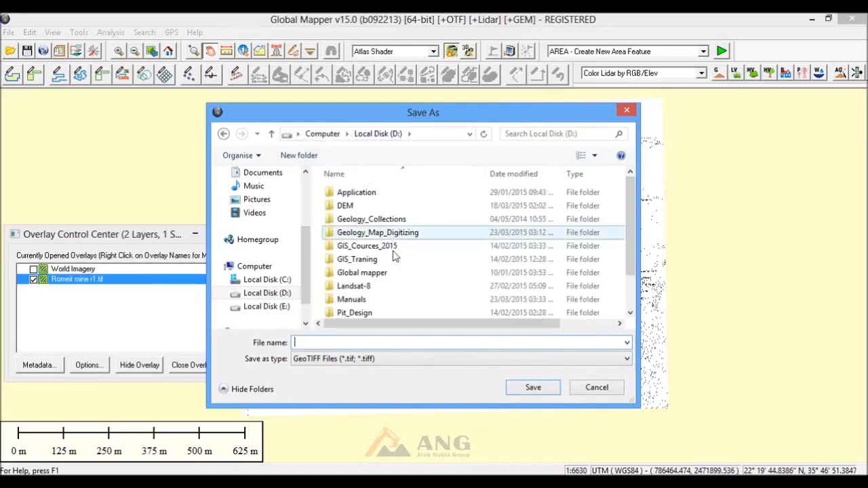
pyautogui.doubleClick(366, 233)
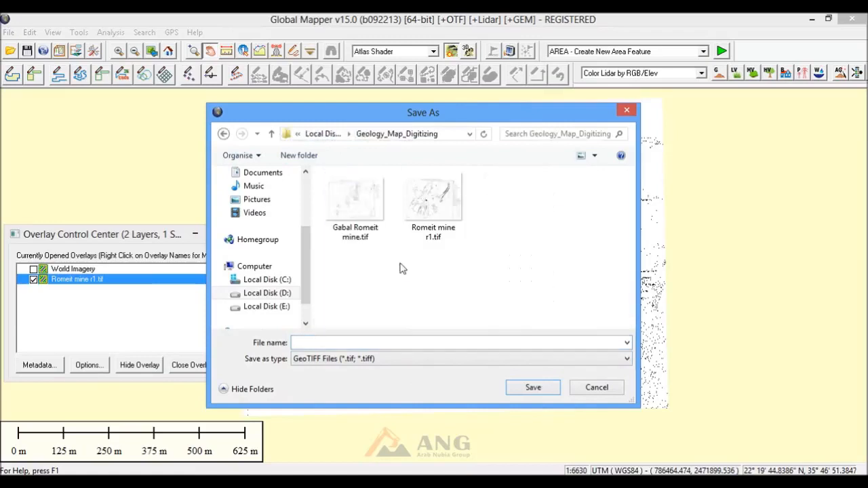
pyautogui.click(400, 347)
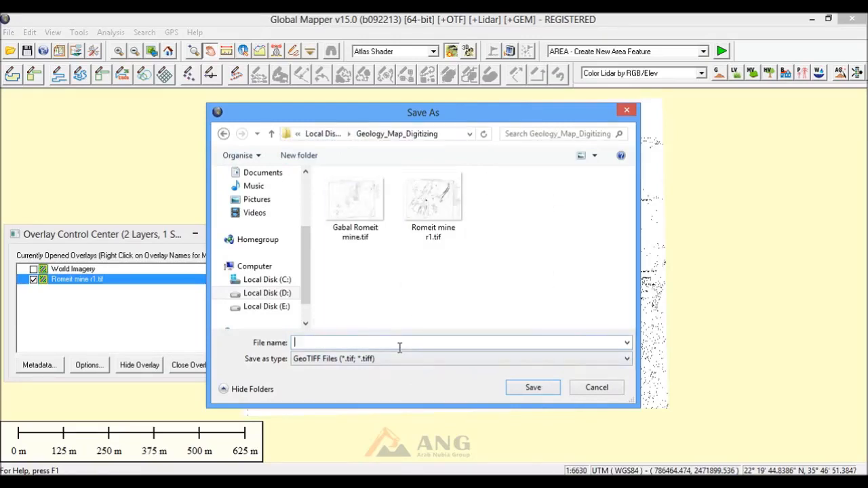
pyautogui.write('Geology_Map_Rectified')
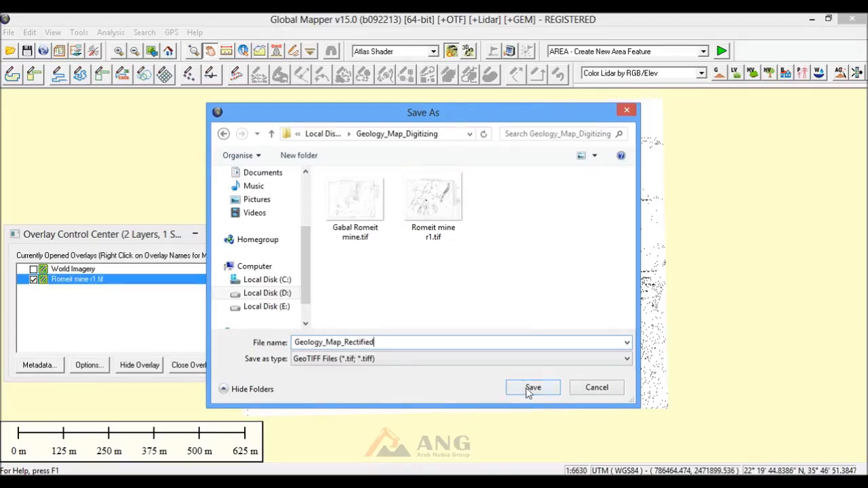
pyautogui.click(531, 389)
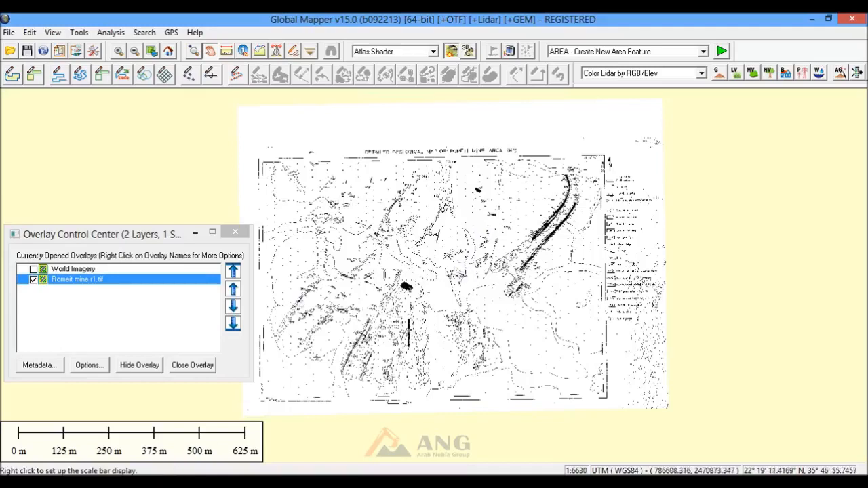
# Step: Switch to the open untitled ArcMap document
pyautogui.moveTo(146, 481)
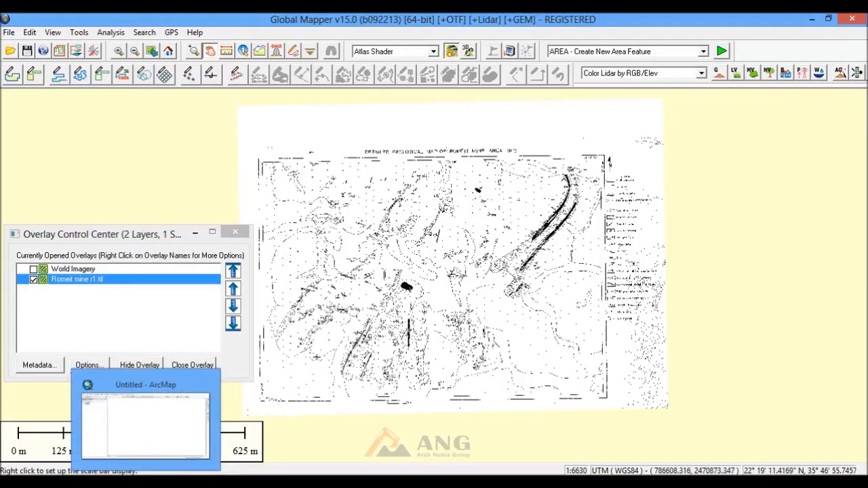
pyautogui.click(146, 424)
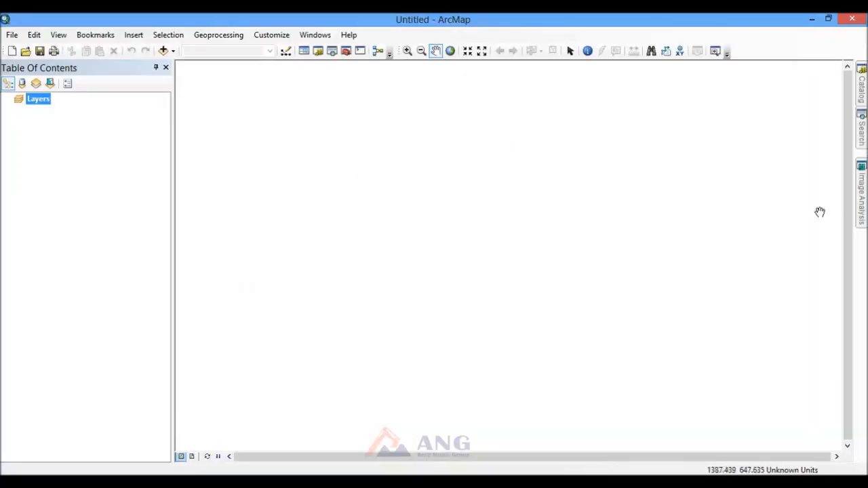
# Step: Connect the catalog to the Geology_Map_Digitizing folder on Local Disk (D:)
pyautogui.click(862, 99)
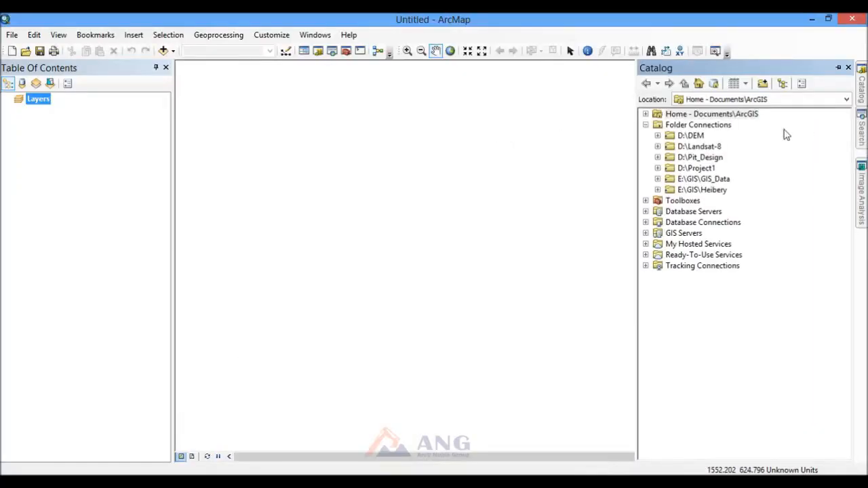
pyautogui.click(763, 87)
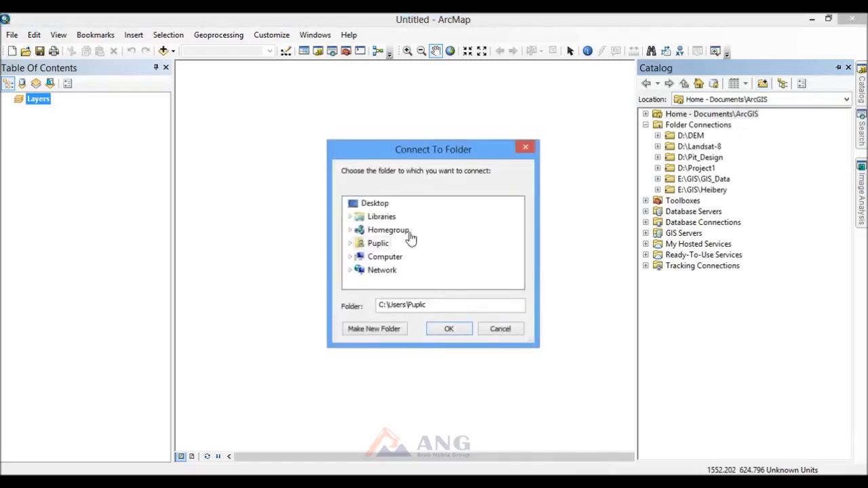
pyautogui.click(388, 253)
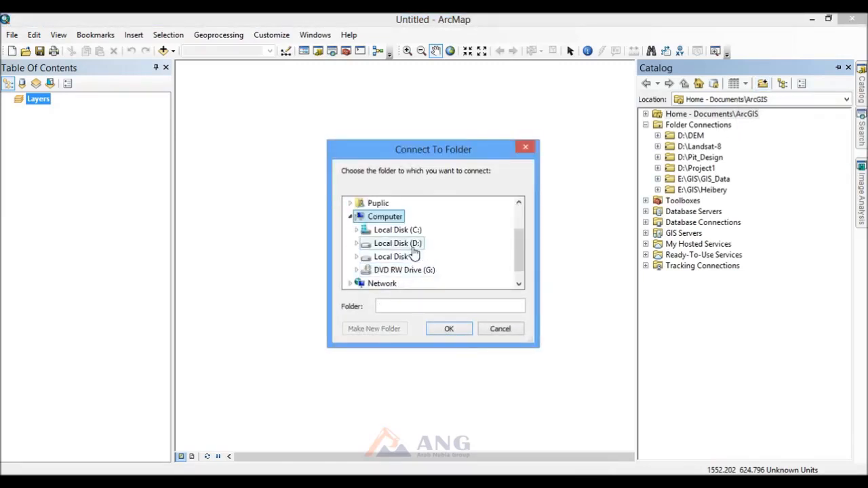
pyautogui.click(407, 244)
pyautogui.click(424, 257)
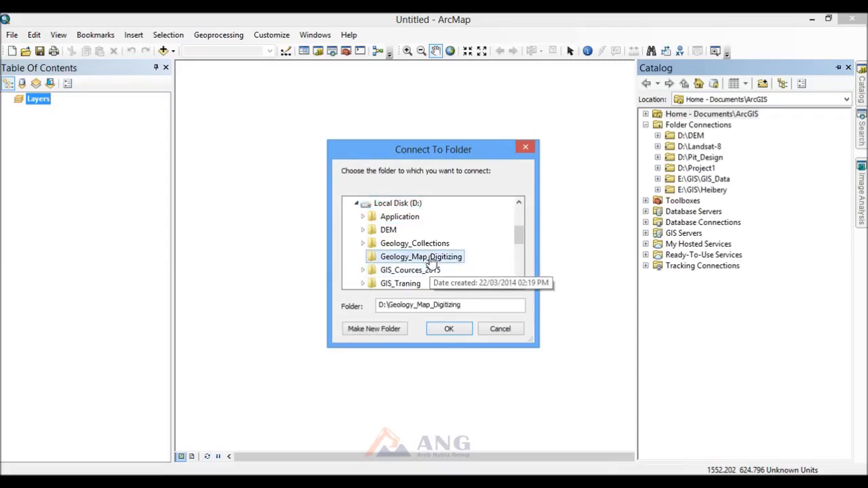
pyautogui.click(450, 329)
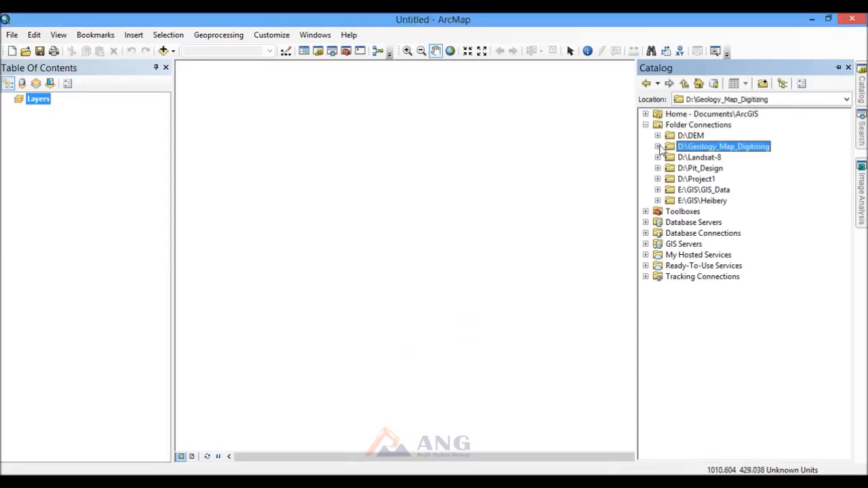
# Step: Add Geology_Map_Rectified.tif from the connected folder to the map, building pyramids with Nearest Neighbor resampling and default compression
pyautogui.press('Right')
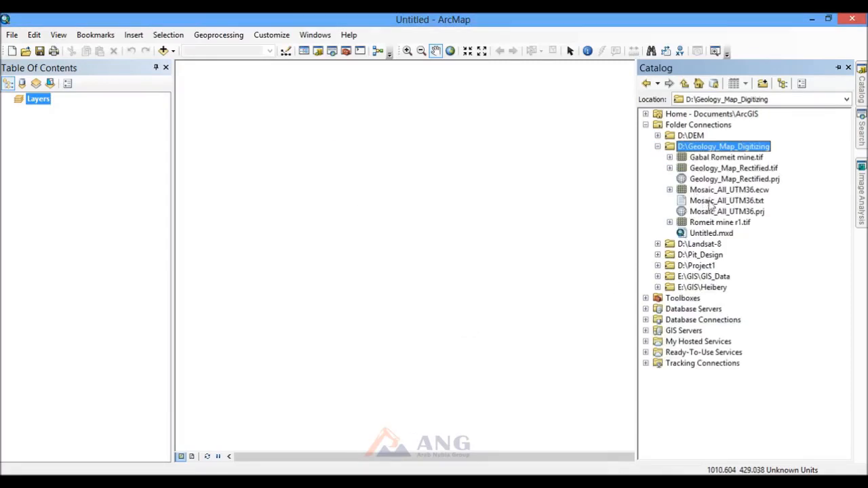
pyautogui.click(713, 170)
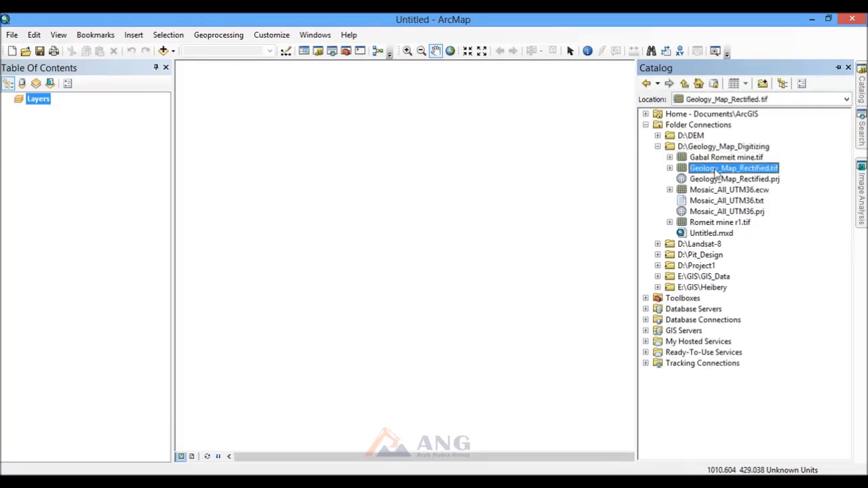
pyautogui.moveTo(722, 173); pyautogui.dragTo(423, 193)
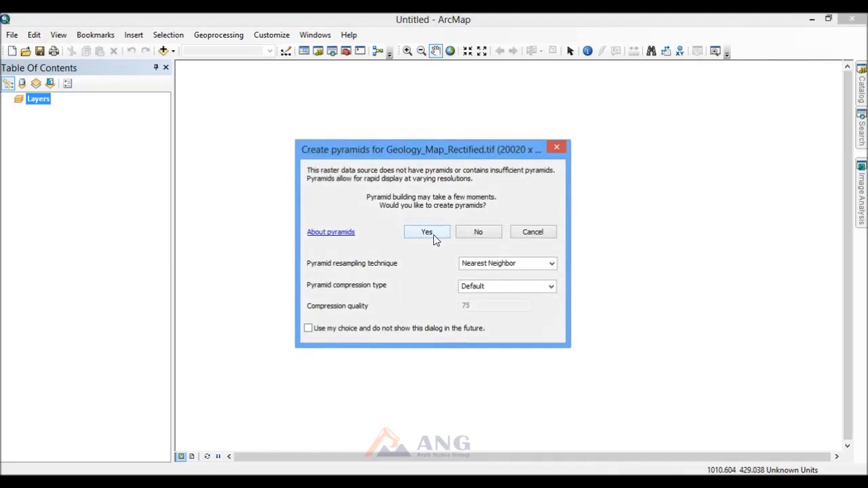
pyautogui.click(434, 235)
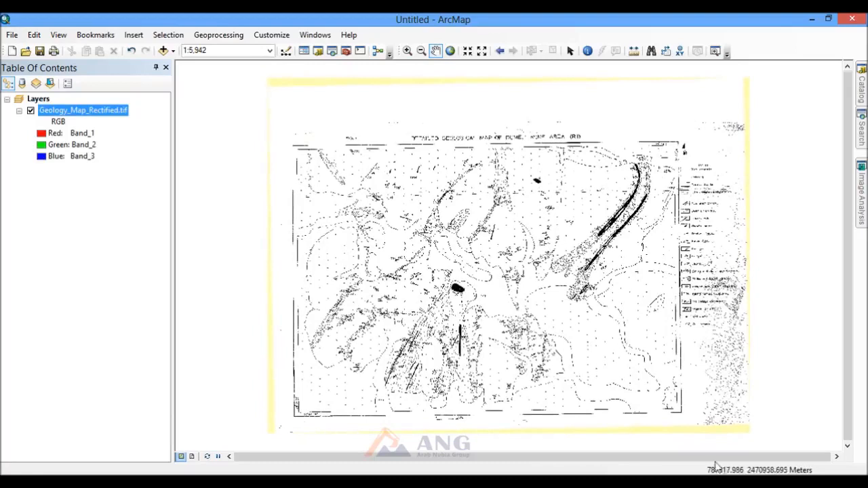
# Step: Examine the rectified geological map up close around the quartz veins and alteration zone, then as a whole
pyautogui.scroll(-2, 497, 255)
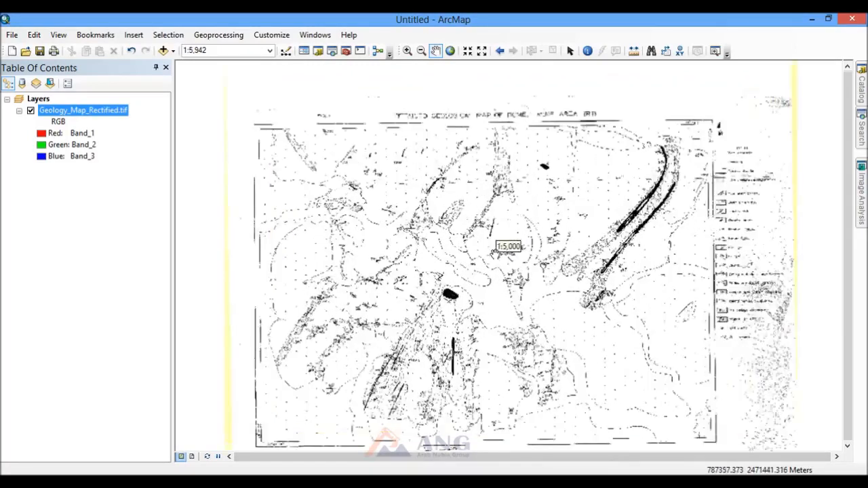
pyautogui.scroll(-3, 508, 255)
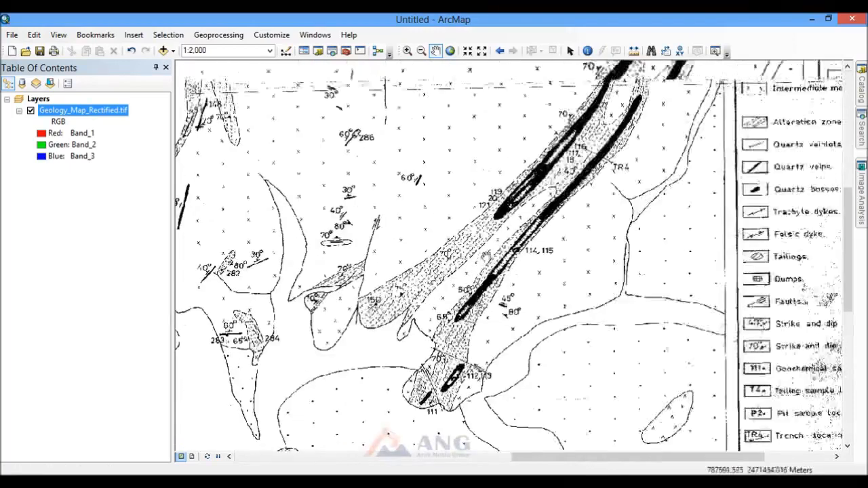
pyautogui.scroll(-2, 481, 254)
pyautogui.scroll(-2, 495, 231)
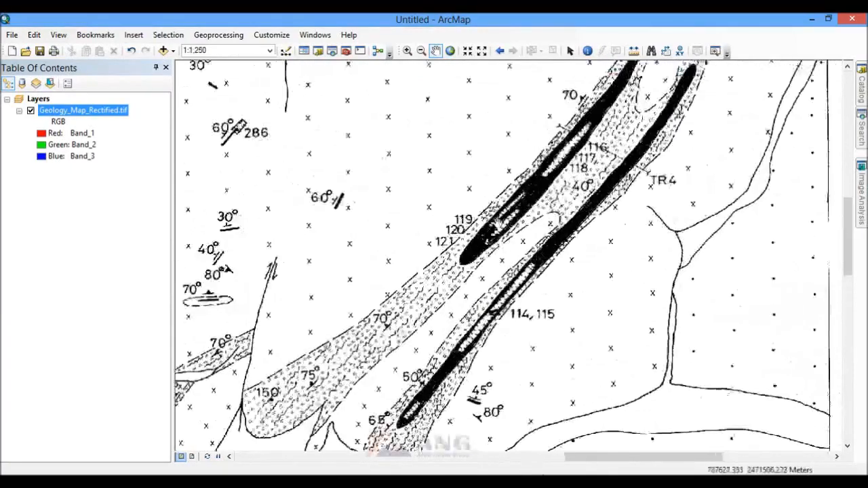
pyautogui.scroll(3, 490, 231)
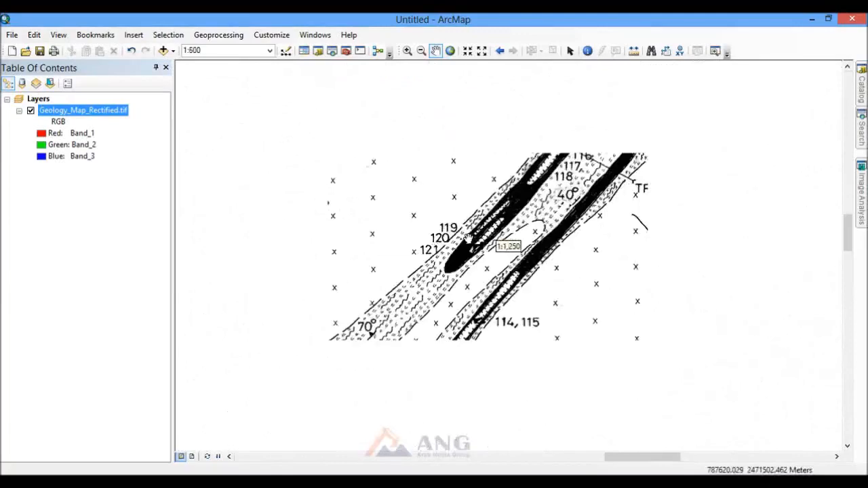
pyautogui.scroll(2, 516, 244)
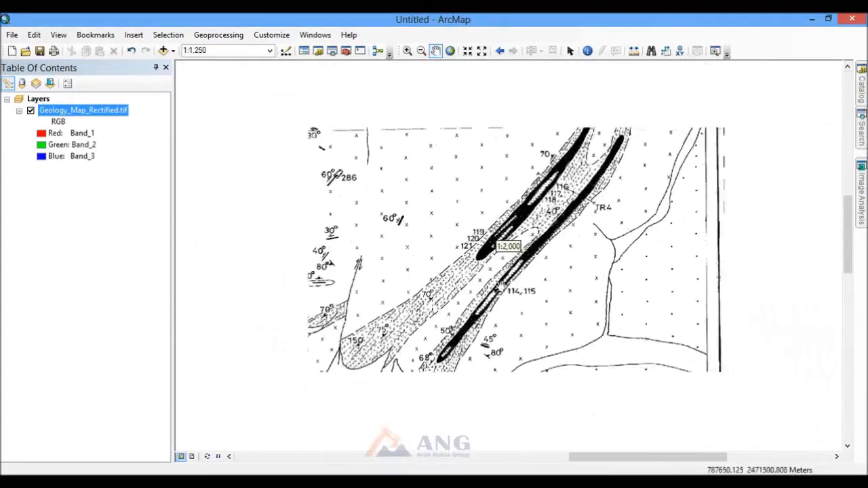
pyautogui.scroll(3, 495, 246)
pyautogui.moveTo(559, 247); pyautogui.dragTo(604, 216)
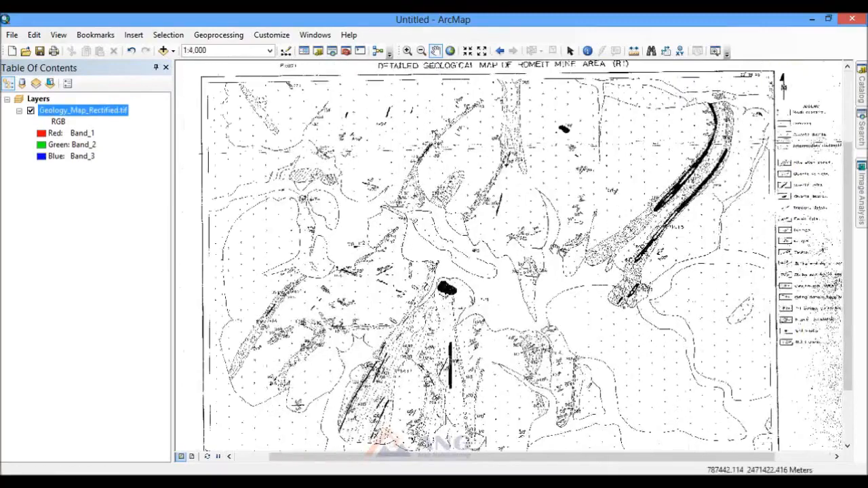
pyautogui.scroll(1, 522, 258)
pyautogui.moveTo(522, 258); pyautogui.dragTo(517, 264)
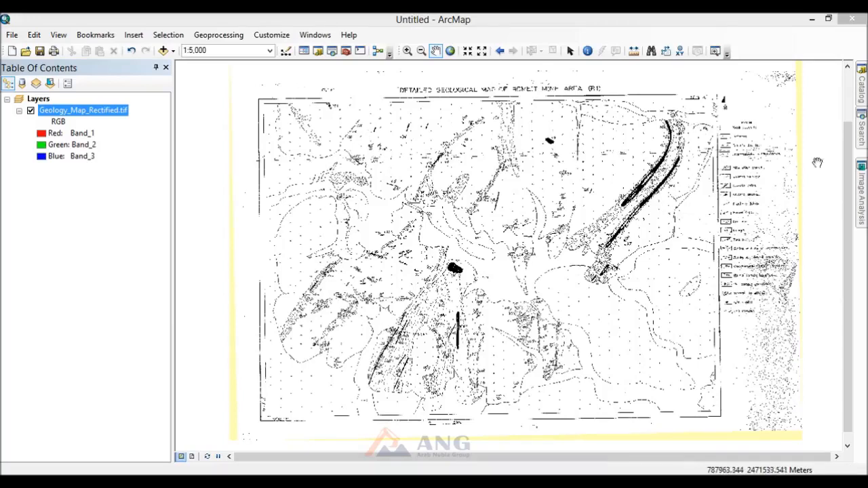
# Step: Create a new folder named Geology inside D:\Geology_Map_Digitizing
pyautogui.click(863, 95)
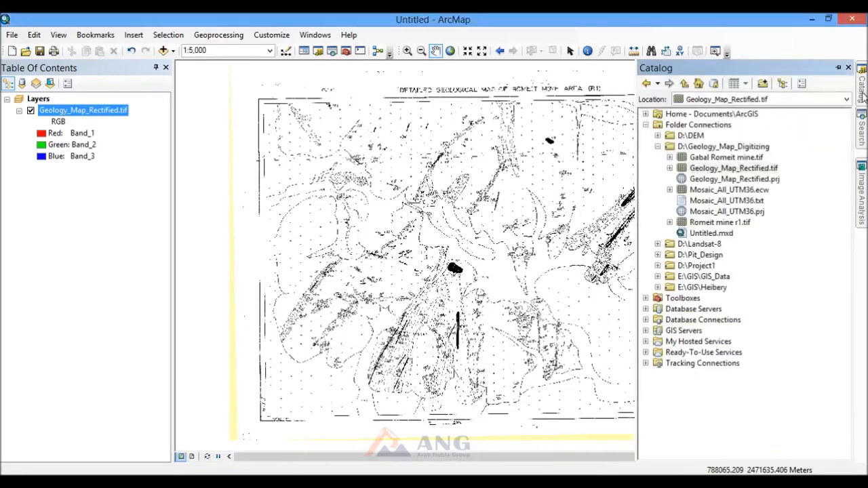
pyautogui.click(738, 148)
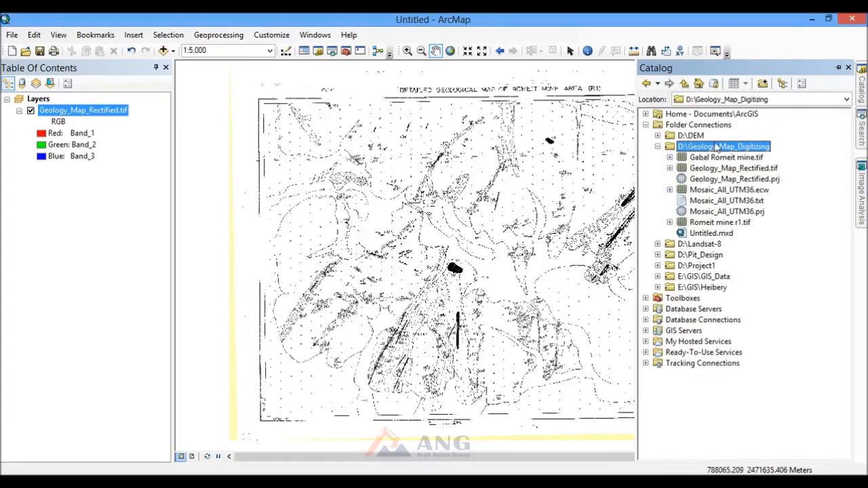
pyautogui.rightClick(717, 151)
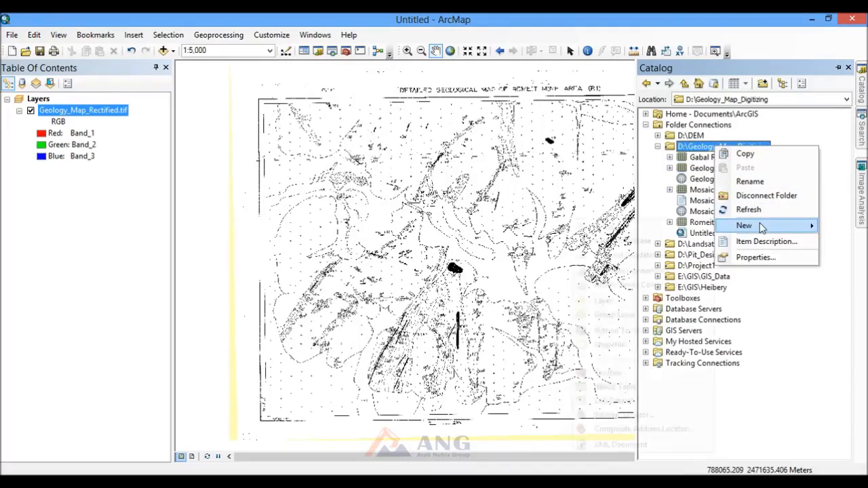
pyautogui.moveTo(761, 228)
pyautogui.click(677, 228)
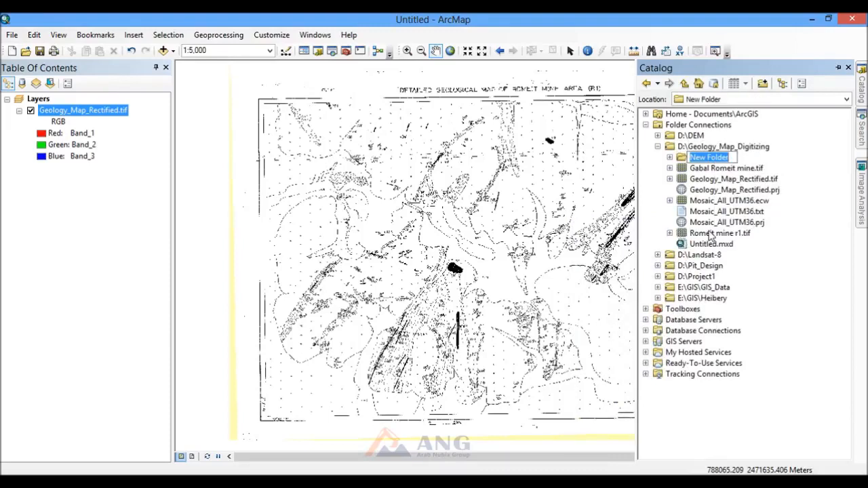
pyautogui.write('Ge')
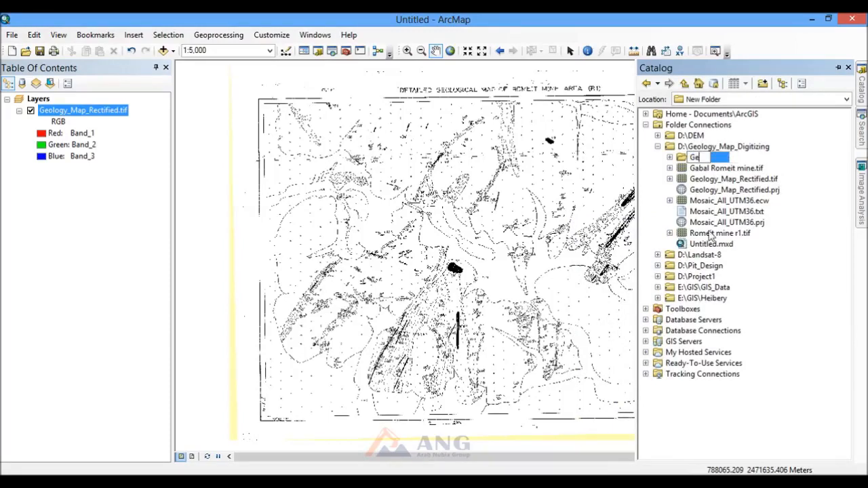
pyautogui.write('ology')
pyautogui.click(720, 169)
# Step: Create a personal geodatabase named Geology_Map.mdb inside the Geology folder
pyautogui.click(703, 158)
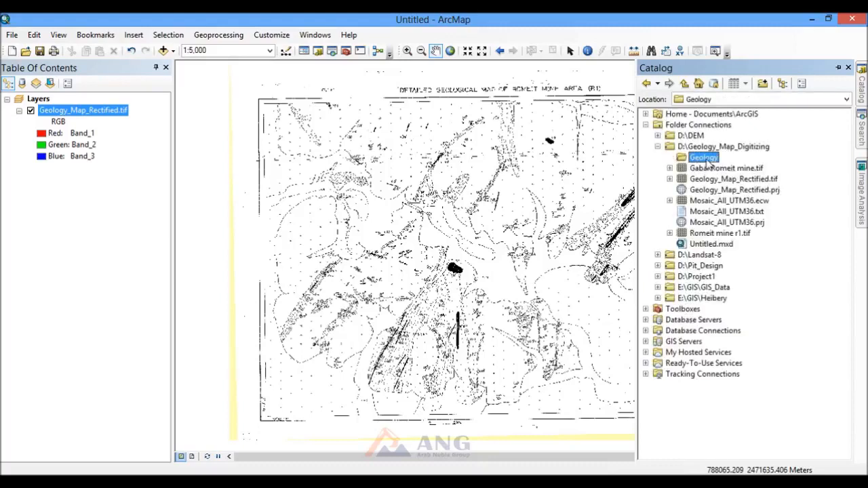
pyautogui.rightClick(708, 161)
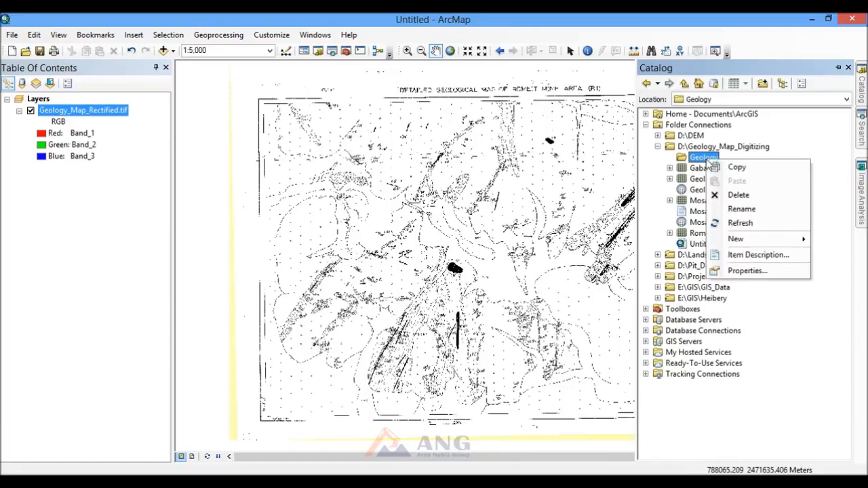
pyautogui.moveTo(757, 246)
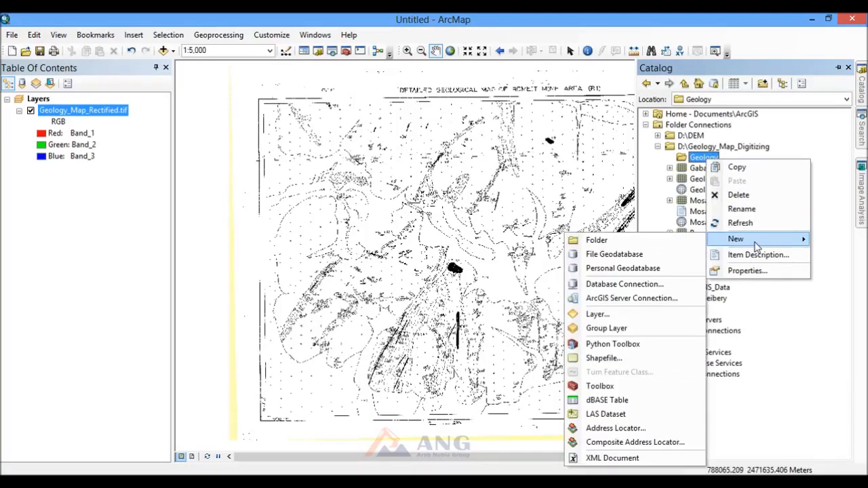
pyautogui.click(622, 269)
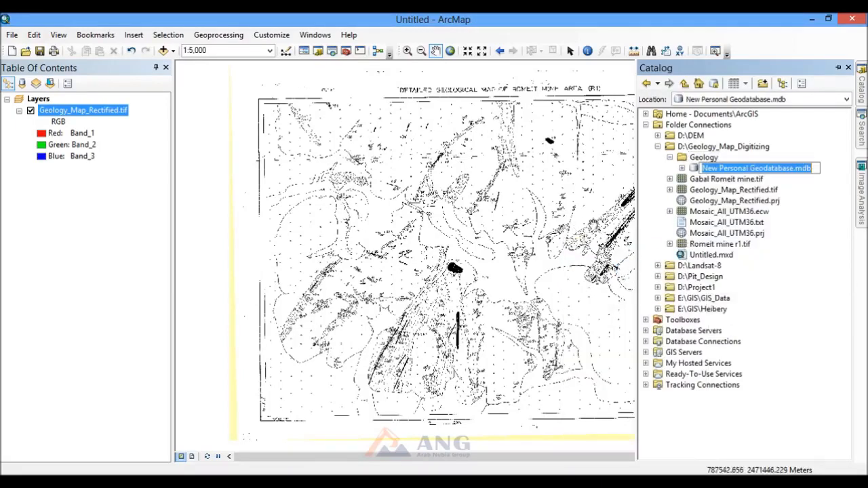
pyautogui.moveTo(791, 172); pyautogui.dragTo(700, 173)
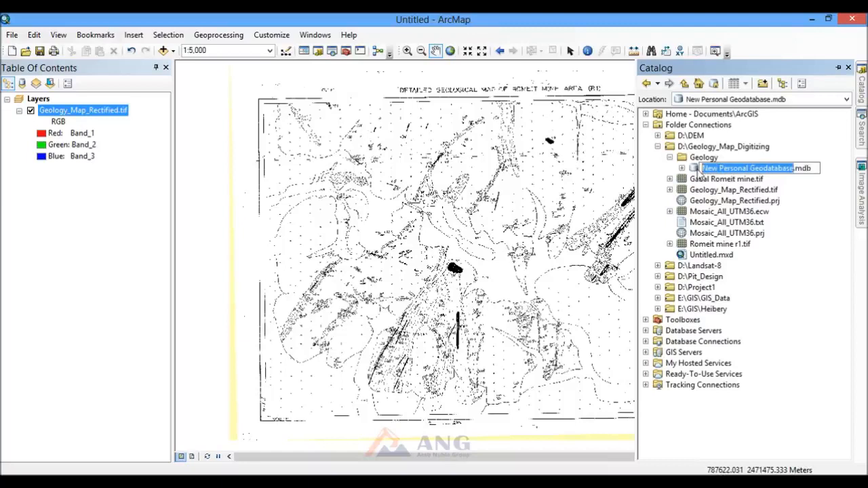
pyautogui.write('Geology')
pyautogui.press('Return')
pyautogui.write('_Map')
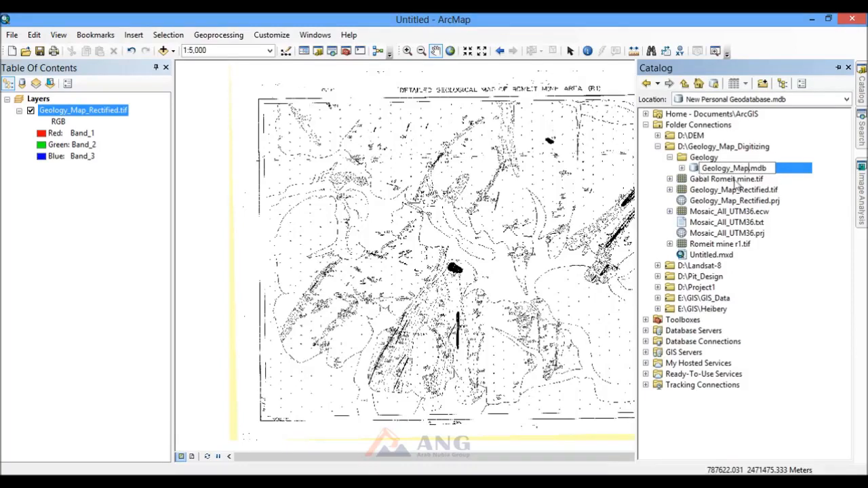
pyautogui.press('Return')
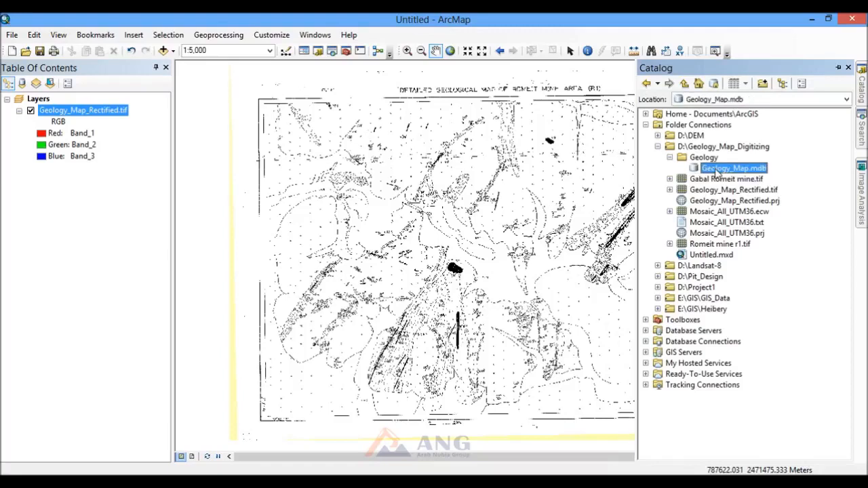
# Step: Start a new feature class in Geology_Map.mdb, entering Geology_Interp as both its name and alias
pyautogui.rightClick(718, 171)
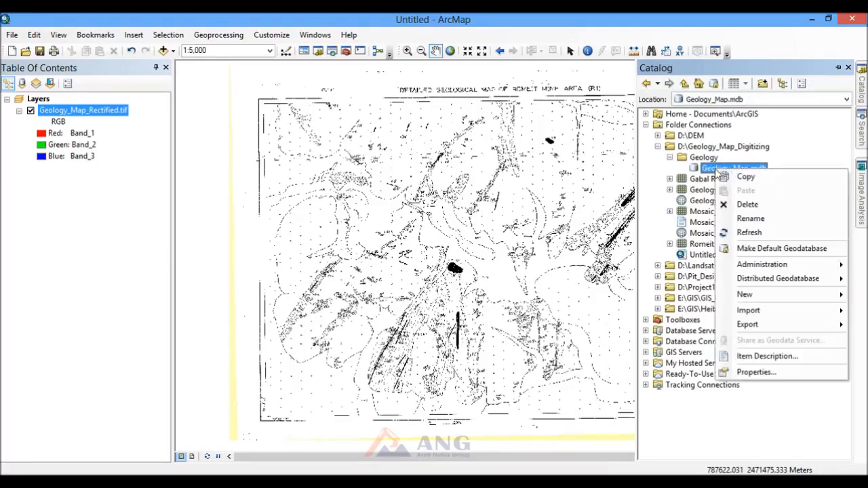
pyautogui.moveTo(774, 294)
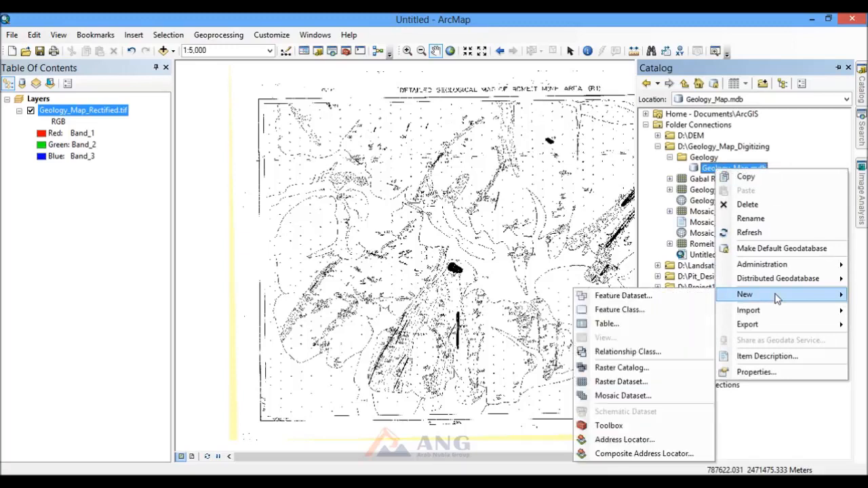
pyautogui.click(617, 311)
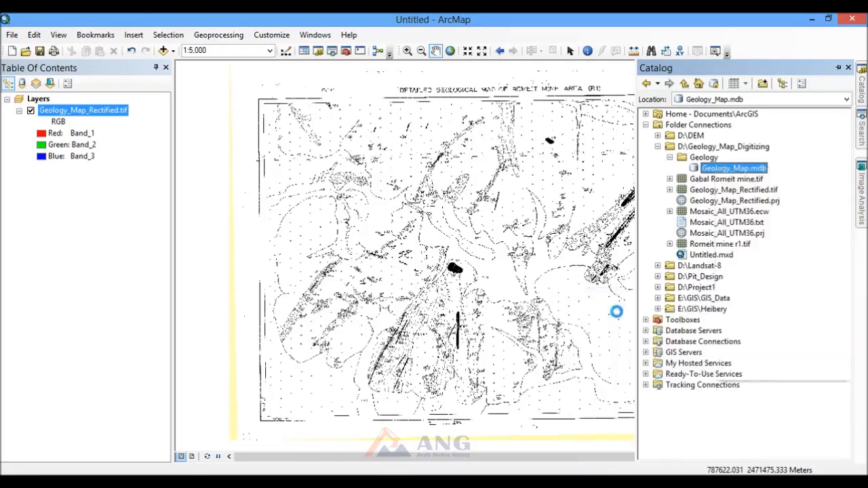
pyautogui.moveTo(418, 72); pyautogui.dragTo(350, 85)
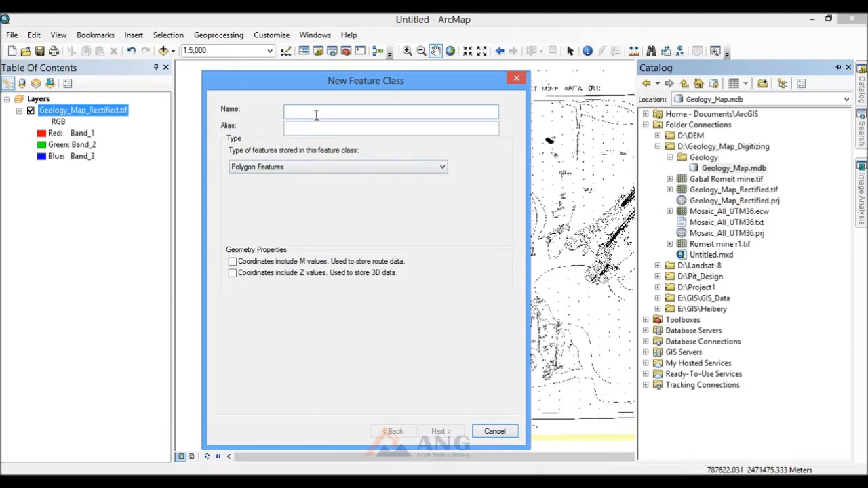
pyautogui.write('Geology_Interp')
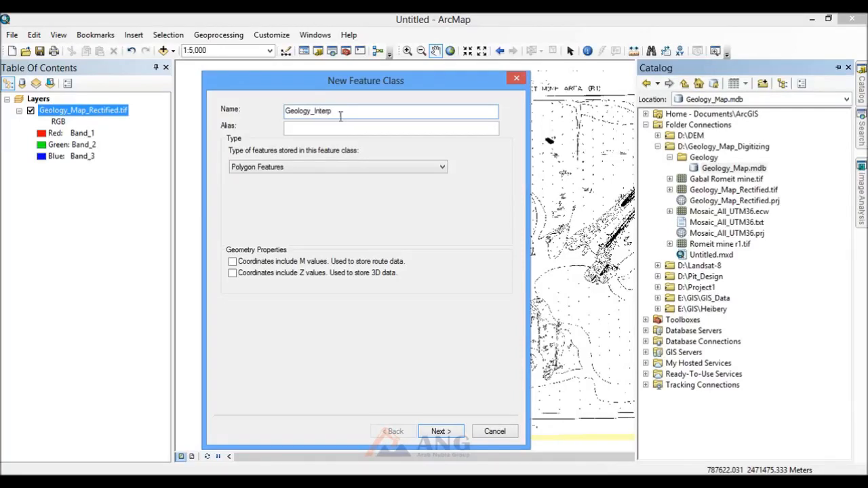
pyautogui.moveTo(340, 112); pyautogui.dragTo(255, 107)
pyautogui.hotkey('ctrl', 'c')
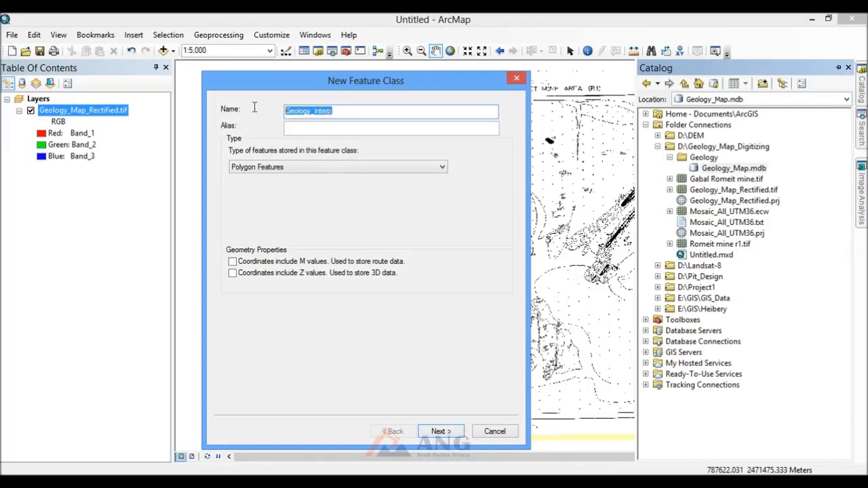
pyautogui.click(325, 129)
pyautogui.hotkey('ctrl', 'v')
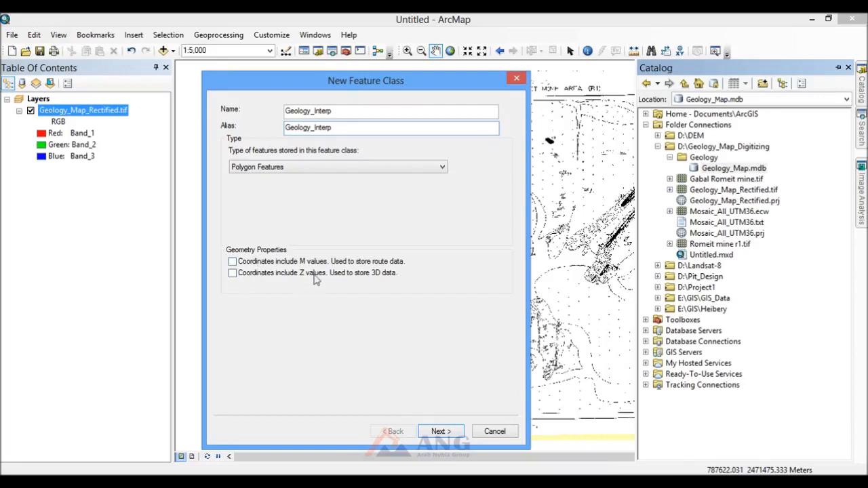
# Step: Assign WGS 1984 UTM Zone 36N as the Geology_Interp coordinate system and accept the default XY tolerance
pyautogui.click(439, 431)
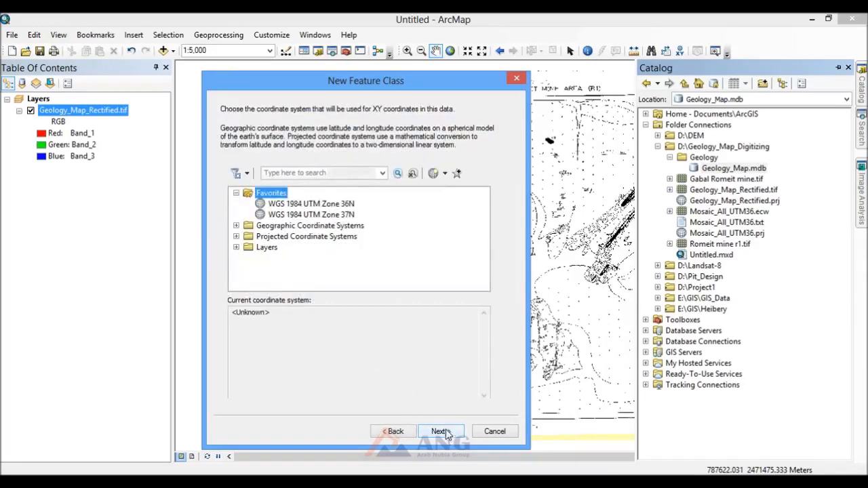
pyautogui.click(321, 207)
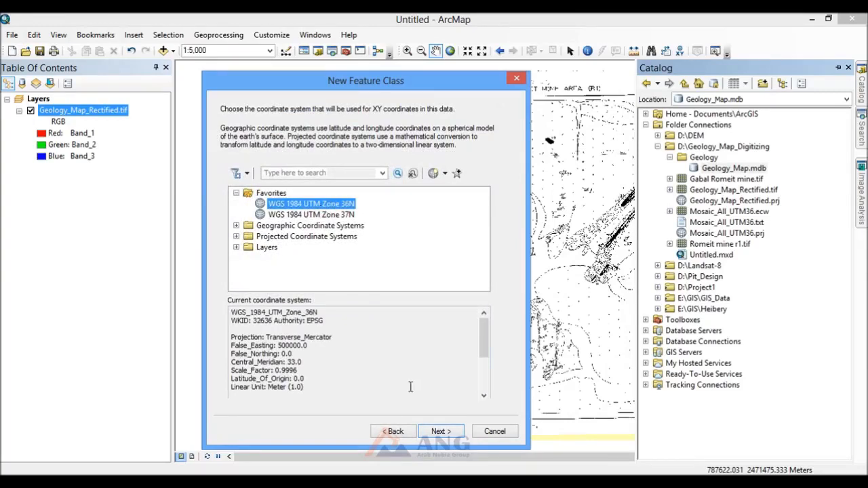
pyautogui.click(441, 431)
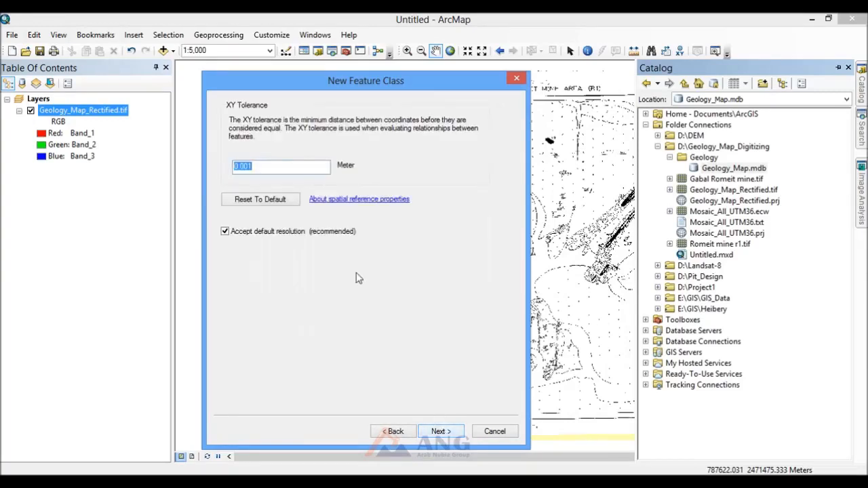
pyautogui.click(441, 431)
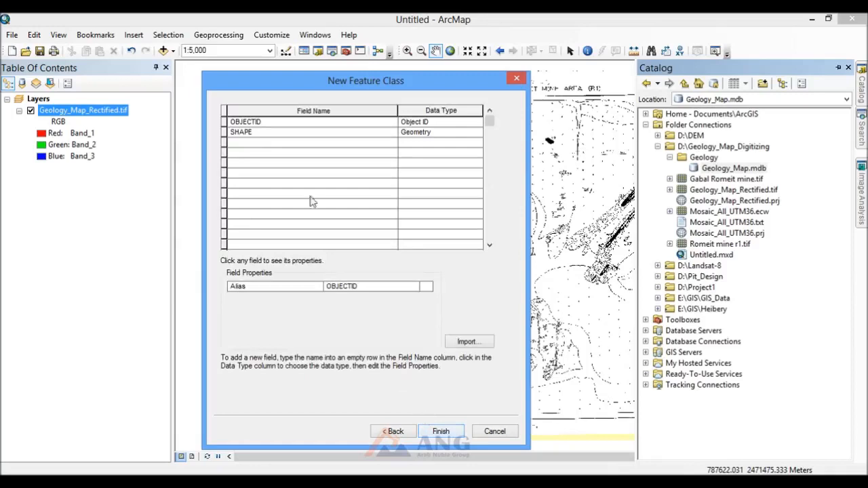
# Step: Add a text field named Geo_code with a length of 2 to the new feature class
pyautogui.click(266, 149)
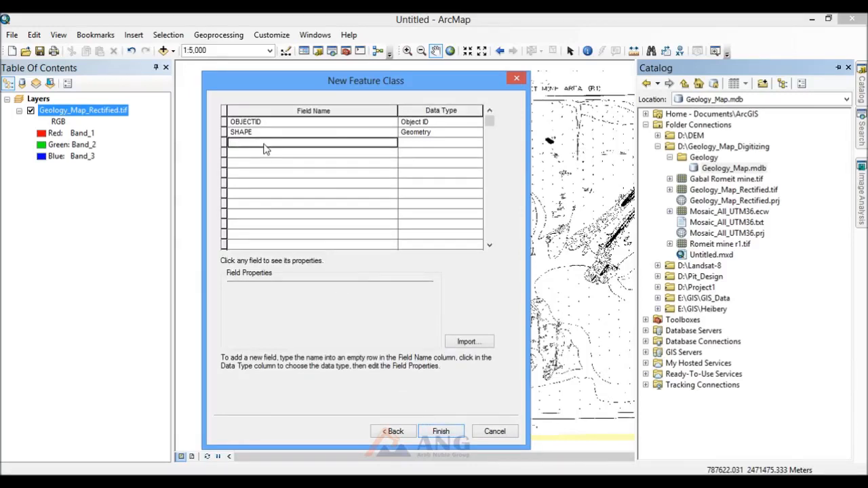
pyautogui.write('Geo_code')
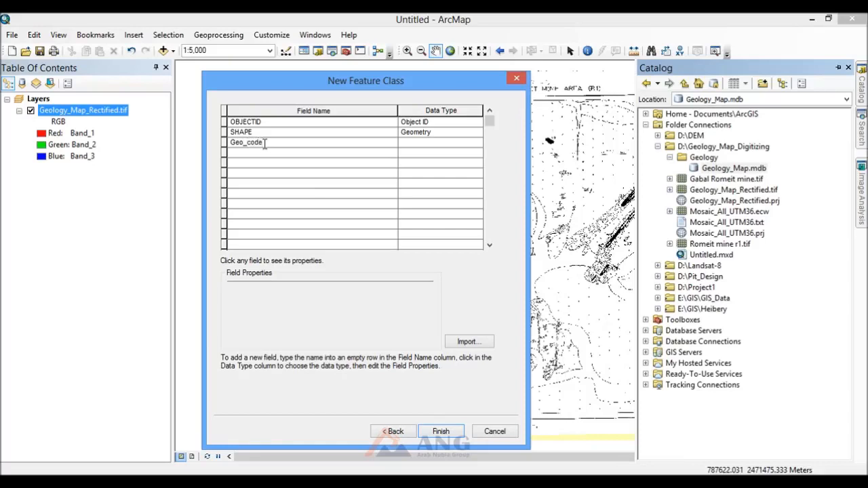
pyautogui.click(449, 144)
pyautogui.click(449, 144)
pyautogui.click(447, 145)
pyautogui.click(341, 317)
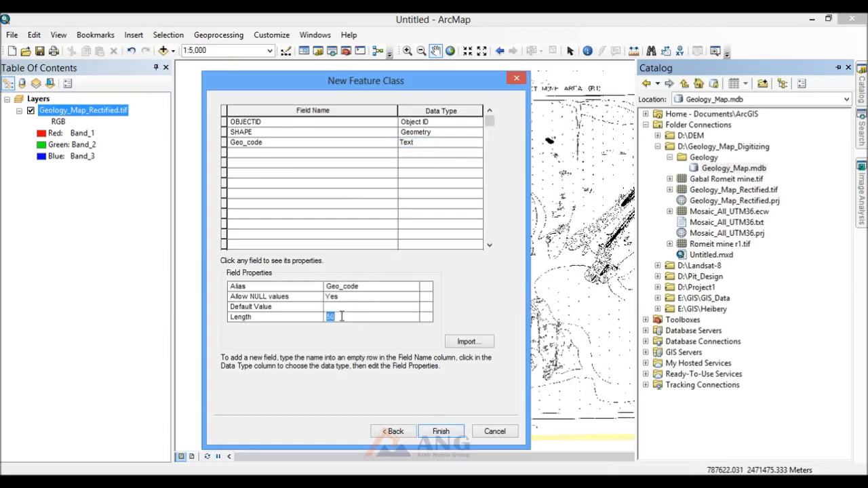
pyautogui.write('2')
# Step: Add a text field named Geo_Type with a length of 100 to the feature class
pyautogui.click(280, 155)
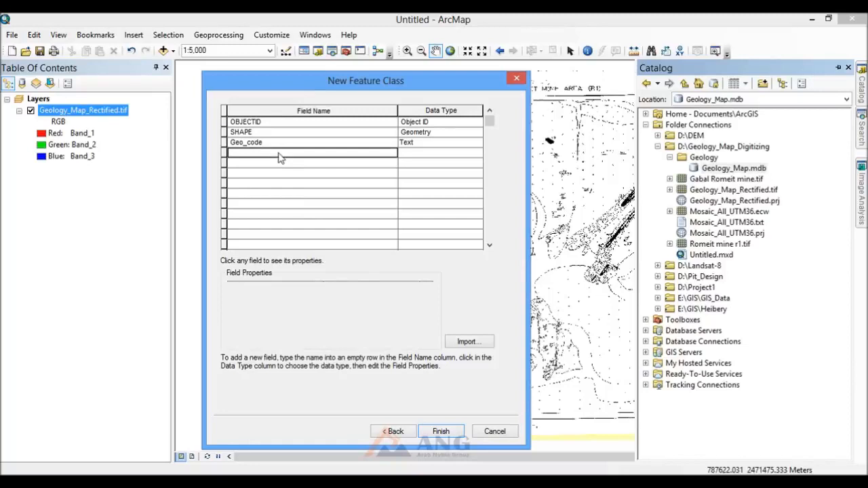
pyautogui.write('Geo_T')
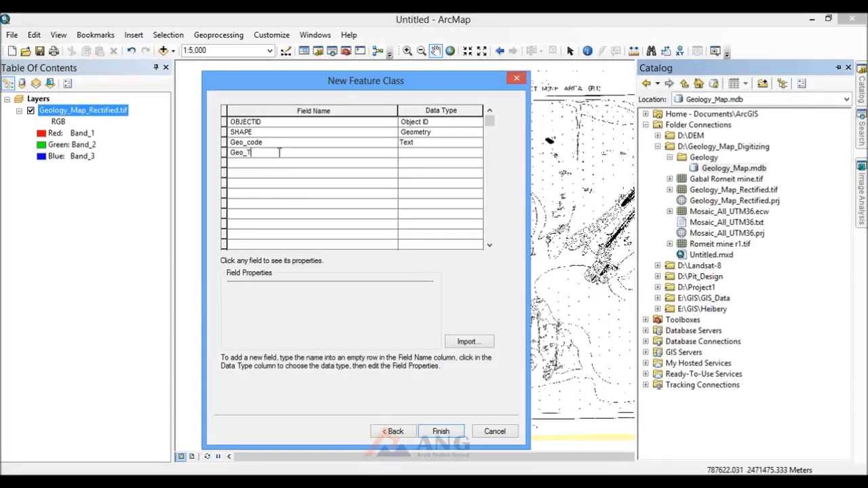
pyautogui.write('ype')
pyautogui.click(434, 155)
pyautogui.click(435, 155)
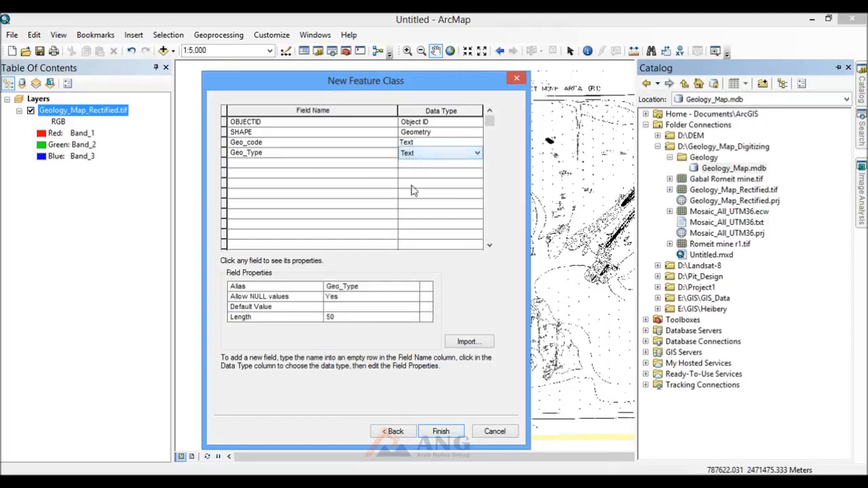
pyautogui.click(359, 319)
pyautogui.doubleClick(360, 317)
pyautogui.write('100')
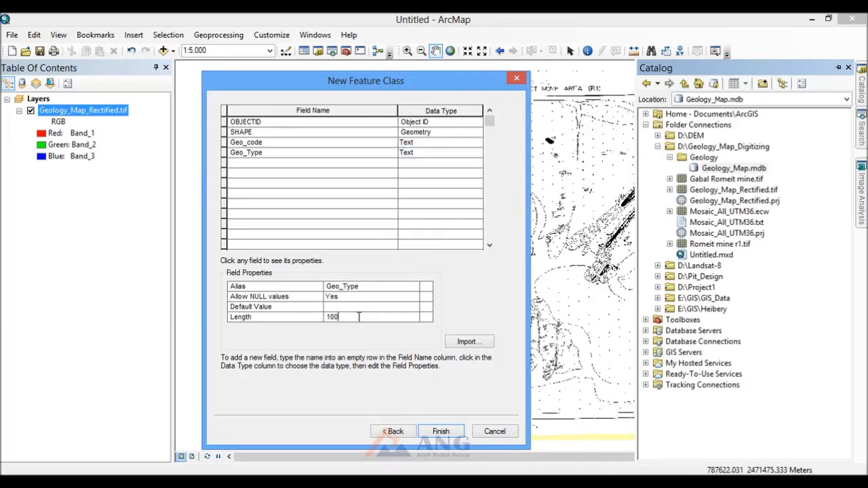
# Step: Add a text field named Descrip with a length of 150 and finish creating the Geology_Interp feature class
pyautogui.click(259, 167)
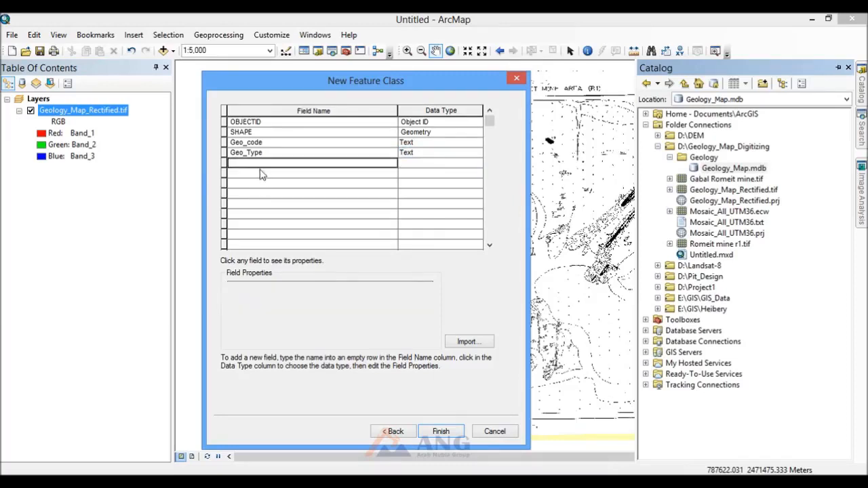
pyautogui.write('D')
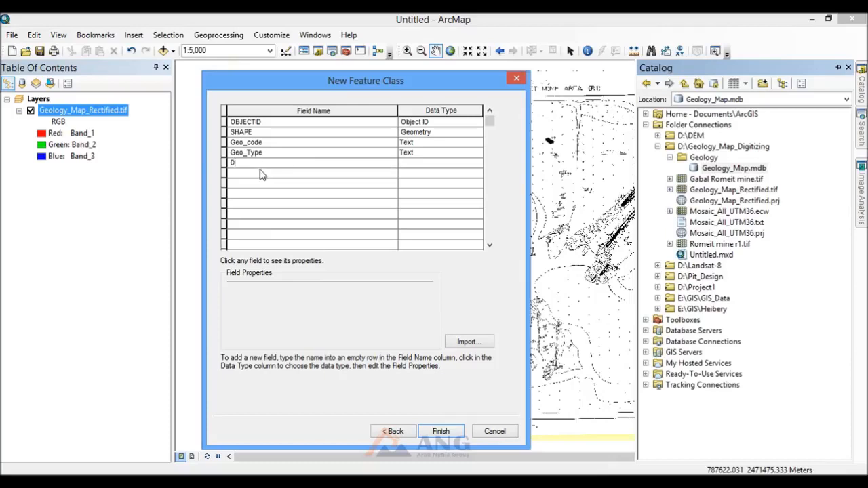
pyautogui.write('escrip')
pyautogui.click(432, 166)
pyautogui.click(385, 210)
pyautogui.click(342, 316)
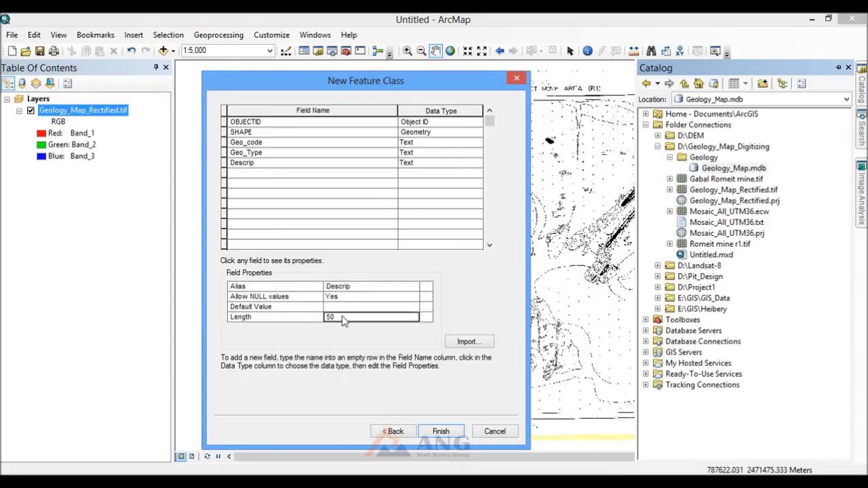
pyautogui.write('15')
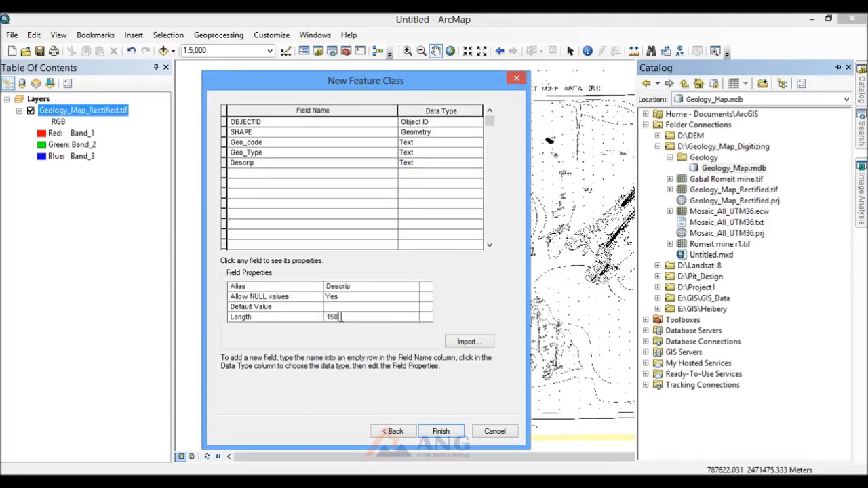
pyautogui.click(285, 177)
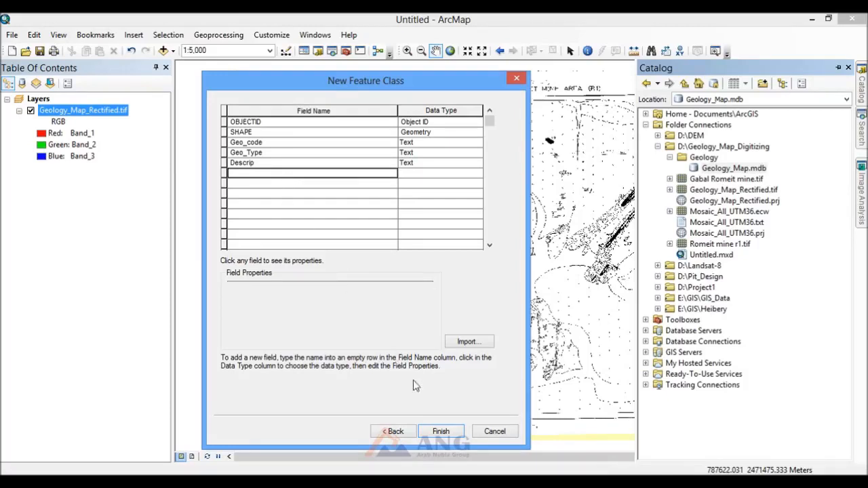
pyautogui.click(443, 432)
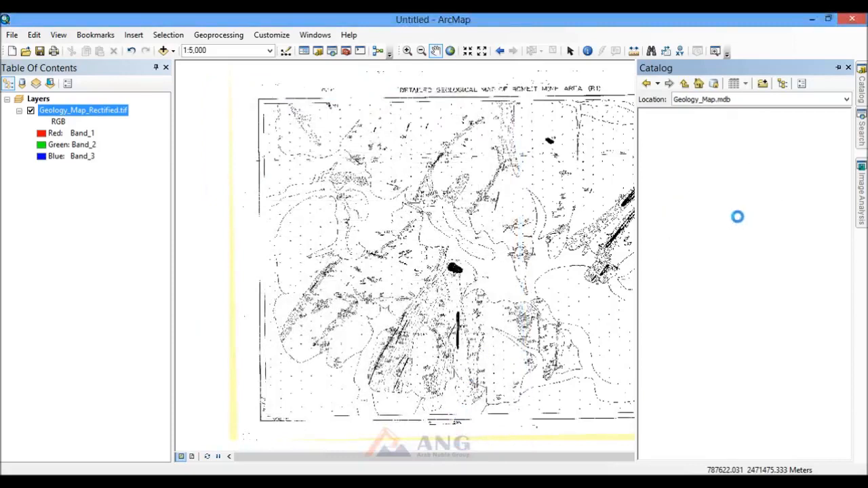
# Step: Start a new feature class in Geology_Map.mdb, with Line Features as its type and Structures as its name
pyautogui.click(715, 180)
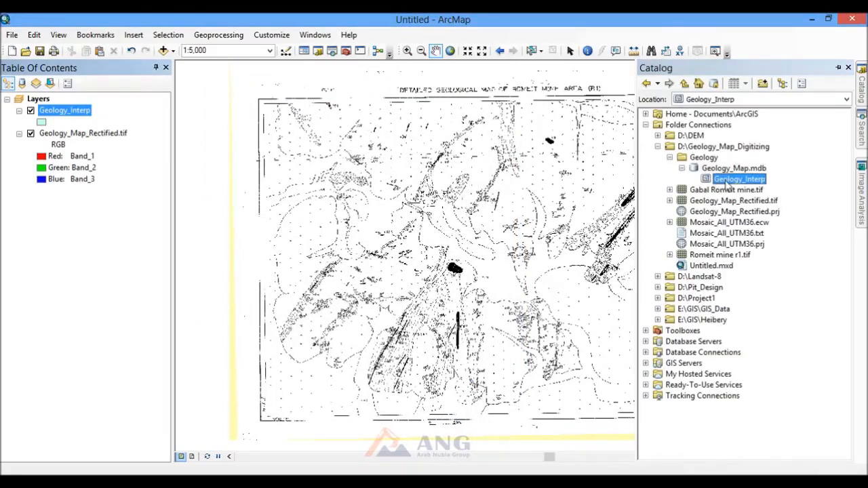
pyautogui.click(728, 171)
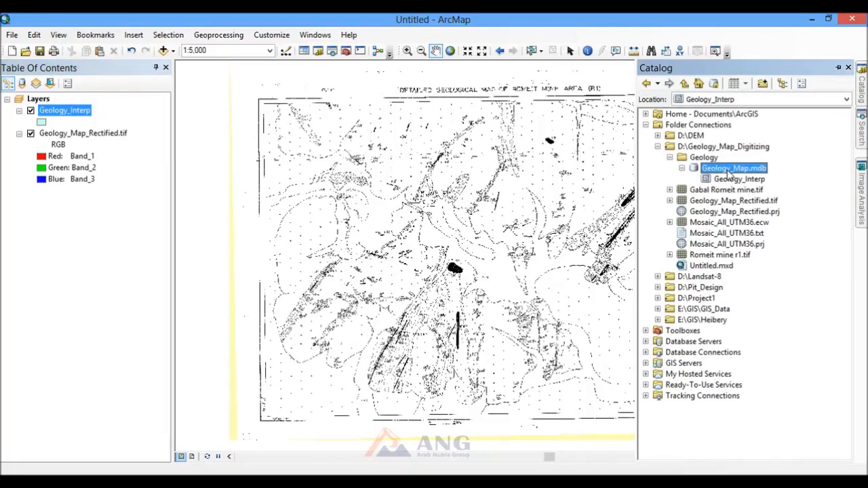
pyautogui.rightClick(730, 175)
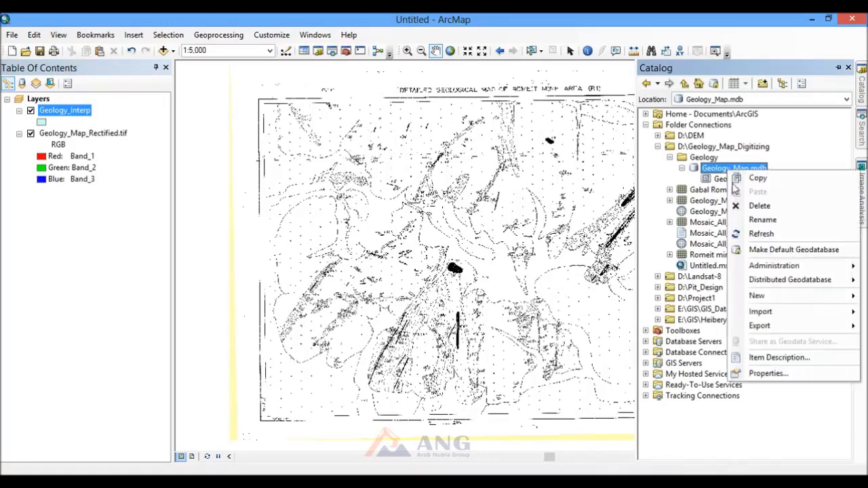
pyautogui.moveTo(774, 314)
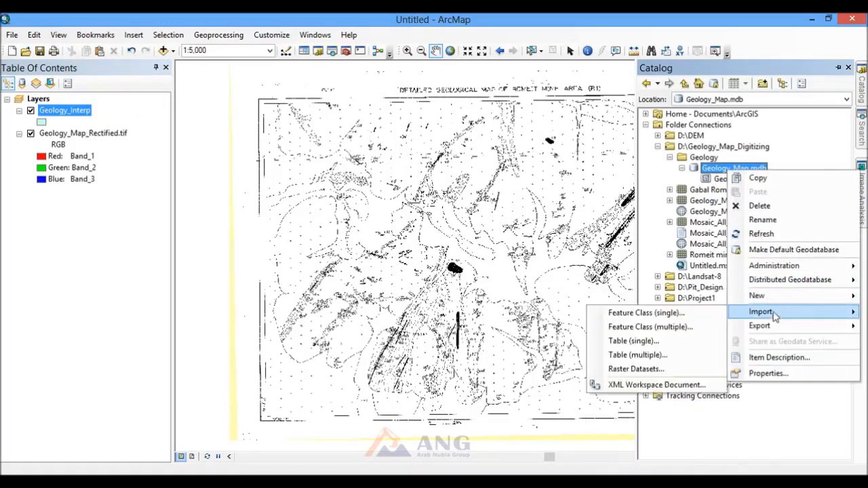
pyautogui.moveTo(746, 298)
pyautogui.click(684, 311)
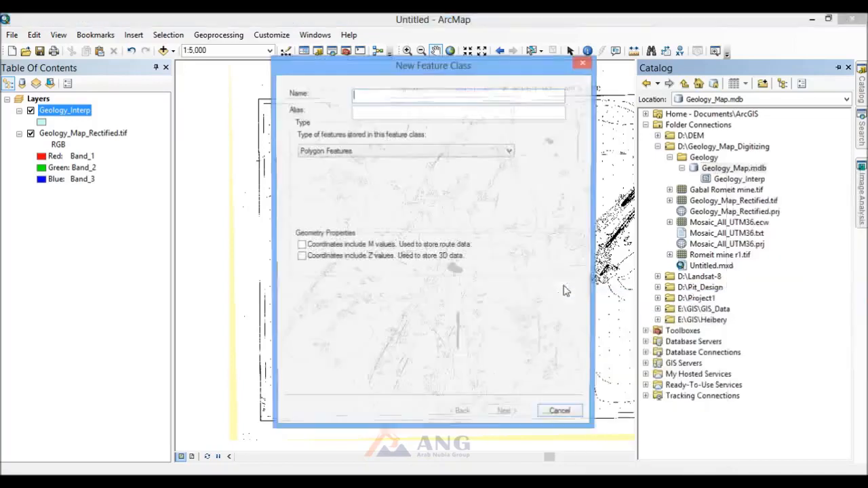
pyautogui.click(416, 152)
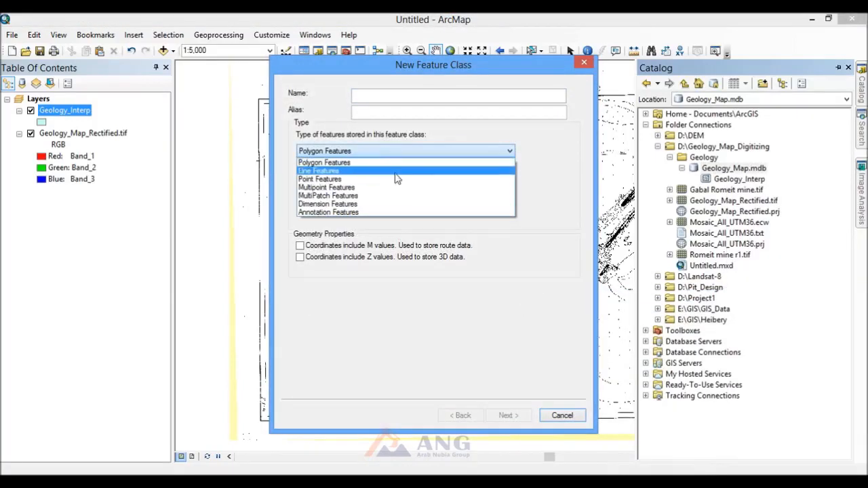
pyautogui.click(397, 171)
pyautogui.click(387, 95)
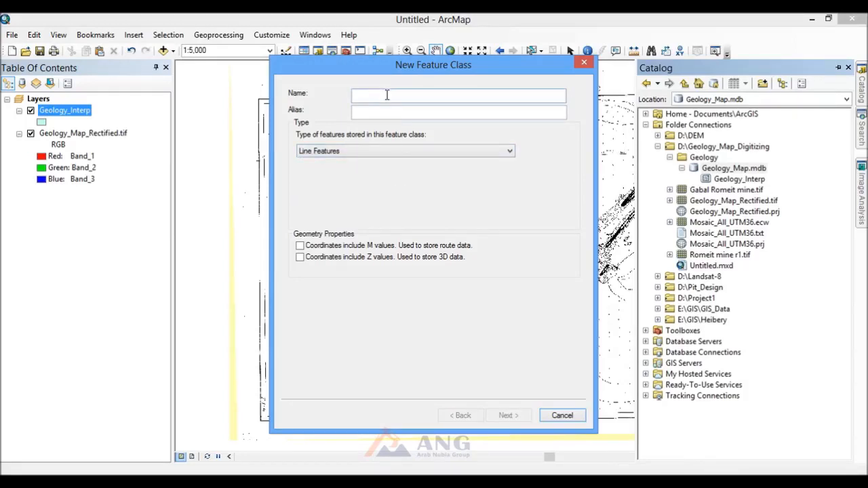
pyautogui.write('Str')
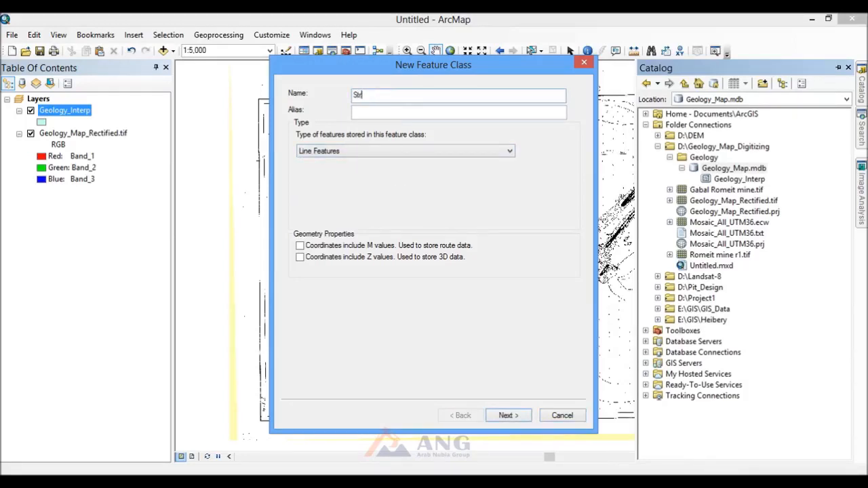
pyautogui.write('uctures')
# Step: Accept WGS 1984 UTM Zone 36N and the default XY tolerance for the Structures feature class
pyautogui.click(507, 415)
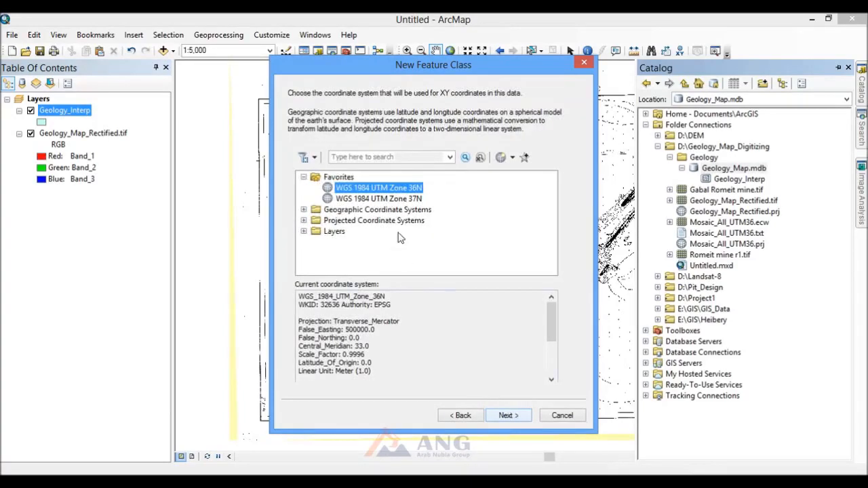
pyautogui.click(511, 417)
pyautogui.click(510, 418)
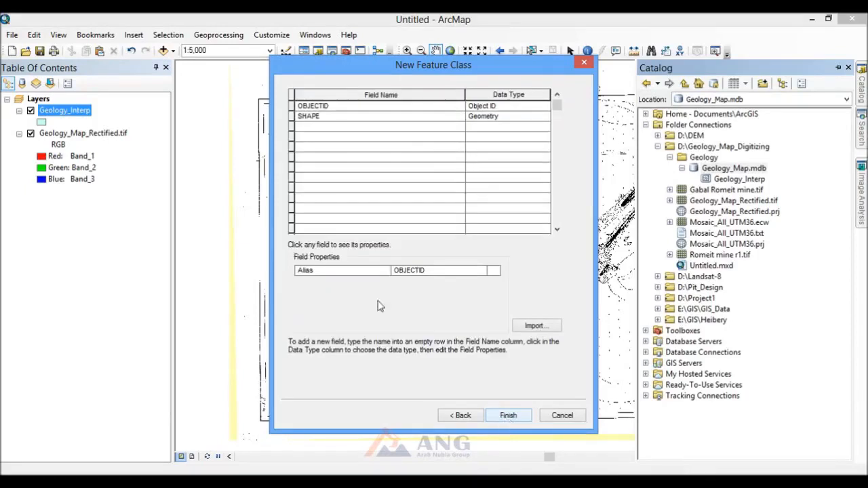
# Step: Add a text field named Str_Code to the Structures feature class and open its length for editing
pyautogui.click(314, 129)
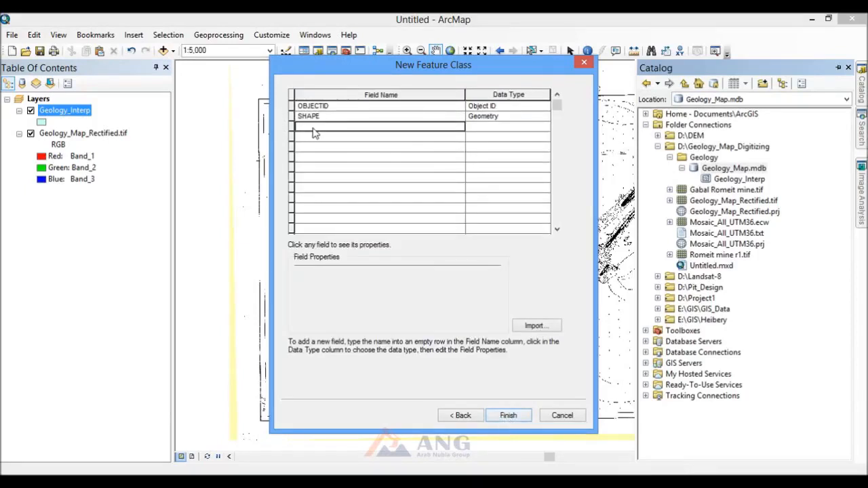
pyautogui.write('Str_Code')
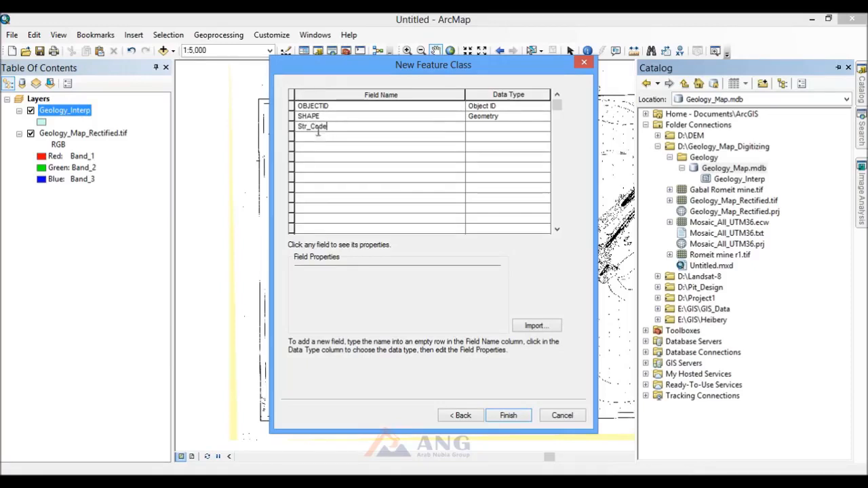
pyautogui.click(487, 133)
pyautogui.click(481, 132)
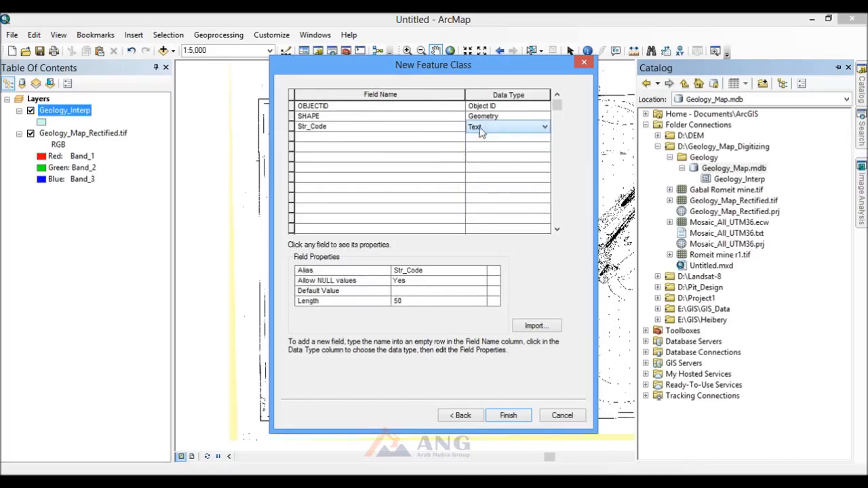
pyautogui.click(418, 302)
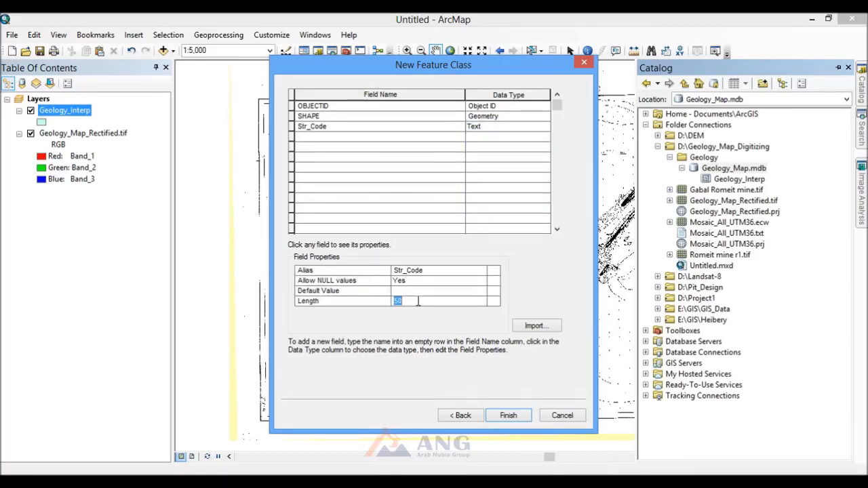
# Step: Add a text field named Str_Type to the Structures feature class and open its length for editing
pyautogui.click(331, 139)
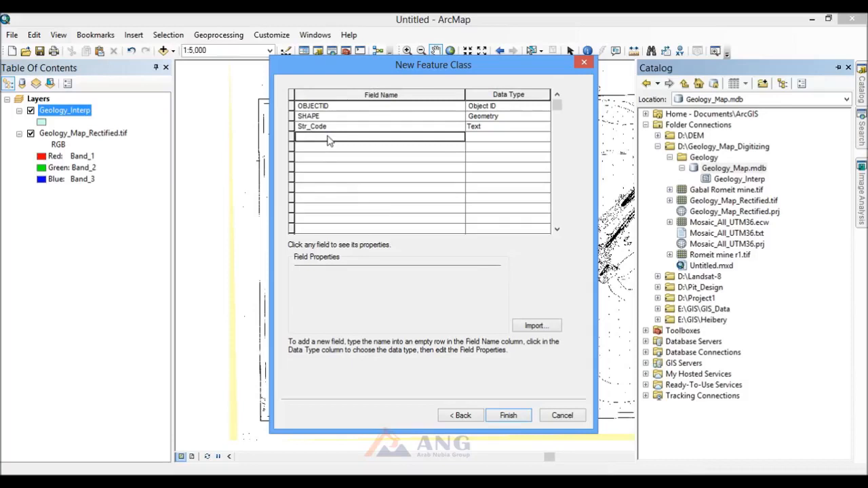
pyautogui.write('Str_Type')
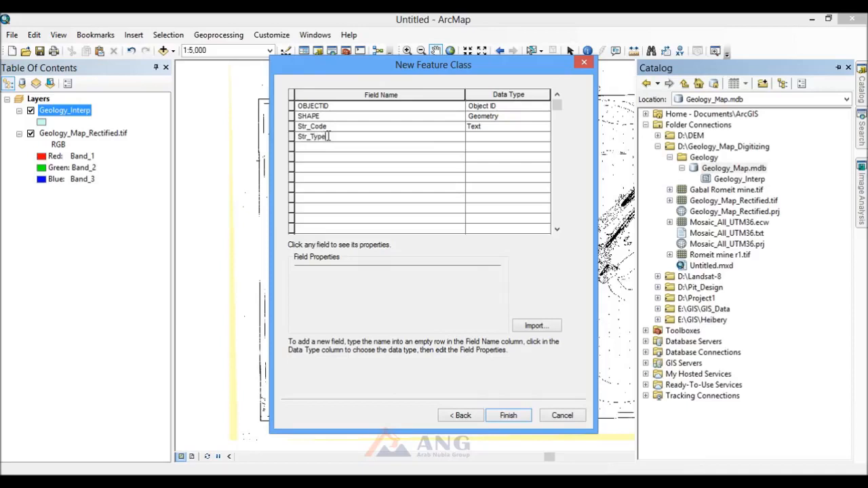
pyautogui.click(494, 138)
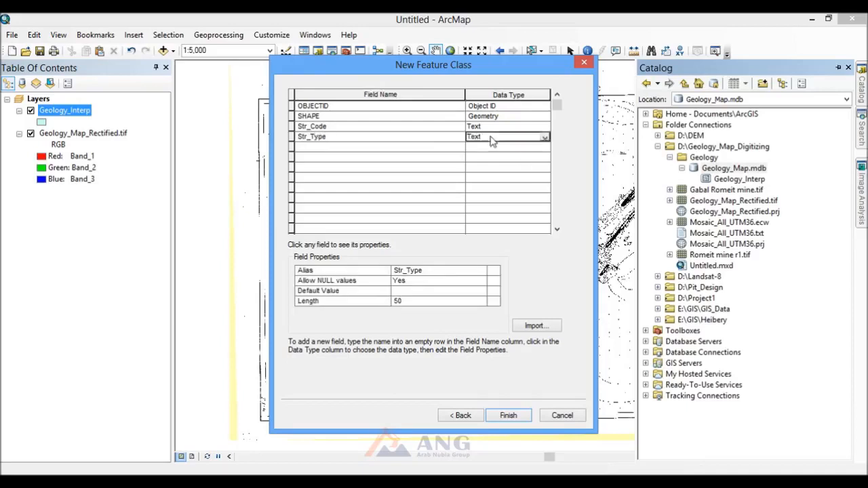
pyautogui.click(405, 299)
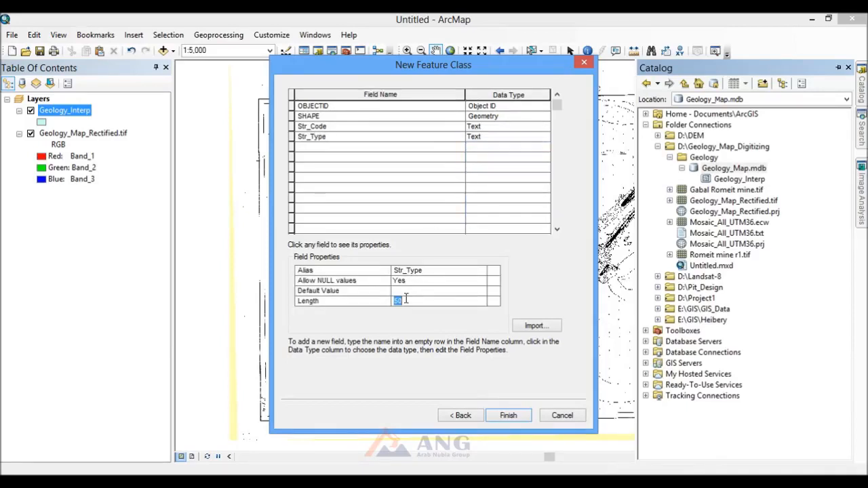
# Step: Add a text field named Descripti with a length of 150 and finish creating the Structures feature class
pyautogui.click(324, 151)
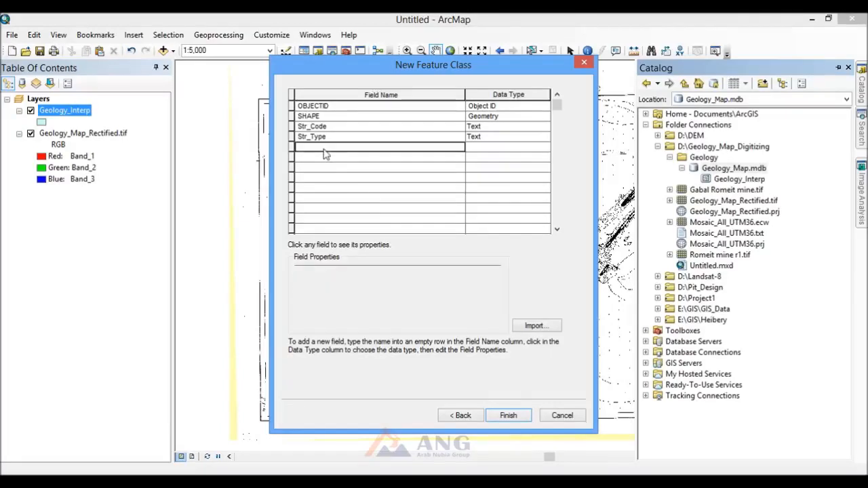
pyautogui.write('Descripti')
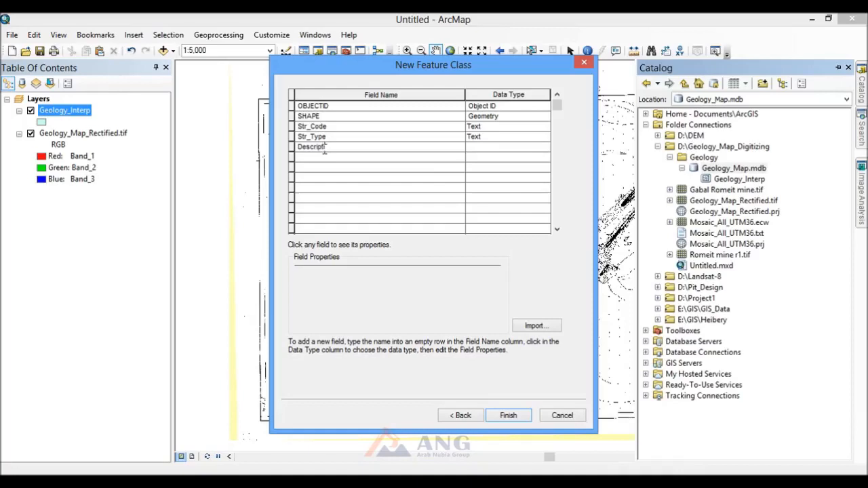
pyautogui.click(500, 148)
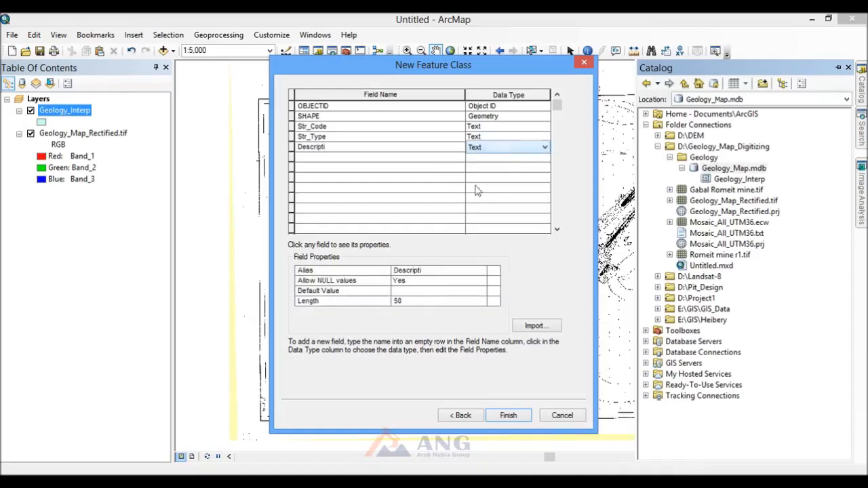
pyautogui.click(422, 302)
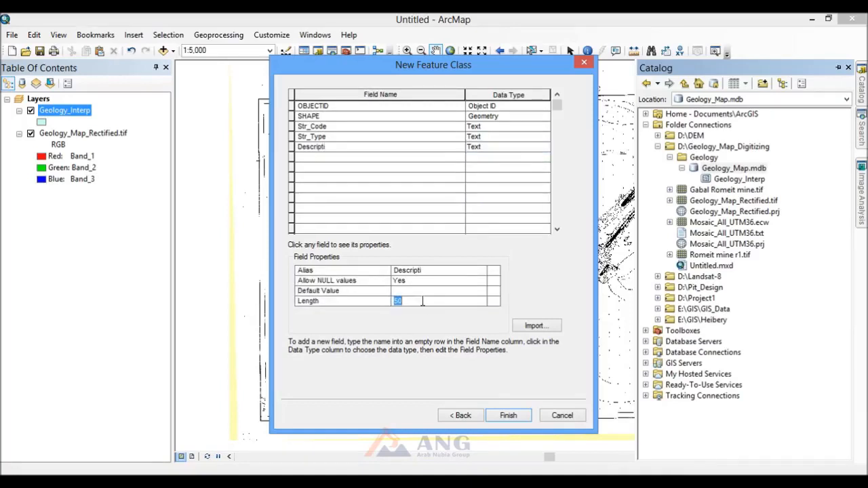
pyautogui.write('150')
pyautogui.click(331, 160)
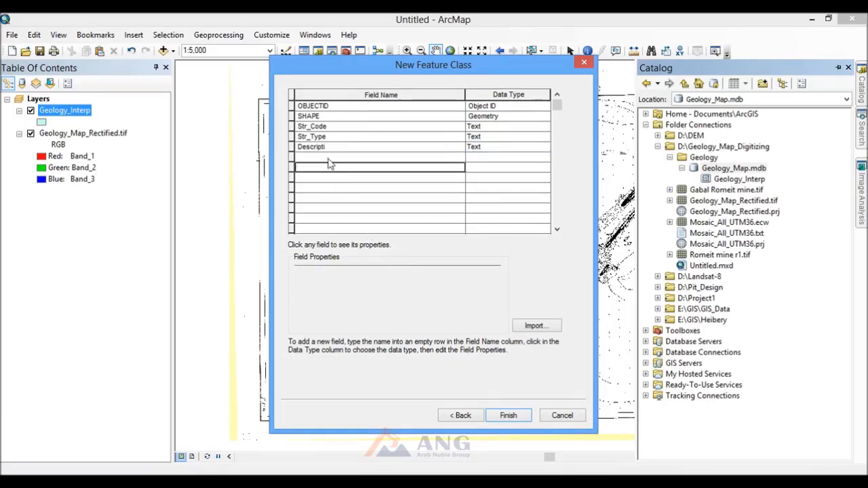
pyautogui.click(508, 416)
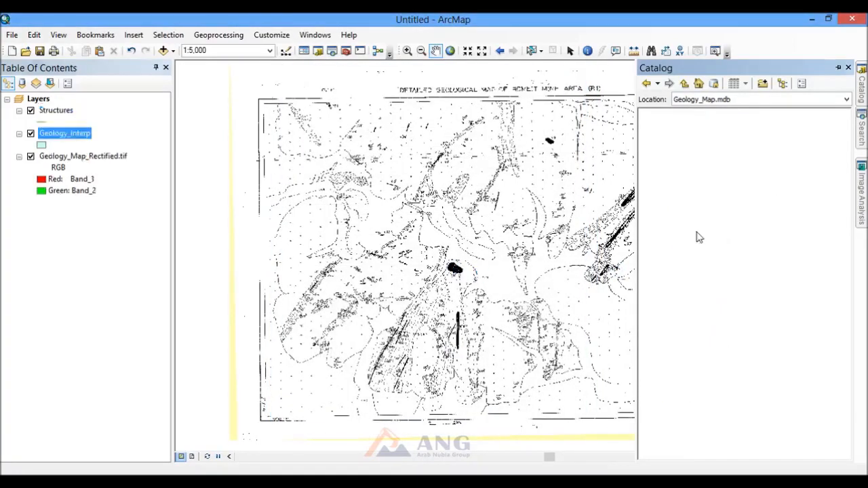
# Step: Start a new feature class in Geology_Map.mdb, with Point Features as its type and Structure_Mesurments as its name
pyautogui.rightClick(721, 170)
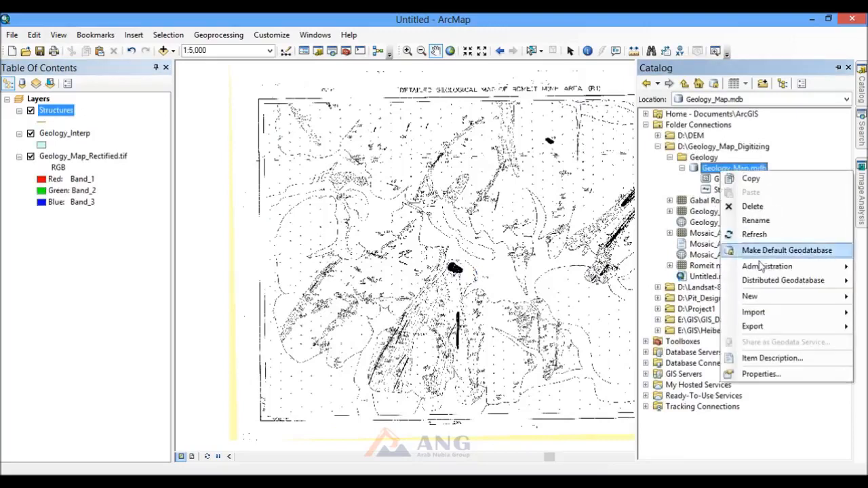
pyautogui.moveTo(772, 296)
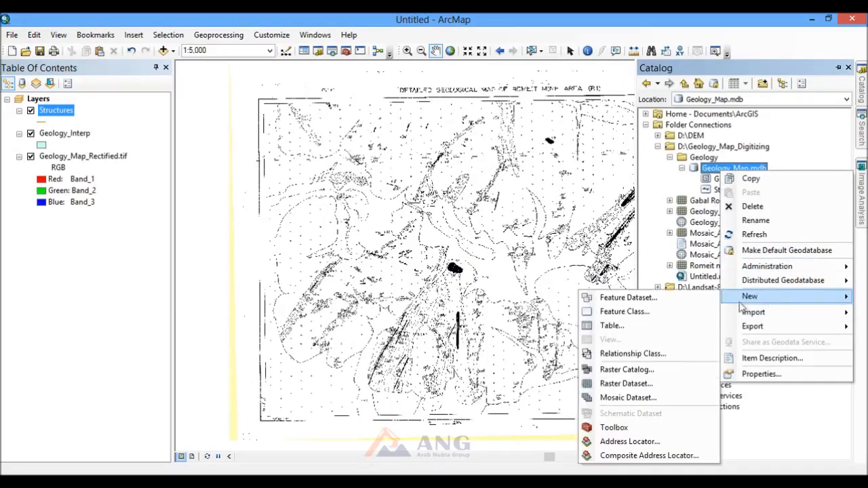
pyautogui.click(674, 312)
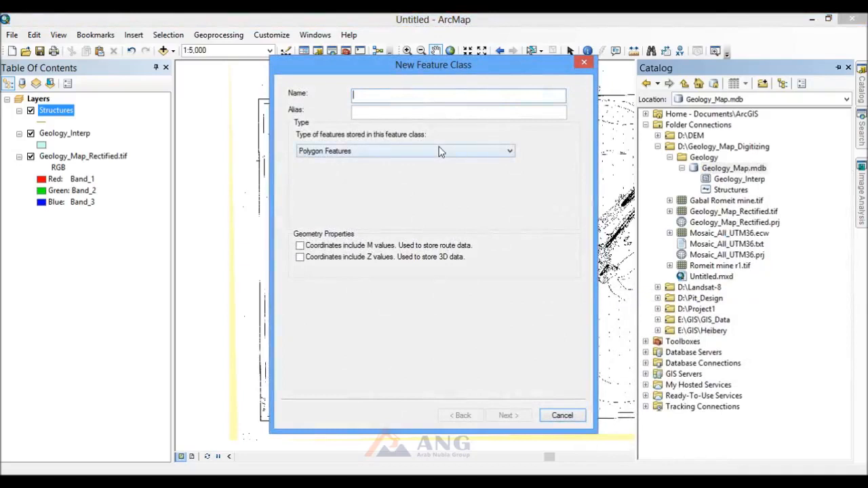
pyautogui.click(440, 150)
pyautogui.click(427, 178)
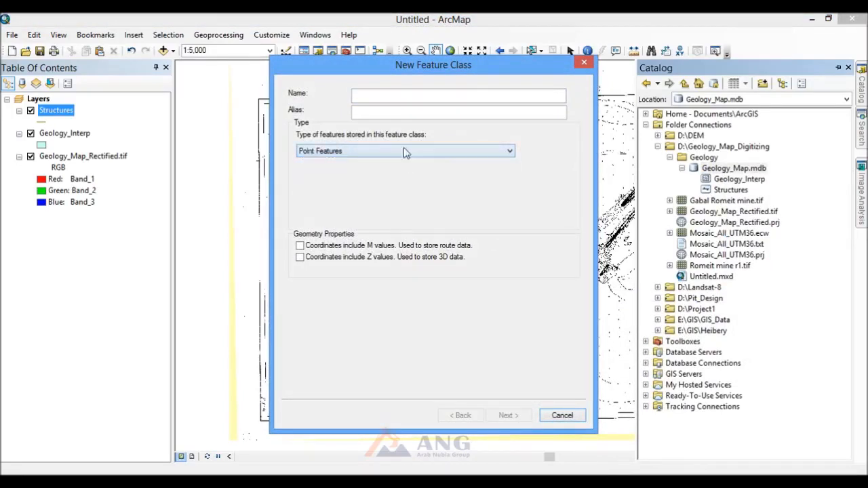
pyautogui.click(407, 95)
pyautogui.write('Structure_Mesurments')
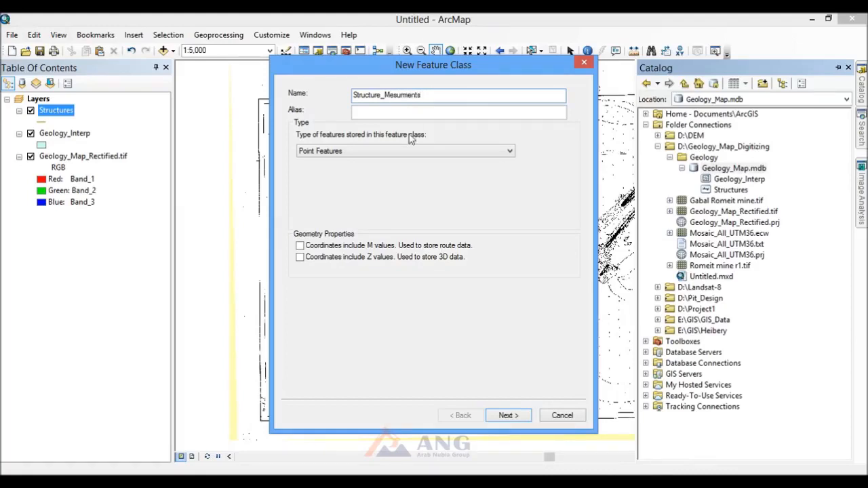
# Step: Accept WGS 1984 UTM Zone 36N and the default XY tolerance for the Structure_Mesurments feature class
pyautogui.click(510, 416)
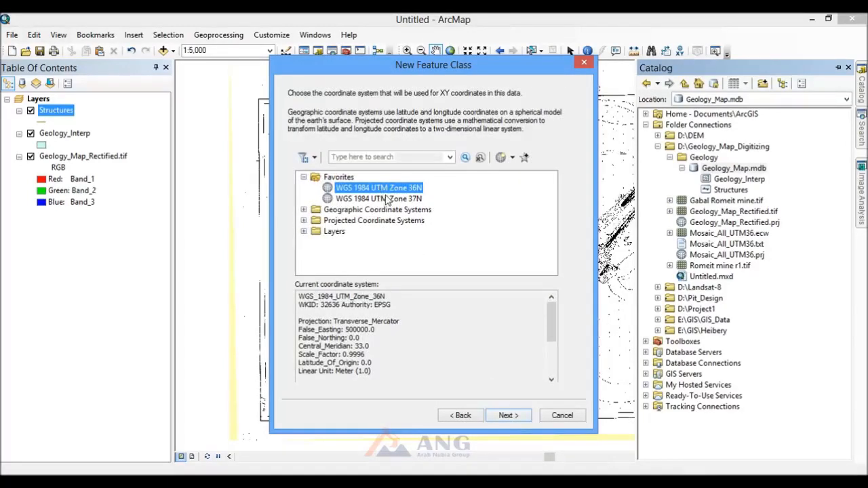
pyautogui.click(510, 415)
pyautogui.click(520, 418)
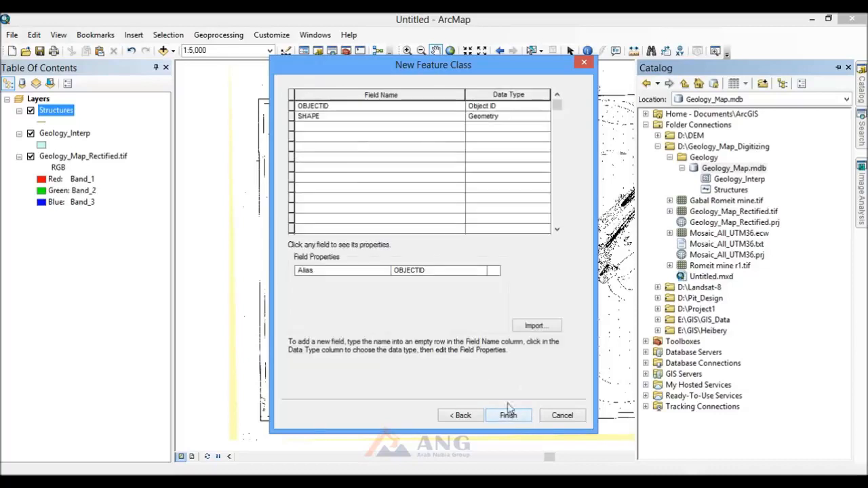
# Step: Add a text field named Code to the Structure_Mesurments feature class and set its length to 2
pyautogui.click(339, 129)
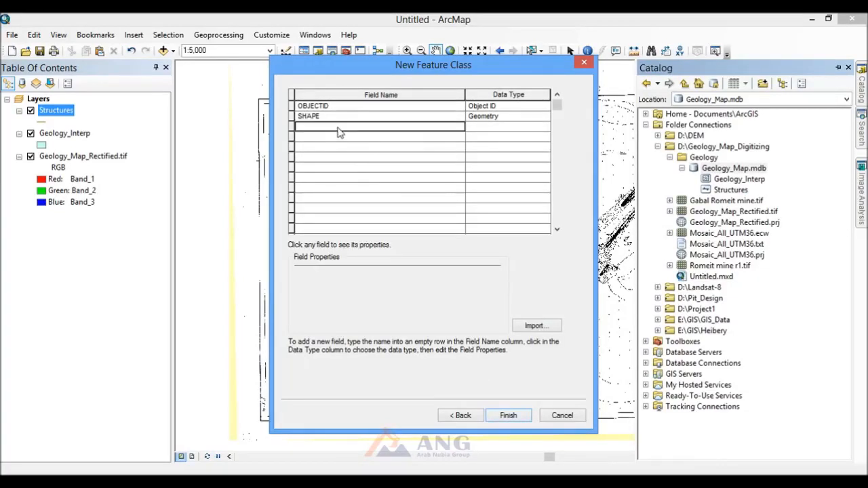
pyautogui.write('C')
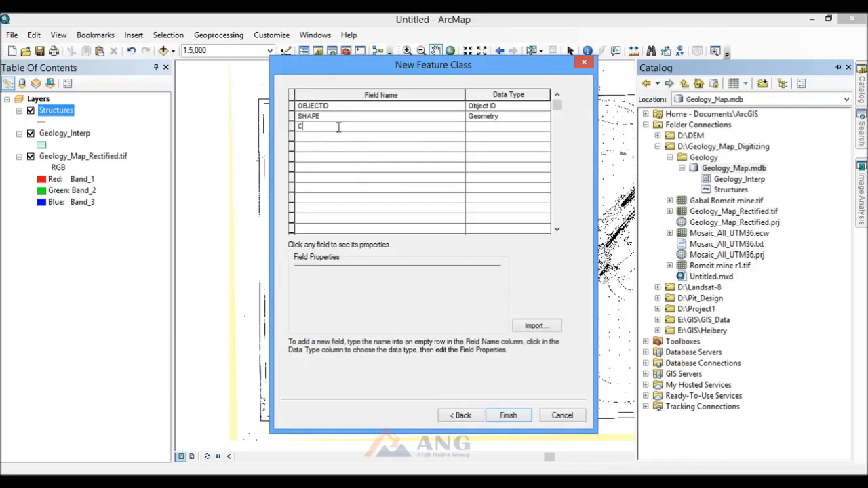
pyautogui.write('ode')
pyautogui.click(473, 128)
pyautogui.click(409, 301)
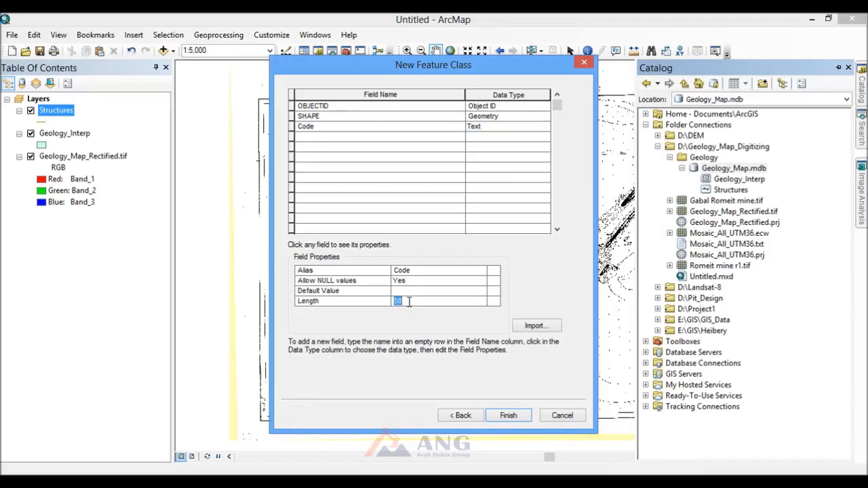
pyautogui.write('2')
# Step: Add a text field named Type to the Structure_Mesurments feature class and set its length to 10
pyautogui.click(331, 138)
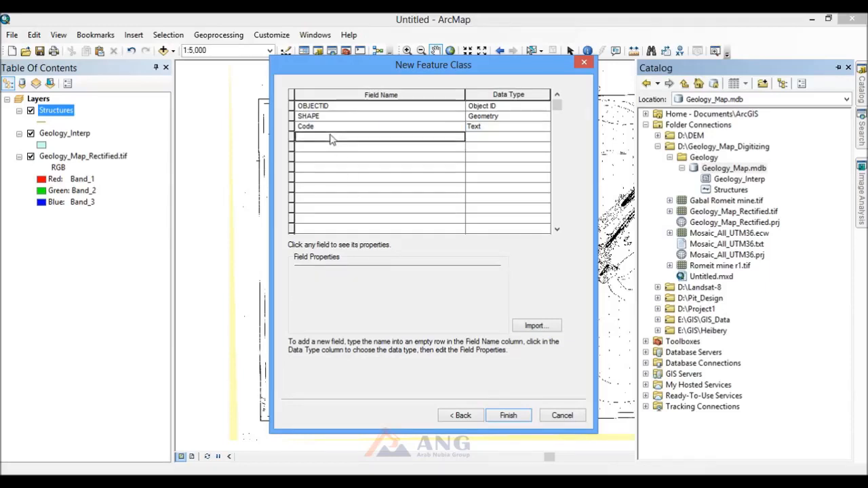
pyautogui.write('Type')
pyautogui.click(495, 138)
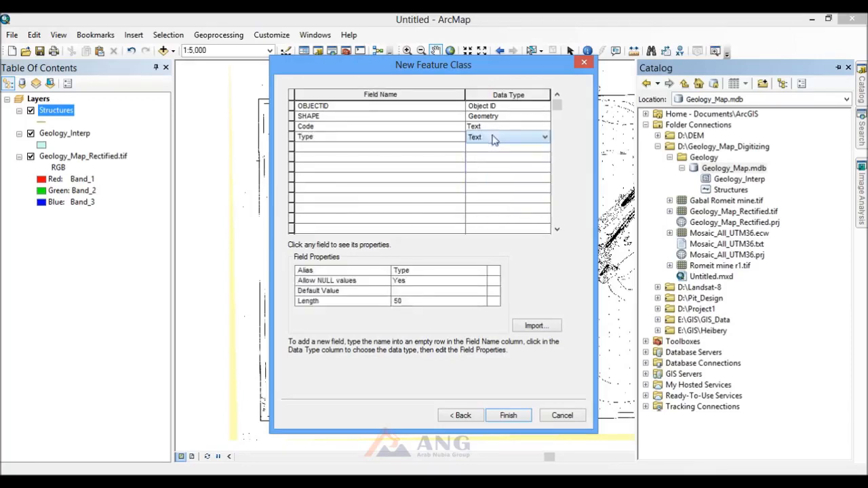
pyautogui.click(414, 300)
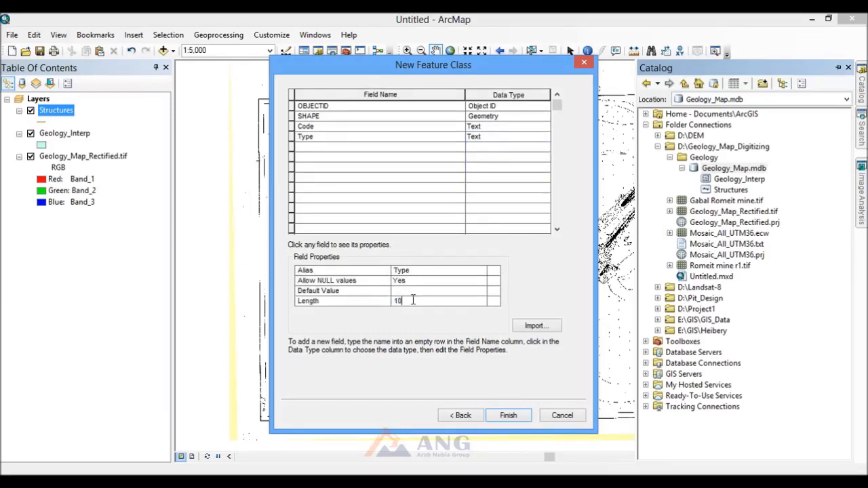
# Step: Add a text field named Descript with a length of 150 and finish creating the Structure_Mesurments feature class
pyautogui.click(316, 148)
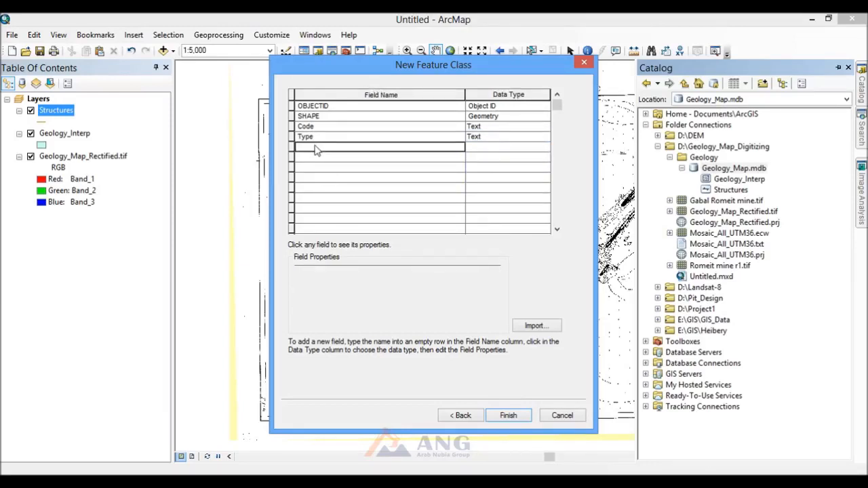
pyautogui.write('Descript')
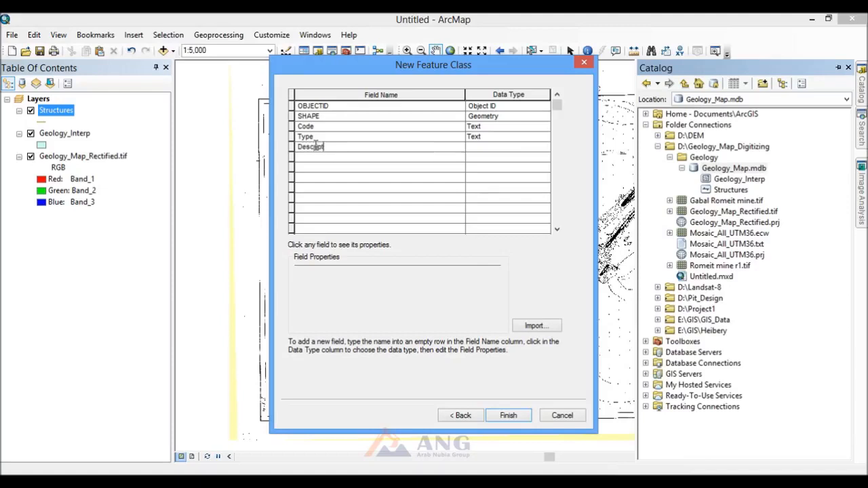
pyautogui.click(479, 151)
pyautogui.click(505, 188)
pyautogui.click(410, 301)
pyautogui.write('150')
pyautogui.click(508, 416)
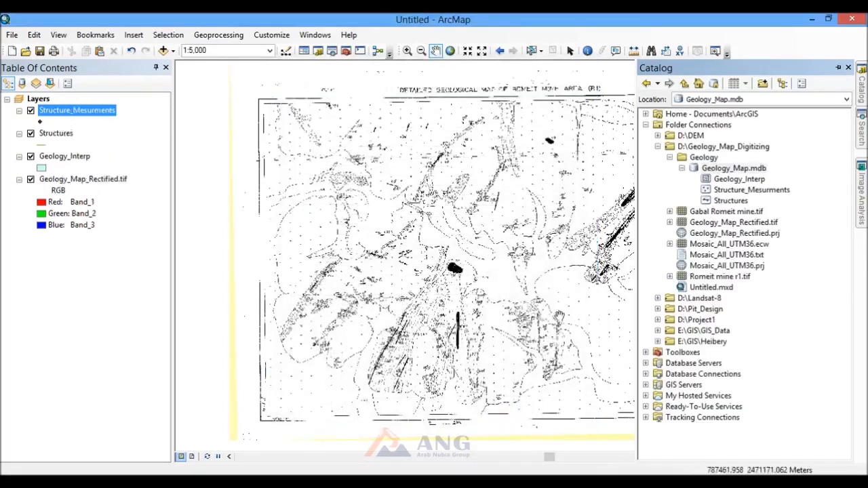
# Step: Review the Geology_Interp, Structure_Mesurments and Structures feature classes stored in Geology_Map.mdb
pyautogui.click(740, 180)
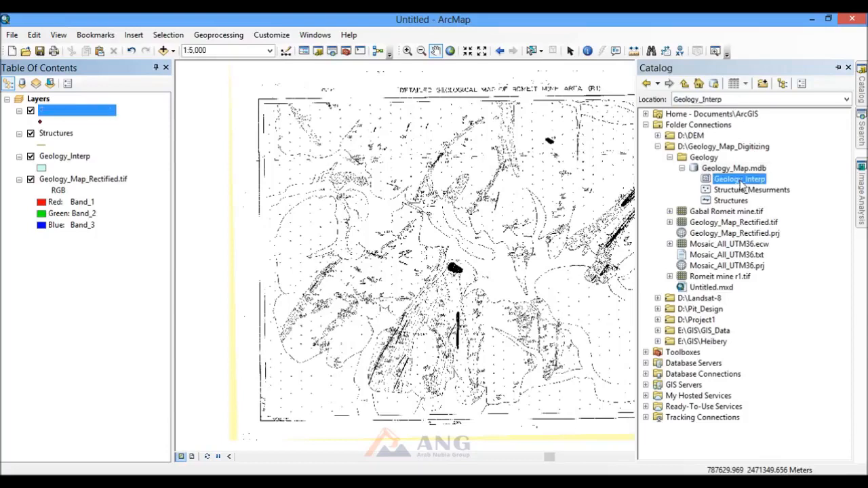
pyautogui.click(743, 190)
pyautogui.click(733, 200)
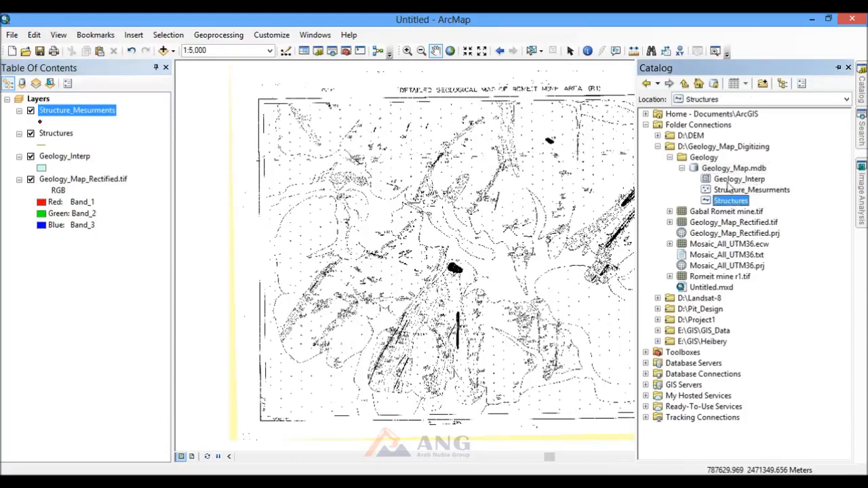
pyautogui.click(729, 179)
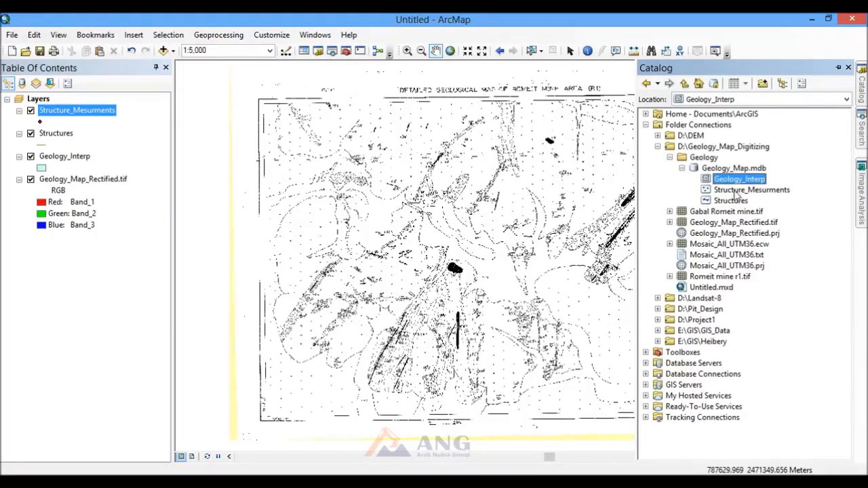
pyautogui.click(734, 190)
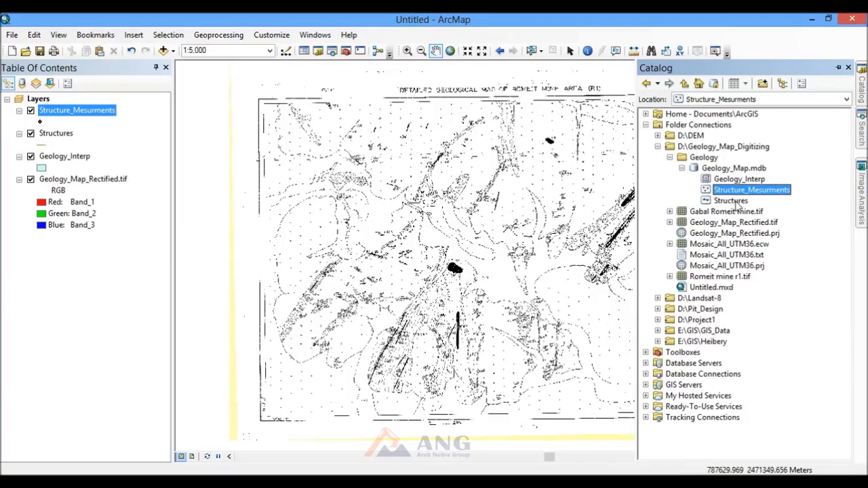
pyautogui.click(736, 201)
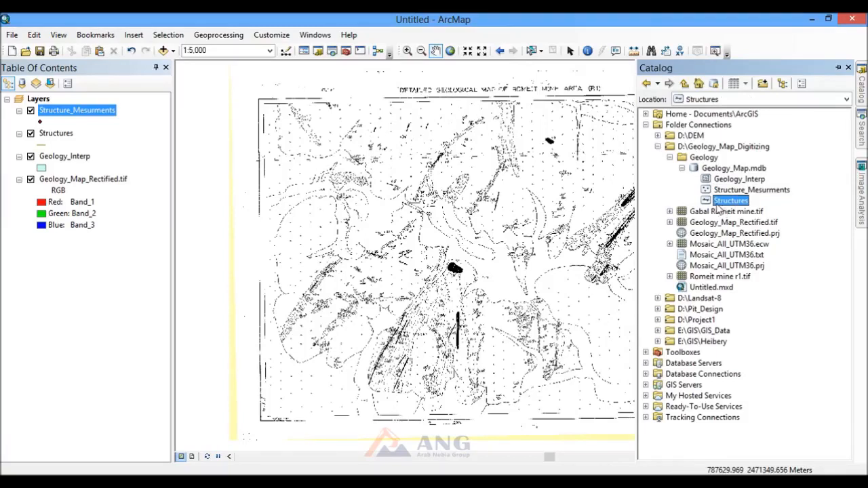
pyautogui.click(733, 169)
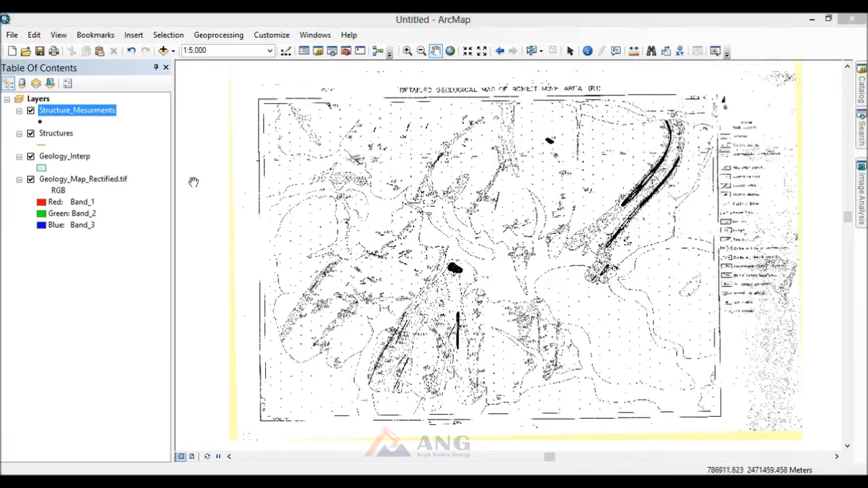
# Step: Go through the Structures, Geology_Interp and Structure_Mesurments layers loaded in the map document
pyautogui.click(57, 135)
pyautogui.click(63, 157)
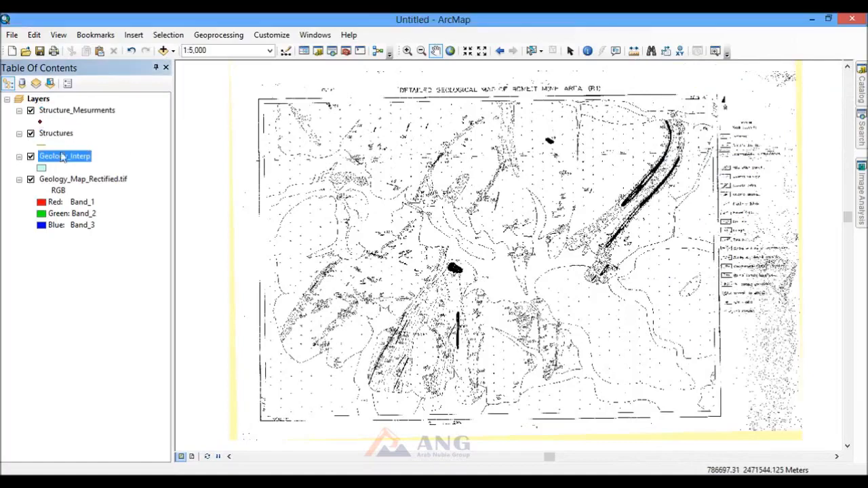
pyautogui.click(71, 111)
pyautogui.click(63, 135)
pyautogui.click(68, 155)
pyautogui.click(53, 135)
pyautogui.click(59, 114)
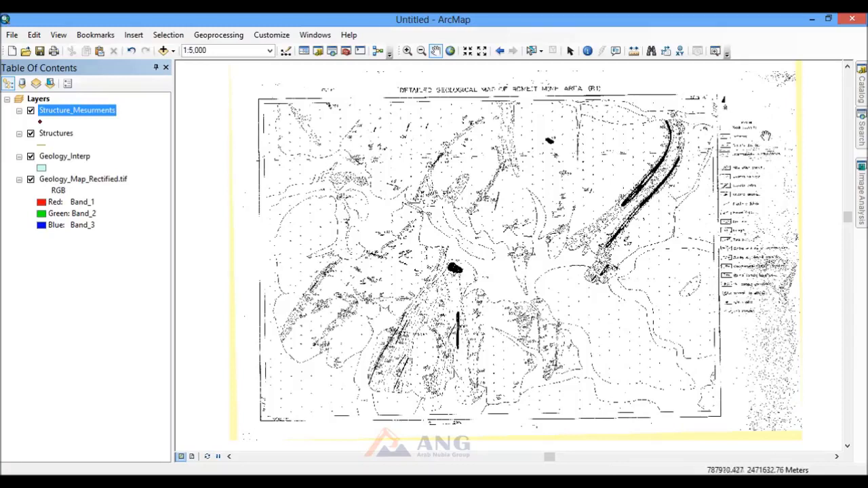
# Step: Set the Geology_Interp layer's symbology to categories with unique values, keeping the scanned map's legend readable beside the dialog
pyautogui.moveTo(765, 135); pyautogui.dragTo(706, 153)
pyautogui.scroll(4, 706, 154)
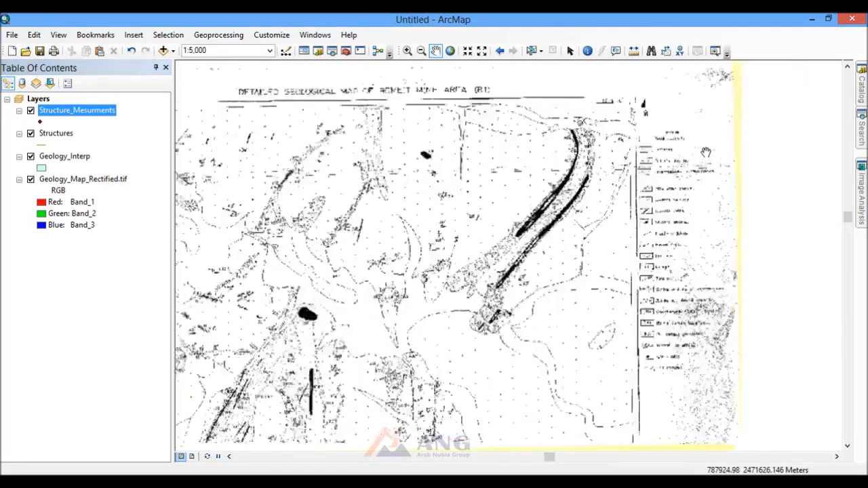
pyautogui.scroll(1, 682, 196)
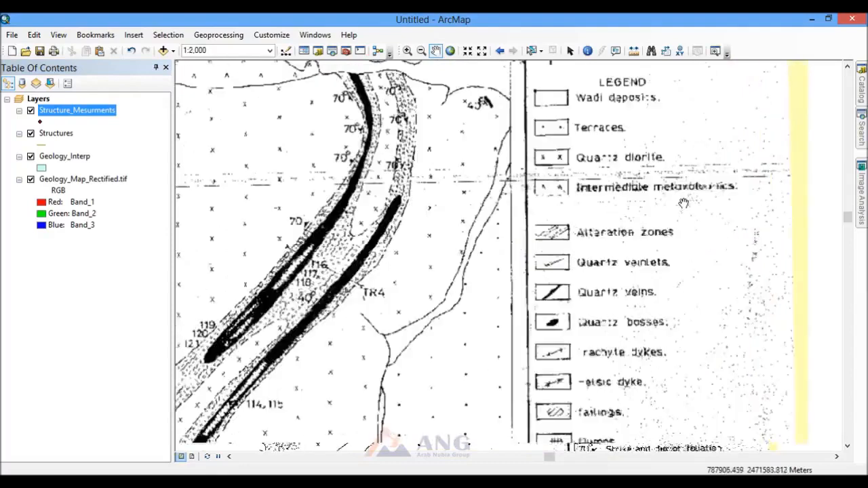
pyautogui.moveTo(677, 184); pyautogui.dragTo(733, 186)
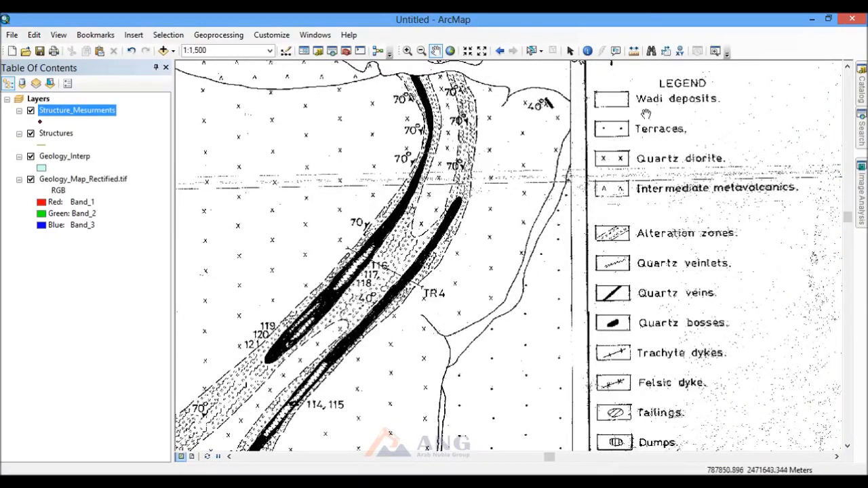
pyautogui.moveTo(649, 161); pyautogui.dragTo(657, 161)
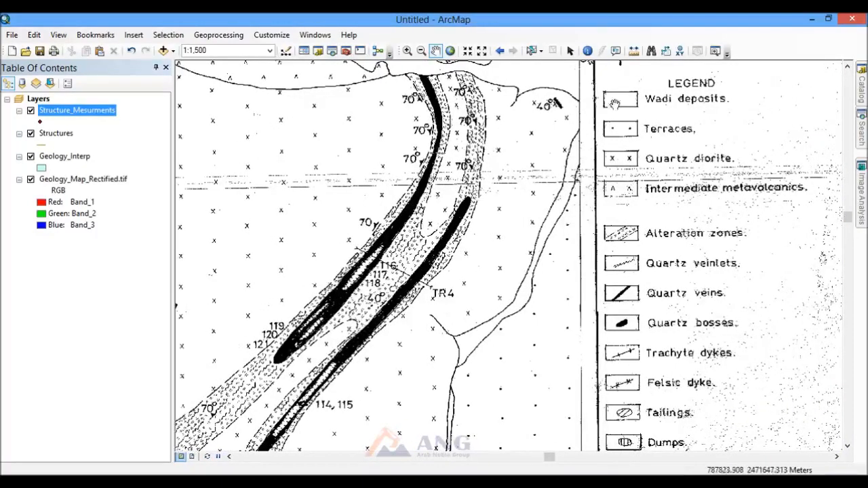
pyautogui.click(56, 160)
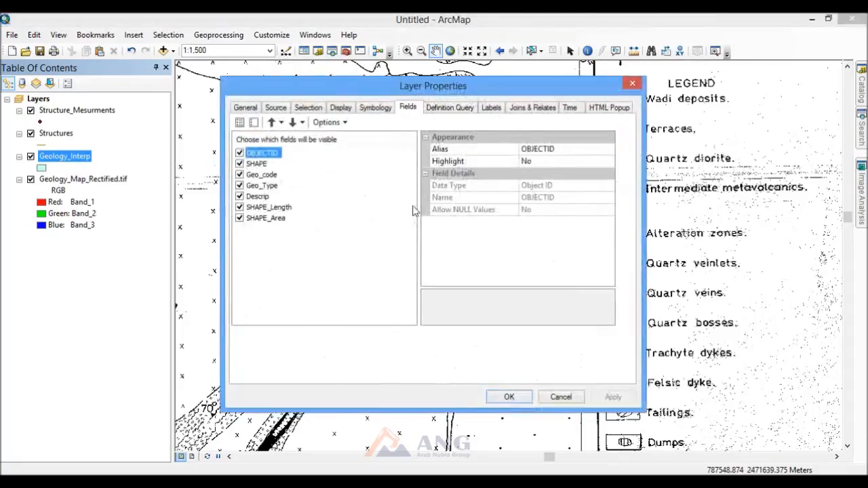
pyautogui.moveTo(471, 94); pyautogui.dragTo(332, 95)
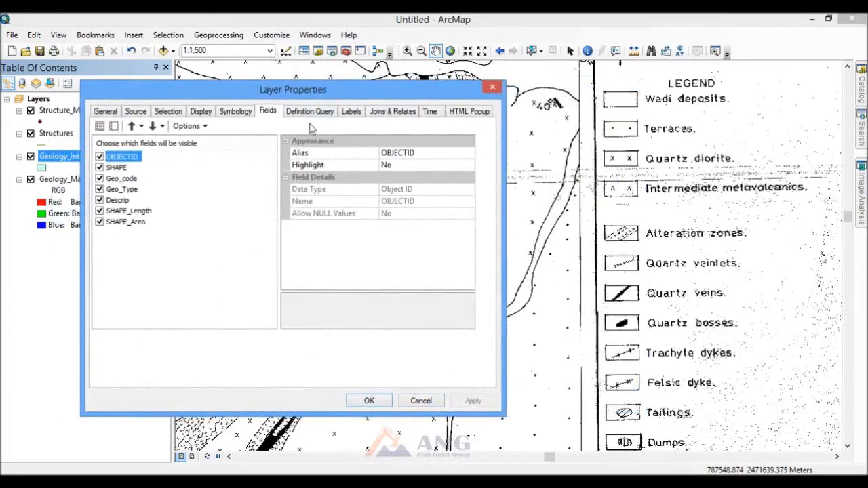
pyautogui.click(242, 113)
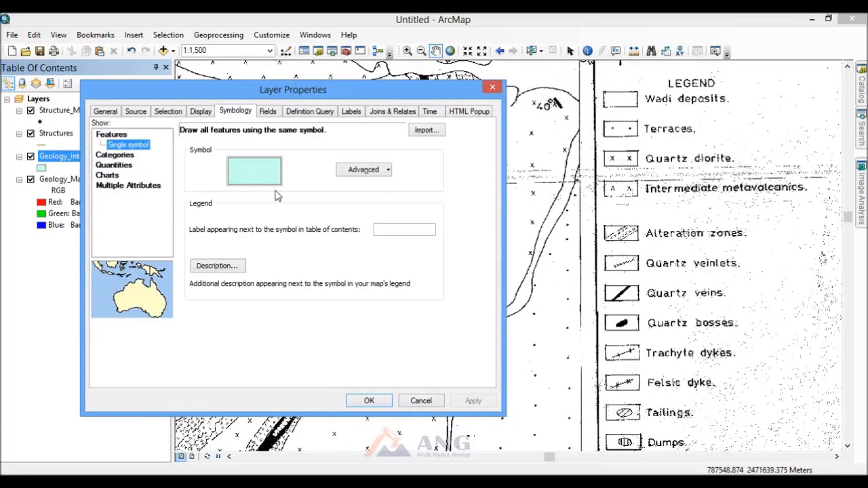
pyautogui.click(117, 156)
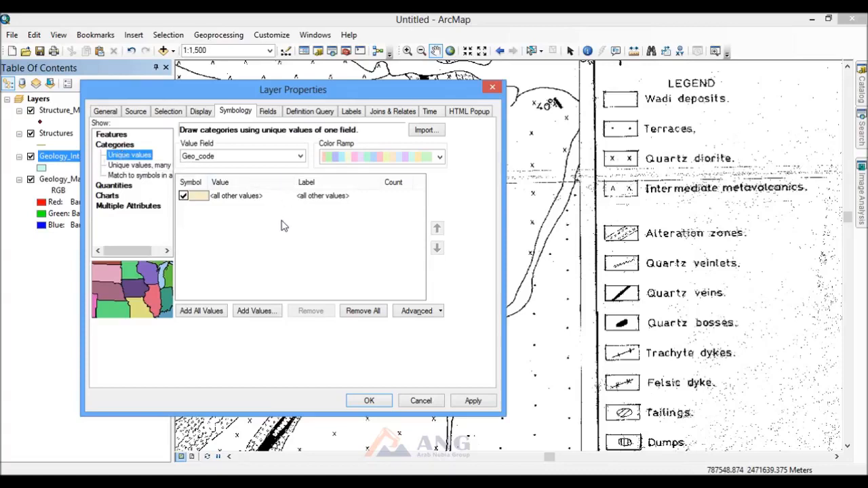
# Step: Choose Geo_Type as the value field for the Geology_Interp categories
pyautogui.click(300, 157)
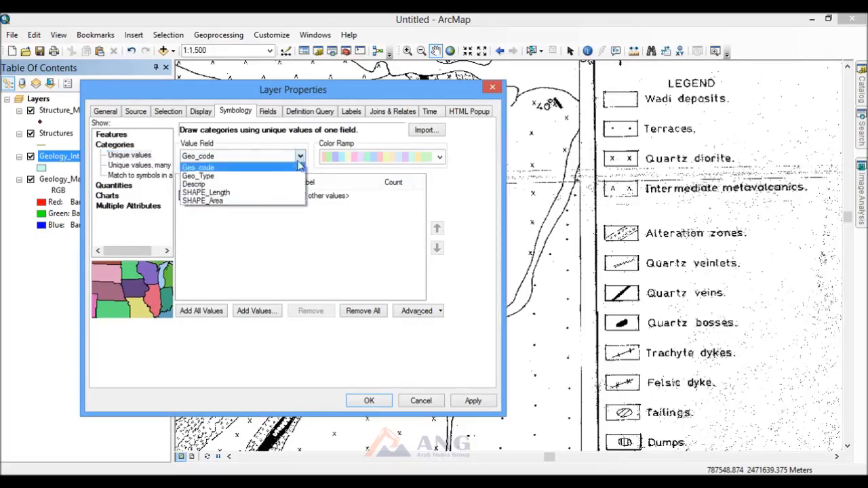
pyautogui.click(244, 182)
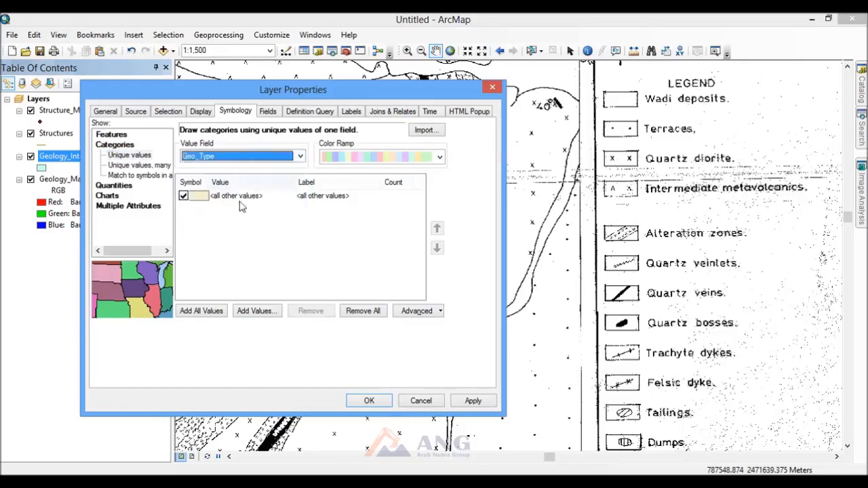
pyautogui.click(301, 156)
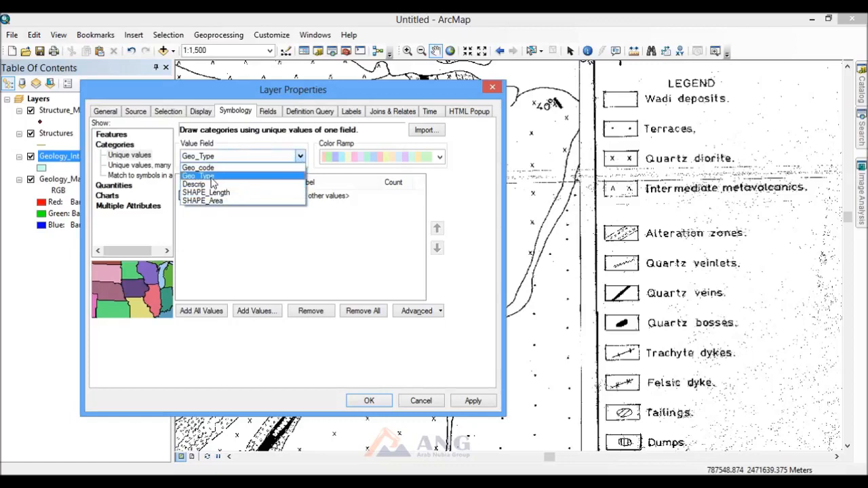
pyautogui.click(212, 178)
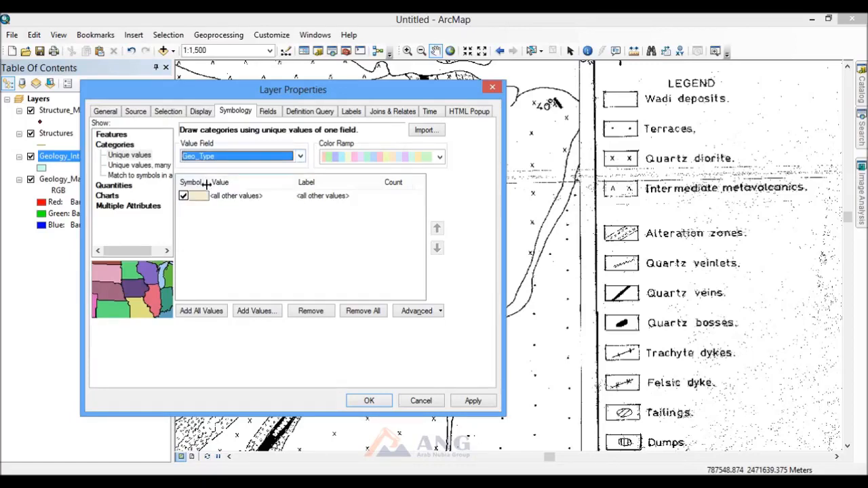
pyautogui.click(211, 231)
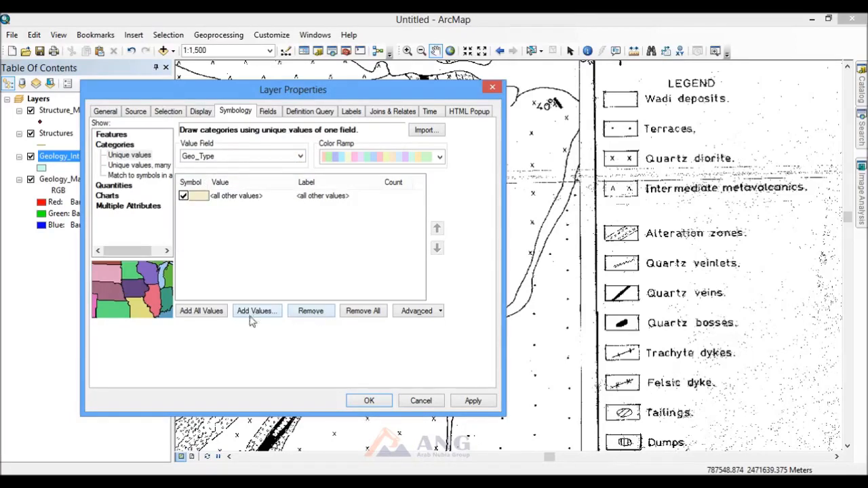
# Step: Enter Wadi Deposits, Terraces, Quartz Diorite and Inter_Metavolcanics as new Geo_Type values for the Geology_Interp symbology
pyautogui.click(248, 316)
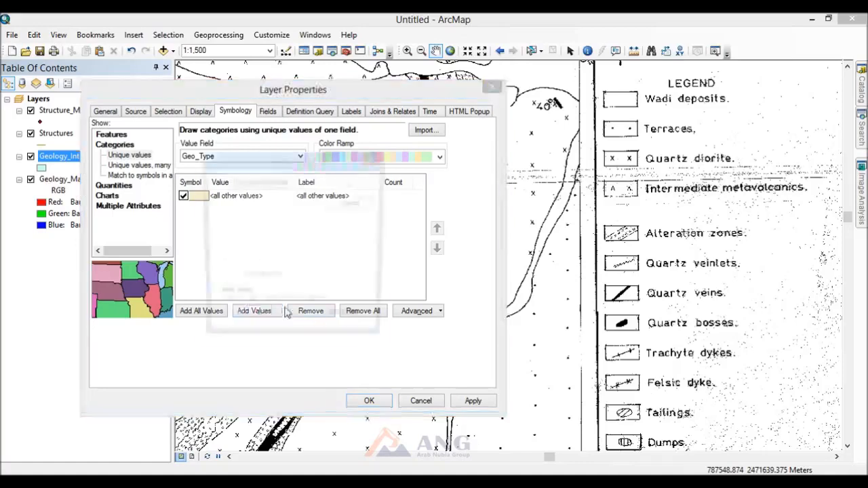
pyautogui.moveTo(371, 165); pyautogui.dragTo(485, 109)
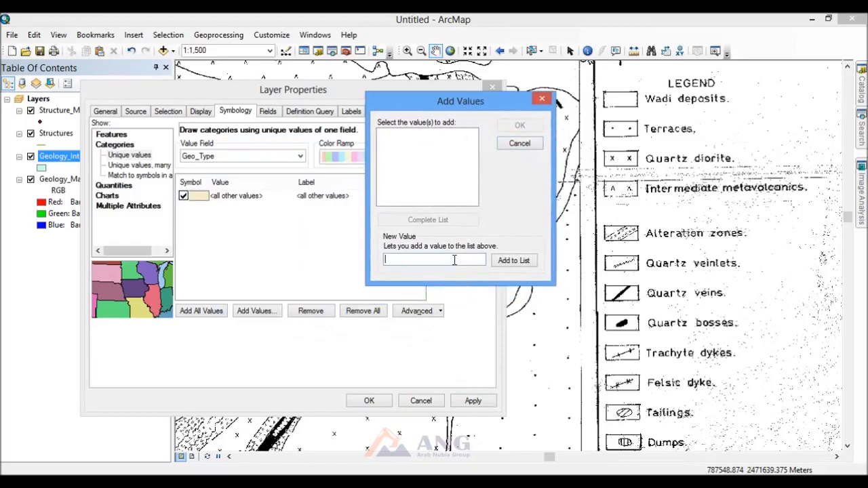
pyautogui.write('Wadi Deposits')
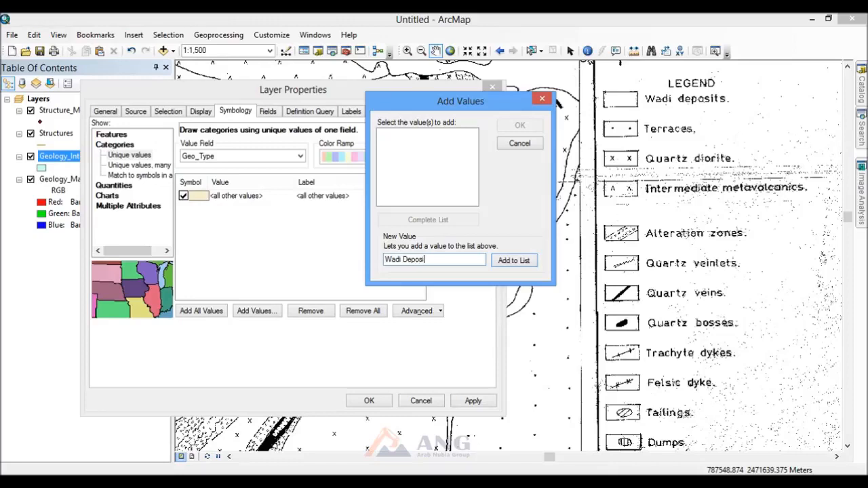
pyautogui.click(521, 260)
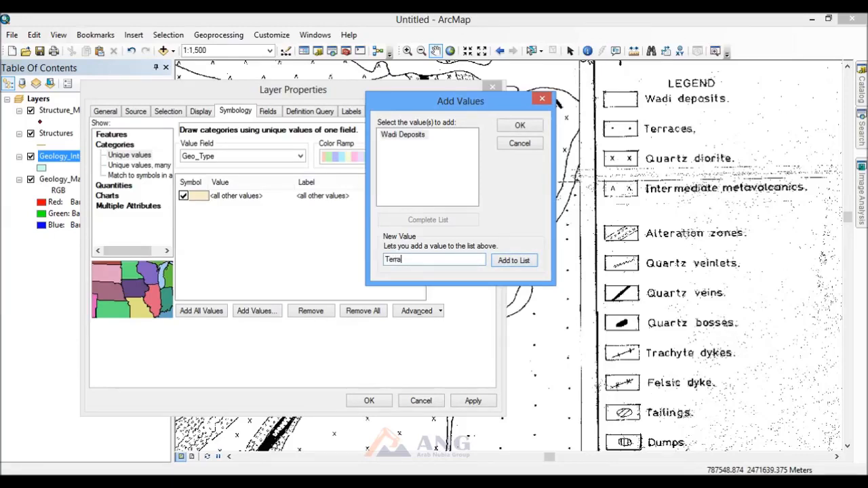
pyautogui.click(508, 264)
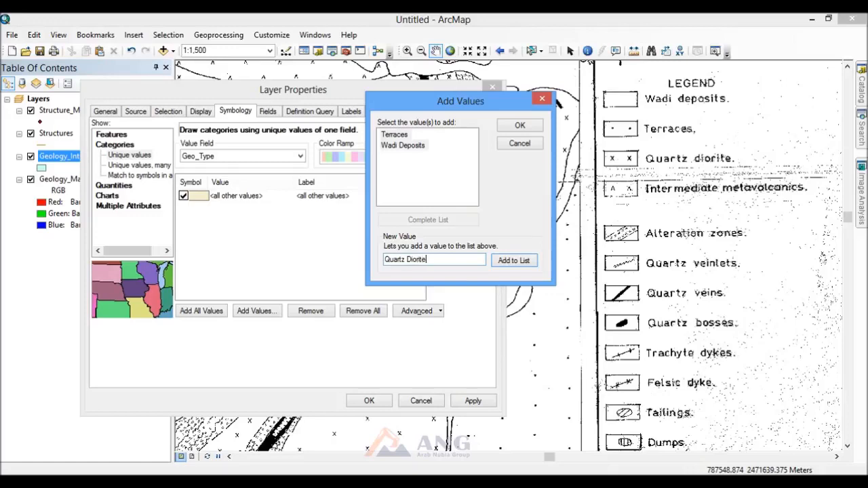
pyautogui.click(513, 260)
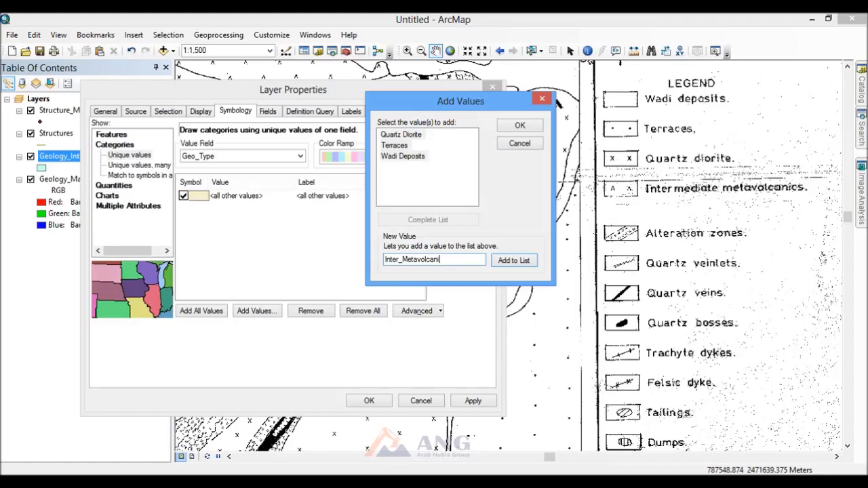
pyautogui.click(502, 261)
# Step: Enter Alt_Zone, Qz Veins and Qz Bosses as further new Geo_Type values
pyautogui.click(451, 258)
pyautogui.write('Alt_Zone')
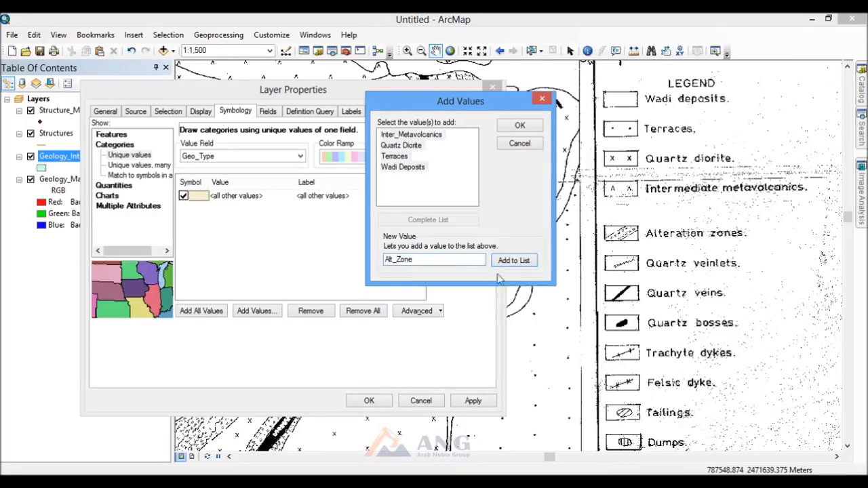
pyautogui.click(515, 264)
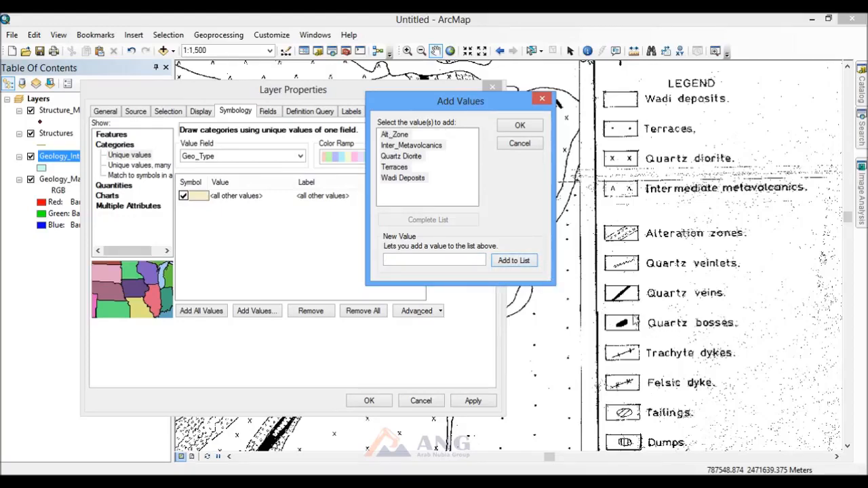
pyautogui.click(458, 258)
pyautogui.write('Qz Veins')
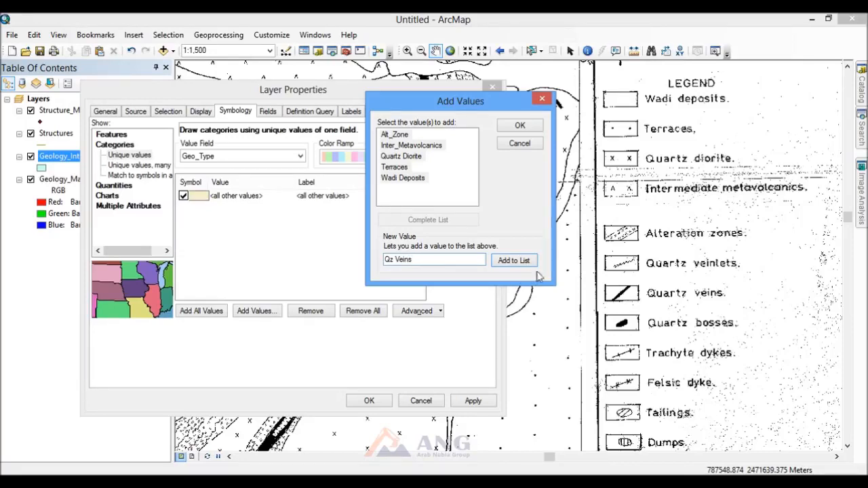
pyautogui.click(518, 262)
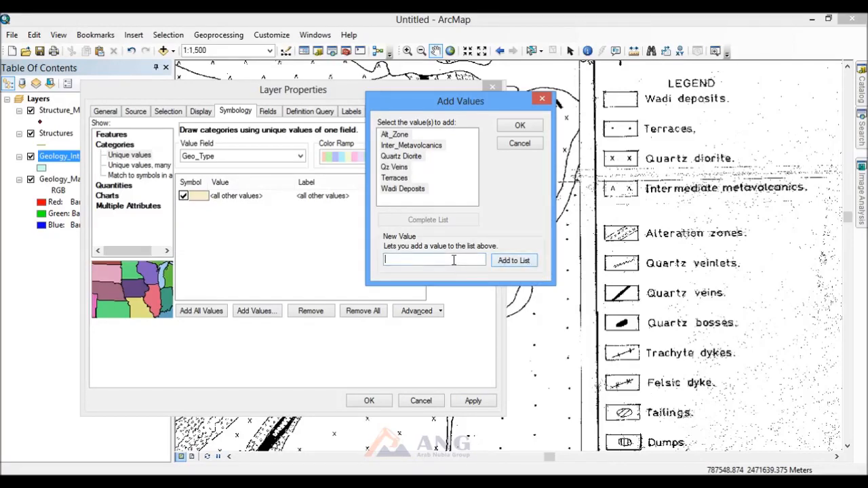
pyautogui.click(454, 260)
pyautogui.write('Qz Bosses')
pyautogui.click(515, 263)
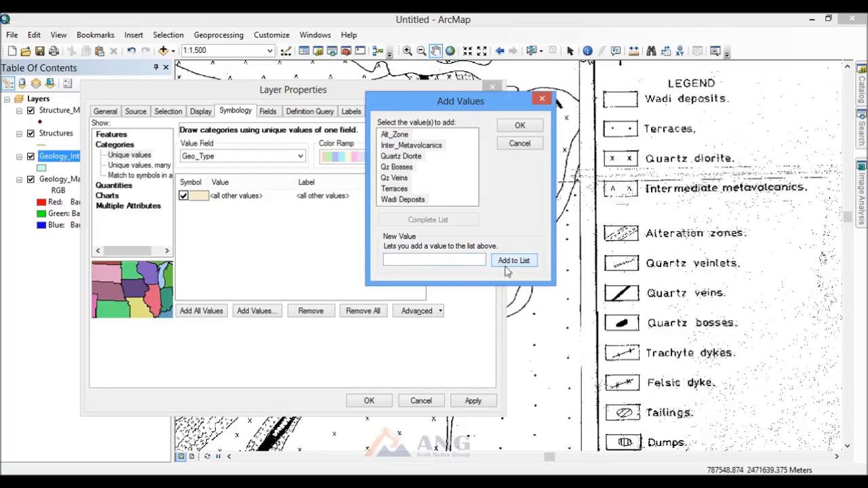
# Step: Enter Tailings and Dumps as new values and apply all the listed categories to the Geology_Interp layer
pyautogui.click(405, 259)
pyautogui.write('Tailings')
pyautogui.click(517, 263)
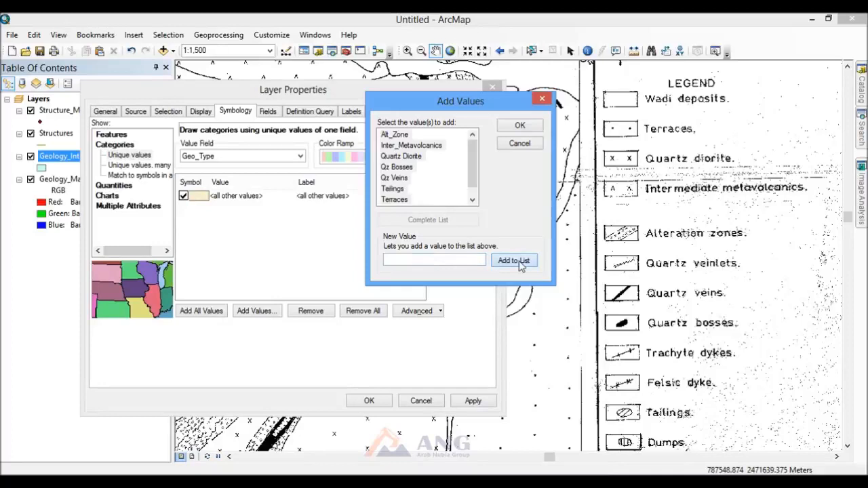
pyautogui.click(452, 259)
pyautogui.write('Dum')
pyautogui.click(514, 262)
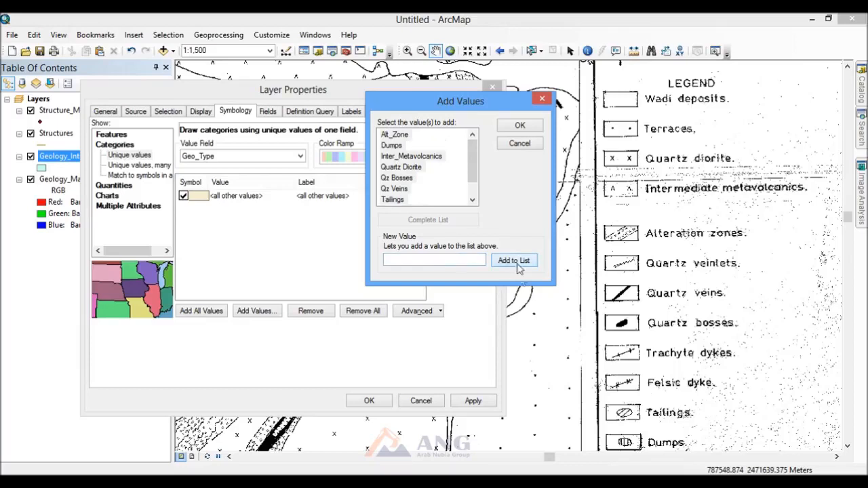
pyautogui.click(519, 125)
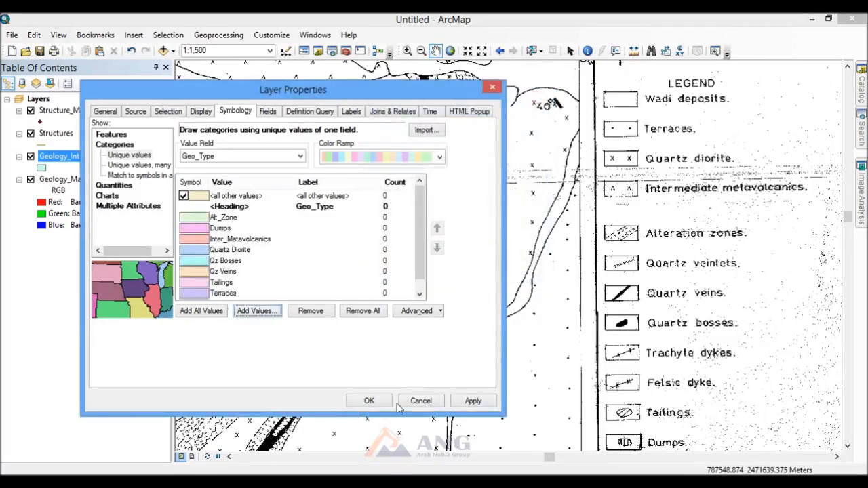
pyautogui.click(369, 401)
# Step: Check the remaining entries of the scanned legend and reopen the Geology_Interp symbology settings beside it
pyautogui.moveTo(677, 388); pyautogui.dragTo(675, 192)
pyautogui.moveTo(684, 322); pyautogui.dragTo(677, 235)
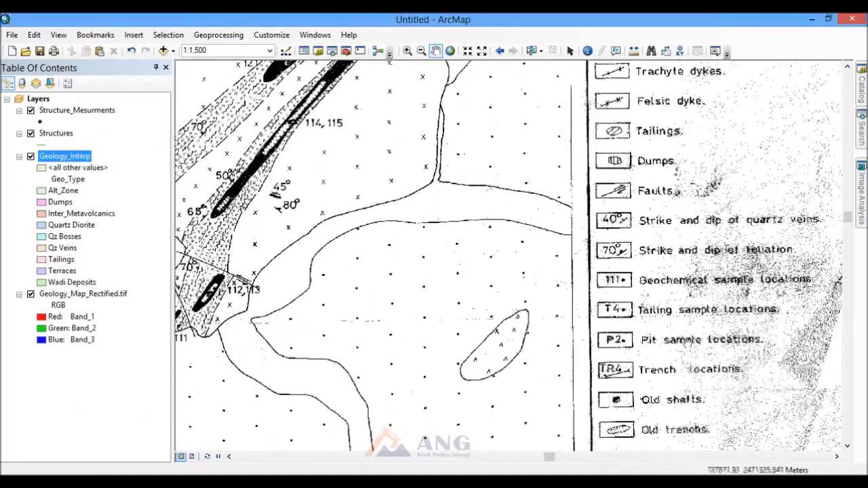
pyautogui.moveTo(685, 342); pyautogui.dragTo(682, 289)
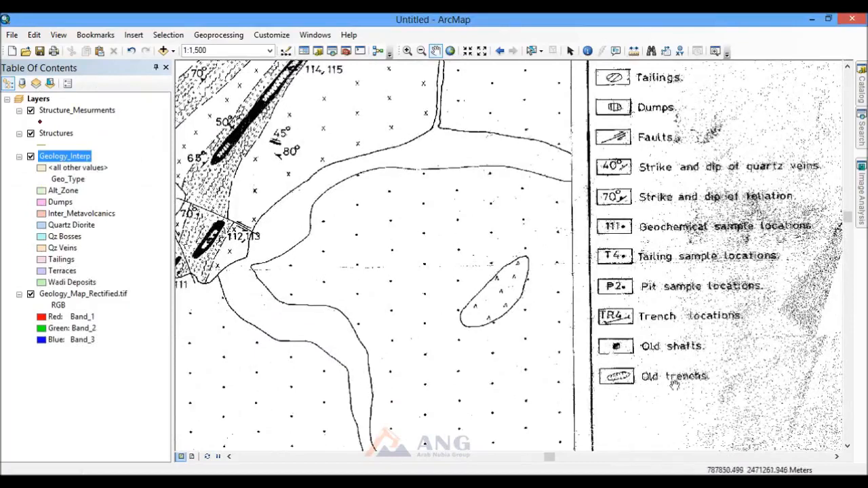
pyautogui.doubleClick(83, 156)
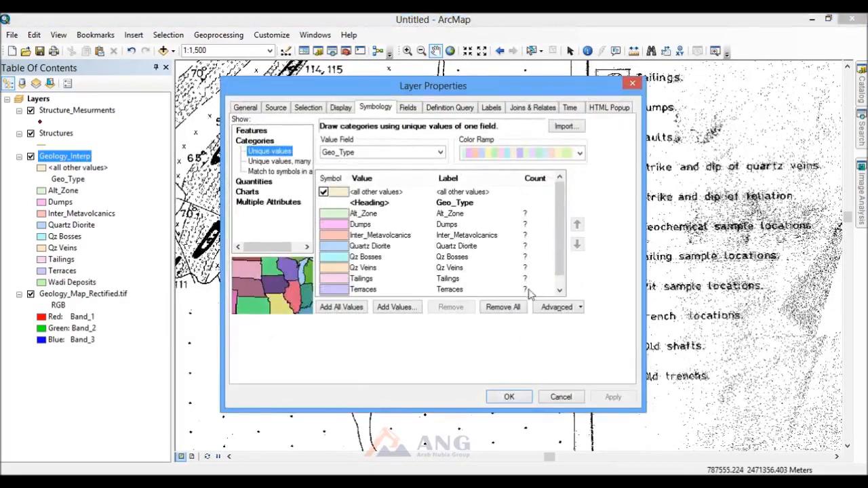
pyautogui.click(395, 307)
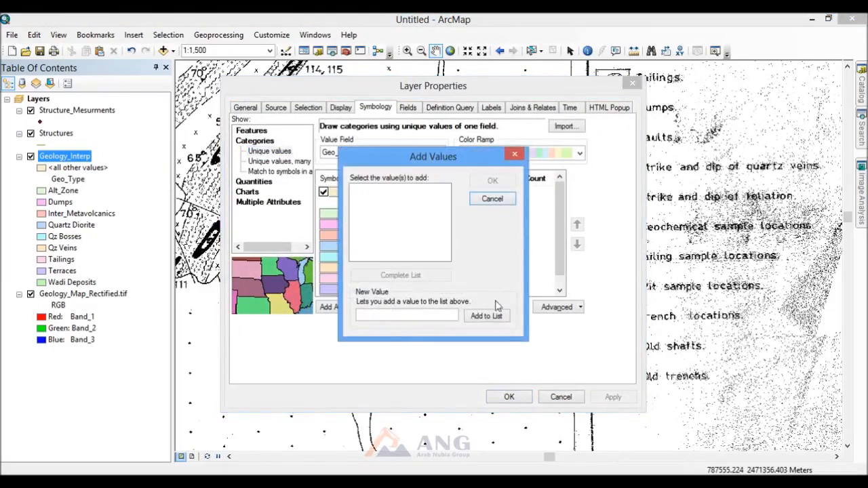
pyautogui.click(514, 155)
pyautogui.moveTo(407, 85); pyautogui.dragTo(327, 90)
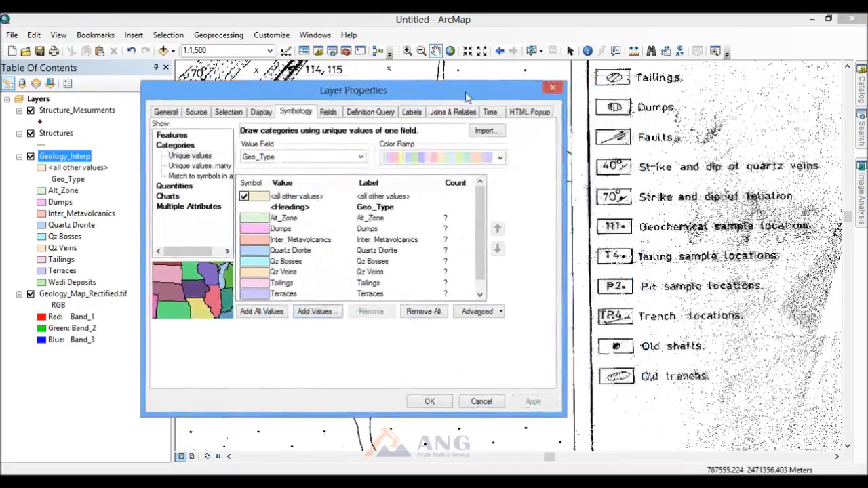
# Step: Add the value Old trenchs to the Geo_Type categories of the Geology_Interp layer
pyautogui.click(332, 312)
pyautogui.click(339, 319)
pyautogui.write('Old tren')
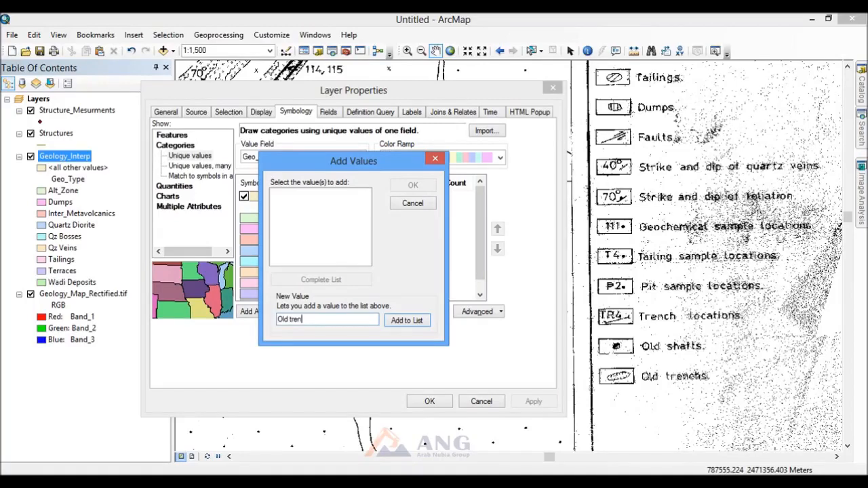
pyautogui.write('chs')
pyautogui.click(407, 320)
pyautogui.click(413, 185)
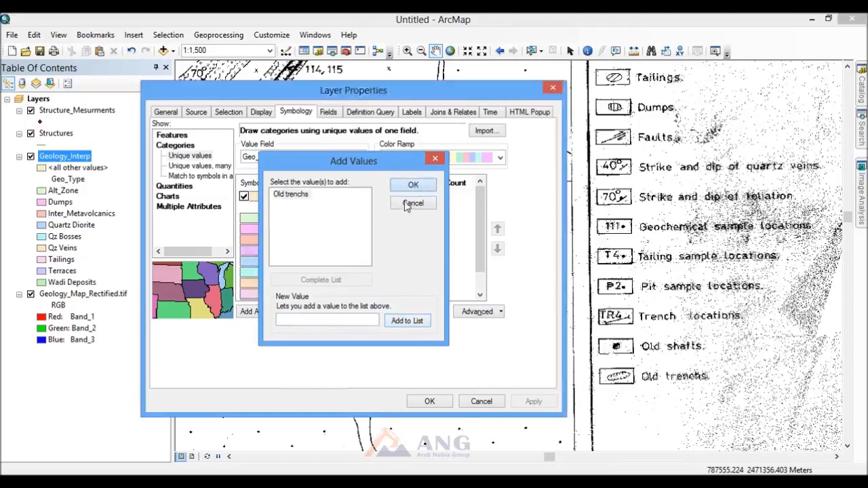
pyautogui.moveTo(481, 240)
pyautogui.mouseDown()
pyautogui.moveTo(482, 267)
pyautogui.moveTo(481, 237)
pyautogui.mouseUp()
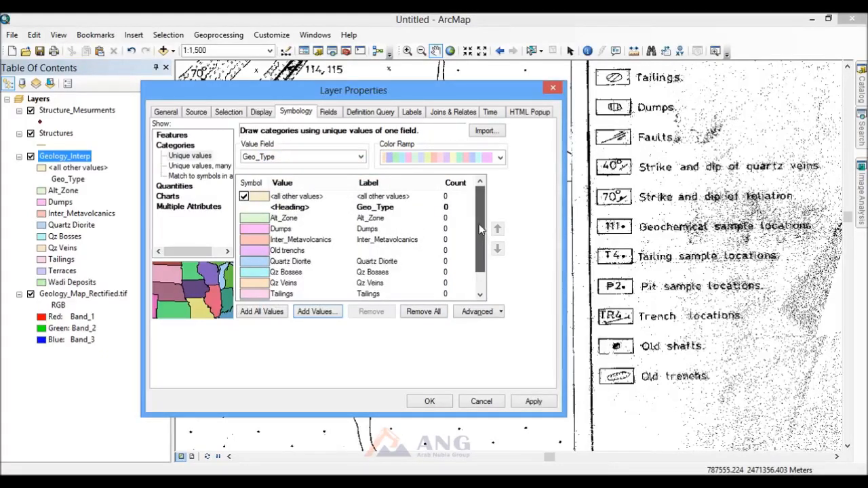
# Step: Assign the 10% Simple hatch fill symbol to the Alt_Zone category of the Geology_Interp layer
pyautogui.click(260, 219)
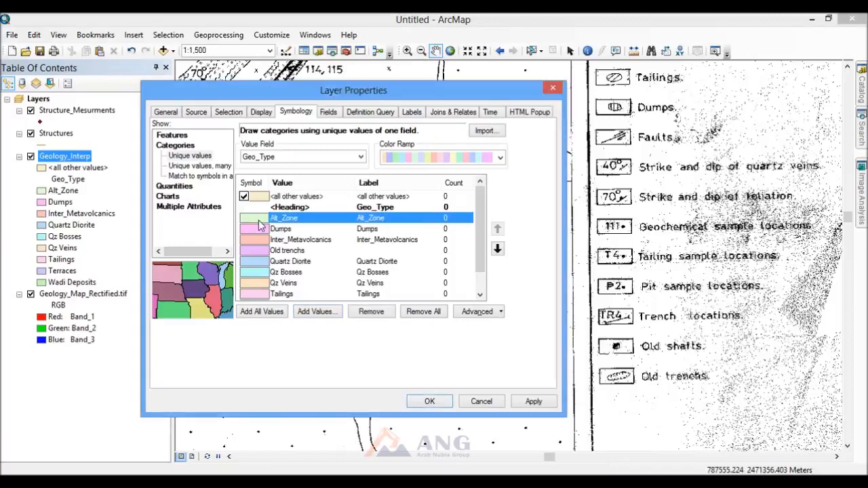
pyautogui.click(260, 229)
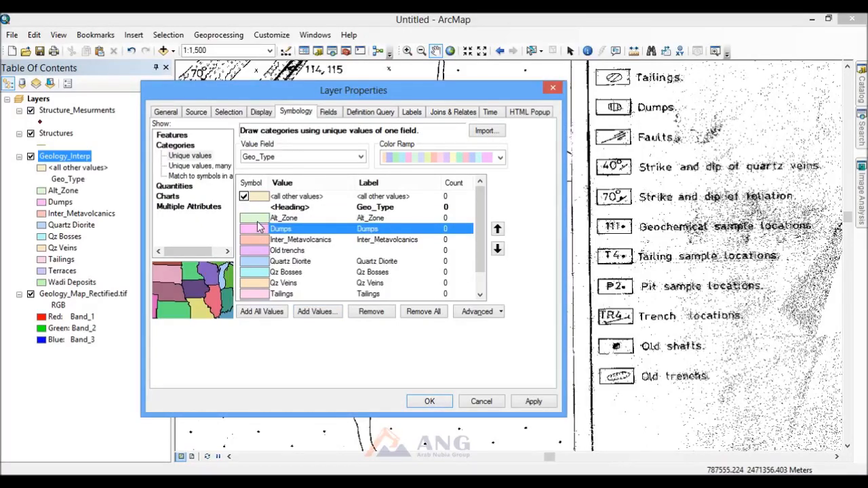
pyautogui.doubleClick(255, 219)
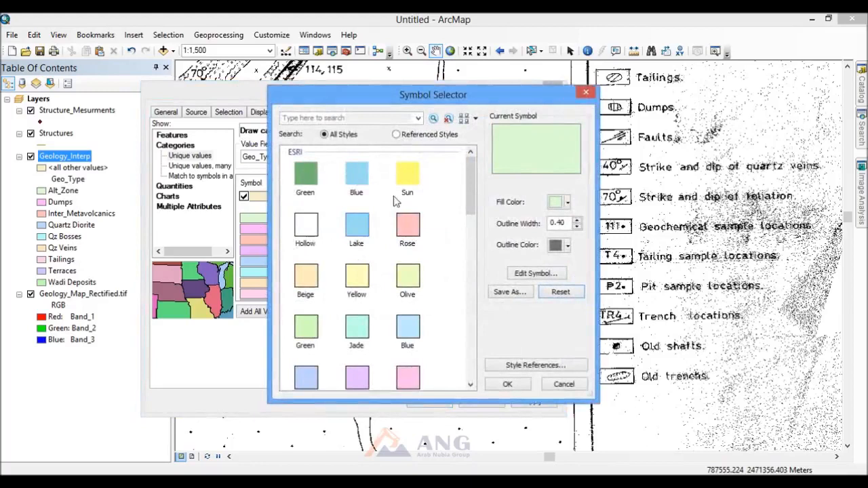
pyautogui.click(361, 278)
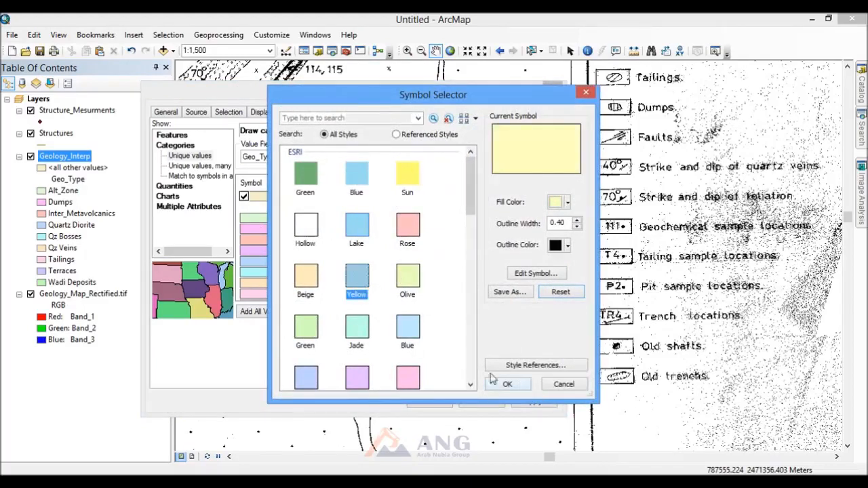
pyautogui.scroll(-3, 475, 330)
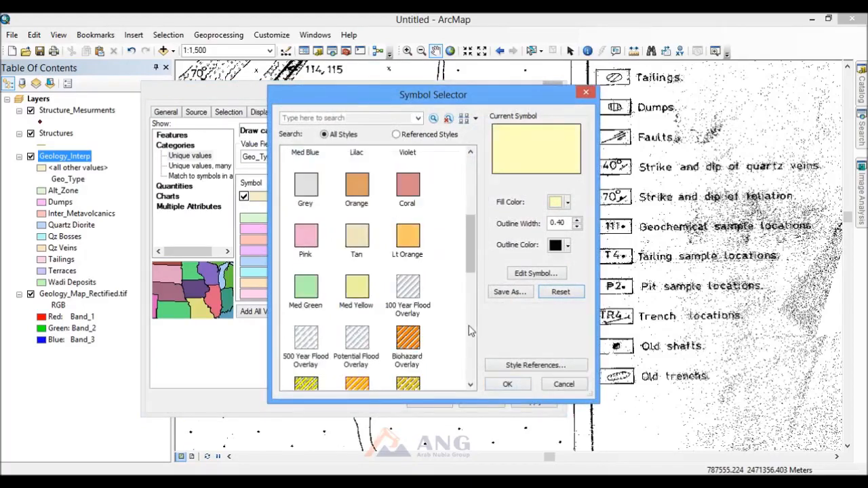
pyautogui.moveTo(472, 263); pyautogui.dragTo(465, 337)
pyautogui.click(410, 366)
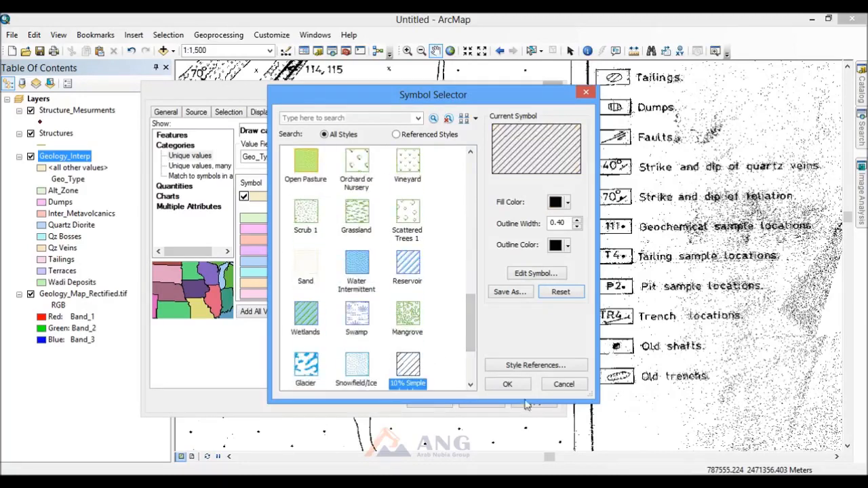
pyautogui.click(509, 384)
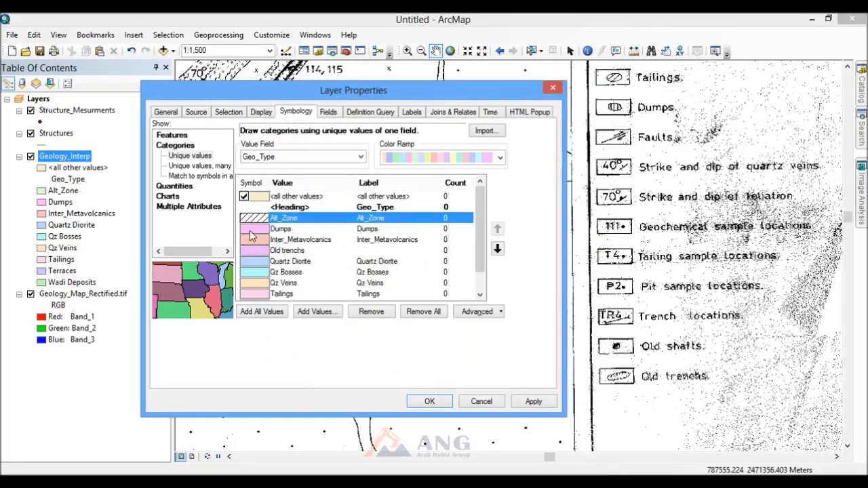
# Step: Review the fill symbols of the Geo_Type categories from Alt_Zone to Wadi Deposits and apply them to the Geology_Interp layer
pyautogui.click(250, 231)
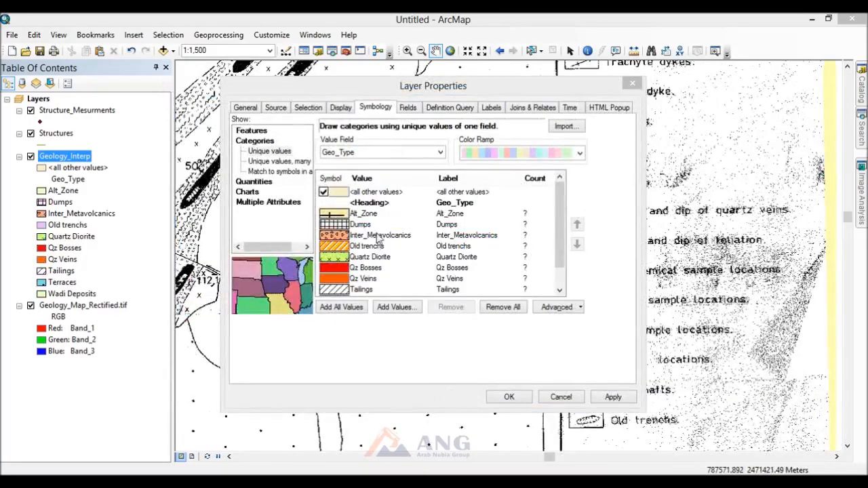
pyautogui.click(355, 226)
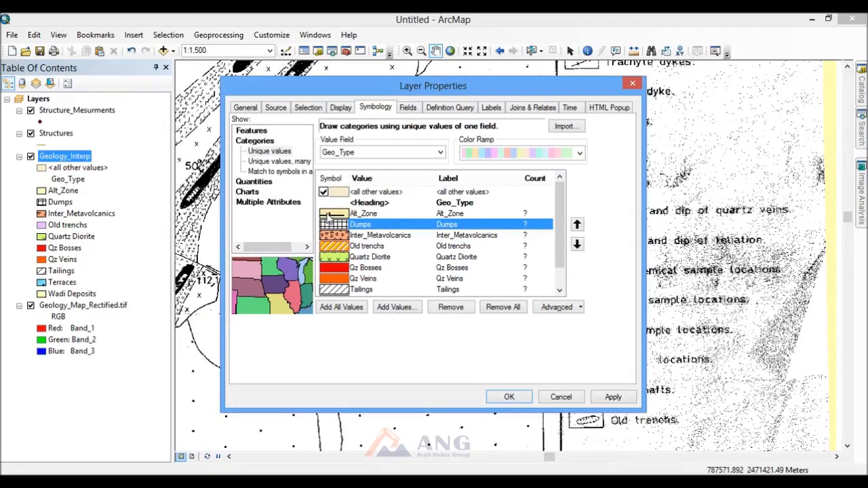
pyautogui.click(329, 258)
pyautogui.scroll(-1, 340, 259)
pyautogui.scroll(1, 343, 245)
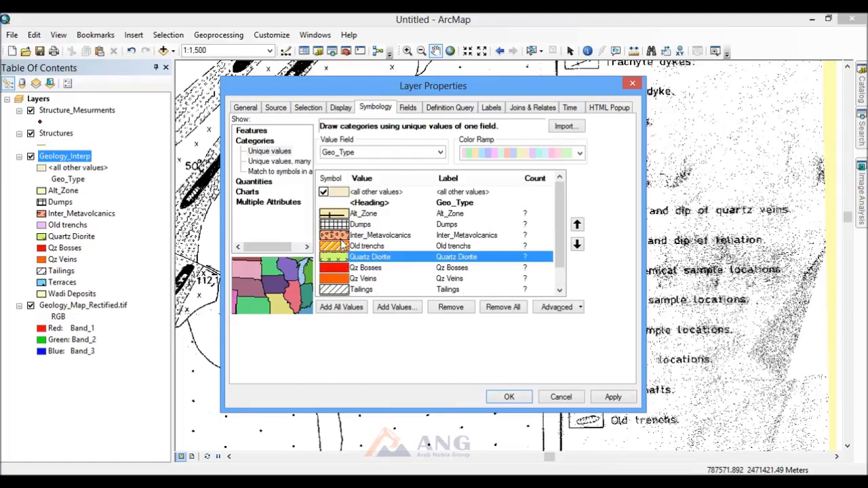
pyautogui.scroll(-1, 349, 245)
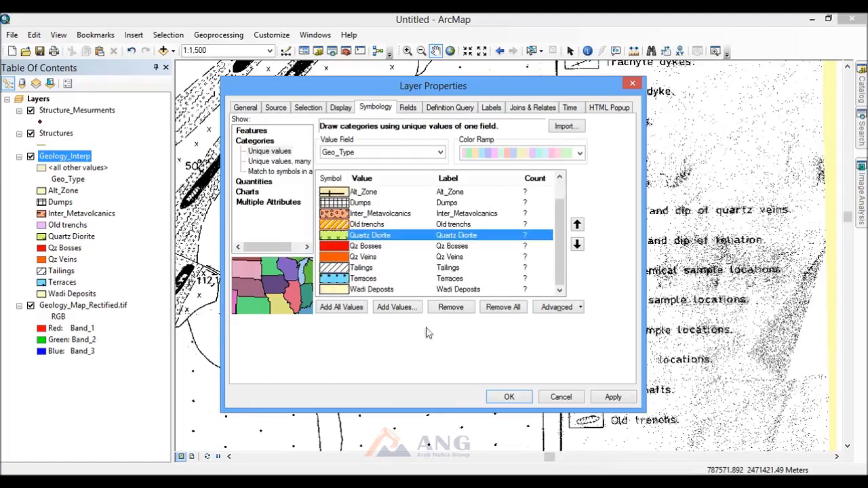
pyautogui.click(505, 399)
# Step: Symbolize the Structures layer by unique values of the Str_Type field and start entering a new value for its categories
pyautogui.moveTo(620, 137); pyautogui.dragTo(623, 244)
pyautogui.moveTo(618, 154); pyautogui.dragTo(620, 231)
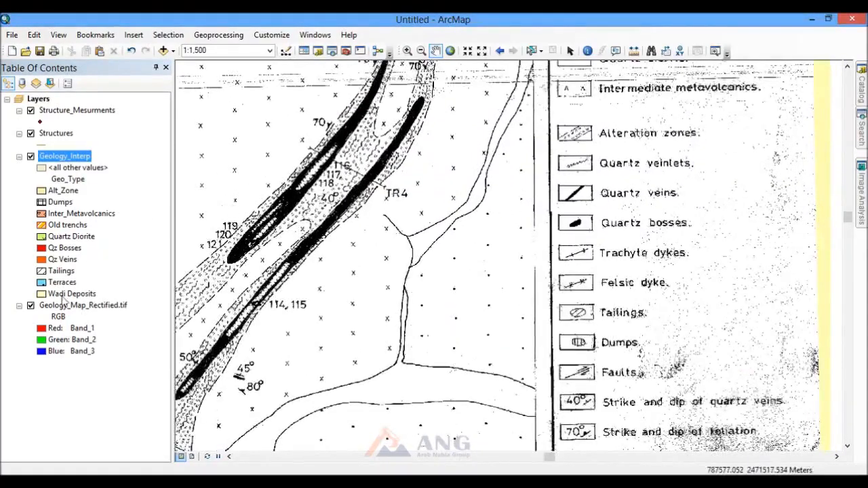
pyautogui.click(58, 135)
pyautogui.doubleClick(48, 135)
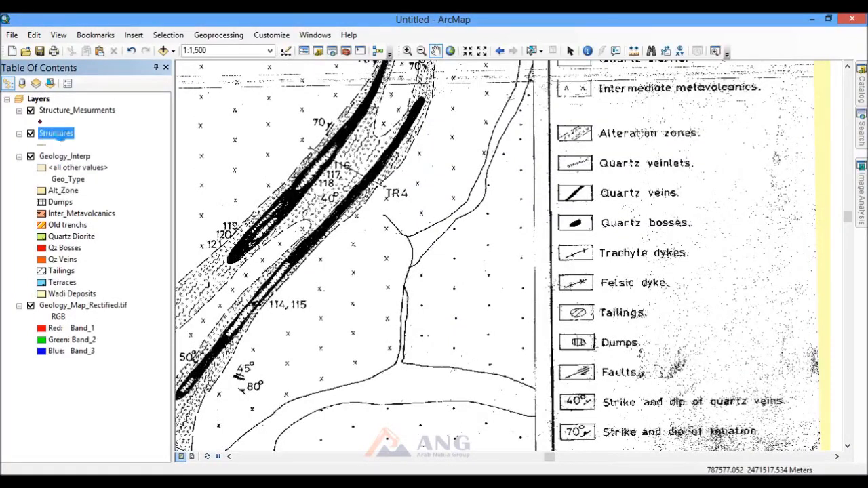
pyautogui.moveTo(411, 93); pyautogui.dragTo(264, 86)
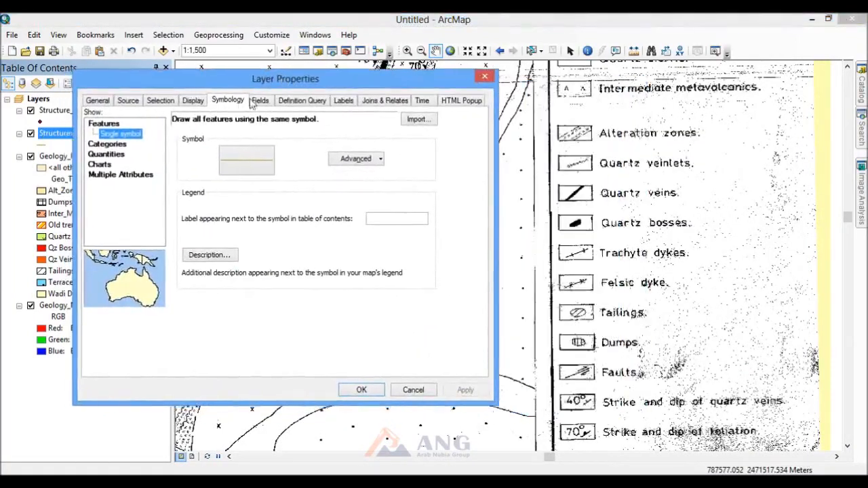
pyautogui.click(108, 146)
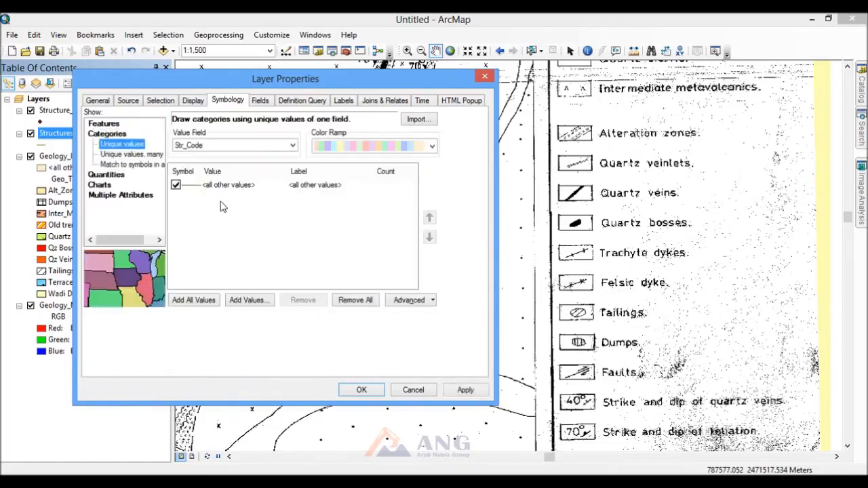
pyautogui.click(263, 149)
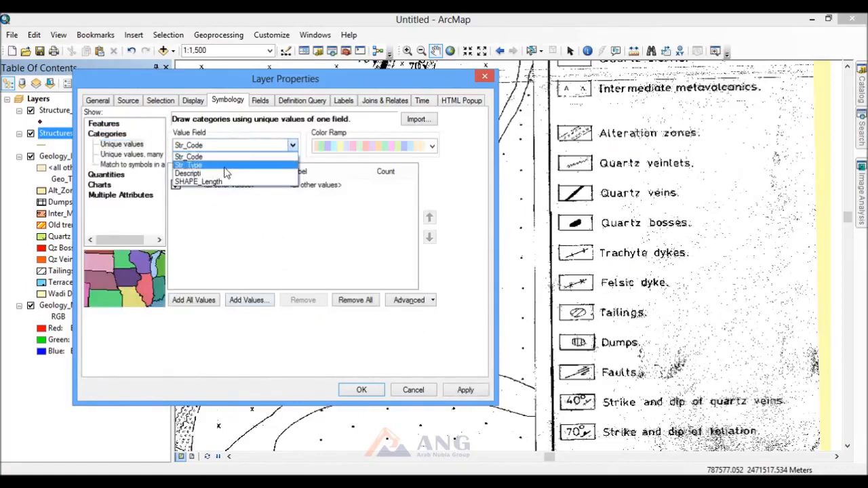
pyautogui.click(224, 165)
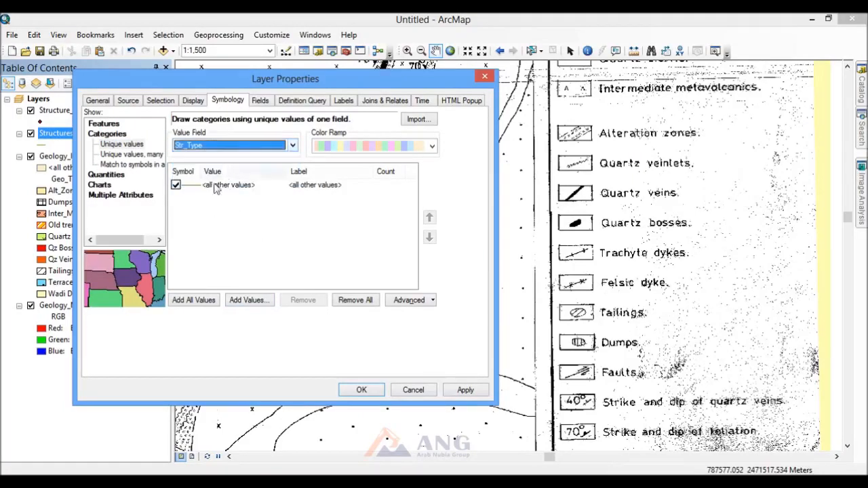
pyautogui.click(249, 305)
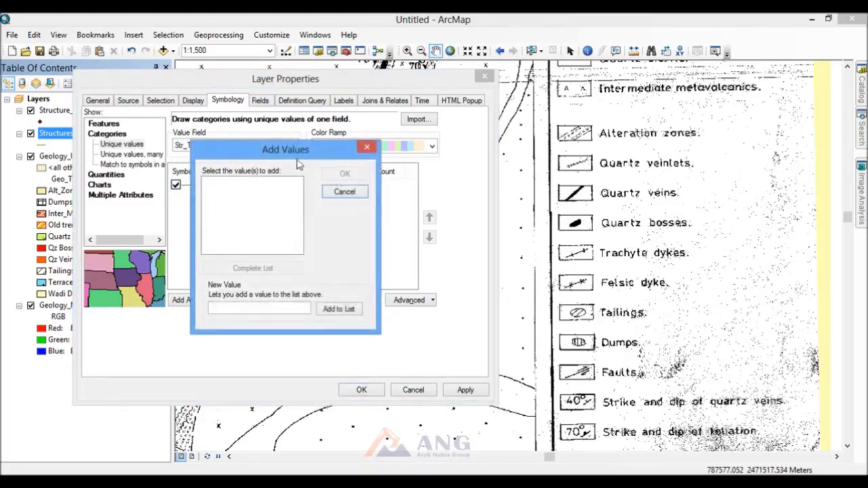
pyautogui.click(253, 321)
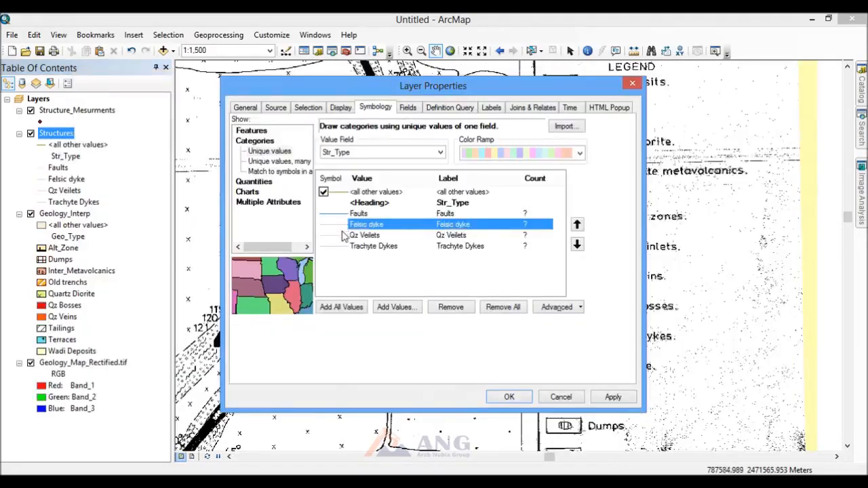
# Step: Go through the Faults, Felsic dyke, Qz Veilets and Trachyte Dykes entries in the Structures layer's categories
pyautogui.click(348, 235)
pyautogui.click(345, 246)
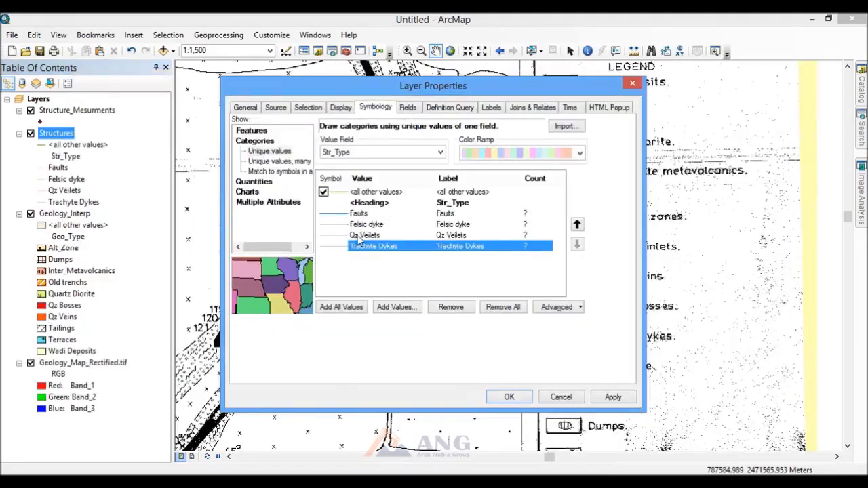
pyautogui.click(343, 236)
pyautogui.click(337, 214)
pyautogui.click(333, 224)
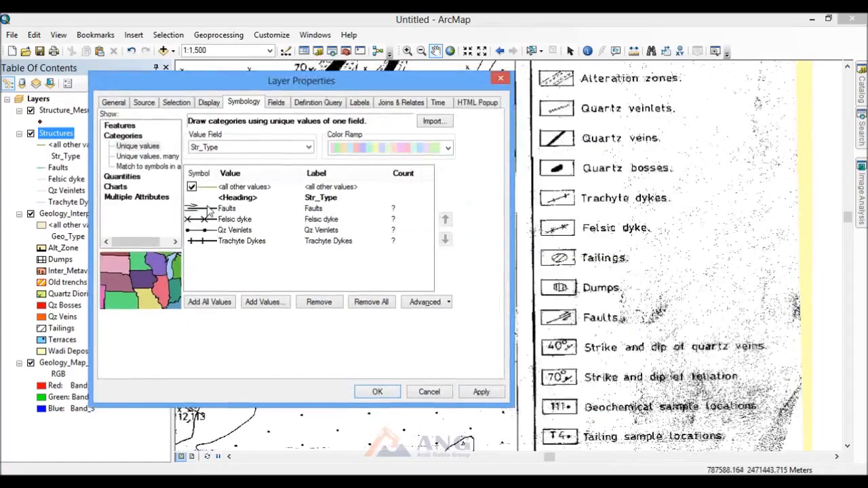
# Step: Review the line symbols of Faults, Felsic dyke, Qz Veinlets and Trachyte Dykes and apply them to the Structures layer
pyautogui.click(208, 209)
pyautogui.click(198, 220)
pyautogui.click(202, 231)
pyautogui.click(202, 242)
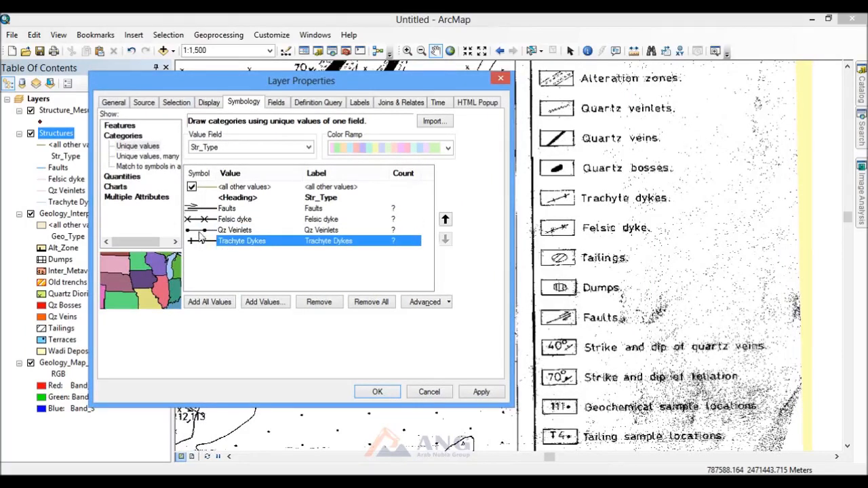
pyautogui.click(202, 231)
pyautogui.click(203, 219)
pyautogui.click(203, 209)
pyautogui.click(220, 272)
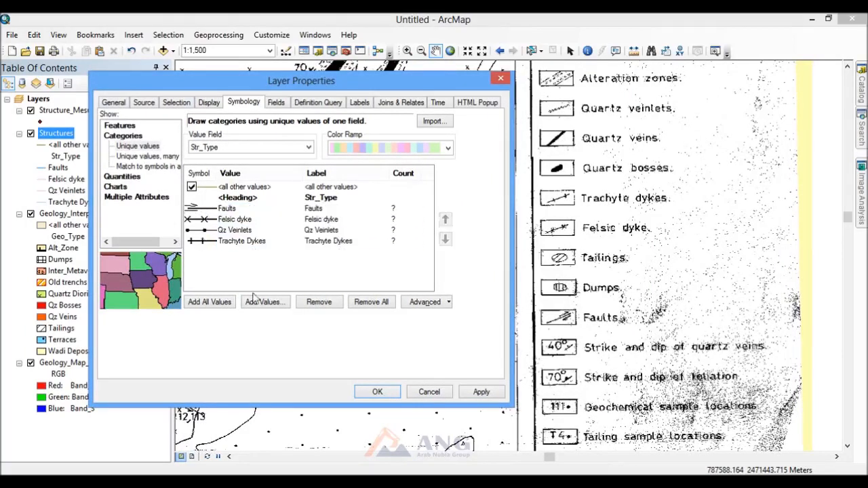
pyautogui.click(378, 392)
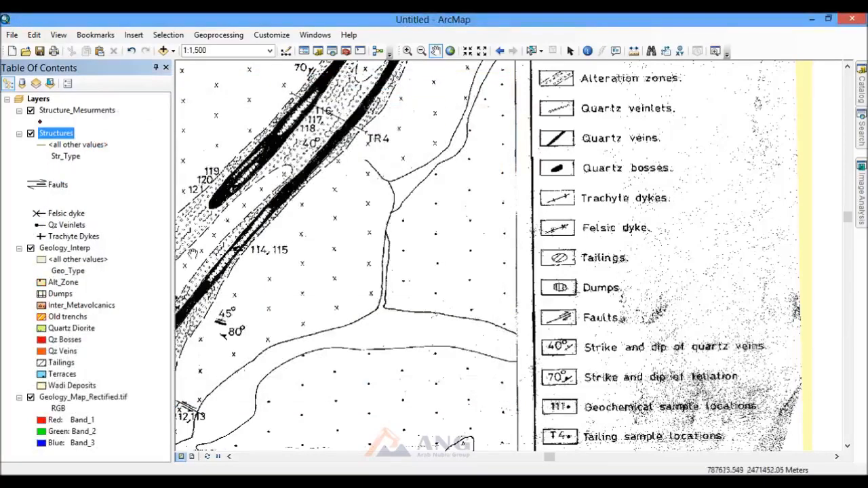
# Step: Symbolize the Structure_Mesurments layer by unique values of the Type field beside the scanned legend and open the adding of category values
pyautogui.click(68, 113)
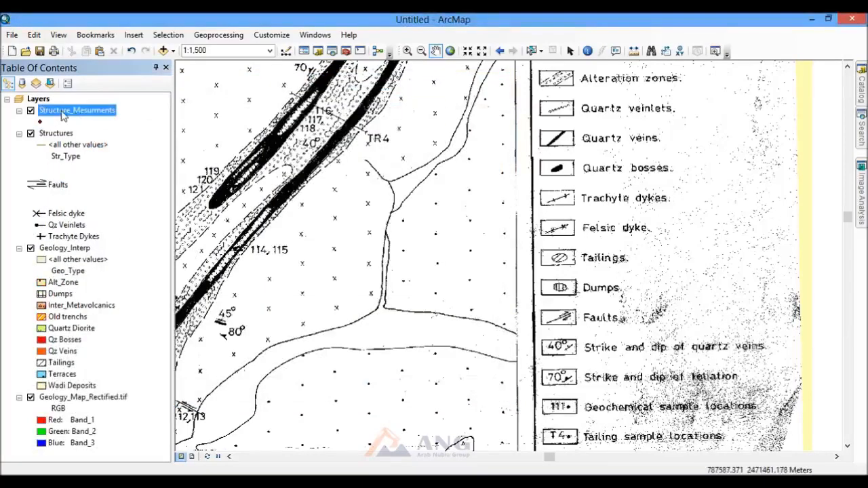
pyautogui.moveTo(588, 312); pyautogui.dragTo(591, 207)
pyautogui.moveTo(523, 203); pyautogui.dragTo(518, 203)
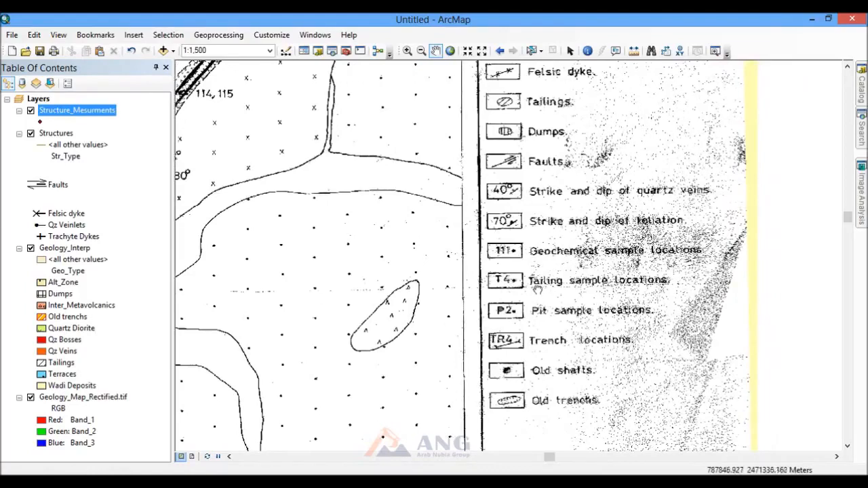
pyautogui.moveTo(540, 293); pyautogui.dragTo(532, 282)
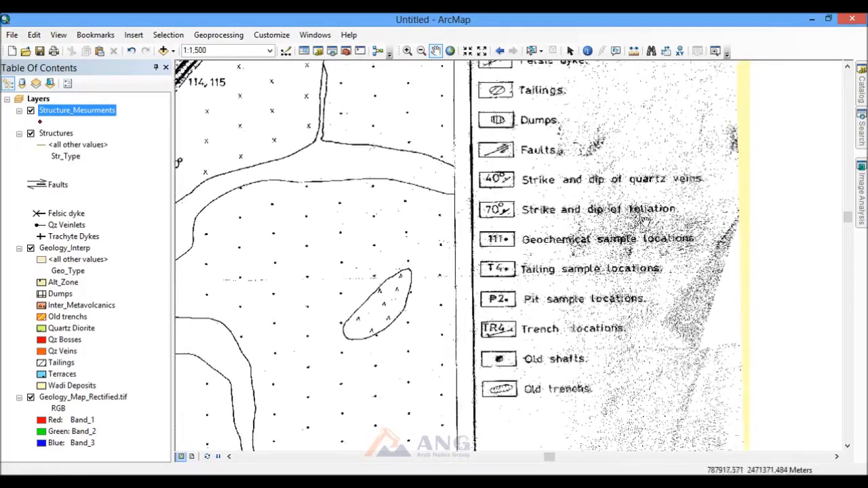
pyautogui.doubleClick(58, 112)
pyautogui.moveTo(474, 90); pyautogui.dragTo(282, 101)
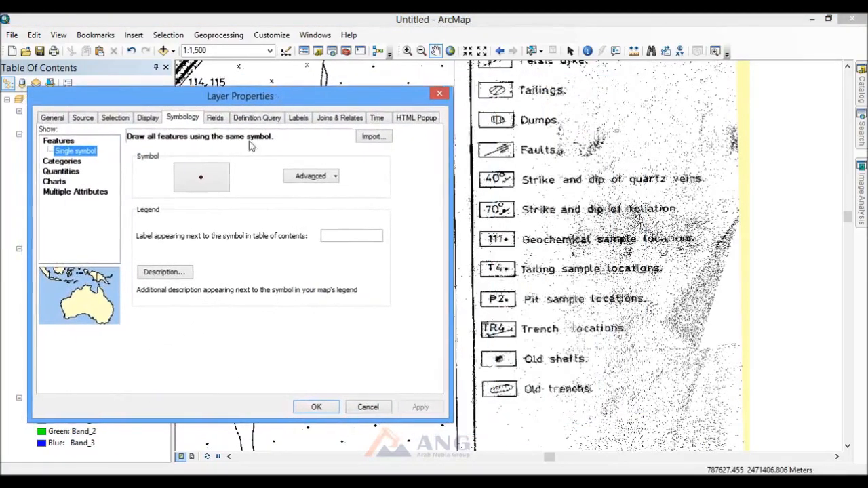
pyautogui.click(73, 161)
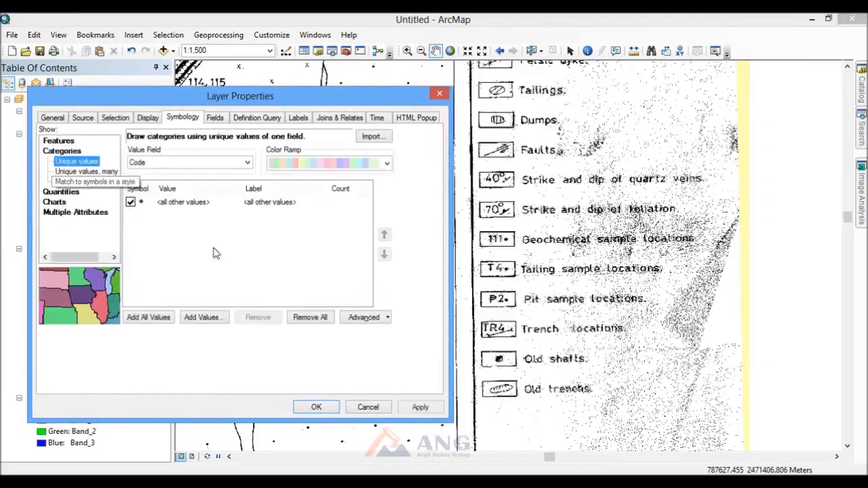
pyautogui.click(191, 167)
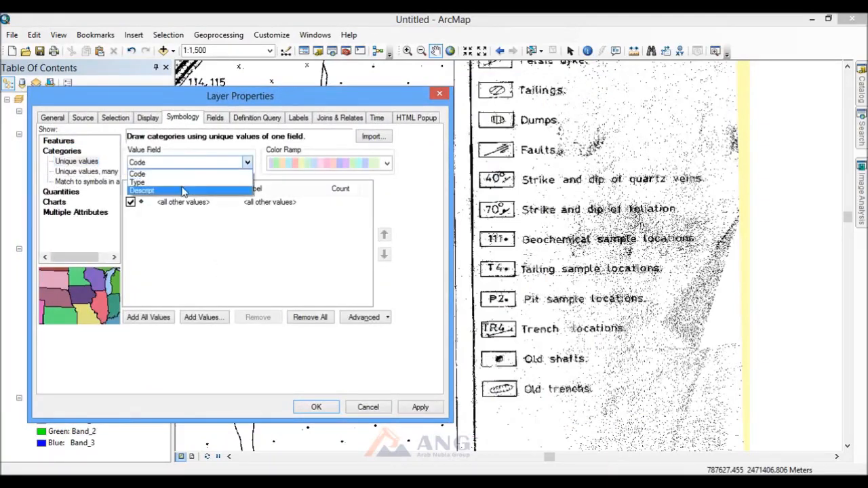
pyautogui.click(184, 183)
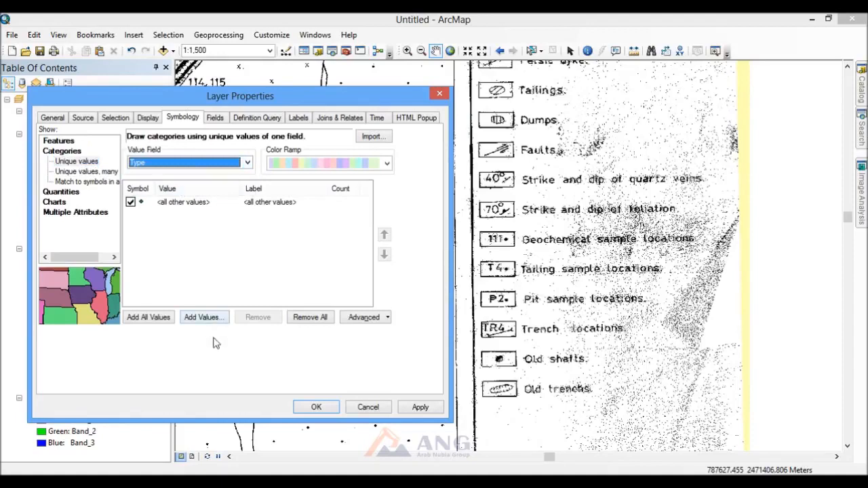
pyautogui.click(204, 318)
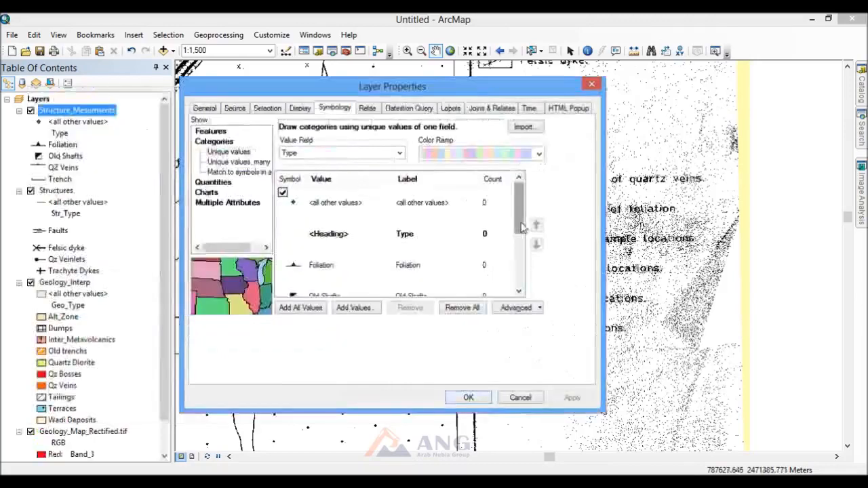
# Step: Examine the point symbols of the Foliation, Old Shafts, QZ Veins and Trench categories in the Structure_Mesurments layer
pyautogui.scroll(-2, 332, 244)
pyautogui.click(313, 209)
pyautogui.click(298, 237)
pyautogui.click(300, 270)
pyautogui.scroll(-1, 309, 275)
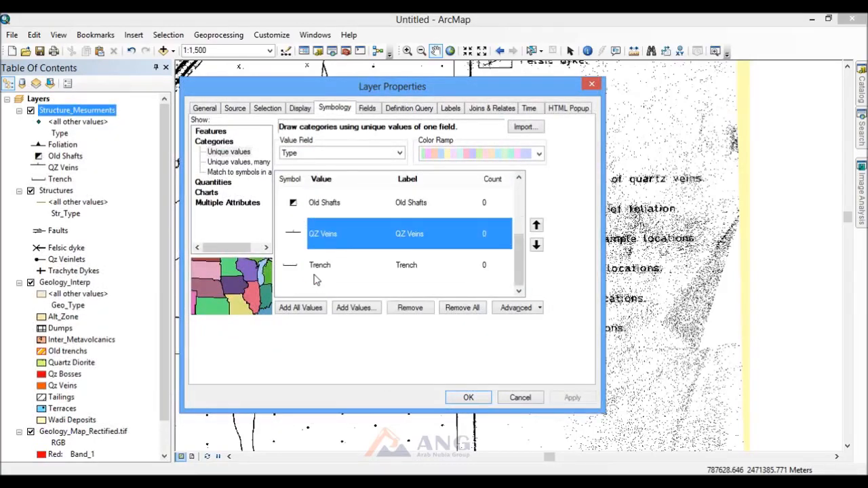
pyautogui.click(296, 272)
pyautogui.scroll(3, 297, 271)
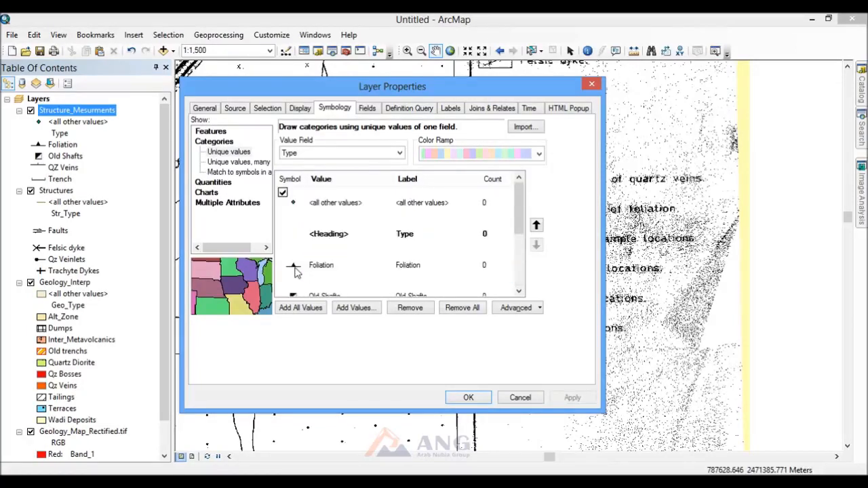
pyautogui.click(296, 272)
pyautogui.scroll(-3, 299, 285)
pyautogui.click(296, 270)
pyautogui.click(295, 238)
pyautogui.scroll(3, 293, 215)
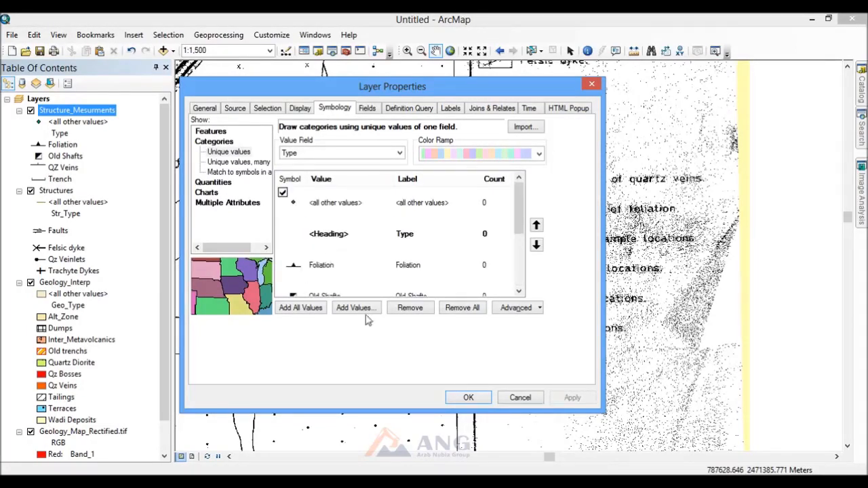
# Step: Apply the unique-value point symbols to the Structure_Mesurments layer and bring the mapped area into view
pyautogui.click(469, 397)
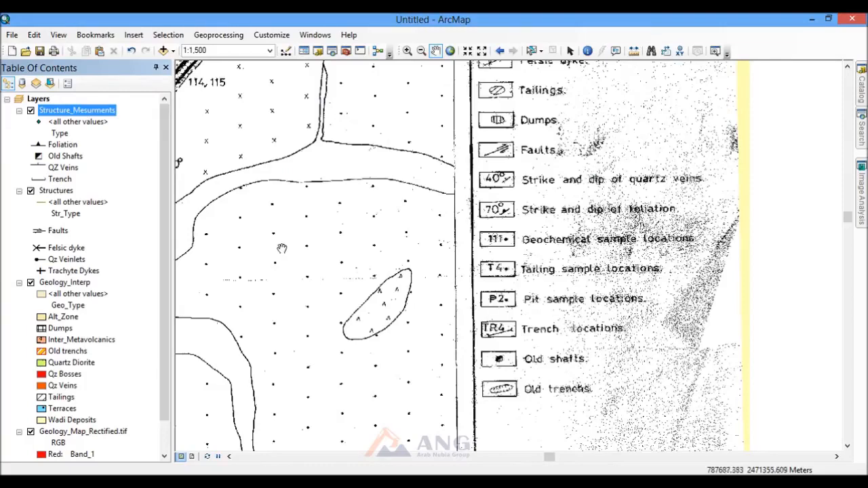
pyautogui.moveTo(283, 249); pyautogui.dragTo(452, 249)
pyautogui.scroll(2, 468, 255)
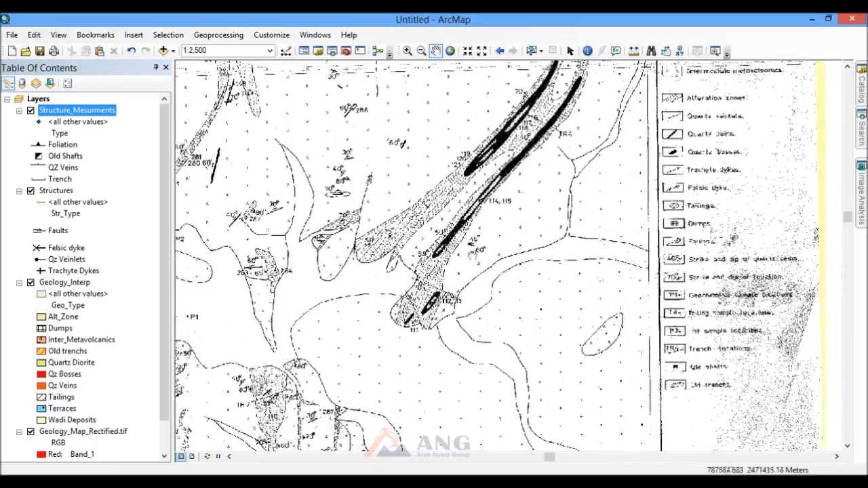
pyautogui.moveTo(442, 244); pyautogui.dragTo(547, 308)
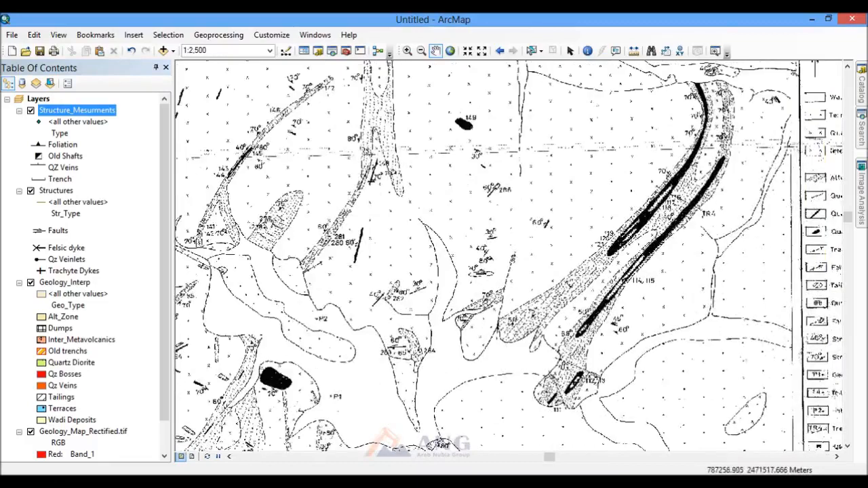
# Step: Show the Editor toolbar over the map and start an edit session
pyautogui.rightClick(751, 55)
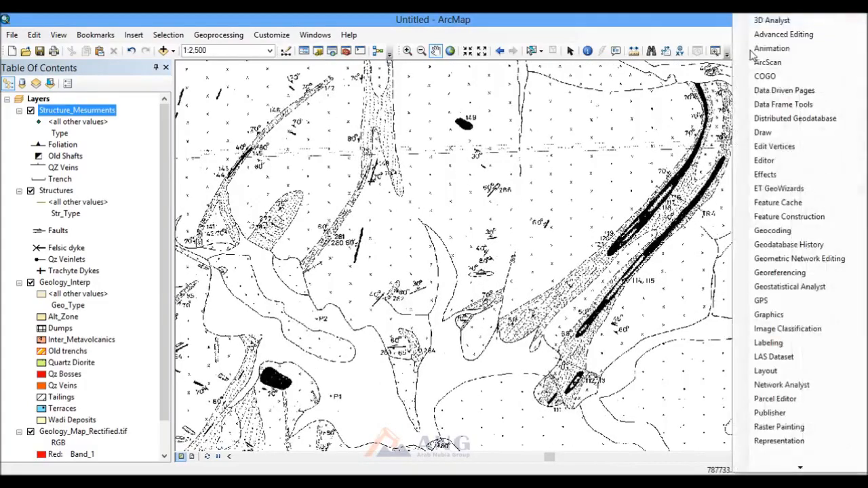
pyautogui.click(783, 163)
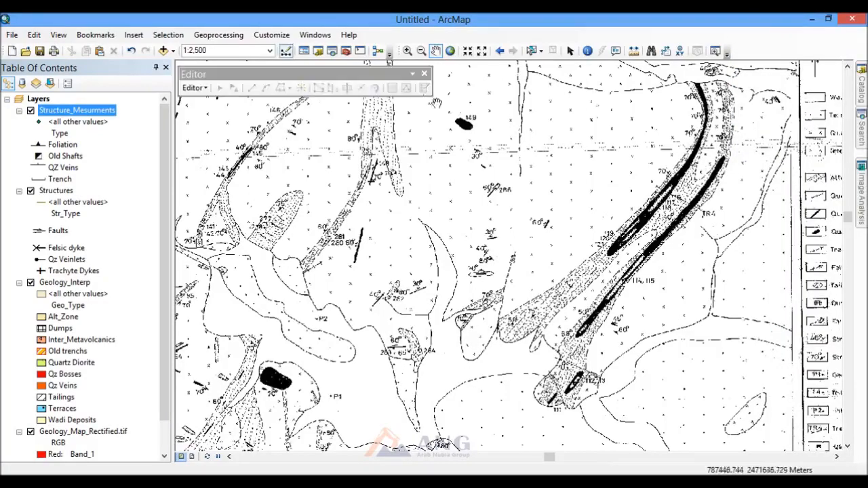
pyautogui.moveTo(353, 77); pyautogui.dragTo(384, 76)
pyautogui.click(231, 89)
pyautogui.click(235, 100)
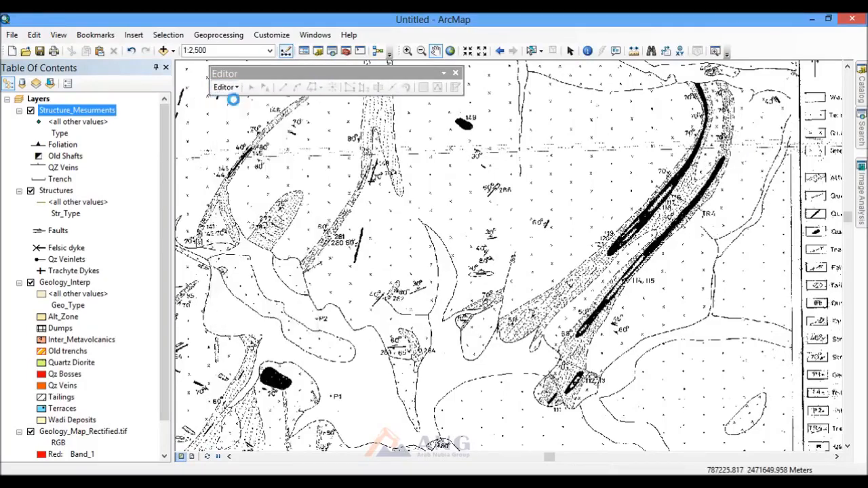
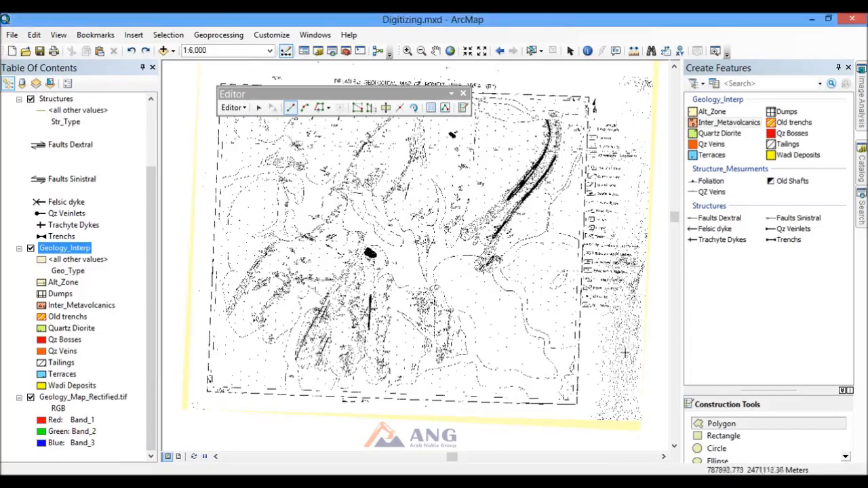
# Step: Start a Terraces polygon in Geology_Interp at the eastern map frame and trace its southern boundary westward to the southwest corner
pyautogui.scroll(2, 624, 350)
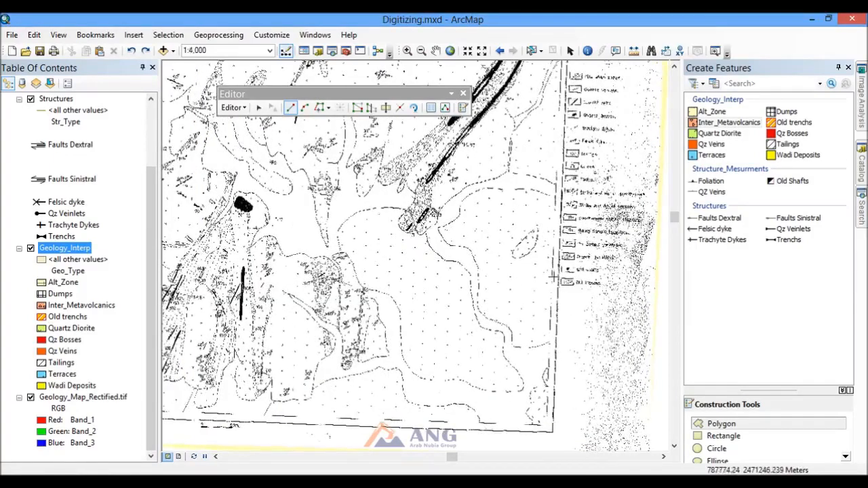
pyautogui.scroll(1, 546, 233)
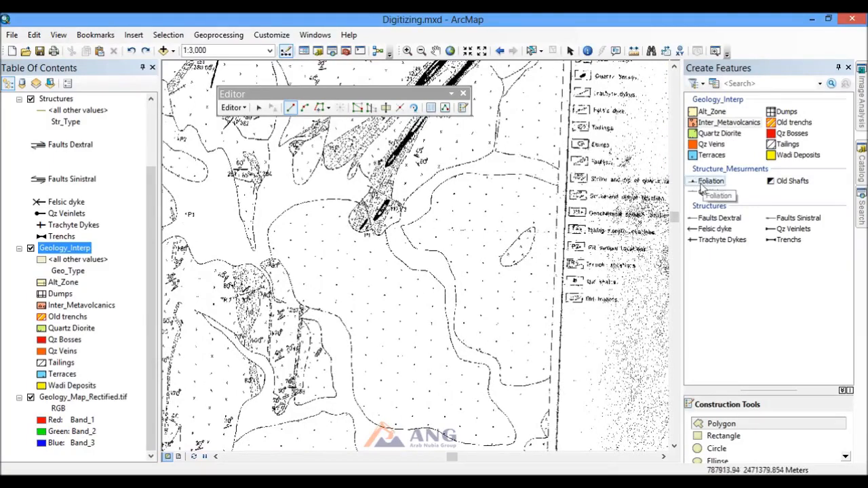
pyautogui.click(699, 156)
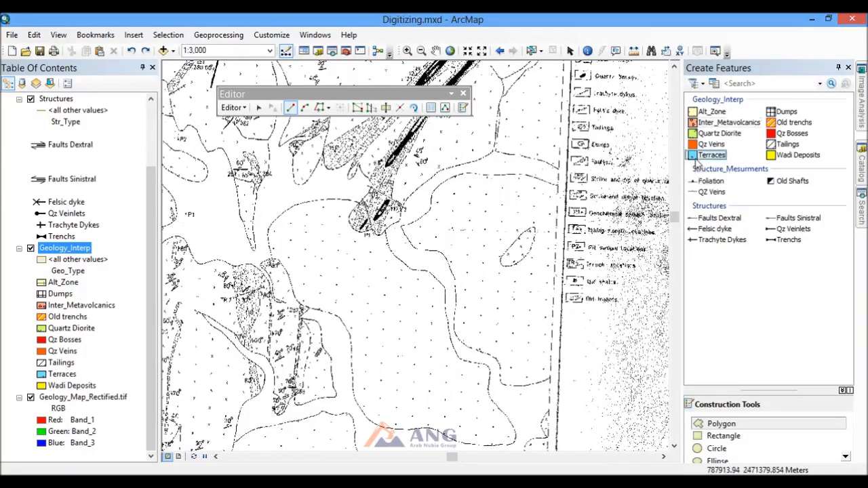
pyautogui.scroll(3, 587, 374)
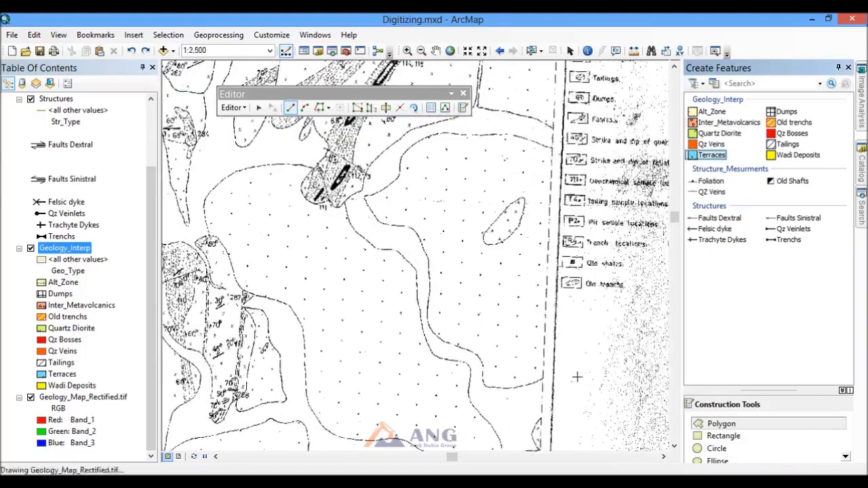
pyautogui.click(541, 377)
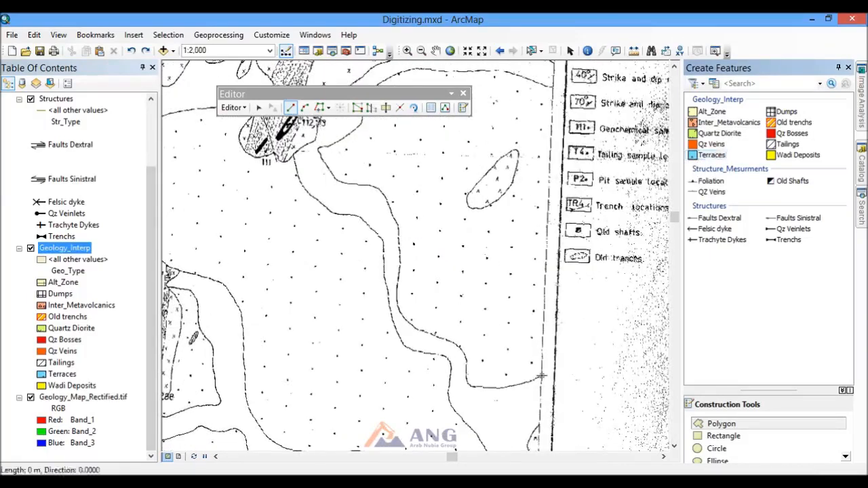
pyautogui.click(526, 384)
pyautogui.click(508, 387)
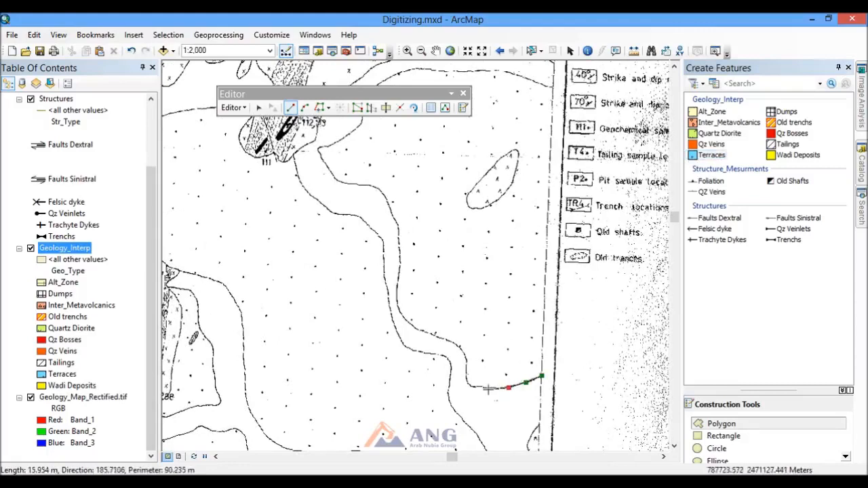
pyautogui.click(486, 388)
pyautogui.click(475, 386)
pyautogui.click(467, 384)
pyautogui.click(466, 370)
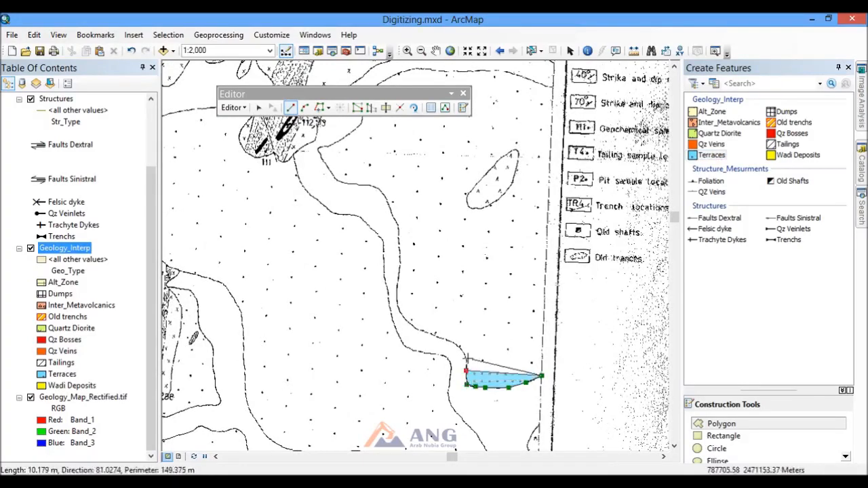
# Step: Trace the Terraces polygon's winding western boundary northward along the scanned contact line
pyautogui.click(466, 358)
pyautogui.click(459, 346)
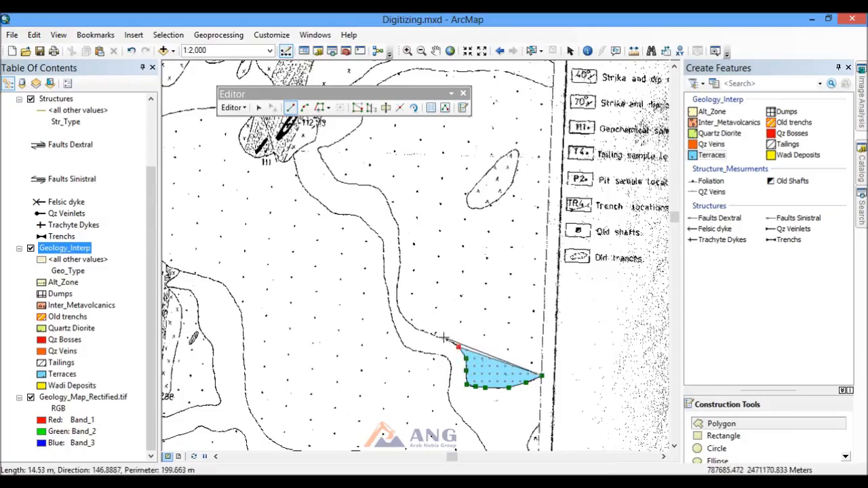
pyautogui.click(443, 338)
pyautogui.click(422, 330)
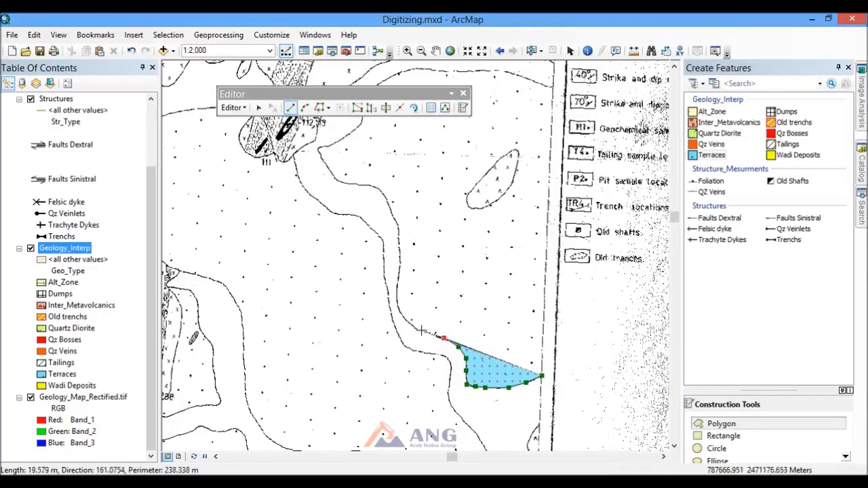
pyautogui.click(410, 324)
pyautogui.click(398, 307)
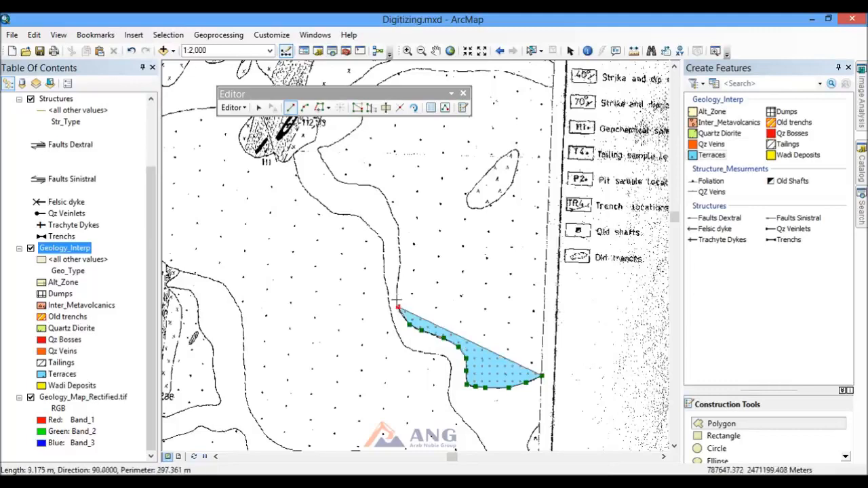
pyautogui.click(397, 289)
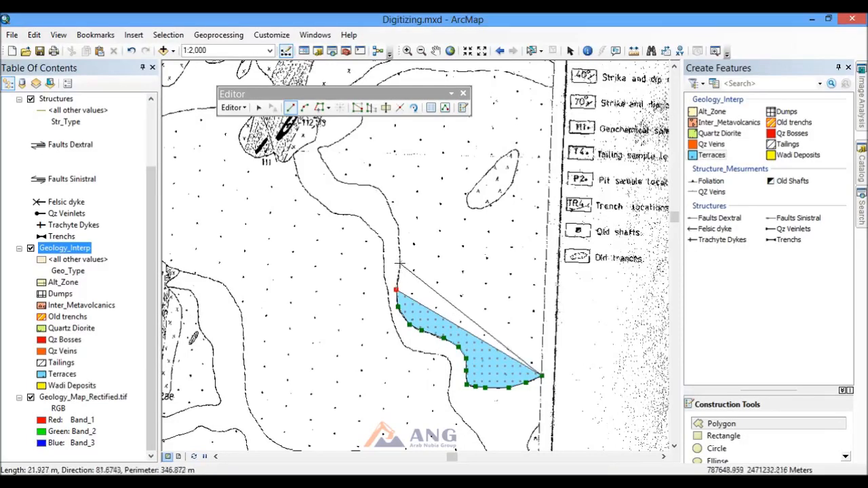
pyautogui.click(400, 263)
pyautogui.click(399, 240)
pyautogui.click(398, 226)
pyautogui.click(392, 213)
pyautogui.click(387, 201)
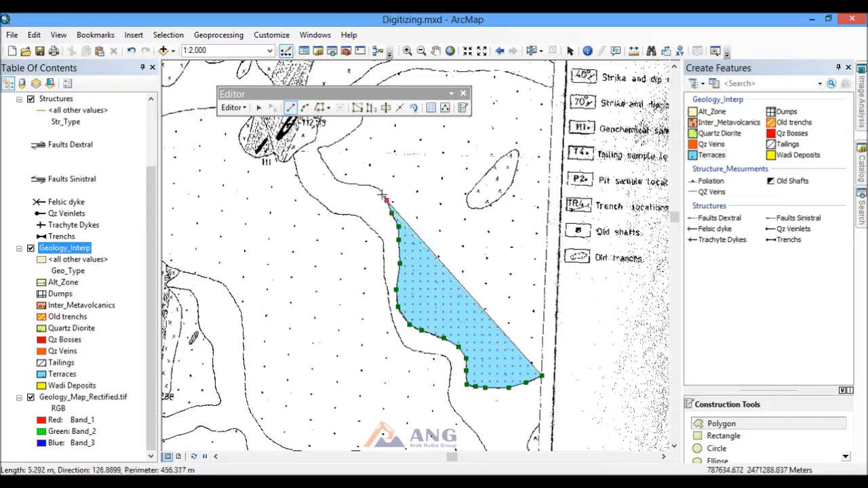
# Step: Continue the Terraces outline northwest to its westernmost tip beside sample location 112,113 and round that tip
pyautogui.click(377, 188)
pyautogui.click(368, 185)
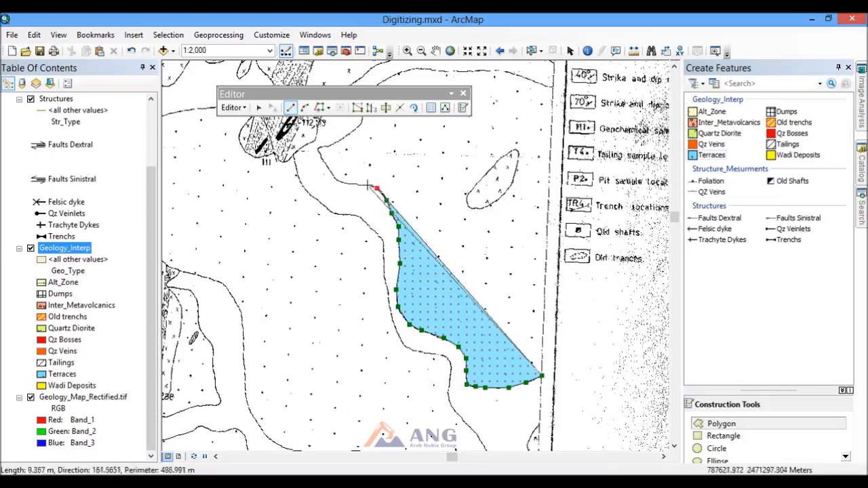
pyautogui.click(353, 184)
pyautogui.click(335, 180)
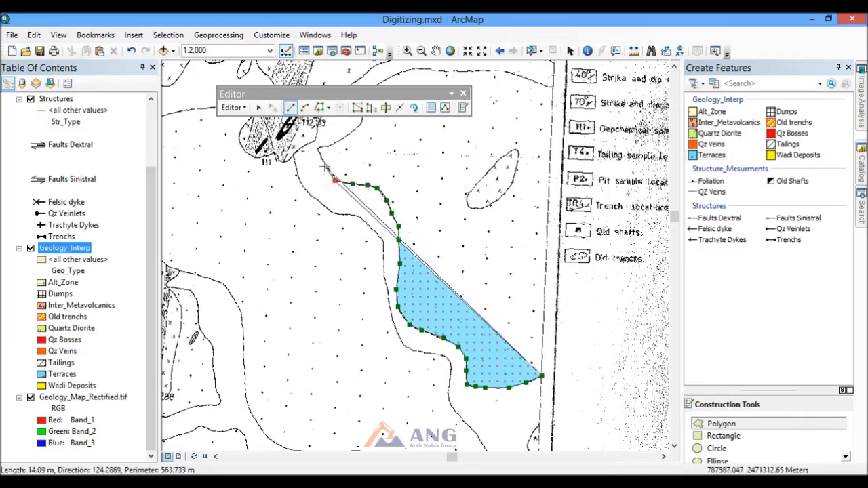
pyautogui.click(321, 155)
pyautogui.click(318, 148)
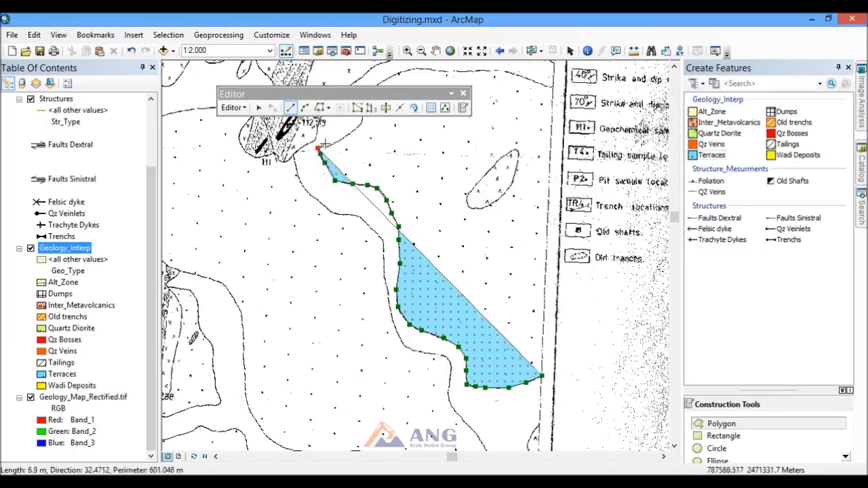
pyautogui.doubleClick(331, 145)
# Step: Trace the Terraces polygon's northwestern edge from the western tip up around the curved contact
pyautogui.scroll(2, 309, 429)
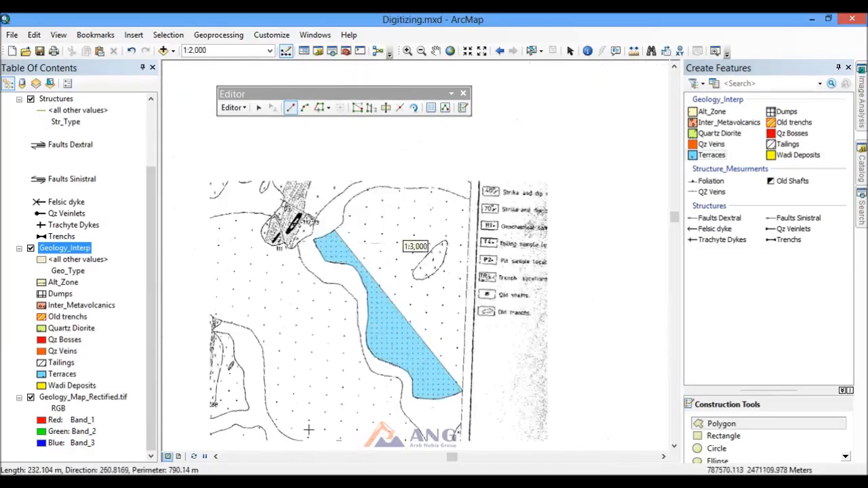
pyautogui.scroll(-2, 312, 254)
pyautogui.scroll(-1, 307, 251)
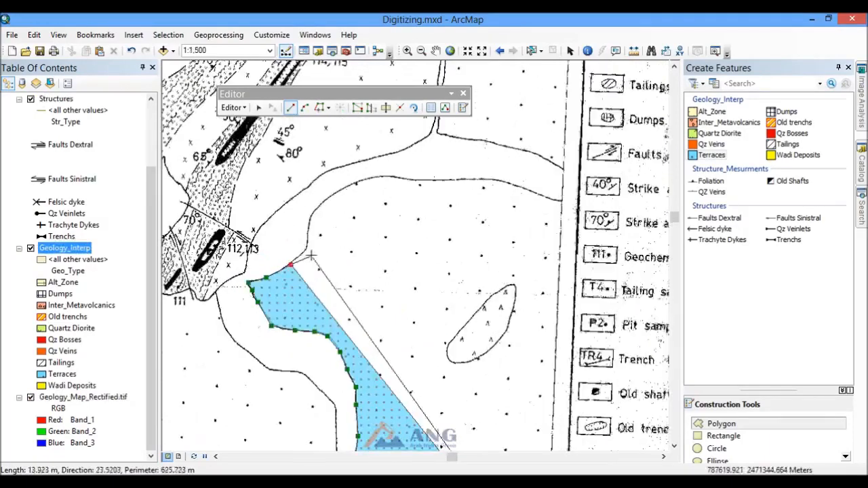
pyautogui.click(306, 249)
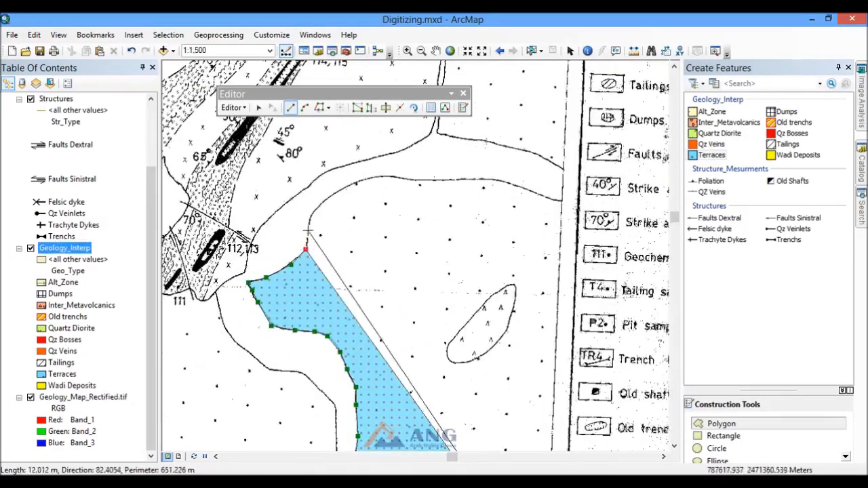
pyautogui.click(308, 229)
pyautogui.click(311, 214)
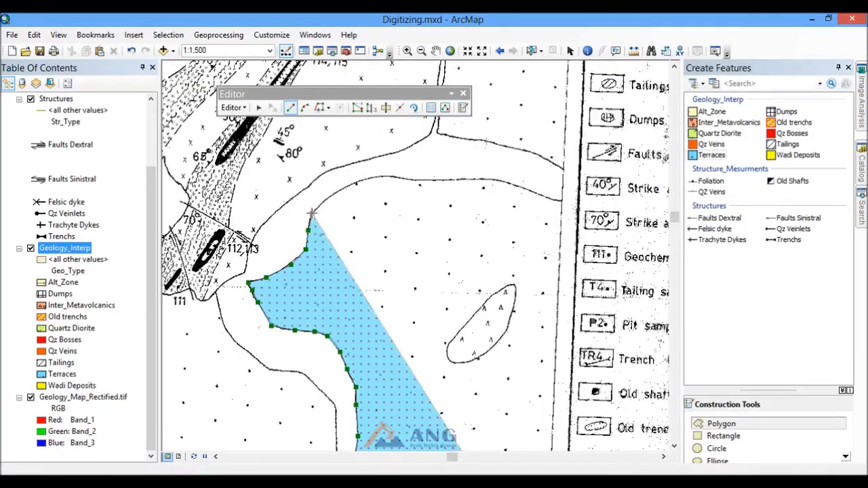
pyautogui.click(330, 196)
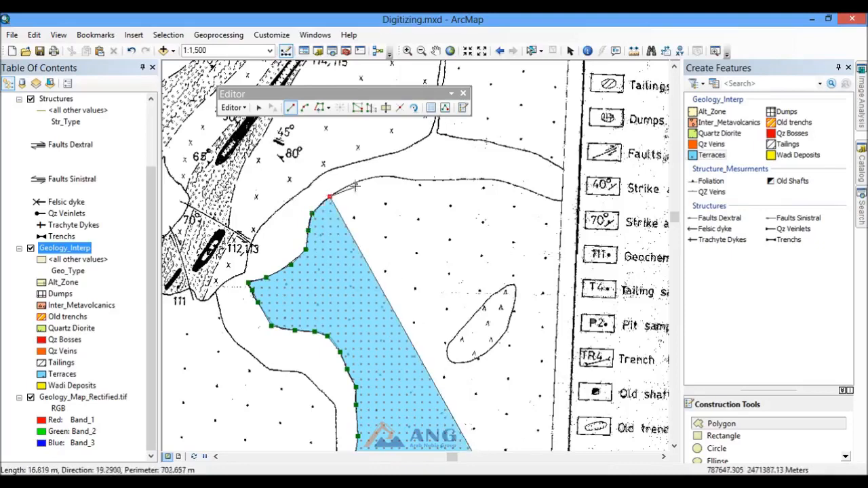
pyautogui.click(355, 183)
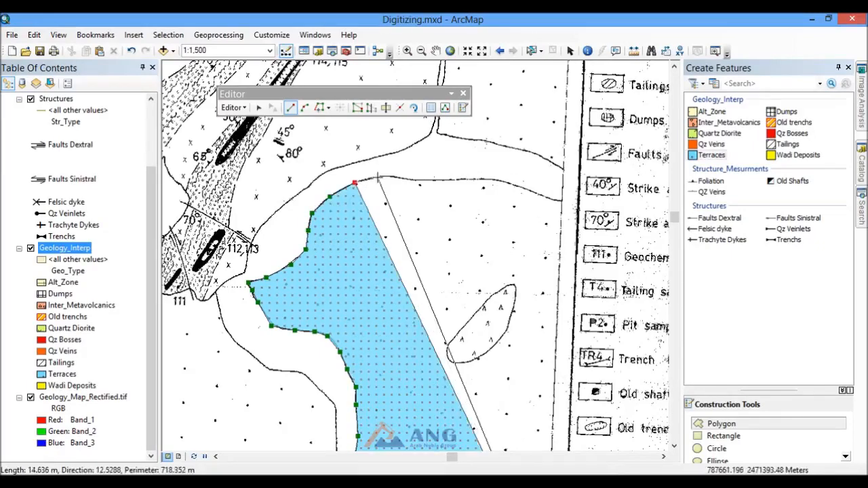
# Step: Trace the Terraces polygon's northern boundary eastward to the map frame and finish the polygon
pyautogui.click(377, 177)
pyautogui.click(394, 177)
pyautogui.click(414, 180)
pyautogui.click(436, 179)
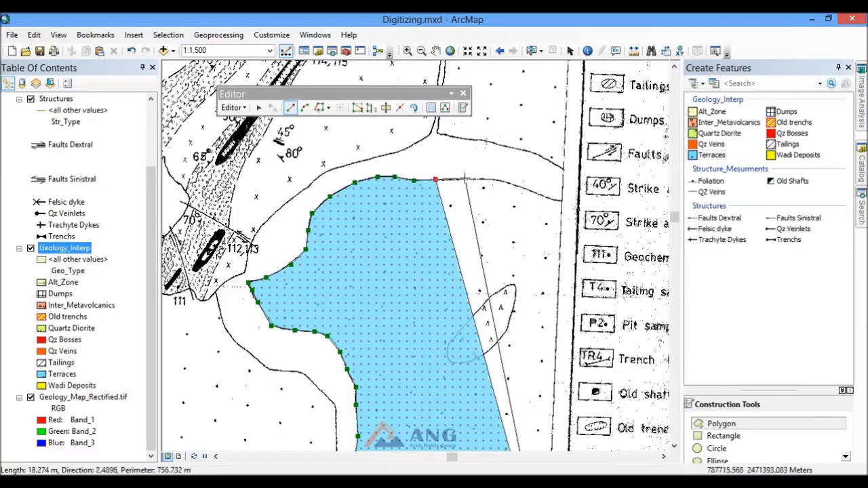
pyautogui.click(465, 180)
pyautogui.click(496, 180)
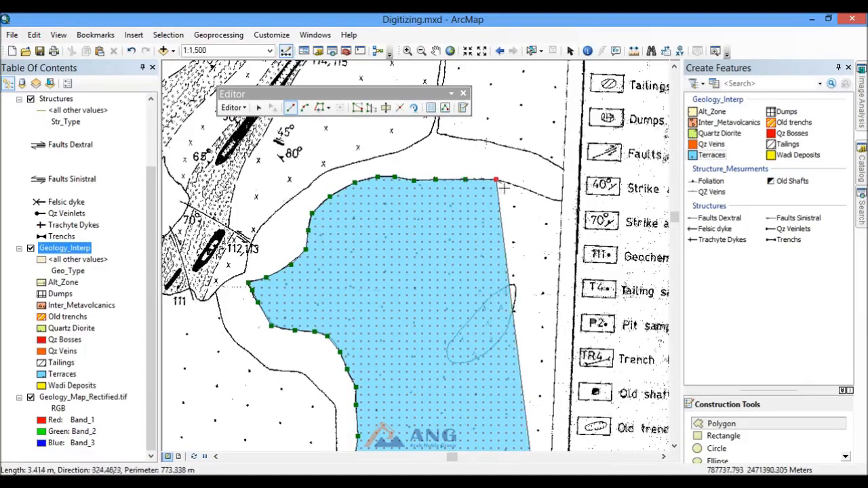
pyautogui.click(520, 186)
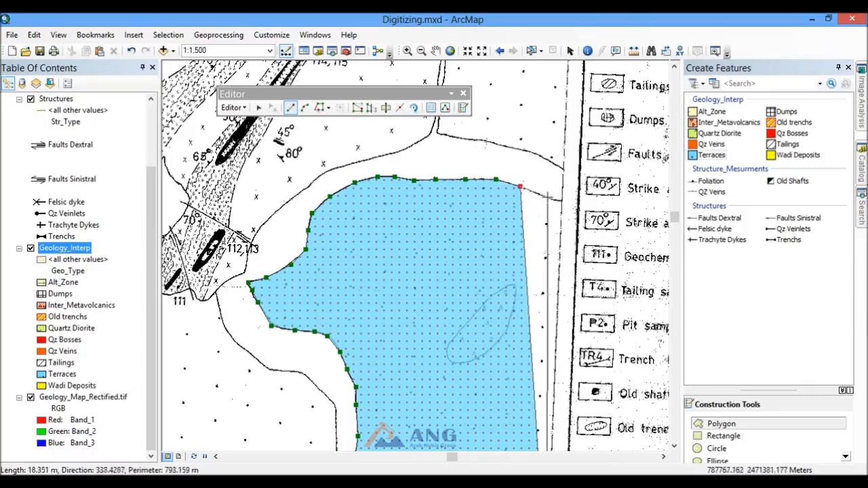
pyautogui.click(547, 198)
pyautogui.click(557, 199)
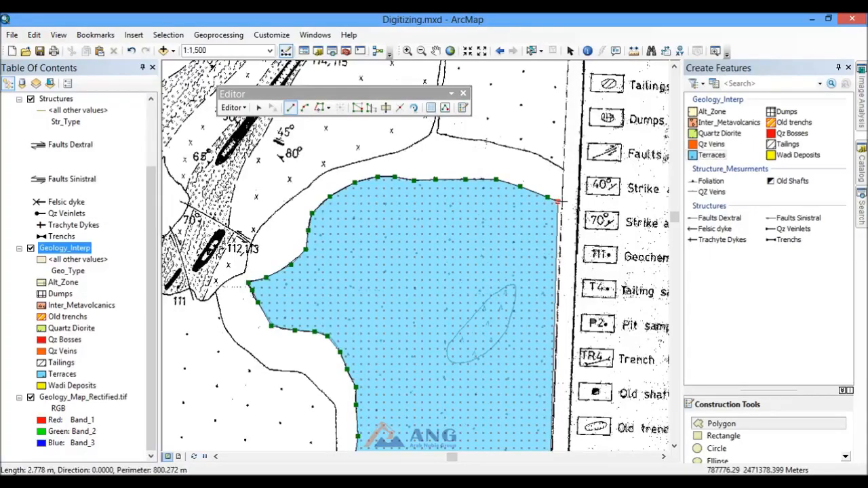
pyautogui.press('F2')
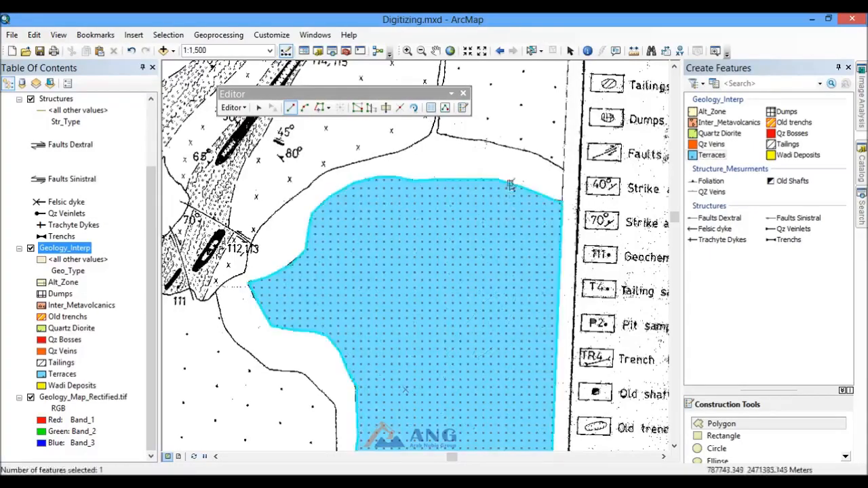
# Step: Set the Geology_Interp layer's transparency to 50 % so the scanned map shows through its polygons
pyautogui.scroll(1, 507, 183)
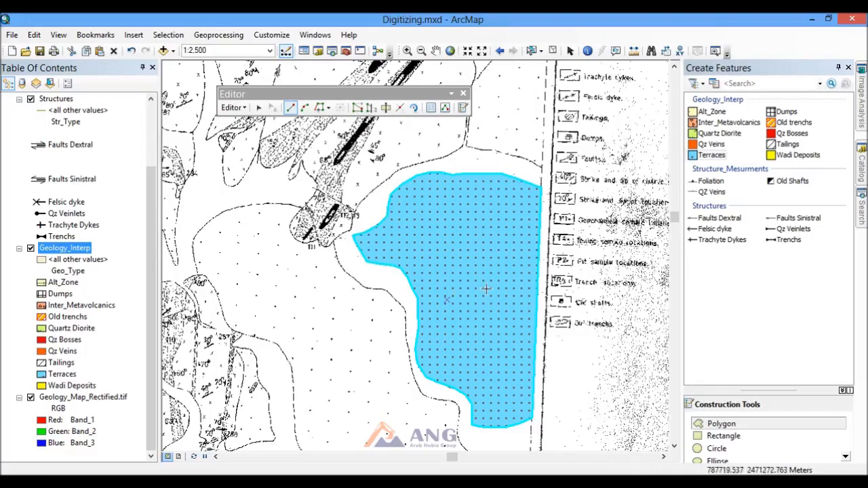
pyautogui.click(61, 252)
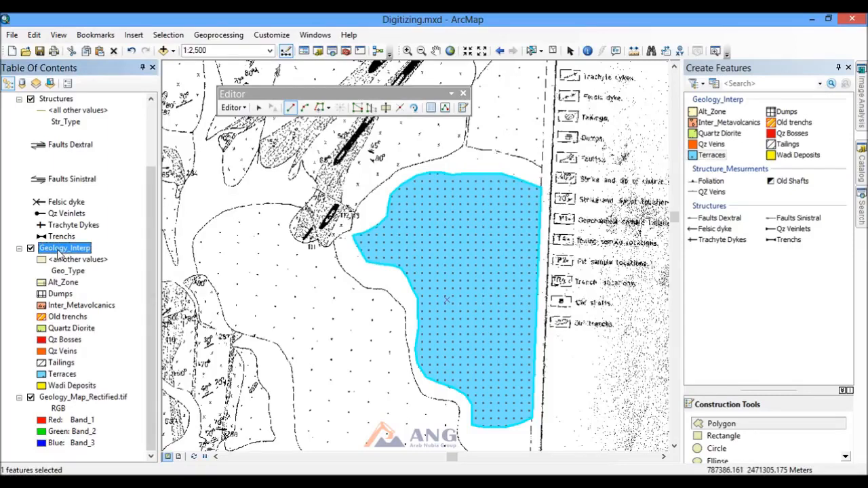
pyautogui.doubleClick(60, 252)
pyautogui.moveTo(317, 101); pyautogui.dragTo(113, 65)
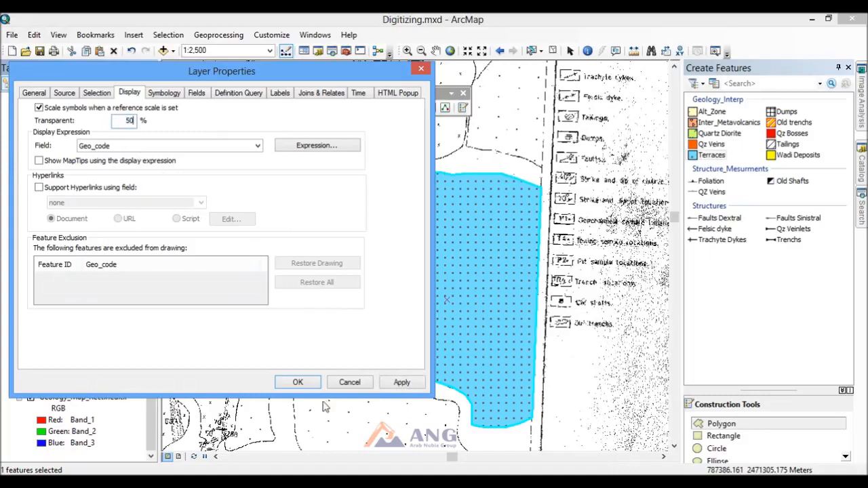
pyautogui.click(297, 383)
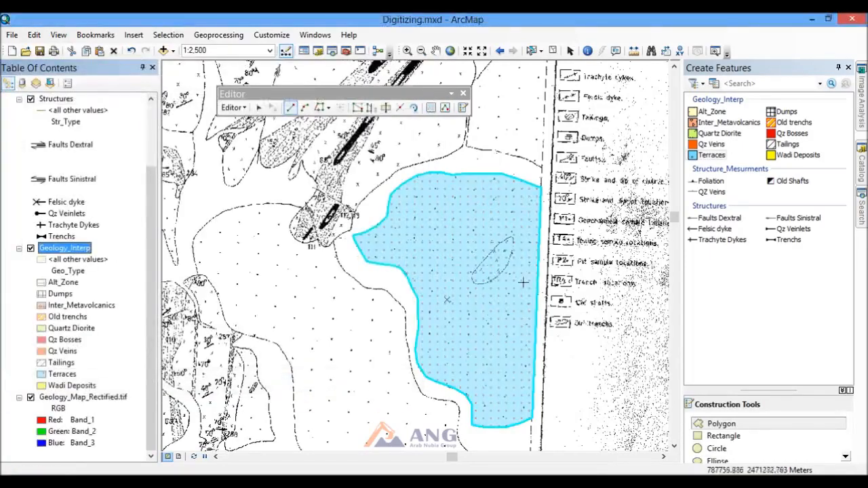
# Step: Start an Inter_Metavolcanics polygon on the lens inside the Terraces area, tracing its southern edge and rounded southwestern end
pyautogui.scroll(3, 477, 255)
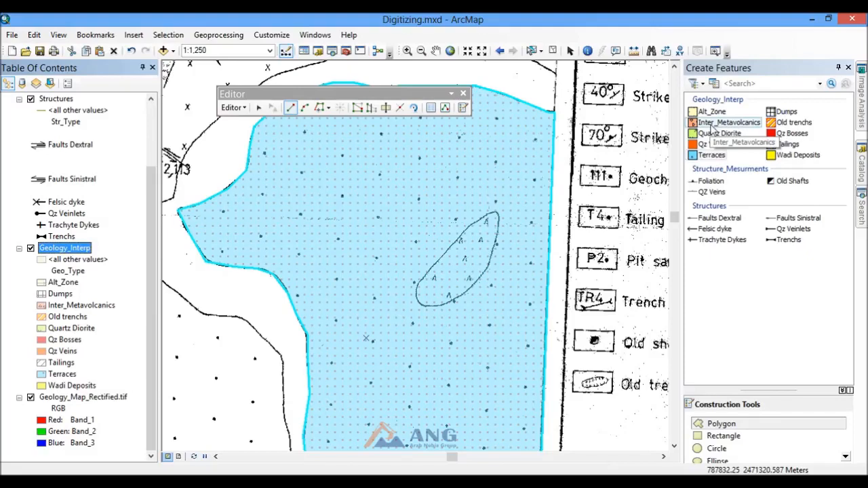
pyautogui.click(713, 124)
pyautogui.scroll(2, 486, 286)
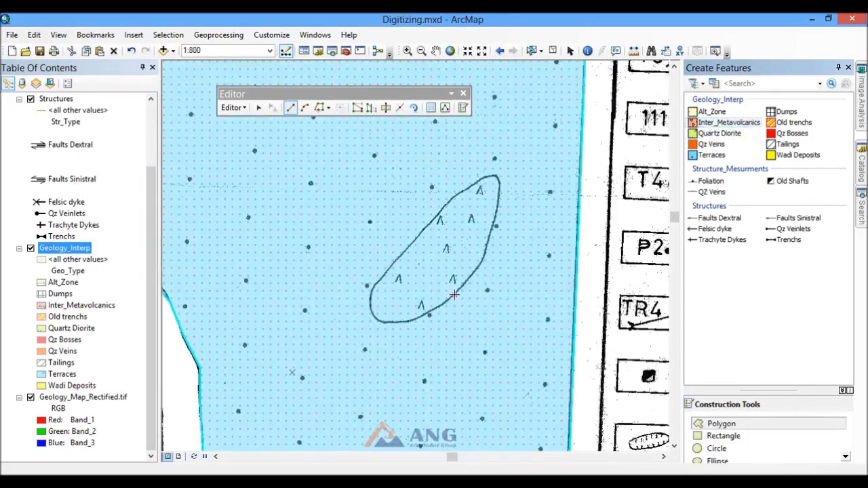
pyautogui.click(454, 294)
pyautogui.click(443, 306)
pyautogui.click(424, 314)
pyautogui.click(410, 321)
pyautogui.click(380, 322)
pyautogui.click(371, 314)
pyautogui.click(372, 297)
pyautogui.click(374, 283)
# Step: Trace the metavolcanics lens's northwestern edge up to its narrow northeastern tip
pyautogui.click(400, 255)
pyautogui.click(424, 228)
pyautogui.click(445, 204)
pyautogui.click(459, 192)
pyautogui.click(472, 185)
pyautogui.click(483, 179)
pyautogui.click(494, 177)
pyautogui.click(499, 179)
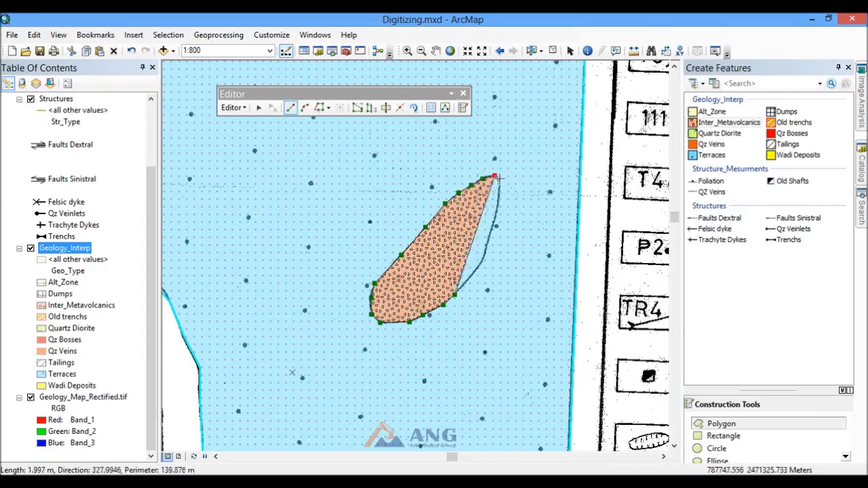
# Step: Trace the lens's eastern edge back down to the starting vertex and finish the Inter_Metavolcanics polygon
pyautogui.click(501, 196)
pyautogui.click(494, 220)
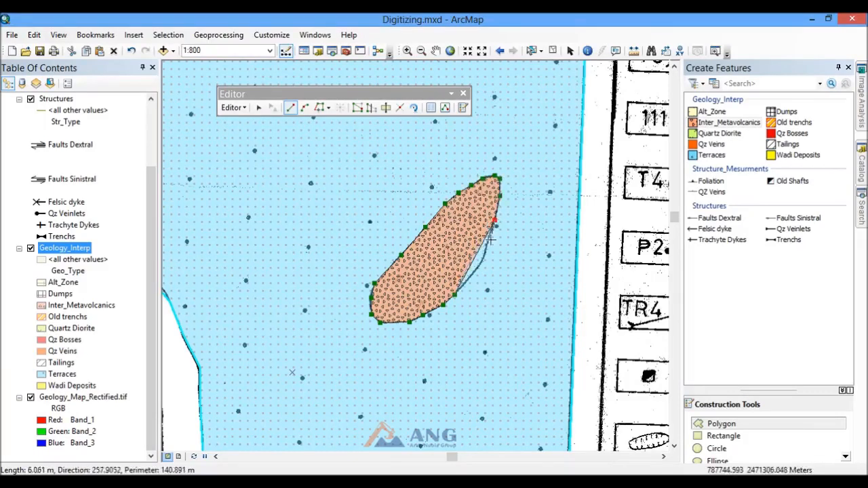
pyautogui.click(487, 242)
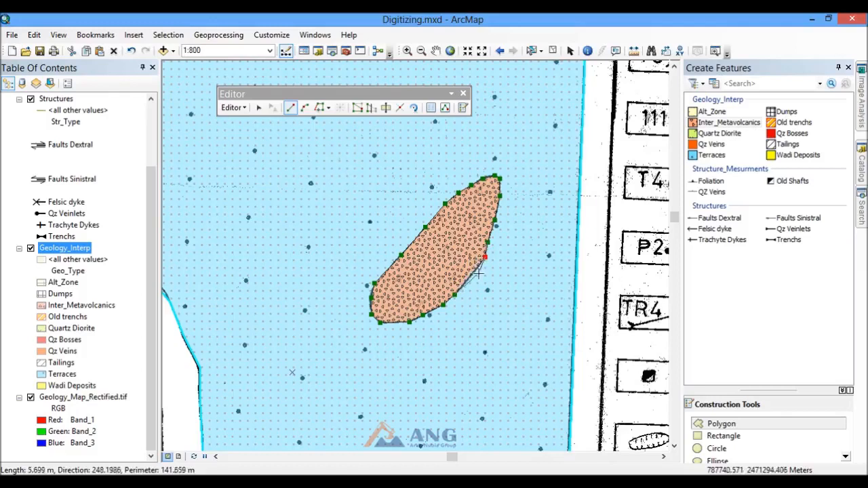
pyautogui.doubleClick(469, 277)
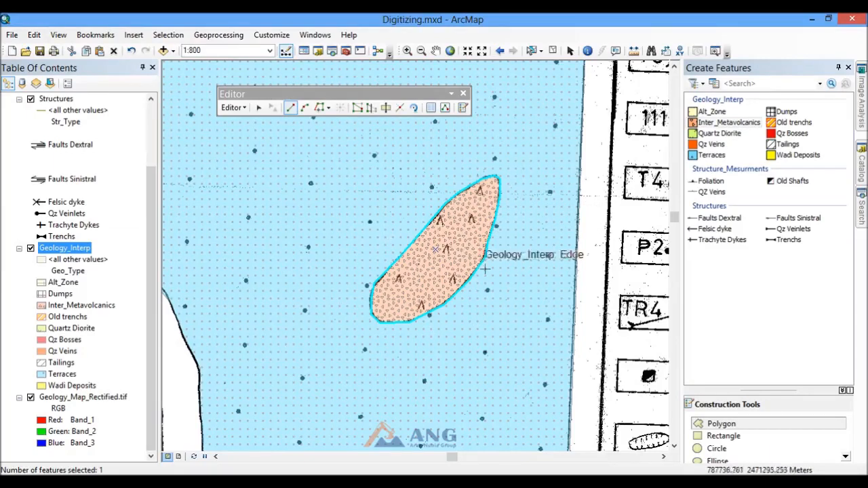
# Step: Clip the Terraces polygon with the metavolcanics lens, using a 0.000 buffer distance and discarding the area that intersects
pyautogui.click(231, 108)
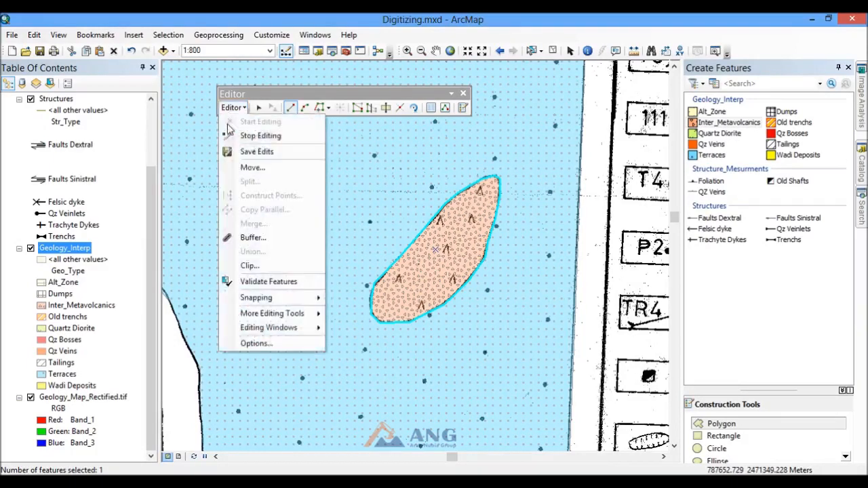
pyautogui.click(271, 268)
pyautogui.moveTo(442, 207); pyautogui.dragTo(269, 147)
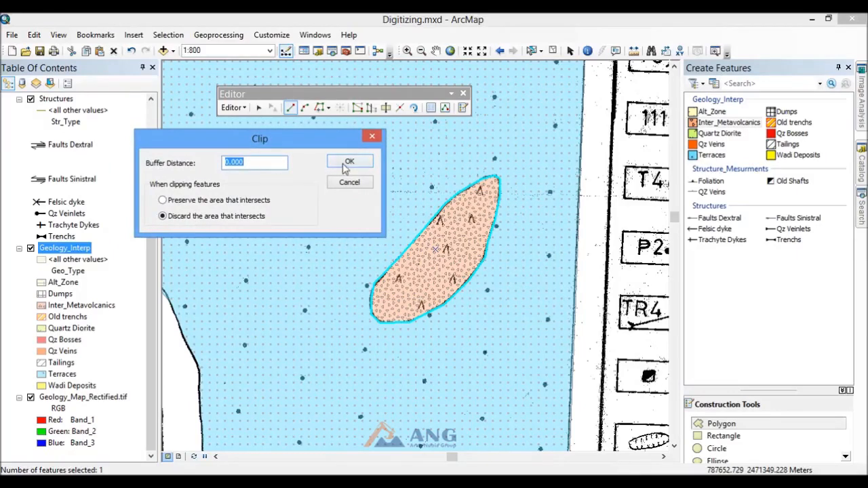
# Step: Inspect the clipped Terraces polygon and its metavolcanics lens by selecting them and temporarily hiding Geology_Map_Rectified.tif
pyautogui.click(259, 109)
pyautogui.click(428, 252)
pyautogui.click(590, 268)
pyautogui.click(461, 246)
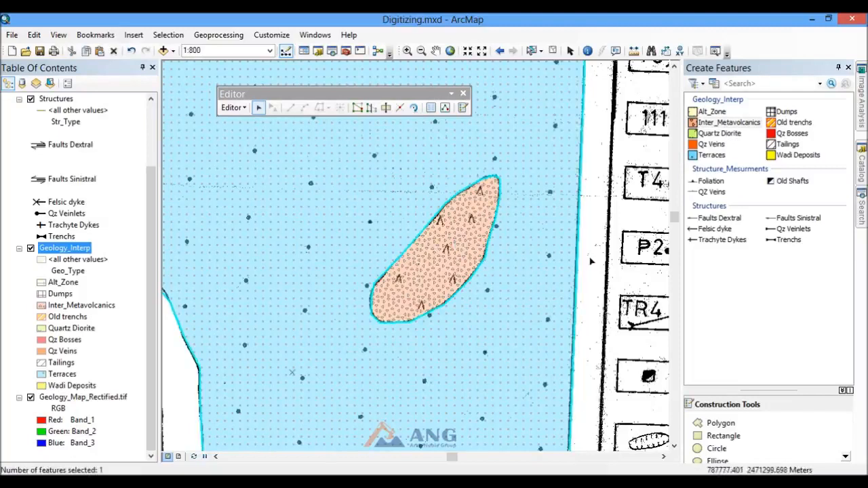
pyautogui.scroll(-2, 499, 197)
pyautogui.scroll(-2, 344, 228)
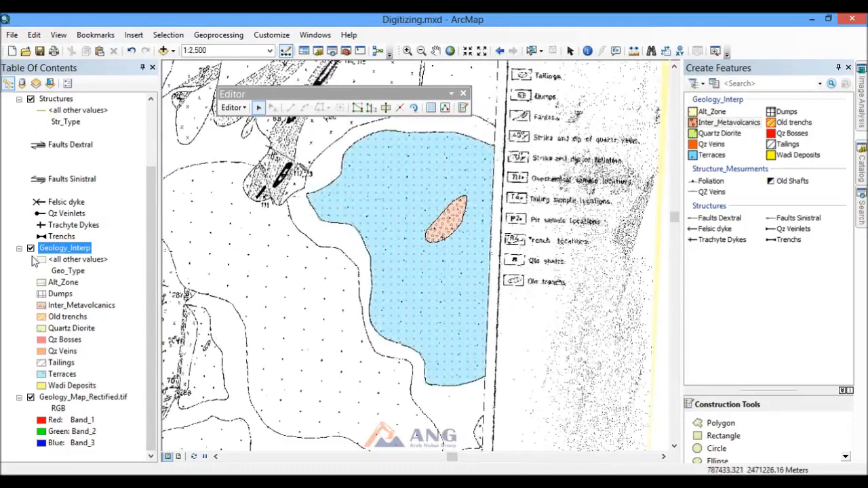
pyautogui.click(31, 399)
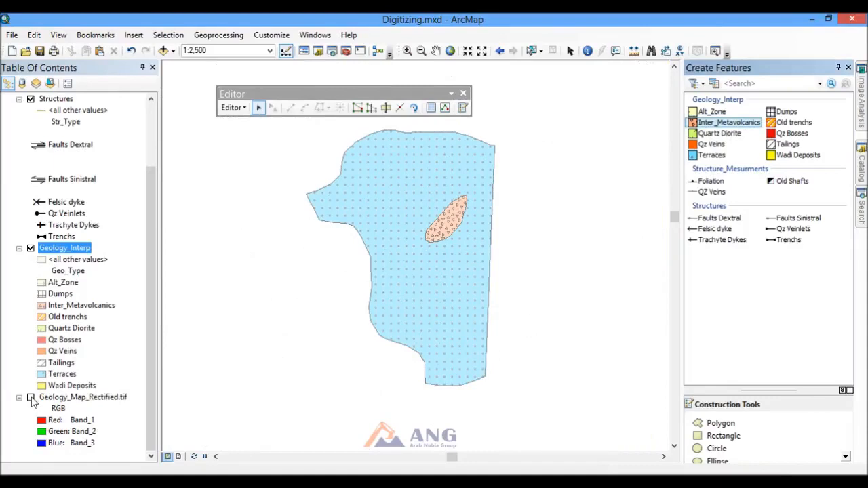
pyautogui.click(30, 399)
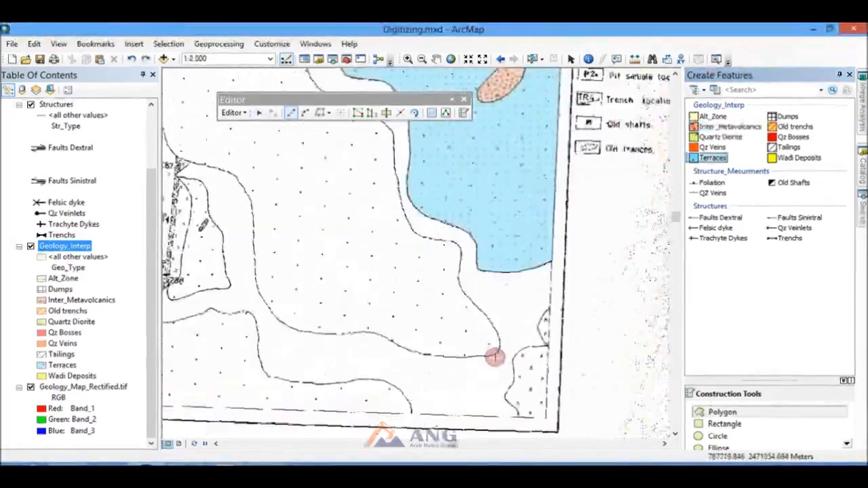
# Step: Start the second Terraces polygon at its southeastern tip and trace its southern boundary westward along the scanned contact
pyautogui.click(497, 361)
pyautogui.click(485, 361)
pyautogui.click(467, 361)
pyautogui.click(448, 362)
pyautogui.click(424, 362)
pyautogui.click(395, 360)
pyautogui.click(308, 320)
pyautogui.click(292, 316)
pyautogui.click(272, 317)
pyautogui.click(249, 319)
pyautogui.click(222, 319)
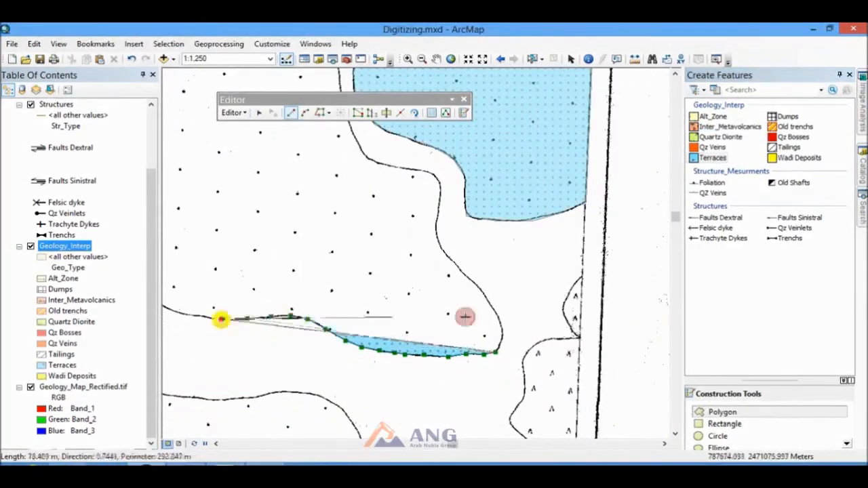
# Step: Continue the second Terraces outline around its southwestern curve and northward along its western contact
pyautogui.click(490, 350)
pyautogui.click(459, 332)
pyautogui.click(449, 321)
pyautogui.click(430, 297)
pyautogui.click(410, 215)
pyautogui.click(409, 189)
pyautogui.scroll(-3, 379, 149)
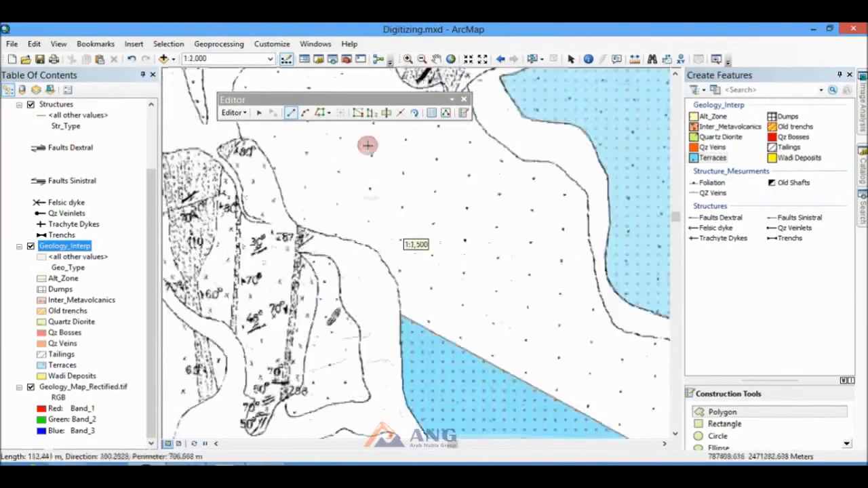
# Step: Trace the Terraces outline northwest past location 287 to the tip of the alteration zone marked 80°
pyautogui.scroll(2, 394, 279)
pyautogui.click(386, 284)
pyautogui.click(377, 270)
pyautogui.click(333, 255)
pyautogui.click(284, 244)
pyautogui.click(266, 219)
pyautogui.click(262, 197)
pyautogui.click(238, 152)
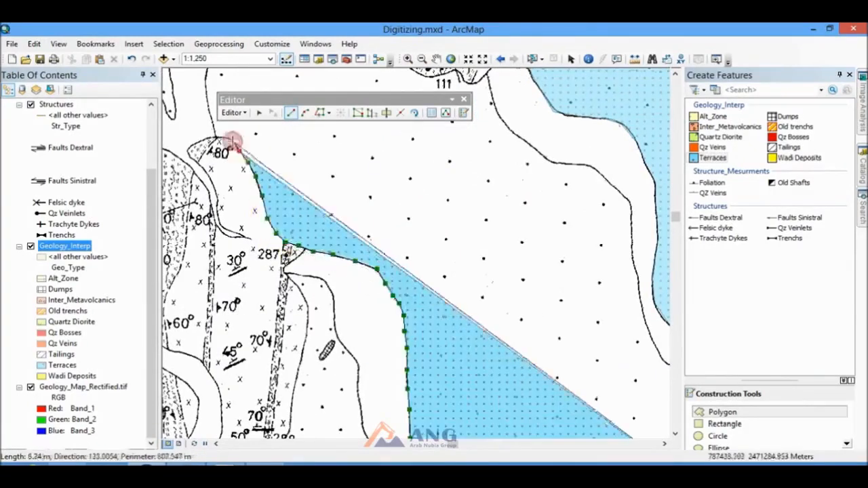
pyautogui.click(214, 136)
# Step: Trace the Terraces polygon's rounded northwestern edge and northern boundary eastward to the contact near location 111
pyautogui.moveTo(215, 136); pyautogui.dragTo(323, 318)
pyautogui.click(313, 261)
pyautogui.click(337, 226)
pyautogui.click(364, 206)
pyautogui.click(444, 186)
pyautogui.click(477, 184)
pyautogui.click(502, 186)
pyautogui.click(534, 193)
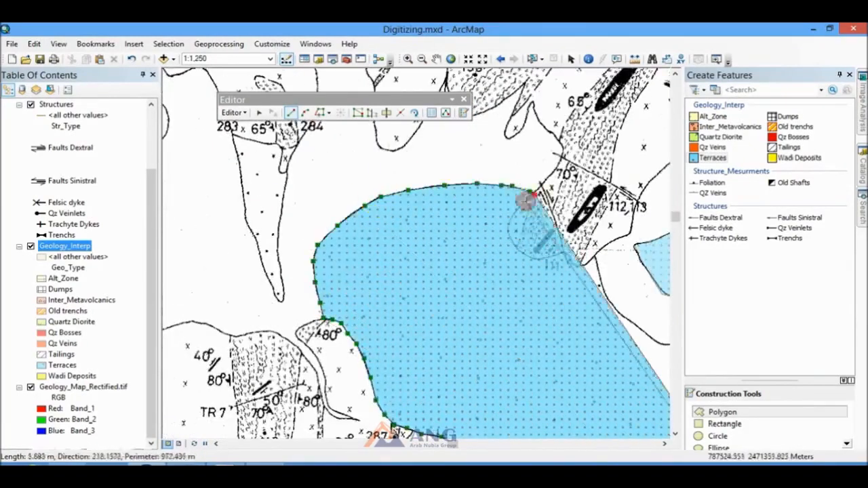
# Step: Trace the Terraces boundary around the rounded alteration zone lobe at sample location 111
pyautogui.scroll(2, 529, 196)
pyautogui.click(468, 221)
pyautogui.click(438, 284)
pyautogui.click(442, 302)
pyautogui.click(474, 341)
pyautogui.click(575, 339)
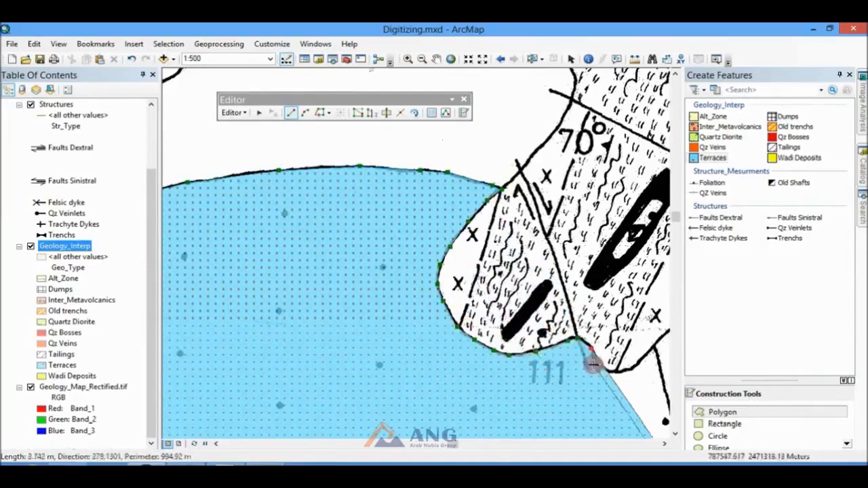
pyautogui.click(631, 369)
# Step: Trace the second Terraces polygon's northeastern boundary southeastward from the lobe along the scanned contact
pyautogui.scroll(-2, 288, 215)
pyautogui.scroll(1, 436, 298)
pyautogui.click(441, 299)
pyautogui.click(449, 316)
pyautogui.click(468, 340)
pyautogui.click(526, 385)
pyautogui.click(573, 389)
pyautogui.click(611, 411)
# Step: Trace the remaining eastern boundary south to the southeastern tip and finish the second Terraces polygon
pyautogui.scroll(-1, 468, 319)
pyautogui.click(468, 343)
pyautogui.click(475, 388)
pyautogui.moveTo(477, 401); pyautogui.dragTo(417, 264)
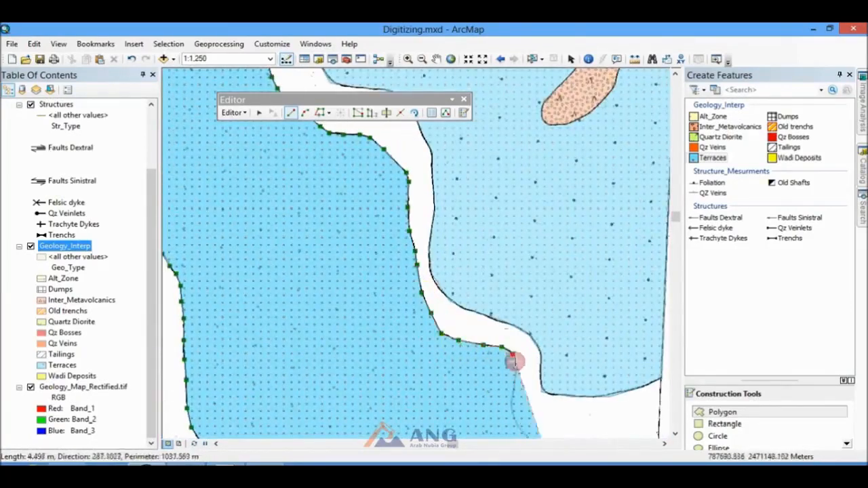
pyautogui.scroll(-2, 506, 401)
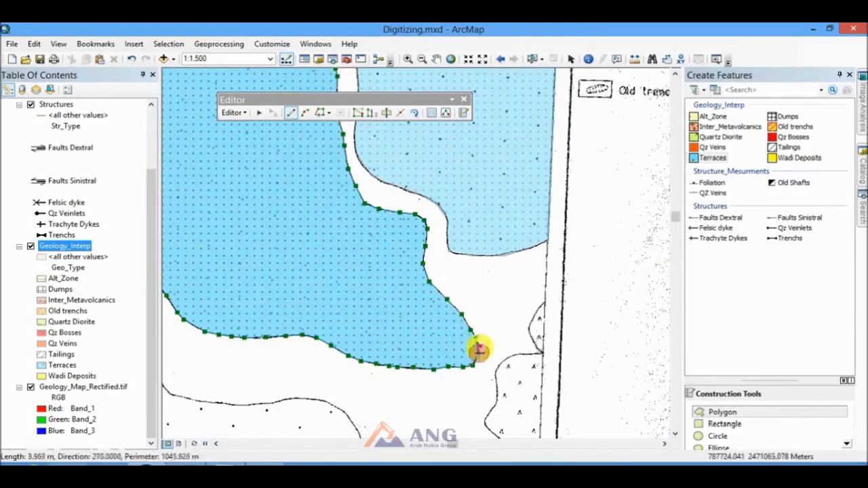
pyautogui.doubleClick(479, 352)
# Step: Start a third Terraces polygon at the southern map frame and trace its northern contact westward
pyautogui.scroll(-2, 602, 276)
pyautogui.scroll(1, 359, 280)
pyautogui.click(708, 158)
pyautogui.scroll(2, 515, 319)
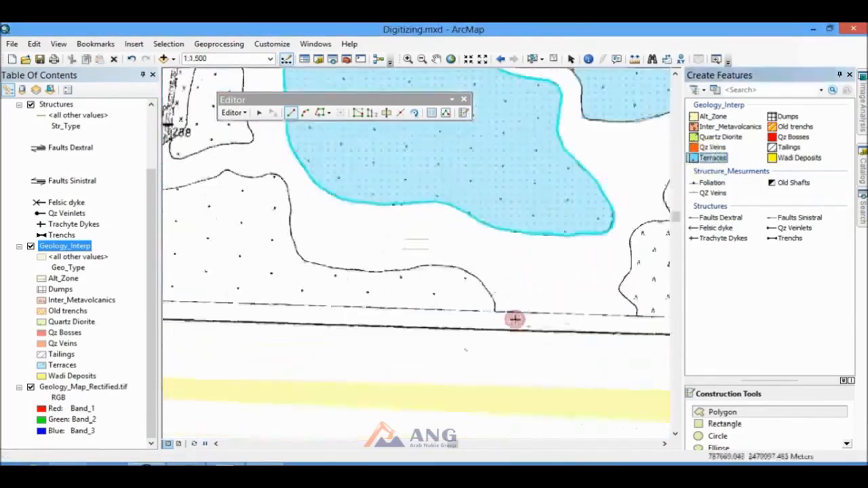
pyautogui.scroll(2, 495, 311)
pyautogui.click(495, 311)
pyautogui.click(497, 296)
pyautogui.click(494, 281)
pyautogui.click(477, 259)
pyautogui.click(466, 241)
pyautogui.click(346, 194)
pyautogui.click(307, 197)
pyautogui.click(269, 205)
# Step: Trace the southern Terraces outline north around the bend and westward over its northern crest
pyautogui.scroll(-2, 523, 235)
pyautogui.scroll(1, 368, 180)
pyautogui.click(554, 310)
pyautogui.click(461, 260)
pyautogui.click(460, 220)
pyautogui.click(445, 174)
pyautogui.click(363, 161)
pyautogui.click(319, 181)
pyautogui.click(283, 189)
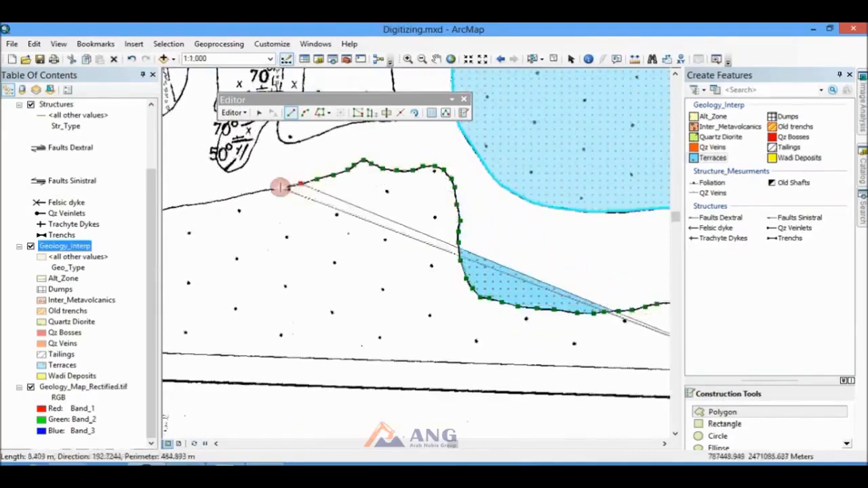
pyautogui.click(223, 201)
# Step: Continue the southern Terraces polygon's northern boundary southwestward along the scanned contact line
pyautogui.scroll(-2, 529, 257)
pyautogui.click(478, 218)
pyautogui.click(439, 242)
pyautogui.click(360, 275)
pyautogui.click(280, 320)
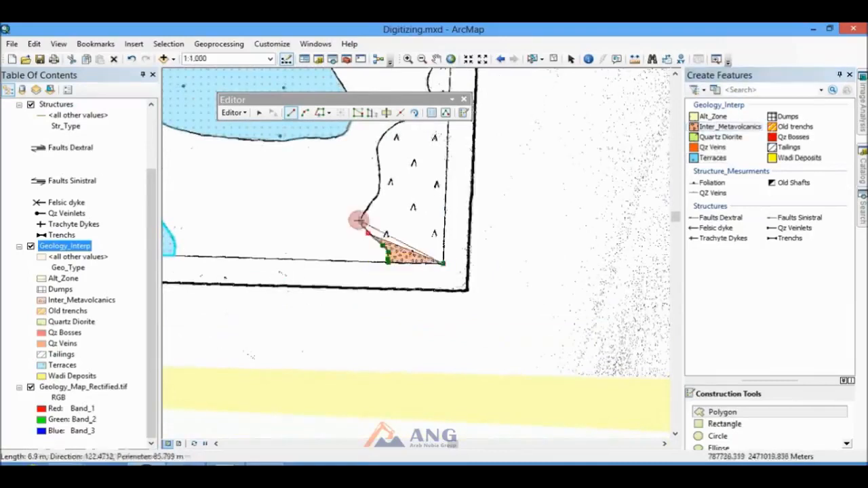
# Step: Trace the Inter_Metavolcanics polygon in the map's southeastern corner northward along its western contact
pyautogui.click(359, 221)
pyautogui.click(373, 200)
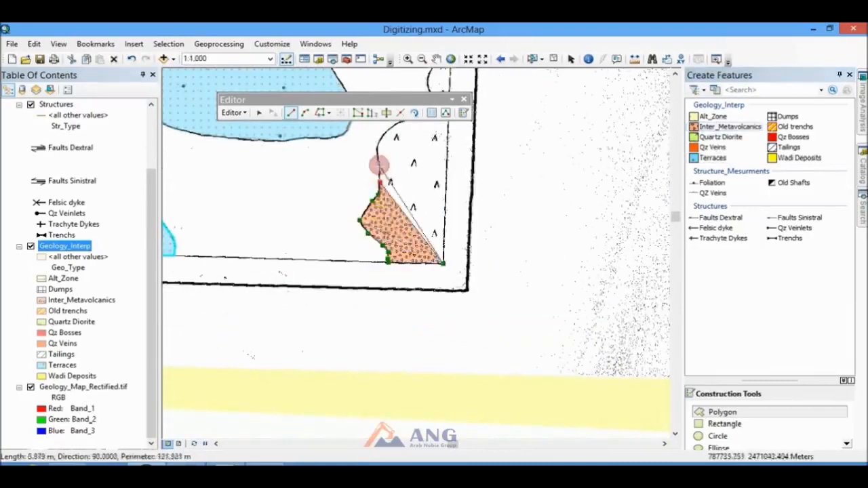
pyautogui.scroll(-1, 377, 156)
pyautogui.click(420, 234)
pyautogui.scroll(2, 455, 232)
pyautogui.click(434, 223)
pyautogui.scroll(-2, 434, 227)
pyautogui.click(468, 204)
# Step: Start the northeastern Terraces polygon at the eastern map frame and trace its southern boundary westward
pyautogui.scroll(-3, 471, 201)
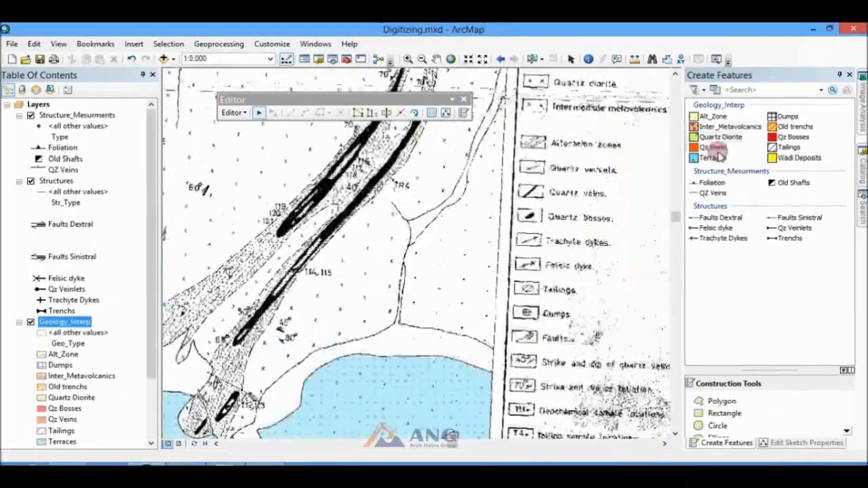
pyautogui.scroll(2, 484, 373)
pyautogui.scroll(1, 484, 369)
pyautogui.click(425, 337)
pyautogui.click(406, 329)
pyautogui.click(339, 314)
pyautogui.click(301, 305)
pyautogui.click(254, 299)
pyautogui.click(188, 287)
# Step: Trace the northeastern Terraces polygon's western boundary northward to where the two contact lines meet
pyautogui.click(173, 244)
pyautogui.click(179, 195)
pyautogui.click(187, 146)
pyautogui.click(189, 118)
pyautogui.click(326, 248)
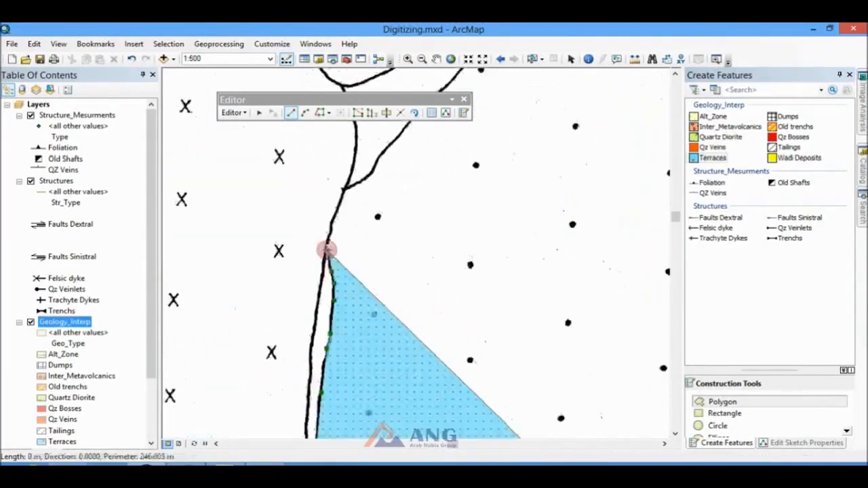
# Step: Trace the northwestern contact up to the eastern map frame and finish the northeastern Terraces polygon
pyautogui.scroll(-2, 326, 248)
pyautogui.click(314, 233)
pyautogui.click(336, 209)
pyautogui.click(388, 160)
pyautogui.scroll(-1, 395, 151)
pyautogui.click(380, 265)
pyautogui.click(423, 174)
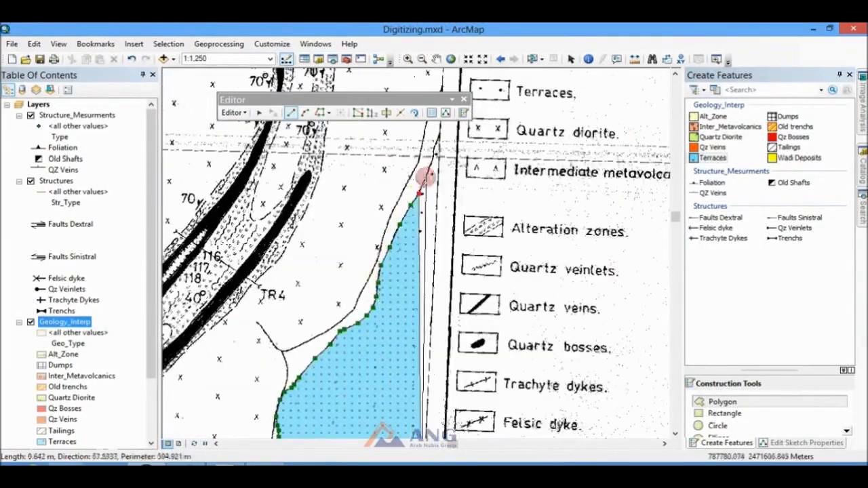
pyautogui.doubleClick(423, 174)
# Step: Start a Quartz Diorite polygon at the southern lobe near stations 112 and 113 and trace its eastern contact northeastward to the sharp bend
pyautogui.scroll(-2, 520, 221)
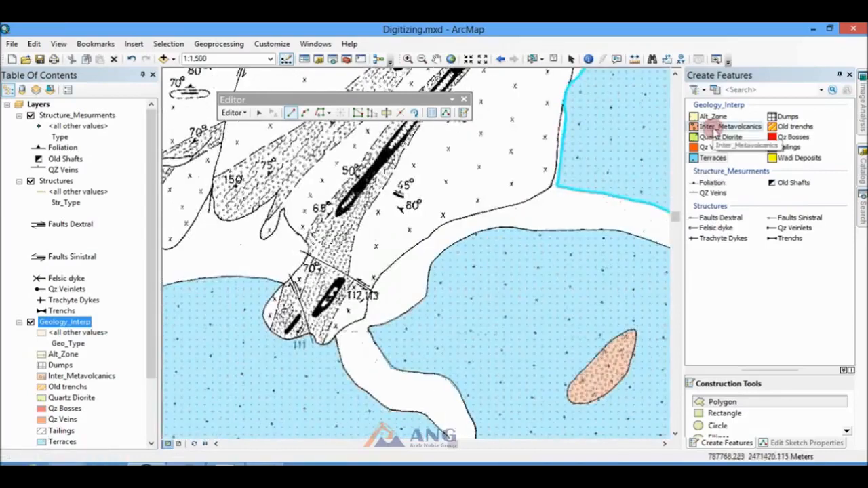
pyautogui.click(719, 137)
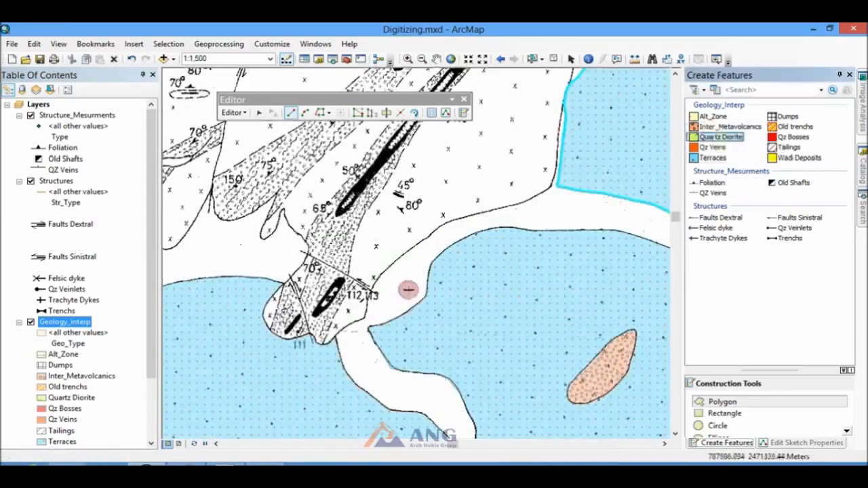
pyautogui.scroll(1, 393, 305)
pyautogui.click(323, 343)
pyautogui.click(334, 333)
pyautogui.click(348, 323)
pyautogui.click(358, 321)
pyautogui.click(360, 311)
pyautogui.click(363, 296)
pyautogui.click(464, 205)
pyautogui.scroll(3, 514, 190)
pyautogui.click(476, 218)
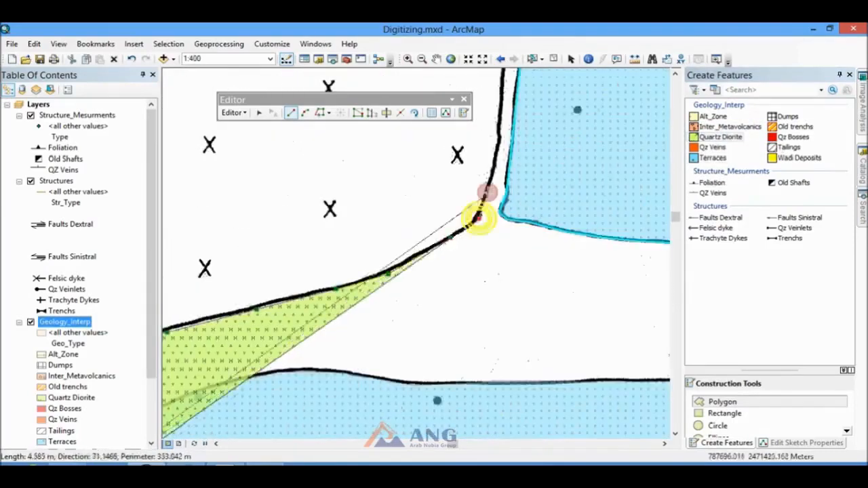
# Step: Trace the Quartz Diorite contact northward along the western side of the northeastern Terraces polygon
pyautogui.scroll(-1, 489, 194)
pyautogui.click(424, 353)
pyautogui.click(427, 301)
pyautogui.click(433, 250)
pyautogui.click(439, 214)
pyautogui.click(442, 194)
pyautogui.click(462, 125)
pyautogui.click(482, 274)
pyautogui.click(473, 193)
# Step: Trace the Quartz Diorite boundary past the contact junction and northeastward to the eastern map frame
pyautogui.scroll(-2, 514, 232)
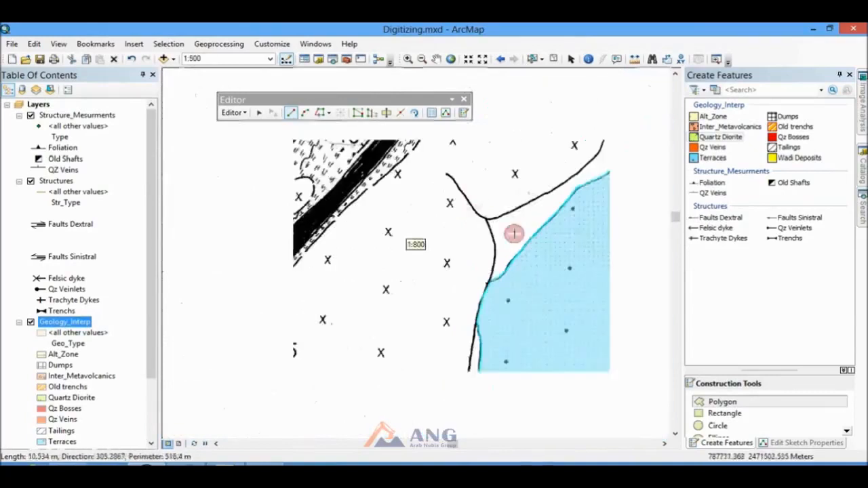
pyautogui.click(529, 199)
pyautogui.click(600, 153)
pyautogui.click(440, 277)
pyautogui.click(450, 256)
pyautogui.click(486, 162)
pyautogui.scroll(-1, 513, 110)
# Step: Round the map's northeastern corner and trace the northern Quartz Diorite contact westward to the metavolcanics' eastern tip
pyautogui.click(479, 236)
pyautogui.click(489, 184)
pyautogui.click(450, 164)
pyautogui.click(369, 144)
pyautogui.click(289, 140)
pyautogui.scroll(2, 280, 140)
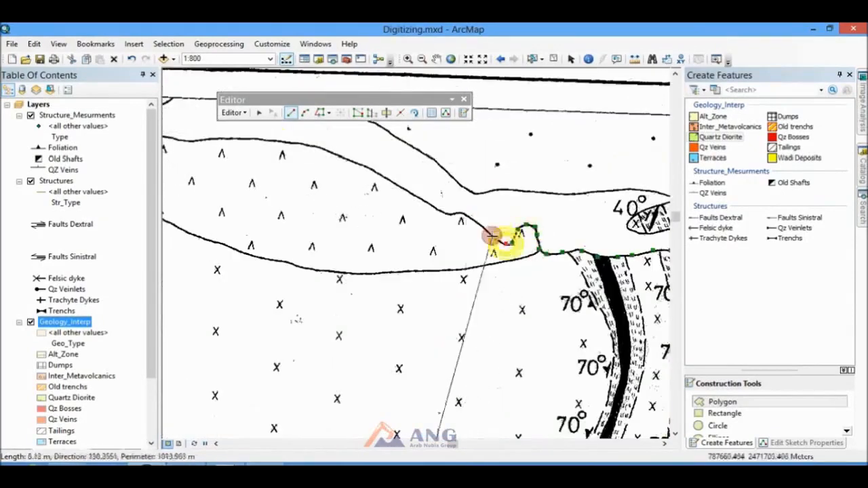
# Step: Trace the Quartz Diorite boundary westward along the upper contact of the northern intermediate metavolcanics
pyautogui.click(280, 141)
pyautogui.click(255, 139)
pyautogui.click(232, 139)
pyautogui.click(213, 139)
pyautogui.click(192, 142)
pyautogui.scroll(-2, 203, 149)
pyautogui.click(466, 209)
pyautogui.click(441, 204)
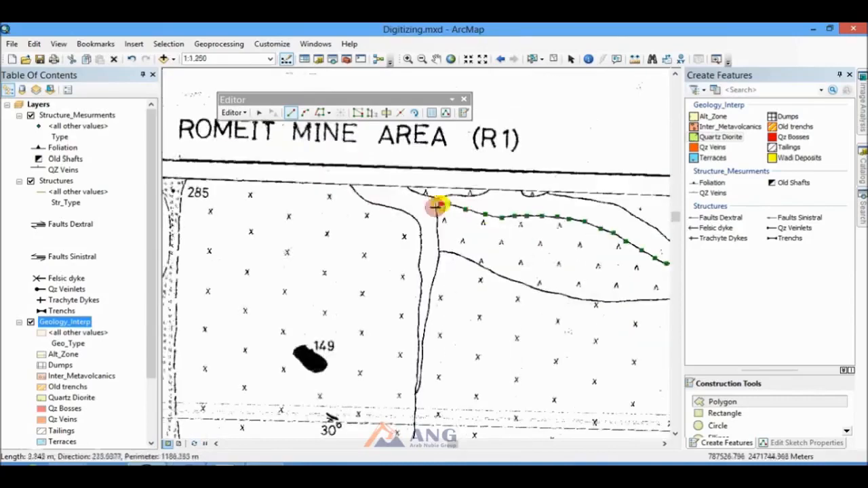
# Step: Trace both sides of the narrow wedge east of station 149, then carry the boundary along the northern frame to the map's western side
pyautogui.scroll(6, 430, 294)
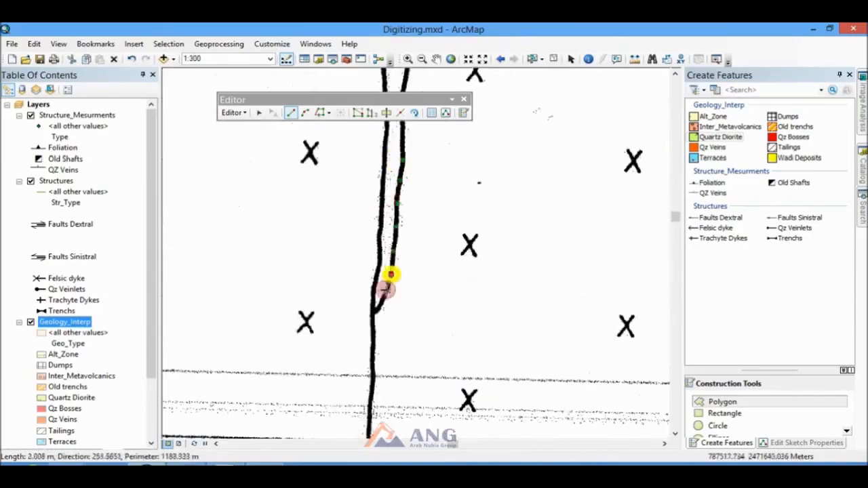
pyautogui.scroll(-8, 380, 260)
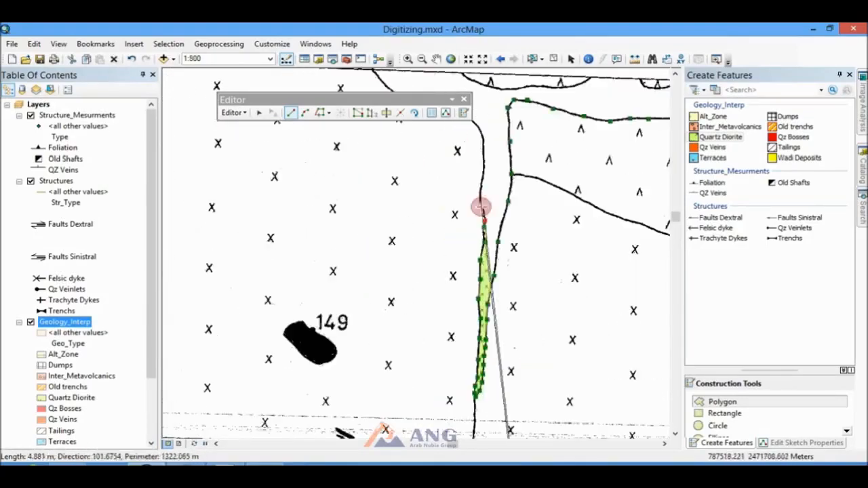
pyautogui.scroll(3, 494, 170)
pyautogui.click(550, 234)
pyautogui.click(523, 227)
pyautogui.click(485, 199)
pyautogui.scroll(-6, 283, 194)
pyautogui.click(236, 264)
# Step: Trace the southern Quartz Diorite contact eastward from the western map frame
pyautogui.scroll(4, 299, 366)
pyautogui.scroll(2, 316, 377)
pyautogui.click(294, 260)
pyautogui.click(323, 254)
pyautogui.click(362, 246)
pyautogui.click(398, 219)
pyautogui.click(427, 208)
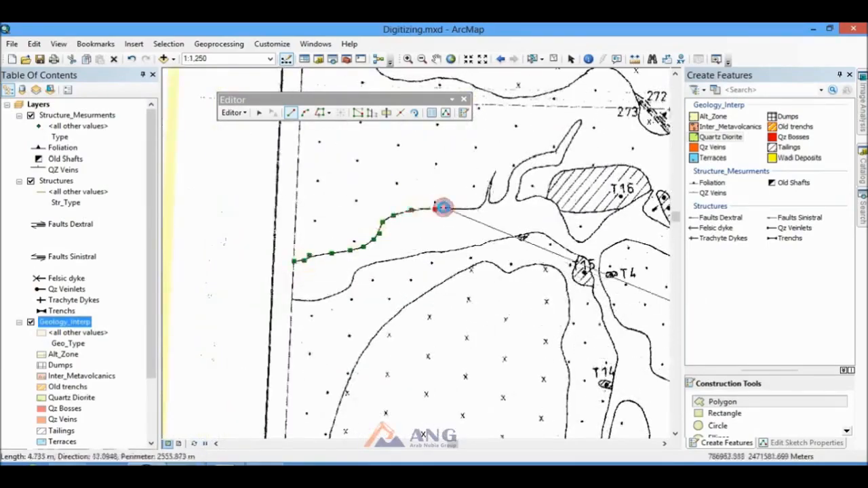
# Step: Trace the Quartz Diorite contact around the narrow spike and the small bay west of tailings T16
pyautogui.scroll(5, 442, 208)
pyautogui.click(413, 277)
pyautogui.click(427, 235)
pyautogui.click(422, 273)
pyautogui.click(445, 324)
pyautogui.click(494, 280)
pyautogui.click(502, 218)
pyautogui.scroll(-4, 515, 139)
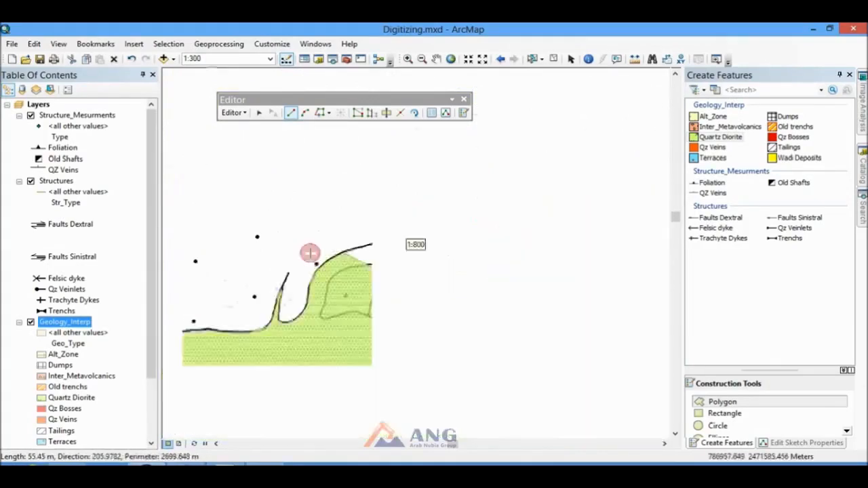
# Step: Outline the narrow finger that extends northeast above tailings T16 and return along its lower side
pyautogui.scroll(3, 407, 210)
pyautogui.click(388, 203)
pyautogui.click(403, 185)
pyautogui.click(421, 180)
pyautogui.click(366, 295)
pyautogui.click(356, 314)
pyautogui.click(292, 323)
pyautogui.click(222, 426)
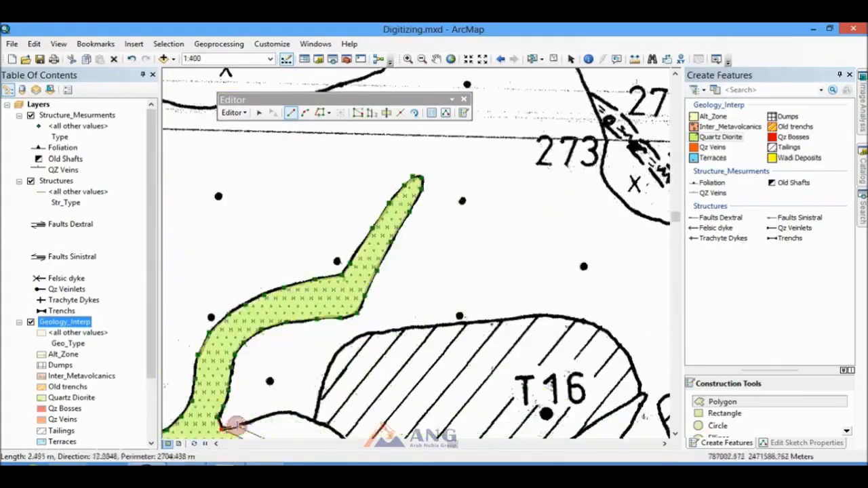
# Step: Trace the Quartz Diorite boundary around the pocket below tailings T16 and up to its eastern point
pyautogui.scroll(-3, 299, 413)
pyautogui.click(327, 227)
pyautogui.click(344, 237)
pyautogui.click(355, 254)
pyautogui.click(368, 279)
pyautogui.click(393, 318)
pyautogui.click(428, 302)
pyautogui.click(465, 258)
pyautogui.click(500, 241)
pyautogui.click(548, 213)
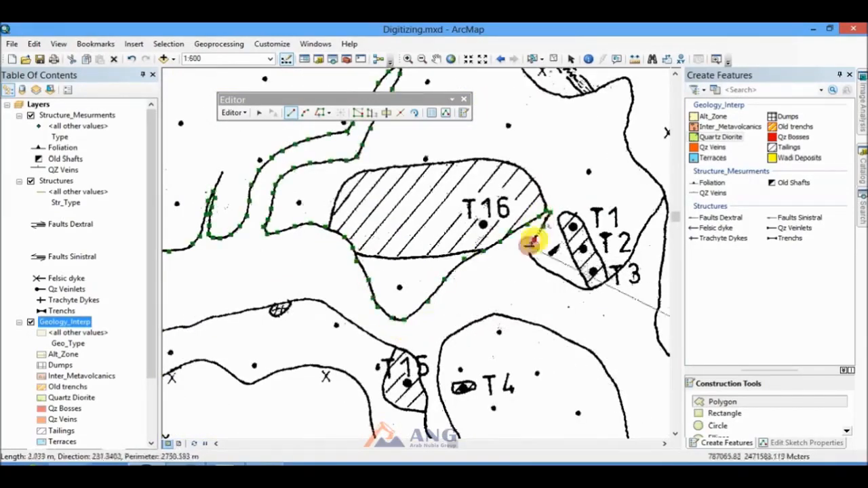
# Step: Trace the boundary around tailings T1 to T3 and along the curved contact east of them
pyautogui.click(623, 265)
pyautogui.click(664, 196)
pyautogui.scroll(-2, 663, 196)
pyautogui.click(320, 331)
pyautogui.click(345, 372)
pyautogui.click(399, 393)
pyautogui.click(501, 329)
# Step: Trace the Quartz Diorite contact eastward below stations 141 and 142 and around the small metavolcanics lens
pyautogui.click(486, 395)
pyautogui.click(500, 410)
pyautogui.click(529, 418)
pyautogui.click(553, 419)
pyautogui.moveTo(556, 418); pyautogui.dragTo(460, 310)
pyautogui.click(486, 317)
pyautogui.click(504, 319)
pyautogui.click(525, 314)
pyautogui.click(542, 281)
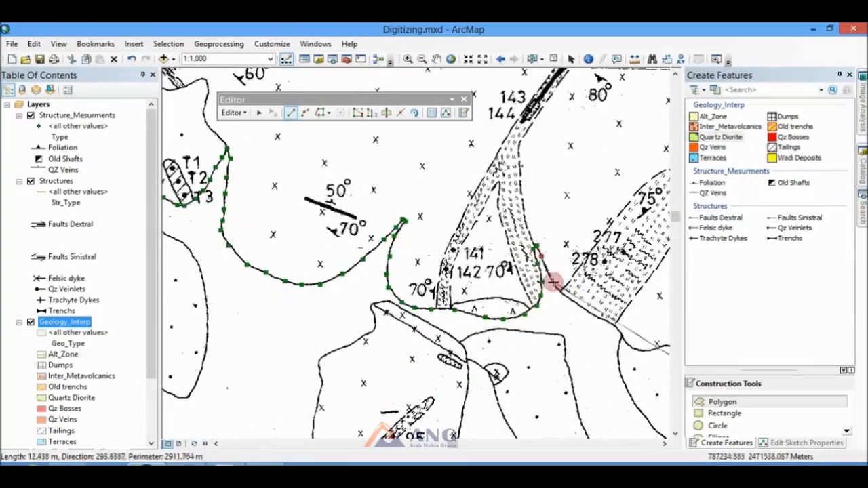
# Step: Trace the contact southeastward below stations 277 and 278 and around the dotted pocket toward P2
pyautogui.click(553, 282)
pyautogui.click(559, 292)
pyautogui.click(583, 308)
pyautogui.click(601, 318)
pyautogui.click(615, 327)
pyautogui.click(622, 336)
pyautogui.moveTo(621, 351); pyautogui.dragTo(463, 242)
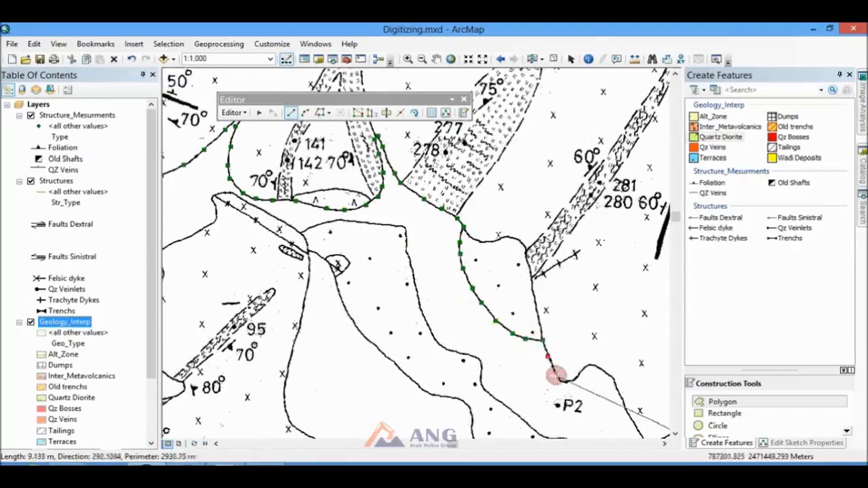
pyautogui.click(556, 376)
# Step: Trace the Quartz Diorite boundary southeast from P2 and around the pointed southern tongue near stations 283 and 284
pyautogui.scroll(-3, 614, 384)
pyautogui.moveTo(613, 384); pyautogui.dragTo(383, 271)
pyautogui.click(397, 280)
pyautogui.click(435, 311)
pyautogui.click(448, 339)
pyautogui.moveTo(459, 403); pyautogui.dragTo(379, 201)
pyautogui.click(405, 272)
pyautogui.click(406, 198)
pyautogui.click(414, 174)
# Step: Trace the contact northward along the western side of the long wadi inlet up to its tip
pyautogui.scroll(-1, 430, 130)
pyautogui.moveTo(431, 130); pyautogui.dragTo(434, 280)
pyautogui.click(443, 220)
pyautogui.moveTo(451, 181); pyautogui.dragTo(459, 259)
pyautogui.click(445, 194)
pyautogui.click(444, 186)
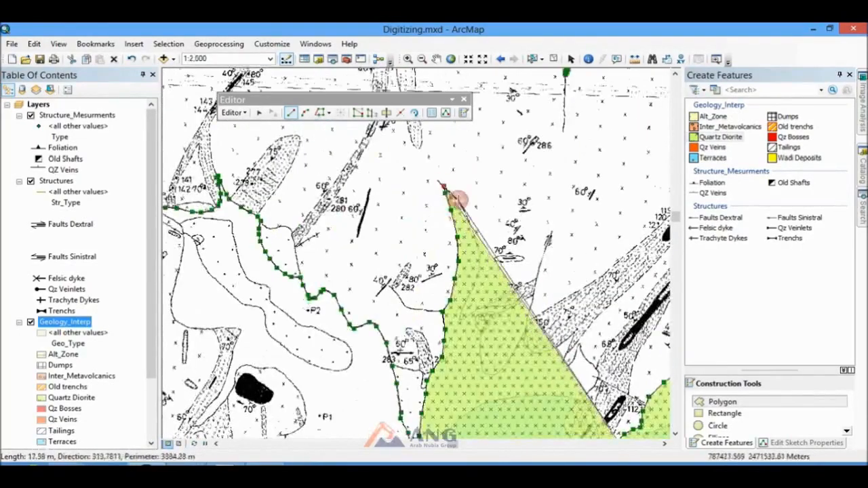
# Step: Trace down the eastern side of the wadi inlet and along the upper edge of its short eastern branch
pyautogui.click(458, 200)
pyautogui.click(475, 239)
pyautogui.scroll(1, 482, 280)
pyautogui.click(446, 317)
pyautogui.click(421, 379)
pyautogui.click(470, 351)
pyautogui.click(549, 345)
pyautogui.click(537, 356)
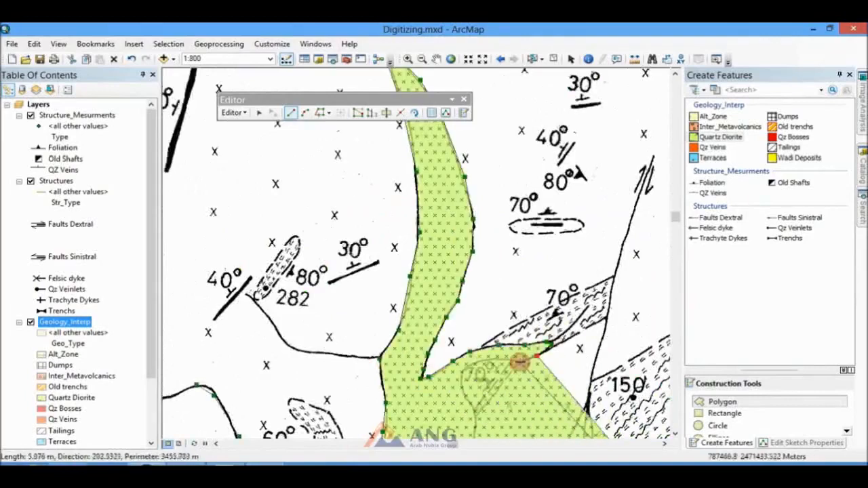
# Step: Trace back along the branch's lower edge and around the lobe just west of the fault near station 150
pyautogui.click(520, 362)
pyautogui.click(461, 382)
pyautogui.scroll(-1, 474, 412)
pyautogui.moveTo(474, 412); pyautogui.dragTo(412, 219)
pyautogui.click(430, 285)
pyautogui.click(463, 253)
pyautogui.click(483, 217)
# Step: Trace the Quartz Diorite contact past the station 150 alteration zone and around the small finger toward the southern lobe
pyautogui.click(561, 215)
pyautogui.click(545, 273)
pyautogui.click(578, 259)
pyautogui.scroll(1, 606, 281)
pyautogui.click(597, 280)
pyautogui.click(594, 296)
pyautogui.moveTo(595, 296); pyautogui.dragTo(503, 193)
# Step: Follow the adjoining Terraces edge around the southern lobe with the Trace tool and finish the Quartz Diorite polygon
pyautogui.click(467, 243)
pyautogui.click(320, 113)
pyautogui.click(461, 249)
pyautogui.click(538, 362)
pyautogui.click(291, 113)
pyautogui.scroll(2, 587, 368)
pyautogui.doubleClick(476, 302)
# Step: Start an Alt_Zone polygon at the southern tip east of station 111 and trace its dashed eastern boundary toward the fault at stations 112, 113
pyautogui.scroll(-8, 472, 327)
pyautogui.scroll(1, 483, 360)
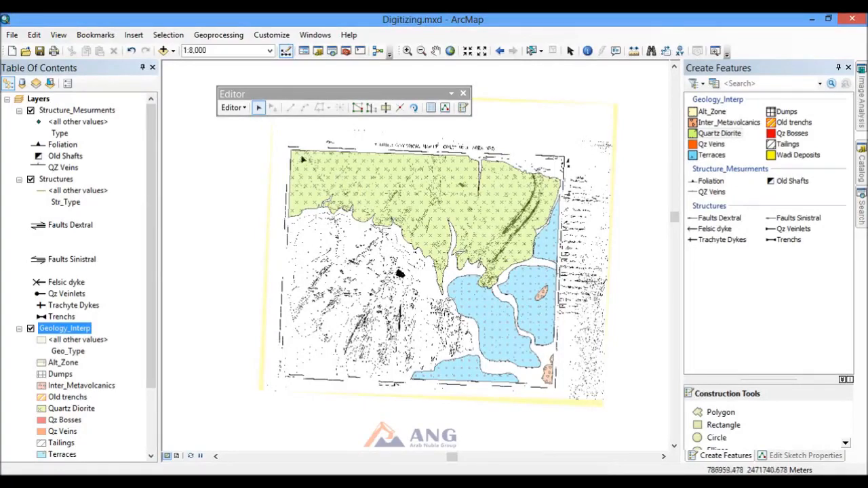
pyautogui.scroll(4, 489, 197)
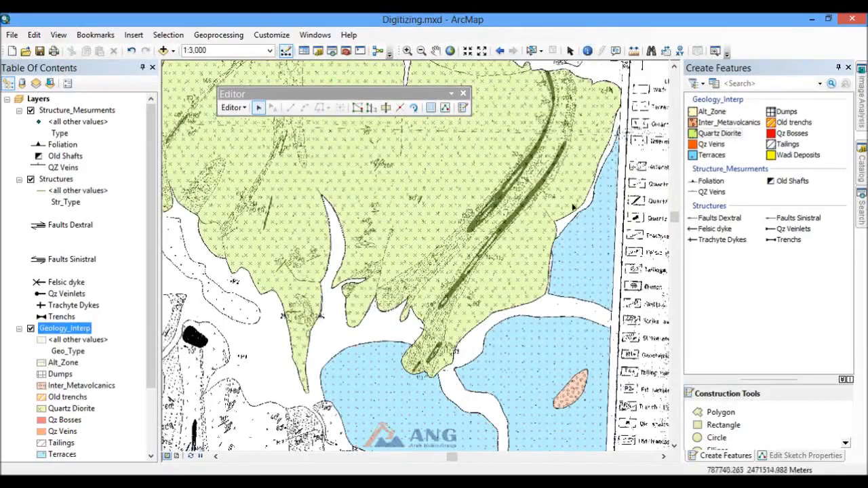
pyautogui.scroll(2, 488, 212)
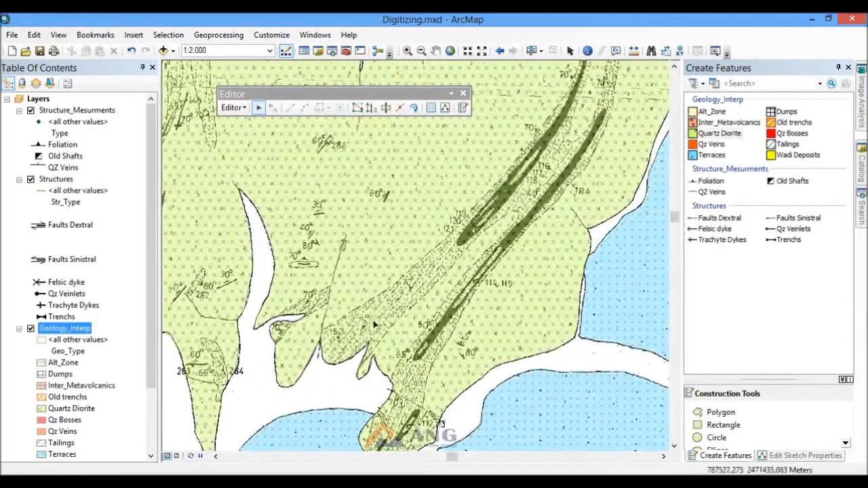
pyautogui.click(712, 111)
pyautogui.scroll(-3, 493, 166)
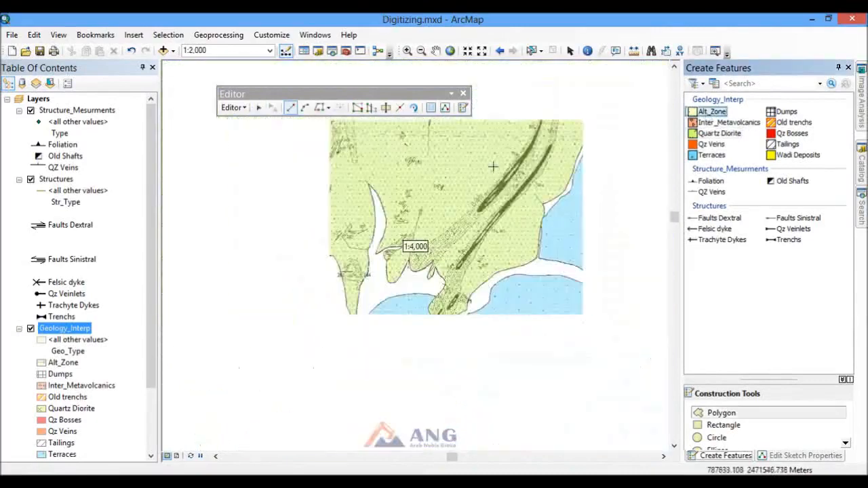
pyautogui.scroll(3, 407, 342)
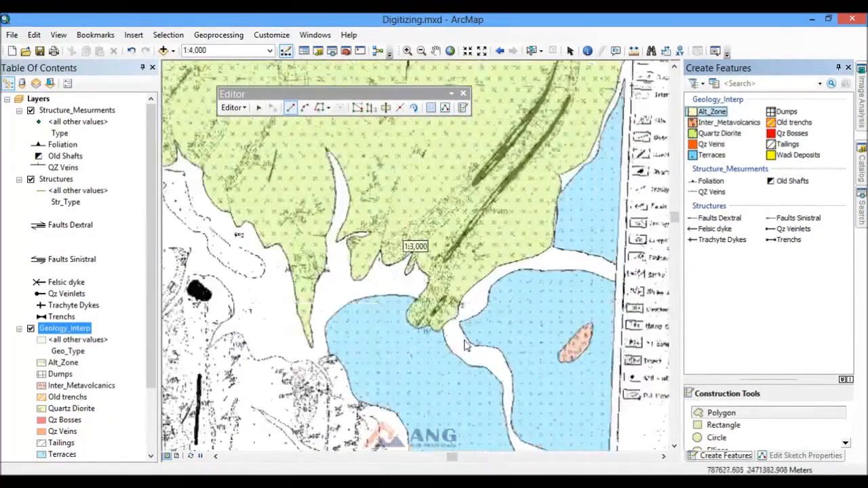
pyautogui.scroll(2, 416, 317)
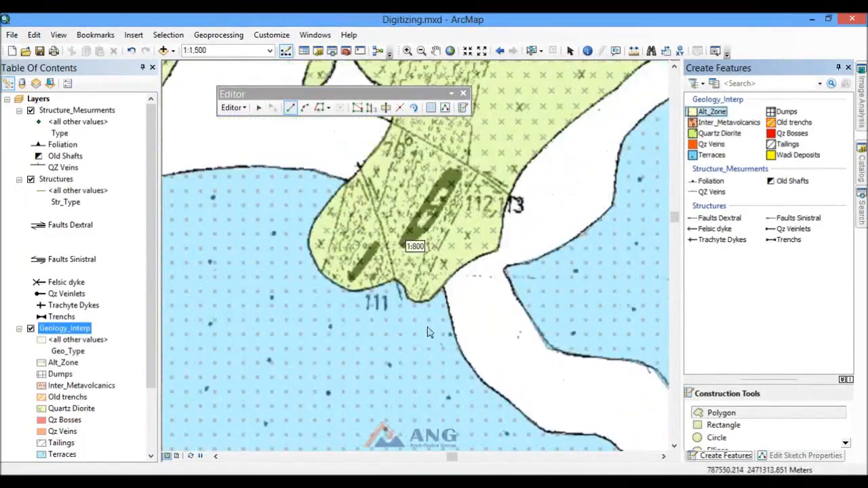
pyautogui.scroll(2, 421, 318)
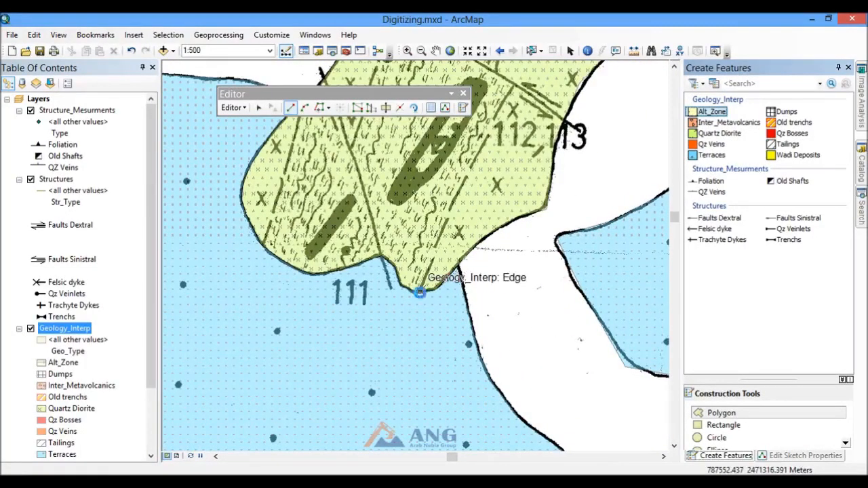
pyautogui.click(420, 291)
pyautogui.click(428, 271)
pyautogui.click(439, 239)
pyautogui.click(460, 190)
pyautogui.click(479, 147)
pyautogui.click(502, 101)
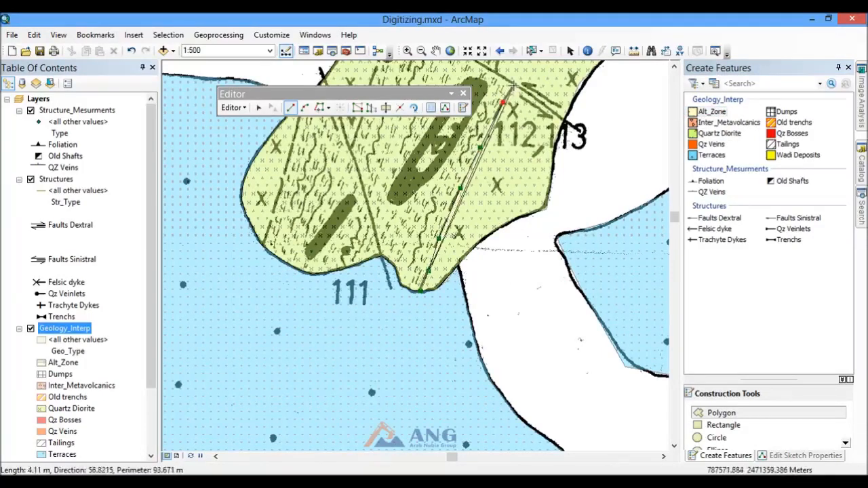
# Step: Extend the alteration zone boundary to the fault by stations 112, 113 and offset it northwest along the fault line
pyautogui.scroll(3, 504, 307)
pyautogui.scroll(-3, 509, 154)
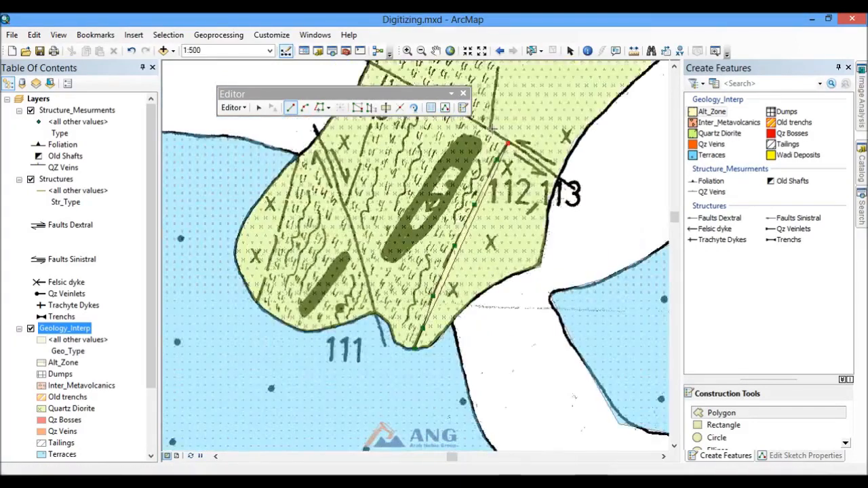
pyautogui.click(490, 128)
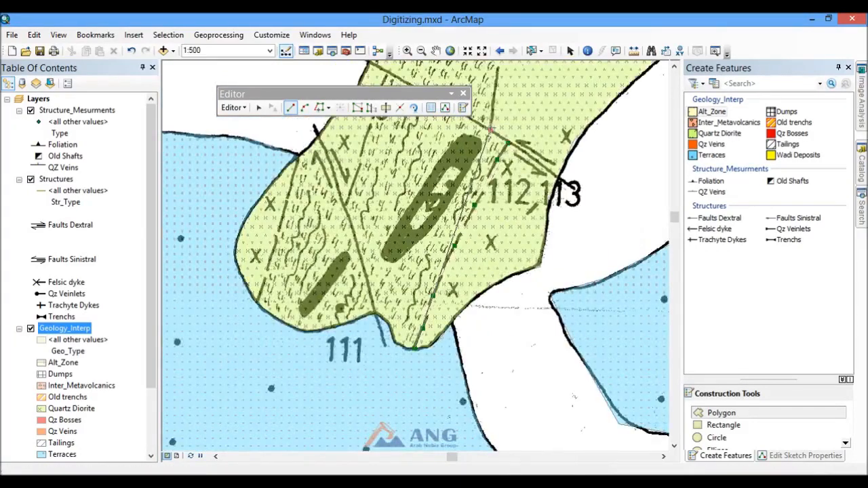
# Step: Trace the alteration zone's eastern boundary northeast from the fault to beside the 45° measurement
pyautogui.scroll(4, 493, 136)
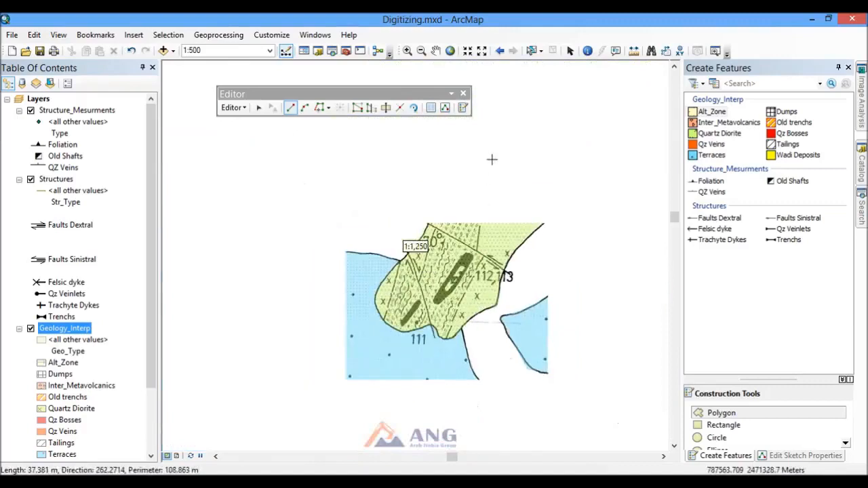
pyautogui.scroll(-2, 495, 182)
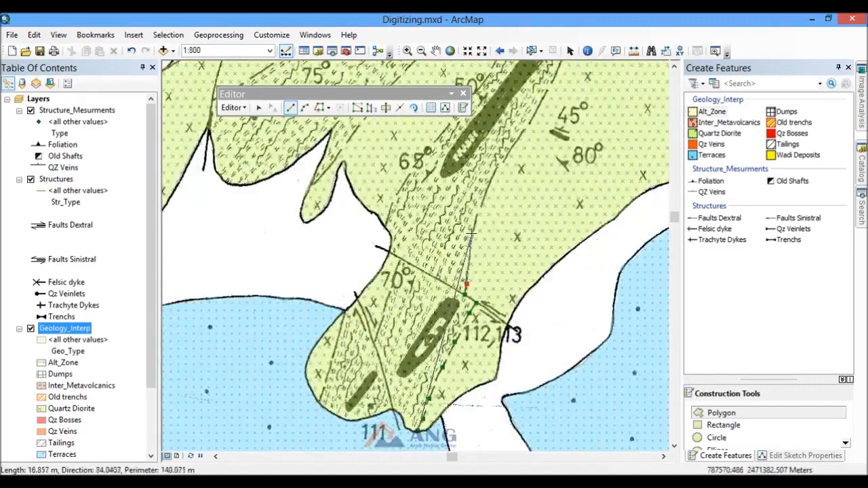
pyautogui.click(472, 235)
pyautogui.click(481, 203)
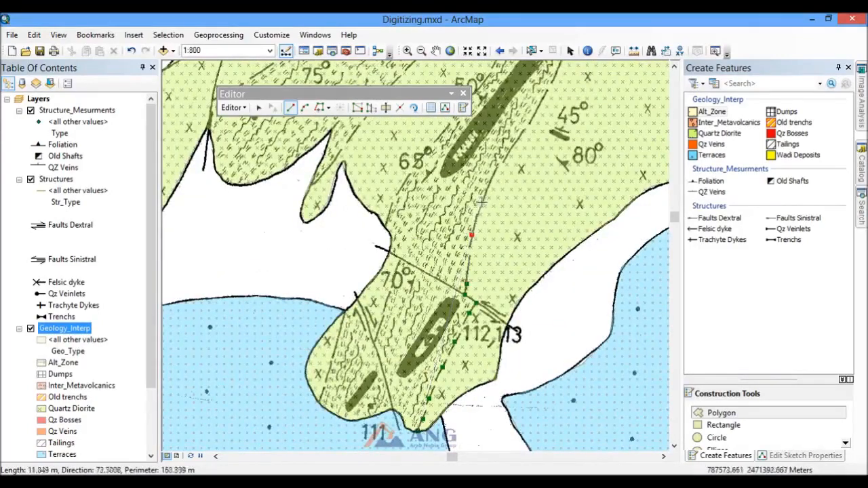
pyautogui.click(495, 169)
pyautogui.click(512, 144)
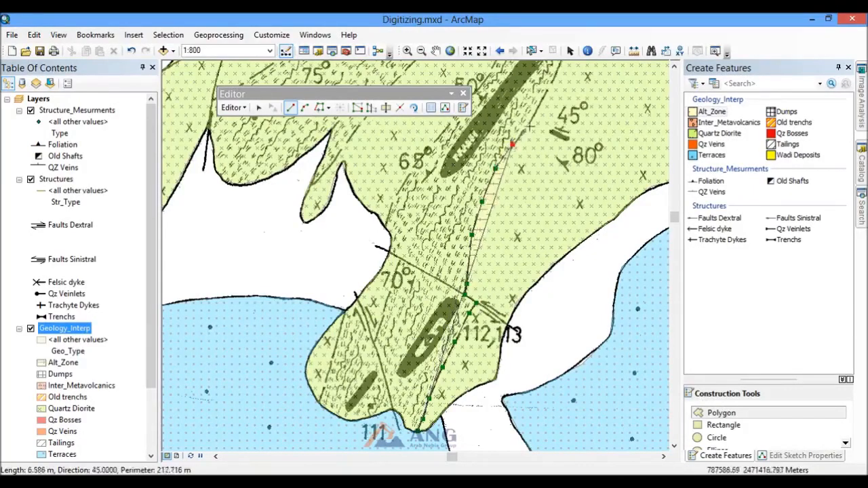
pyautogui.click(533, 119)
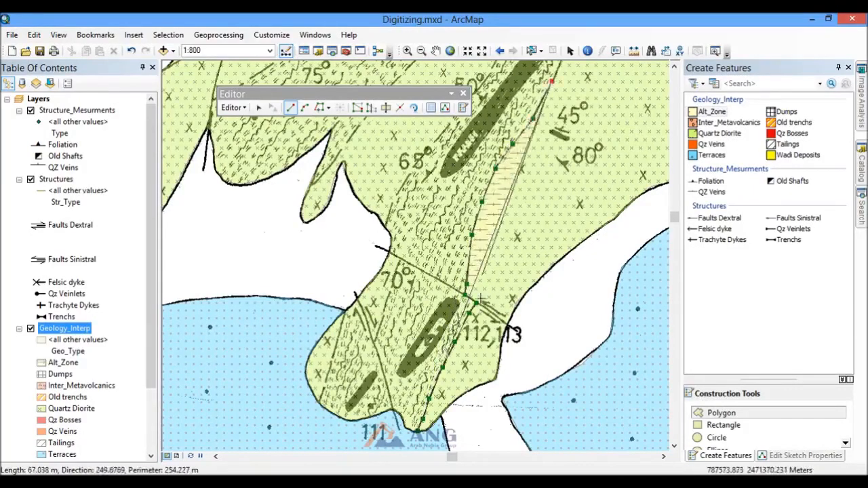
# Step: Trace the alteration zone's eastern boundary past stations 114, 115 and trench TR4 to near the northern end of the dark elongated body
pyautogui.scroll(-3, 530, 174)
pyautogui.scroll(2, 532, 167)
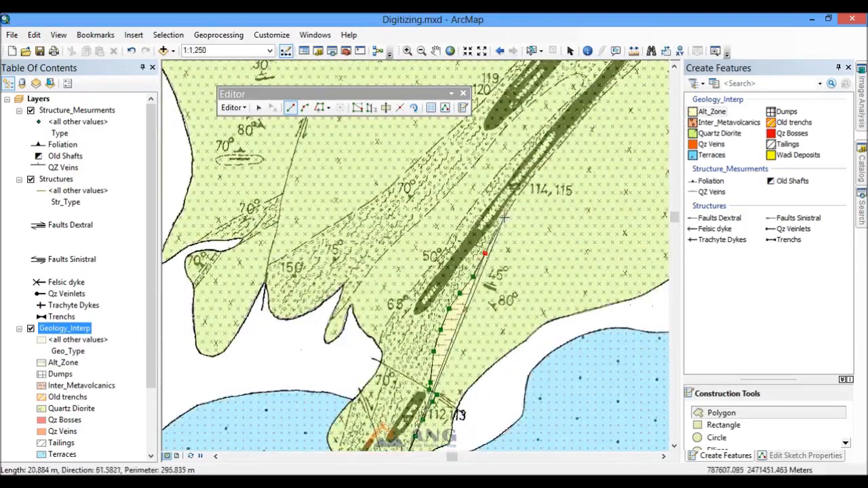
pyautogui.click(529, 179)
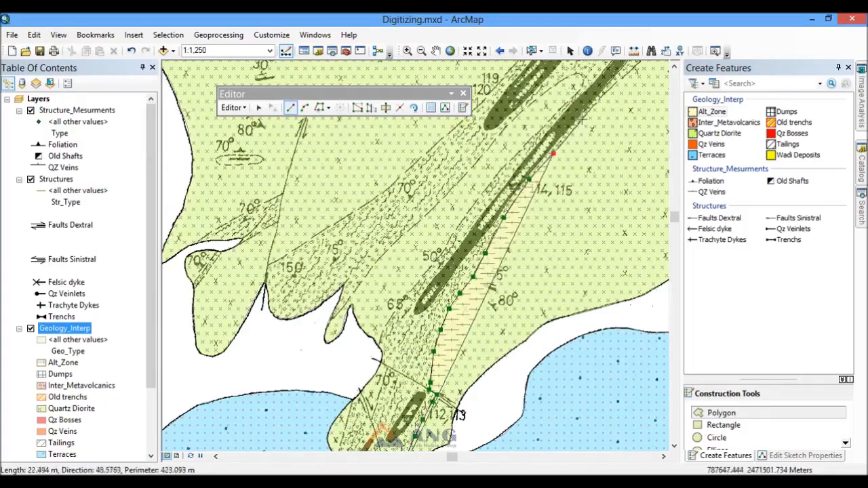
pyautogui.scroll(-4, 537, 227)
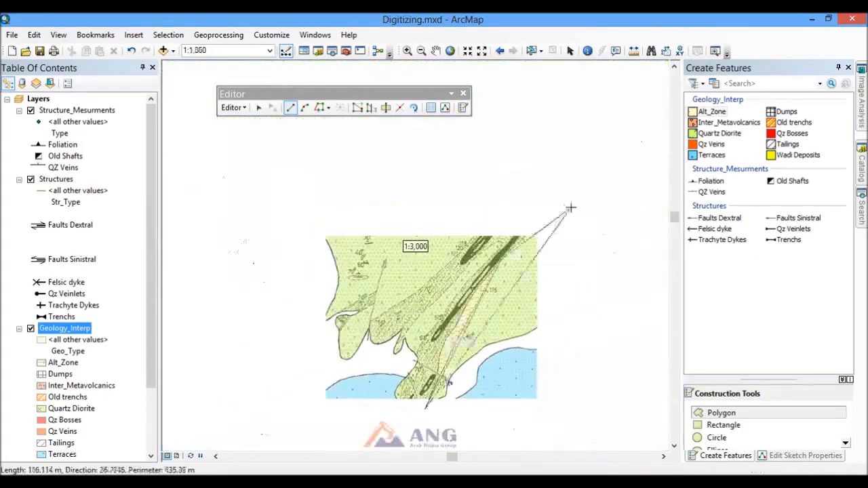
pyautogui.scroll(3, 533, 238)
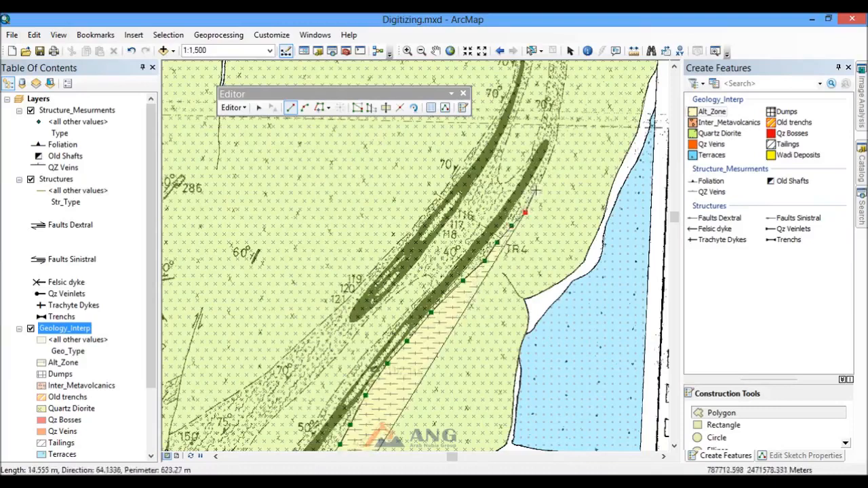
pyautogui.click(549, 160)
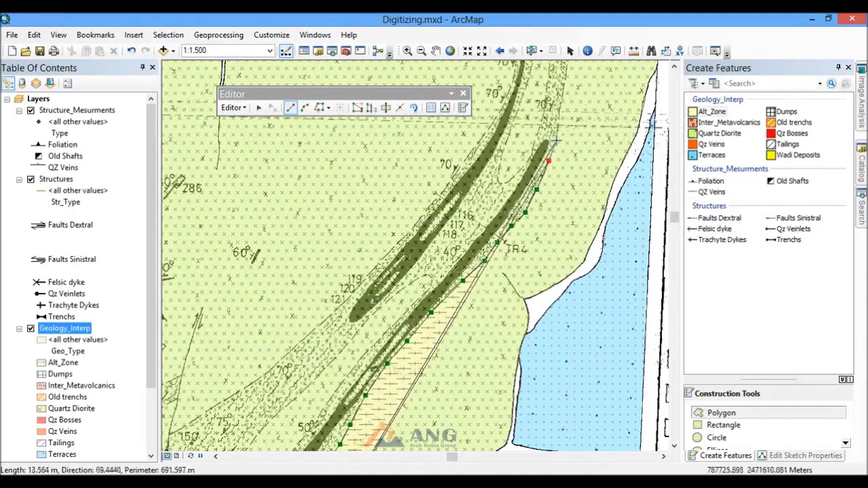
# Step: Extend the Alt_Zone polygon sketch north along the eastern branch's outer edge to the quartz diorite's northern boundary
pyautogui.scroll(-3, 559, 110)
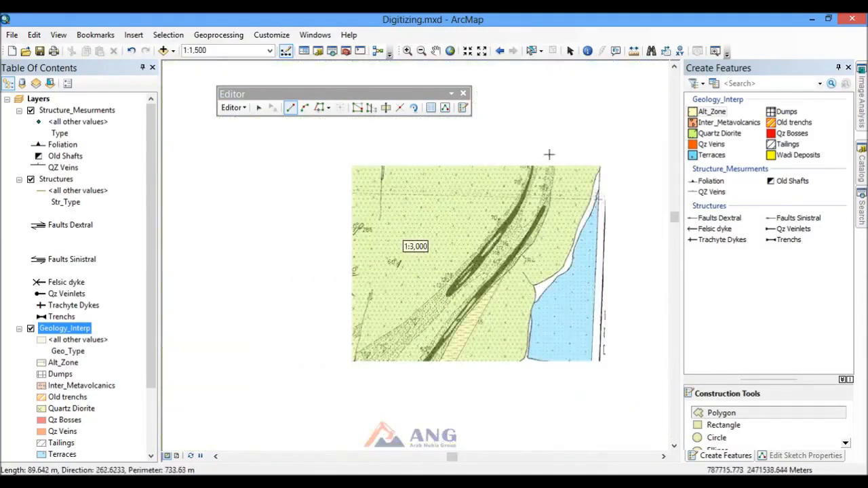
pyautogui.scroll(2, 575, 148)
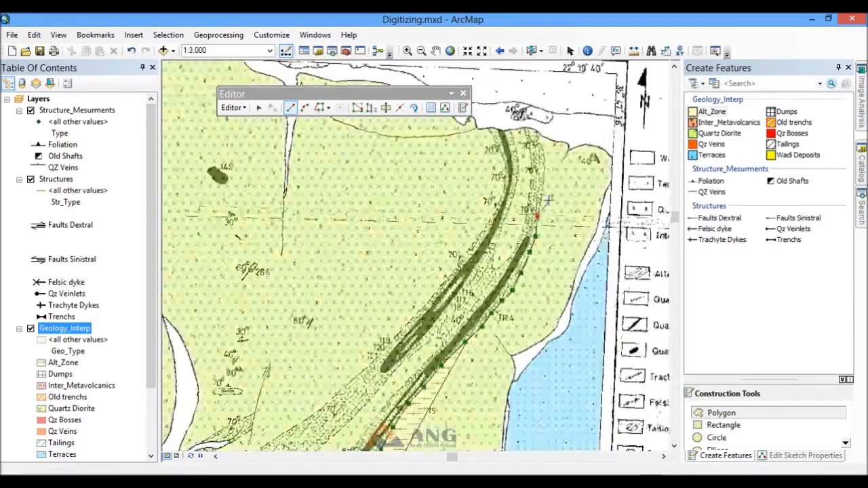
pyautogui.click(544, 175)
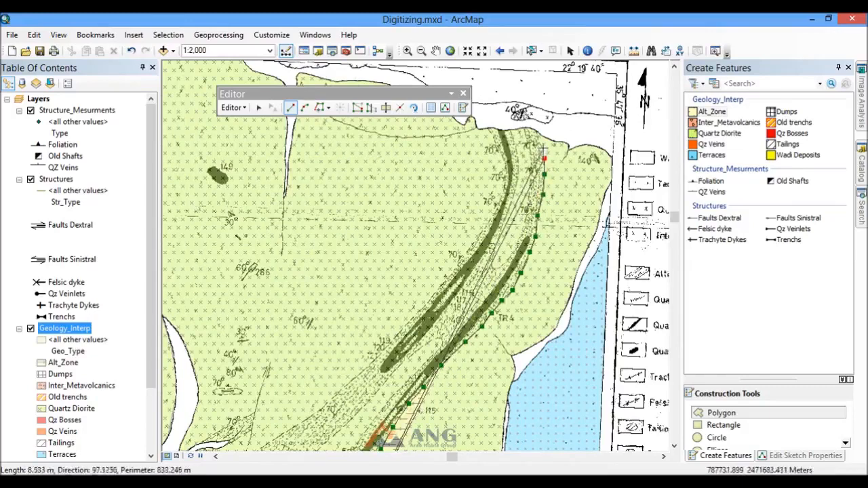
pyautogui.scroll(4, 539, 131)
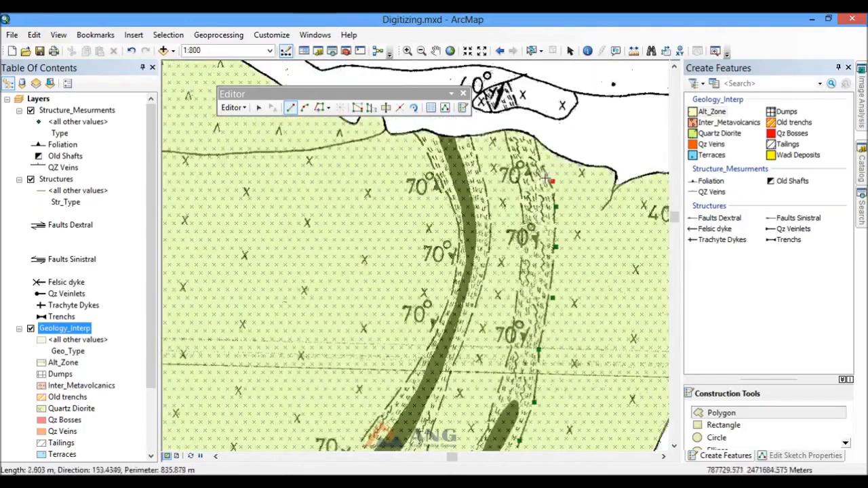
pyautogui.click(535, 139)
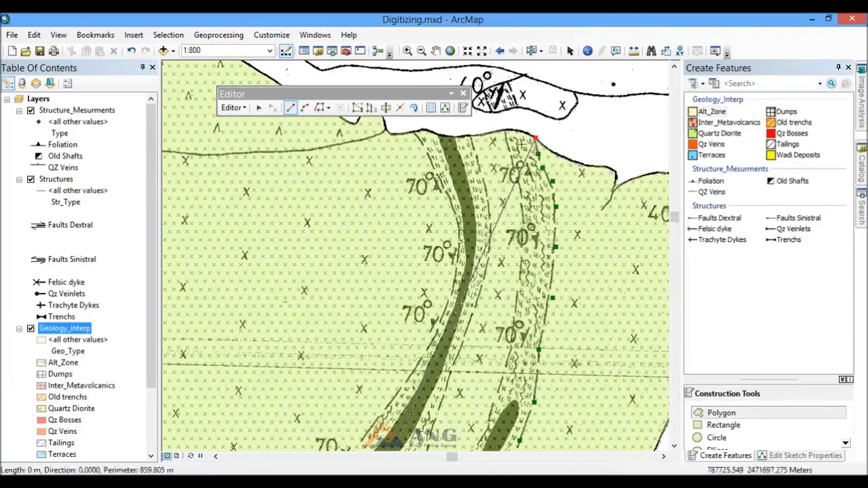
# Step: Trace the existing quartz diorite boundary across the northern end of the alteration zone's eastern branch
pyautogui.click(319, 108)
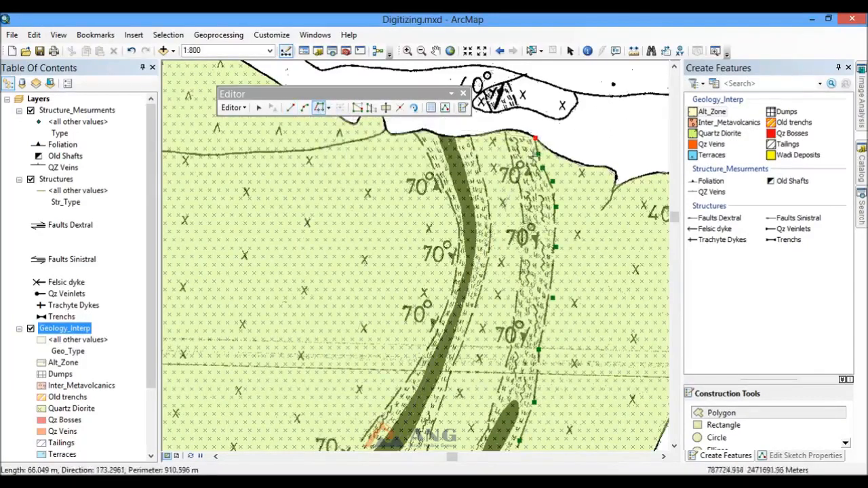
pyautogui.click(531, 136)
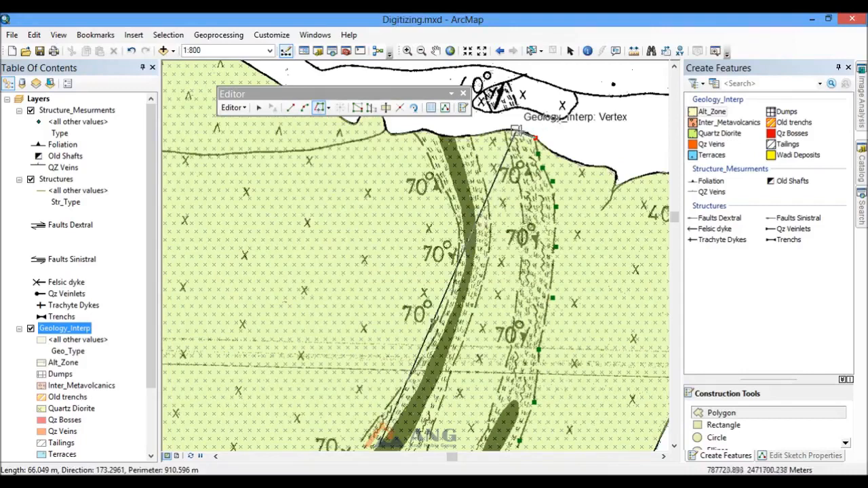
pyautogui.click(506, 129)
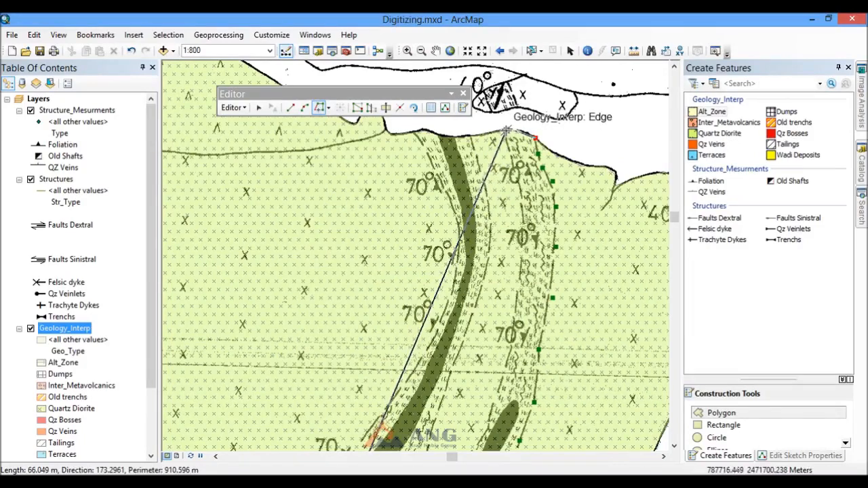
# Step: Digitize the eastern branch's inner edge with straight segments, southward from the northern boundary to near the dark vein's tip
pyautogui.click(291, 110)
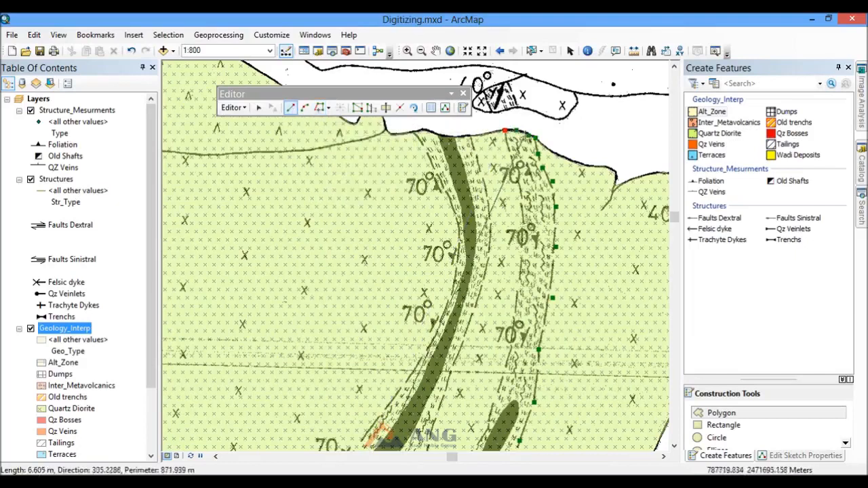
pyautogui.click(506, 144)
pyautogui.click(515, 167)
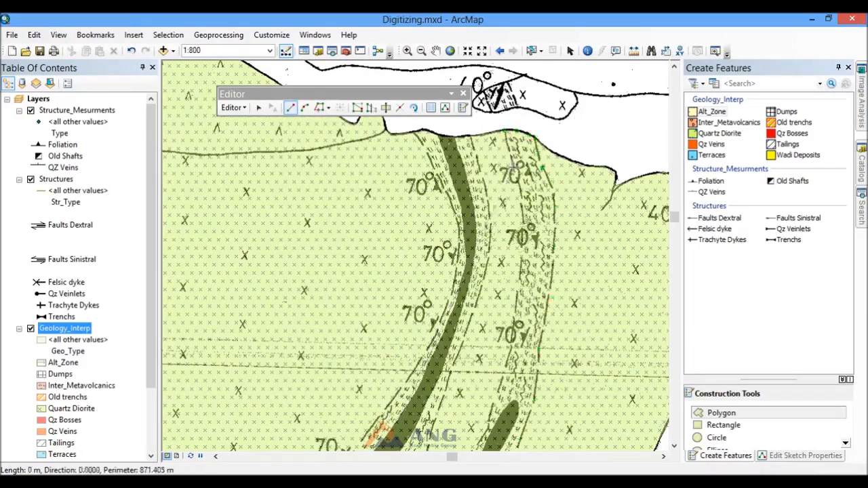
pyautogui.click(521, 196)
pyautogui.click(522, 215)
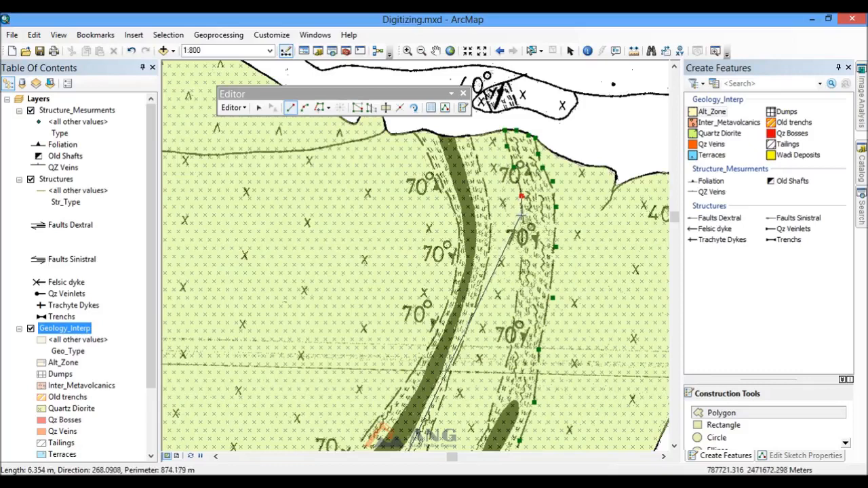
pyautogui.click(520, 245)
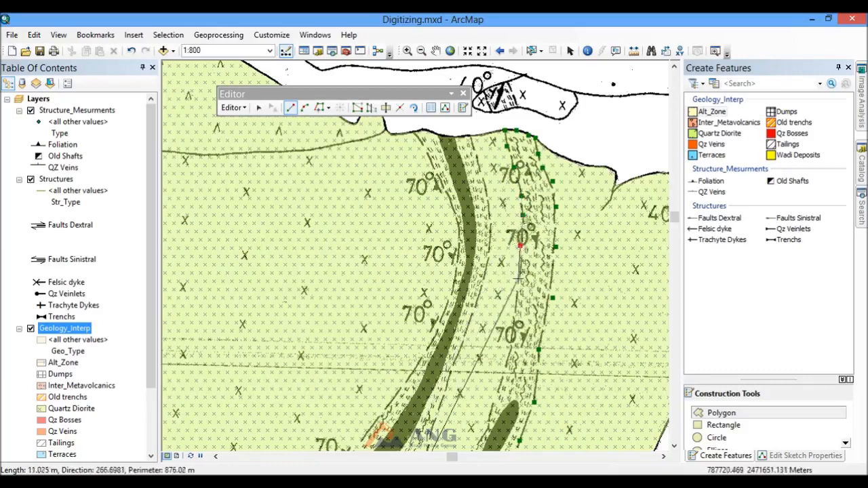
pyautogui.click(522, 272)
pyautogui.click(516, 305)
pyautogui.click(512, 333)
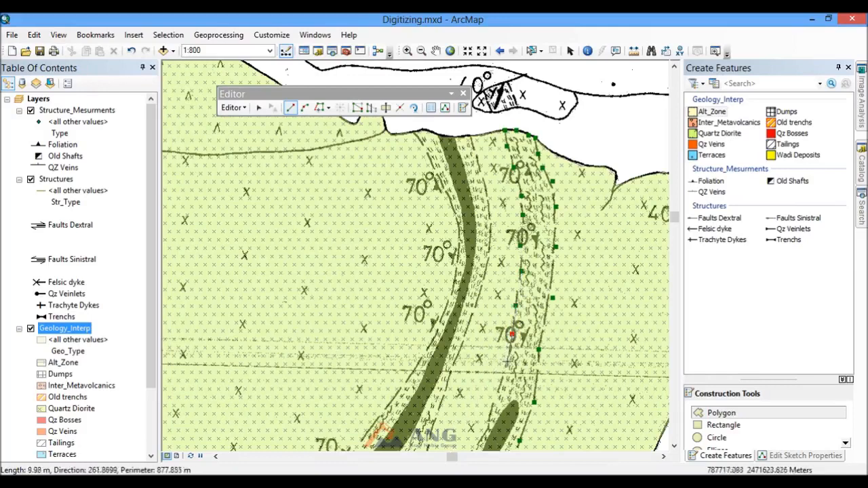
pyautogui.click(507, 363)
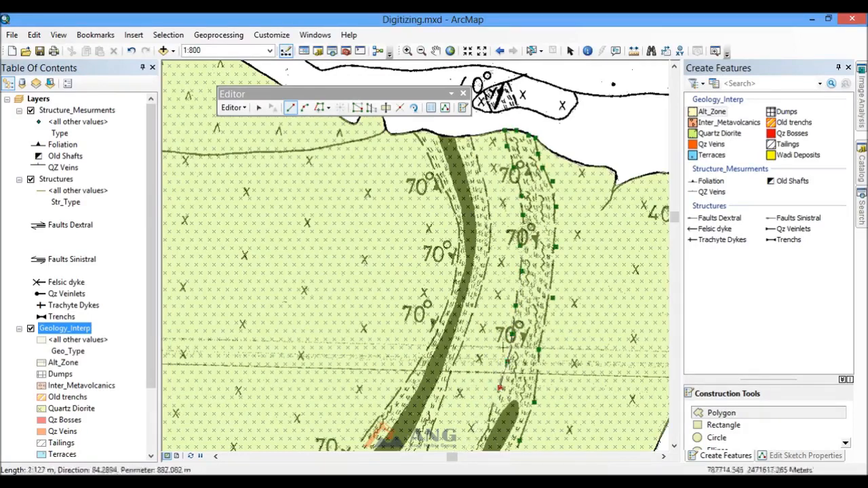
# Step: Continue the sketch past the dark vein's tip and around the southern end of the wedge between the two branches
pyautogui.scroll(3, 533, 244)
pyautogui.scroll(-2, 502, 253)
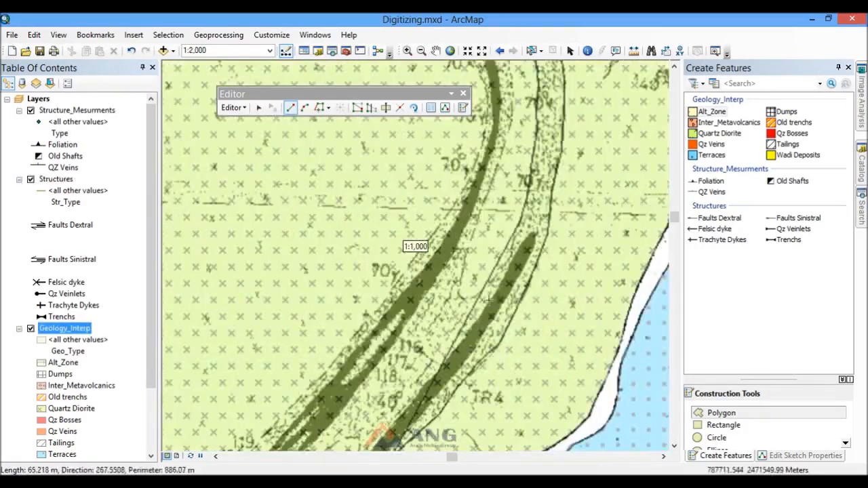
pyautogui.click(511, 244)
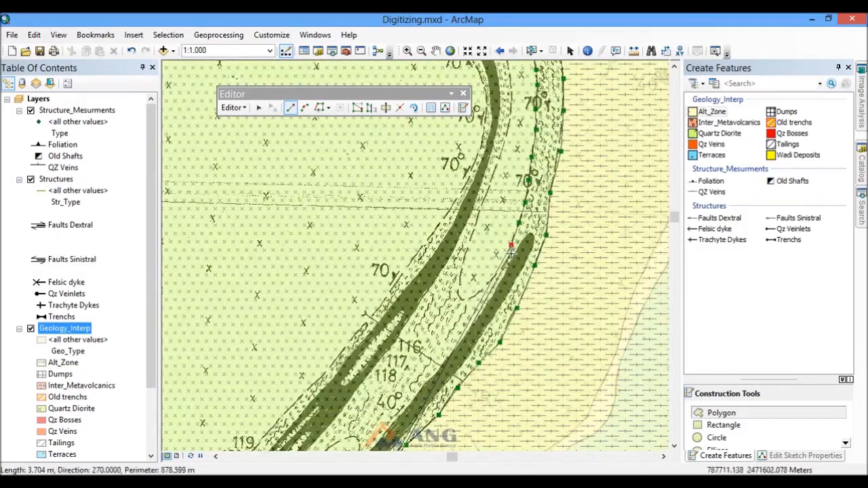
pyautogui.click(511, 255)
pyautogui.click(501, 269)
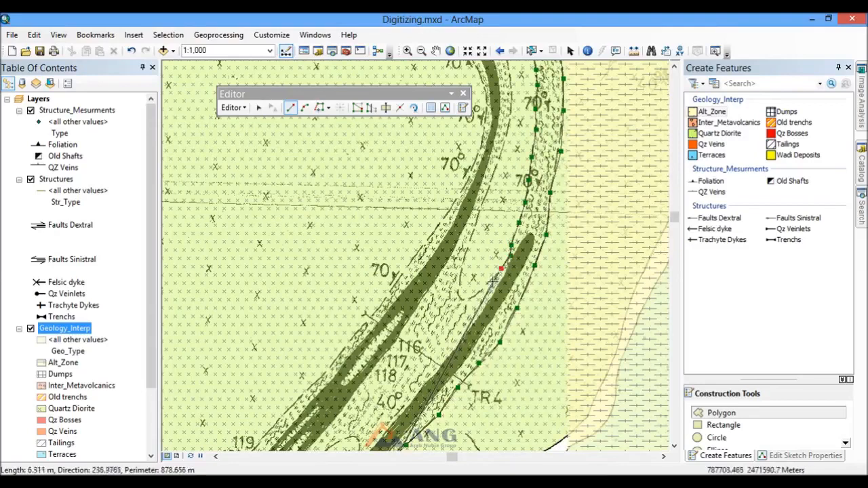
pyautogui.click(490, 282)
pyautogui.click(479, 292)
pyautogui.click(470, 299)
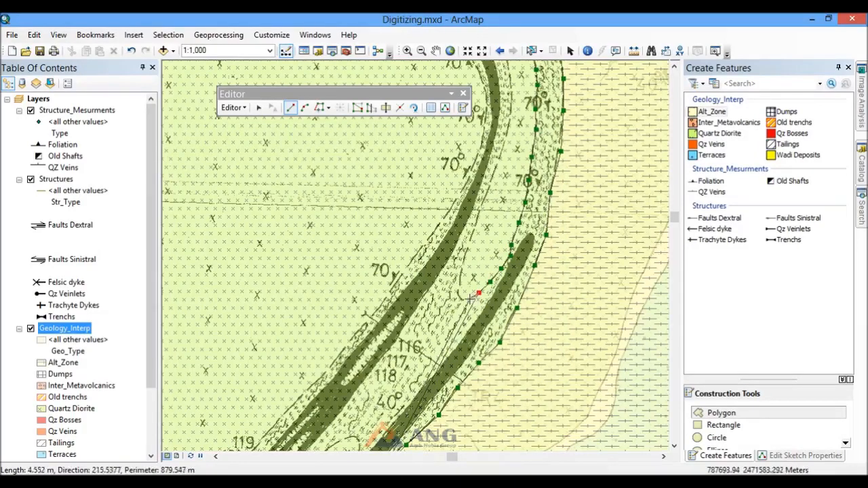
pyautogui.click(462, 301)
# Step: Digitize the western branch's eastern edge northward from the wedge's southern end to the quartz diorite's northern boundary
pyautogui.click(459, 294)
pyautogui.click(462, 274)
pyautogui.click(468, 248)
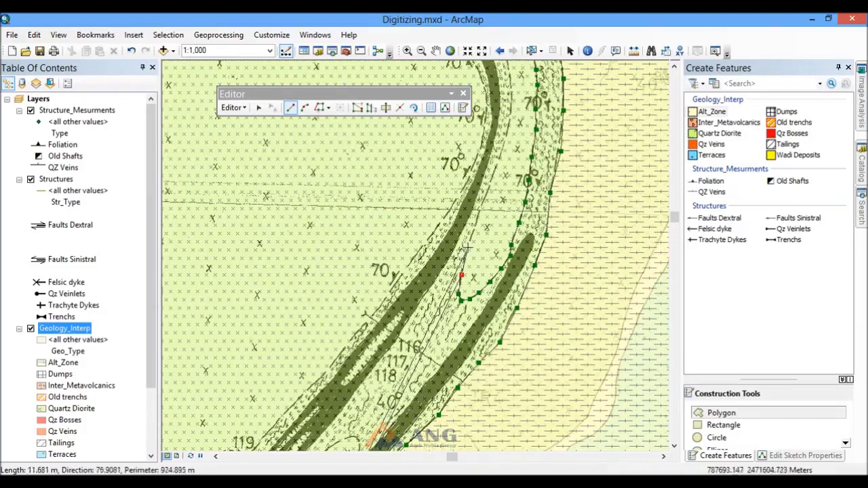
pyautogui.click(480, 213)
pyautogui.click(491, 178)
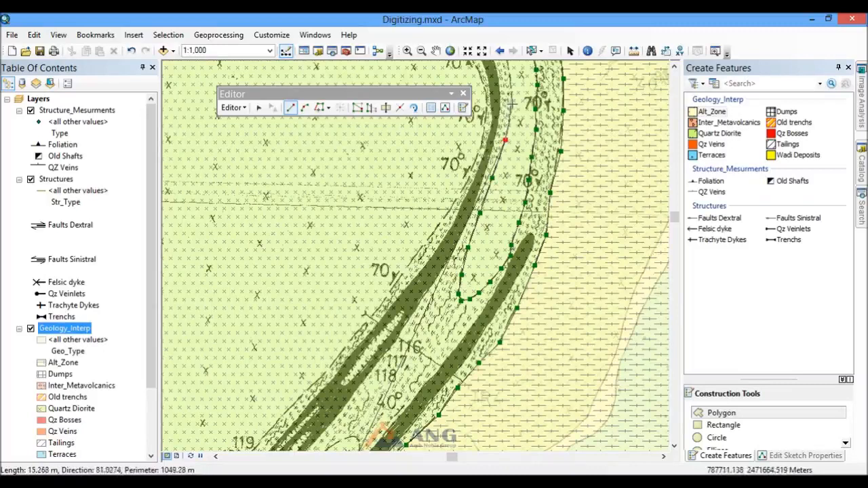
pyautogui.scroll(-2, 535, 316)
pyautogui.scroll(-1, 535, 317)
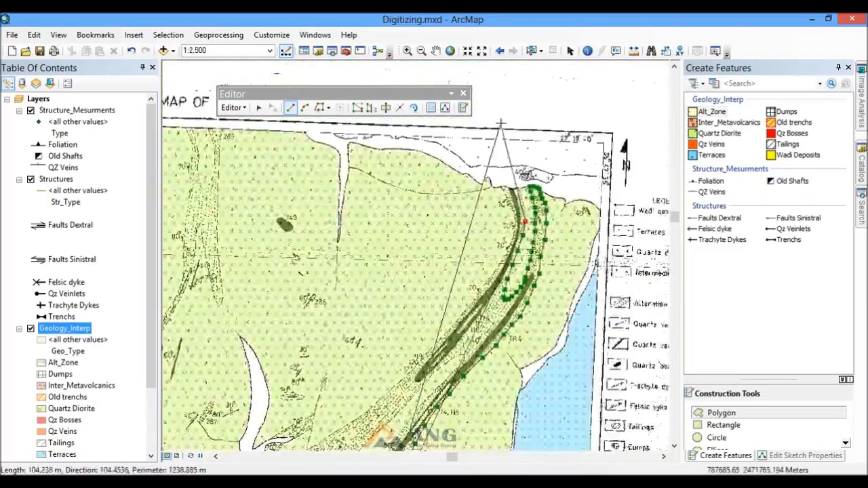
pyautogui.scroll(1, 518, 161)
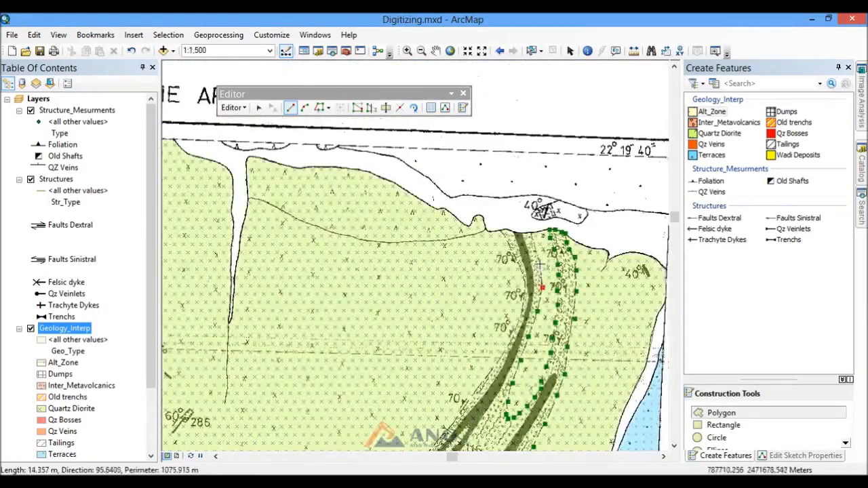
pyautogui.click(535, 246)
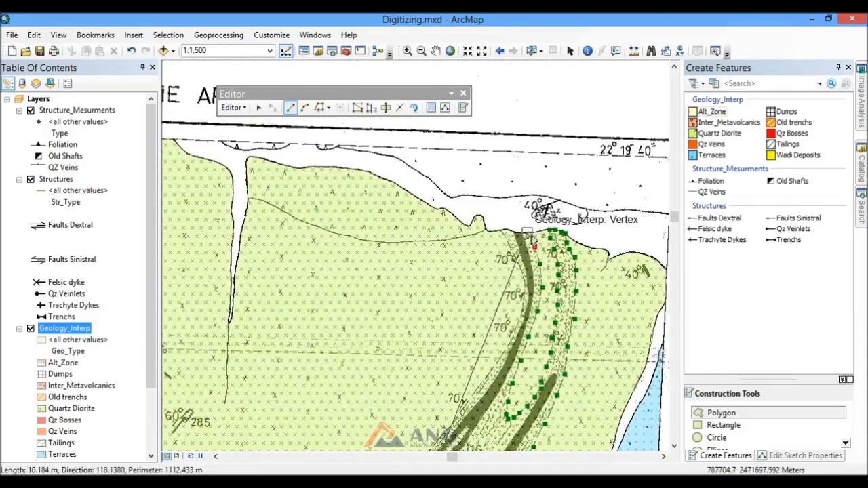
pyautogui.scroll(2, 533, 241)
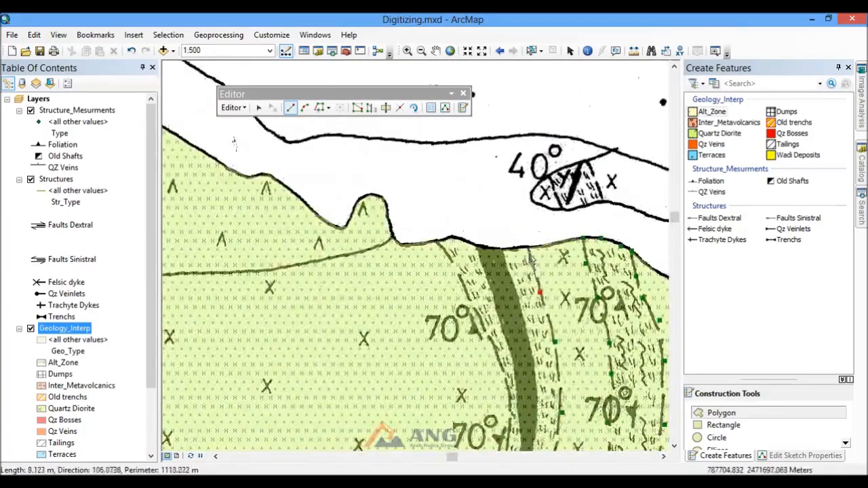
pyautogui.click(527, 247)
# Step: Trace the existing quartz diorite boundary westward across the northern end of the western branch
pyautogui.click(320, 109)
pyautogui.click(521, 245)
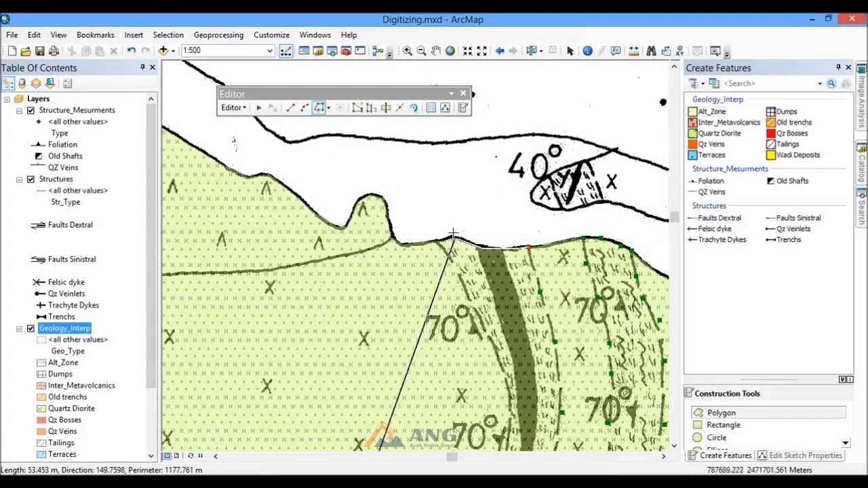
pyautogui.click(440, 238)
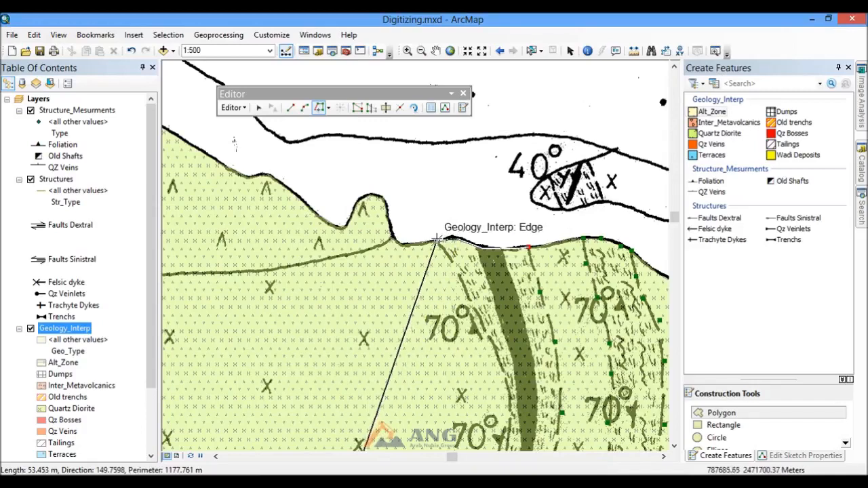
# Step: Digitize the western branch's outer edge with straight segments, southward from the northern boundary past the 70° dip labels
pyautogui.click(289, 114)
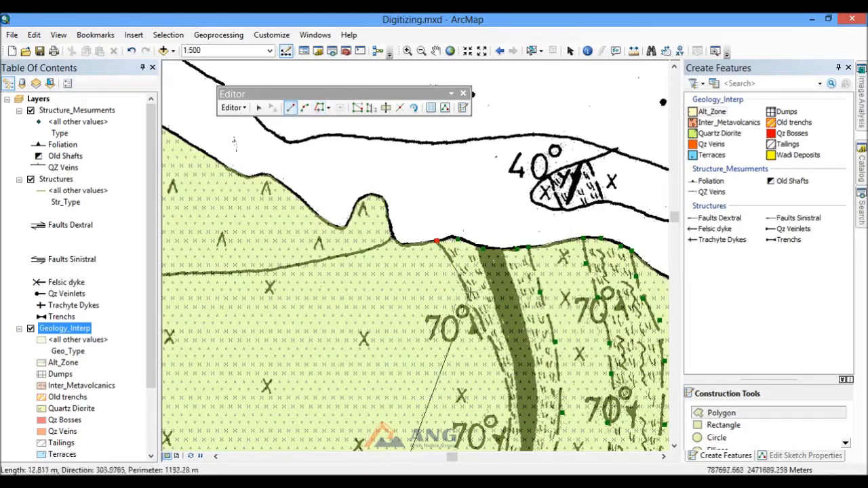
pyautogui.click(451, 259)
pyautogui.click(463, 288)
pyautogui.click(487, 337)
pyautogui.click(503, 372)
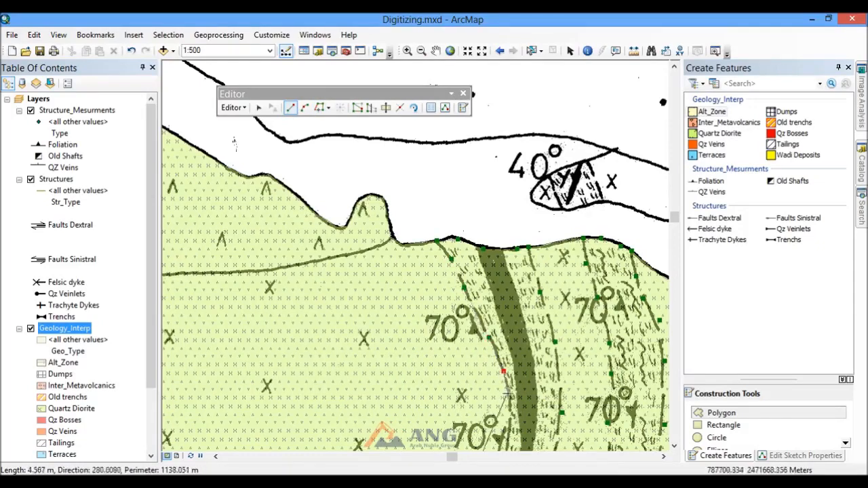
pyautogui.scroll(-2, 510, 397)
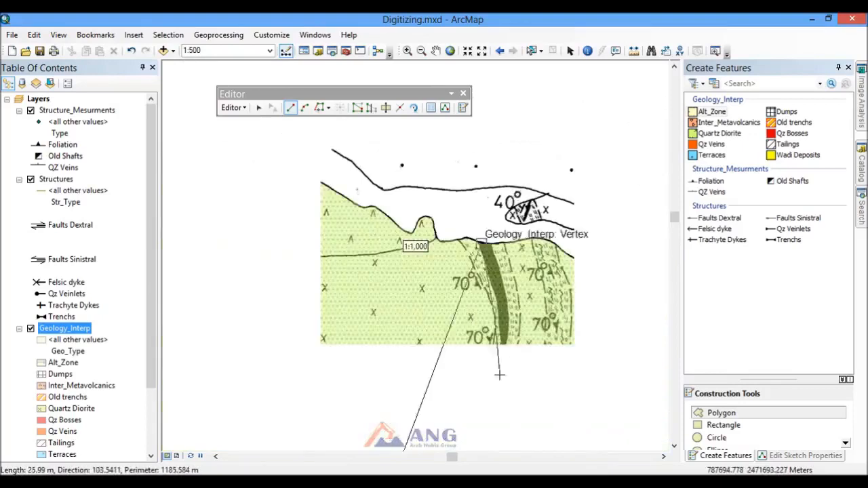
pyautogui.scroll(1, 493, 385)
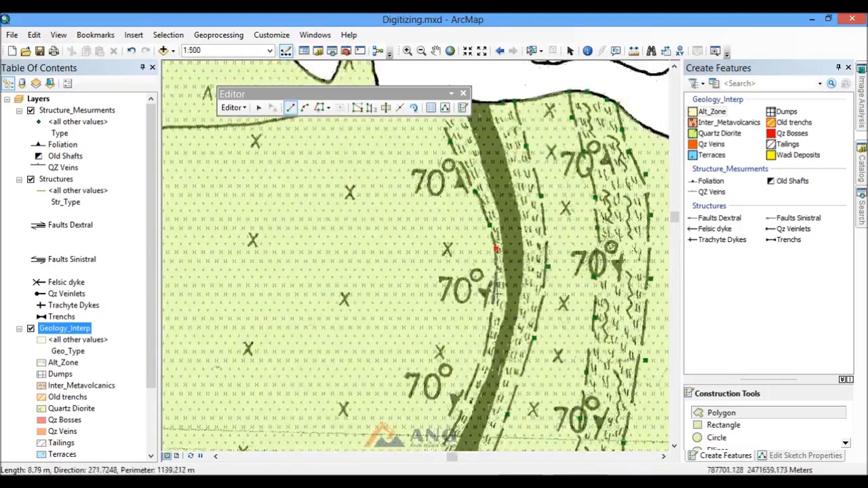
pyautogui.click(497, 289)
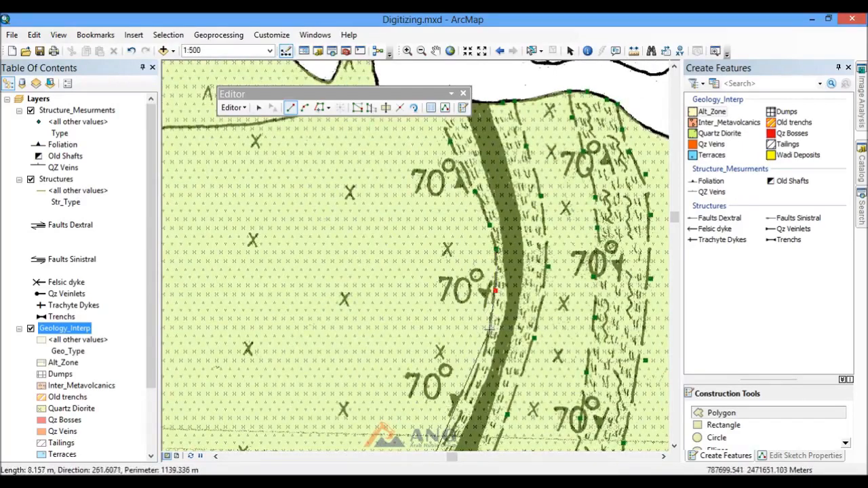
pyautogui.click(485, 353)
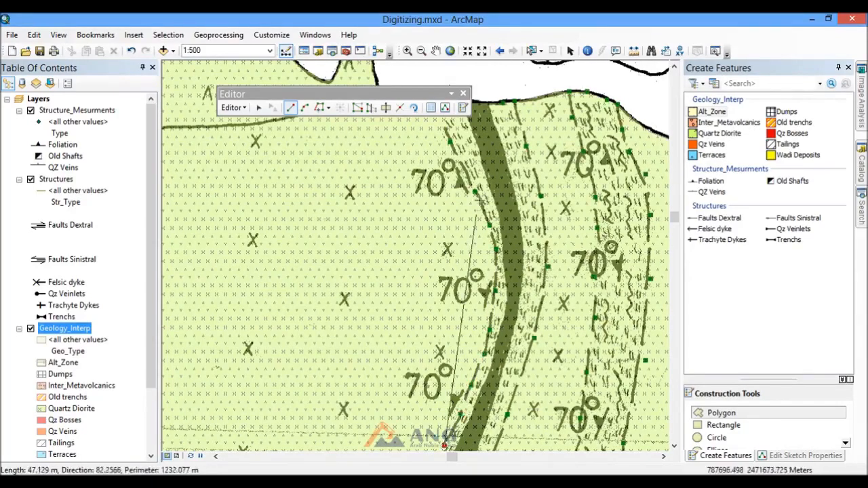
# Step: Continue the sketch along the western branch's outer edge, southwest past the next 70° dip label toward labels 119 to 121
pyautogui.scroll(-1, 474, 197)
pyautogui.scroll(-1, 513, 206)
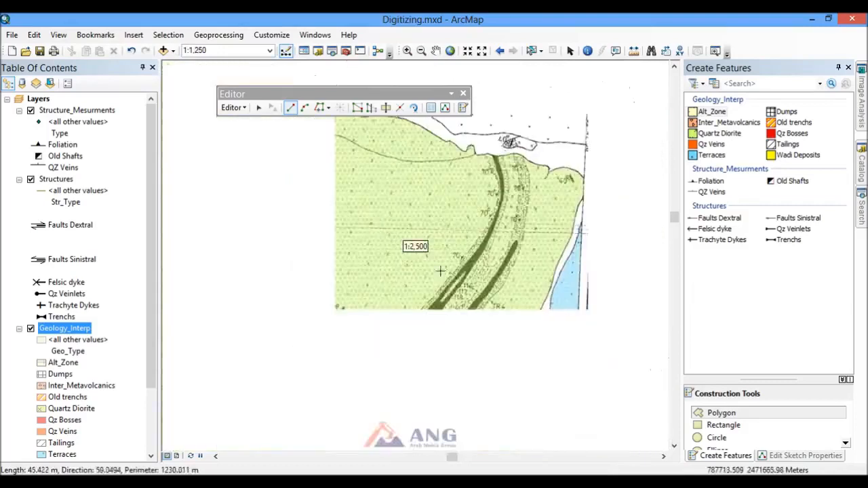
pyautogui.scroll(1, 467, 275)
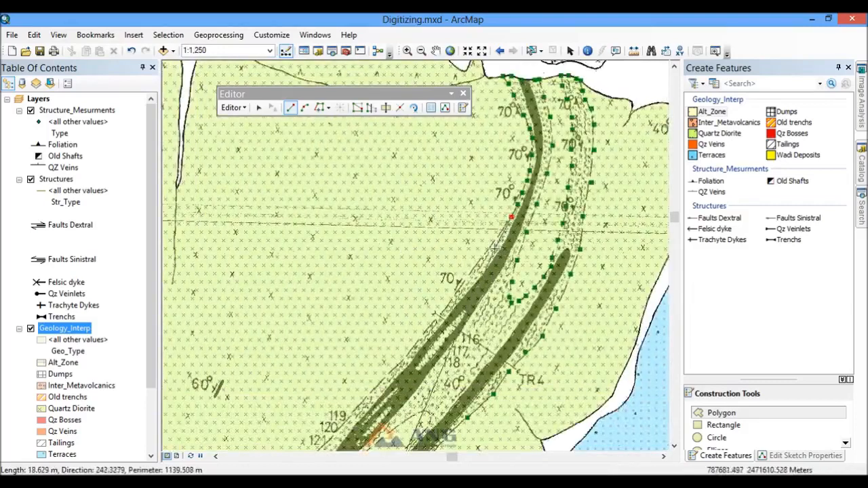
pyautogui.click(463, 281)
pyautogui.click(442, 311)
pyautogui.click(418, 339)
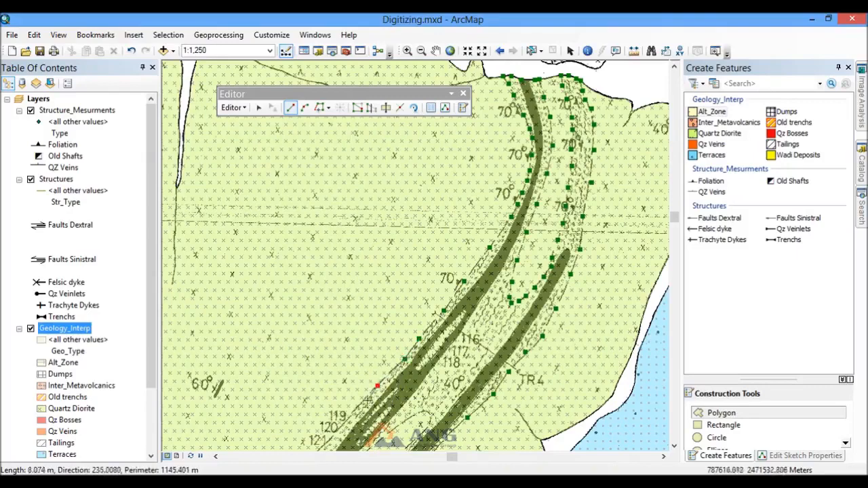
# Step: Extend the outer edge southwest with straight segments from label 121 past the dark vein's end to the 70° dip label
pyautogui.scroll(2, 524, 137)
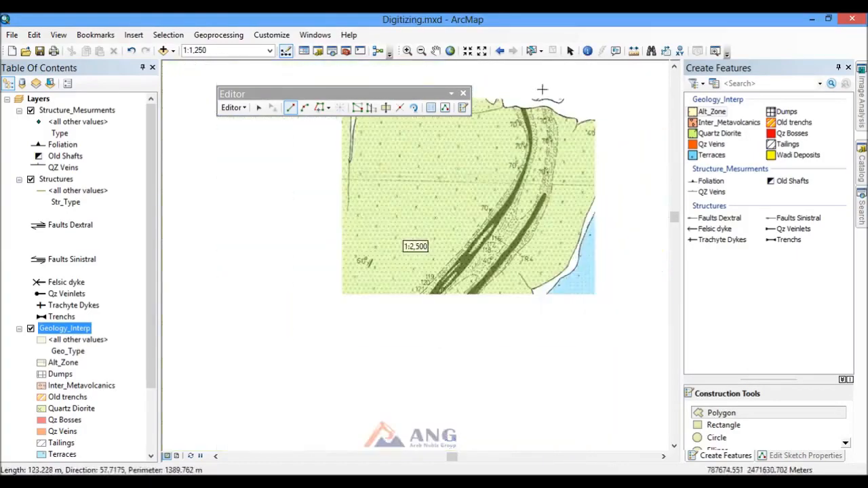
pyautogui.scroll(-3, 458, 248)
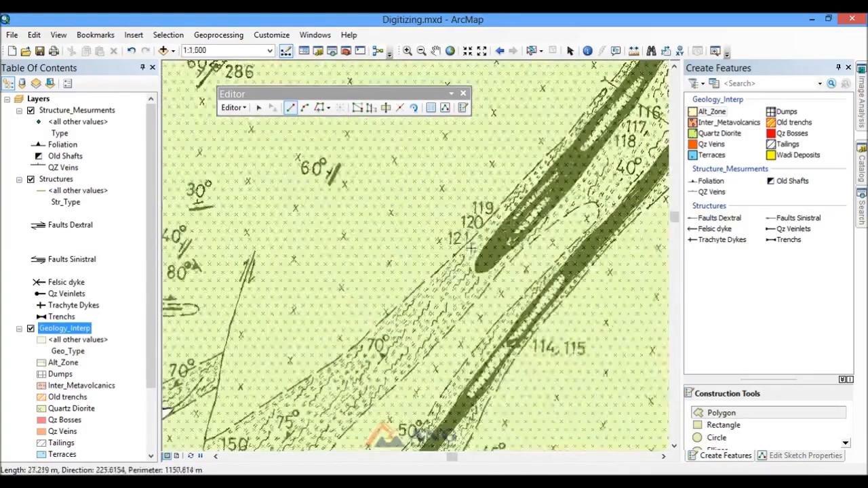
pyautogui.click(473, 238)
pyautogui.click(429, 279)
pyautogui.click(390, 315)
pyautogui.click(359, 345)
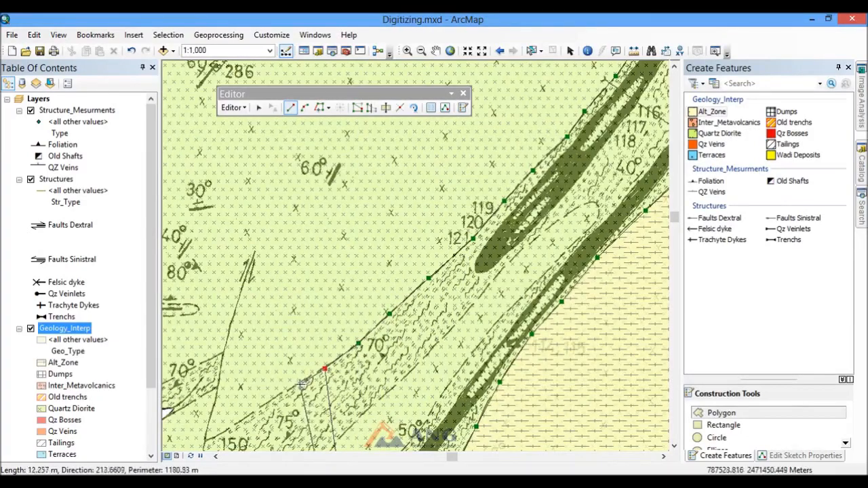
# Step: Digitize the outer edge past the 75° dip label to the fault beside label 150, and down to the white notch's tip
pyautogui.scroll(3, 443, 195)
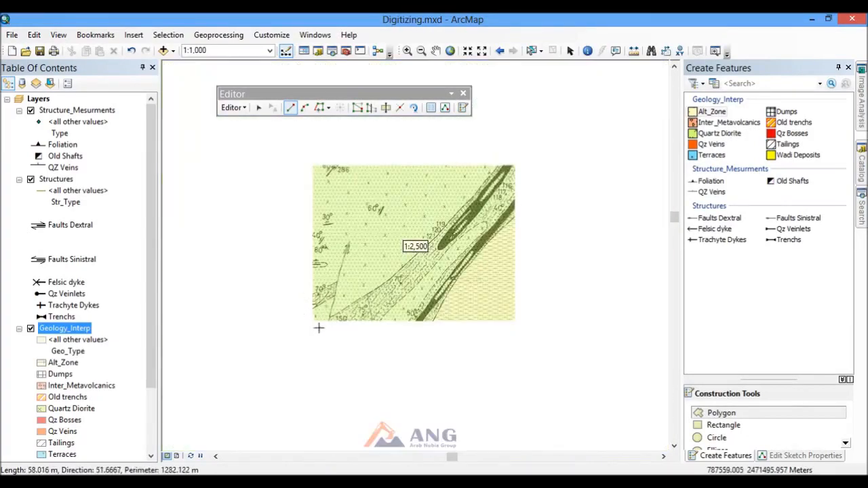
pyautogui.scroll(-2, 379, 276)
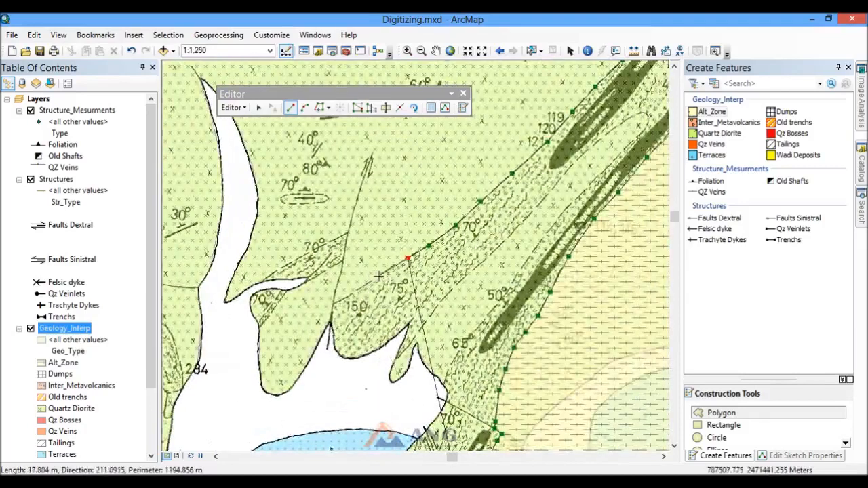
pyautogui.click(378, 276)
pyautogui.click(350, 295)
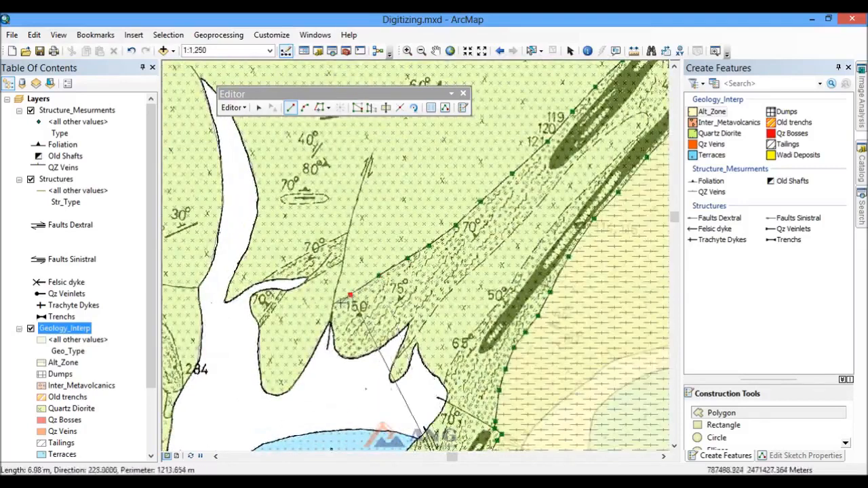
pyautogui.click(335, 305)
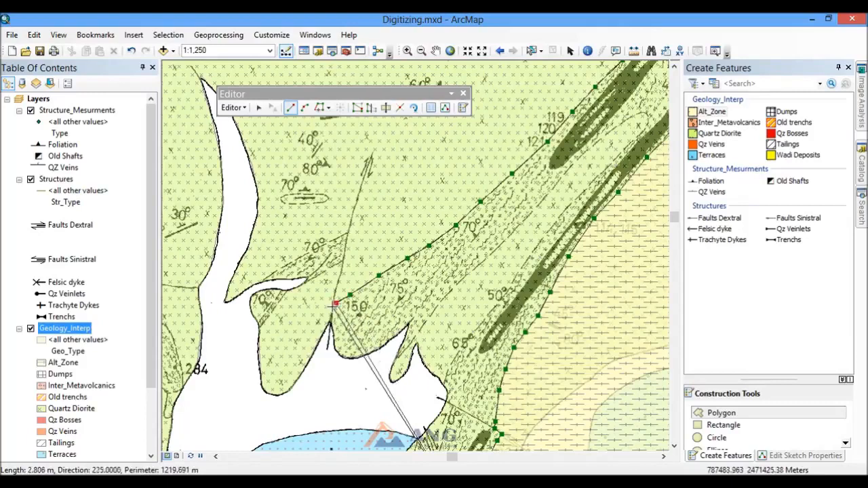
pyautogui.scroll(-3, 334, 306)
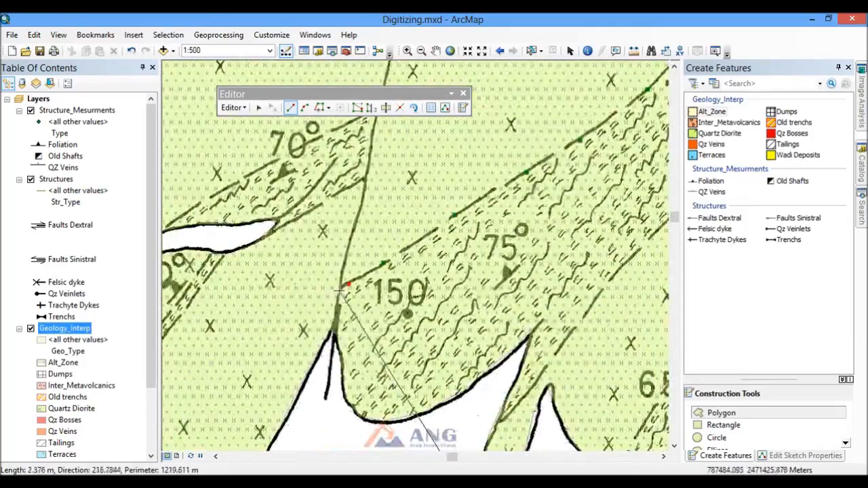
pyautogui.click(335, 322)
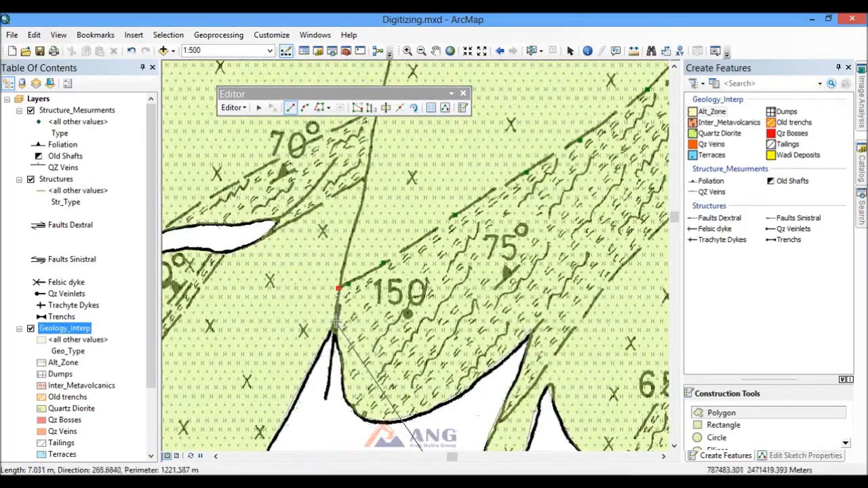
# Step: Trace the existing quartz diorite boundary around the lobe below label 150 to the western side of the narrow neighbouring lobe
pyautogui.click(321, 108)
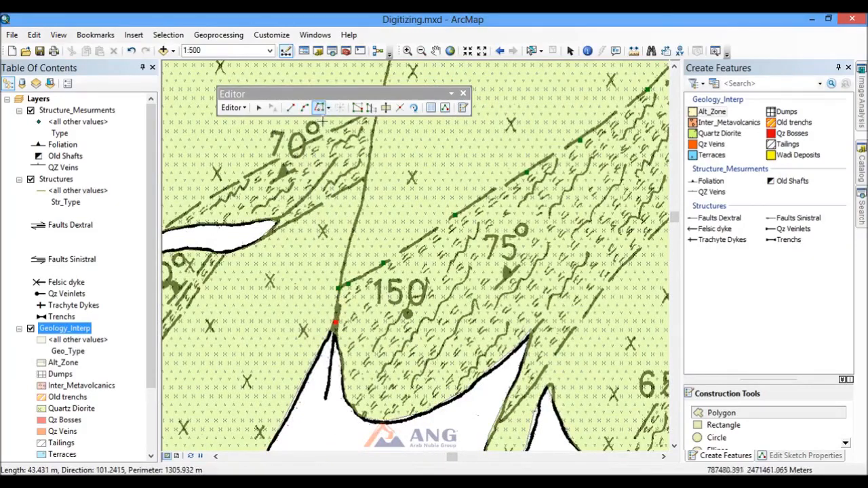
pyautogui.click(335, 324)
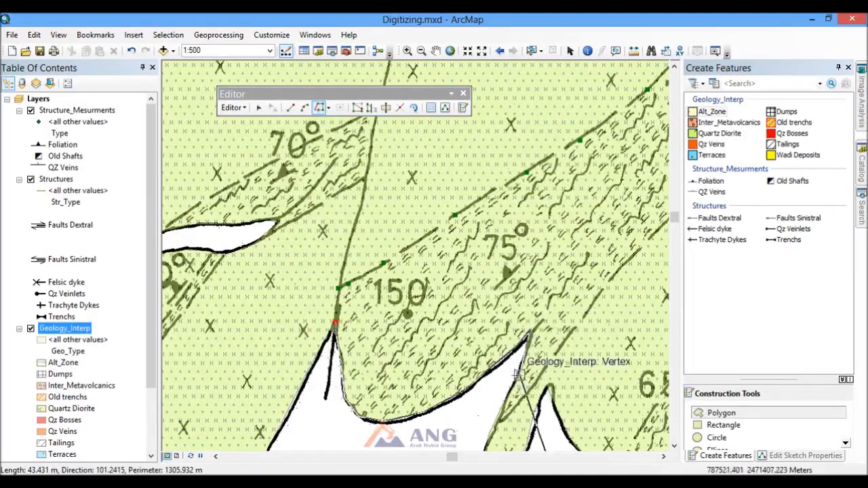
pyautogui.scroll(2, 517, 373)
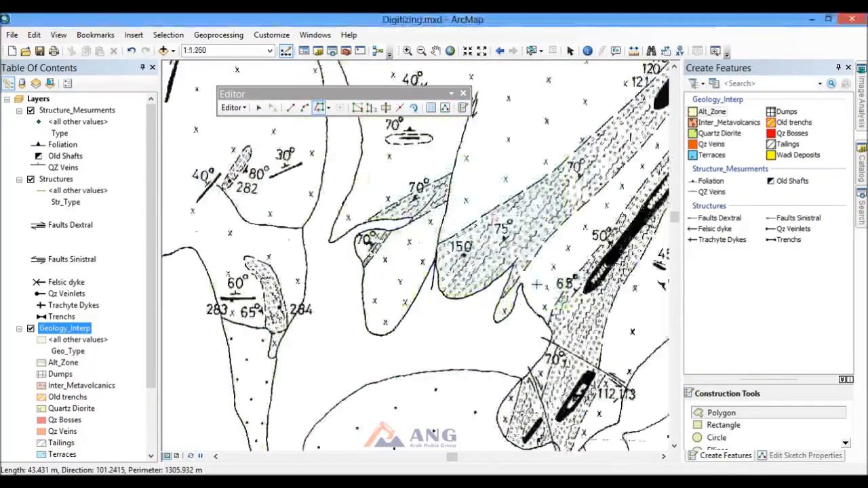
pyautogui.scroll(-2, 536, 285)
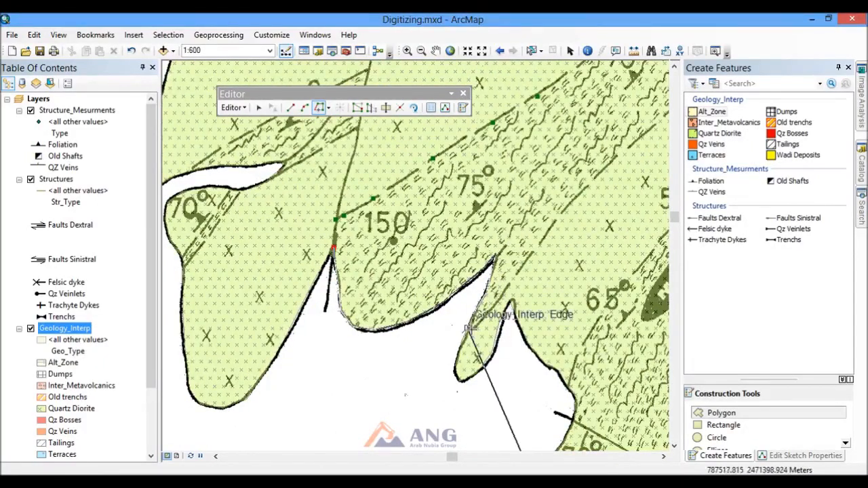
pyautogui.click(469, 329)
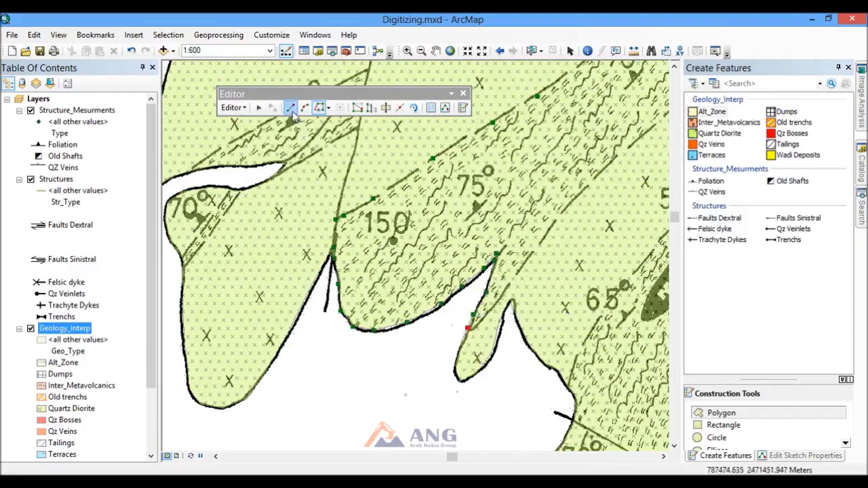
# Step: Digitize the zone's southeastern edge with straight segments, northeast from the narrow lobe past the 75° dip label
pyautogui.scroll(-1, 475, 330)
pyautogui.scroll(-1, 488, 331)
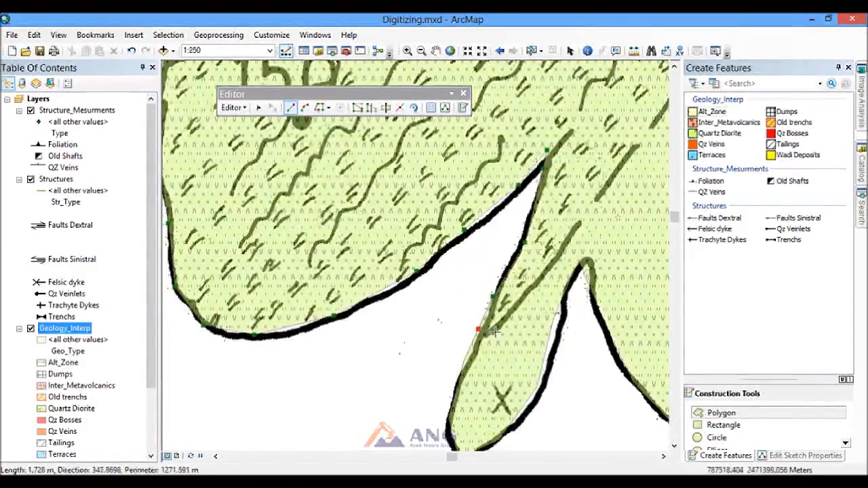
pyautogui.click(508, 304)
pyautogui.click(558, 254)
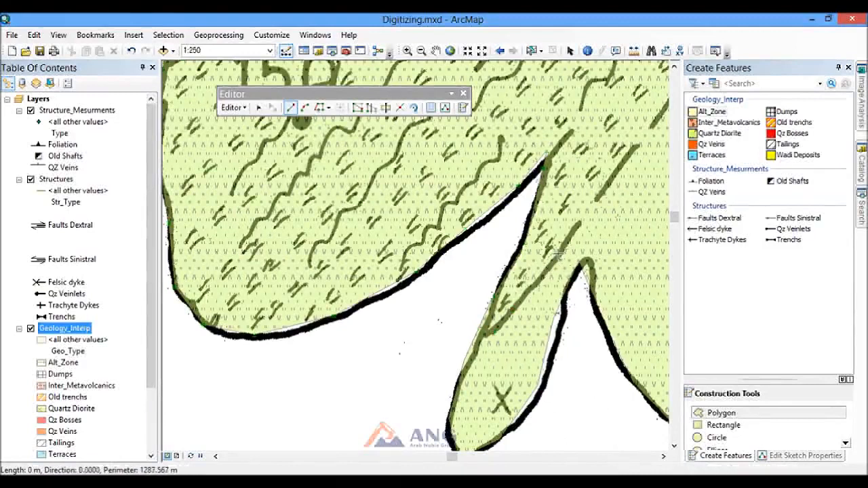
pyautogui.scroll(2, 281, 402)
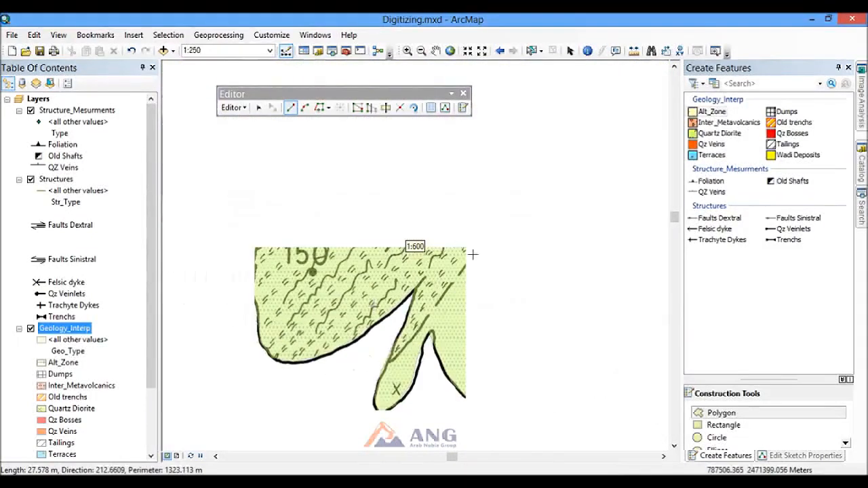
pyautogui.click(465, 267)
pyautogui.click(488, 235)
pyautogui.click(520, 199)
pyautogui.click(557, 171)
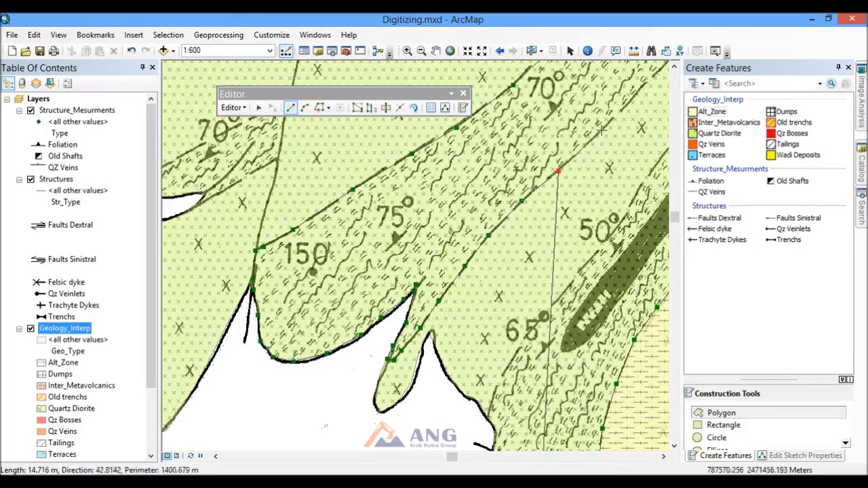
# Step: Continue the southeastern edge northeast past the 70° dip label and along the lower side of the dark vein's southern end
pyautogui.scroll(2, 308, 362)
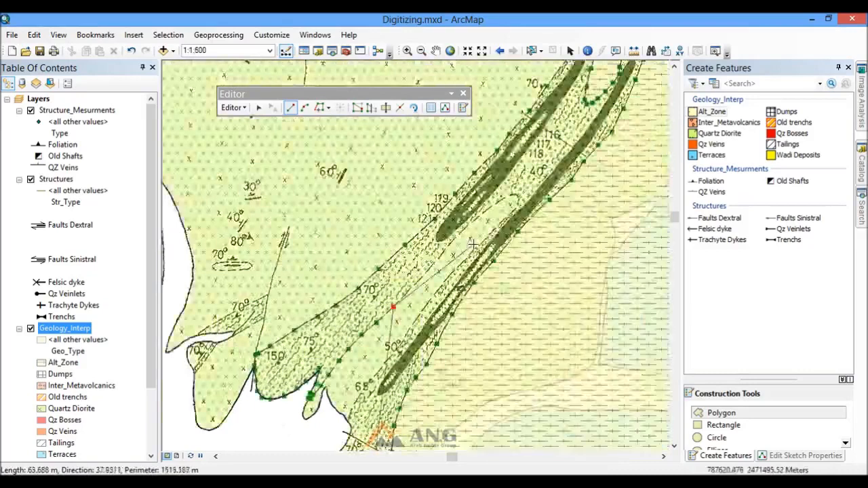
pyautogui.scroll(-2, 388, 295)
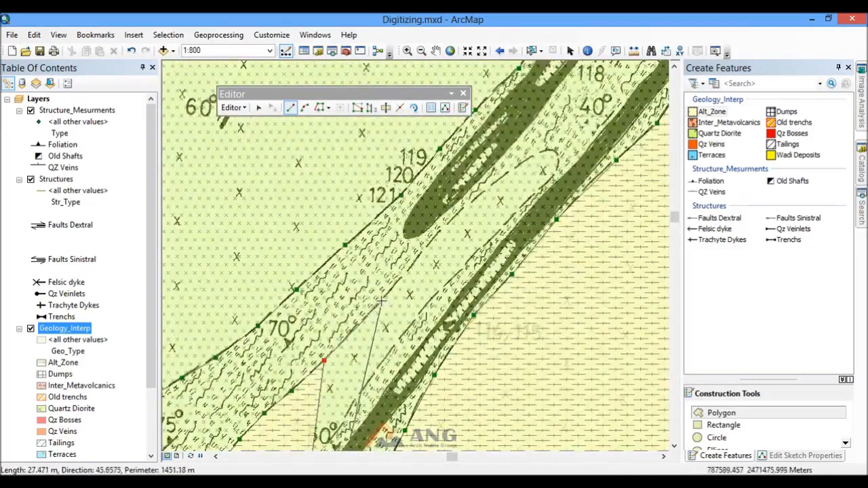
pyautogui.click(380, 301)
pyautogui.click(452, 218)
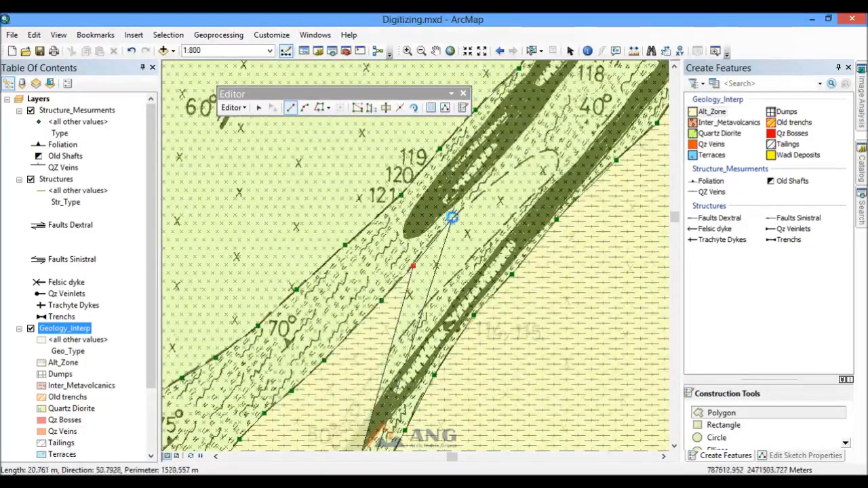
pyautogui.click(484, 192)
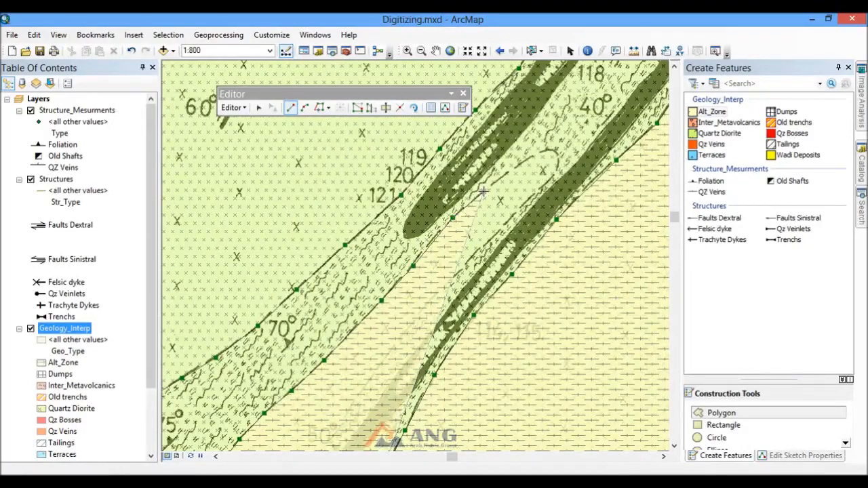
# Step: Digitize around the rounded northern tip of the unaltered wedge below the 40° dip label
pyautogui.click(530, 157)
pyautogui.click(545, 149)
pyautogui.click(558, 151)
pyautogui.click(558, 161)
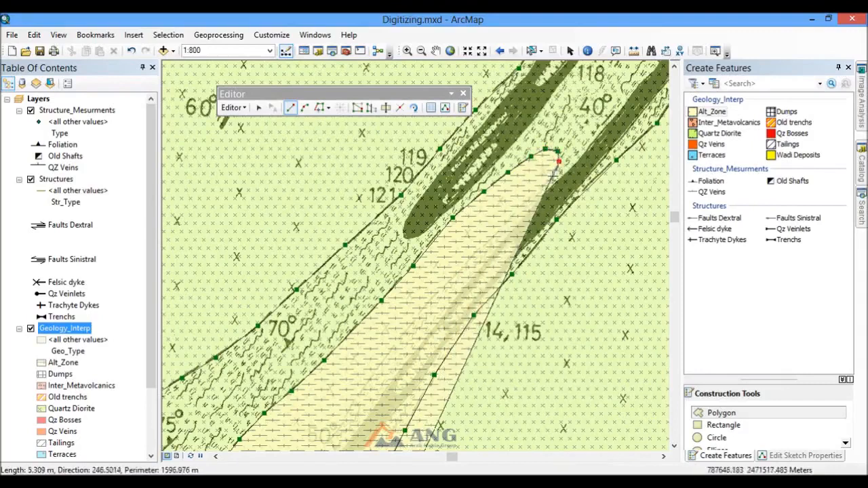
# Step: Digitize the wedge's eastern edge southwest from its rounded tip, alongside the dark vein near label 114, 115
pyautogui.click(532, 197)
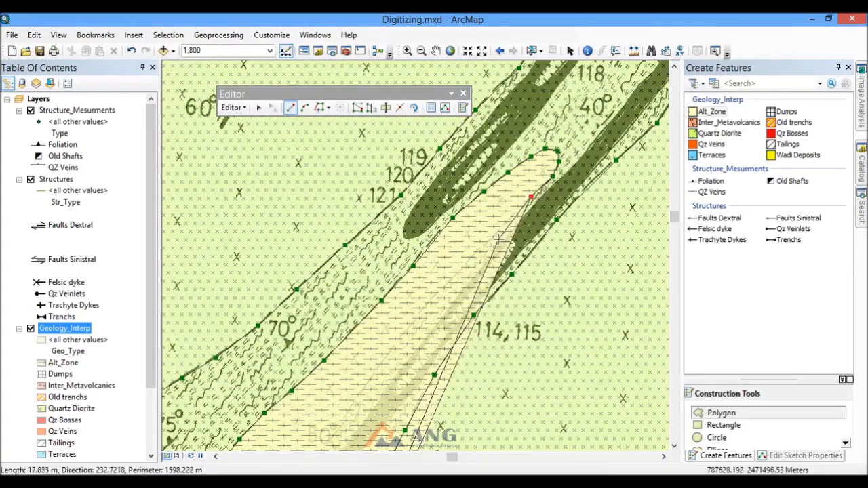
pyautogui.click(502, 228)
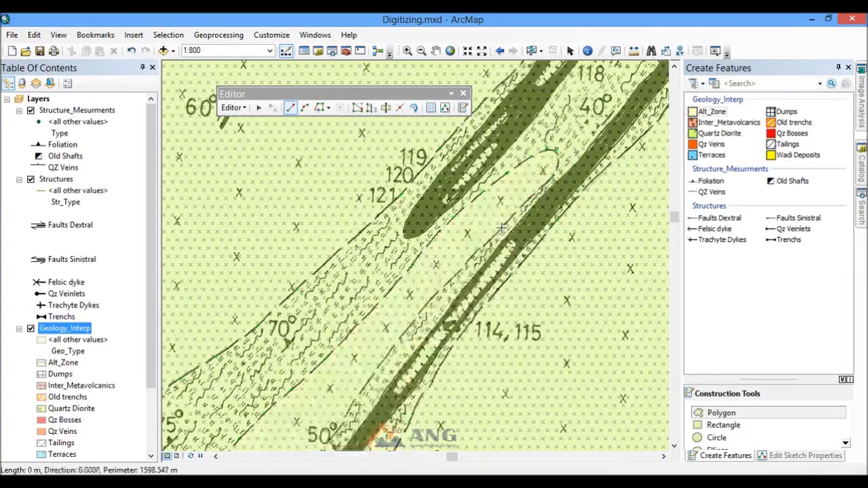
pyautogui.click(466, 260)
pyautogui.click(429, 300)
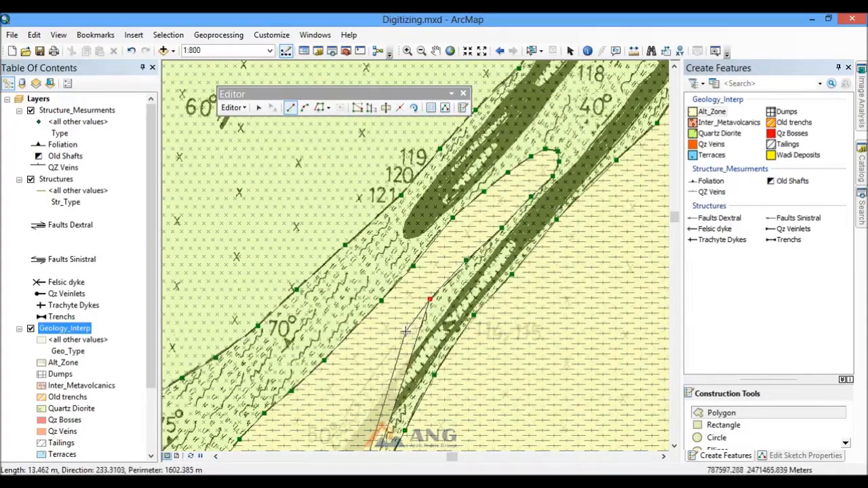
pyautogui.click(405, 332)
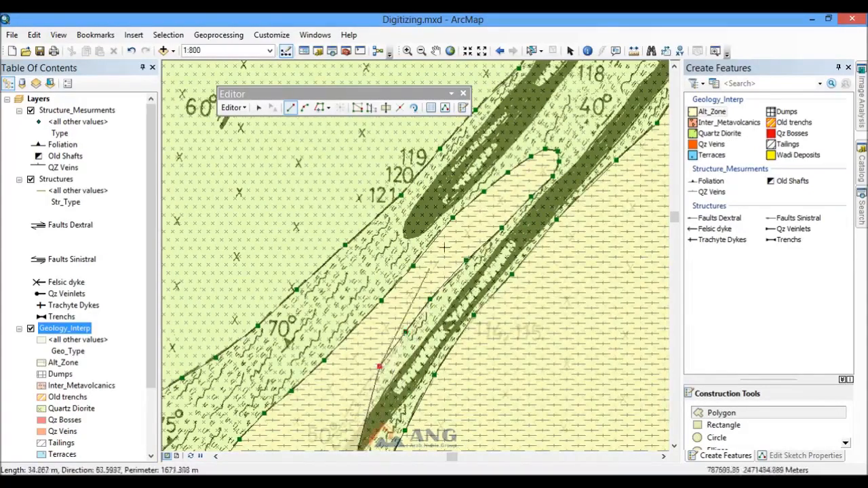
# Step: Continue the edge southwest past the 50° and 65° dip labels toward the quartz diorite boundary above the fault line
pyautogui.scroll(3, 380, 367)
pyautogui.scroll(-3, 383, 358)
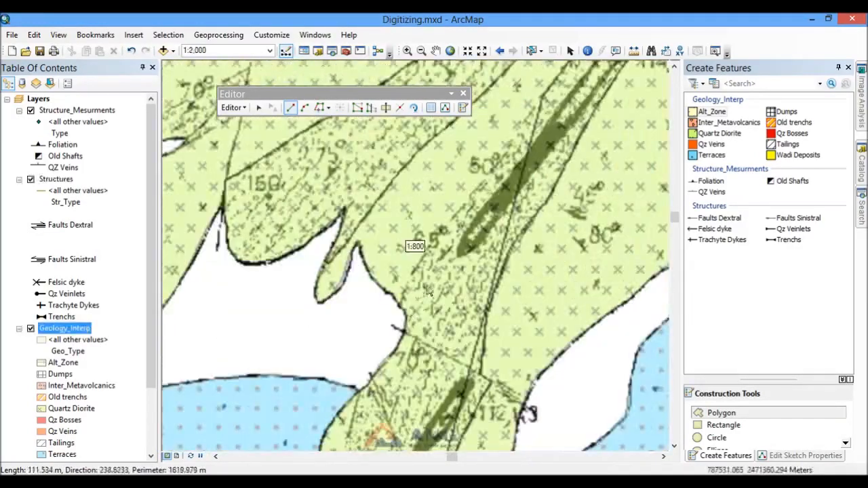
pyautogui.click(526, 121)
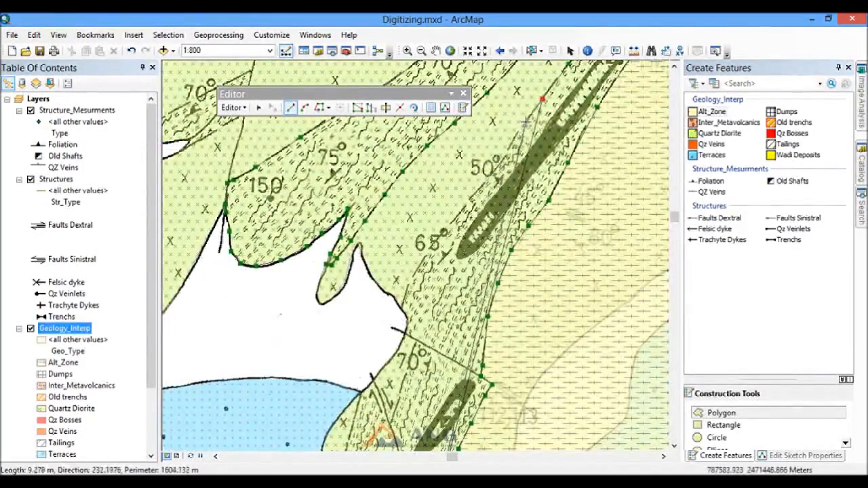
pyautogui.click(510, 144)
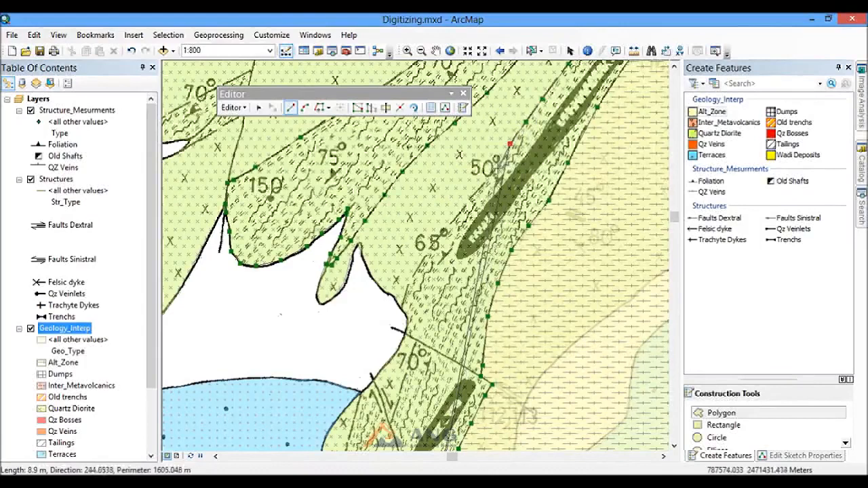
pyautogui.click(471, 199)
pyautogui.click(455, 218)
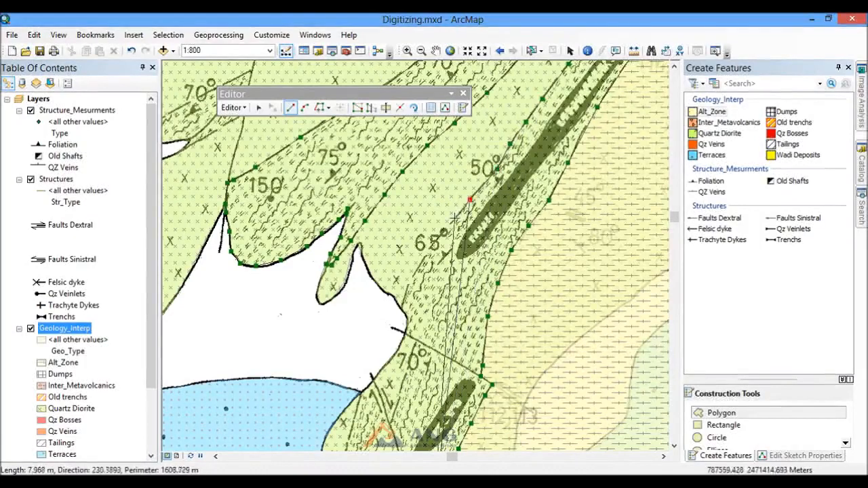
pyautogui.click(405, 286)
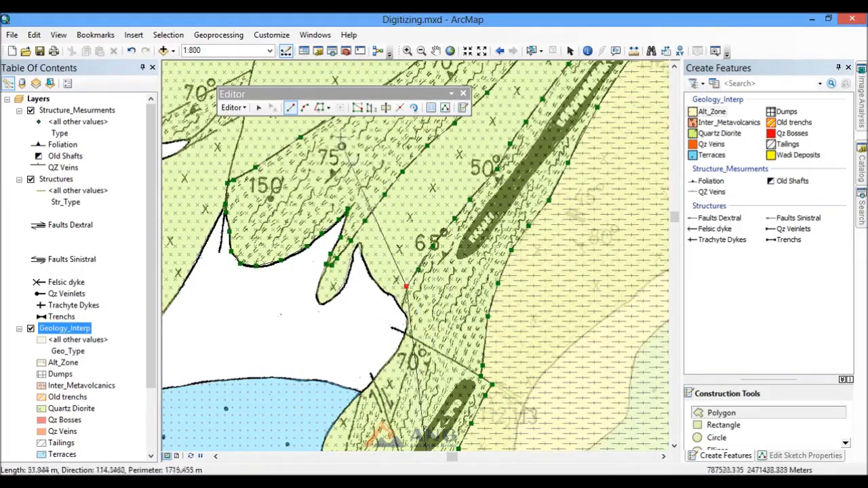
# Step: Trace the existing quartz diorite boundary from beside the 70° dip label around the southwestern lobe to just east of label 111
pyautogui.click(319, 108)
pyautogui.click(401, 308)
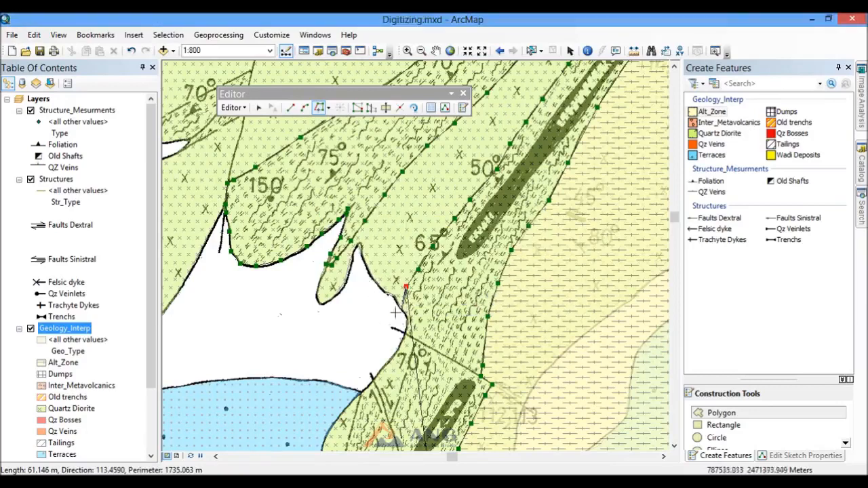
pyautogui.scroll(3, 379, 357)
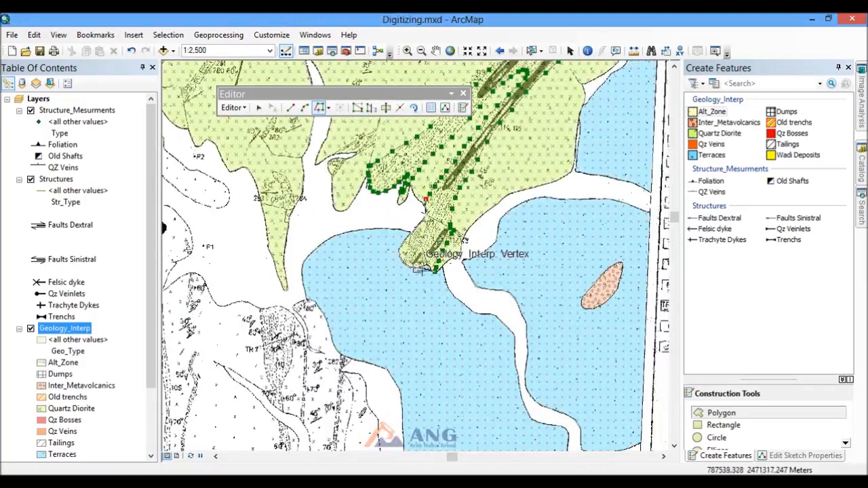
pyautogui.scroll(-4, 421, 269)
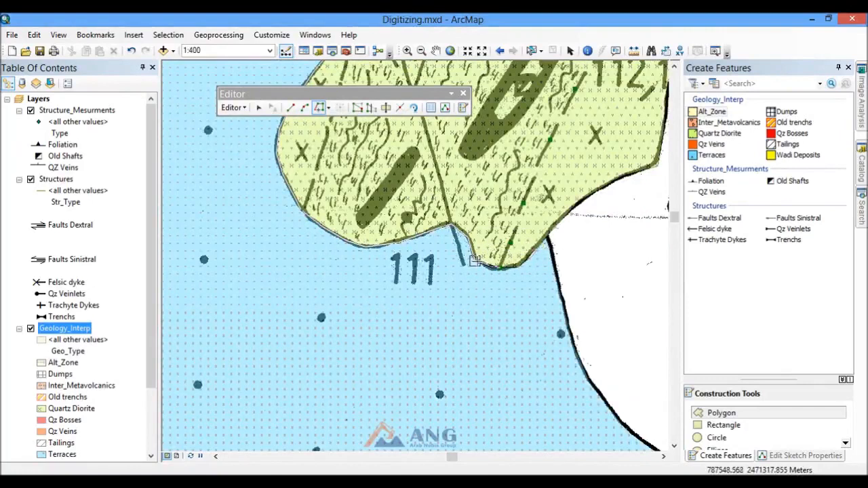
pyautogui.click(482, 265)
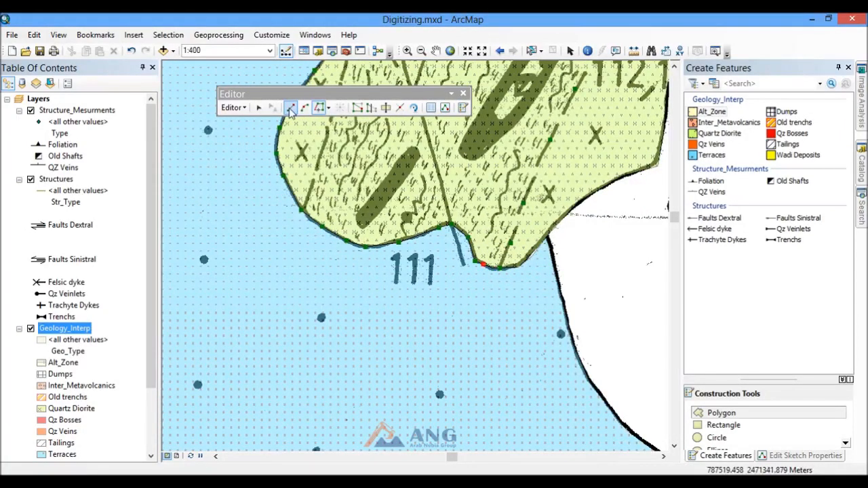
# Step: Close and finish the Alt_Zone polygon with straight segments along the terrace boundary east of label 111
pyautogui.click(451, 224)
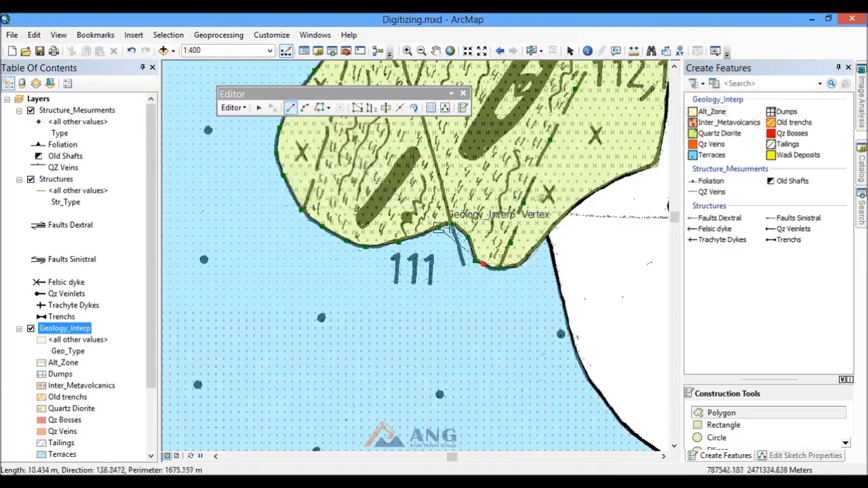
pyautogui.scroll(4, 451, 223)
pyautogui.click(535, 319)
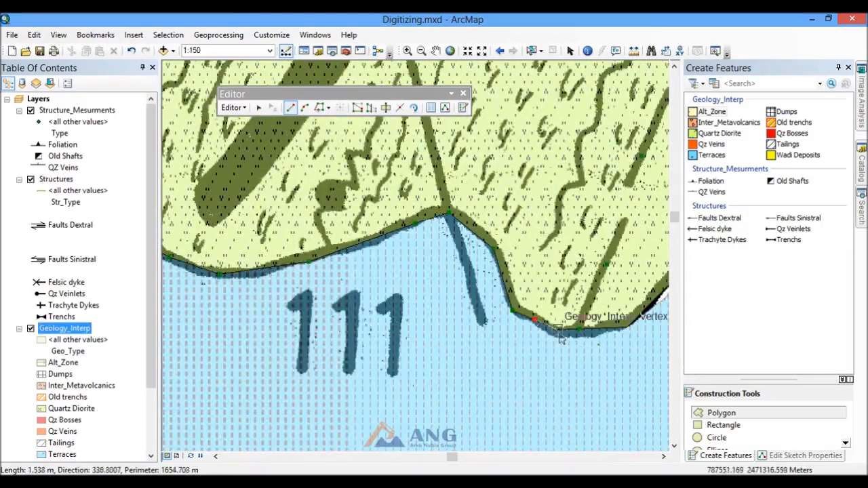
pyautogui.doubleClick(560, 339)
# Step: Clip the quartz diorite with the finished alteration zone, using a buffer distance of 0 and discarding the area that intersects
pyautogui.scroll(-8, 404, 262)
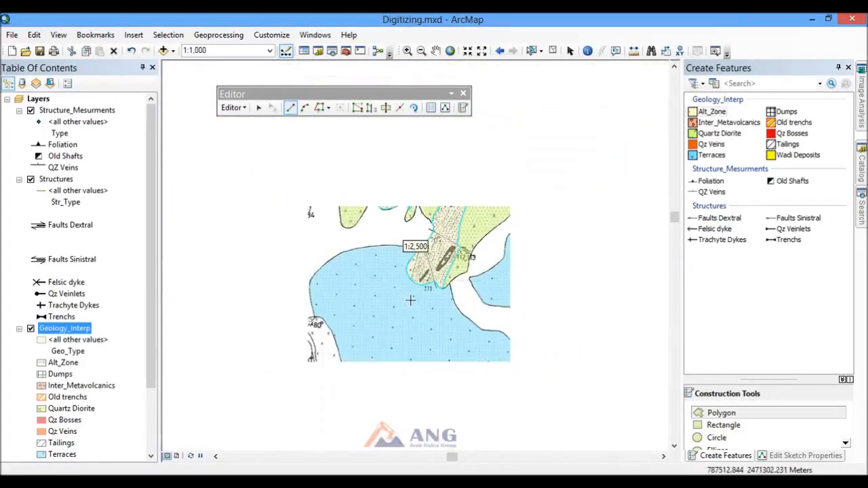
pyautogui.scroll(-2, 410, 300)
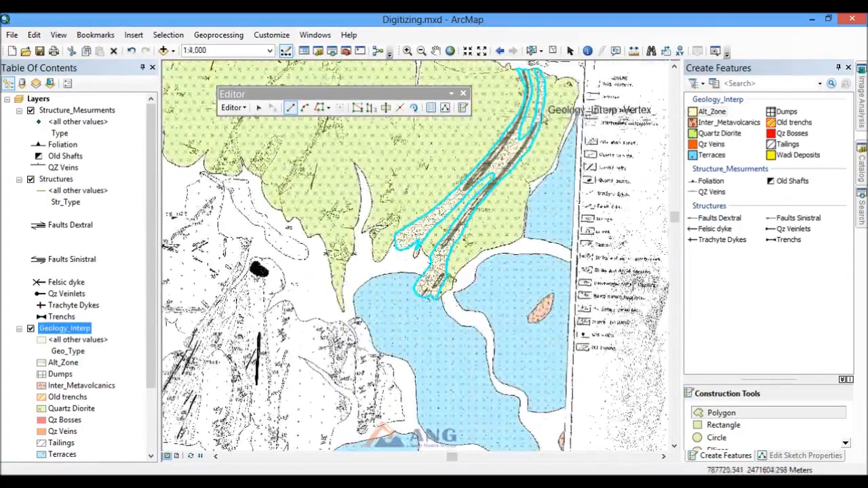
pyautogui.scroll(-1, 429, 350)
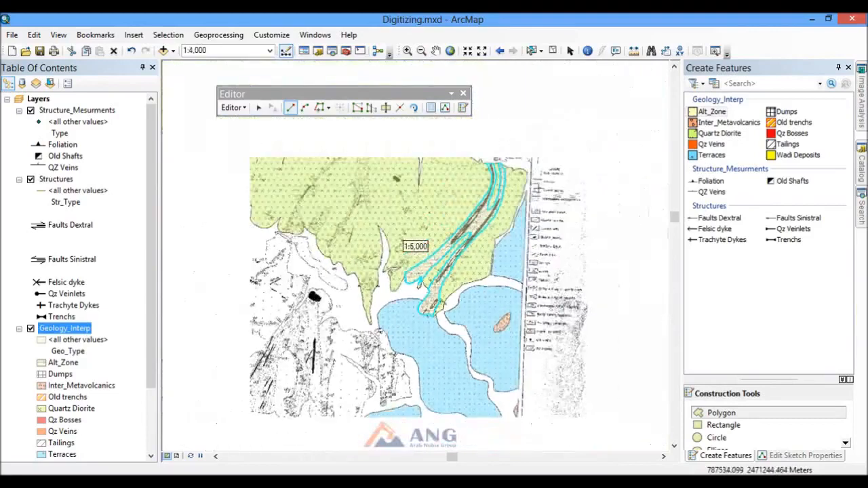
pyautogui.scroll(2, 491, 228)
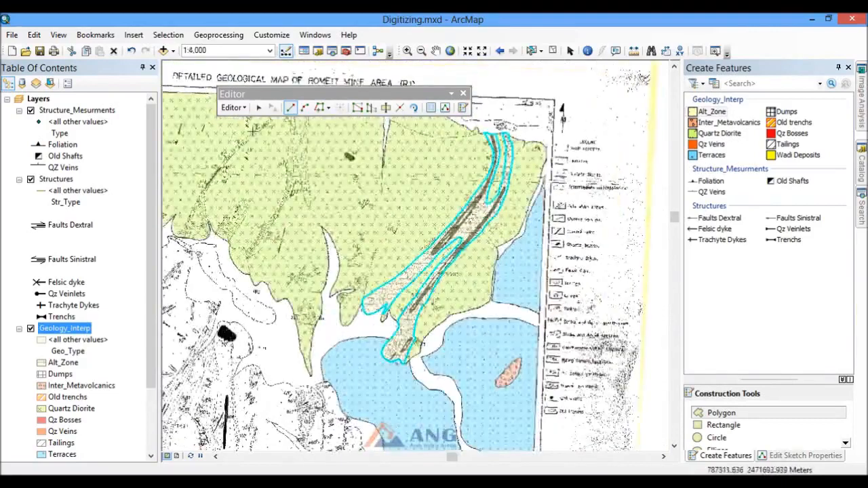
pyautogui.click(245, 108)
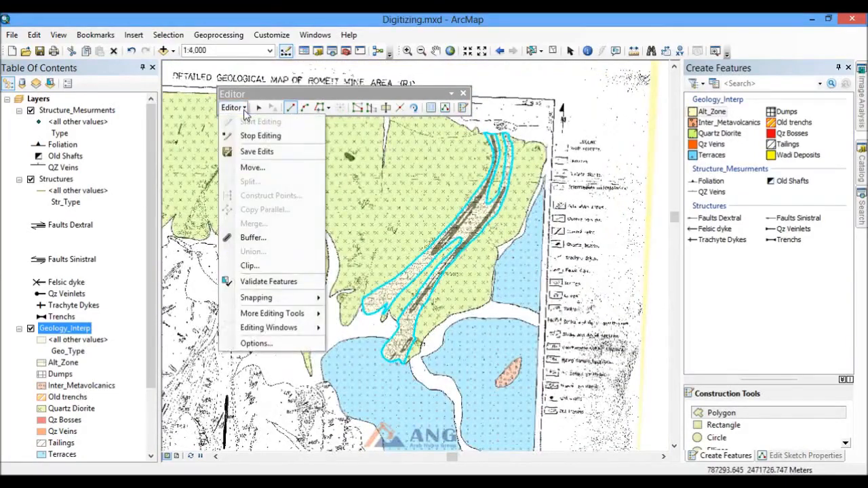
pyautogui.click(264, 266)
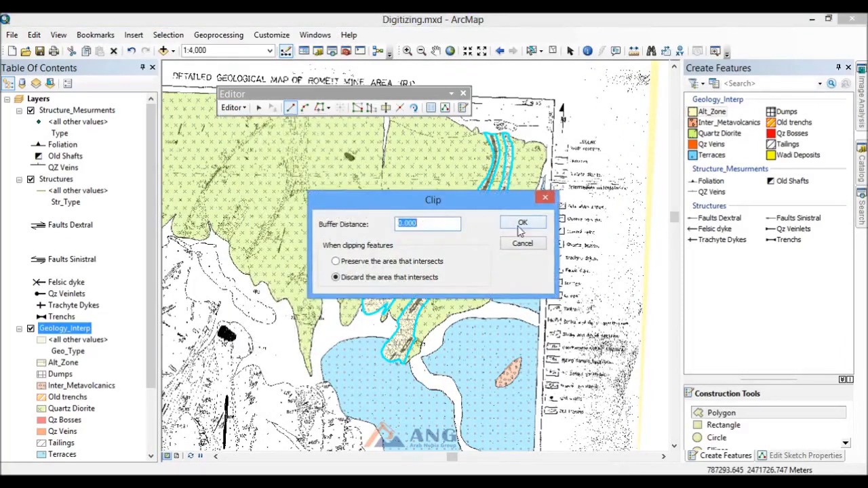
# Step: Select the large quartz diorite polygon and examine its clipped outline and the remaining undigitized alteration zones
pyautogui.click(259, 108)
pyautogui.scroll(4, 530, 233)
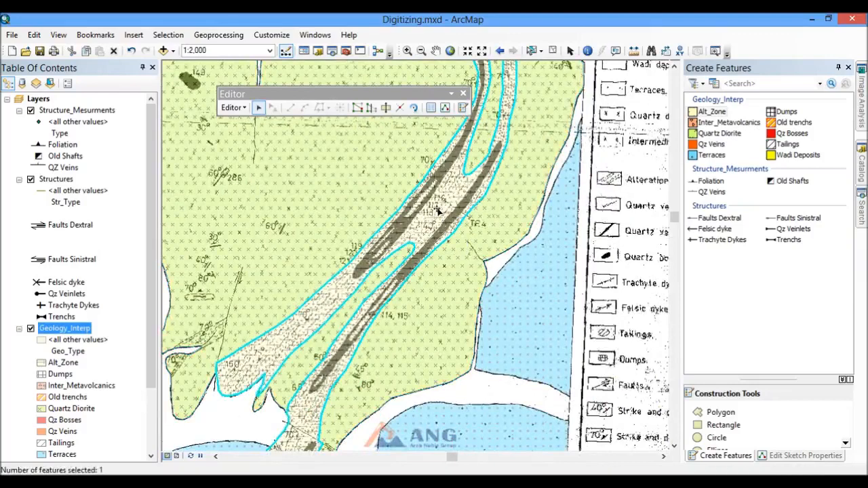
pyautogui.scroll(-5, 463, 251)
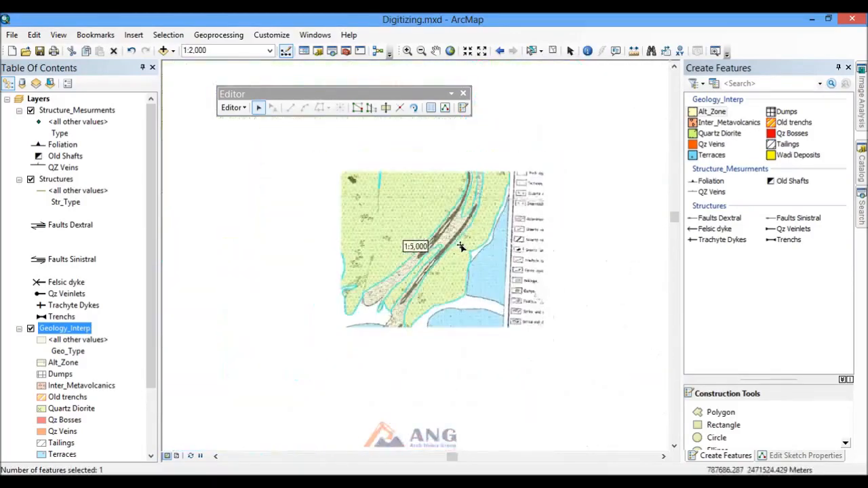
pyautogui.scroll(-1, 491, 264)
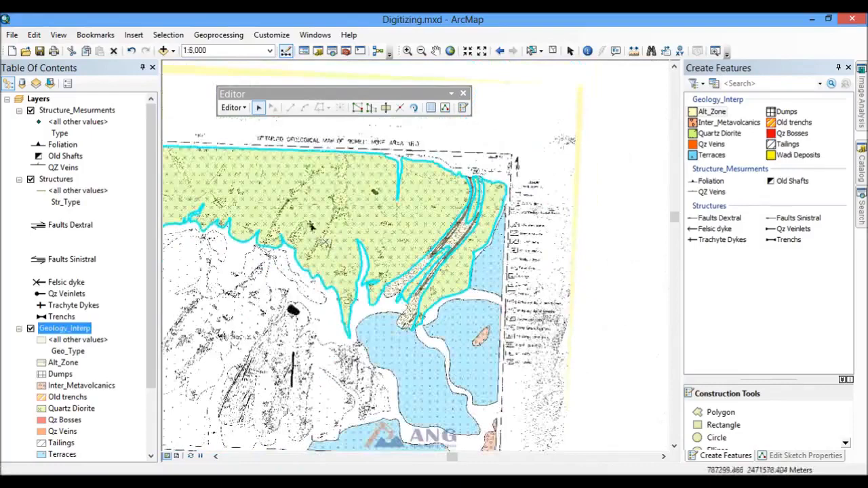
pyautogui.scroll(2, 304, 222)
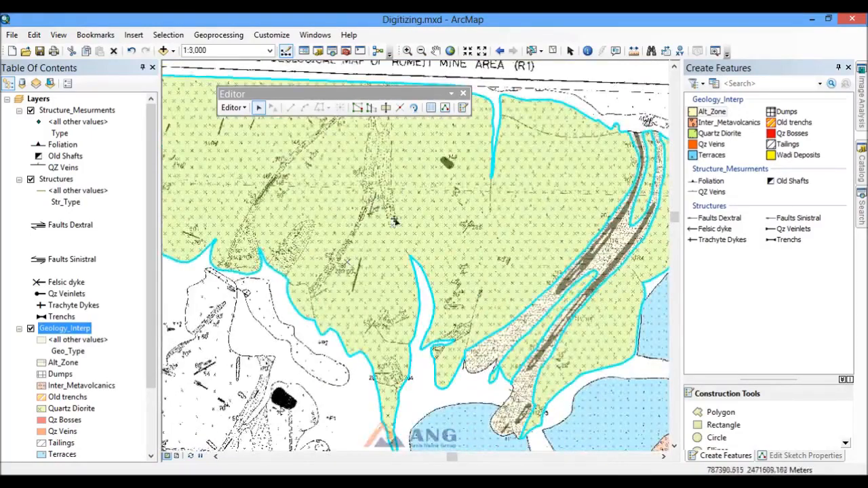
pyautogui.scroll(-2, 394, 231)
pyautogui.scroll(3, 395, 250)
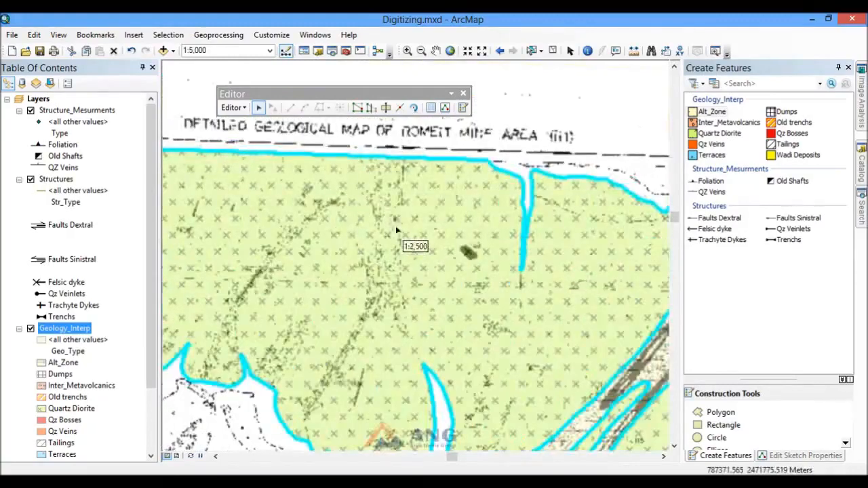
pyautogui.scroll(-2, 394, 231)
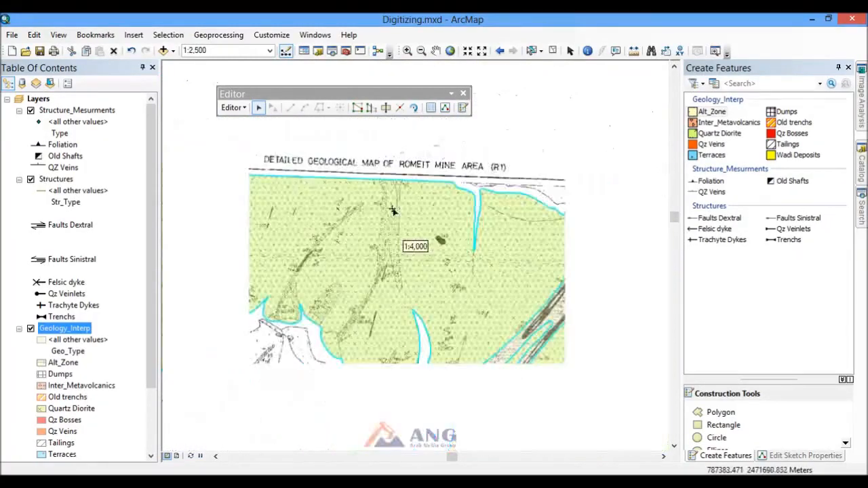
pyautogui.scroll(-1, 338, 174)
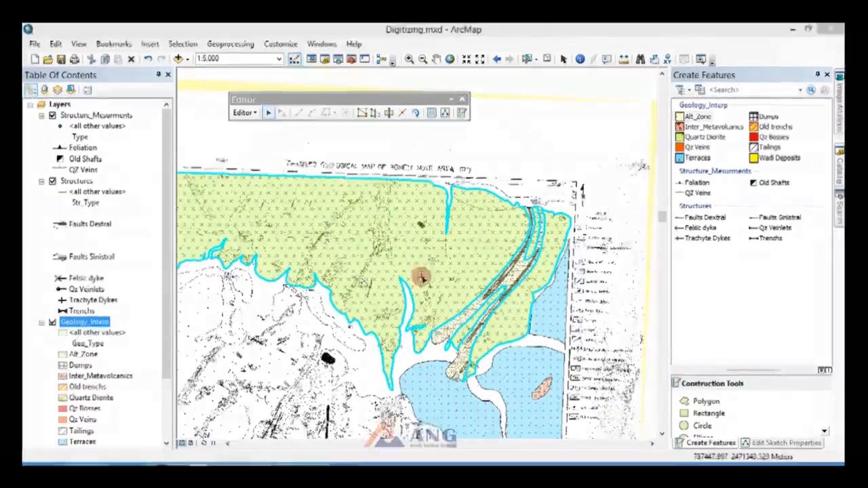
# Step: Digitize the narrow alteration strip beside the 70° label south of the white inlet as an Alt_Zone polygon
pyautogui.scroll(8, 358, 283)
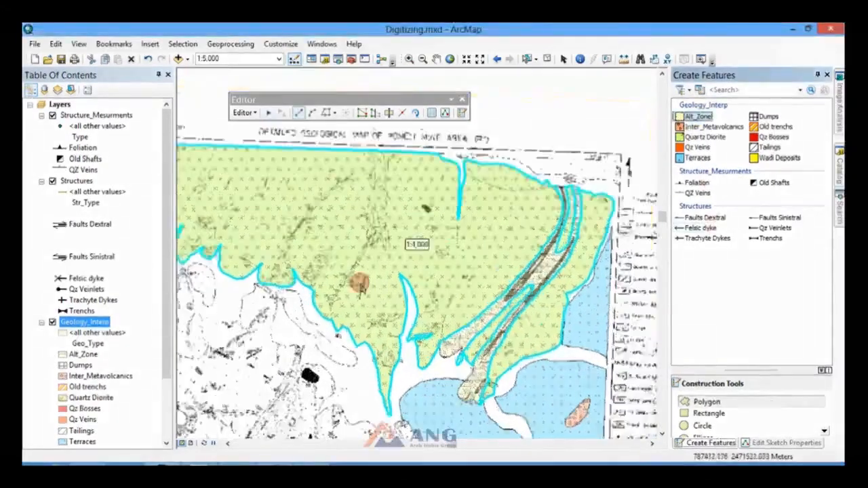
pyautogui.click(296, 393)
pyautogui.click(352, 317)
pyautogui.click(377, 287)
pyautogui.click(360, 288)
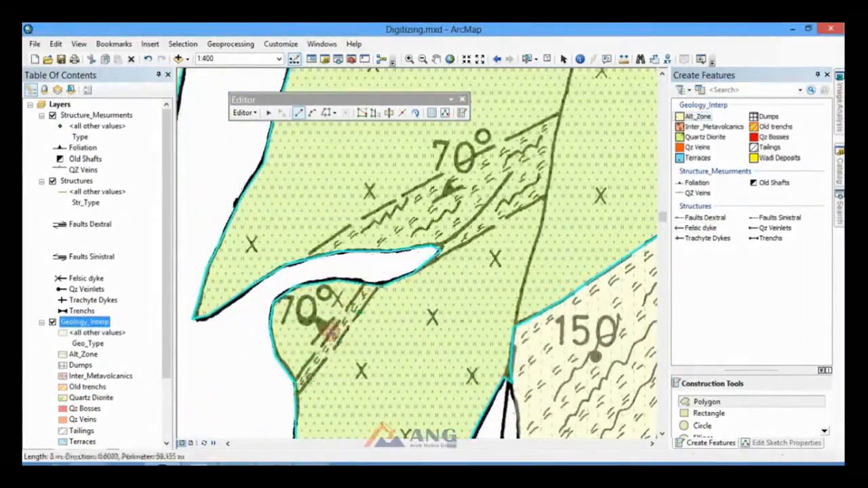
pyautogui.doubleClick(297, 379)
# Step: Clip the quartz diorite with the narrow alteration strip south of the white inlet
pyautogui.click(245, 114)
pyautogui.click(261, 261)
pyautogui.click(518, 223)
# Step: Digitize the alteration band's southern dashed edge from the inlet tip northeast to the fault line, then up to its northern corner
pyautogui.click(430, 261)
pyautogui.click(452, 252)
pyautogui.click(476, 236)
pyautogui.click(512, 215)
pyautogui.click(545, 196)
pyautogui.click(560, 114)
# Step: Digitize the band's northern dashed edge past the 70° label and close the polygon by tracing the inlet's upper boundary
pyautogui.click(536, 123)
pyautogui.click(491, 146)
pyautogui.click(326, 113)
pyautogui.click(309, 252)
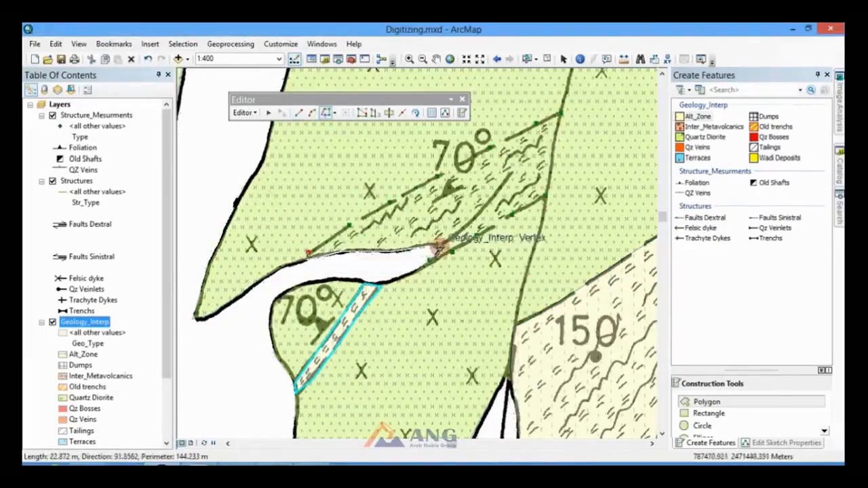
pyautogui.doubleClick(438, 253)
# Step: Clip the quartz diorite with the alteration band north of the white inlet
pyautogui.click(245, 113)
pyautogui.click(261, 260)
pyautogui.click(519, 223)
# Step: Start an Alt_Zone polygon at the narrow stem south of label 284 and digitize its western edge up to the dashed zone
pyautogui.scroll(-3, 427, 287)
pyautogui.scroll(3, 397, 249)
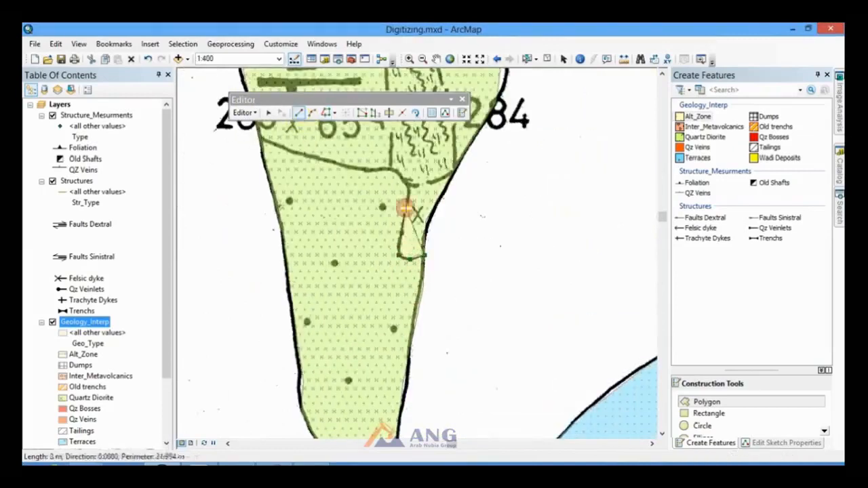
pyautogui.click(408, 187)
pyautogui.click(399, 174)
pyautogui.click(390, 166)
pyautogui.click(391, 145)
# Step: Continue the western edge north past the 65° and 60° labels and around the zone's rounded northwestern tip
pyautogui.scroll(-3, 397, 324)
pyautogui.scroll(3, 394, 152)
pyautogui.click(392, 289)
pyautogui.click(341, 177)
pyautogui.click(328, 142)
pyautogui.click(354, 143)
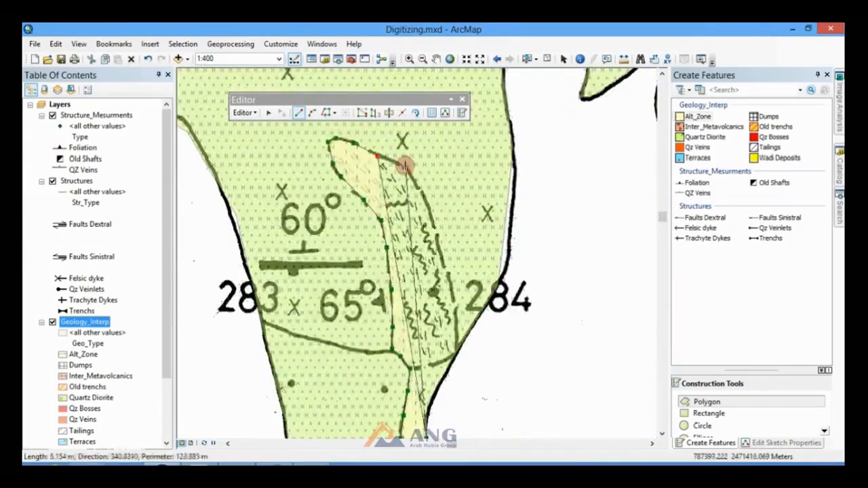
# Step: Digitize the zone's eastern dashed edge from its northern tip down to the quartz diorite boundary beside label 284
pyautogui.click(405, 166)
pyautogui.click(433, 212)
pyautogui.click(450, 283)
pyautogui.click(455, 356)
# Step: Close the alteration polygon along the quartz diorite boundary south of label 284, correcting the wrong trace, and clip the quartz diorite with it
pyautogui.click(326, 113)
pyautogui.click(451, 371)
pyautogui.scroll(1, 449, 372)
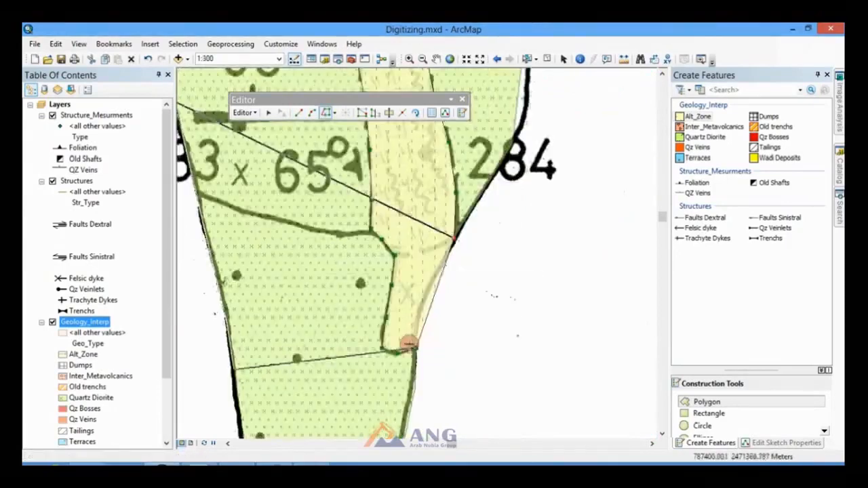
pyautogui.click(148, 59)
pyautogui.click(460, 236)
pyautogui.click(245, 112)
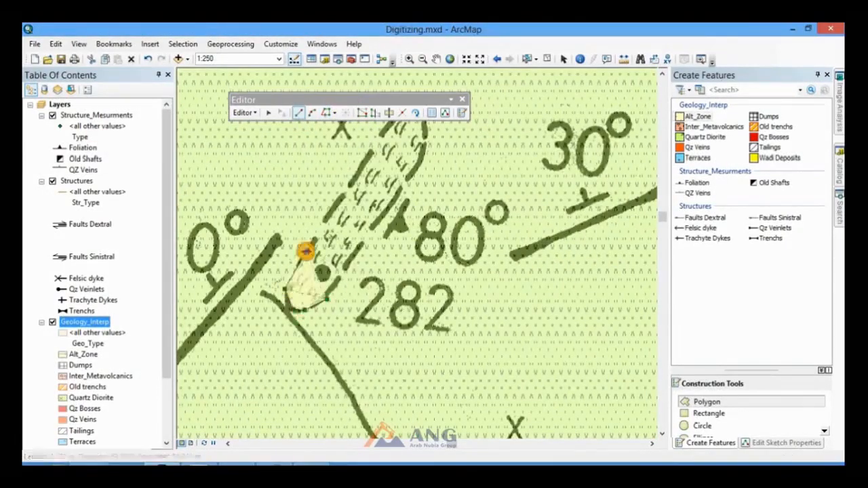
# Step: Digitize the elongated alteration zone beside the 80° label and label 282 as an Alt_Zone polygon and clip the quartz diorite with it
pyautogui.click(384, 132)
pyautogui.scroll(-1, 367, 200)
pyautogui.scroll(1, 366, 199)
pyautogui.click(370, 205)
pyautogui.doubleClick(262, 429)
pyautogui.click(254, 113)
# Step: Digitize the dotted area southwest of the 60° alteration strip as a Terraces polygon and clip the quartz diorite with it
pyautogui.scroll(-3, 449, 321)
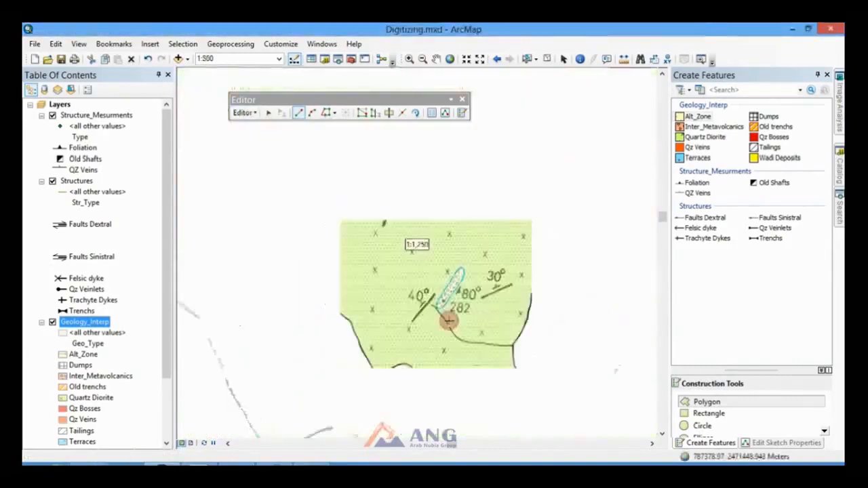
pyautogui.scroll(1, 354, 322)
pyautogui.click(696, 157)
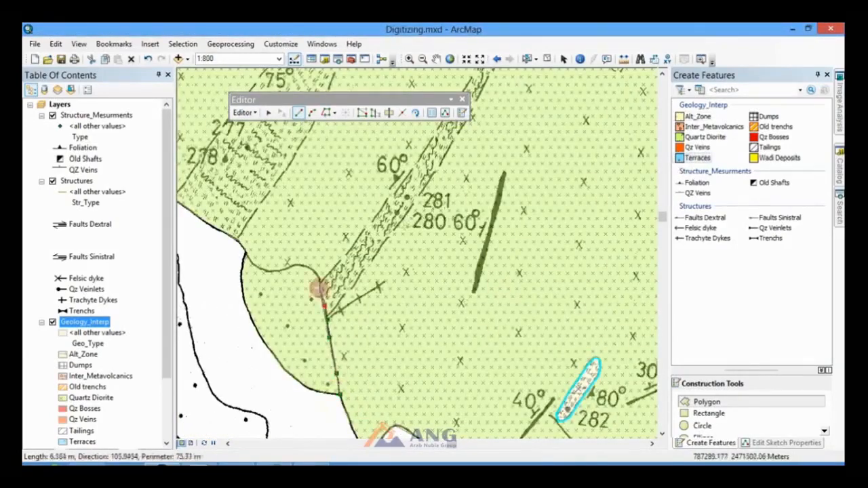
pyautogui.click(327, 113)
pyautogui.click(246, 253)
pyautogui.doubleClick(339, 394)
pyautogui.click(244, 113)
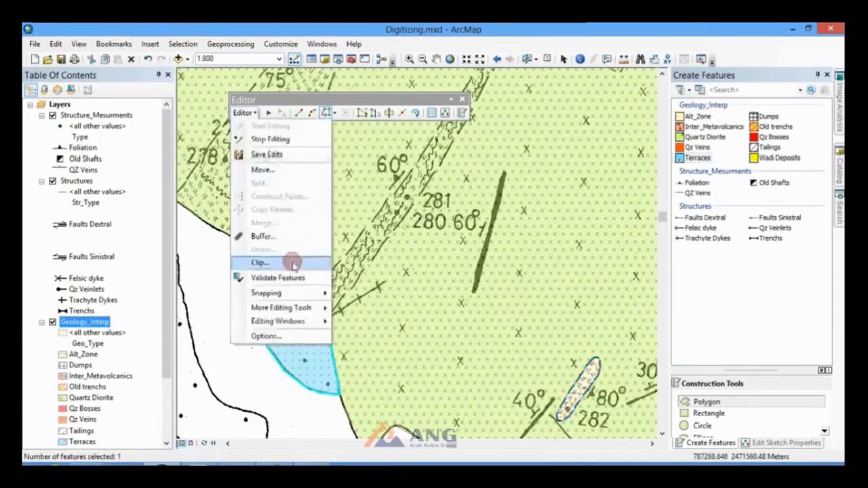
pyautogui.click(292, 261)
# Step: Start an Alt_Zone polygon at the new terrace's eastern edge and digitize the strip's southeastern side toward label 280
pyautogui.scroll(-1, 489, 310)
pyautogui.click(698, 117)
pyautogui.scroll(2, 429, 350)
pyautogui.click(339, 273)
pyautogui.scroll(1, 339, 274)
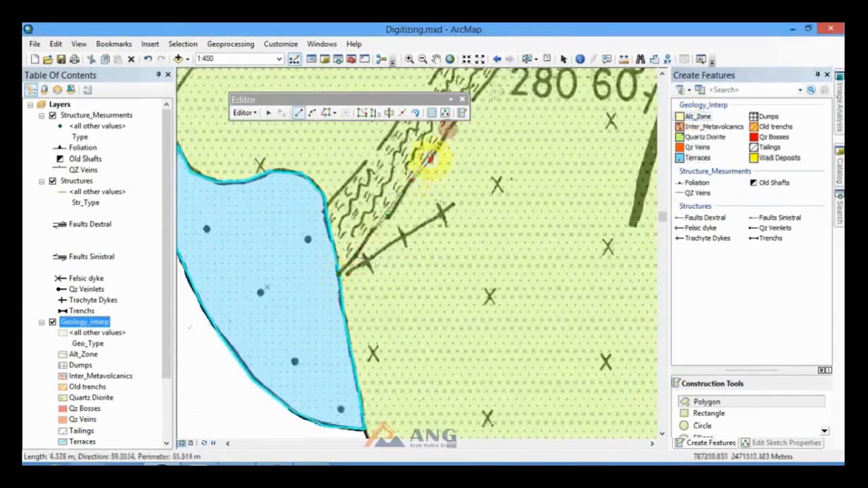
pyautogui.click(448, 127)
# Step: Continue the strip's southeastern edge northeast past labels 280 and 281 toward the unaltered wedge near label 148
pyautogui.scroll(-2, 326, 393)
pyautogui.click(343, 291)
pyautogui.click(434, 133)
pyautogui.scroll(-2, 407, 387)
pyautogui.click(455, 141)
pyautogui.scroll(-2, 430, 397)
# Step: Digitize around the unaltered wedge's northern tip and down its eastern side to the rounded southern end near the 70° label
pyautogui.click(446, 189)
pyautogui.click(451, 194)
pyautogui.click(460, 249)
pyautogui.click(470, 298)
pyautogui.click(480, 348)
pyautogui.click(496, 381)
# Step: Digitize the alteration zone's eastern edge from its rounded southern end north to the map border beside label 285
pyautogui.click(504, 354)
pyautogui.click(495, 271)
pyautogui.click(490, 244)
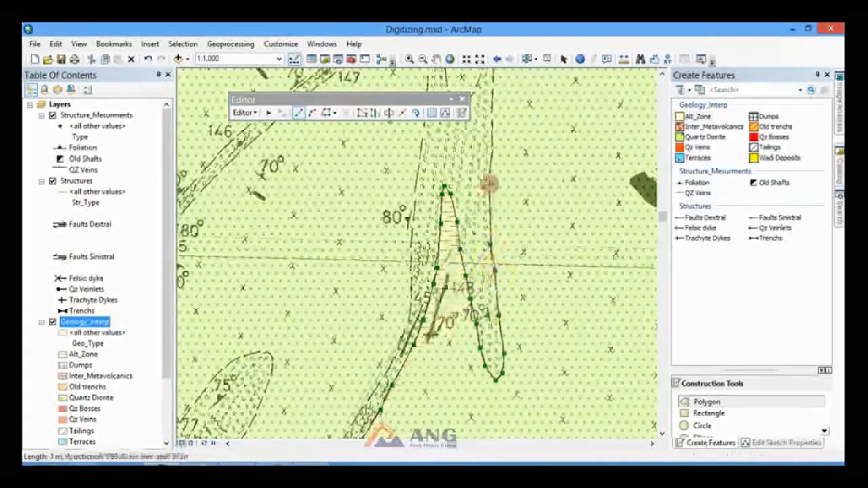
pyautogui.scroll(-1, 489, 183)
pyautogui.click(450, 189)
pyautogui.click(453, 173)
# Step: Trace the quartz diorite's northern border west from label 285 to the eastern corner of the unaltered notch
pyautogui.click(326, 113)
pyautogui.click(445, 174)
pyautogui.click(426, 173)
# Step: Digitize around the rounded unaltered notch below the map border with straight segments, from its eastern side to its western side
pyautogui.click(312, 113)
pyautogui.click(299, 113)
pyautogui.click(437, 260)
pyautogui.click(431, 272)
pyautogui.click(426, 282)
pyautogui.click(420, 286)
pyautogui.click(405, 270)
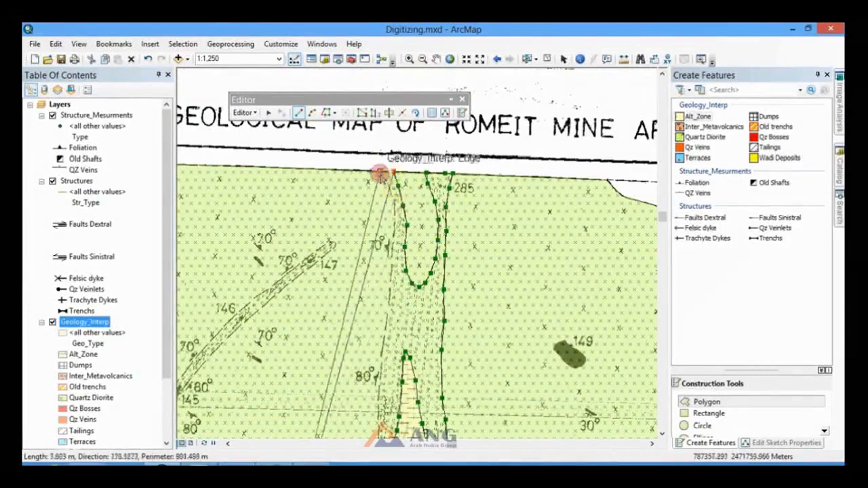
# Step: Digitize the alteration zone's western edge south past the 80° label and down the strip's northwestern side to the terrace
pyautogui.click(381, 360)
pyautogui.moveTo(374, 391); pyautogui.dragTo(430, 165)
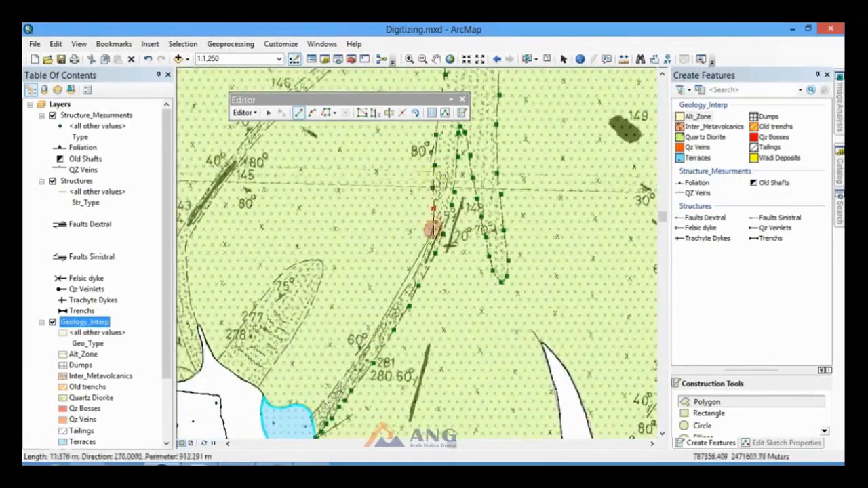
pyautogui.scroll(1, 329, 395)
pyautogui.click(407, 297)
pyautogui.click(364, 360)
pyautogui.click(321, 409)
pyautogui.moveTo(317, 414); pyautogui.dragTo(400, 278)
# Step: Close the Alt_Zone polygon by tracing the terrace's eastern boundary back to the strip's starting point
pyautogui.click(326, 112)
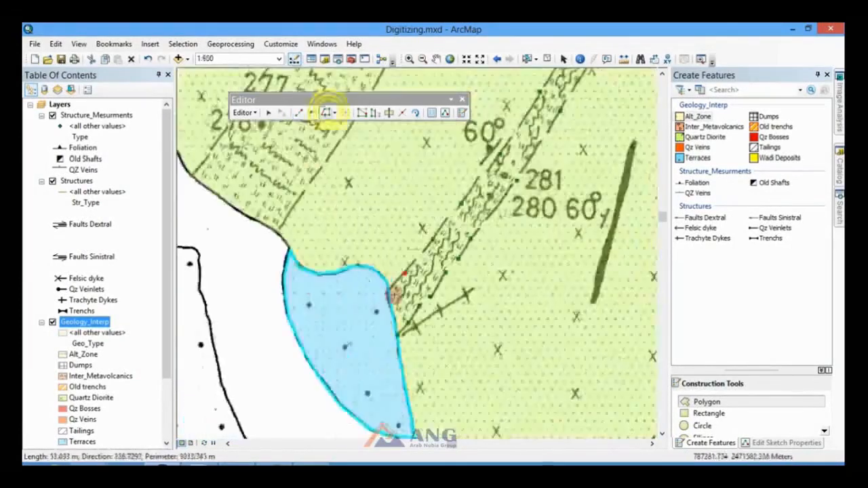
pyautogui.scroll(1, 388, 290)
pyautogui.click(387, 289)
pyautogui.doubleClick(408, 395)
# Step: Clip the quartz diorite with the finished alteration strip running from the terrace to the map border
pyautogui.click(251, 114)
pyautogui.click(264, 265)
pyautogui.scroll(-2, 373, 273)
pyautogui.moveTo(318, 149); pyautogui.dragTo(395, 250)
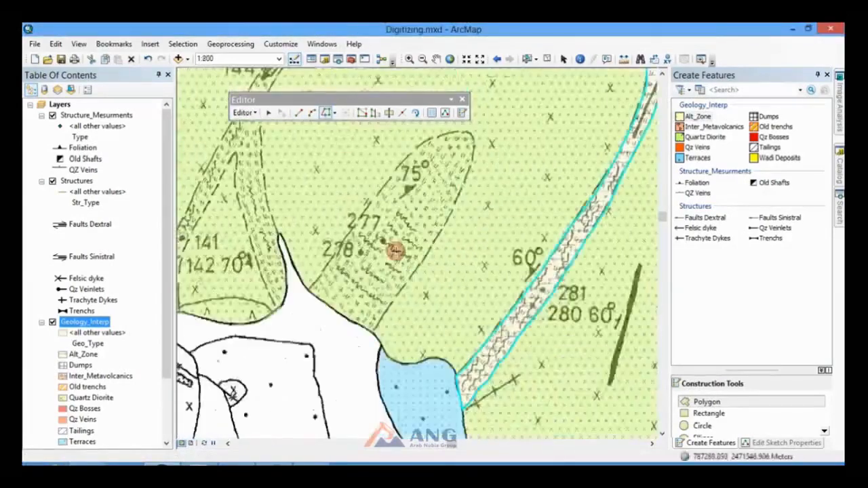
# Step: Digitize the eastern edge of the 75° alteration zone with straight segments, from its southern end toward the rounded northern tip
pyautogui.click(299, 113)
pyautogui.scroll(1, 365, 327)
pyautogui.click(493, 122)
pyautogui.click(505, 99)
pyautogui.scroll(-1, 507, 103)
pyautogui.moveTo(513, 111); pyautogui.dragTo(422, 323)
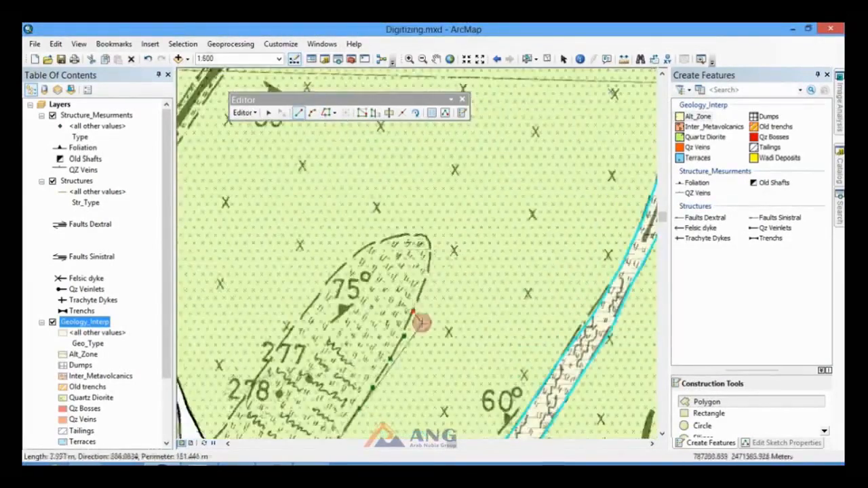
# Step: Digitize the 75° zone's western edge past 277 and 278, and close the Alt_Zone polygon by tracing the quartz diorite boundary
pyautogui.click(300, 317)
pyautogui.click(255, 386)
pyautogui.scroll(-1, 423, 240)
pyautogui.click(326, 113)
pyautogui.click(347, 320)
pyautogui.doubleClick(397, 354)
# Step: Clip the quartz diorite with the finished 75° alteration zone
pyautogui.click(245, 114)
pyautogui.click(290, 264)
pyautogui.click(519, 222)
pyautogui.scroll(-4, 504, 278)
# Step: Start the forked alteration zone at the white notch's tip and digitize its eastern edge north with straight segments
pyautogui.scroll(7, 451, 308)
pyautogui.click(299, 113)
pyautogui.click(398, 237)
pyautogui.click(388, 215)
pyautogui.scroll(-2, 452, 413)
pyautogui.click(396, 217)
pyautogui.click(394, 177)
pyautogui.click(392, 143)
pyautogui.click(392, 133)
# Step: Extend the forked zone's eastern edge northeast past labels 144 and 143 toward the strip's tip at 147
pyautogui.scroll(-1, 392, 133)
pyautogui.moveTo(392, 133); pyautogui.dragTo(387, 249)
pyautogui.click(402, 222)
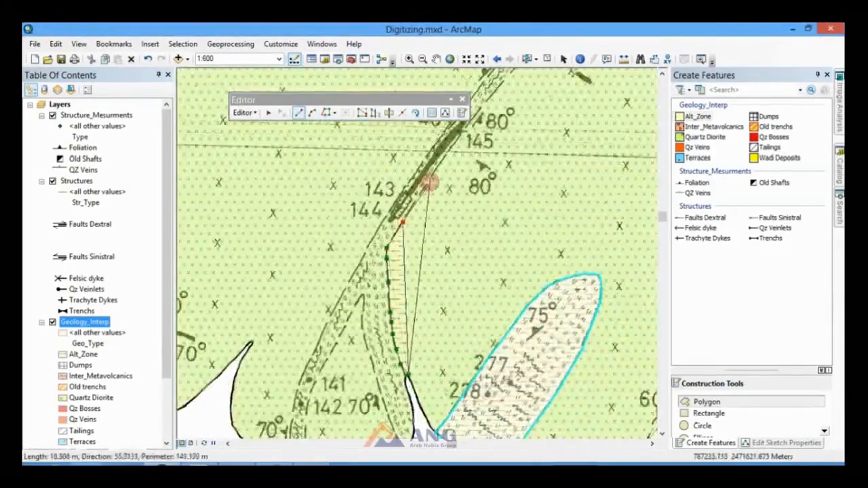
pyautogui.click(502, 83)
pyautogui.scroll(-1, 502, 84)
pyautogui.moveTo(502, 83); pyautogui.dragTo(361, 317)
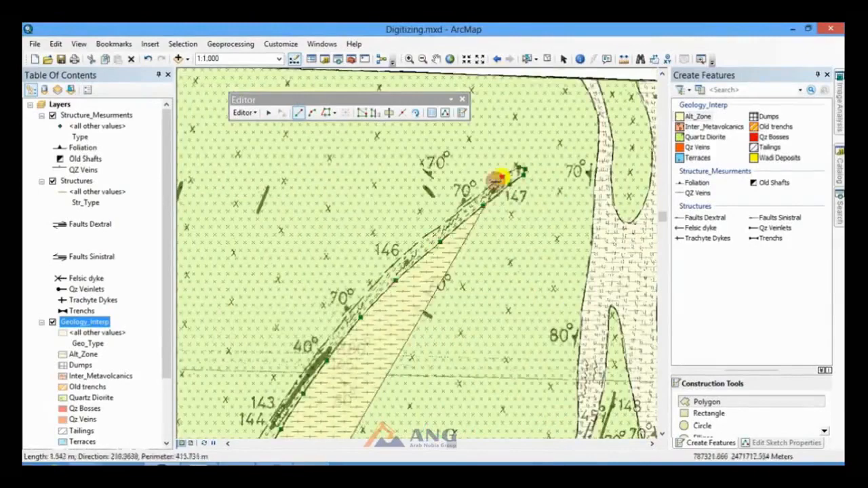
# Step: Digitize the strip's northwestern edge from the 147 tip back southwest to label 144
pyautogui.click(316, 354)
pyautogui.click(264, 430)
pyautogui.moveTo(264, 430); pyautogui.dragTo(510, 238)
pyautogui.scroll(2, 463, 279)
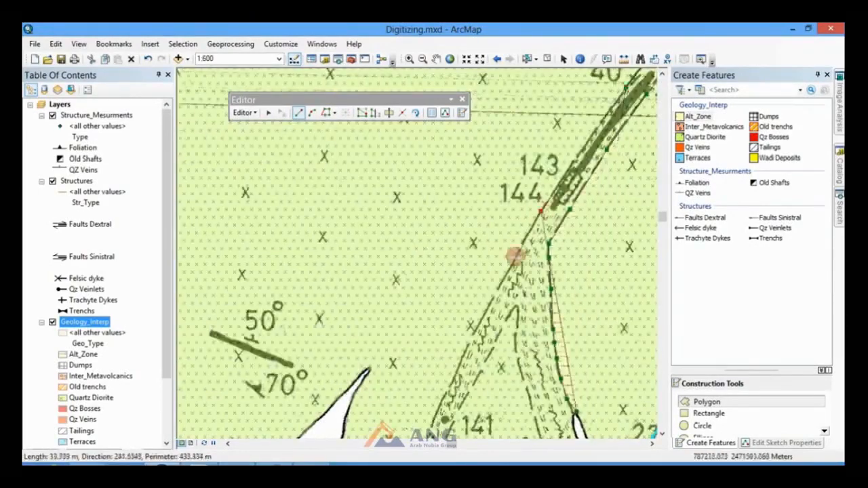
# Step: Digitize the western branch's outer edge south past labels 141 and 142 to the quartz diorite's southern boundary
pyautogui.click(461, 362)
pyautogui.click(444, 397)
pyautogui.click(431, 425)
pyautogui.moveTo(432, 426); pyautogui.dragTo(428, 266)
pyautogui.click(420, 296)
pyautogui.click(417, 326)
pyautogui.click(415, 359)
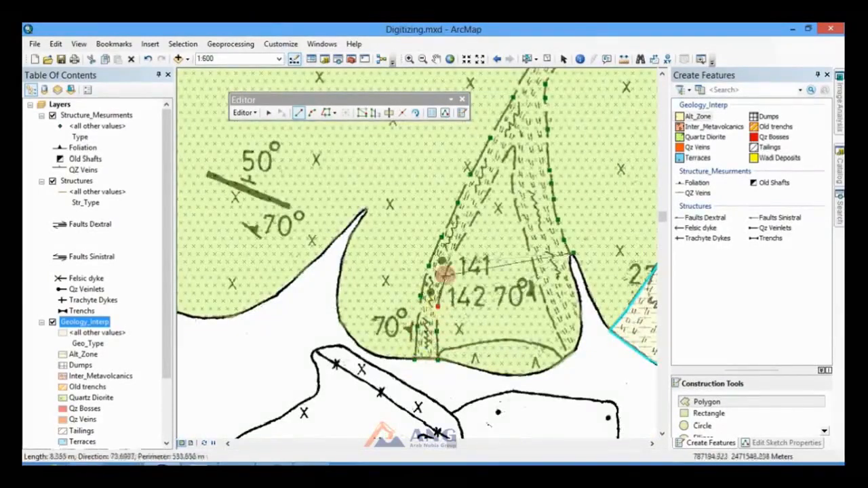
# Step: Digitize the inner edges between the two branches and close the Alt_Zone polygon by tracing the eastern branch's boundary to the notch tip
pyautogui.click(512, 194)
pyautogui.click(540, 297)
pyautogui.click(554, 328)
pyautogui.click(326, 114)
pyautogui.click(568, 358)
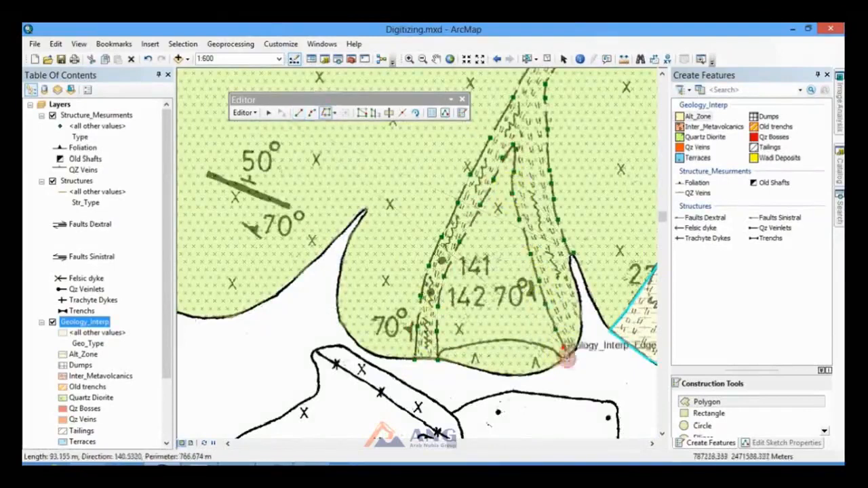
pyautogui.doubleClick(573, 253)
# Step: Clip the quartz diorite with the finished forked alteration zone
pyautogui.click(245, 113)
pyautogui.click(271, 266)
pyautogui.click(523, 222)
# Step: Digitize the lens between the two alteration branches along the southern boundary as an Inter_Metavolcanics polygon
pyautogui.scroll(1, 523, 271)
pyautogui.moveTo(519, 318); pyautogui.dragTo(445, 207)
pyautogui.click(709, 127)
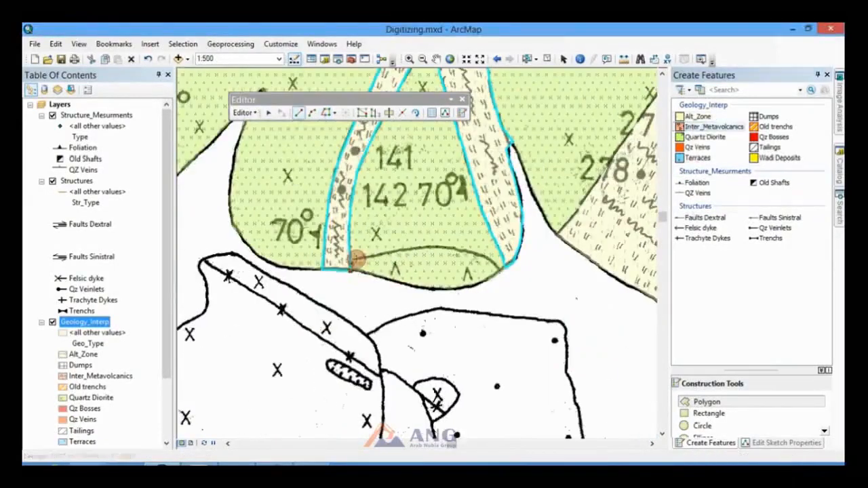
pyautogui.click(500, 271)
pyautogui.doubleClick(352, 270)
# Step: Clip the quartz diorite with the Inter_Metavolcanics lens
pyautogui.click(245, 113)
pyautogui.click(265, 263)
pyautogui.click(523, 222)
# Step: Start a Terraces polygon at the map's northwestern border and digitize its scalloped eastern edge south around the first cusp
pyautogui.scroll(-5, 466, 294)
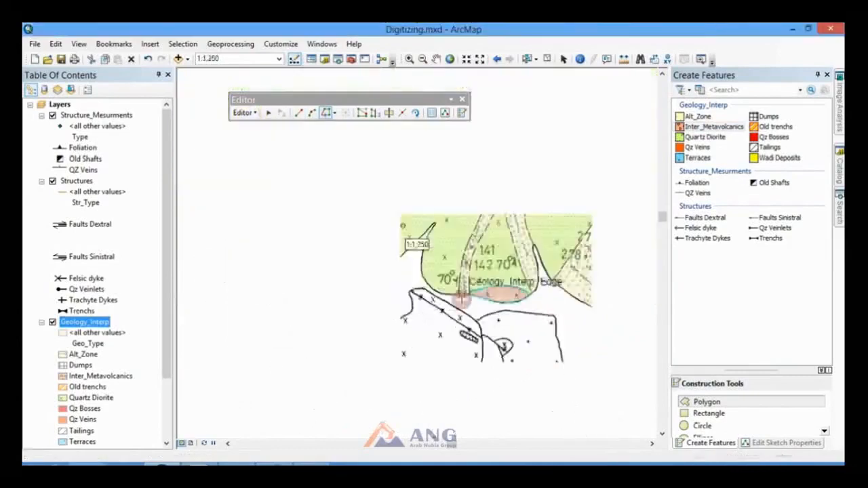
pyautogui.scroll(4, 442, 277)
pyautogui.scroll(-4, 468, 292)
pyautogui.scroll(-4, 466, 295)
pyautogui.scroll(4, 341, 192)
pyautogui.click(698, 159)
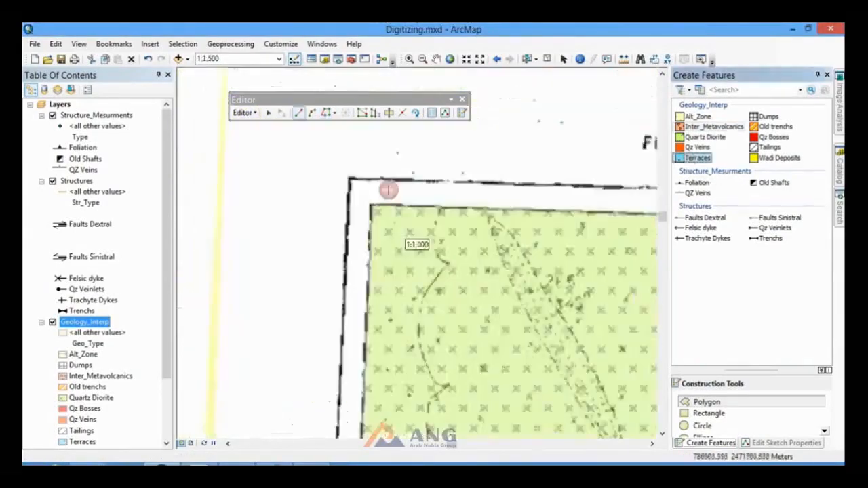
pyautogui.scroll(4, 434, 206)
pyautogui.click(434, 205)
pyautogui.click(423, 228)
pyautogui.click(418, 250)
pyautogui.click(452, 348)
pyautogui.click(434, 367)
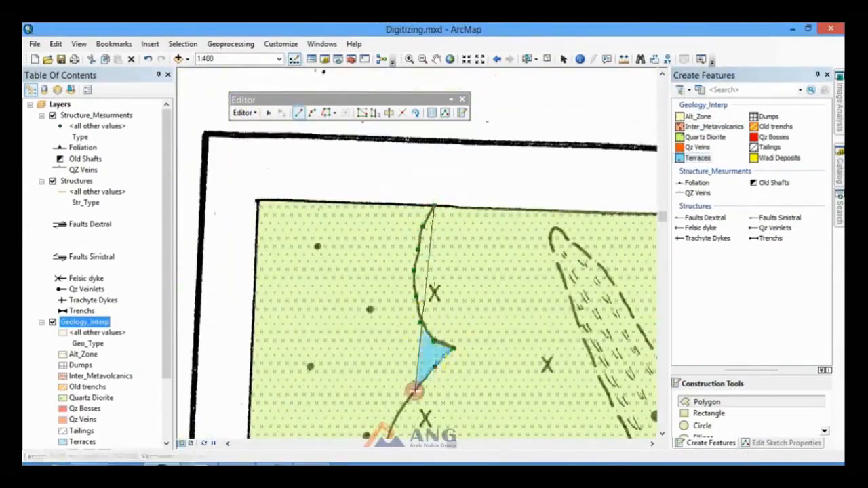
# Step: Continue the Terraces outline south from the first cusp along the next scallop of its eastern edge
pyautogui.click(414, 392)
pyautogui.click(397, 413)
pyautogui.scroll(-1, 397, 414)
pyautogui.moveTo(397, 413); pyautogui.dragTo(473, 246)
pyautogui.click(464, 271)
pyautogui.click(475, 401)
pyautogui.click(491, 431)
# Step: Digitize the Terraces outline around the southern bend and east below the elongated alteration zone
pyautogui.scroll(-4, 425, 337)
pyautogui.scroll(3, 475, 387)
pyautogui.click(395, 310)
pyautogui.click(359, 384)
pyautogui.scroll(-4, 382, 184)
pyautogui.scroll(4, 398, 331)
pyautogui.scroll(4, 389, 246)
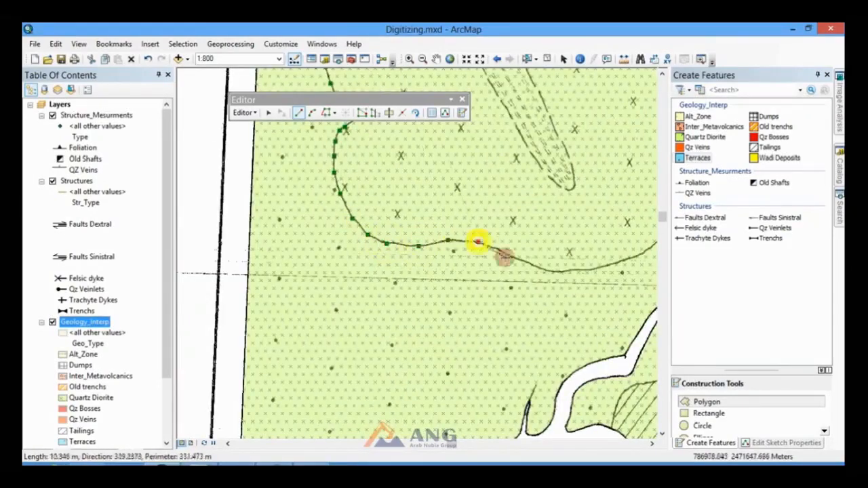
pyautogui.click(614, 264)
pyautogui.click(643, 256)
# Step: Continue the Terraces outline past the 272 and 273 labels and the pointed rise, then south toward the white notch
pyautogui.scroll(-3, 643, 257)
pyautogui.moveTo(642, 256); pyautogui.dragTo(340, 324)
pyautogui.scroll(3, 385, 316)
pyautogui.click(429, 366)
pyautogui.click(476, 371)
pyautogui.click(472, 391)
pyautogui.click(475, 408)
pyautogui.scroll(-1, 495, 432)
pyautogui.moveTo(474, 432); pyautogui.dragTo(342, 285)
# Step: Complete the Terraces polygon by tracing the existing southern boundary past T3 and T16 toward the map's western border
pyautogui.click(326, 112)
pyautogui.click(360, 287)
pyautogui.scroll(-3, 377, 364)
pyautogui.scroll(5, 286, 347)
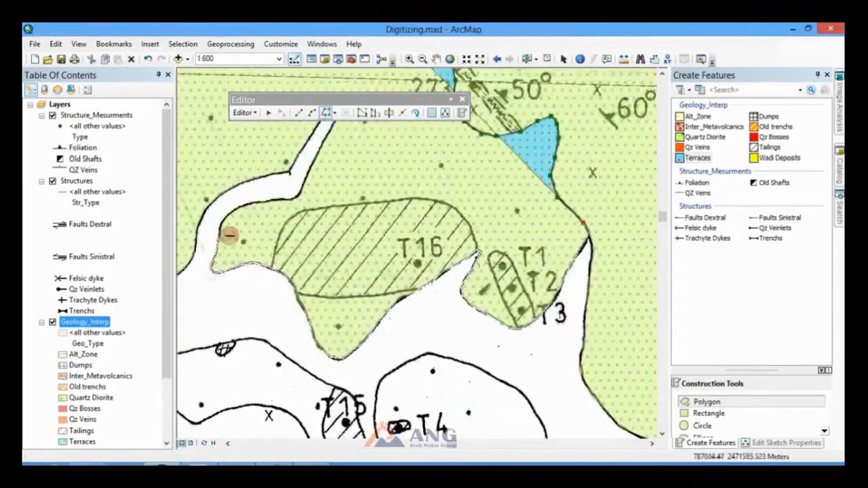
pyautogui.scroll(-3, 352, 161)
pyautogui.scroll(-5, 209, 251)
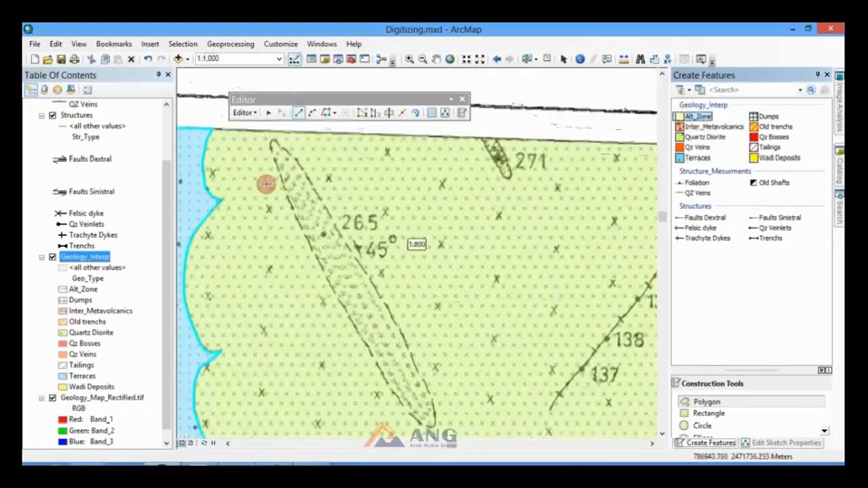
# Step: Digitize the elongated alteration zone labelled 265 and 45° as a closed Alt_Zone polygon with straight segments
pyautogui.click(271, 143)
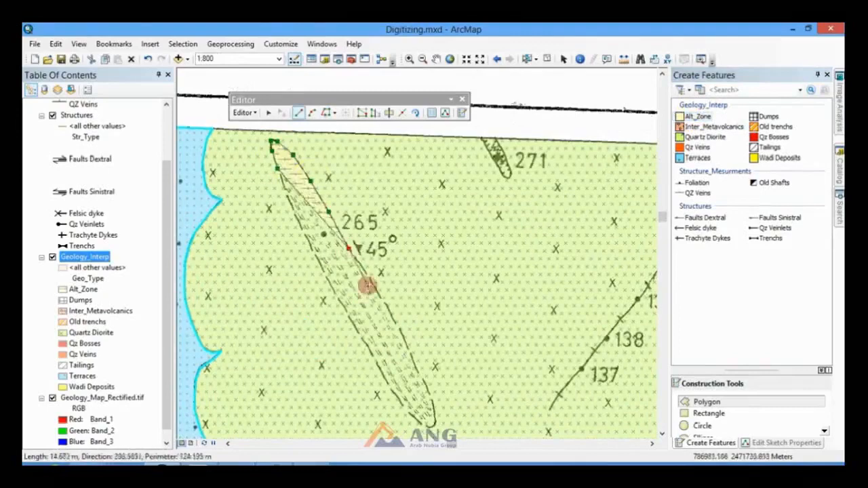
pyautogui.click(428, 388)
pyautogui.click(434, 406)
pyautogui.click(436, 421)
pyautogui.click(434, 429)
pyautogui.click(418, 423)
pyautogui.click(398, 401)
pyautogui.doubleClick(287, 197)
# Step: Clip the quartz diorite with the elongated Alt_Zone polygon at 265
pyautogui.click(245, 113)
pyautogui.click(283, 259)
pyautogui.click(488, 285)
# Step: Finish the small Alt_Zone polygon beside label 271 at the map border and clip the quartz diorite with it
pyautogui.doubleClick(486, 144)
pyautogui.click(245, 113)
pyautogui.click(268, 261)
pyautogui.click(488, 285)
# Step: Start a Tailings polygon for the hatched T16 body and digitize its northern edge from the western end toward the eastern tip
pyautogui.scroll(-4, 274, 219)
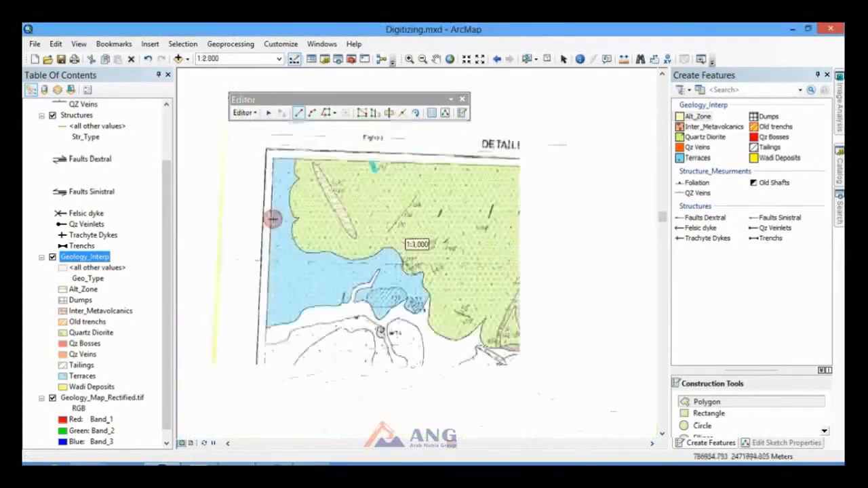
pyautogui.scroll(-3, 297, 269)
pyautogui.scroll(3, 385, 342)
pyautogui.scroll(3, 385, 343)
pyautogui.click(770, 147)
pyautogui.scroll(-5, 434, 238)
pyautogui.scroll(5, 319, 234)
pyautogui.click(297, 277)
pyautogui.click(443, 242)
pyautogui.click(447, 254)
pyautogui.scroll(2, 448, 269)
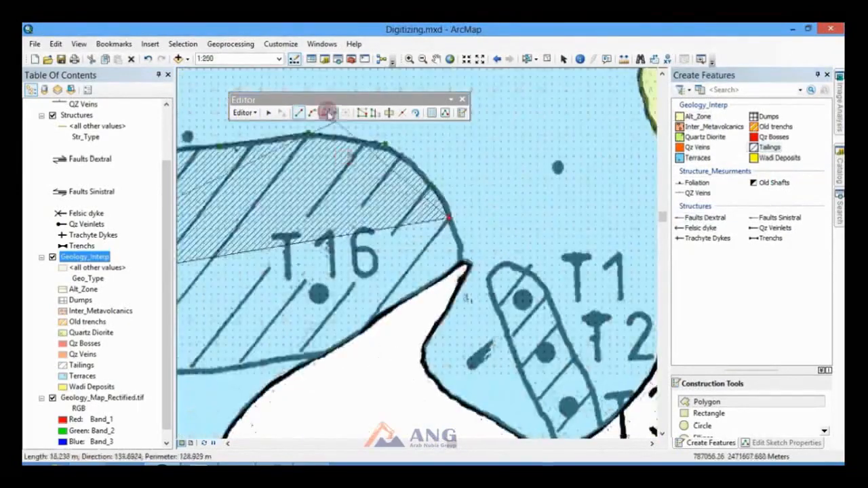
pyautogui.click(327, 113)
pyautogui.scroll(-1, 485, 261)
pyautogui.click(480, 262)
pyautogui.click(452, 313)
pyautogui.click(299, 113)
pyautogui.hotkey('ctrl', 'z')
pyautogui.hotkey('ctrl', 'z')
# Step: Close the T16 Tailings polygon around its eastern tip and along its southern edge, tracing the terrace boundary back to the start
pyautogui.click(475, 249)
pyautogui.click(477, 259)
pyautogui.click(327, 113)
pyautogui.click(468, 268)
pyautogui.click(392, 318)
pyautogui.click(298, 113)
pyautogui.click(327, 114)
pyautogui.scroll(4, 386, 301)
pyautogui.click(551, 350)
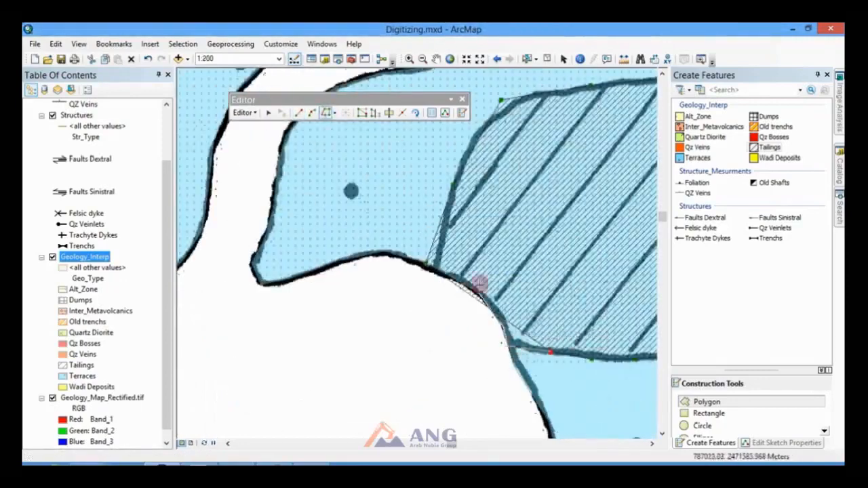
pyautogui.doubleClick(434, 264)
# Step: Clip the terraces with the finished T16 Tailings polygon
pyautogui.click(245, 113)
pyautogui.click(274, 260)
pyautogui.press('Return')
# Step: Digitize the narrow alteration strip between labels 272 and 273 as an Alt_Zone polygon ending at the terrace boundary
pyautogui.scroll(-4, 447, 317)
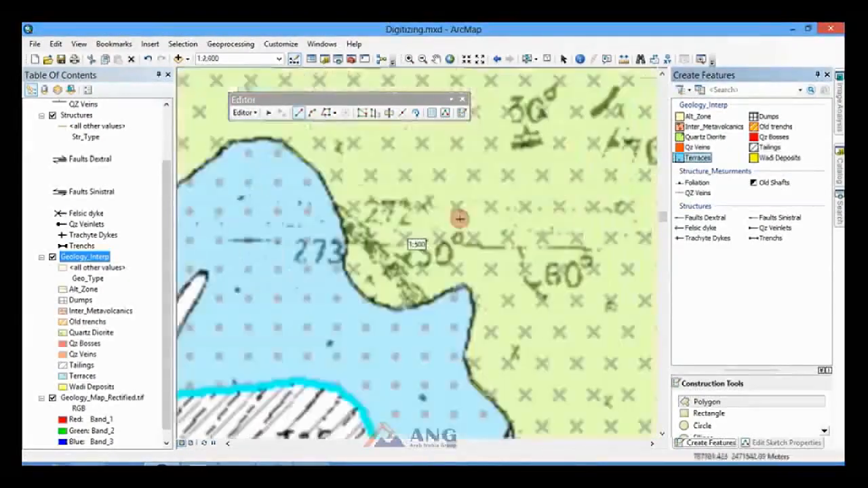
pyautogui.scroll(2, 459, 217)
pyautogui.click(698, 116)
pyautogui.click(332, 209)
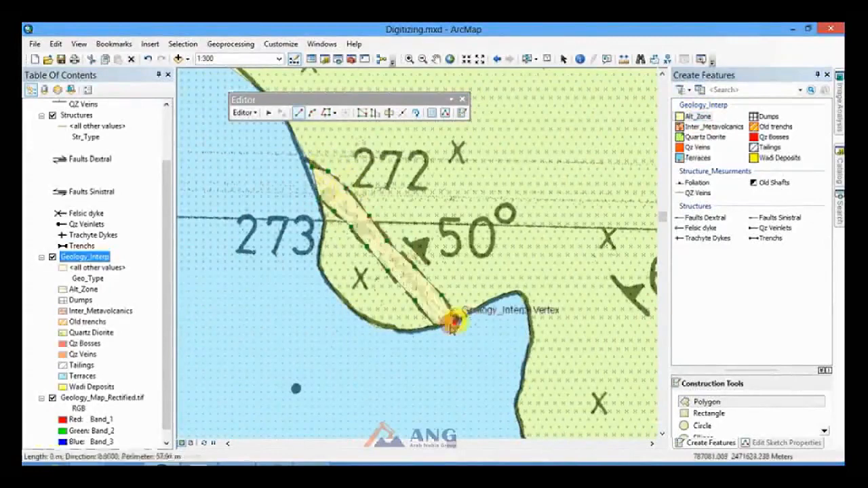
pyautogui.doubleClick(453, 325)
# Step: Clip the surrounding unit with the Alt_Zone strip between 272 and 273
pyautogui.click(245, 113)
pyautogui.click(274, 260)
pyautogui.press('Return')
# Step: Digitize the dark boss beside label 149 as a Qz Bosses polygon
pyautogui.scroll(-5, 377, 239)
pyautogui.moveTo(531, 231); pyautogui.dragTo(456, 163)
pyautogui.click(773, 137)
pyautogui.scroll(5, 351, 270)
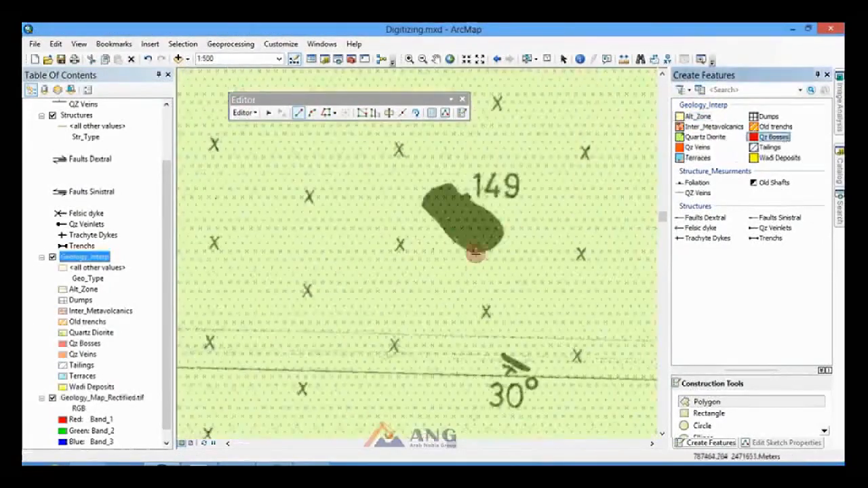
pyautogui.click(475, 252)
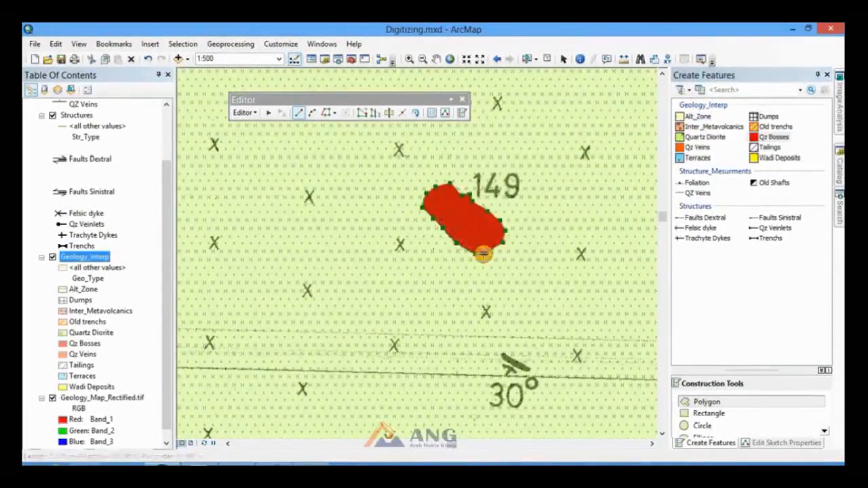
pyautogui.doubleClick(483, 254)
# Step: Clip the surrounding quartz diorite with the Qz Bosses polygon beside label 149, and clear the selection
pyautogui.scroll(-5, 475, 244)
pyautogui.click(244, 112)
pyautogui.click(257, 152)
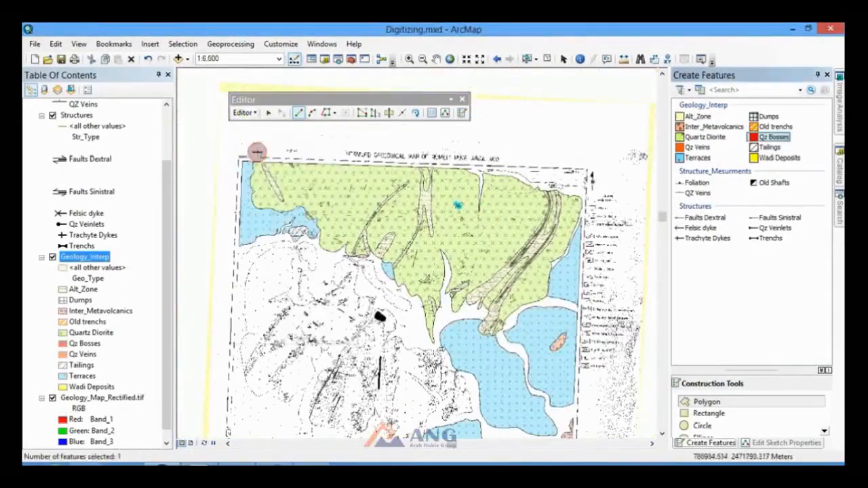
pyautogui.click(269, 113)
pyautogui.click(367, 292)
# Step: Start a Quartz Diorite polygon at the southern terrace edge, tracing the contact north past the 60° alteration strip
pyautogui.scroll(5, 449, 431)
pyautogui.scroll(-2, 522, 314)
pyautogui.scroll(1, 331, 403)
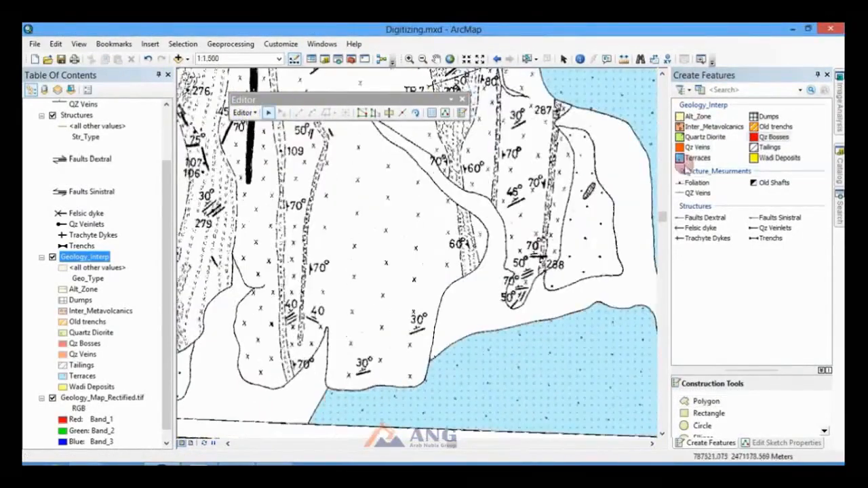
pyautogui.click(700, 137)
pyautogui.scroll(1, 463, 367)
pyautogui.click(414, 357)
pyautogui.click(416, 333)
pyautogui.click(421, 303)
pyautogui.click(428, 269)
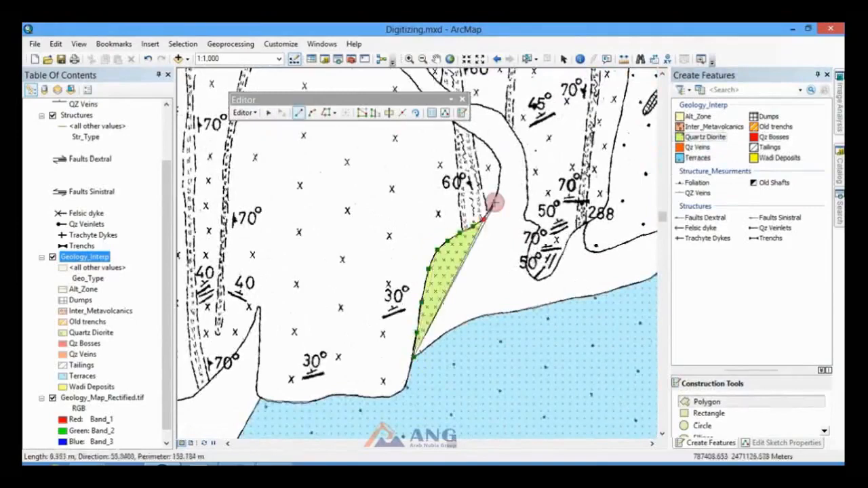
pyautogui.click(499, 173)
pyautogui.click(500, 165)
# Step: Extend the Quartz Diorite outline along the narrow channel to its northwestern tip and back down the opposite bank
pyautogui.scroll(-2, 500, 164)
pyautogui.scroll(2, 453, 125)
pyautogui.click(585, 274)
pyautogui.click(571, 263)
pyautogui.click(554, 253)
pyautogui.click(547, 246)
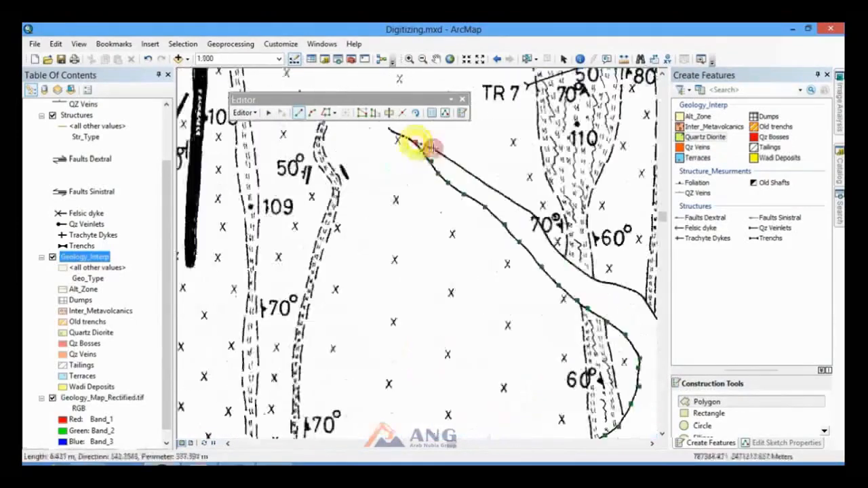
pyautogui.click(562, 258)
pyautogui.click(590, 276)
pyautogui.click(624, 287)
pyautogui.click(643, 297)
# Step: Trace the Quartz Diorite outline around the 50° lobe near label 288 and along the dotted terrace's southern edge
pyautogui.scroll(-1, 643, 305)
pyautogui.click(425, 236)
pyautogui.click(435, 250)
pyautogui.click(437, 265)
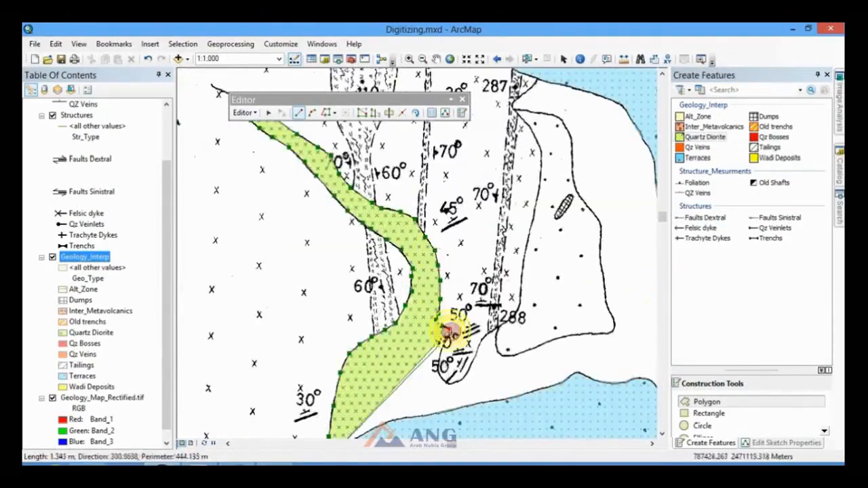
pyautogui.click(477, 352)
pyautogui.click(497, 330)
pyautogui.click(514, 356)
pyautogui.click(553, 340)
pyautogui.click(614, 332)
pyautogui.click(605, 290)
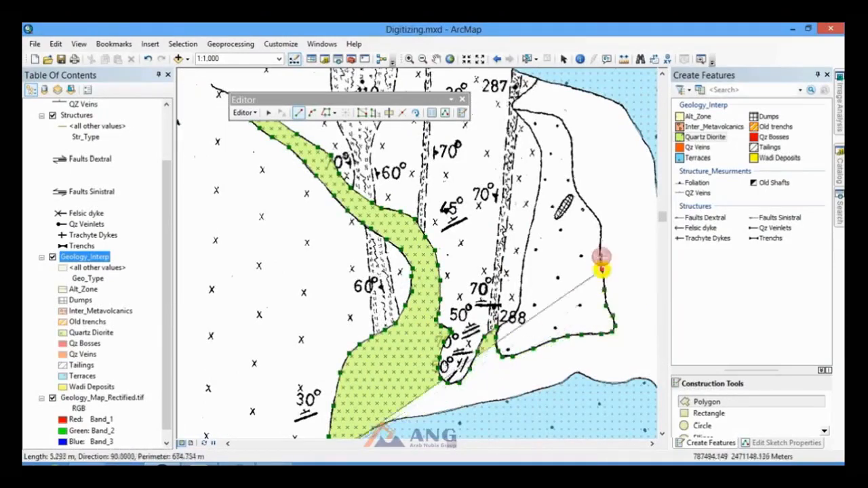
# Step: Trace the Quartz Diorite outline up the dotted terrace's eastern edge to its northern tip below label 287
pyautogui.click(601, 222)
pyautogui.click(575, 183)
pyautogui.click(572, 167)
pyautogui.click(570, 137)
pyautogui.click(561, 121)
pyautogui.click(541, 113)
pyautogui.click(516, 110)
# Step: Carry the Quartz Diorite outline from label 287 along the terrace boundary and around the narrow channel east of TR 7
pyautogui.scroll(-3, 655, 246)
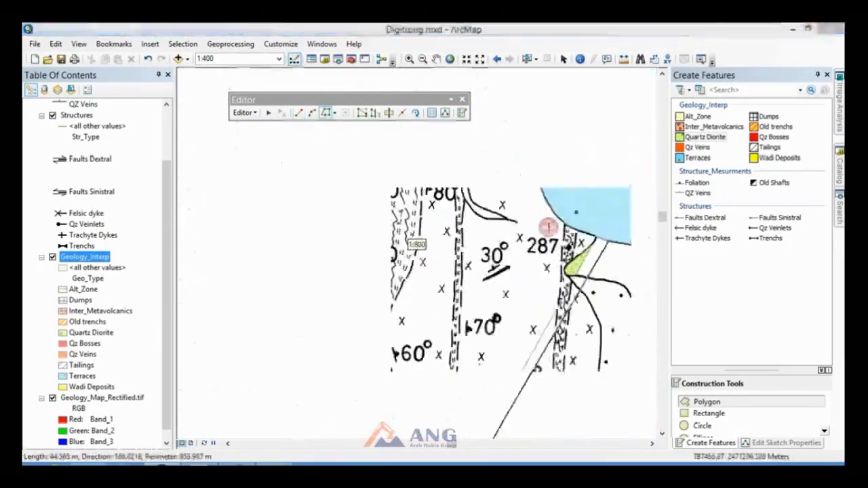
pyautogui.scroll(3, 378, 174)
pyautogui.scroll(-3, 517, 337)
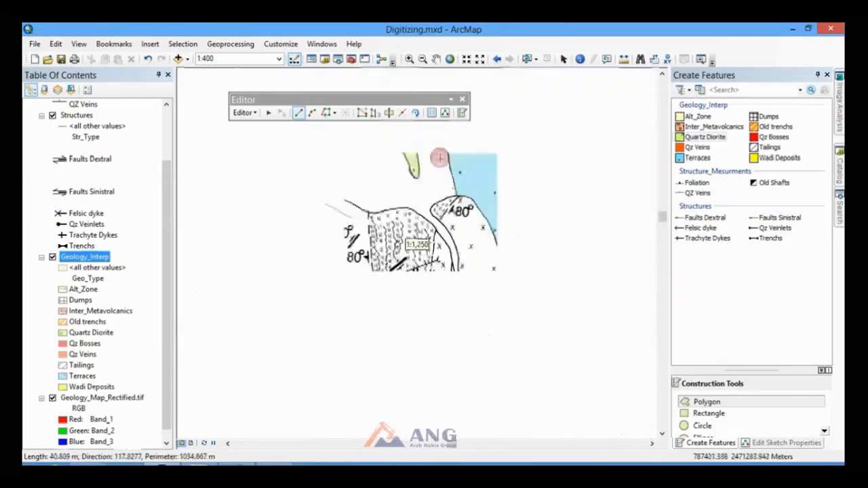
pyautogui.click(503, 232)
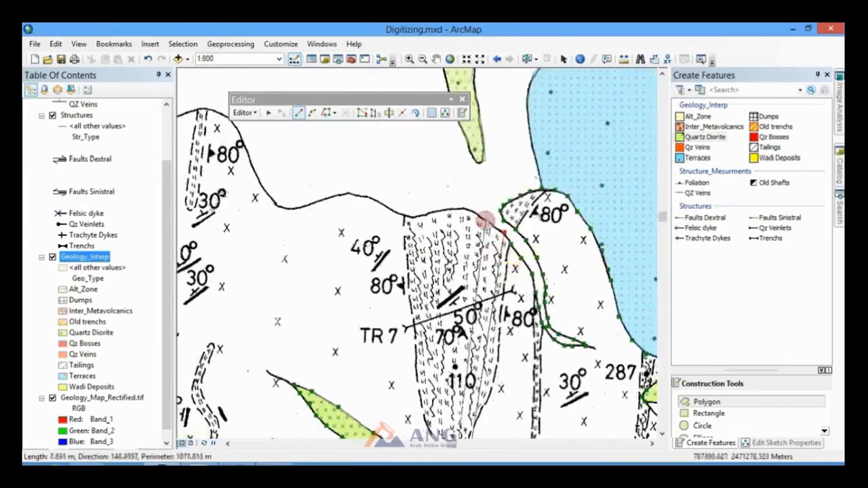
pyautogui.scroll(2, 258, 171)
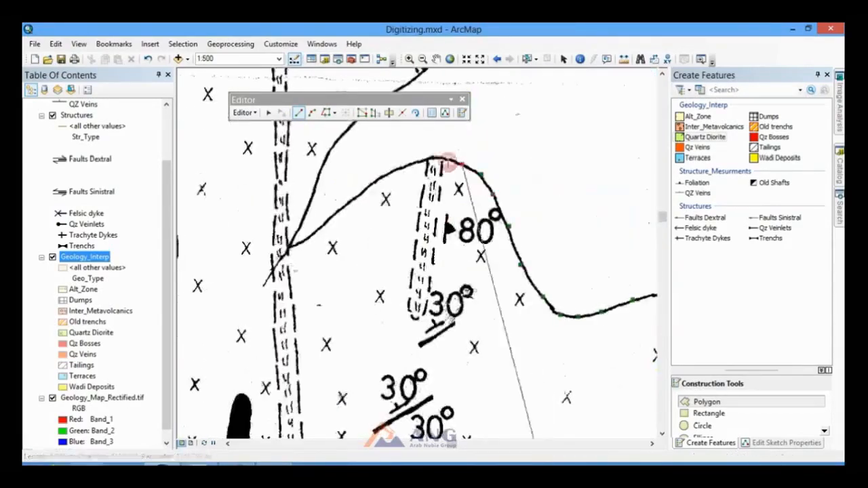
# Step: Trace the Quartz Diorite outline through the notch west of the 80° strip and around the lobe beside P1
pyautogui.click(314, 184)
pyautogui.press('Up')
pyautogui.click(355, 288)
pyautogui.click(385, 276)
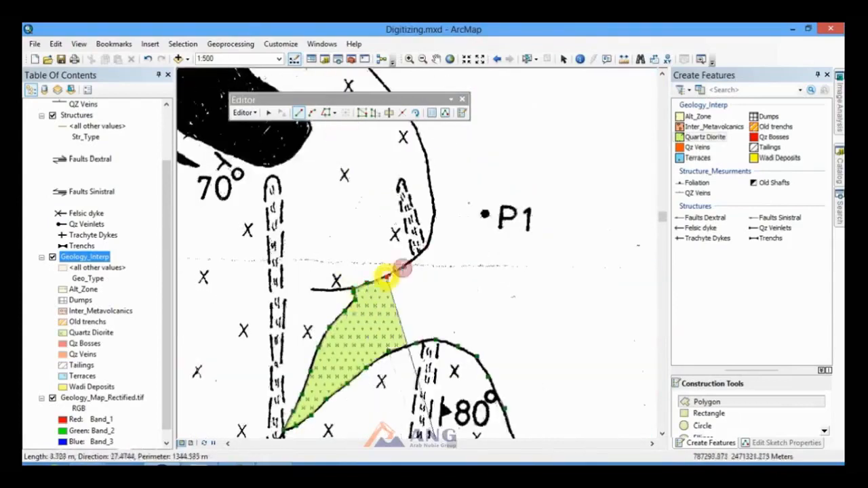
pyautogui.press('Up')
pyautogui.press('Left')
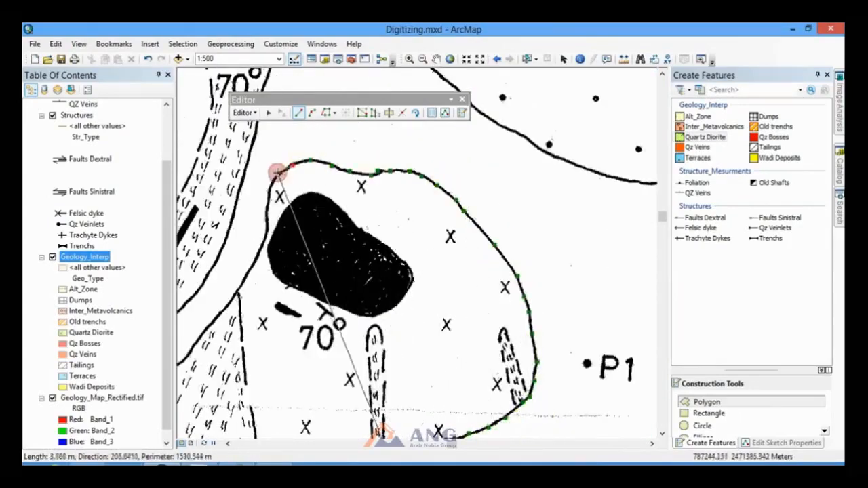
# Step: Trace the Quartz Diorite outline around the inlet west of the black boss and north along the eastern contact
pyautogui.scroll(-1, 319, 268)
pyautogui.press('Up')
pyautogui.press('Right')
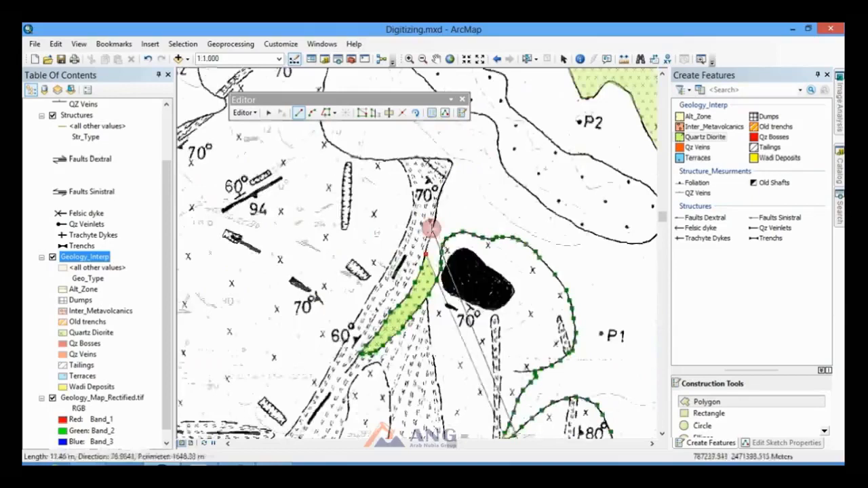
pyautogui.scroll(-2, 323, 132)
pyautogui.press('Up')
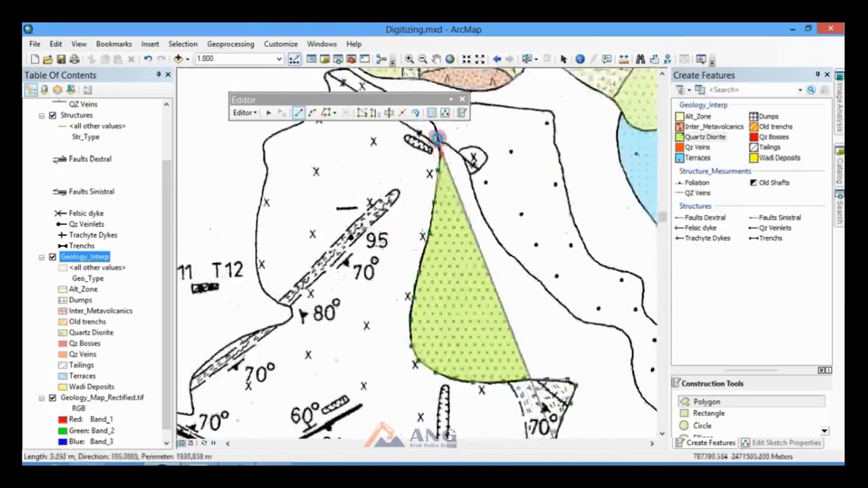
# Step: Trace the Quartz Diorite outline around the northern tip and down the western contact past T12 to TR 6
pyautogui.scroll(1, 462, 217)
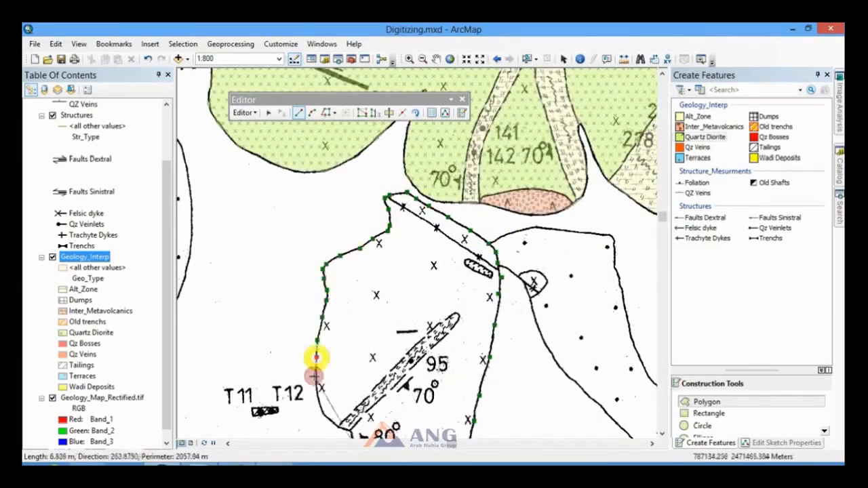
pyautogui.press('Down')
pyautogui.press('Left')
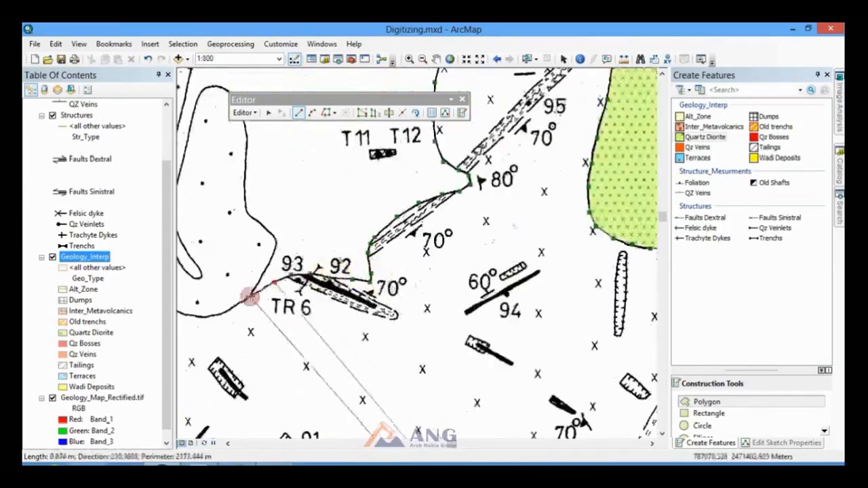
# Step: Trace the Quartz Diorite outline around the small dotted lobe west of TR 6 and north past T14
pyautogui.press('Left')
pyautogui.scroll(-2, 413, 194)
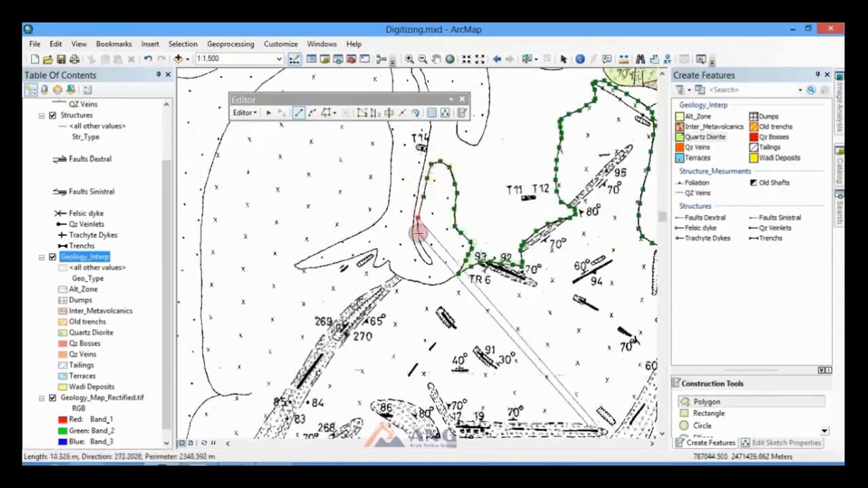
pyautogui.scroll(2, 418, 232)
pyautogui.scroll(-2, 418, 282)
pyautogui.scroll(2, 520, 155)
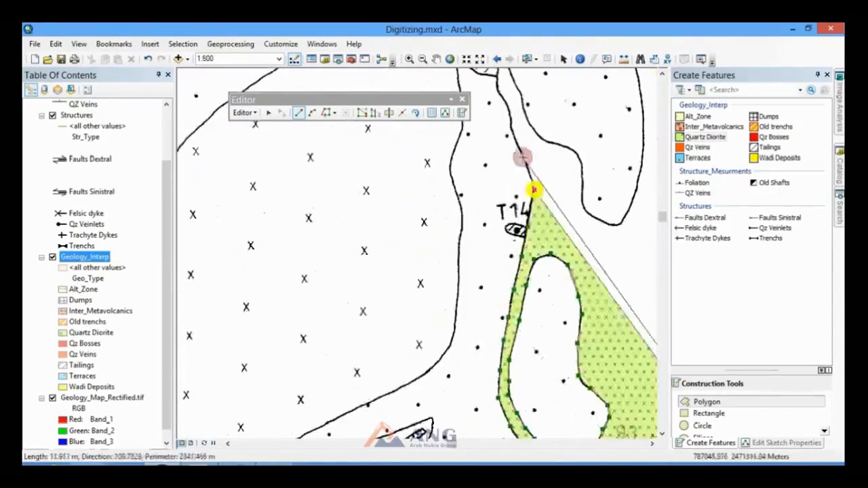
pyautogui.press('Left')
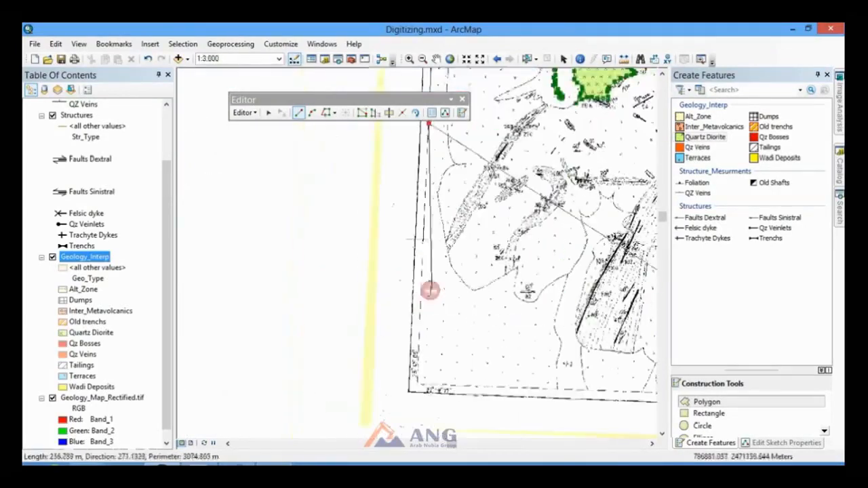
# Step: Continue the Quartz Diorite outline from the map's western frame around the southwestern area and up the channel bank toward label 90
pyautogui.scroll(2, 427, 257)
pyautogui.scroll(-2, 427, 257)
pyautogui.scroll(2, 473, 208)
pyautogui.scroll(-2, 438, 186)
pyautogui.scroll(2, 469, 210)
pyautogui.click(480, 289)
pyautogui.click(487, 287)
pyautogui.click(500, 280)
pyautogui.click(509, 271)
pyautogui.click(514, 254)
pyautogui.click(515, 243)
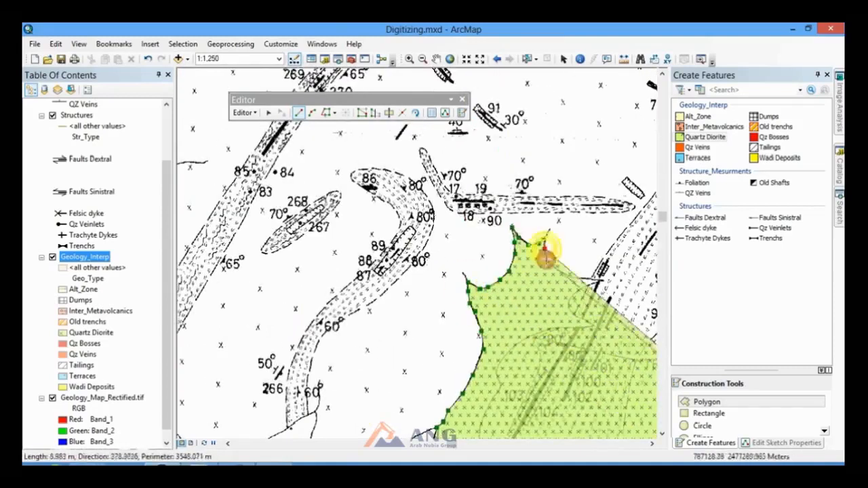
# Step: Trace the Quartz Diorite outline from the notches below label 90 down the channel's opposite bank
pyautogui.click(546, 258)
pyautogui.scroll(2, 436, 248)
pyautogui.click(319, 229)
pyautogui.click(244, 283)
pyautogui.click(301, 323)
pyautogui.click(223, 328)
pyautogui.click(524, 223)
pyautogui.click(474, 244)
pyautogui.click(455, 258)
pyautogui.click(415, 310)
pyautogui.click(424, 341)
pyautogui.click(411, 363)
pyautogui.click(398, 387)
pyautogui.click(385, 410)
pyautogui.scroll(-2, 385, 411)
# Step: Trace the Quartz Diorite outline along the western edge of the 80° alteration zone to its southern tip near P3
pyautogui.click(441, 213)
pyautogui.click(402, 374)
pyautogui.click(402, 396)
pyautogui.click(402, 422)
pyautogui.moveTo(403, 425); pyautogui.dragTo(410, 259)
pyautogui.click(412, 267)
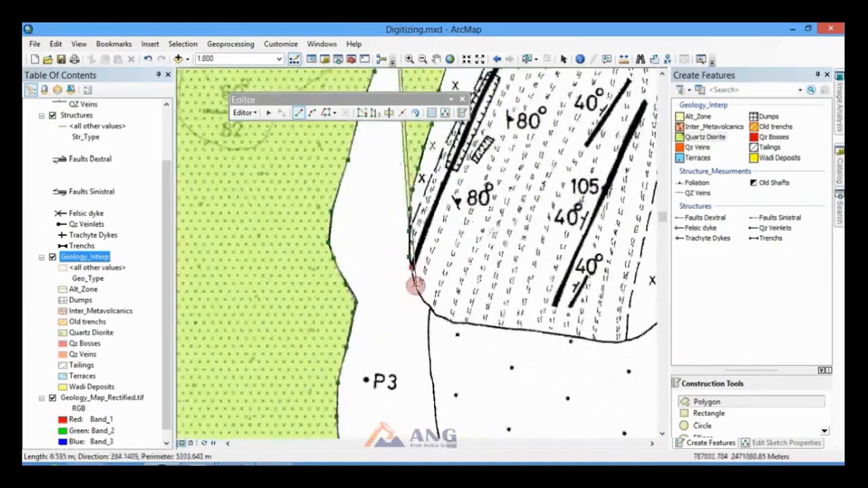
# Step: Extend the Quartz Diorite outline south past P3 to the map frame and east along the frame
pyautogui.click(433, 388)
pyautogui.moveTo(440, 437); pyautogui.dragTo(430, 358)
pyautogui.scroll(-1, 430, 358)
pyautogui.click(448, 393)
pyautogui.click(605, 399)
pyautogui.moveTo(605, 399); pyautogui.dragTo(291, 371)
# Step: Trace the Quartz Diorite outline up from the map frame and around the dotted terrace lobe south of label 274
pyautogui.click(331, 280)
pyautogui.click(353, 354)
pyautogui.click(373, 352)
pyautogui.click(391, 350)
pyautogui.click(410, 341)
pyautogui.click(421, 321)
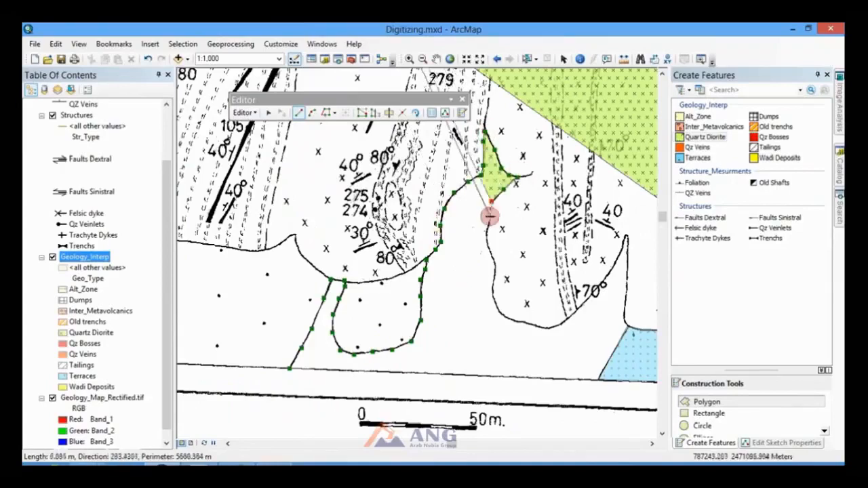
# Step: Trace the notch east of the 70° strip and finish the Quartz Diorite polygon along the blue terrace boundary
pyautogui.click(627, 242)
pyautogui.scroll(1, 628, 272)
pyautogui.click(447, 290)
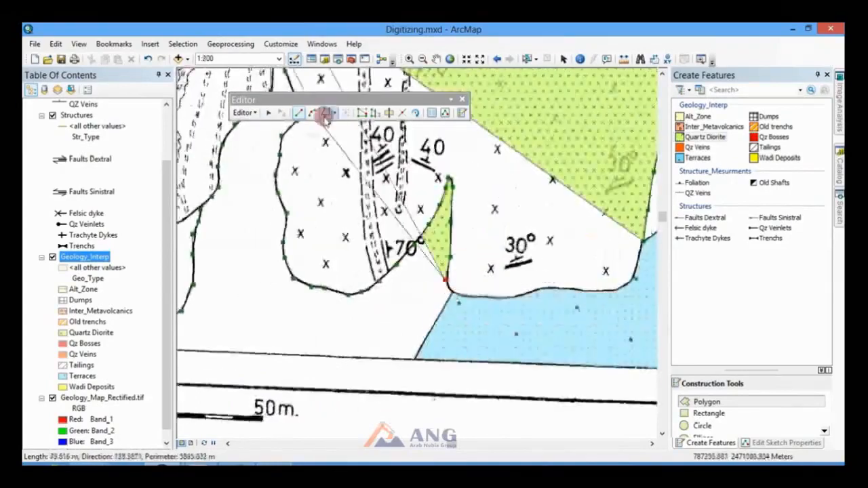
pyautogui.scroll(-8, 329, 286)
# Step: Digitize the dotted area east of labels 287 and 288 as a Terraces polygon
pyautogui.scroll(7, 434, 204)
pyautogui.click(696, 160)
pyautogui.click(482, 359)
pyautogui.click(495, 353)
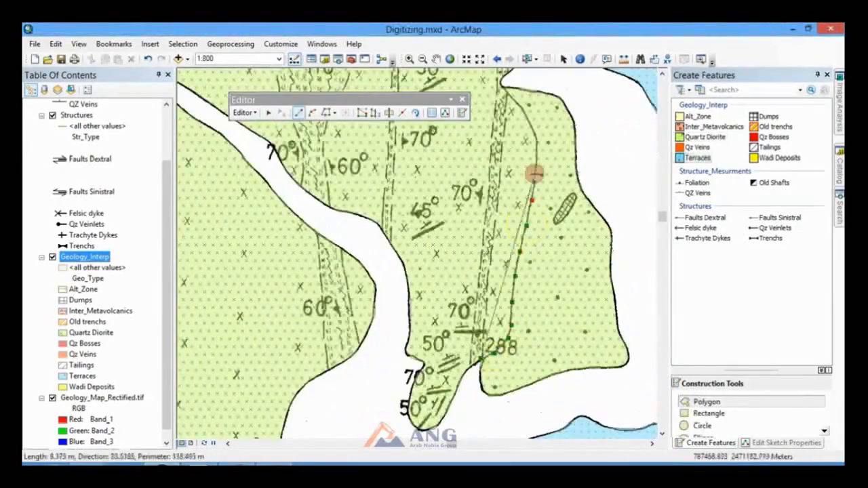
pyautogui.click(504, 86)
pyautogui.click(564, 102)
pyautogui.click(612, 251)
pyautogui.click(628, 359)
pyautogui.doubleClick(482, 362)
# Step: Start an Alt_Zone polygon along the narrow strip between labels 288 and 287, tracing its eastern edge northward
pyautogui.click(697, 116)
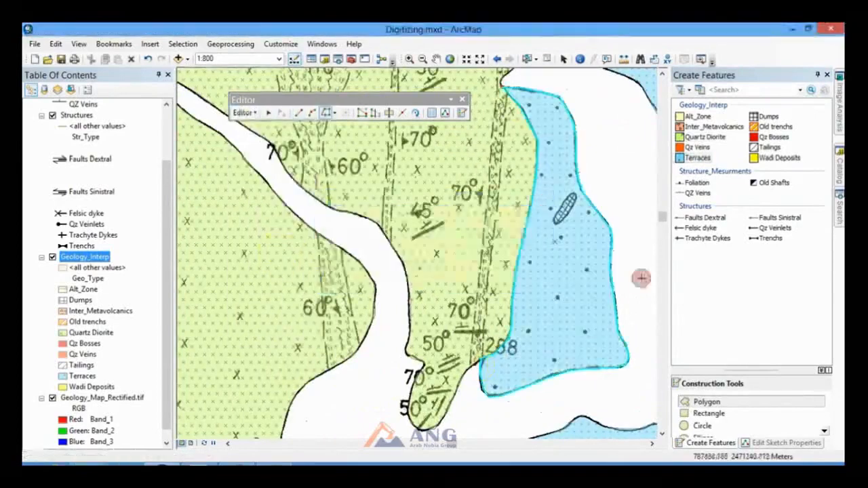
pyautogui.scroll(1, 383, 395)
pyautogui.click(518, 348)
pyautogui.click(519, 330)
pyautogui.click(523, 267)
pyautogui.click(530, 207)
pyautogui.click(536, 141)
pyautogui.scroll(-1, 536, 136)
pyautogui.click(496, 236)
pyautogui.click(500, 205)
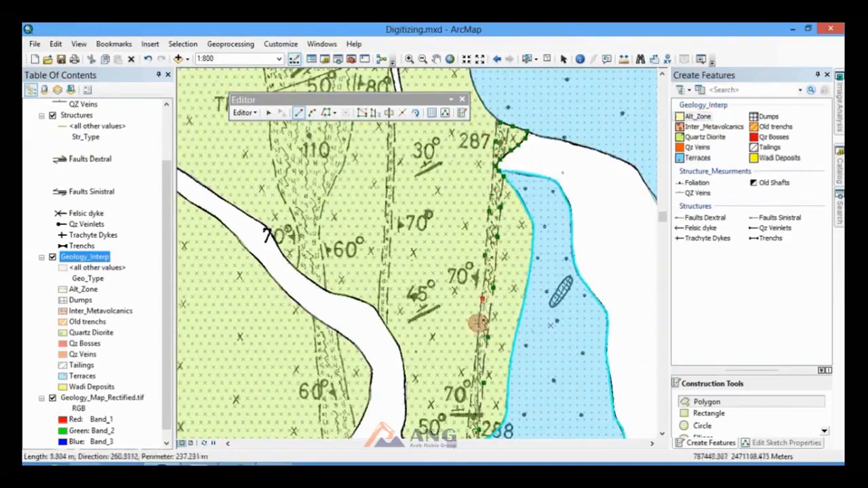
# Step: Close the Alt_Zone strip between 287 and 288 along its western edge and clip the surrounding unit with it
pyautogui.scroll(-2, 479, 323)
pyautogui.scroll(3, 468, 417)
pyautogui.click(512, 255)
pyautogui.doubleClick(515, 319)
pyautogui.click(244, 112)
# Step: Digitize the narrow strip west of the 30° and 70° marks as an Alt_Zone polygon down to the wadi and clip the surrounding unit
pyautogui.scroll(-3, 577, 282)
pyautogui.scroll(3, 508, 177)
pyautogui.click(487, 333)
pyautogui.scroll(-2, 502, 216)
pyautogui.scroll(3, 505, 224)
pyautogui.click(482, 404)
pyautogui.scroll(-3, 475, 366)
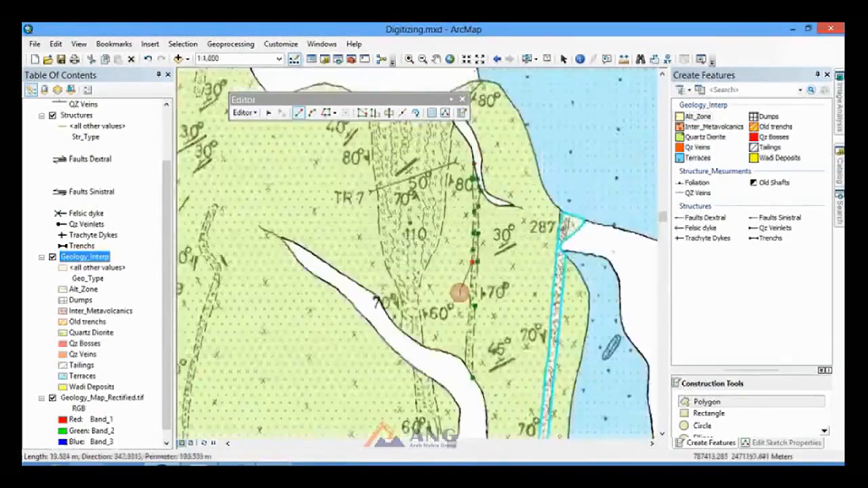
pyautogui.scroll(3, 457, 290)
pyautogui.doubleClick(467, 305)
pyautogui.click(255, 113)
pyautogui.click(265, 271)
# Step: Start an Alt_Zone polygon around label 110, tracing its eastern edge northward from the wadi and along the quartz diorite's northern boundary
pyautogui.click(434, 291)
pyautogui.scroll(-2, 576, 295)
pyautogui.scroll(2, 469, 297)
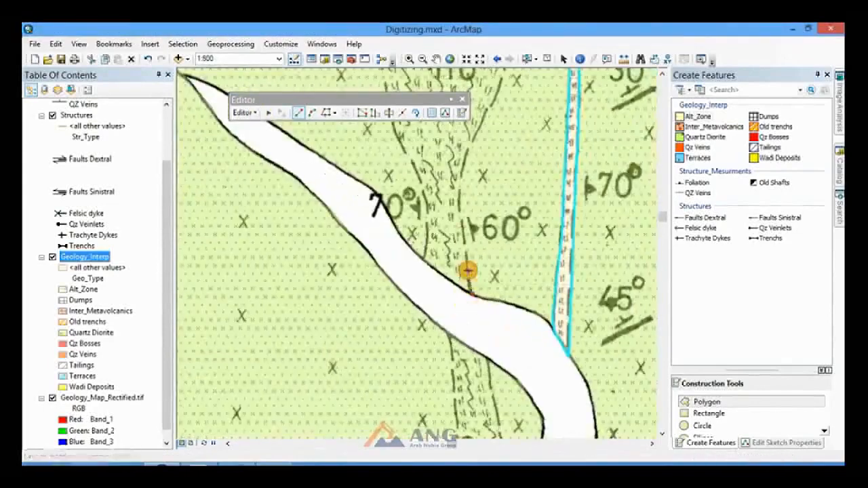
pyautogui.click(467, 272)
pyautogui.click(459, 202)
pyautogui.click(477, 129)
pyautogui.scroll(-3, 481, 234)
pyautogui.scroll(3, 482, 220)
pyautogui.click(473, 309)
pyautogui.click(477, 276)
pyautogui.click(324, 112)
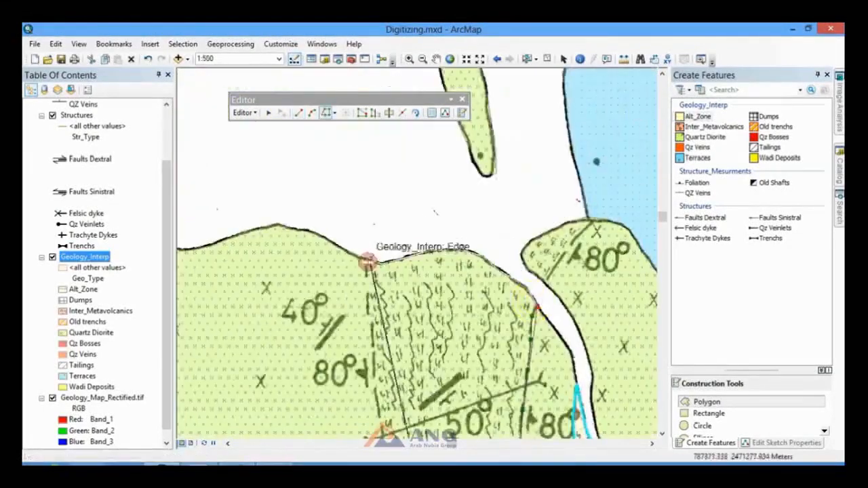
# Step: Trace the western edge of the zone around 110 southward and close the polygon along the wadi boundary
pyautogui.click(378, 403)
pyautogui.scroll(-2, 375, 386)
pyautogui.scroll(3, 377, 424)
pyautogui.click(407, 329)
pyautogui.click(429, 402)
pyautogui.scroll(-3, 430, 403)
pyautogui.scroll(2, 420, 413)
pyautogui.click(417, 334)
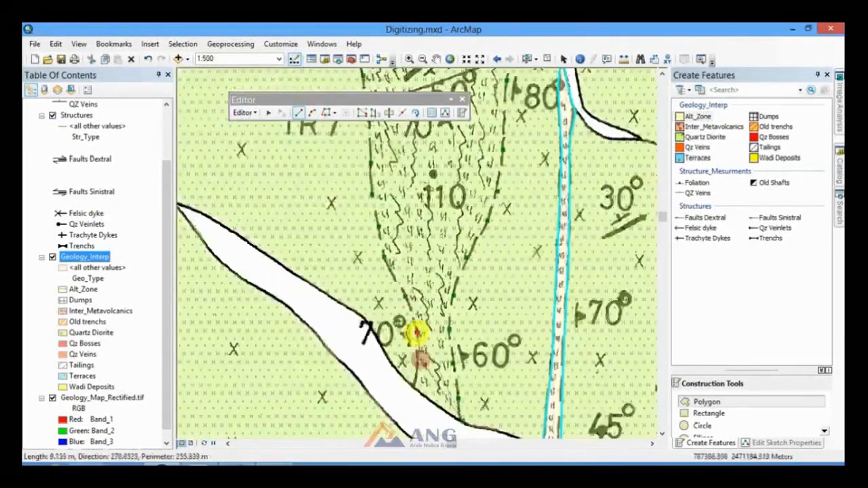
pyautogui.click(327, 113)
pyautogui.scroll(3, 417, 393)
pyautogui.click(338, 265)
pyautogui.doubleClick(422, 332)
pyautogui.scroll(-5, 423, 332)
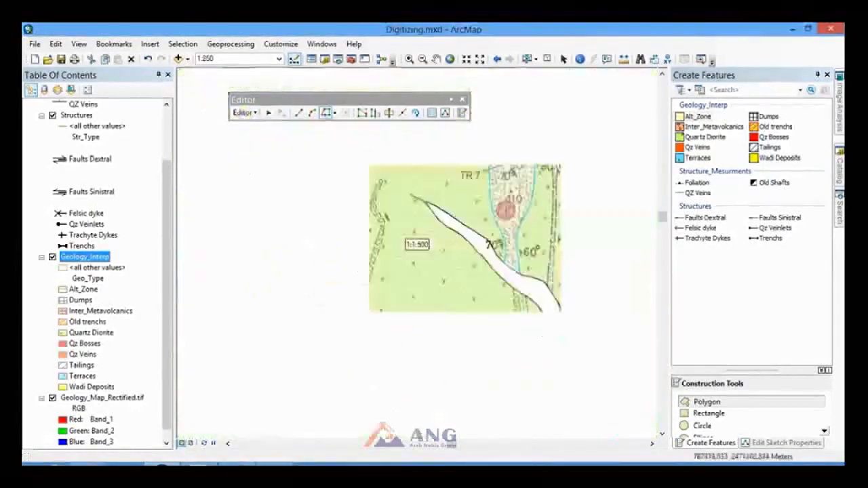
# Step: Digitize the short 60° strip south of the wadi as an Alt_Zone polygon and clip the surrounding quartz diorite with it
pyautogui.scroll(4, 506, 208)
pyautogui.click(489, 159)
pyautogui.click(484, 133)
pyautogui.scroll(-2, 484, 143)
pyautogui.click(326, 113)
pyautogui.click(504, 196)
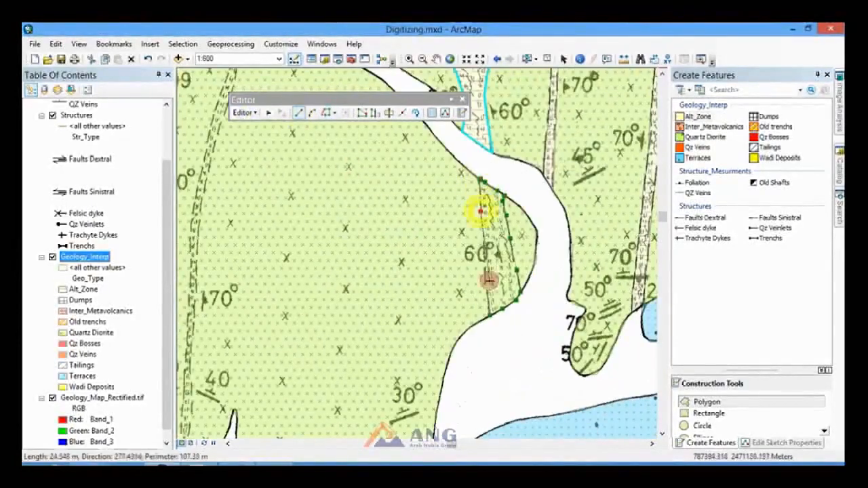
pyautogui.doubleClick(489, 280)
pyautogui.click(245, 113)
pyautogui.click(253, 246)
pyautogui.click(517, 224)
# Step: Start an Alt_Zone polygon on the thin strip east of label 109, tracing its western edge northward to the 50° mark
pyautogui.scroll(-3, 498, 183)
pyautogui.scroll(3, 408, 236)
pyautogui.click(444, 162)
pyautogui.scroll(-2, 446, 153)
pyautogui.scroll(3, 451, 102)
pyautogui.click(456, 310)
pyautogui.click(459, 231)
pyautogui.click(463, 149)
pyautogui.click(442, 377)
pyautogui.click(448, 326)
pyautogui.scroll(-2, 499, 125)
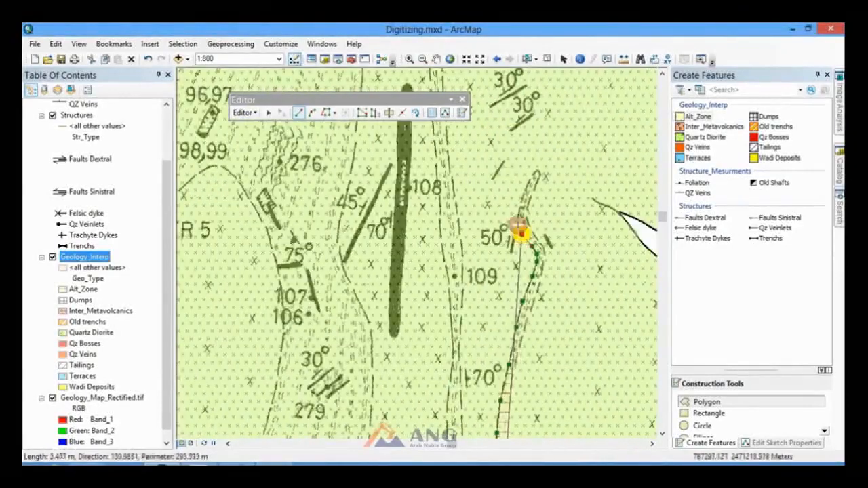
# Step: Close the thin strip east of 109 along its eastern edge and clip the surrounding unit with it
pyautogui.click(482, 337)
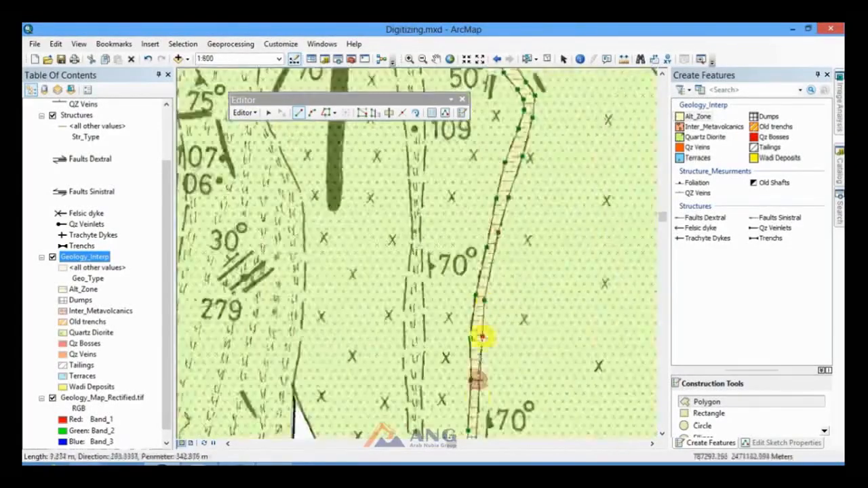
pyautogui.scroll(-2, 477, 380)
pyautogui.doubleClick(468, 422)
pyautogui.click(245, 112)
pyautogui.click(252, 246)
pyautogui.click(517, 223)
# Step: Start an Alt_Zone polygon on the long strip beside labels 108 and 109, tracing its western edge northward to the wadi tip
pyautogui.scroll(3, 475, 407)
pyautogui.click(431, 313)
pyautogui.click(417, 261)
pyautogui.scroll(-3, 476, 421)
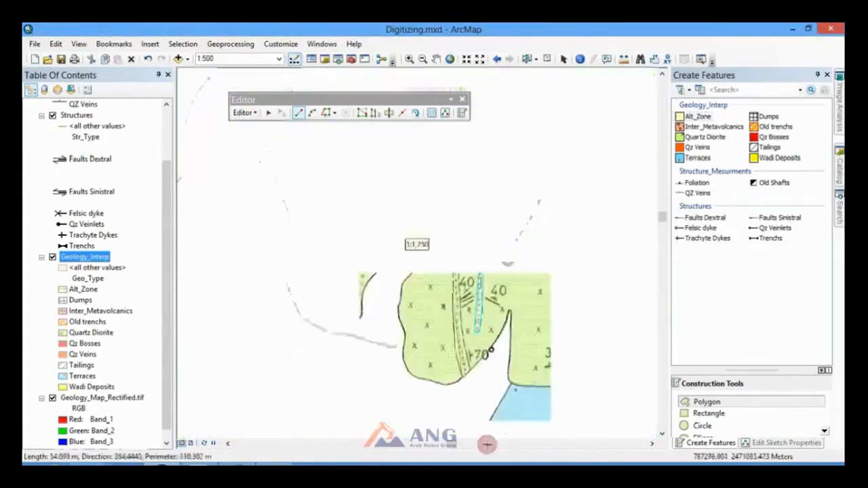
pyautogui.scroll(2, 461, 197)
pyautogui.click(424, 137)
pyautogui.scroll(-2, 415, 400)
pyautogui.click(395, 159)
pyautogui.scroll(-2, 414, 407)
pyautogui.click(407, 225)
pyautogui.scroll(-3, 486, 381)
pyautogui.click(427, 265)
pyautogui.click(427, 229)
pyautogui.click(425, 184)
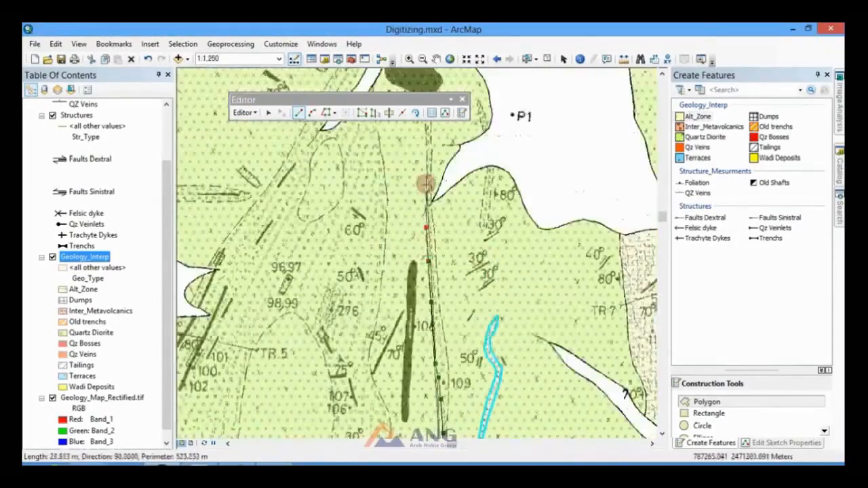
# Step: Trace the northern end and eastern edge of the strip beside 109 back south and finish the polygon
pyautogui.scroll(-2, 420, 407)
pyautogui.scroll(3, 416, 212)
pyautogui.click(429, 288)
pyautogui.click(428, 253)
pyautogui.scroll(-3, 455, 380)
pyautogui.click(457, 310)
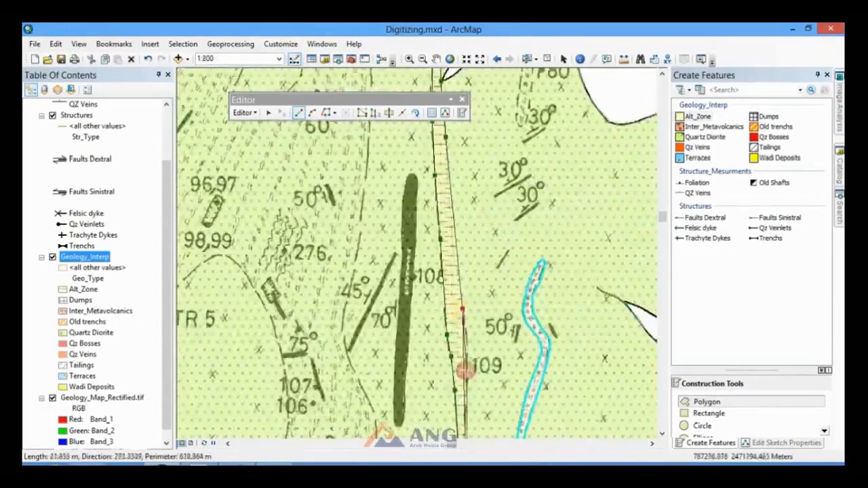
pyautogui.scroll(2, 462, 393)
pyautogui.click(413, 257)
pyautogui.click(413, 407)
pyautogui.scroll(-2, 417, 407)
pyautogui.scroll(-2, 434, 326)
pyautogui.click(437, 272)
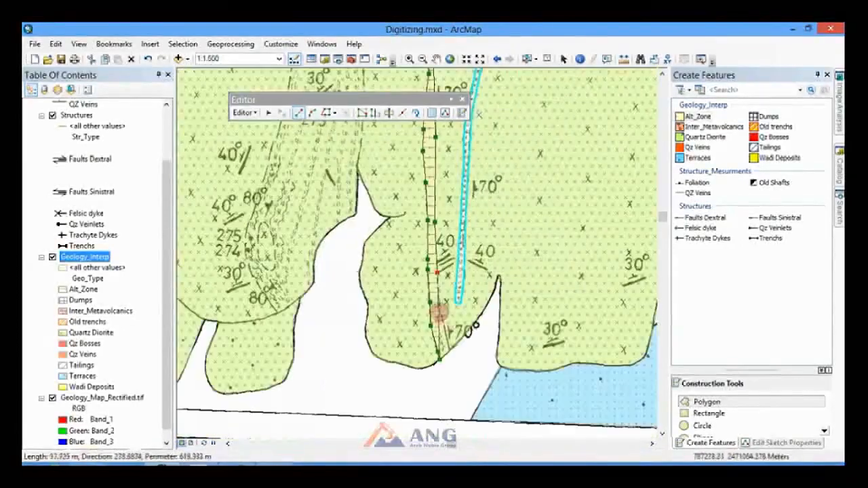
pyautogui.doubleClick(451, 351)
# Step: Start a Terraces polygon on the dotted area south of labels 274 and 275, tracing its upper boundary eastward
pyautogui.scroll(-3, 603, 291)
pyautogui.scroll(3, 488, 256)
pyautogui.click(697, 158)
pyautogui.click(344, 259)
pyautogui.click(364, 262)
pyautogui.click(388, 259)
pyautogui.click(408, 254)
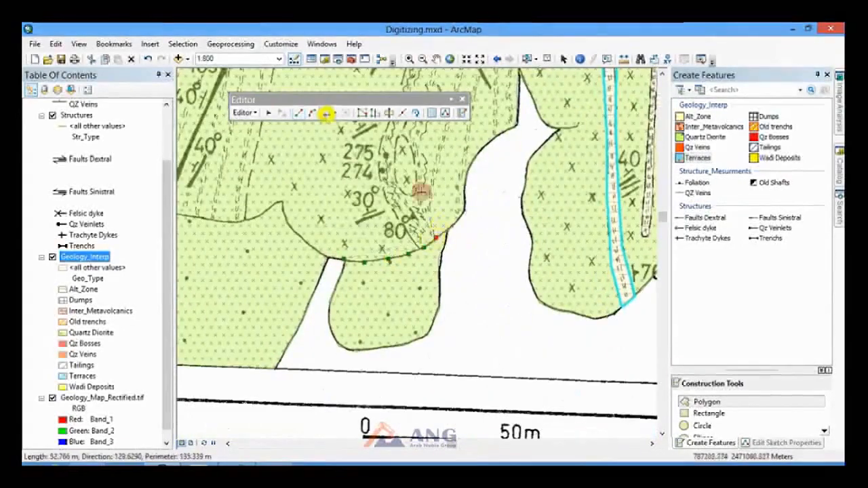
# Step: Digitize the dotted area east of P3 as a Terraces polygon bounded by the wadi and the hatched zone
pyautogui.scroll(-3, 344, 262)
pyautogui.scroll(5, 350, 271)
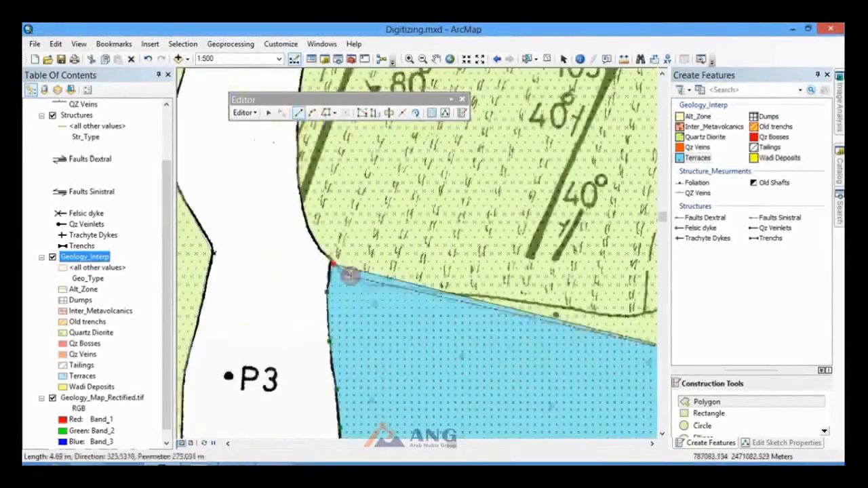
pyautogui.scroll(2, 110, 196)
pyautogui.scroll(-2, 354, 328)
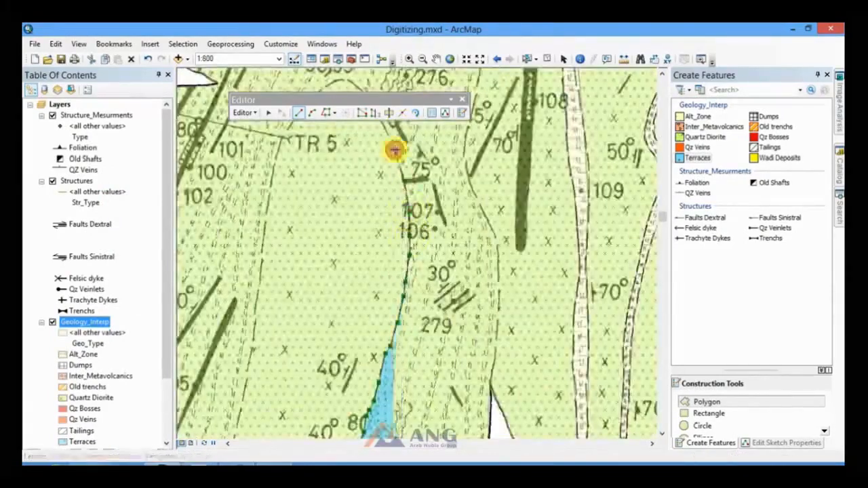
# Step: Trace the large hatched zone's inner boundary around TR 5 and follow the upper edge of the terrace east of P3
pyautogui.scroll(-2, 393, 327)
pyautogui.scroll(2, 376, 391)
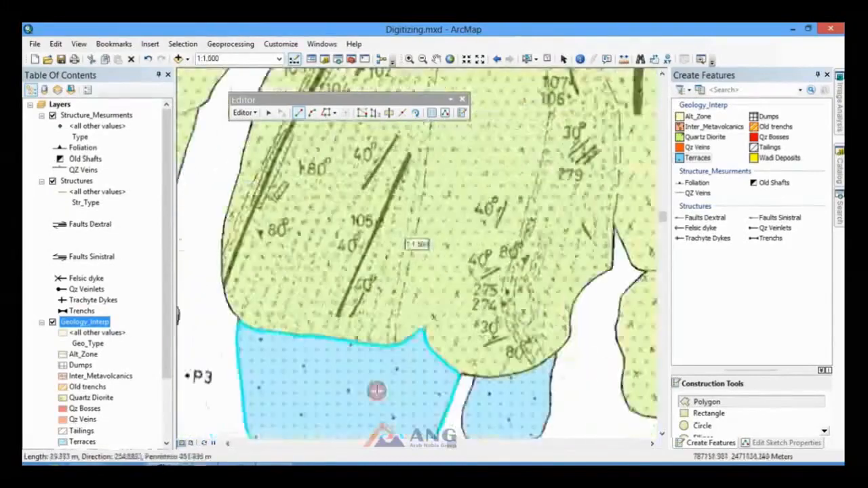
pyautogui.click(327, 114)
pyautogui.click(397, 345)
pyautogui.moveTo(266, 327); pyautogui.dragTo(424, 341)
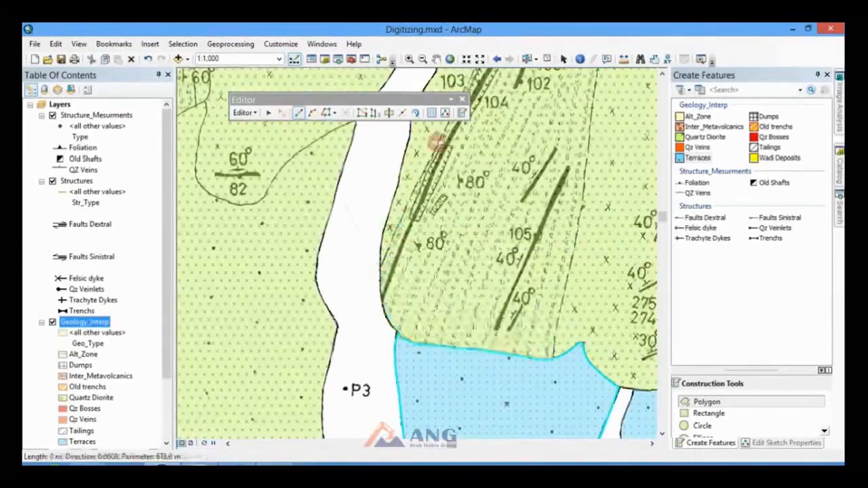
# Step: Continue the hatched zone's outline northward along its western edge, past labels 103 and 104 and the wadi inlets, toward the 60° mark
pyautogui.scroll(3, 438, 141)
pyautogui.scroll(-1, 486, 216)
pyautogui.moveTo(487, 153); pyautogui.dragTo(325, 324)
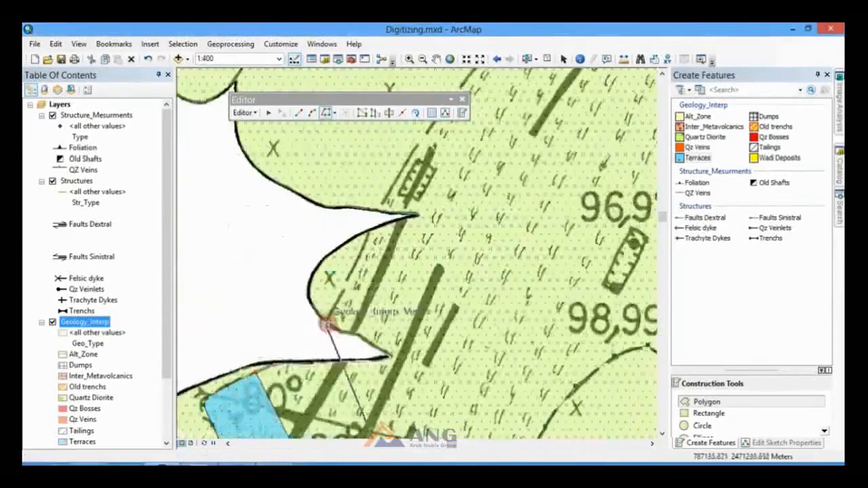
pyautogui.click(326, 324)
pyautogui.click(298, 114)
pyautogui.click(342, 290)
pyautogui.click(360, 253)
pyautogui.scroll(-4, 382, 208)
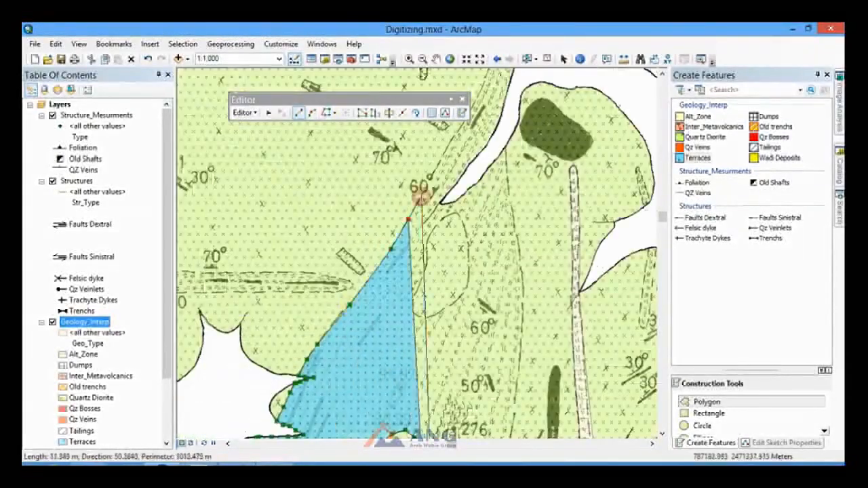
# Step: Trace the hatched zone's northern end and the narrow wadi tongue, and finish the polygon along its eastern edge
pyautogui.scroll(3, 432, 184)
pyautogui.click(327, 112)
pyautogui.click(434, 217)
pyautogui.scroll(3, 438, 365)
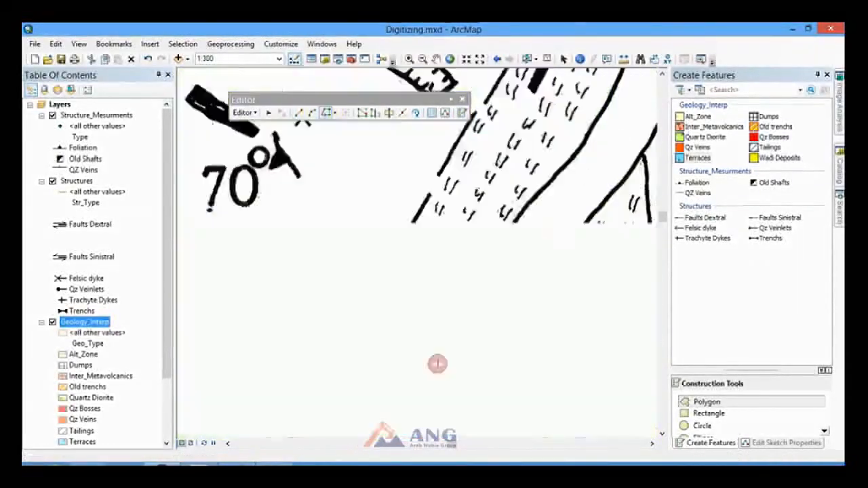
pyautogui.scroll(-3, 462, 328)
pyautogui.scroll(-2, 533, 265)
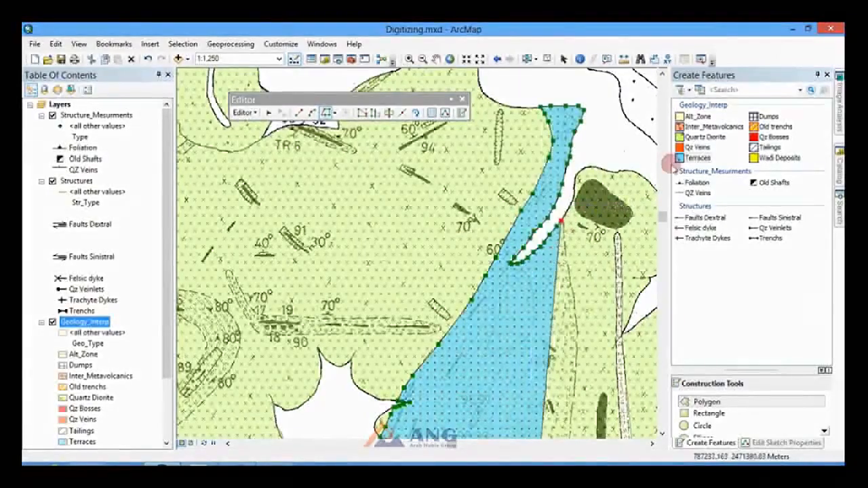
pyautogui.scroll(3, 569, 285)
pyautogui.scroll(-2, 400, 271)
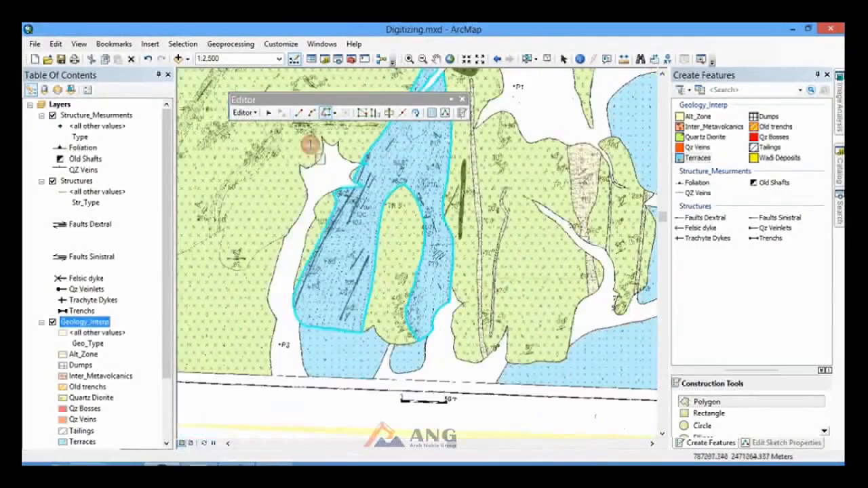
# Step: Change the Geo_Type of the large polygon around TR 5 to Alt_Zone
pyautogui.click(245, 113)
pyautogui.click(269, 113)
pyautogui.click(356, 226)
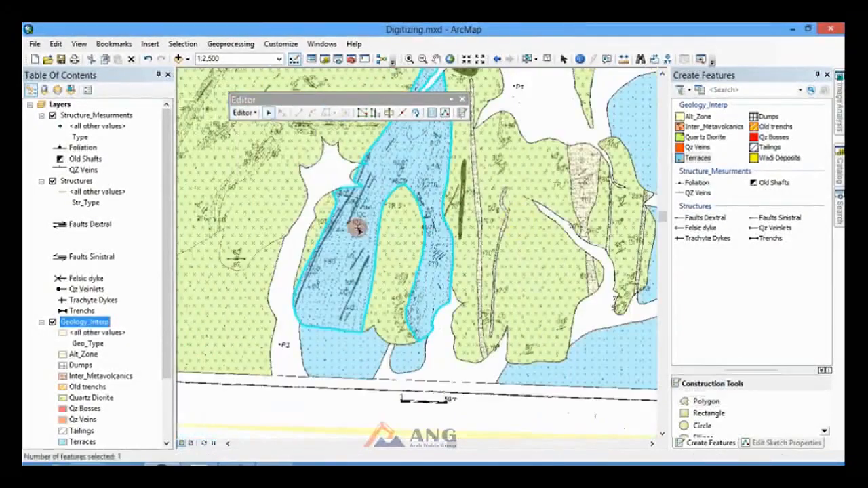
pyautogui.click(443, 113)
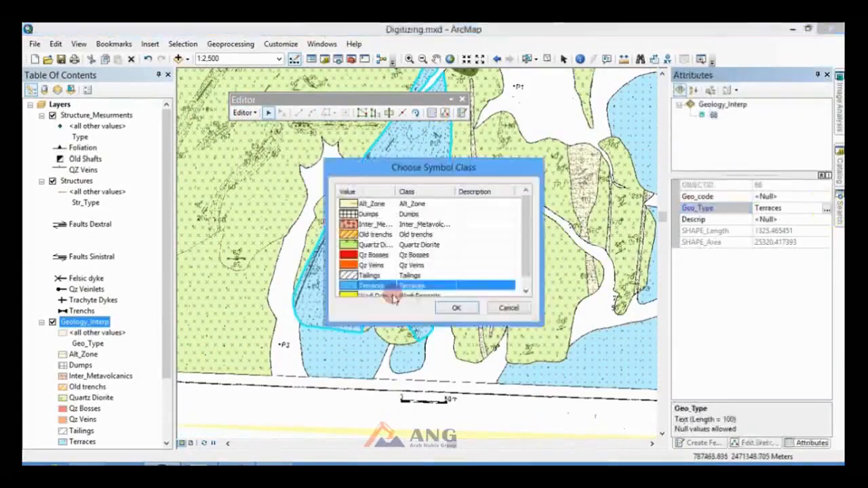
pyautogui.click(452, 306)
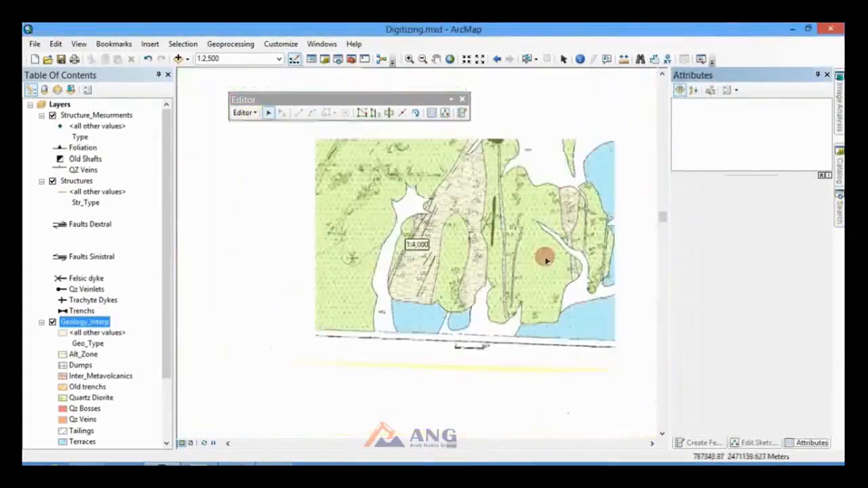
# Step: Start a Terraces polygon at the wadi northwest of P3 and trace the boundary westward around the 60°/82 mark
pyautogui.scroll(2, 491, 234)
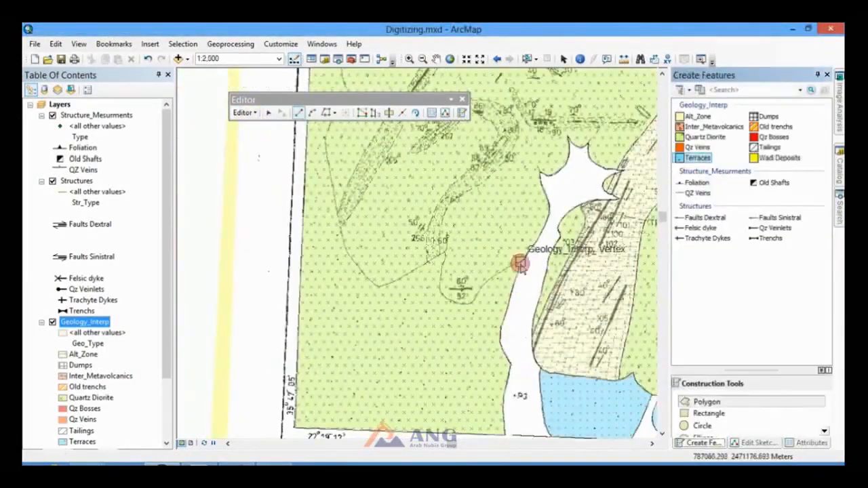
pyautogui.click(520, 264)
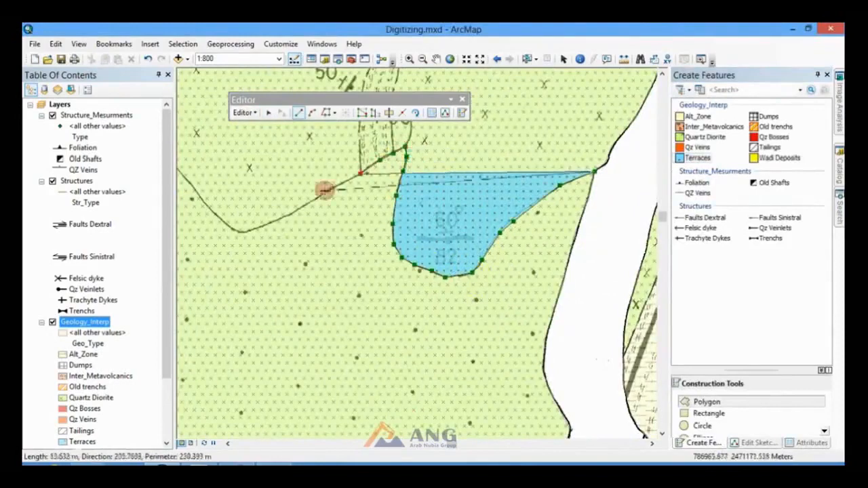
pyautogui.moveTo(223, 223); pyautogui.dragTo(468, 311)
pyautogui.click(424, 253)
pyautogui.scroll(-2, 424, 374)
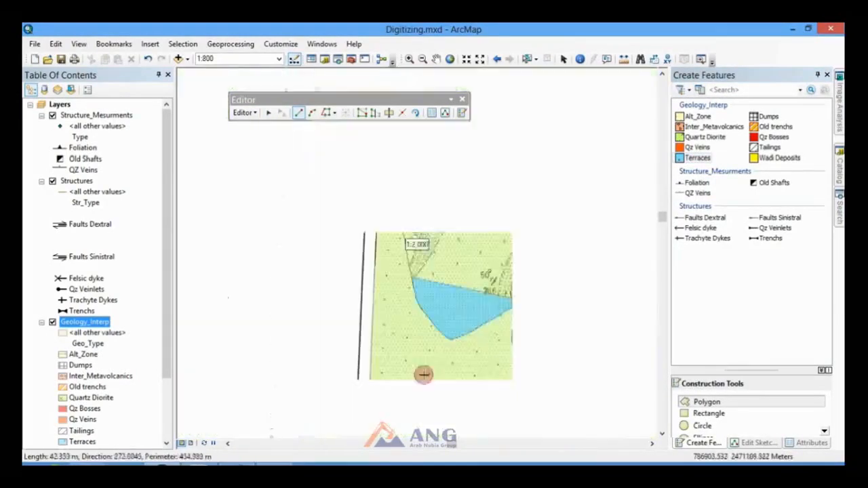
# Step: Continue the Terraces outline northward along the western side of the hatched zone near the map's western border
pyautogui.click(398, 193)
pyautogui.moveTo(393, 169); pyautogui.dragTo(368, 303)
pyautogui.click(381, 237)
pyautogui.click(401, 227)
pyautogui.click(392, 216)
pyautogui.click(385, 195)
pyautogui.click(381, 172)
pyautogui.scroll(-4, 454, 407)
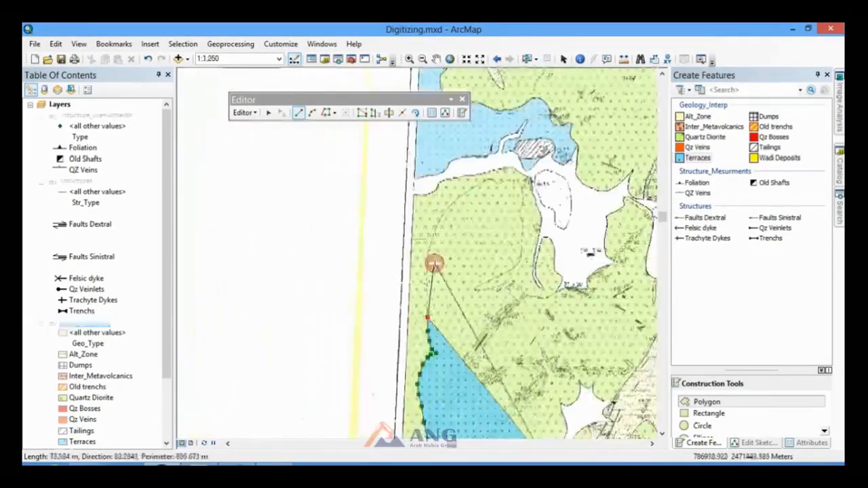
# Step: Trace the curved western side and northern end of the Terraces outline up to the area beside T15
pyautogui.scroll(3, 436, 263)
pyautogui.click(416, 242)
pyautogui.click(432, 182)
pyautogui.click(441, 161)
pyautogui.click(477, 119)
pyautogui.click(536, 82)
pyautogui.click(557, 90)
pyautogui.click(580, 83)
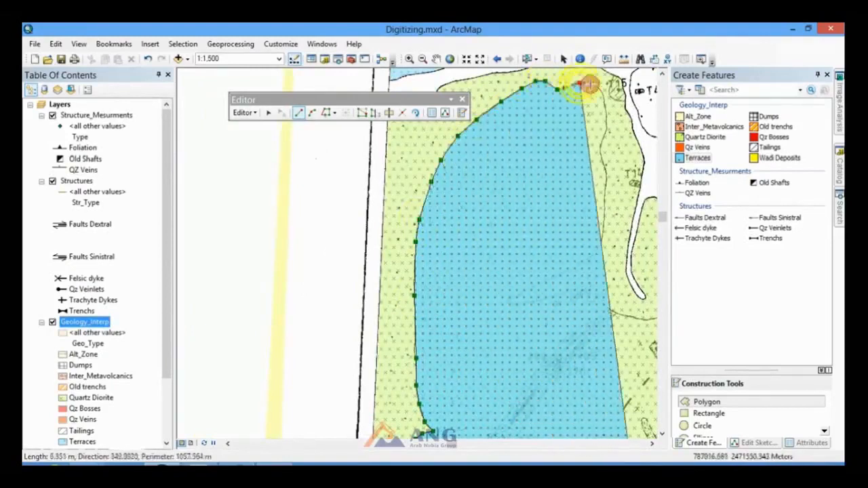
# Step: Continue the Terraces outline down its eastern side past T14 and around the narrow westward-pointing wedge
pyautogui.click(603, 91)
pyautogui.click(607, 126)
pyautogui.click(605, 192)
pyautogui.click(601, 247)
pyautogui.click(563, 273)
pyautogui.click(511, 307)
pyautogui.click(546, 300)
pyautogui.click(590, 286)
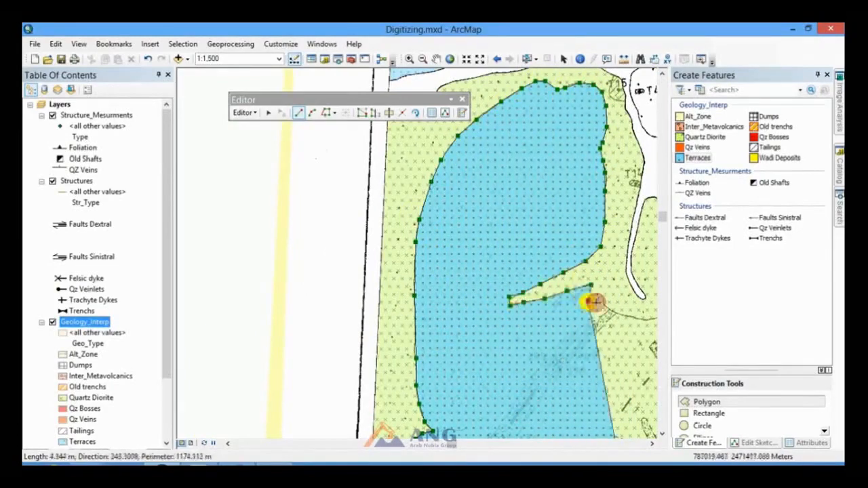
pyautogui.click(603, 300)
pyautogui.click(643, 320)
# Step: Complete the Terraces polygon by tracing the existing boundary around the map's southwest corner, and save the edits
pyautogui.scroll(-3, 382, 298)
pyautogui.scroll(1, 609, 312)
pyautogui.click(517, 301)
pyautogui.click(327, 113)
pyautogui.scroll(-2, 400, 251)
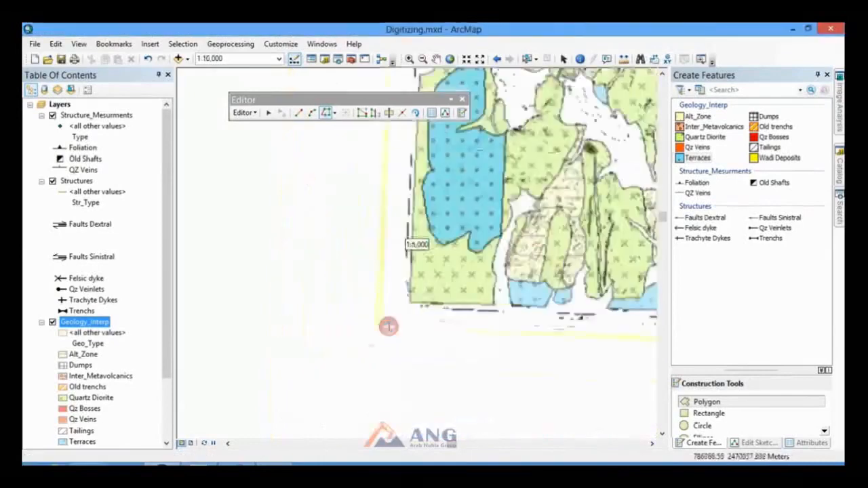
pyautogui.scroll(1, 399, 291)
pyautogui.doubleClick(514, 279)
pyautogui.click(250, 111)
pyautogui.click(267, 155)
pyautogui.click(269, 114)
pyautogui.click(296, 234)
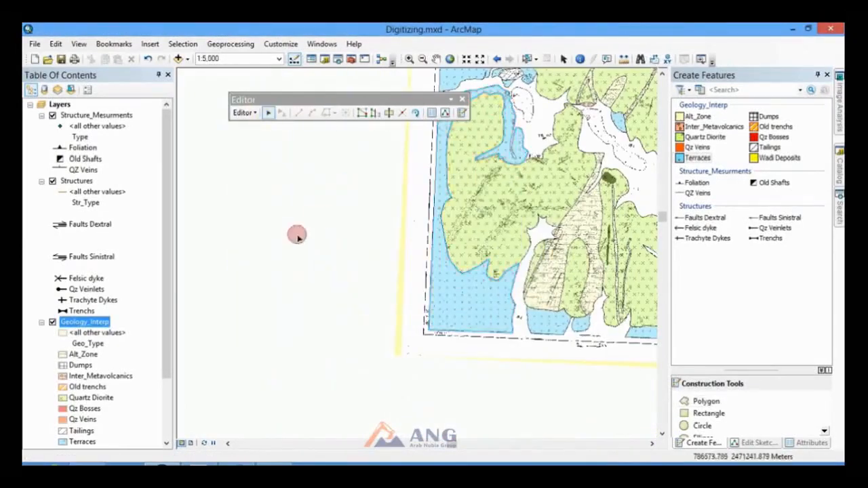
# Step: Start an Alt_Zone polygon at the Terraces contact beside 50°/266 and trace the curved zone's eastern side northeastward
pyautogui.scroll(4, 533, 220)
pyautogui.click(705, 116)
pyautogui.click(465, 403)
pyautogui.click(464, 371)
pyautogui.click(466, 321)
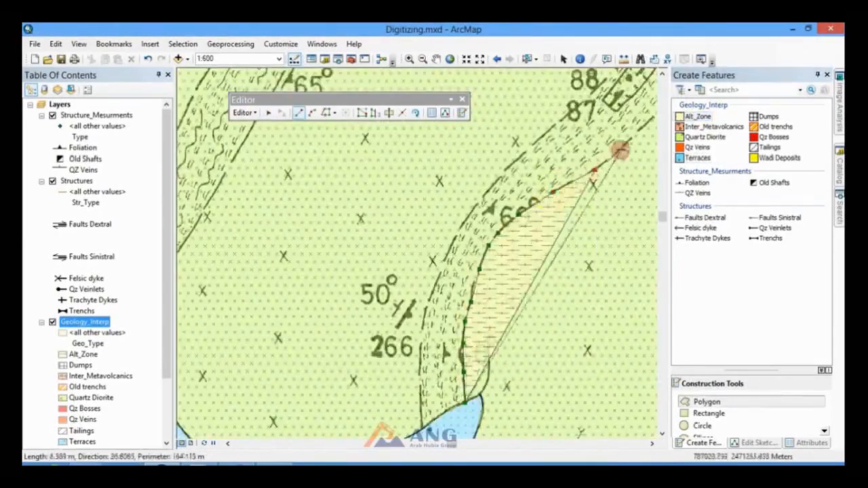
pyautogui.click(620, 150)
# Step: Continue the Alt_Zone outline past the 80° marks and around the zone's rounded northern end at 86
pyautogui.scroll(-1, 620, 151)
pyautogui.click(471, 258)
pyautogui.click(494, 229)
pyautogui.click(509, 198)
pyautogui.click(501, 152)
pyautogui.click(539, 194)
pyautogui.click(462, 194)
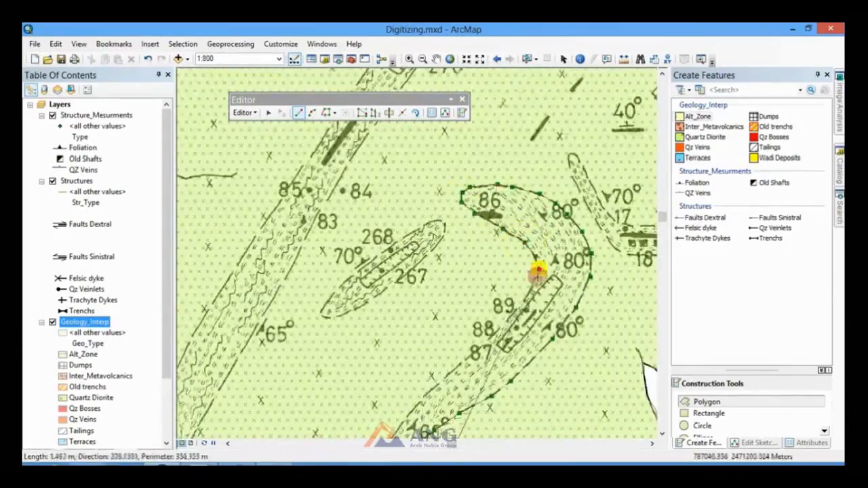
# Step: Trace the western side of the curved Alt_Zone southward past 89, 88 and 87 toward the 266 mark
pyautogui.click(436, 387)
pyautogui.click(530, 284)
pyautogui.click(513, 308)
pyautogui.scroll(1, 505, 271)
pyautogui.click(520, 178)
pyautogui.click(510, 208)
pyautogui.click(497, 237)
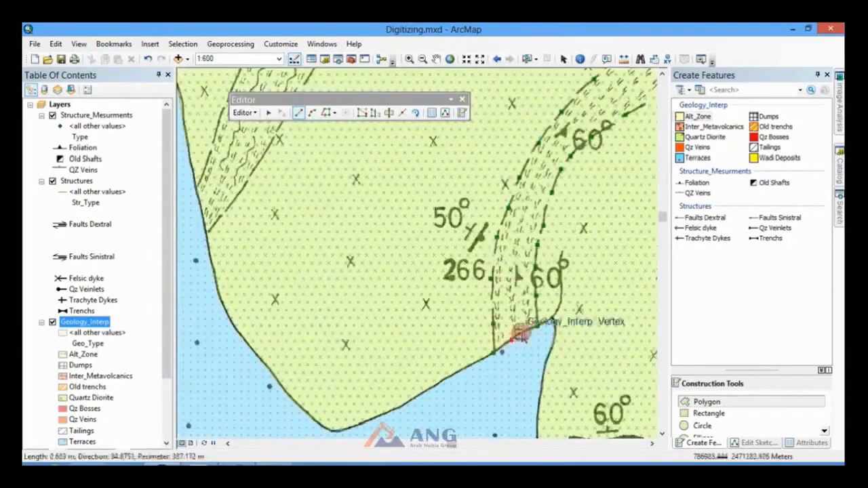
# Step: Complete the curved Alt_Zone polygon along the Terraces contact and clip the surrounding Quartz Diorite with it
pyautogui.doubleClick(521, 334)
pyautogui.click(244, 113)
pyautogui.click(258, 265)
pyautogui.click(521, 223)
# Step: Start an Alt_Zone polygon for the long zone beside 65° and trace its eastern side northeastward from the Terraces contact
pyautogui.scroll(-1, 407, 272)
pyautogui.click(364, 299)
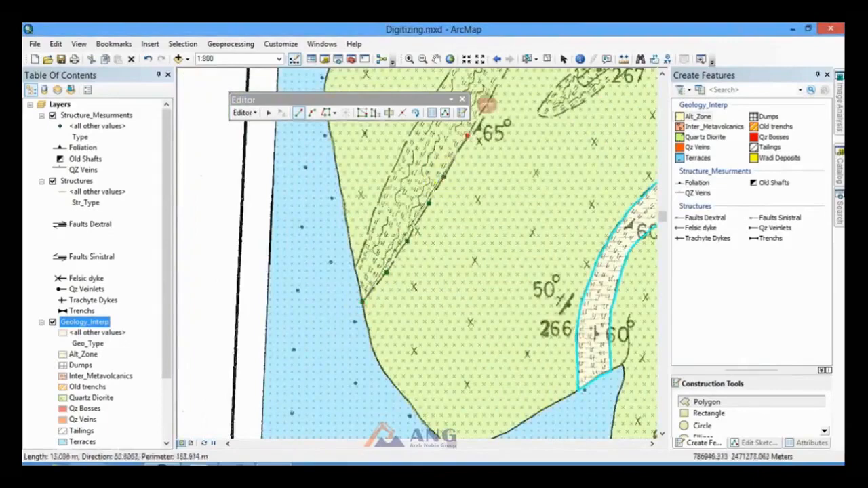
pyautogui.scroll(-2, 487, 105)
pyautogui.click(469, 178)
pyautogui.scroll(2, 412, 272)
pyautogui.click(412, 271)
pyautogui.click(459, 205)
pyautogui.click(471, 188)
# Step: Follow the existing boundary across the long zone's northeastern end and resume straight segments down its western side
pyautogui.click(327, 113)
pyautogui.scroll(2, 455, 169)
pyautogui.click(488, 204)
pyautogui.click(465, 188)
pyautogui.click(299, 113)
pyautogui.click(450, 204)
pyautogui.click(422, 225)
# Step: Continue tracing the western side of the long Alt_Zone southwestward past the 83 to 85 marks
pyautogui.click(208, 399)
pyautogui.scroll(-2, 488, 183)
pyautogui.scroll(2, 271, 346)
pyautogui.click(434, 256)
pyautogui.click(350, 348)
pyautogui.scroll(-2, 481, 198)
pyautogui.scroll(2, 363, 321)
pyautogui.click(344, 340)
pyautogui.click(294, 416)
# Step: Complete the long Alt_Zone polygon at its southwestern end and save the edits
pyautogui.scroll(-2, 489, 211)
pyautogui.scroll(2, 386, 324)
pyautogui.click(439, 300)
pyautogui.scroll(-2, 322, 217)
pyautogui.scroll(2, 355, 256)
pyautogui.doubleClick(358, 241)
pyautogui.click(248, 113)
pyautogui.click(269, 154)
# Step: Digitize the small elongated Alt_Zone between the 268 and 267 marks and save the edits
pyautogui.scroll(-2, 382, 358)
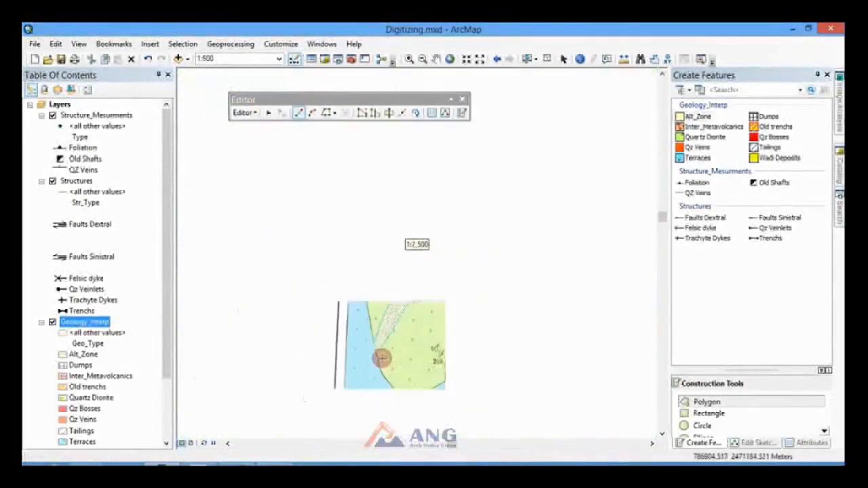
pyautogui.scroll(2, 373, 314)
pyautogui.click(322, 288)
pyautogui.click(334, 266)
pyautogui.click(355, 245)
pyautogui.click(380, 225)
pyautogui.click(410, 204)
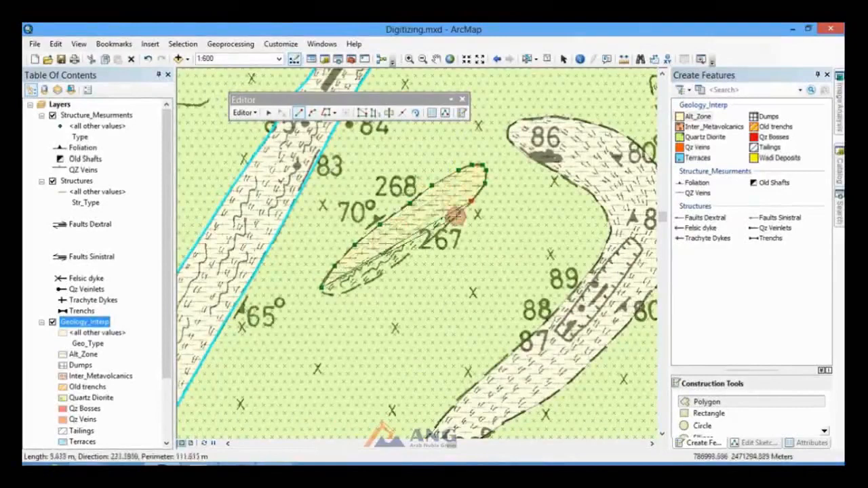
pyautogui.click(253, 114)
pyautogui.click(269, 154)
# Step: Start an Alt_Zone polygon at the narrow tip northwest of 17 and trace its upper side eastward past 19
pyautogui.scroll(-2, 287, 275)
pyautogui.scroll(2, 444, 251)
pyautogui.click(318, 140)
pyautogui.click(334, 139)
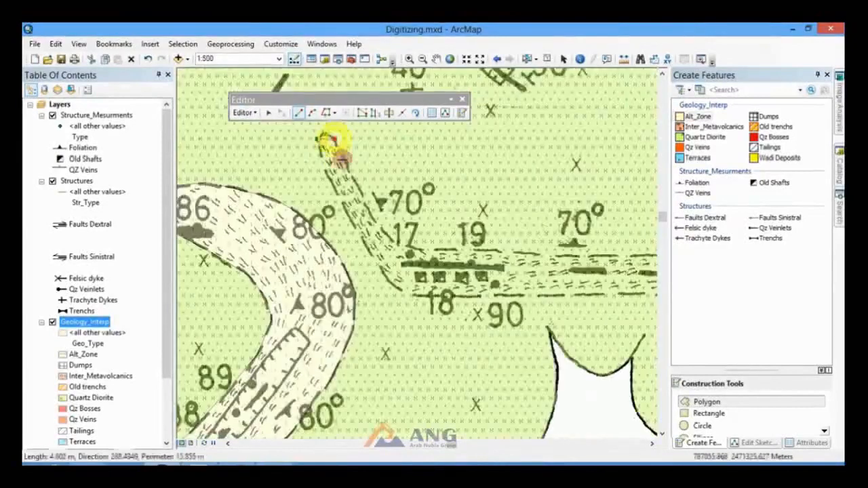
pyautogui.click(550, 253)
pyautogui.scroll(-3, 550, 254)
pyautogui.scroll(2, 628, 261)
pyautogui.click(451, 242)
pyautogui.click(473, 241)
# Step: Trace the lower side of the Alt_Zone westward past 90 and 18 and complete the polygon at its northwestern tip
pyautogui.click(614, 263)
pyautogui.click(595, 266)
pyautogui.click(554, 266)
pyautogui.click(507, 267)
pyautogui.click(455, 266)
pyautogui.click(407, 267)
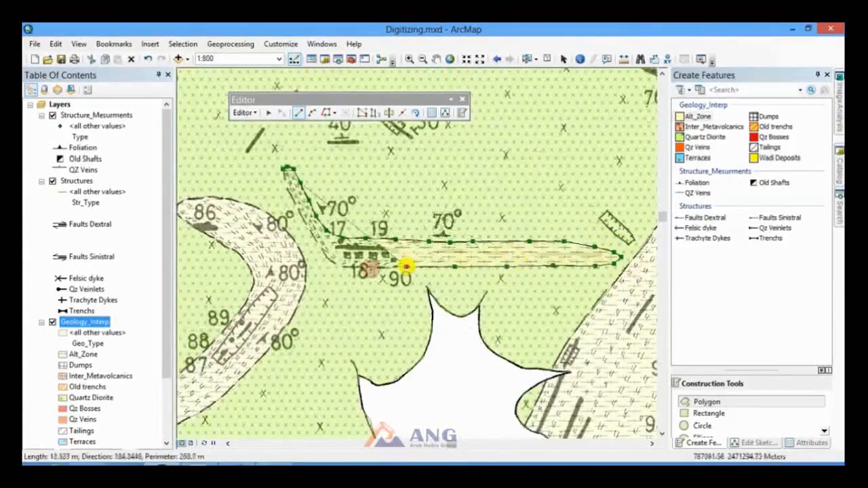
pyautogui.doubleClick(287, 180)
# Step: Digitize the narrow Alt_Zone between TR 6 and the 92/93 marks and clip the surrounding Quartz Diorite with it
pyautogui.scroll(-3, 509, 248)
pyautogui.scroll(3, 464, 149)
pyautogui.click(407, 195)
pyautogui.click(434, 211)
pyautogui.click(482, 235)
pyautogui.click(503, 248)
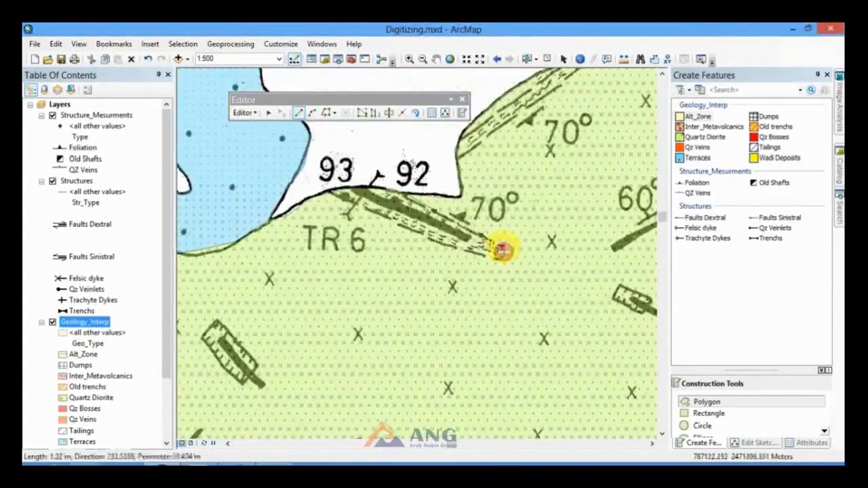
pyautogui.doubleClick(337, 197)
pyautogui.click(245, 113)
pyautogui.click(261, 261)
# Step: Digitize the Alt_Zone strip along the wadi edge northeast of 92 and clip the surrounding Quartz Diorite with it
pyautogui.scroll(3, 411, 129)
pyautogui.click(335, 297)
pyautogui.click(368, 276)
pyautogui.click(407, 248)
pyautogui.click(448, 219)
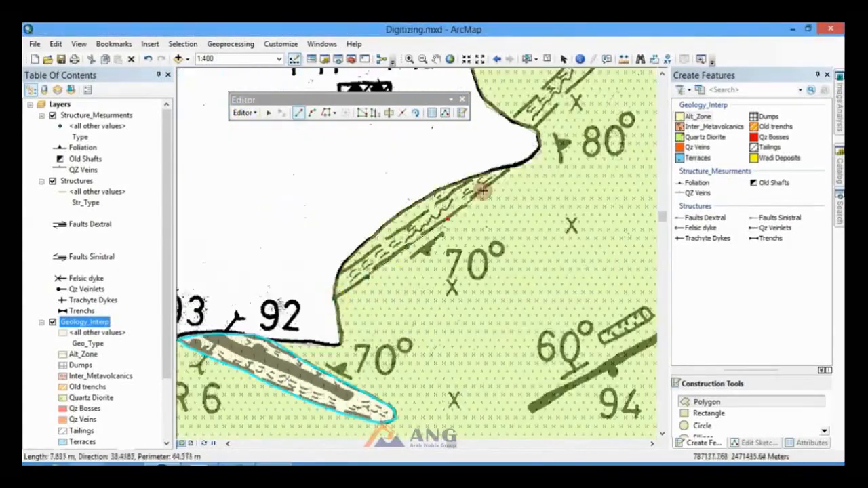
pyautogui.click(416, 216)
pyautogui.doubleClick(340, 272)
pyautogui.click(244, 113)
pyautogui.click(260, 262)
# Step: Digitize the elongated Alt_Zone beside 95, east of T12, and clip the surrounding Quartz Diorite with it
pyautogui.scroll(-3, 452, 238)
pyautogui.scroll(3, 535, 132)
pyautogui.click(360, 310)
pyautogui.click(390, 278)
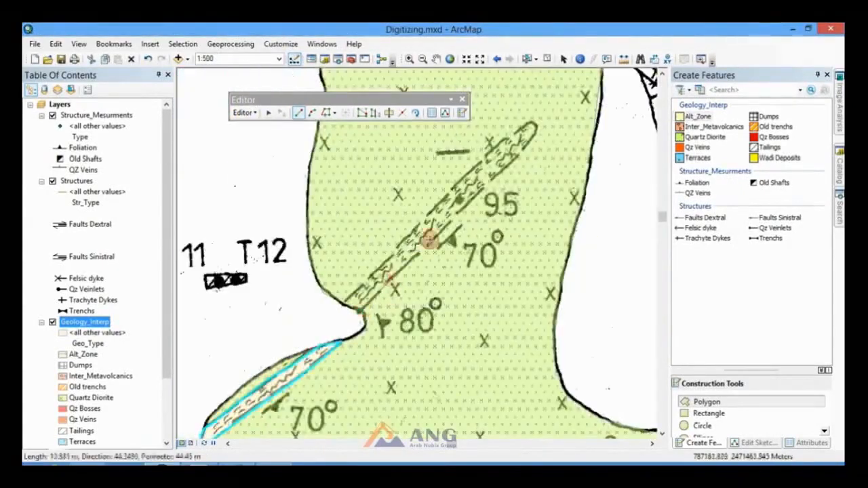
pyautogui.doubleClick(341, 301)
pyautogui.click(245, 113)
pyautogui.click(260, 262)
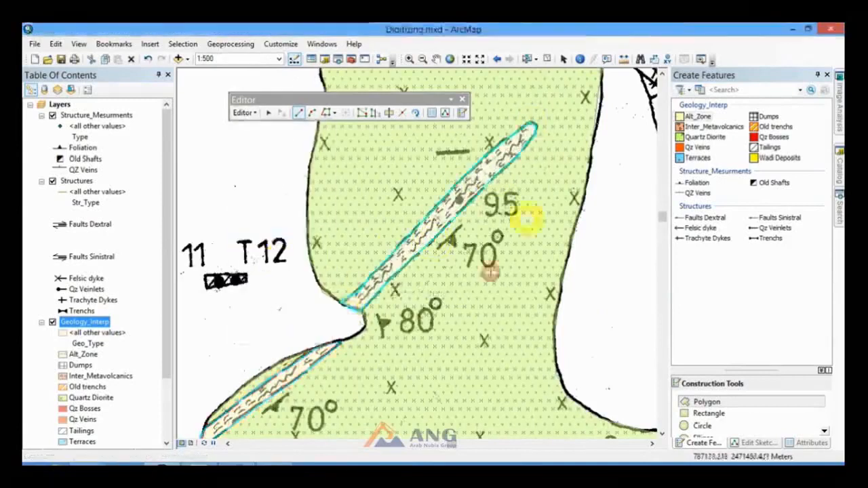
# Step: Start a Terraces polygon in the wadi south of the Inter_Metavolcanics lens and trace its northern and eastern sides
pyautogui.scroll(-3, 422, 213)
pyautogui.click(456, 222)
pyautogui.click(487, 213)
pyautogui.click(536, 220)
pyautogui.click(542, 256)
pyautogui.click(547, 284)
pyautogui.click(557, 309)
pyautogui.click(589, 322)
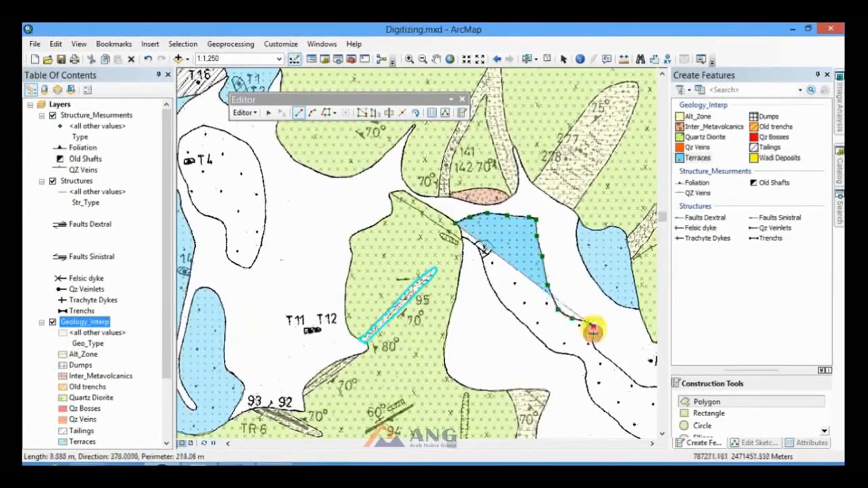
# Step: Continue the Terraces outline southeast past P2, around its rounded end and back toward the Quartz Diorite contact
pyautogui.click(592, 344)
pyautogui.click(632, 377)
pyautogui.moveTo(645, 407); pyautogui.dragTo(411, 279)
pyautogui.click(439, 266)
pyautogui.click(454, 275)
pyautogui.click(469, 328)
pyautogui.click(450, 328)
pyautogui.click(423, 320)
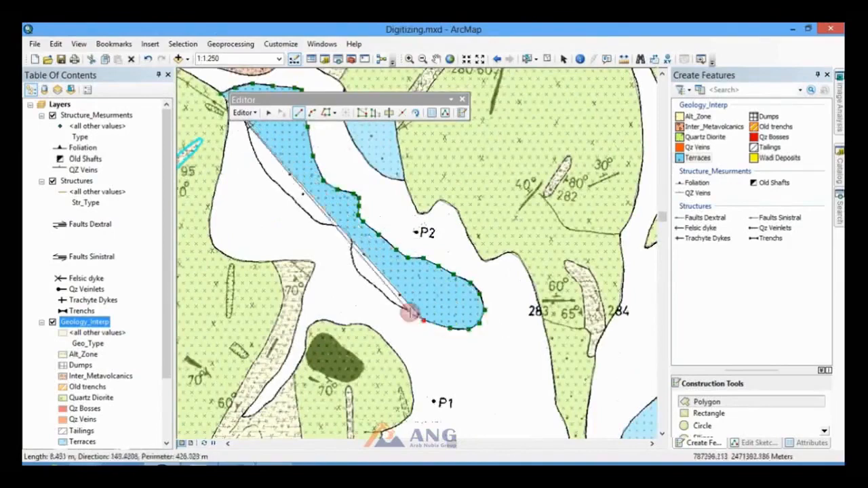
pyautogui.scroll(-3, 380, 224)
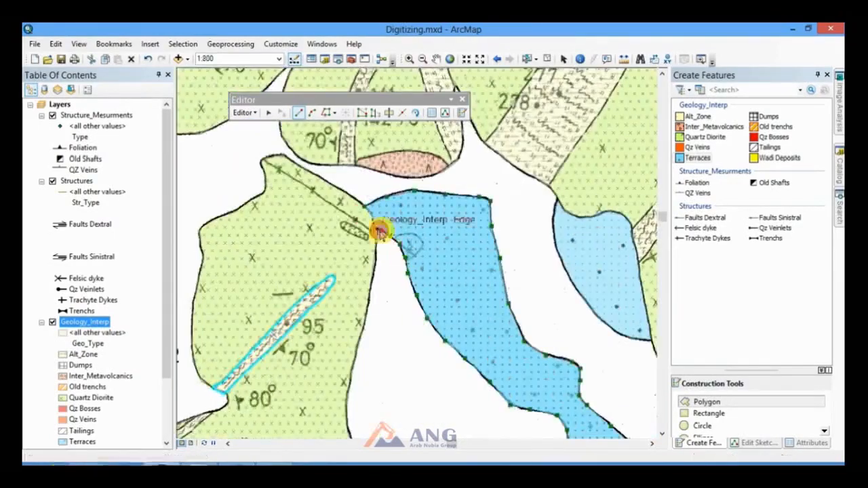
# Step: Trace a Terraces outline around the T4 patch from its northern end, down the eastern side and around the southern tip
pyautogui.scroll(4, 389, 213)
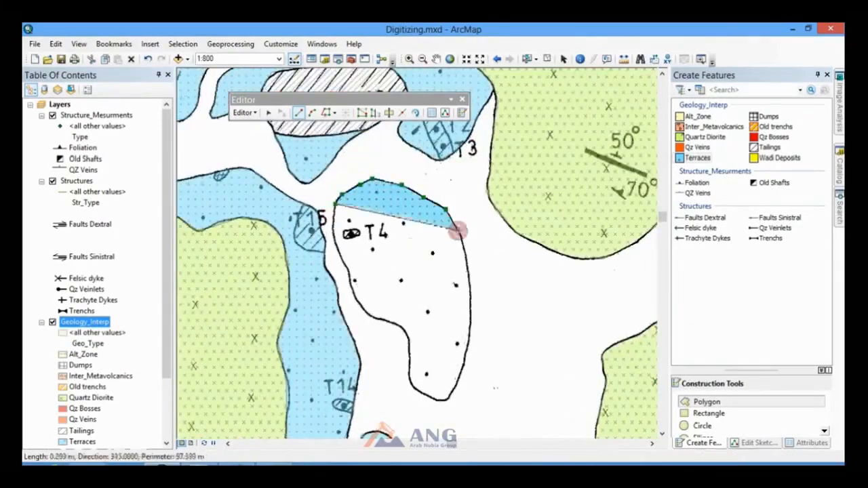
pyautogui.click(460, 376)
pyautogui.click(451, 397)
pyautogui.click(445, 402)
pyautogui.click(431, 400)
pyautogui.click(418, 393)
pyautogui.click(411, 385)
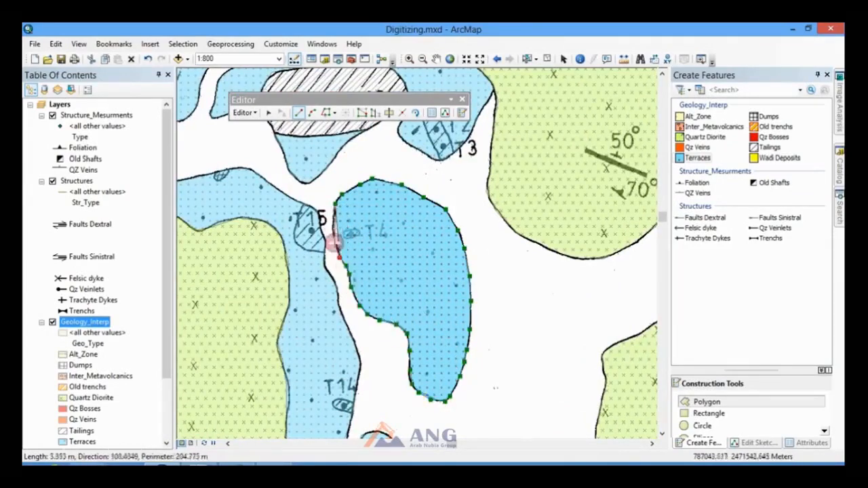
# Step: Complete the Terraces polygon around T4, run Clip with it and save the edits
pyautogui.doubleClick(334, 226)
pyautogui.click(245, 113)
pyautogui.click(259, 261)
pyautogui.press('Return')
pyautogui.click(250, 114)
pyautogui.click(265, 154)
# Step: Finish the Qz Bosses polygon north of the 70° mark and run Clip with the long Qz Veins polygon, discarding the intersecting area
pyautogui.scroll(-5, 458, 218)
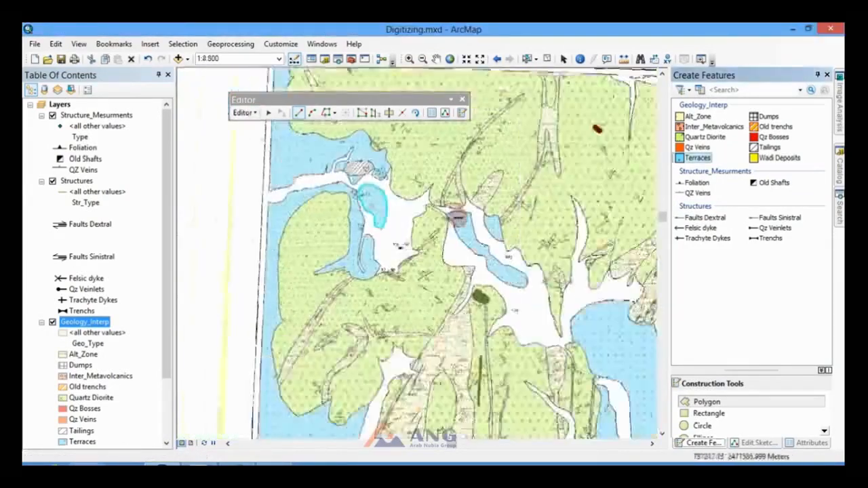
pyautogui.scroll(2, 458, 218)
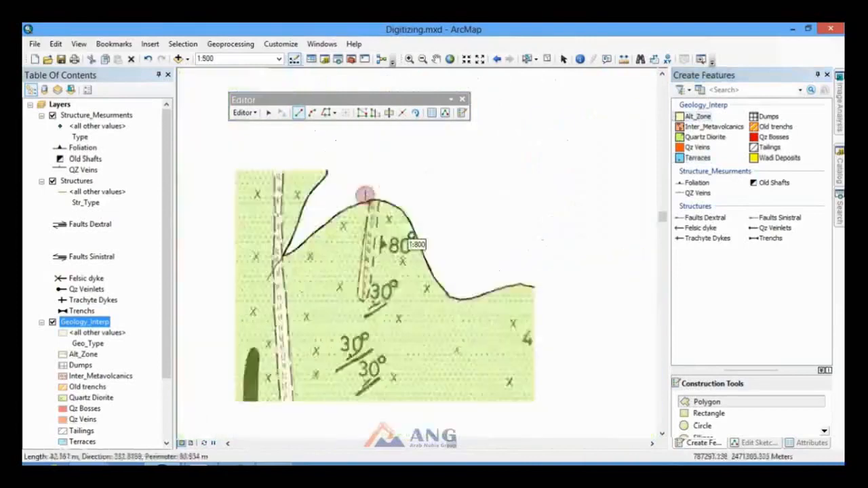
pyautogui.scroll(1, 365, 194)
pyautogui.scroll(-3, 366, 397)
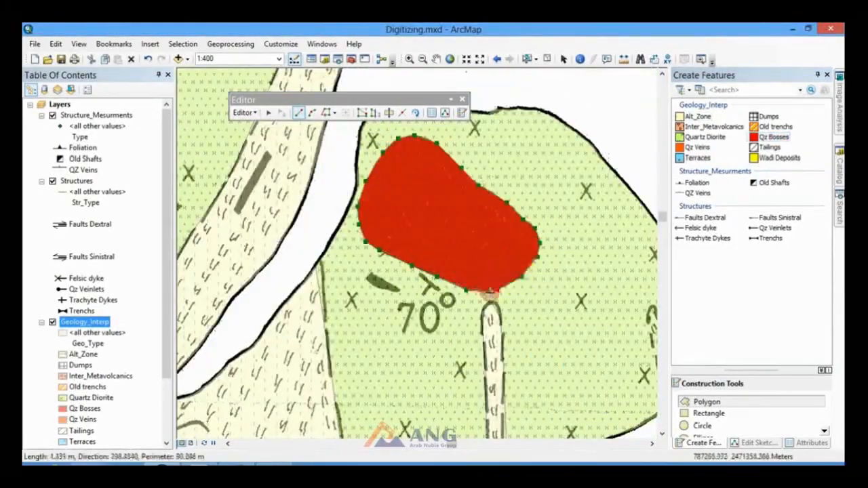
pyautogui.doubleClick(490, 292)
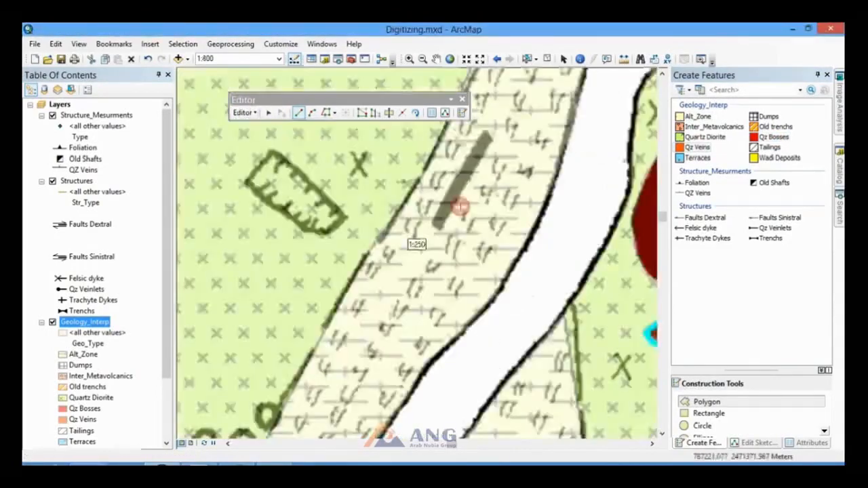
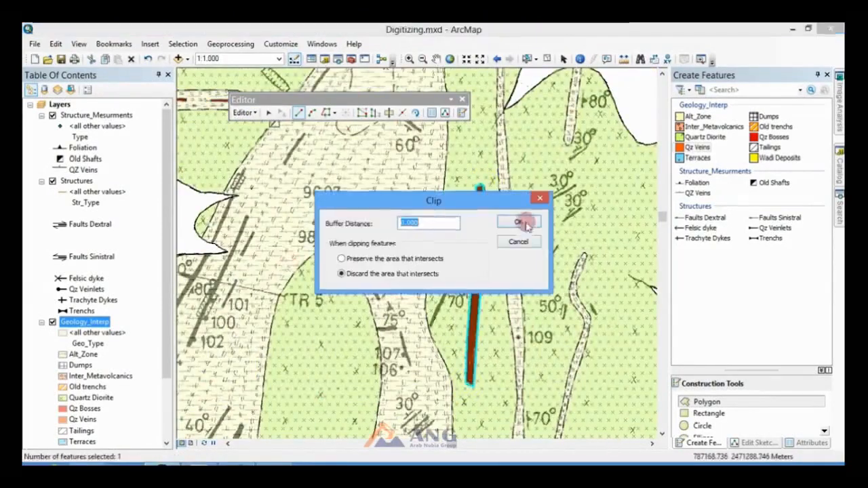
pyautogui.click(519, 223)
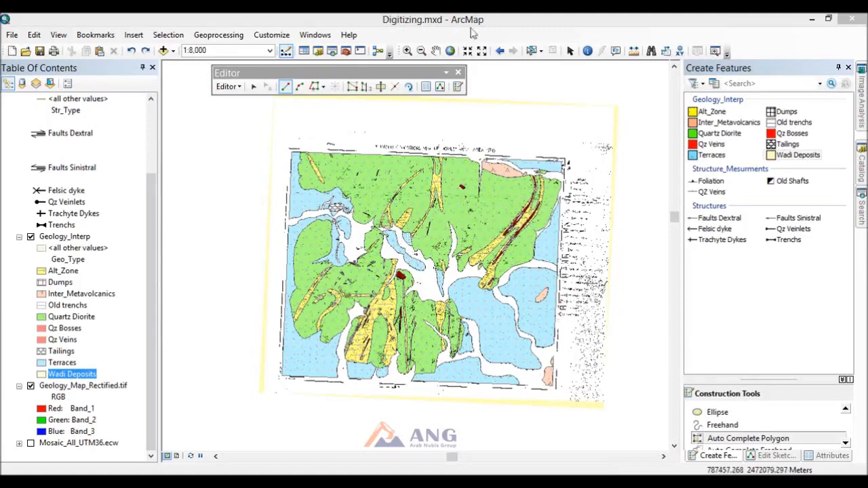
# Step: Review the digitized Geology_Interp polygons across the whole map, examining the northern veins and the southern alteration zones at closer scales
pyautogui.scroll(-2, 429, 242)
pyautogui.scroll(4, 437, 177)
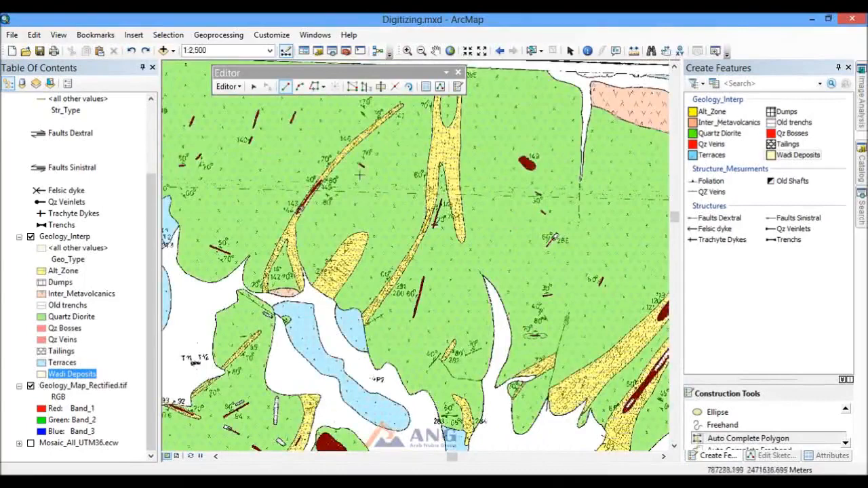
pyautogui.scroll(5, 360, 175)
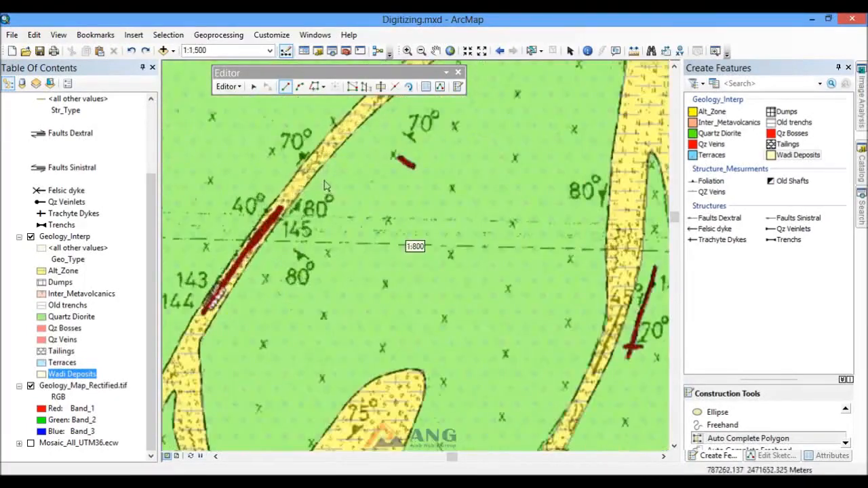
pyautogui.scroll(-2, 369, 133)
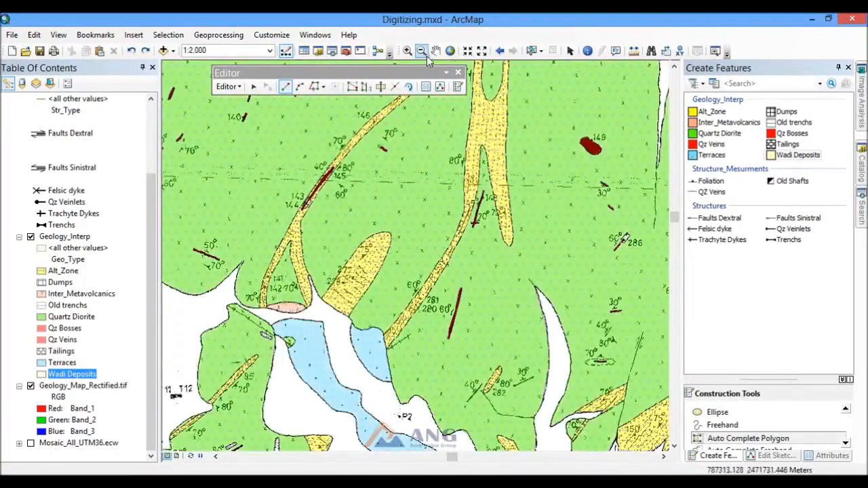
pyautogui.click(436, 50)
pyautogui.moveTo(392, 224); pyautogui.dragTo(392, 114)
pyautogui.scroll(-2, 396, 203)
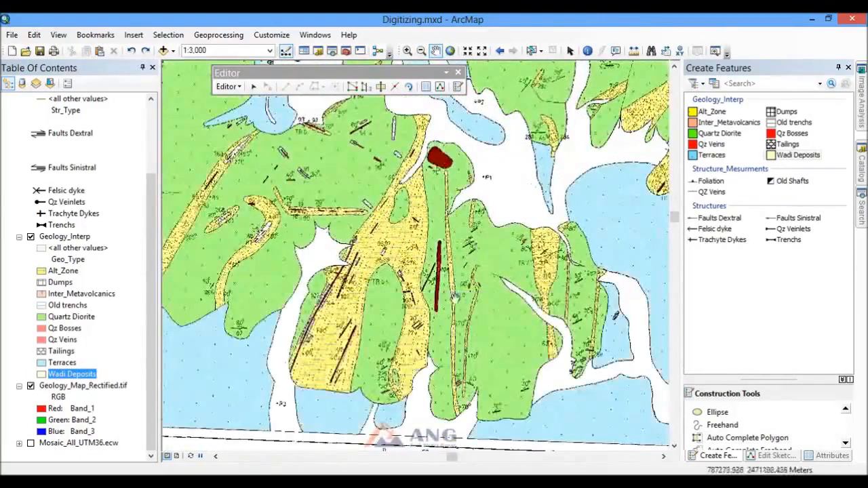
pyautogui.scroll(2, 461, 250)
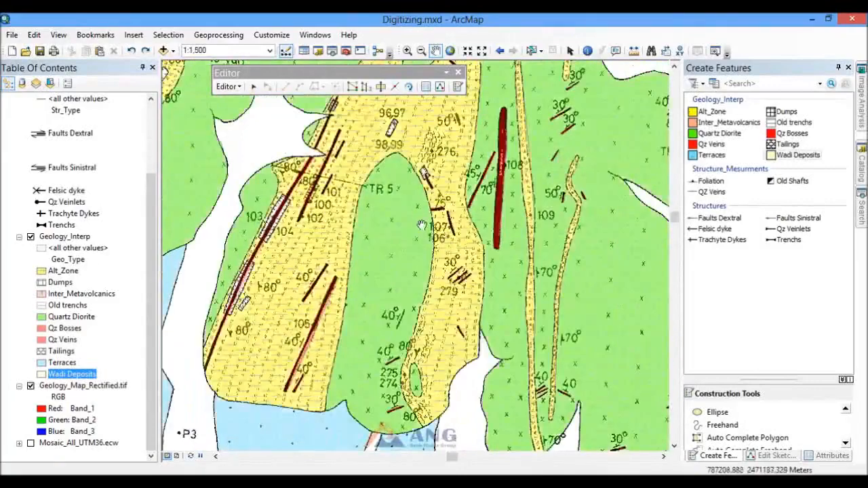
pyautogui.scroll(-2, 428, 268)
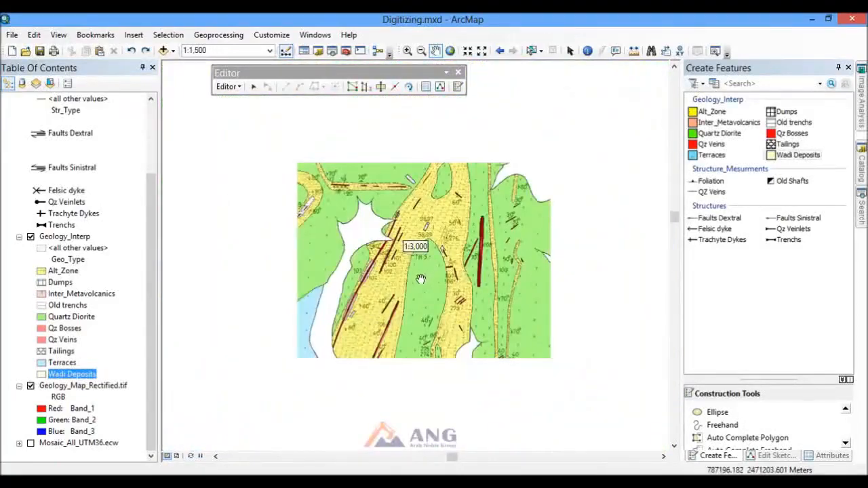
pyautogui.scroll(-1, 406, 287)
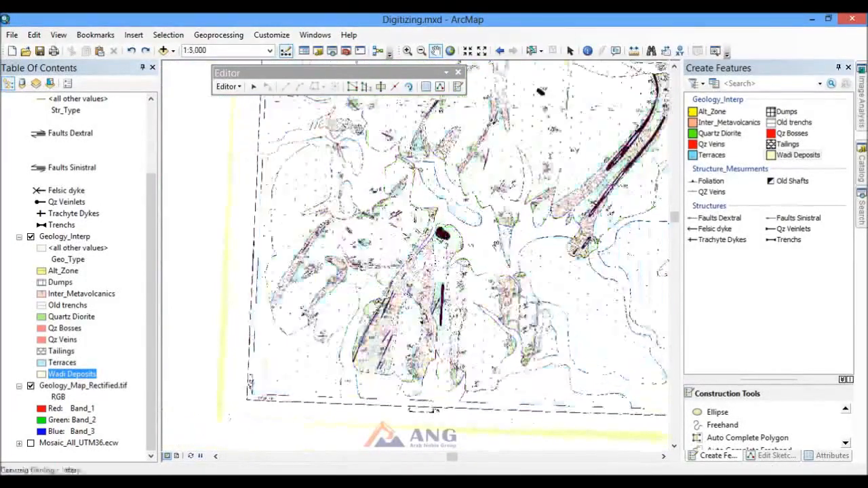
pyautogui.scroll(-1, 475, 261)
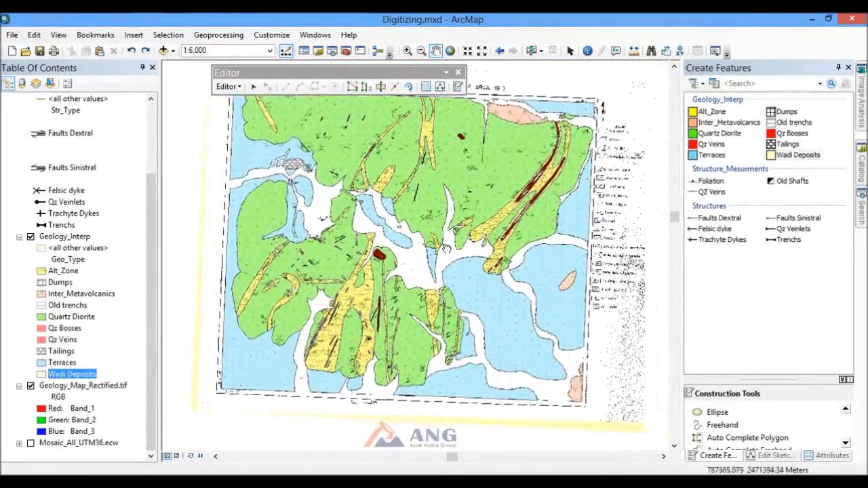
pyautogui.scroll(-1, 473, 261)
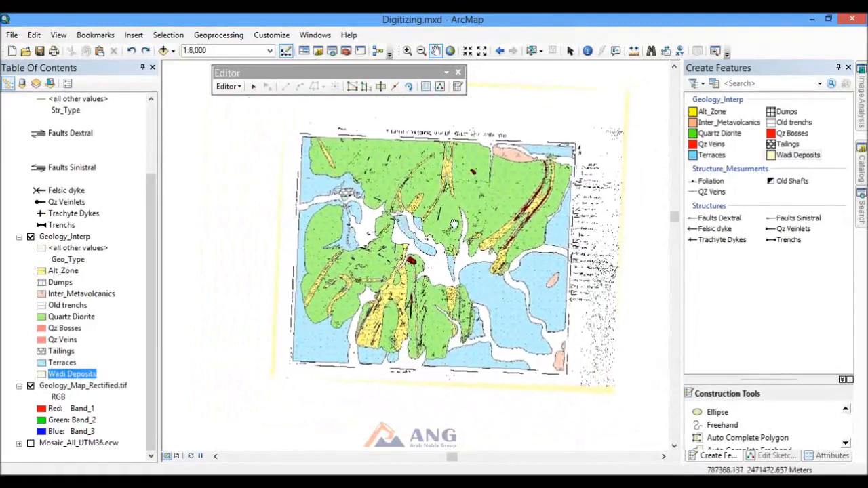
pyautogui.scroll(1, 453, 226)
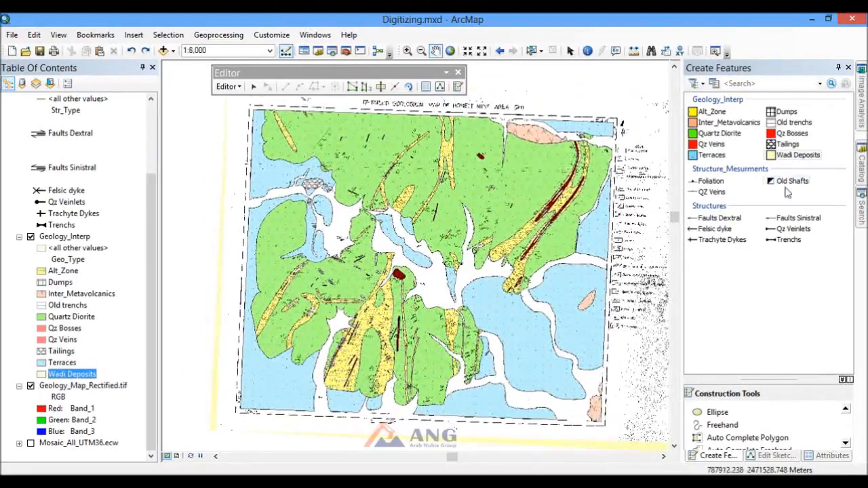
# Step: Fill the undigitized gaps with Wadi Deposits by outlining the four corners of the map frame with an Auto Complete Polygon
pyautogui.click(791, 159)
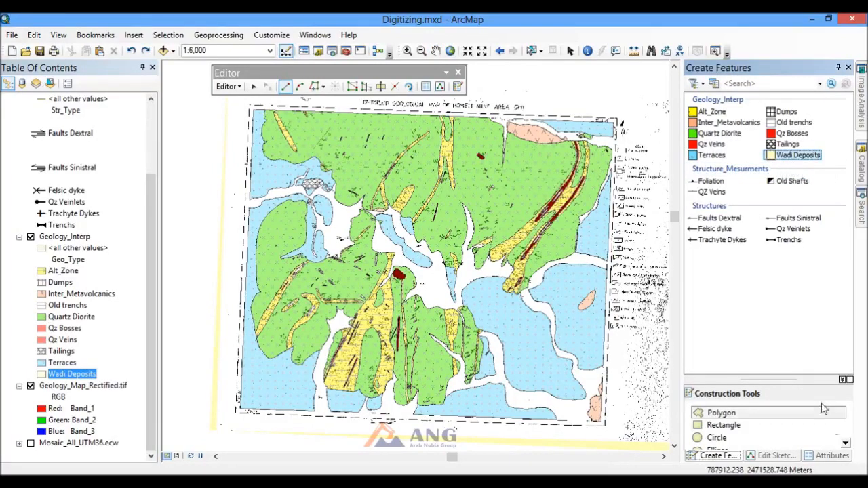
pyautogui.click(846, 443)
pyautogui.moveTo(776, 380); pyautogui.dragTo(776, 304)
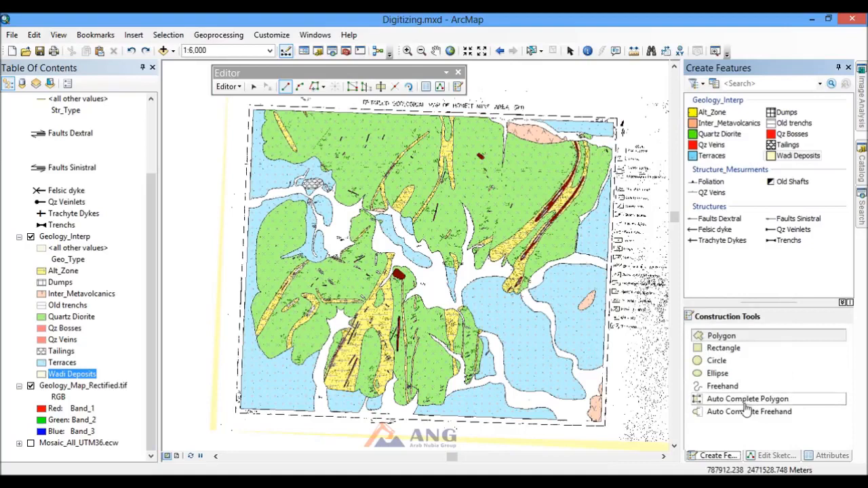
pyautogui.click(724, 402)
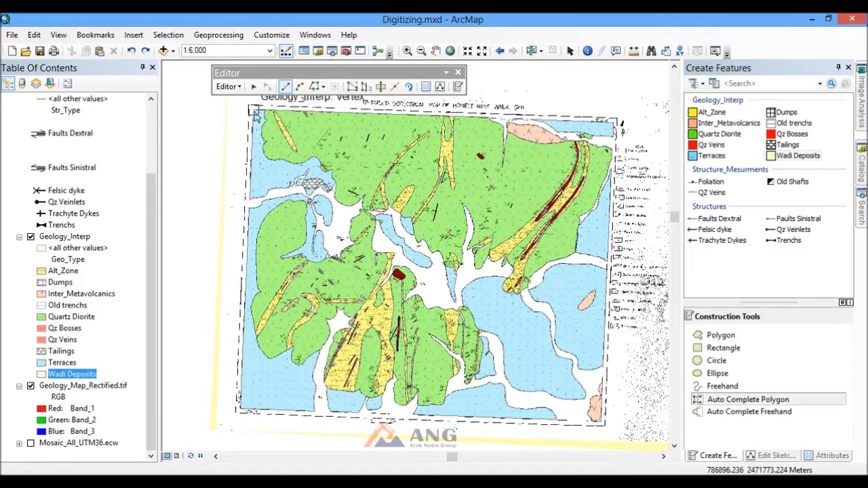
pyautogui.click(253, 112)
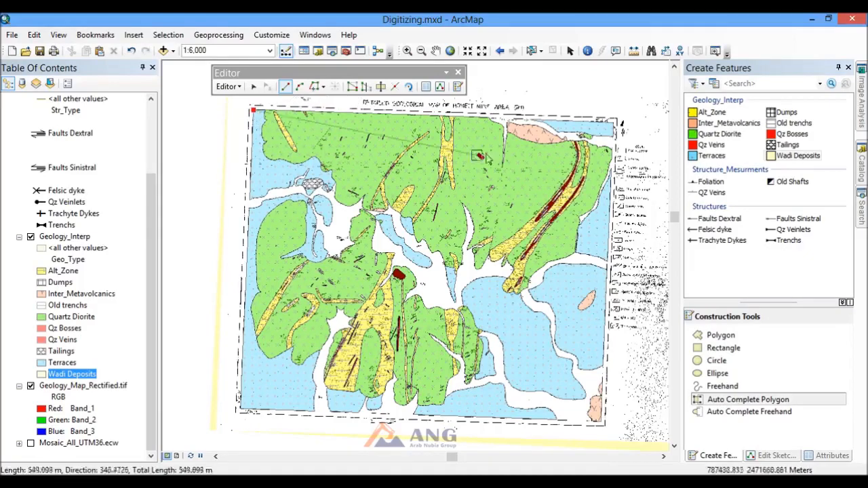
pyautogui.click(614, 124)
pyautogui.click(601, 423)
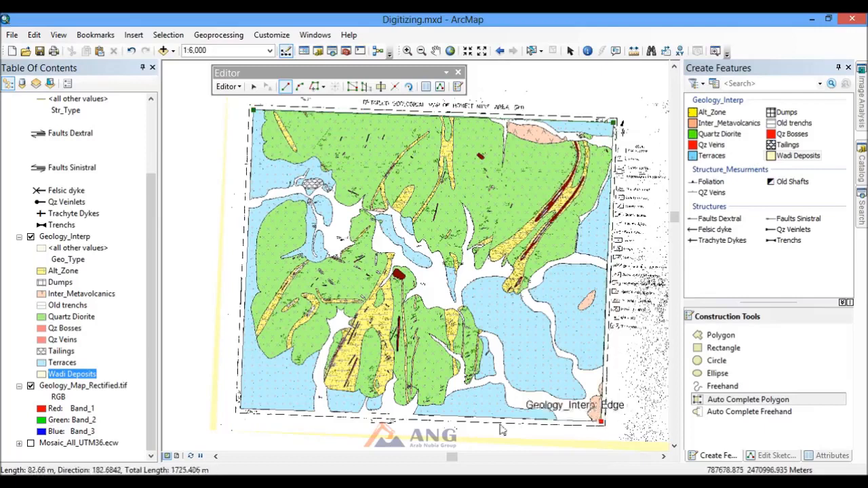
pyautogui.click(243, 418)
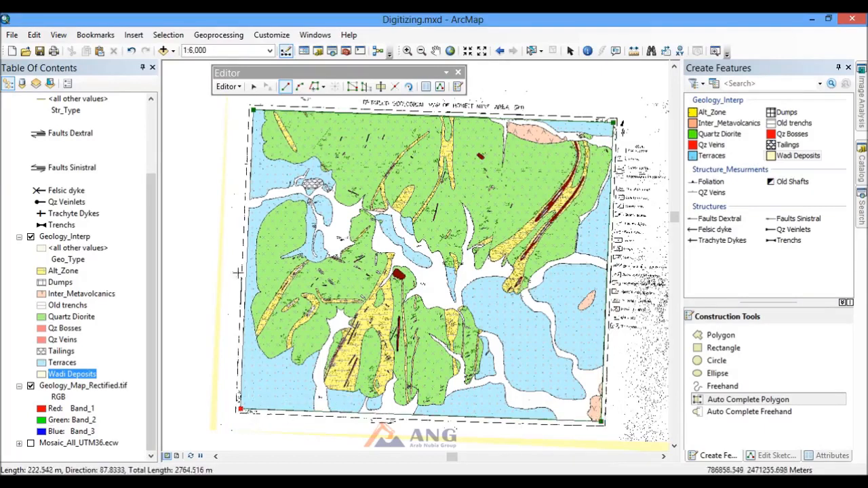
pyautogui.doubleClick(253, 114)
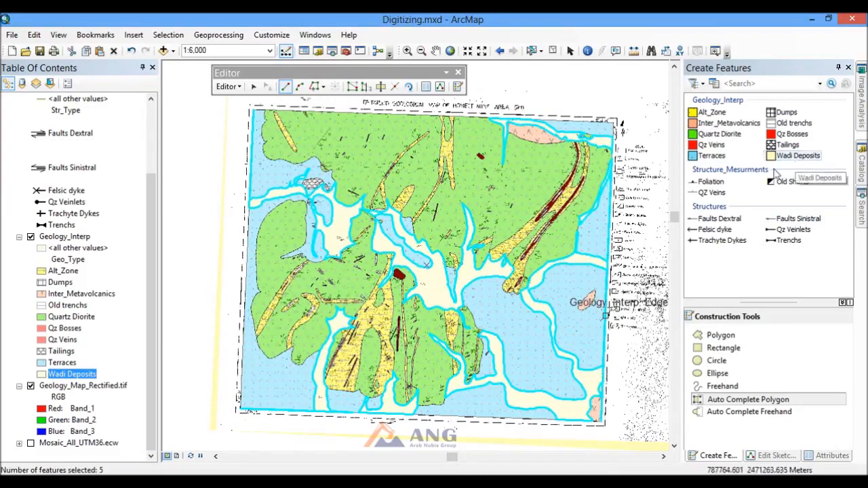
# Step: Show the Mosaic_All_UTM36.ecw imagery and hide the Geology_Map_Rectified.tif scan beneath the interpreted polygons
pyautogui.click(46, 386)
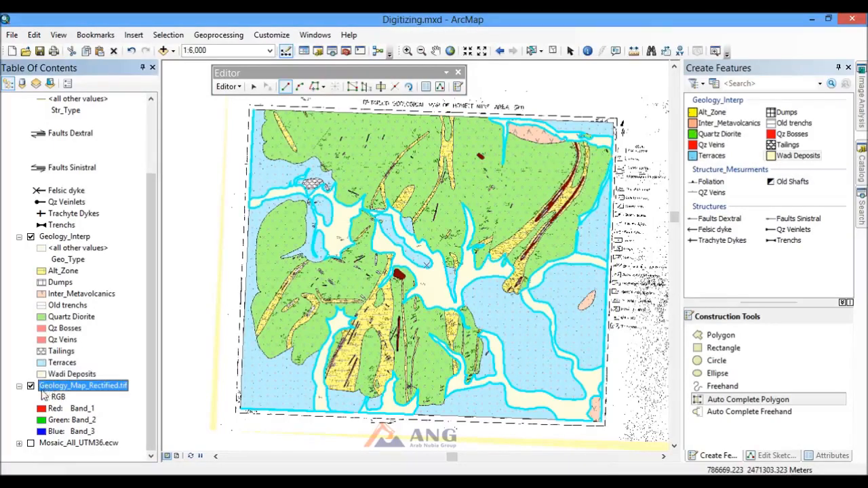
pyautogui.click(30, 443)
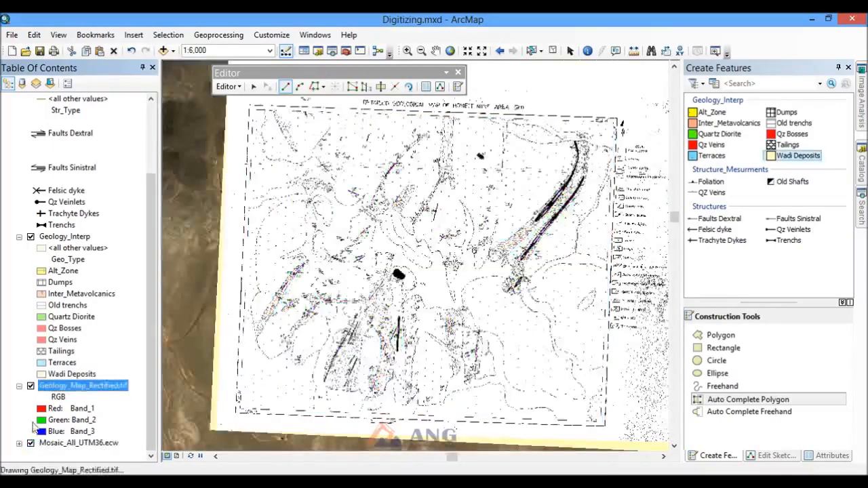
pyautogui.click(30, 386)
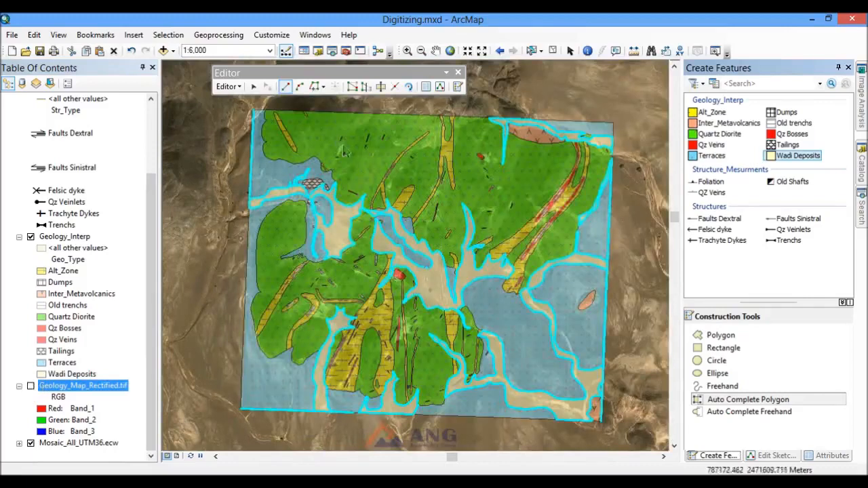
# Step: Inspect individual Wadi Deposits, Terraces, Alt_Zone and quartz vein polygons against the imagery by selecting them one after another
pyautogui.click(253, 86)
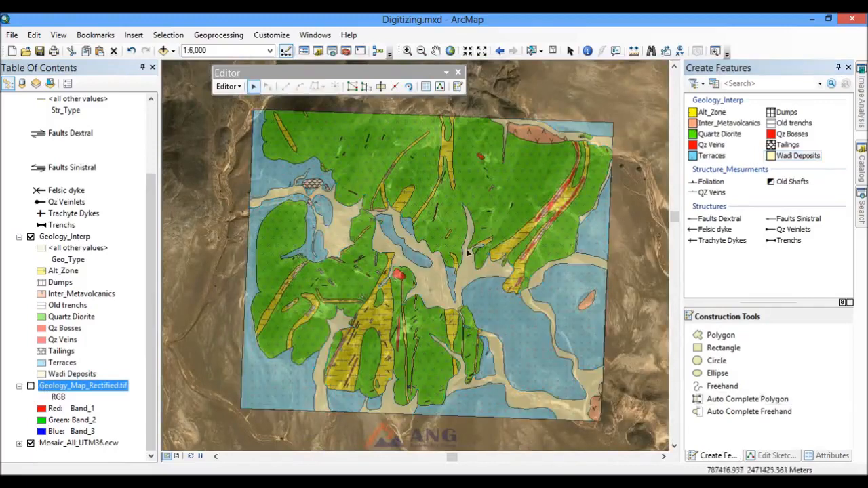
pyautogui.scroll(2, 429, 307)
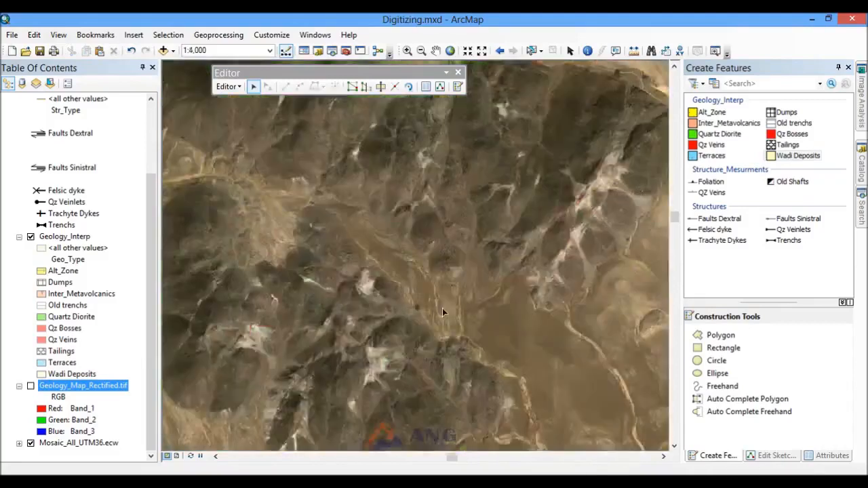
pyautogui.click(442, 308)
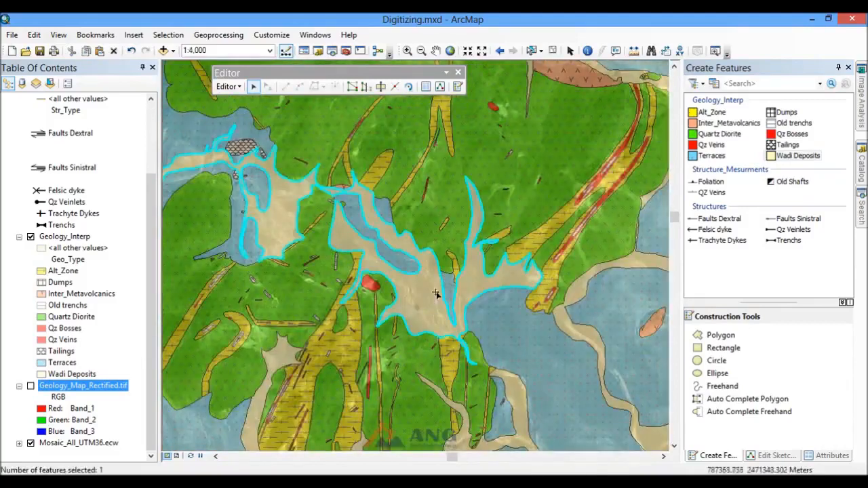
pyautogui.scroll(-2, 438, 293)
pyautogui.click(494, 375)
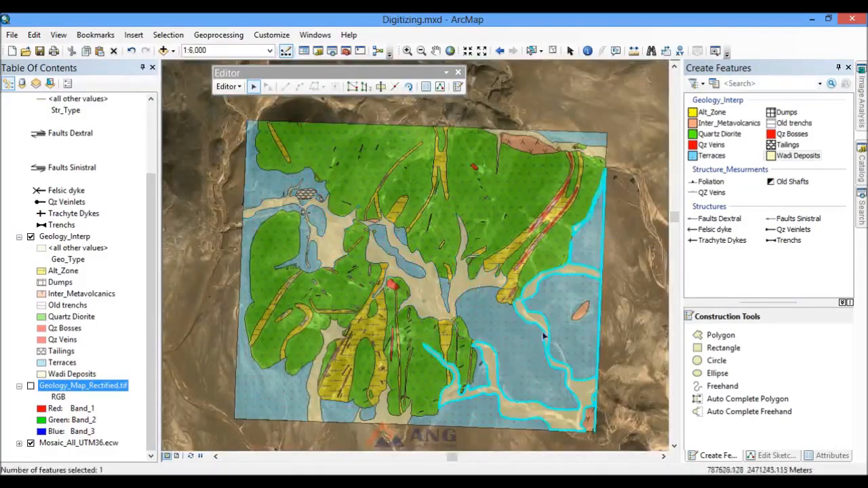
pyautogui.click(592, 318)
pyautogui.click(591, 244)
pyautogui.click(558, 212)
pyautogui.scroll(2, 558, 212)
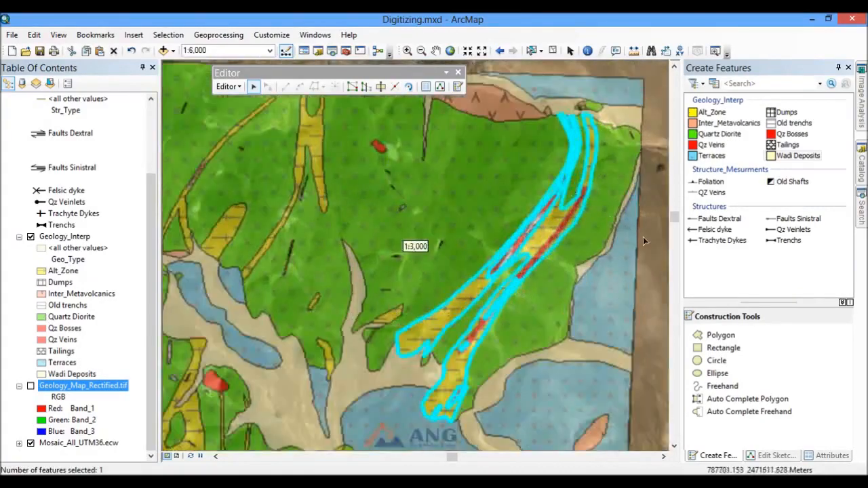
pyautogui.scroll(2, 580, 255)
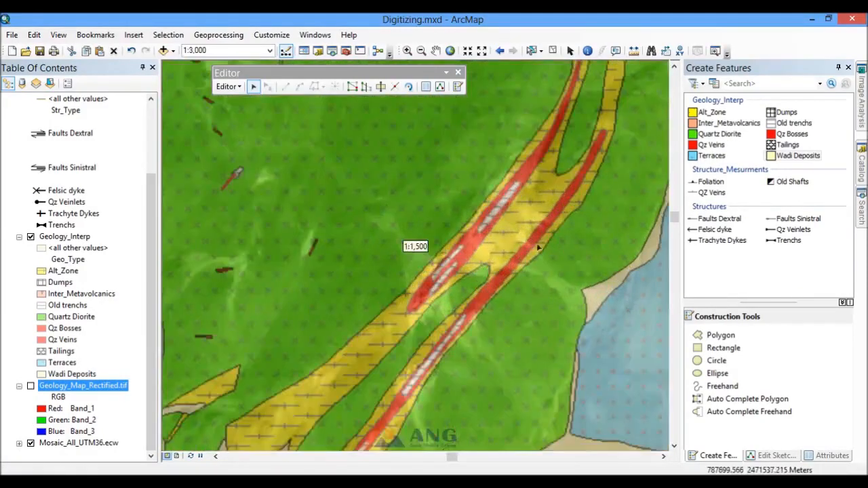
pyautogui.click(497, 221)
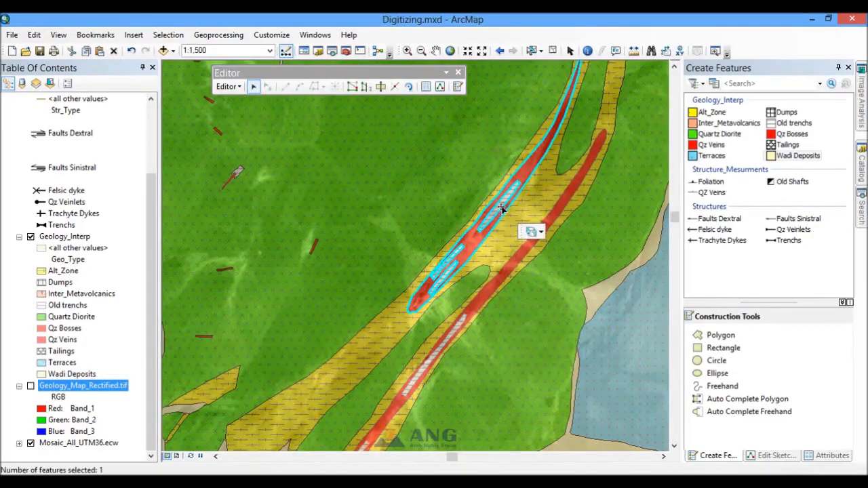
pyautogui.scroll(-5, 470, 257)
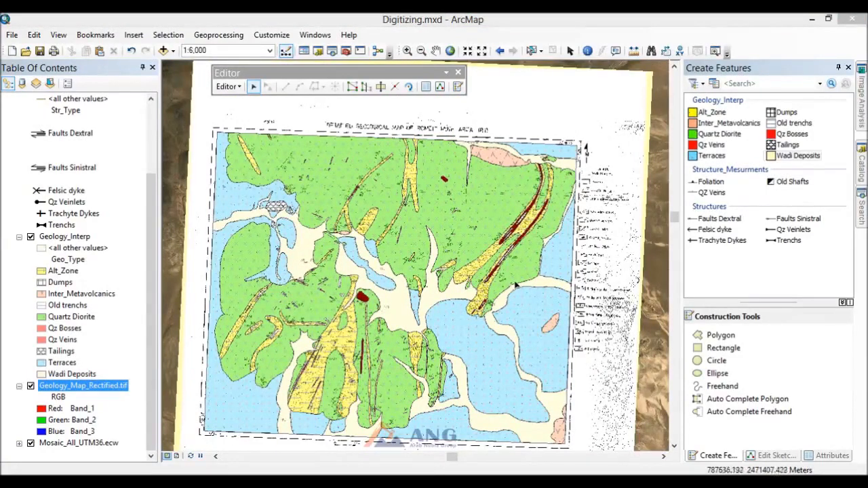
pyautogui.scroll(2, 502, 276)
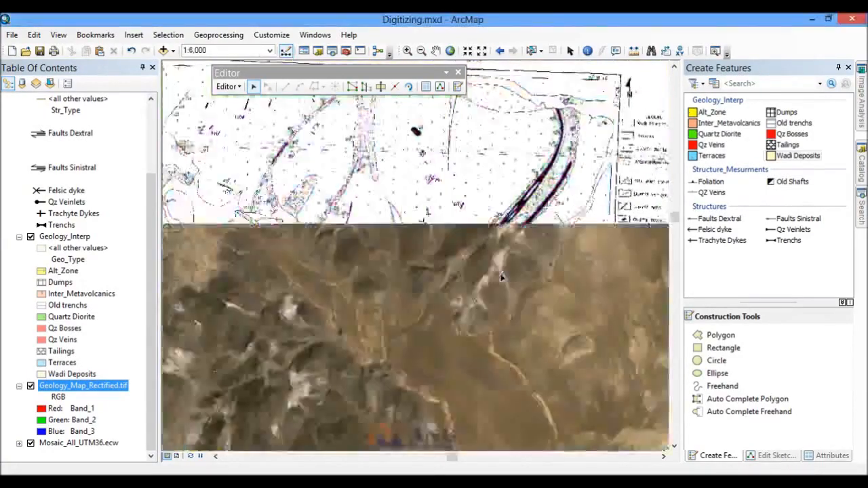
# Step: Digitize a Faults Sinistral line about 54 m long across the alteration zone, tracing the scanned fault that ends at label 112,113
pyautogui.scroll(1, 497, 276)
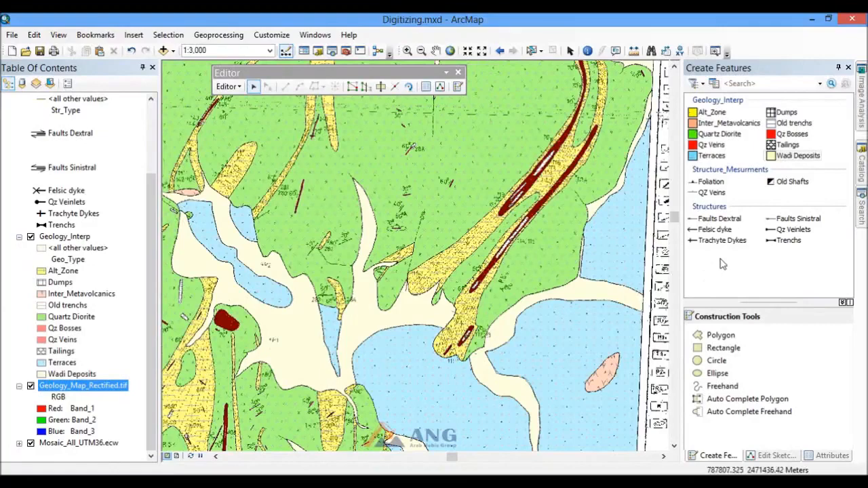
pyautogui.scroll(1, 489, 345)
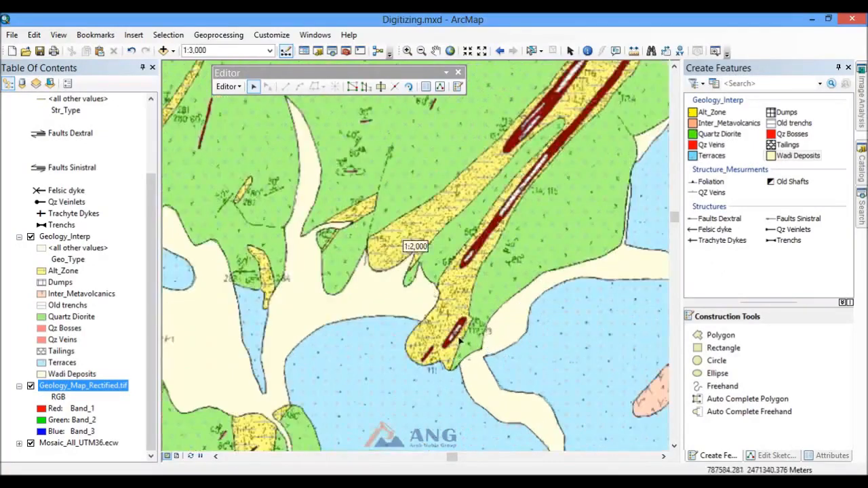
pyautogui.scroll(1, 473, 344)
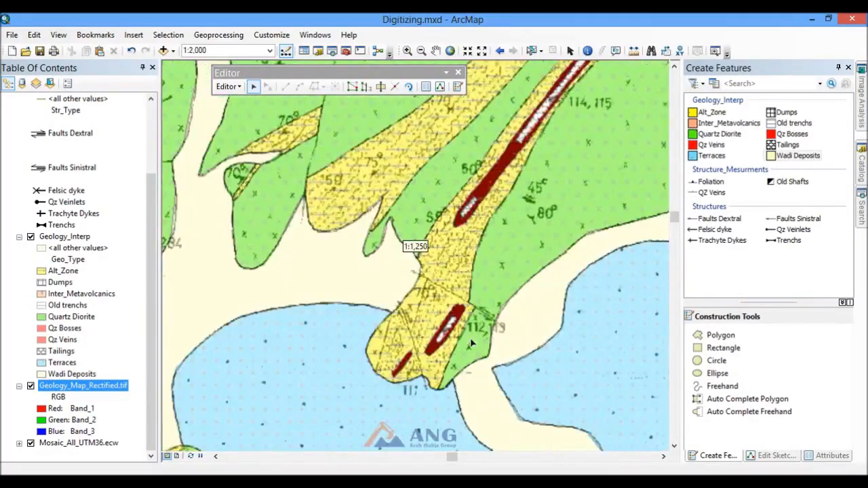
pyautogui.scroll(2, 472, 344)
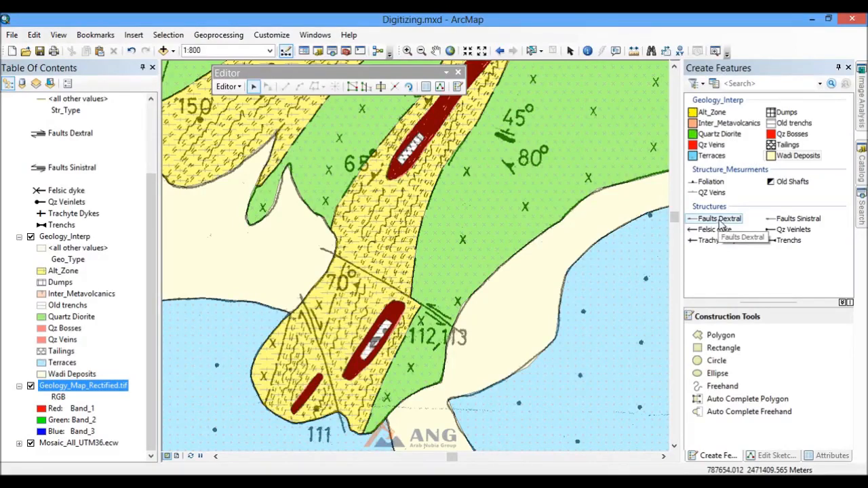
pyautogui.click(798, 218)
pyautogui.scroll(1, 361, 289)
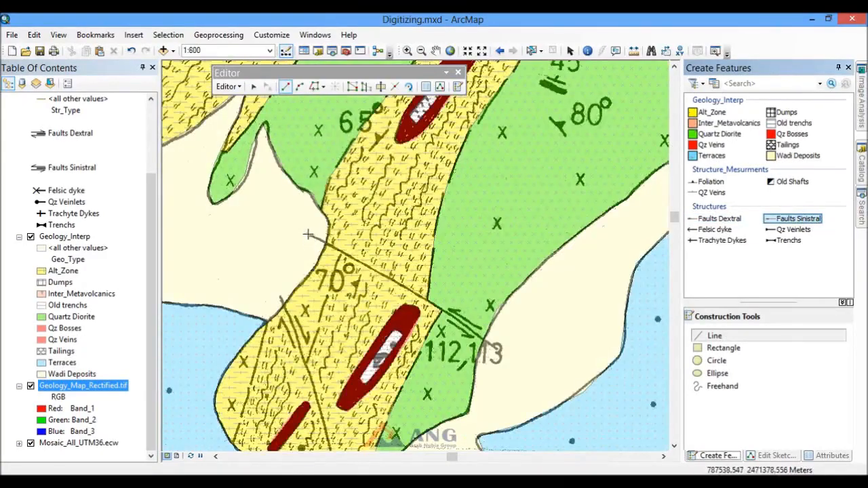
pyautogui.click(308, 234)
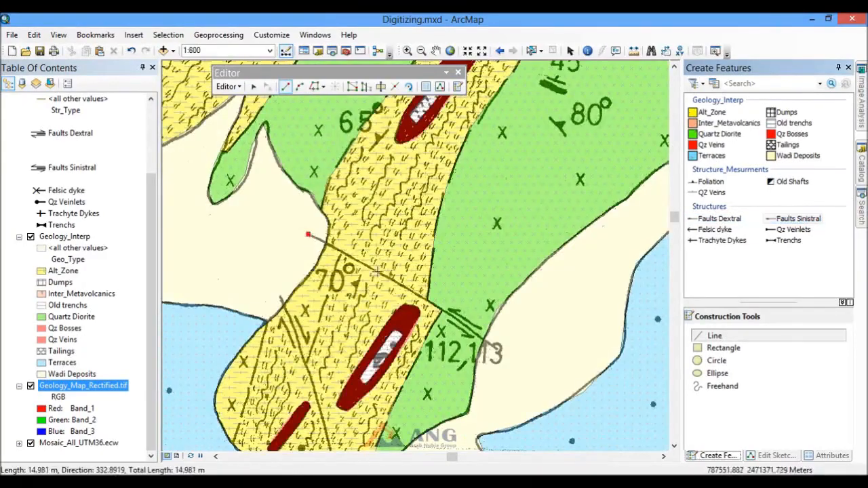
pyautogui.doubleClick(427, 293)
pyautogui.doubleClick(612, 292)
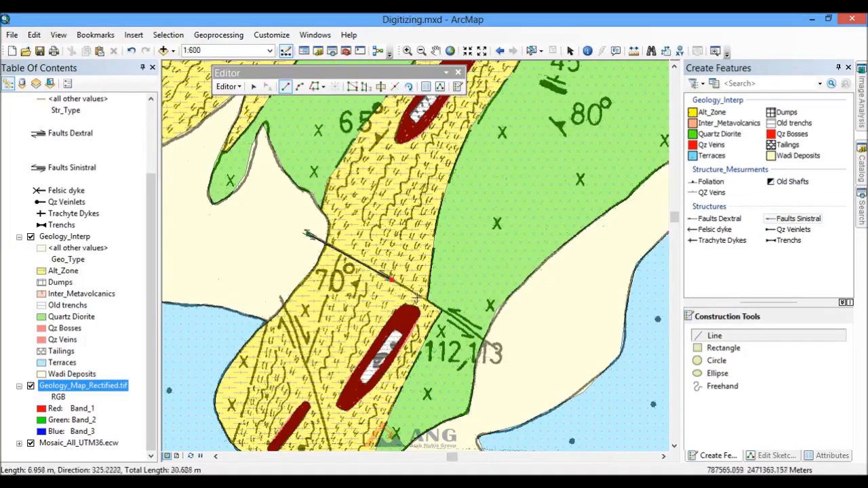
pyautogui.click(427, 299)
pyautogui.click(439, 312)
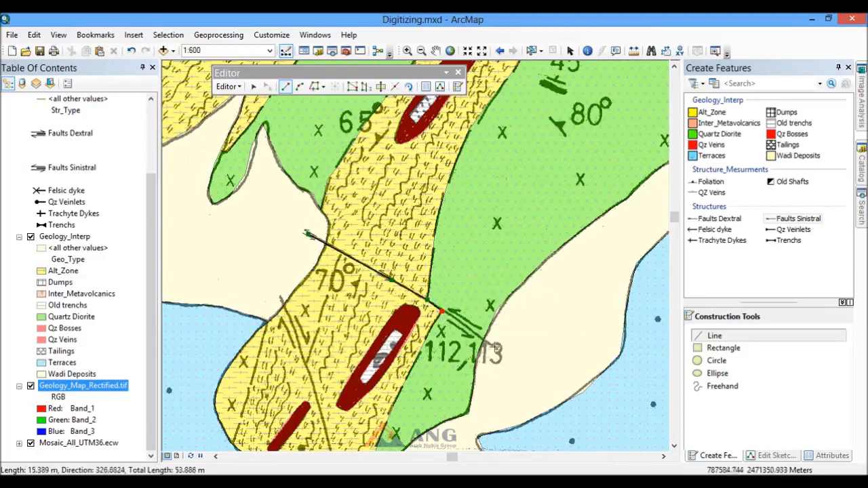
pyautogui.doubleClick(496, 348)
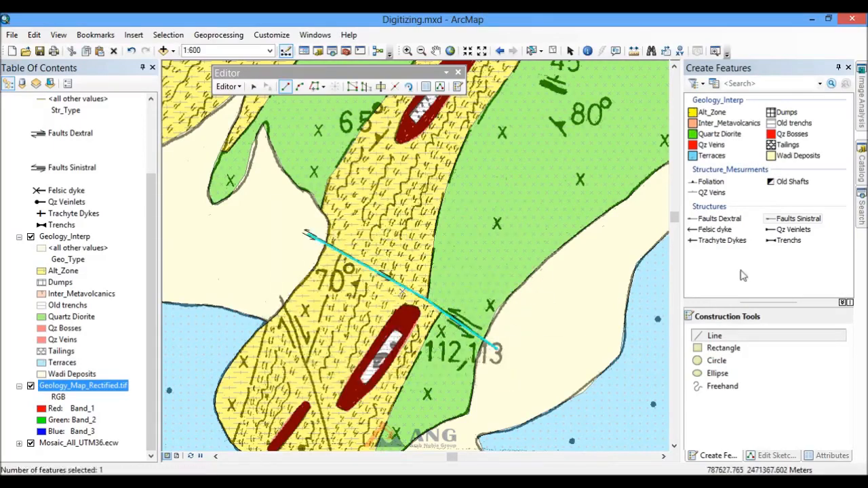
# Step: Digitize a Faults Dextral line about 50 m long across the alteration zone's southern tip, ending beside label 111
pyautogui.click(715, 219)
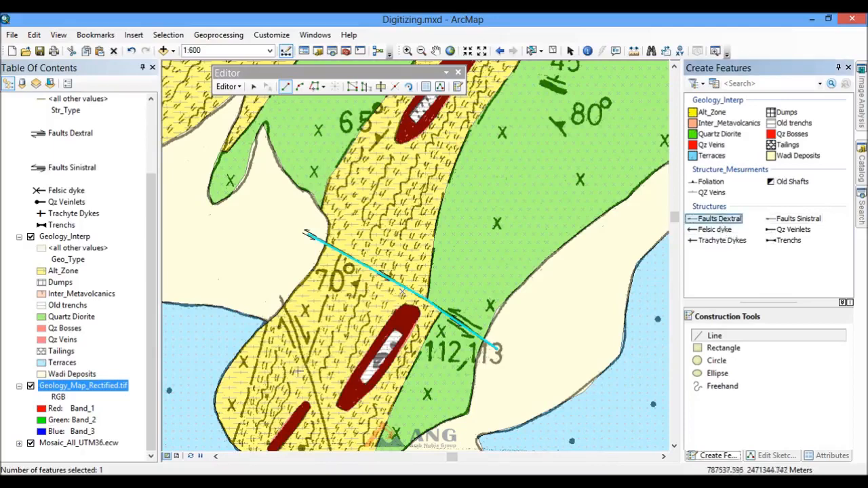
pyautogui.click(279, 297)
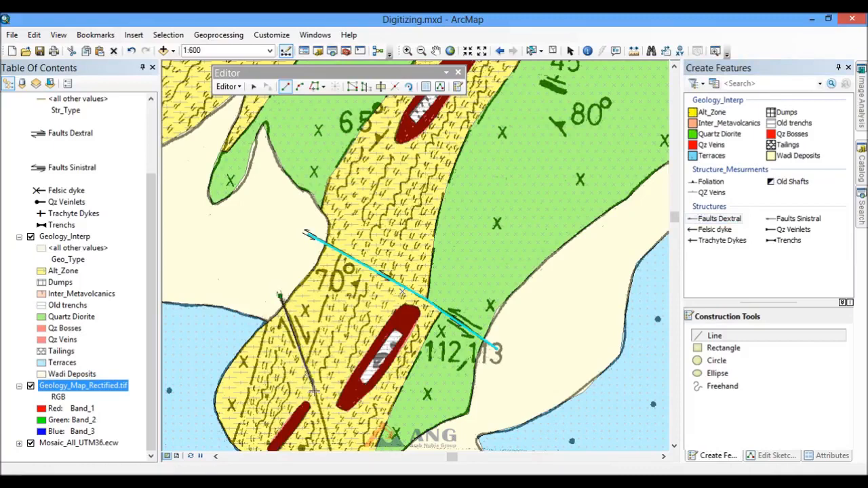
pyautogui.scroll(-3, 335, 117)
pyautogui.scroll(3, 329, 304)
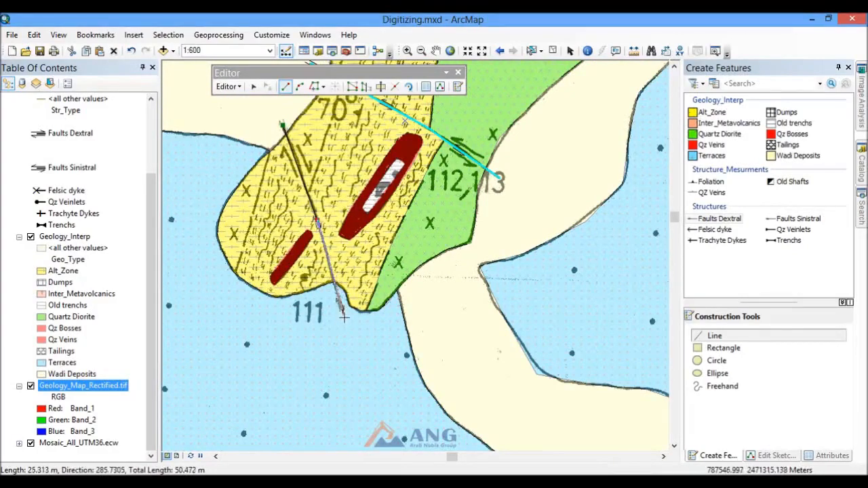
pyautogui.doubleClick(343, 316)
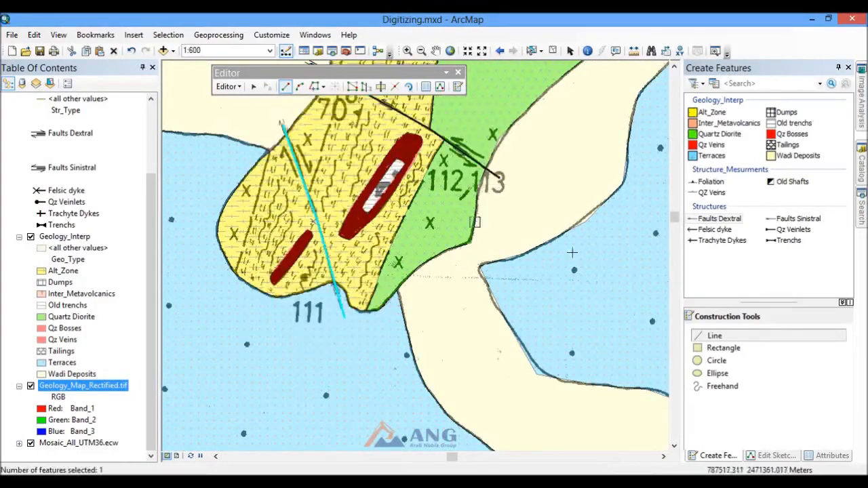
# Step: Digitize trench TR 7 as a Trenchs line across the alteration zone by tracing it from end to end
pyautogui.scroll(1, 577, 258)
pyautogui.scroll(1, 597, 326)
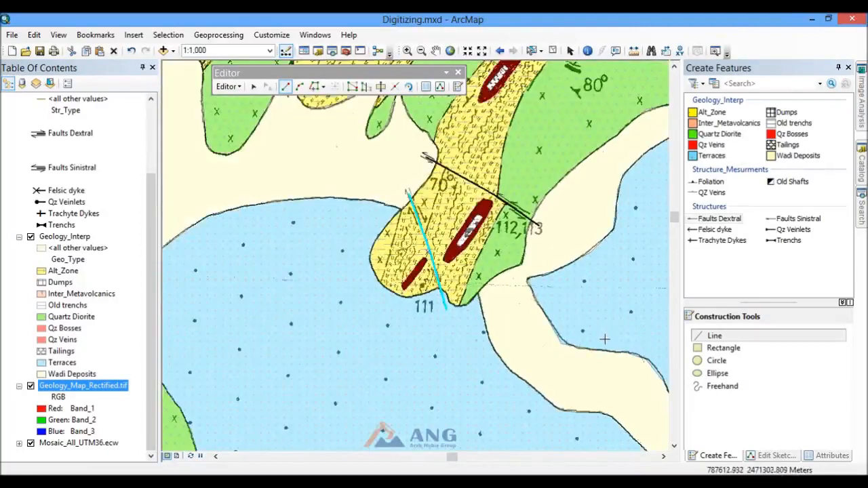
pyautogui.scroll(1, 605, 339)
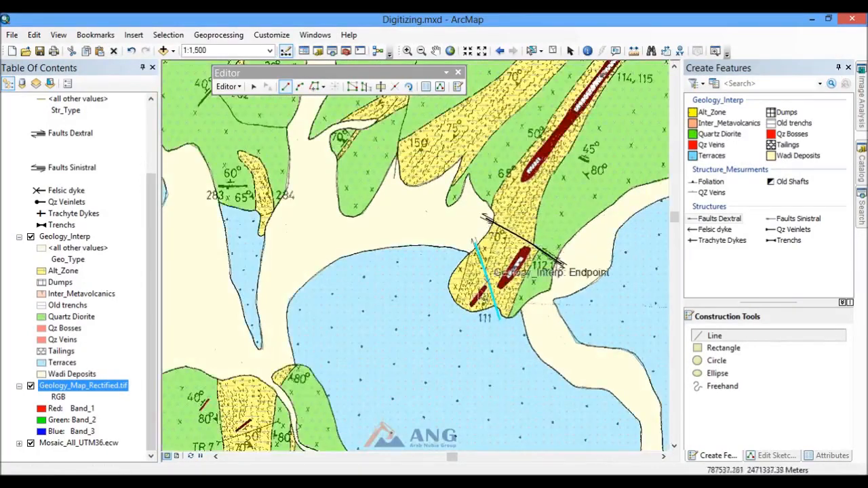
pyautogui.scroll(1, 522, 331)
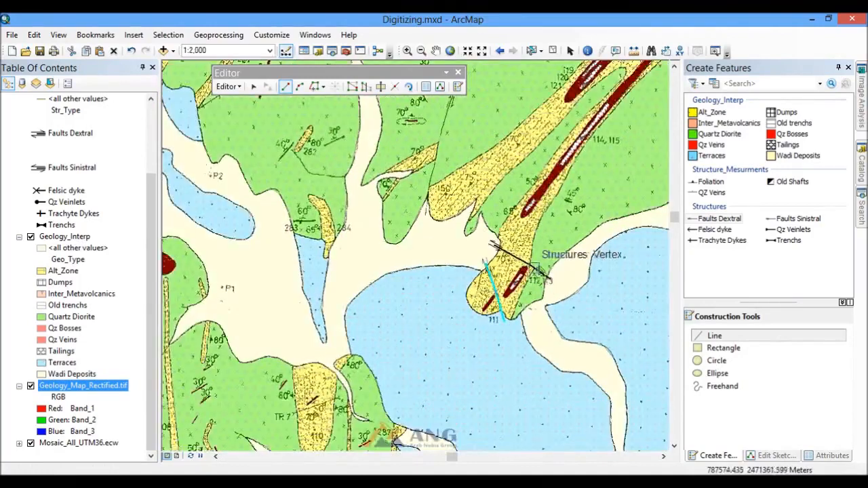
pyautogui.scroll(-3, 361, 289)
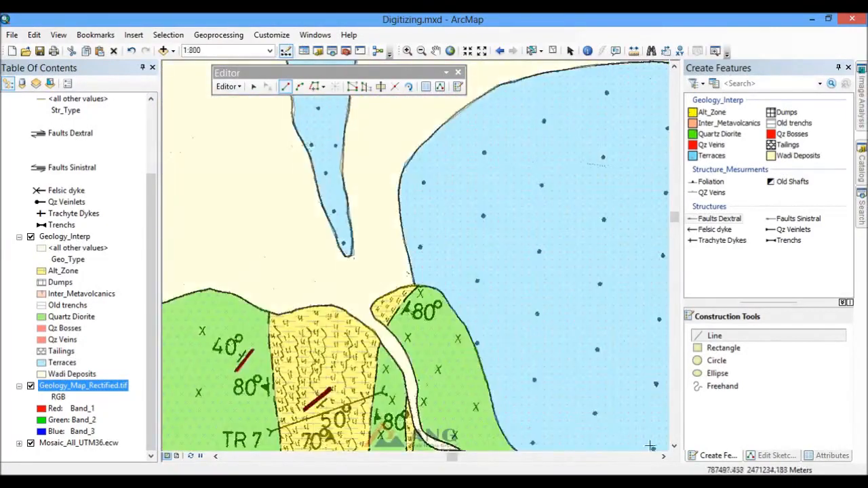
pyautogui.click(675, 447)
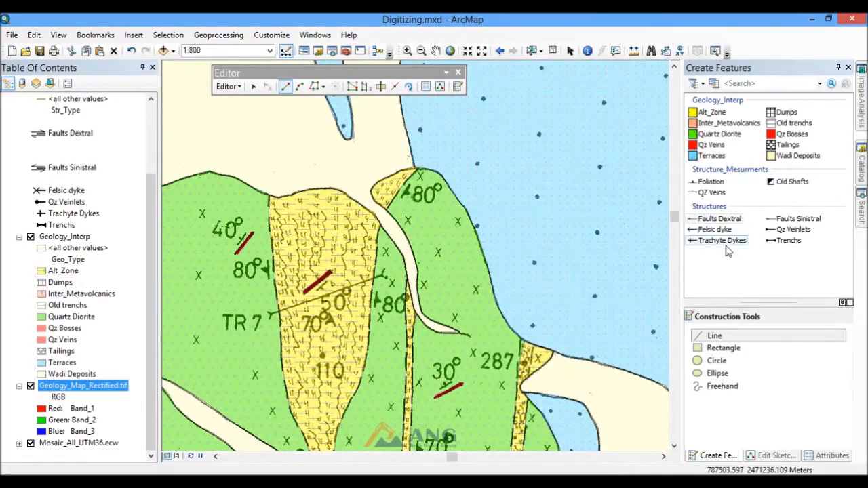
pyautogui.click(787, 241)
pyautogui.scroll(2, 260, 294)
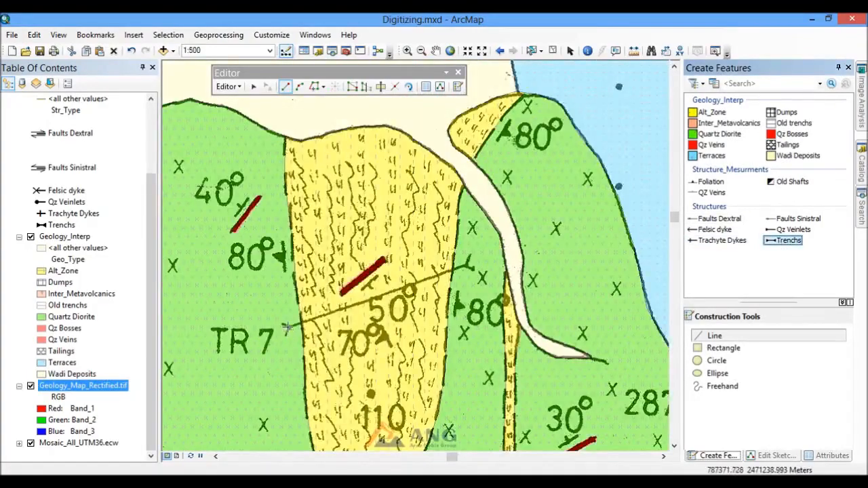
pyautogui.click(288, 328)
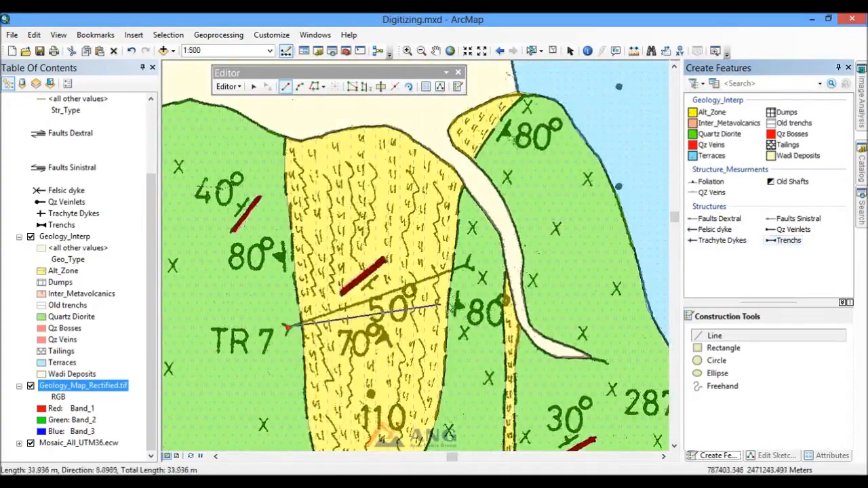
pyautogui.doubleClick(468, 268)
# Step: Examine the southern alteration zones and the quartz diorite to the northeast at several scales for undigitized felsic dykes and faults
pyautogui.scroll(-3, 423, 192)
pyautogui.scroll(-2, 494, 209)
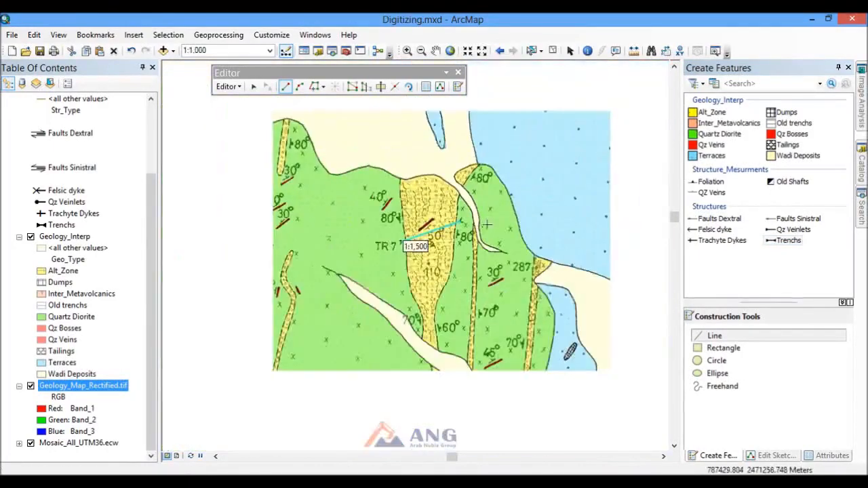
pyautogui.scroll(-2, 527, 253)
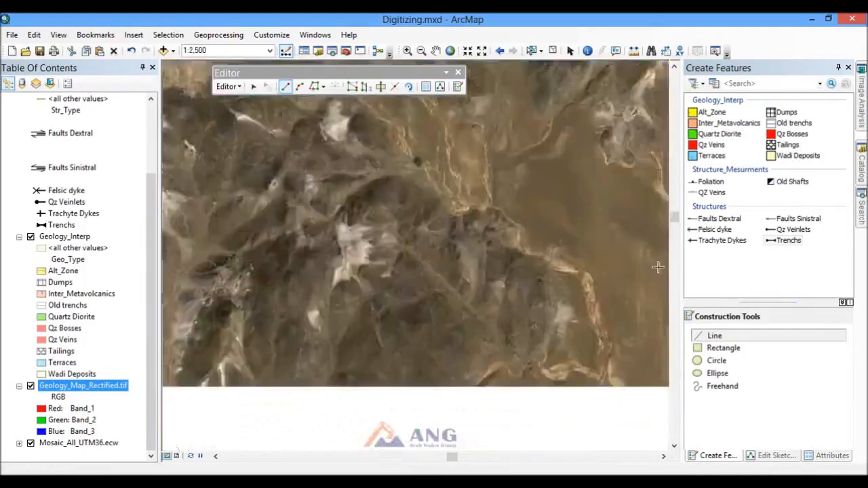
pyautogui.click(716, 230)
pyautogui.scroll(-2, 536, 292)
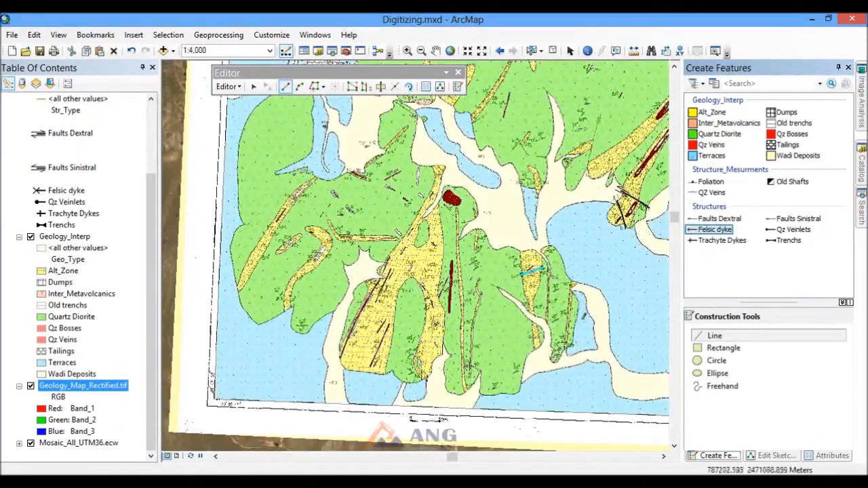
pyautogui.scroll(2, 458, 388)
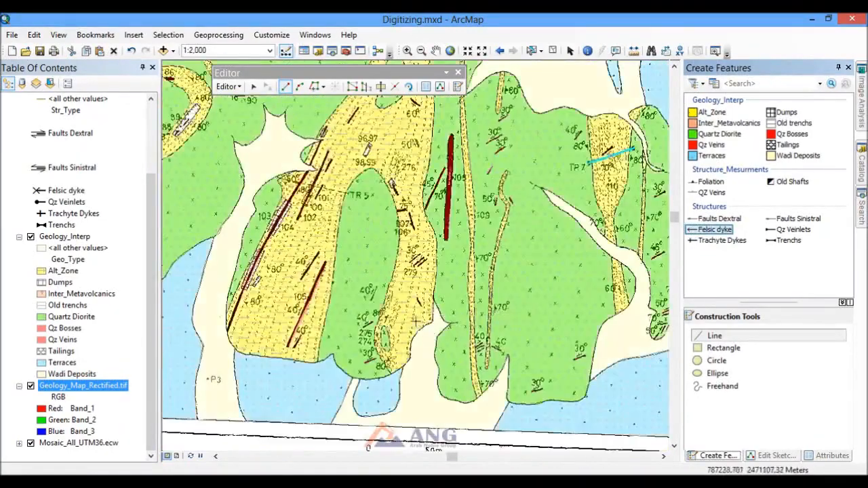
pyautogui.scroll(2, 415, 321)
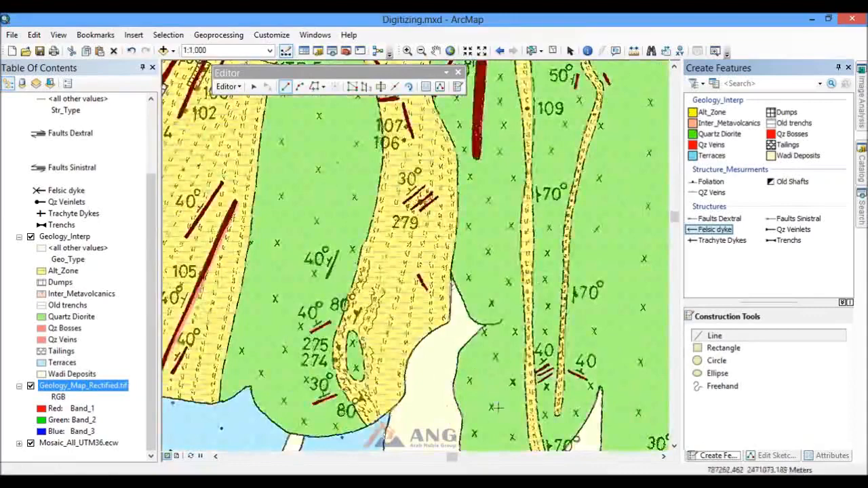
pyautogui.scroll(-3, 495, 407)
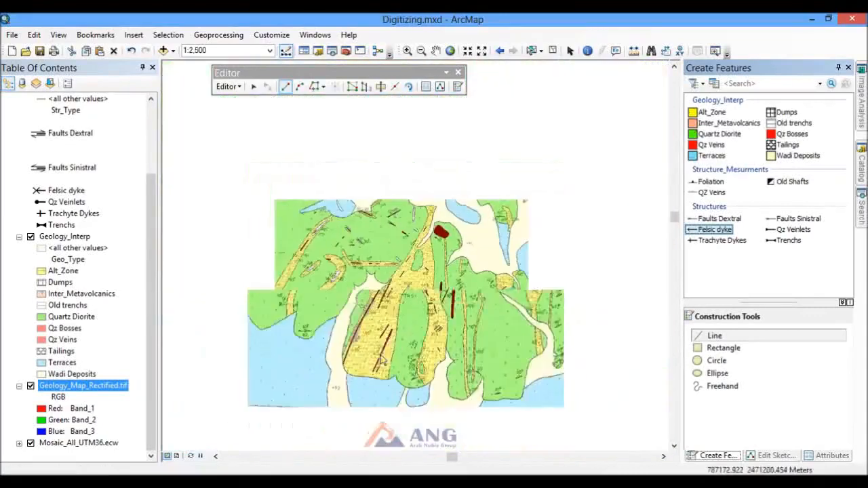
pyautogui.scroll(3, 441, 234)
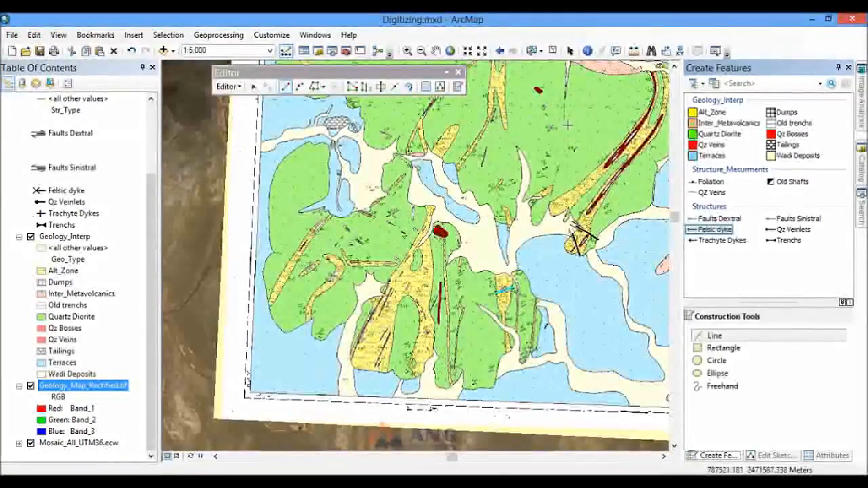
pyautogui.scroll(4, 580, 121)
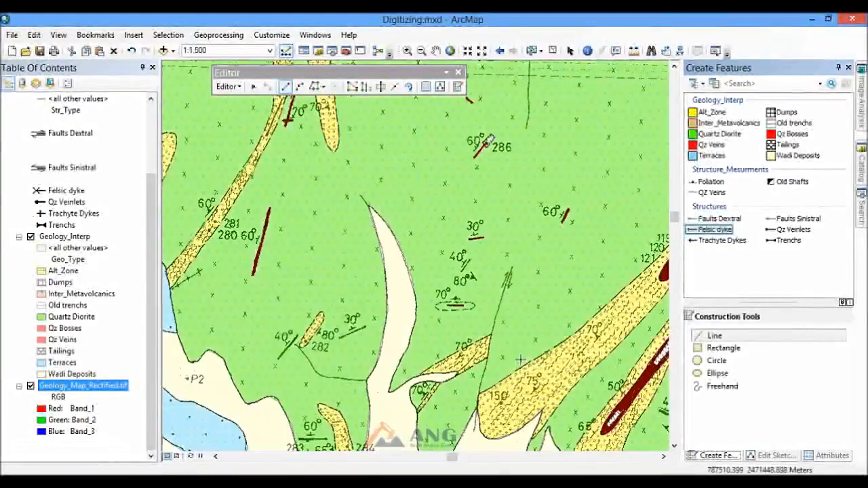
pyautogui.scroll(1, 502, 332)
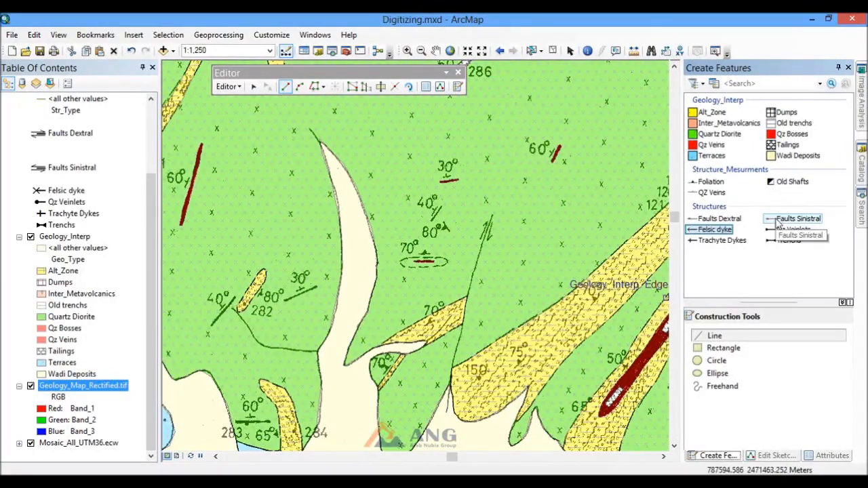
pyautogui.click(779, 222)
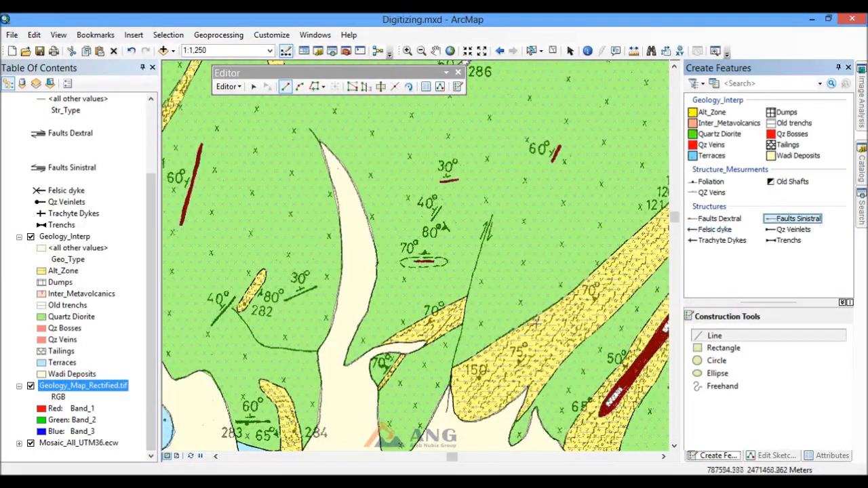
pyautogui.click(447, 412)
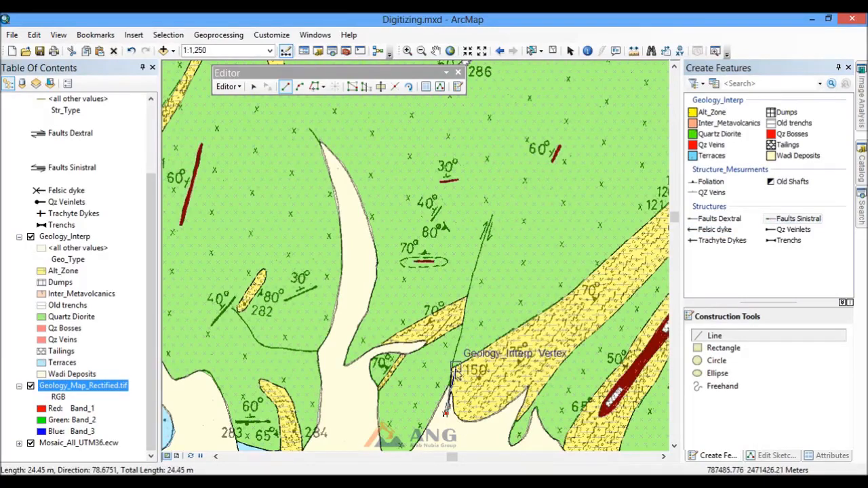
pyautogui.click(451, 369)
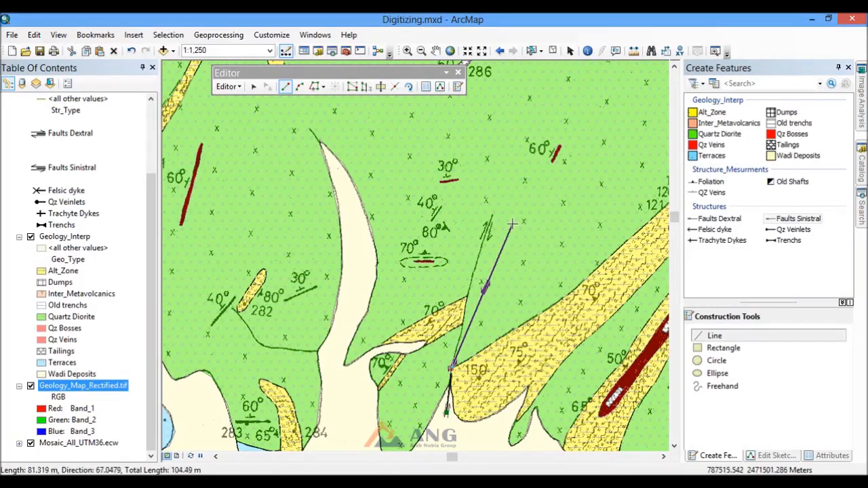
pyautogui.hotkey('ctrl', 'z')
pyautogui.hotkey('ctrl', 'z')
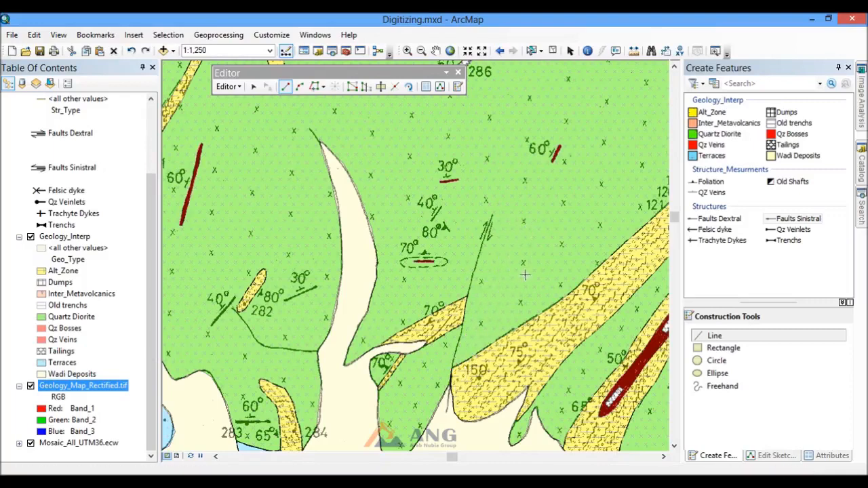
# Step: Digitize a Faults Dextral line about 105 m long, tracing the scanned fault from the wadi past the alteration zone labelled 150 into the quartz diorite
pyautogui.click(702, 219)
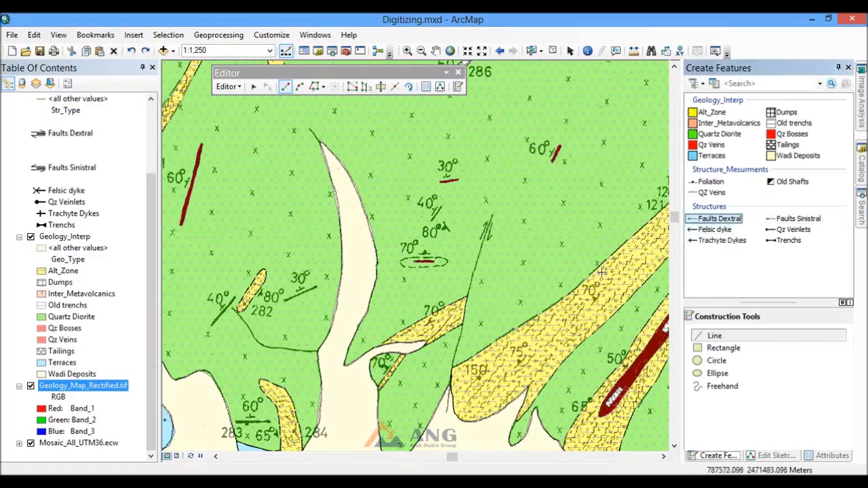
pyautogui.click(446, 412)
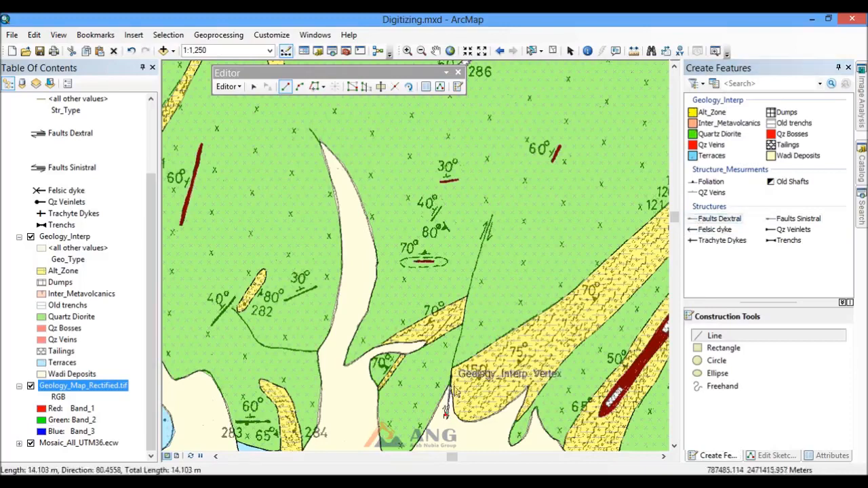
pyautogui.click(451, 369)
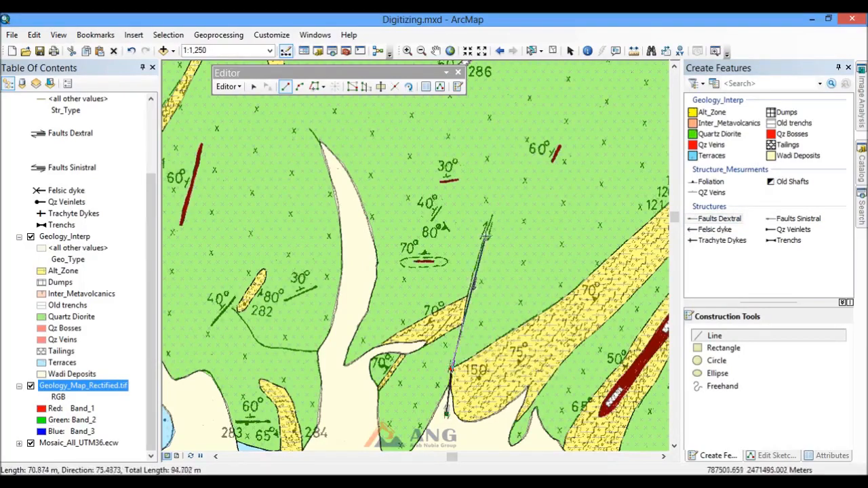
pyautogui.click(475, 268)
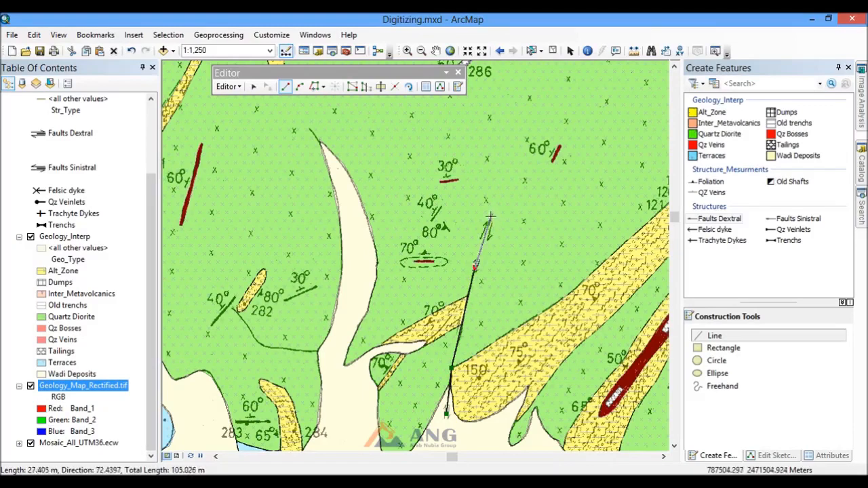
pyautogui.doubleClick(491, 216)
pyautogui.scroll(2, 581, 119)
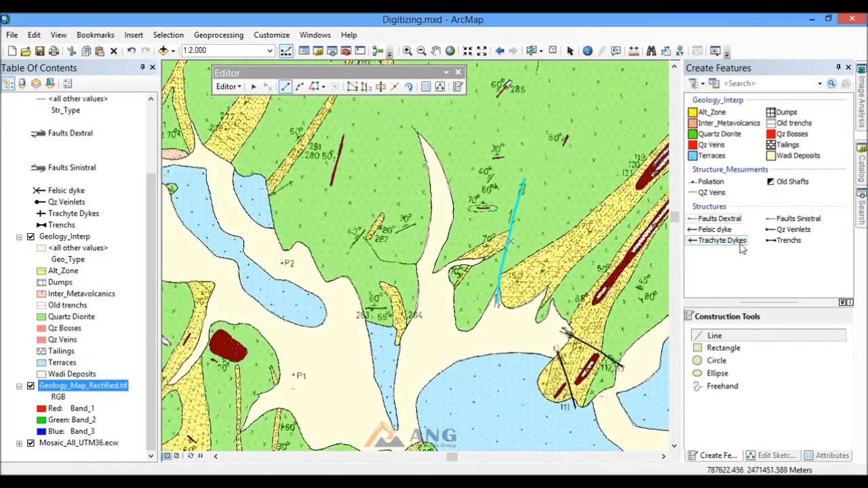
# Step: Digitize a Trachyte Dykes line about 20 m long along the scanned dyke between the terrace edge and the quartz diorite, just below the zone labelled 280, 281
pyautogui.scroll(-2, 381, 263)
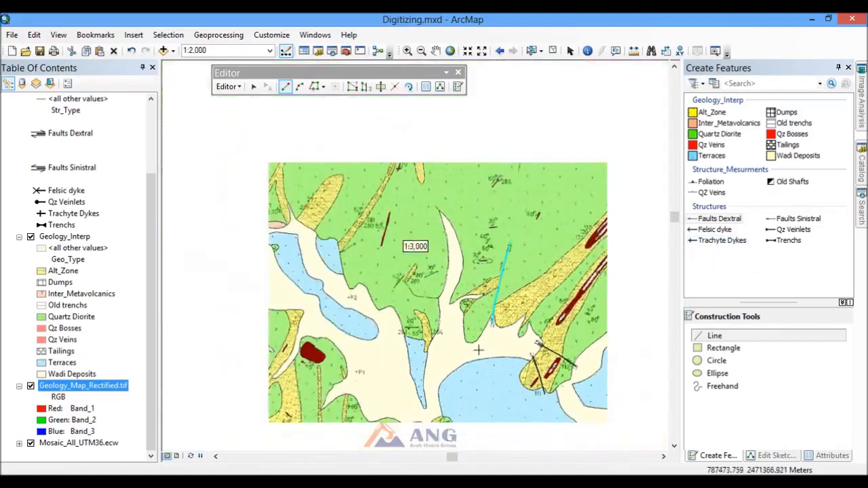
pyautogui.scroll(-1, 381, 263)
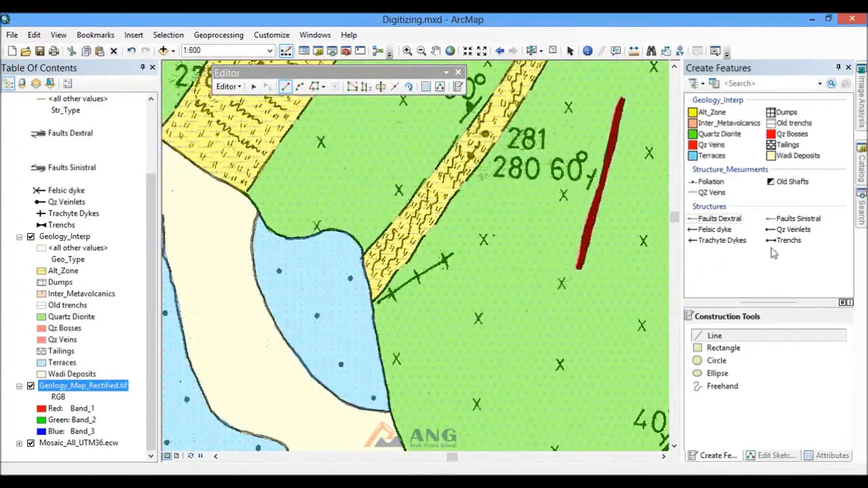
pyautogui.click(723, 241)
pyautogui.scroll(1, 384, 309)
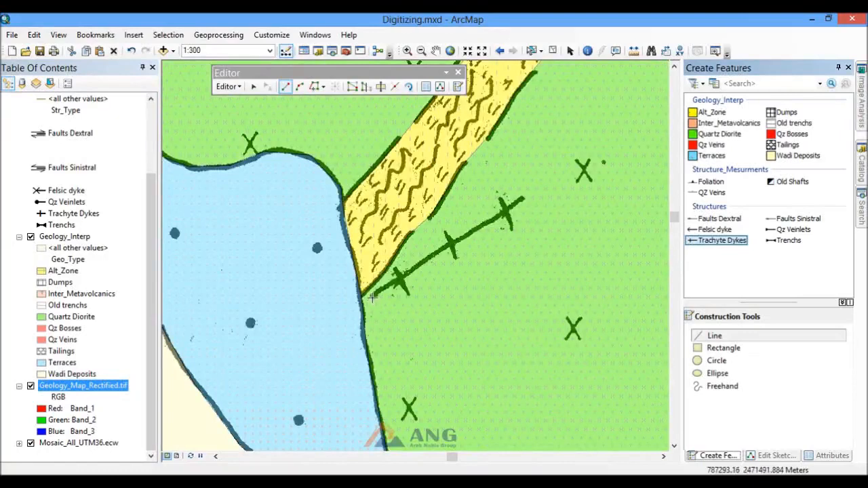
pyautogui.click(372, 296)
pyautogui.click(447, 248)
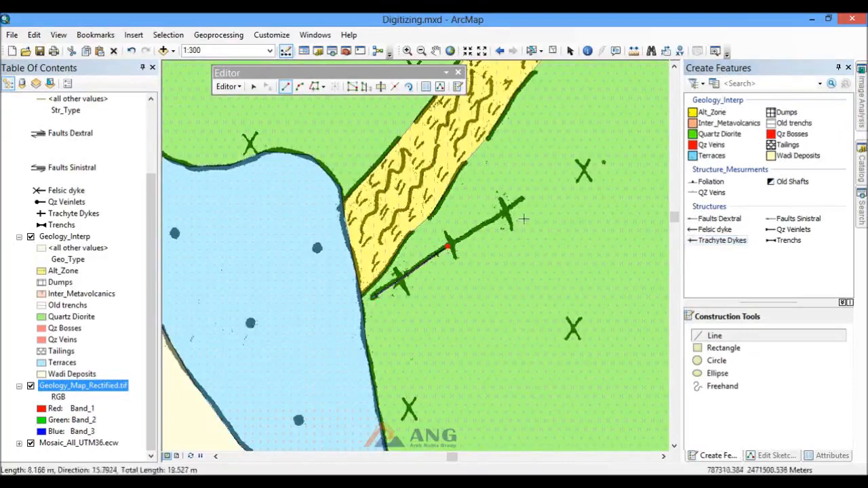
pyautogui.doubleClick(523, 198)
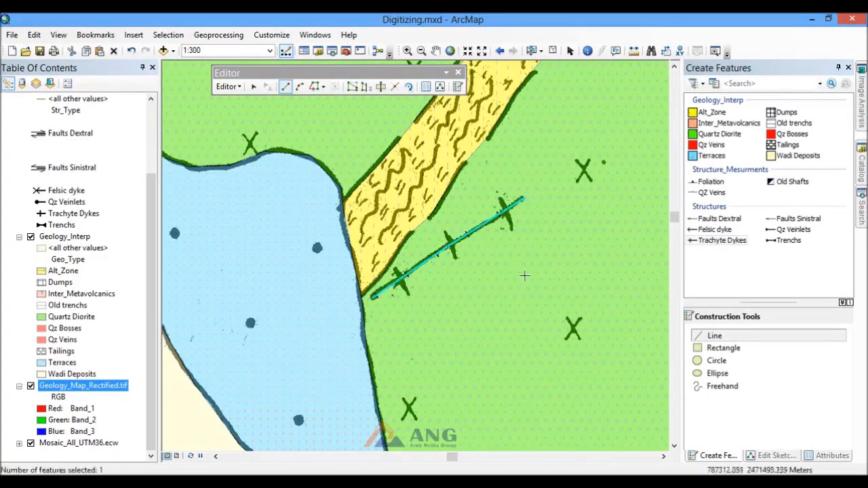
# Step: Digitize a Felsic dyke line along the scanned dyke through the quartz diorite, from its northwestern tip to the contact beside the small hatched body
pyautogui.scroll(-1, 524, 276)
pyautogui.scroll(-1, 395, 287)
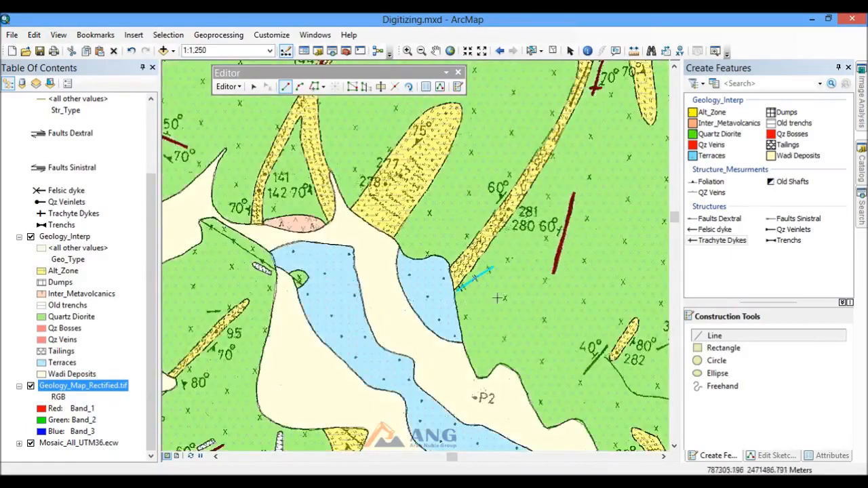
pyautogui.click(715, 230)
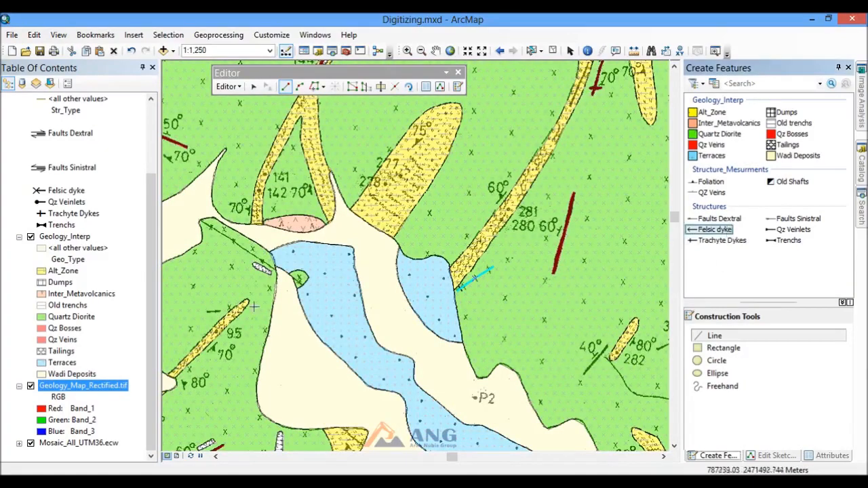
pyautogui.scroll(2, 242, 270)
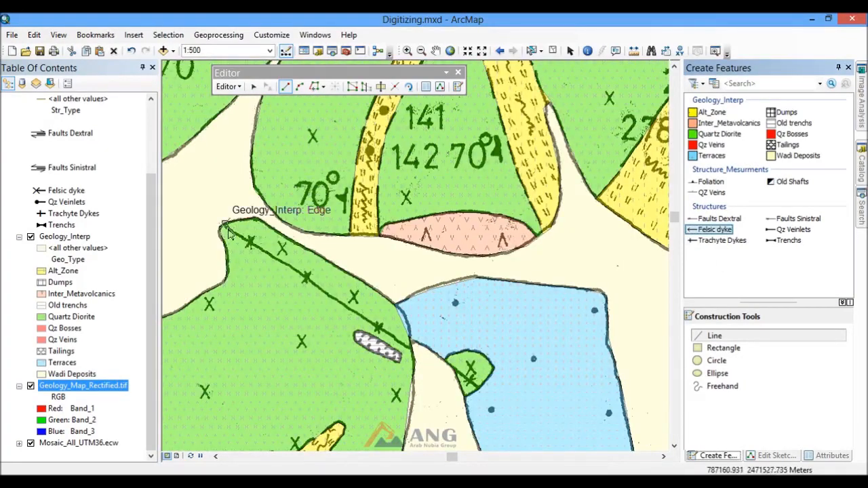
pyautogui.click(224, 225)
pyautogui.click(305, 278)
pyautogui.click(388, 332)
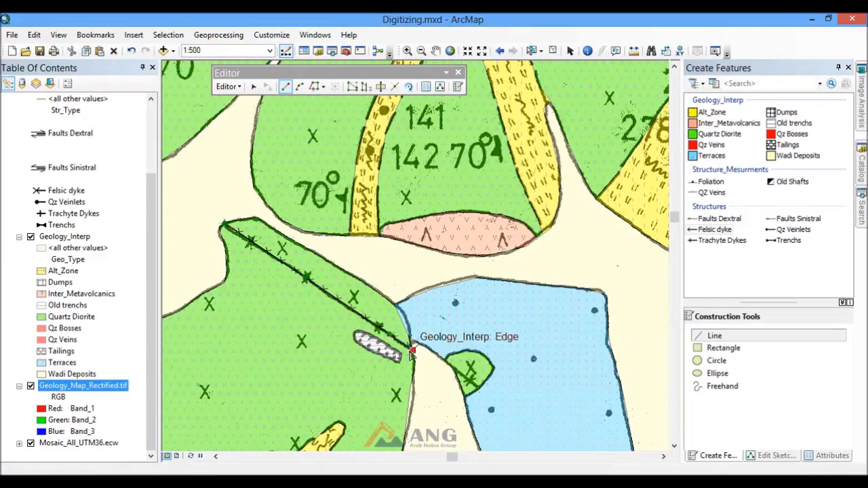
pyautogui.doubleClick(412, 351)
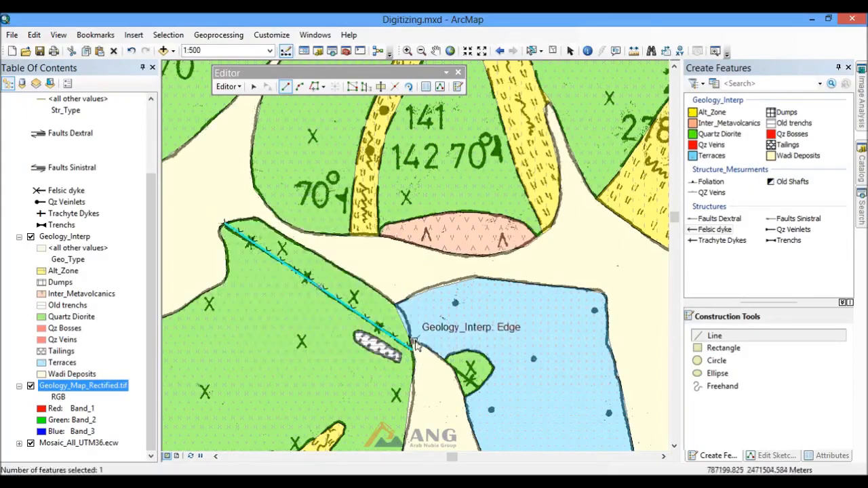
# Step: Continue the felsic dyke with a second Felsic dyke line across the wadi to the far edge of the small quartz diorite patch
pyautogui.click(409, 338)
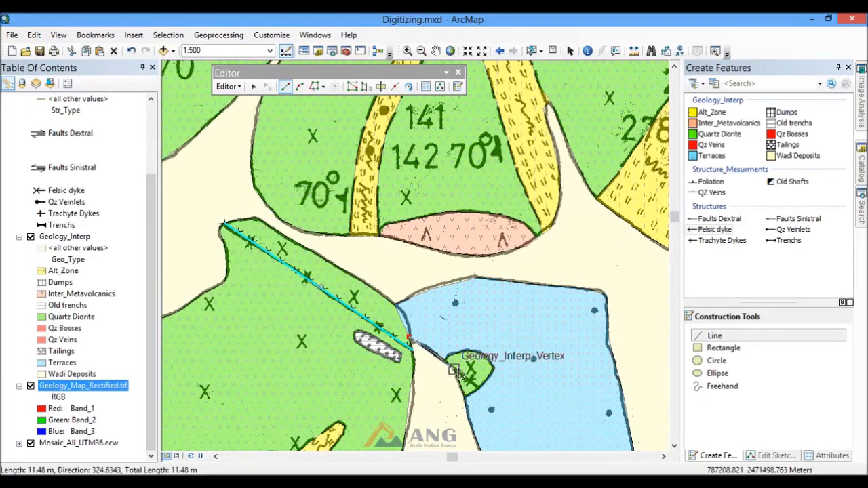
pyautogui.doubleClick(478, 392)
pyautogui.scroll(-3, 469, 281)
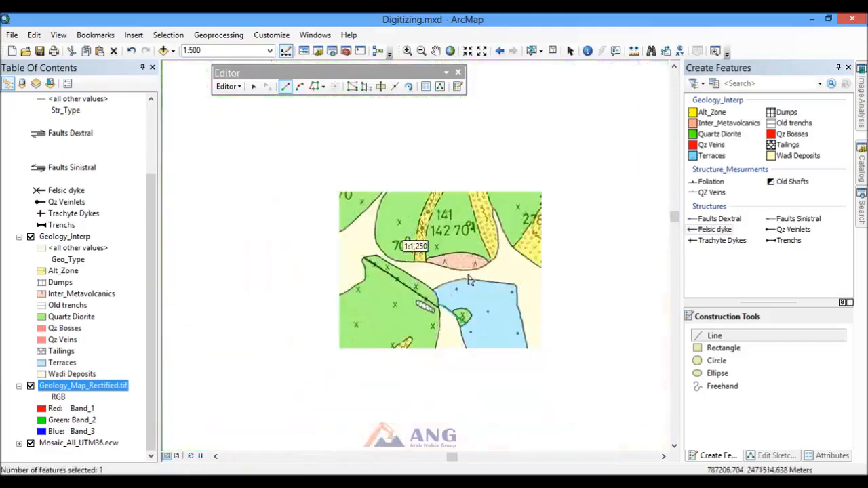
# Step: Digitize a Trachyte Dykes line through points 137, 138 and 139 in the northern quartz diorite, tracing the scanned dyke from end to end
pyautogui.scroll(-2, 405, 299)
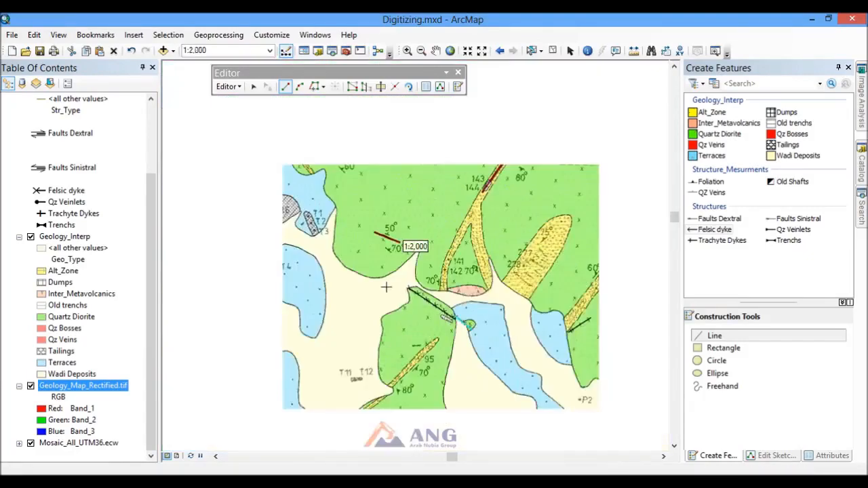
pyautogui.scroll(-1, 385, 286)
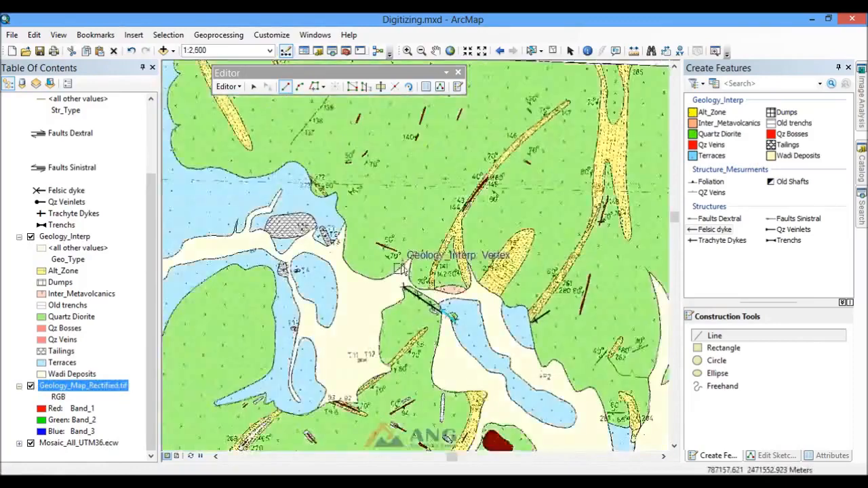
pyautogui.scroll(-2, 386, 285)
pyautogui.scroll(4, 407, 254)
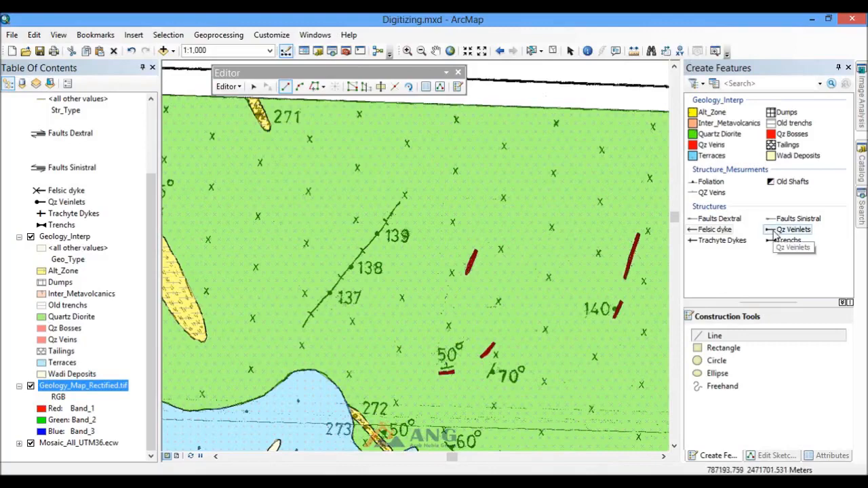
pyautogui.click(722, 240)
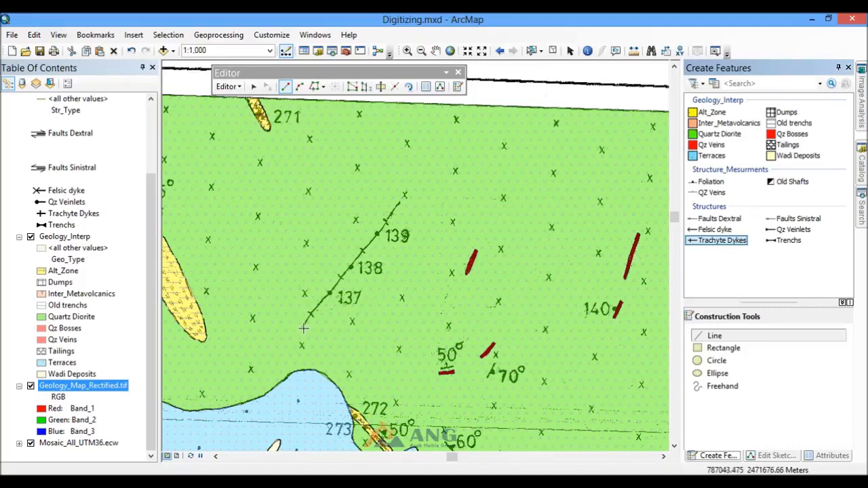
pyautogui.click(303, 328)
pyautogui.click(319, 306)
pyautogui.click(332, 289)
pyautogui.click(351, 264)
pyautogui.click(379, 233)
pyautogui.doubleClick(400, 203)
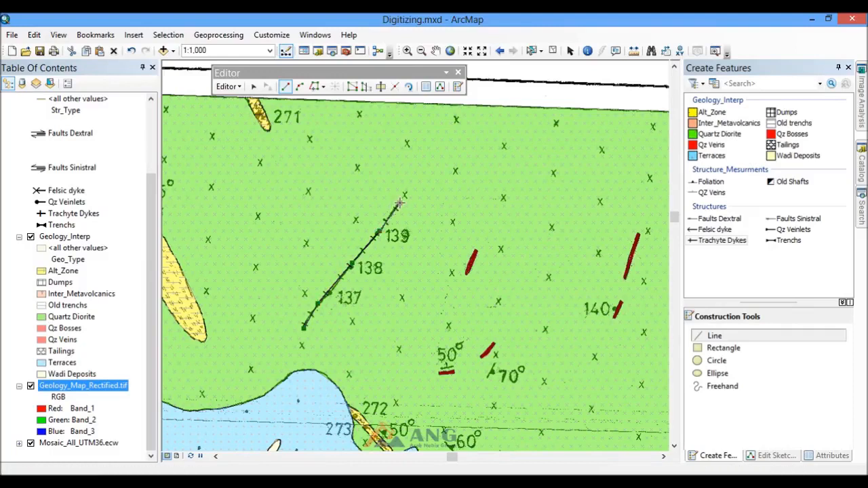
# Step: Review the digitized structures over the whole geological map and check the central wadi area for missed lines
pyautogui.scroll(-3, 364, 211)
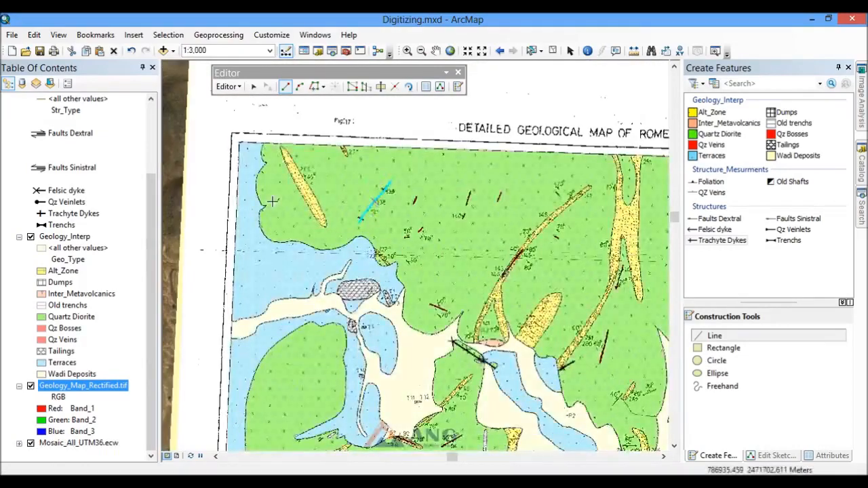
pyautogui.scroll(-1, 272, 178)
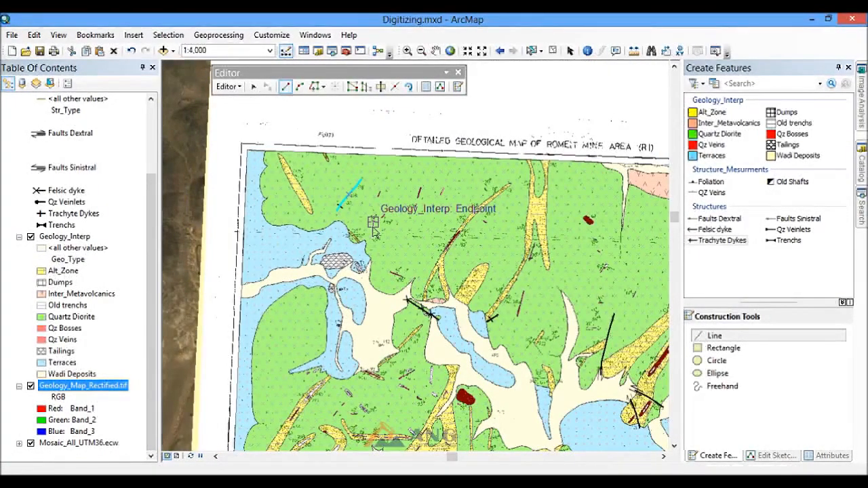
pyautogui.scroll(-1, 426, 239)
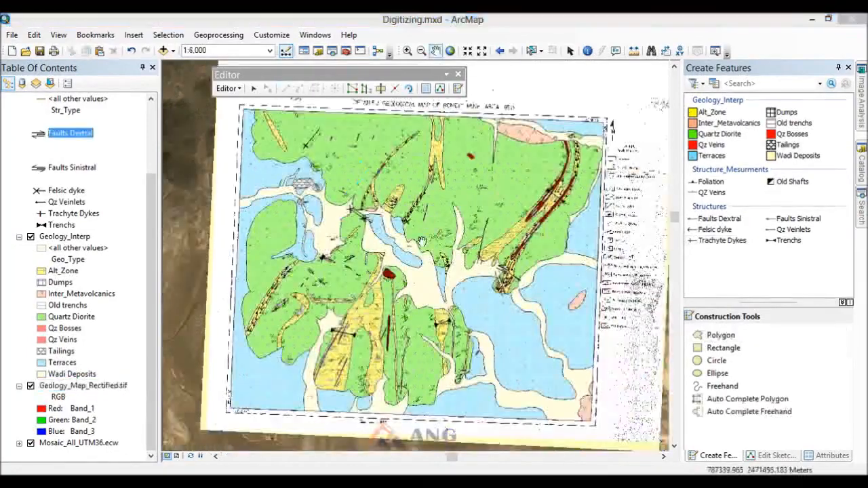
pyautogui.moveTo(426, 239); pyautogui.dragTo(411, 250)
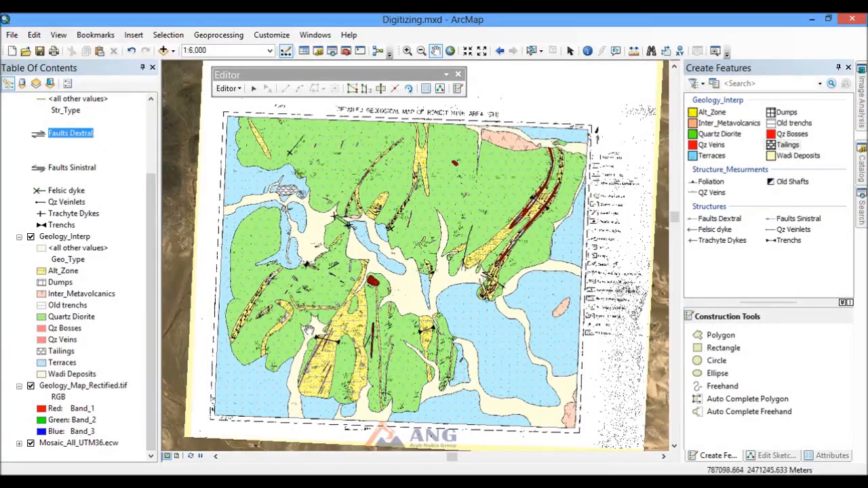
pyautogui.scroll(1, 433, 268)
pyautogui.scroll(2, 440, 272)
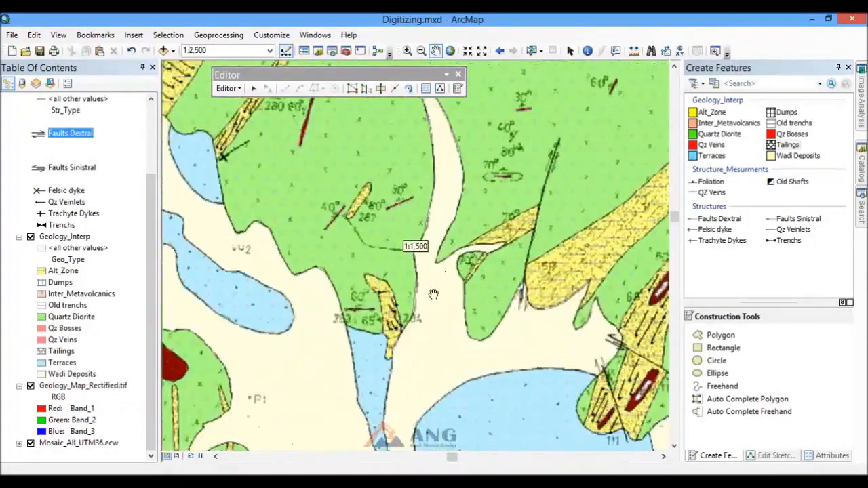
pyautogui.scroll(-2, 433, 294)
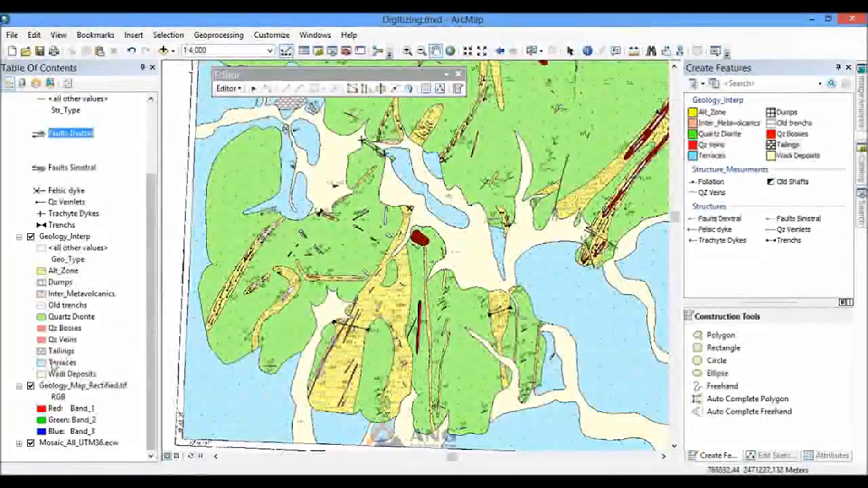
# Step: Hide the Geology_Map_Rectified.tif scan and compare the digitized polygons and structure lines with the satellite mosaic
pyautogui.click(30, 386)
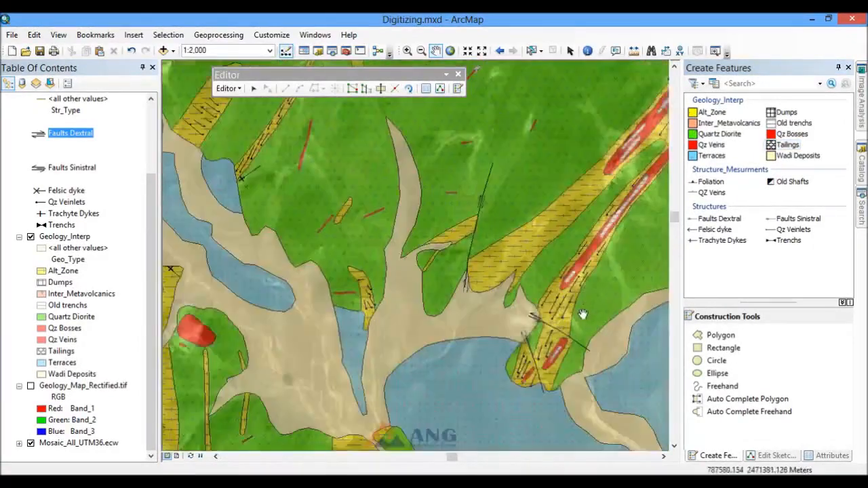
pyautogui.scroll(1, 556, 335)
pyautogui.moveTo(488, 303); pyautogui.dragTo(627, 231)
pyautogui.moveTo(381, 260); pyautogui.dragTo(541, 180)
pyautogui.scroll(-2, 519, 213)
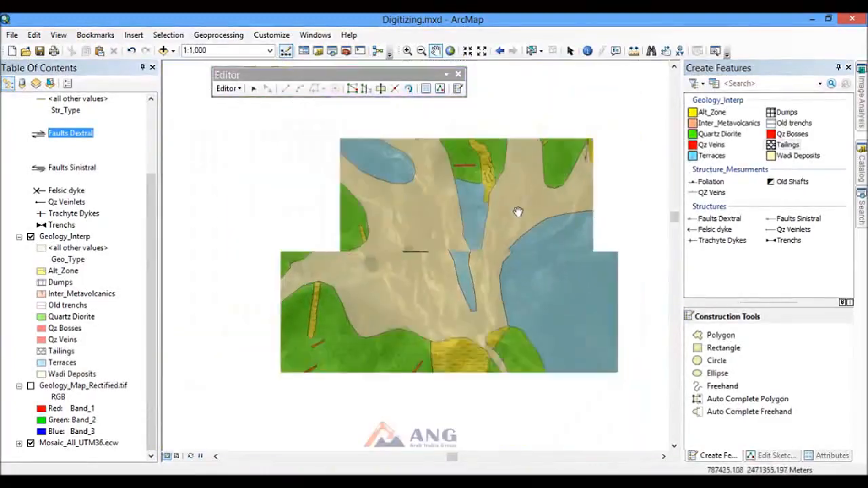
pyautogui.scroll(-1, 502, 218)
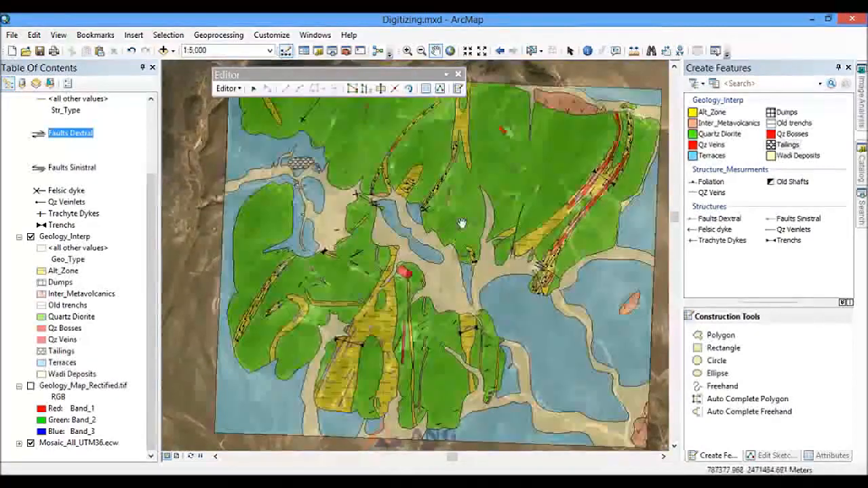
pyautogui.moveTo(461, 224)
pyautogui.mouseDown()
pyautogui.moveTo(441, 220)
pyautogui.moveTo(454, 230)
pyautogui.mouseUp()
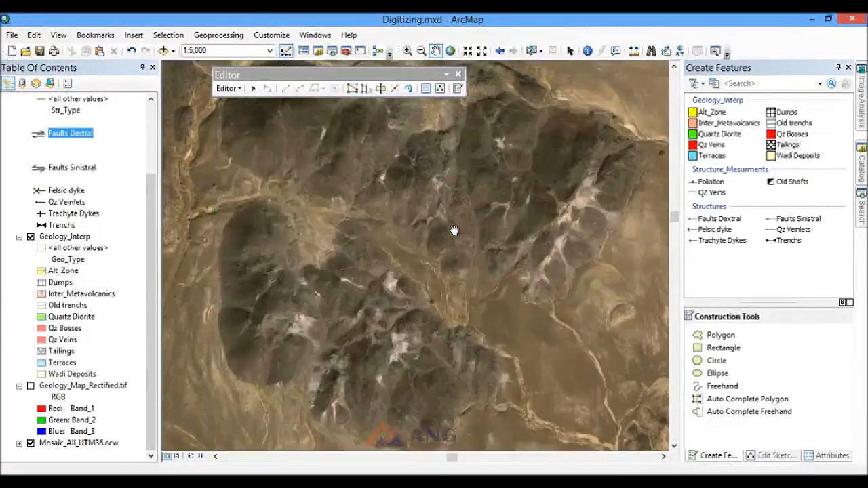
pyautogui.scroll(2, 441, 230)
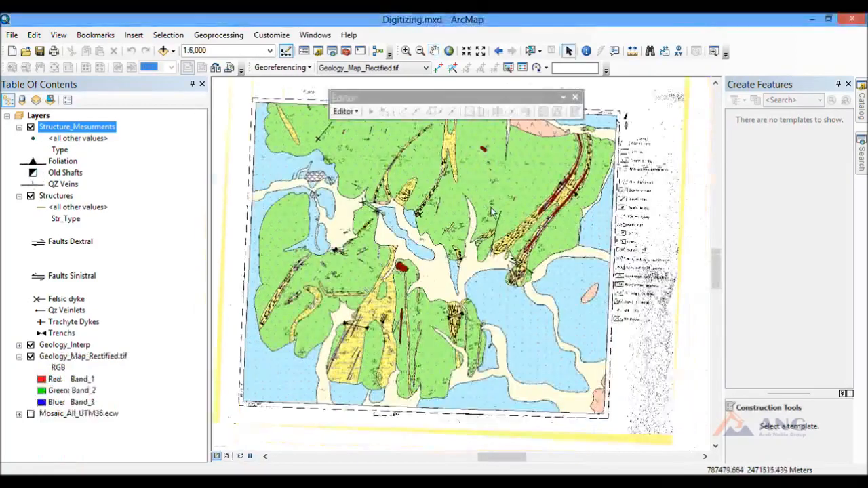
# Step: Examine the dip measurement symbols in the northern quartz diorite and compare them with the Foliation and QZ Veins legend classes
pyautogui.scroll(3, 490, 207)
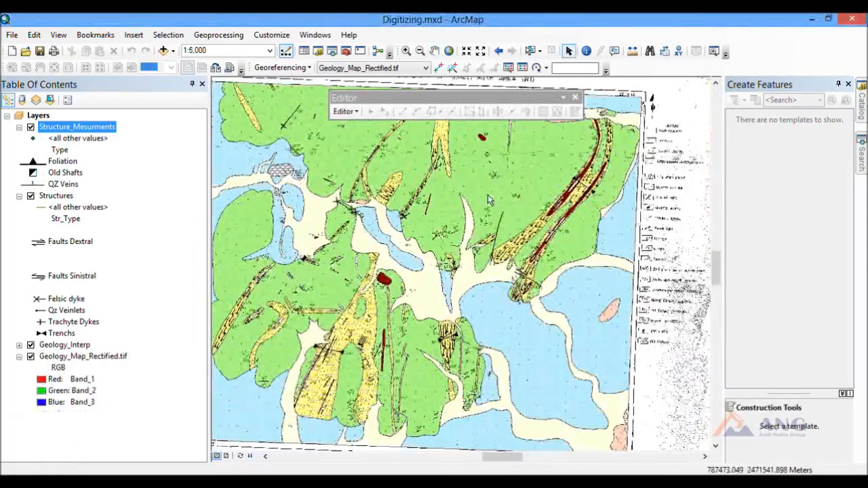
pyautogui.scroll(1, 497, 206)
pyautogui.scroll(4, 487, 237)
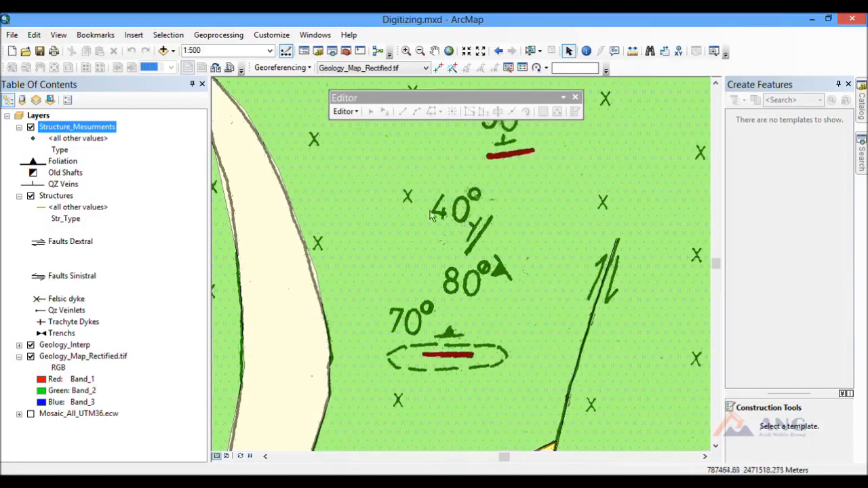
pyautogui.scroll(-1, 485, 234)
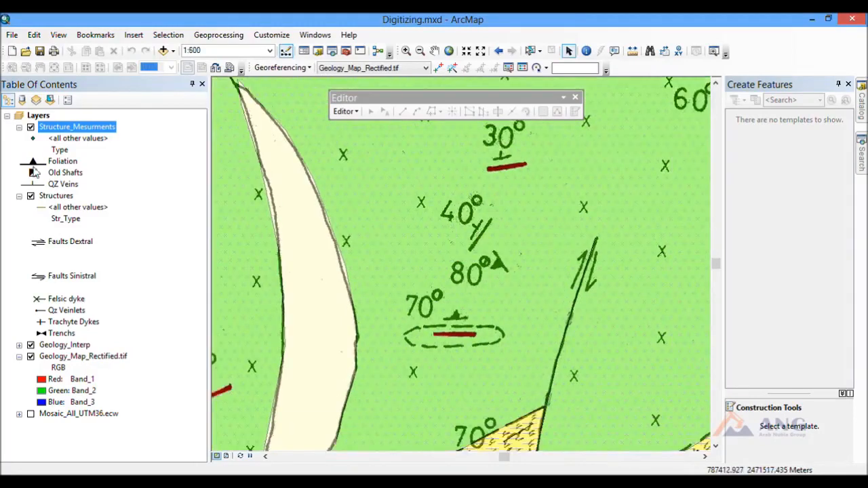
pyautogui.click(62, 162)
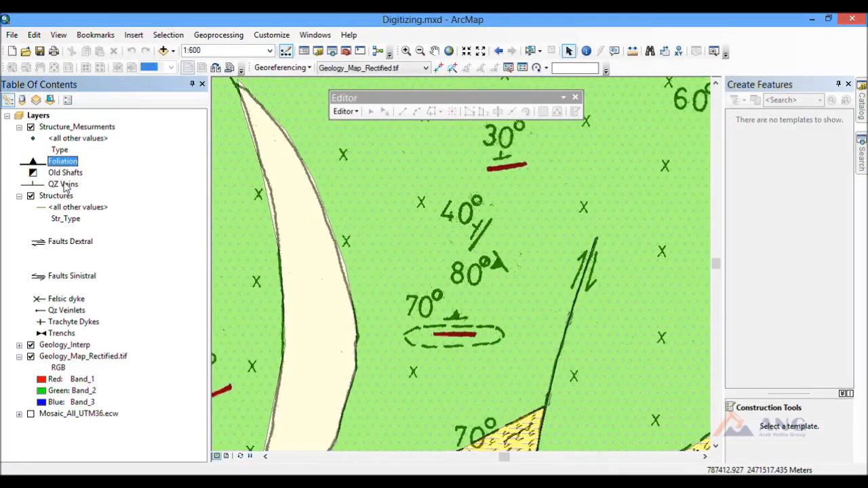
pyautogui.click(66, 186)
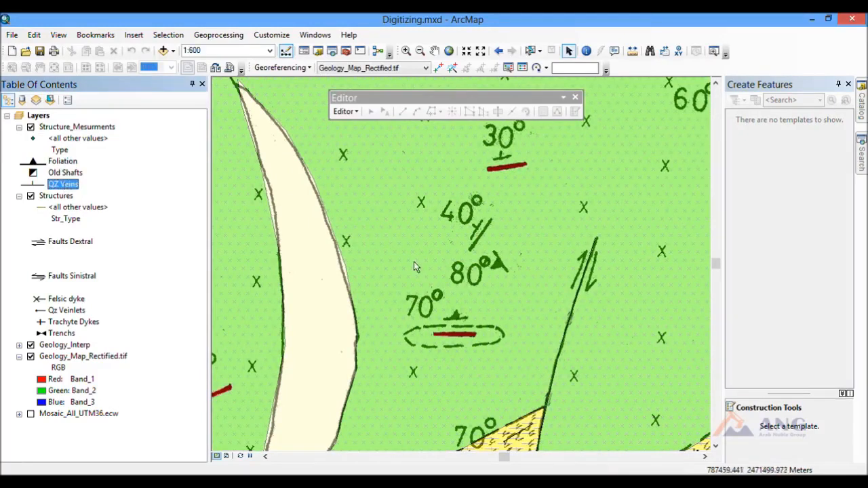
pyautogui.scroll(-1, 434, 256)
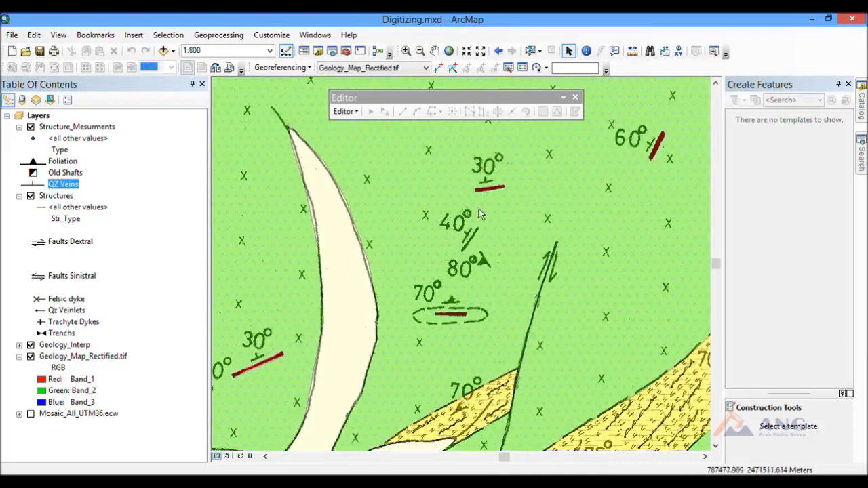
# Step: Add a Short Integer field named Dip to the Structure_Mesurments attribute table
pyautogui.click(87, 129)
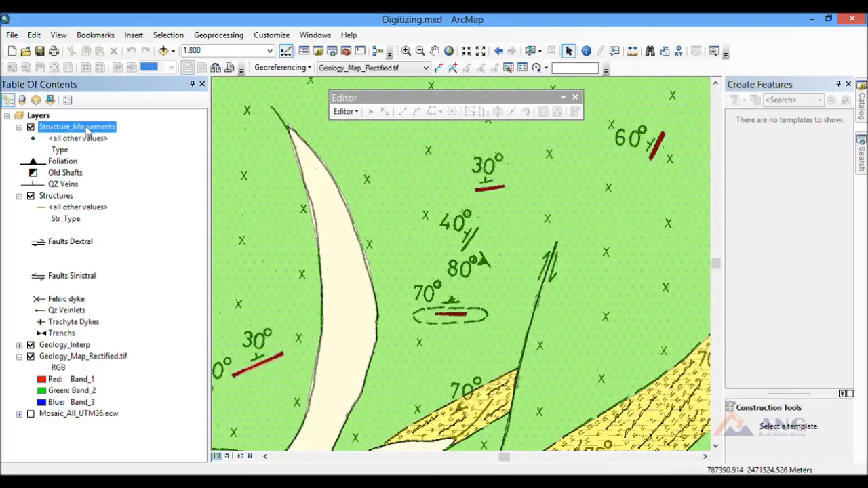
pyautogui.rightClick(87, 130)
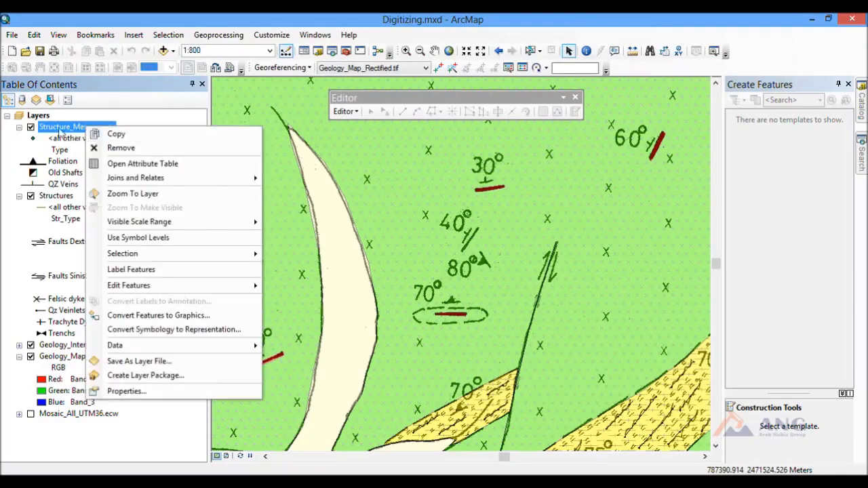
pyautogui.click(142, 165)
pyautogui.moveTo(292, 442); pyautogui.dragTo(688, 441)
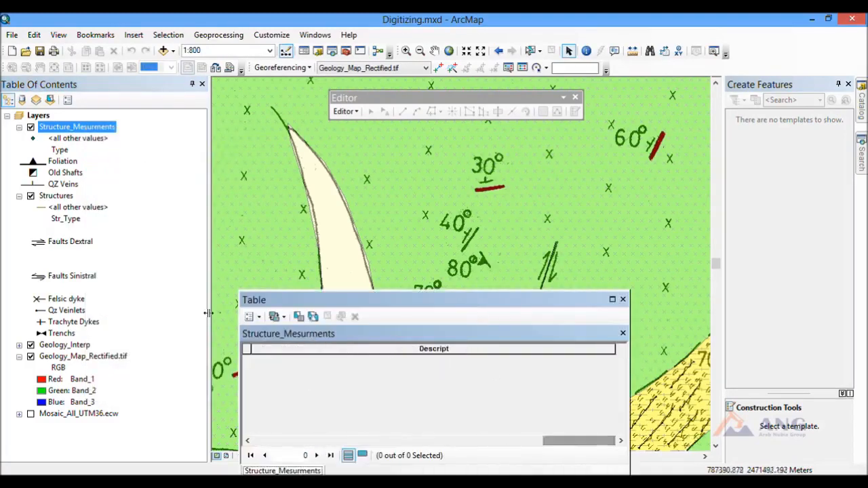
pyautogui.click(252, 317)
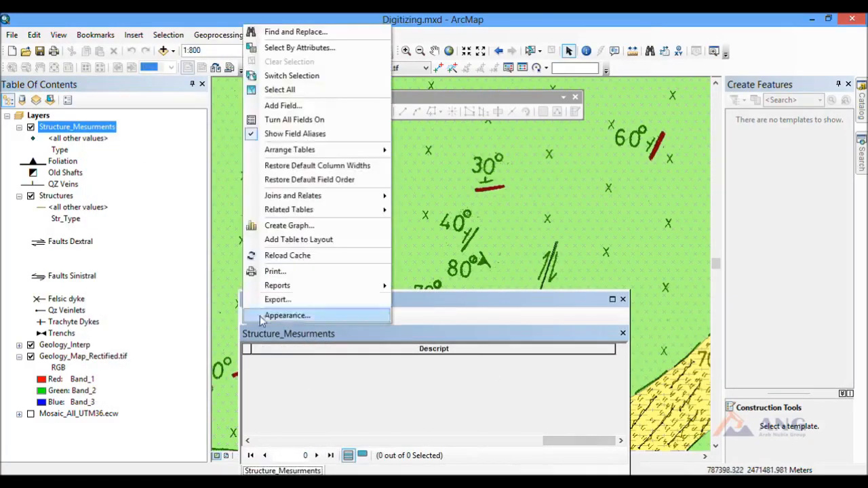
pyautogui.click(296, 109)
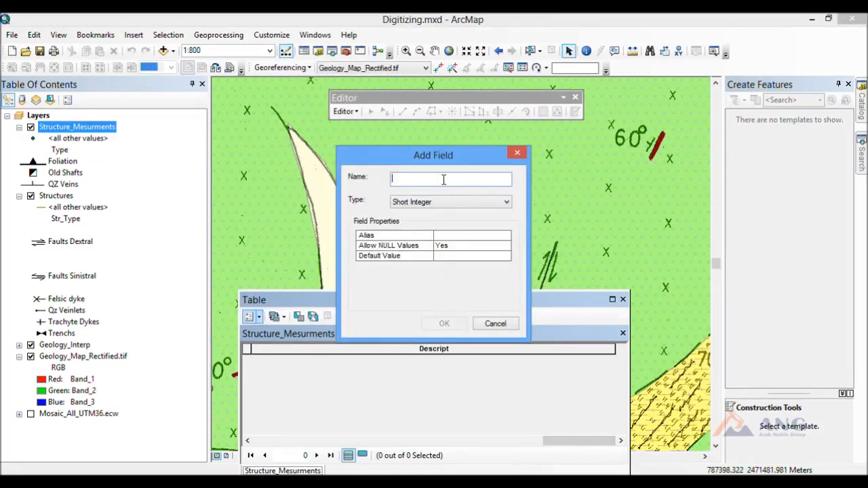
pyautogui.write('Di')
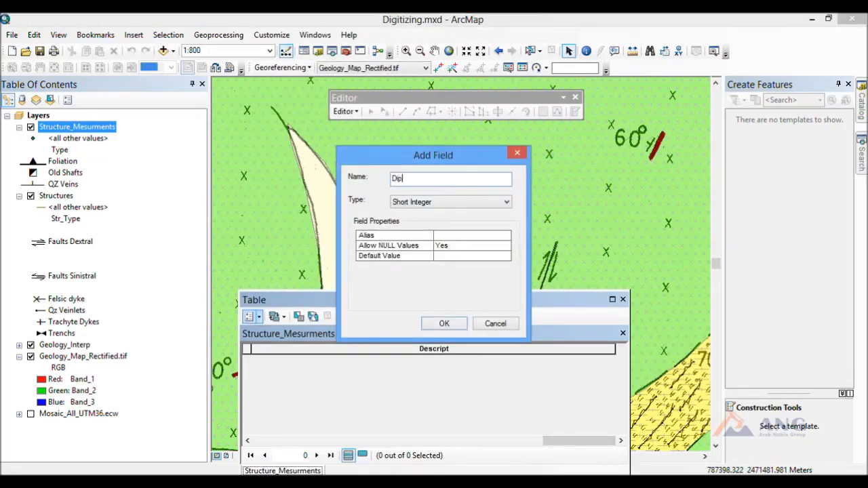
pyautogui.write('p')
pyautogui.click(458, 206)
pyautogui.click(452, 213)
pyautogui.click(443, 325)
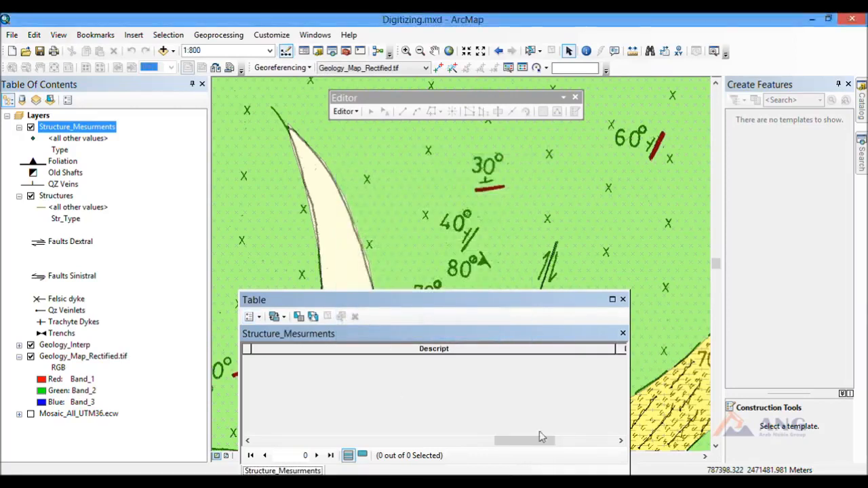
pyautogui.moveTo(553, 440); pyautogui.dragTo(615, 440)
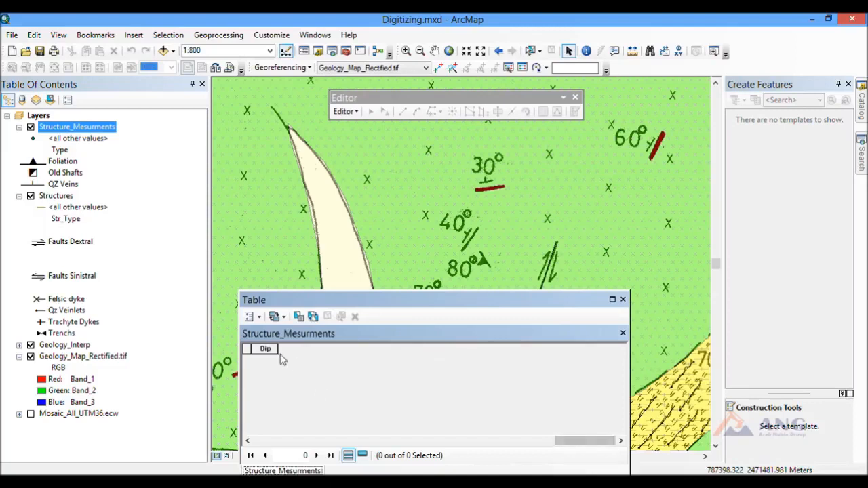
# Step: Add a Short Integer field named Dip_dir to the Structure_Mesurments table
pyautogui.click(248, 317)
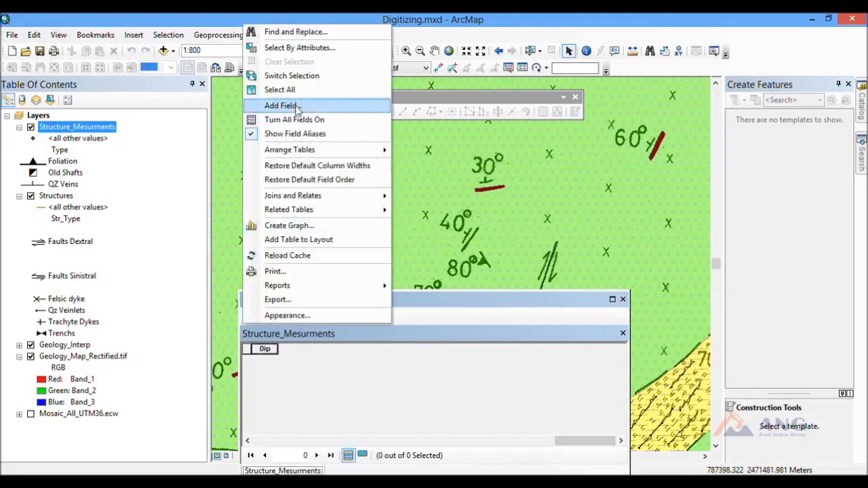
pyautogui.click(296, 107)
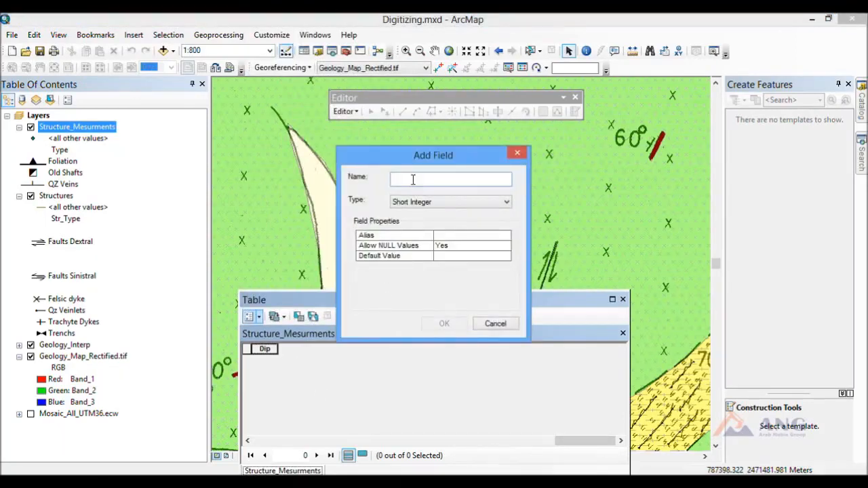
pyautogui.write('Dip_dir')
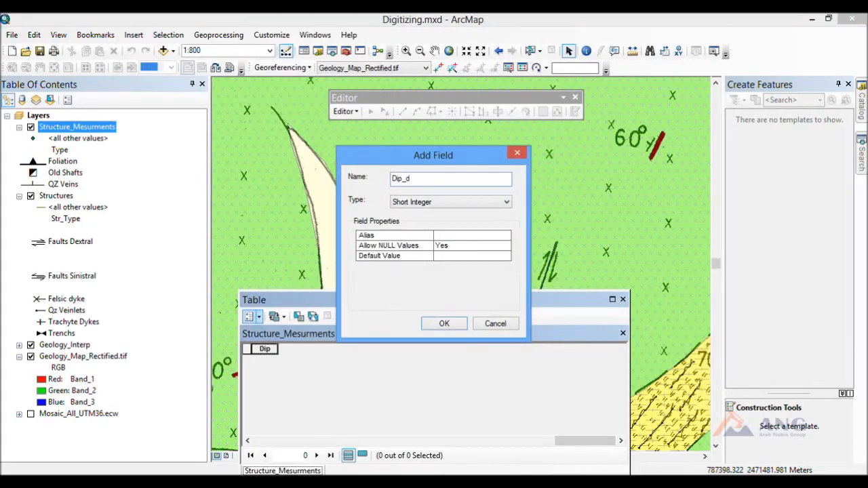
pyautogui.click(444, 324)
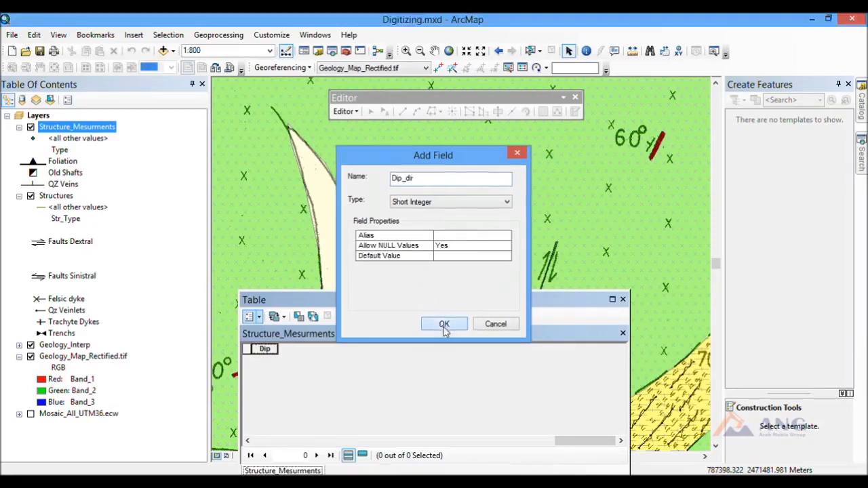
# Step: Add a Short Integer field named Strike to the Structure_Mesurments table and close the table
pyautogui.click(249, 316)
pyautogui.click(284, 109)
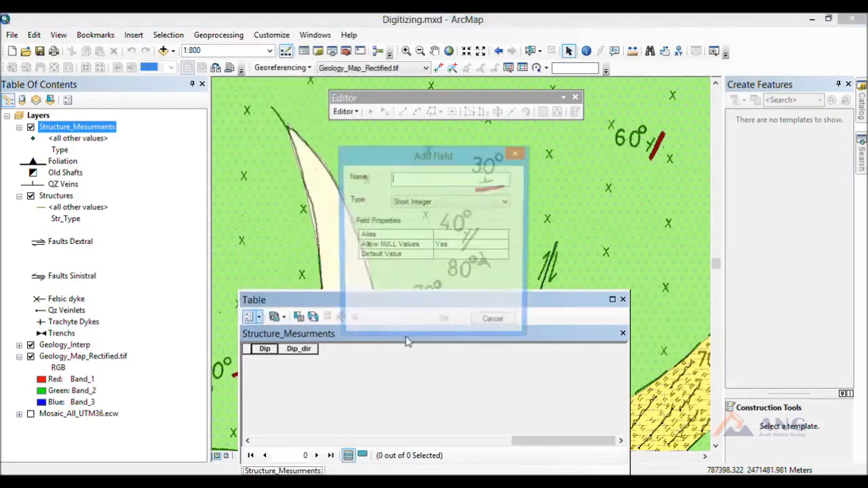
pyautogui.write('Strik')
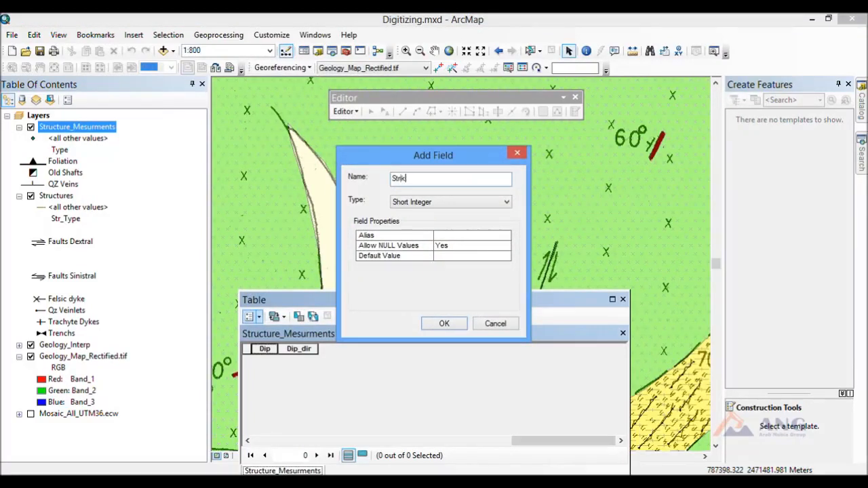
pyautogui.click(448, 324)
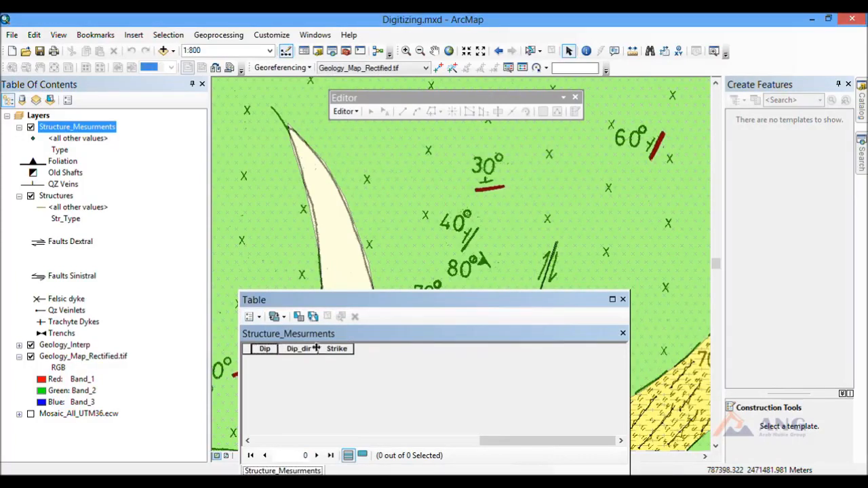
pyautogui.click(623, 300)
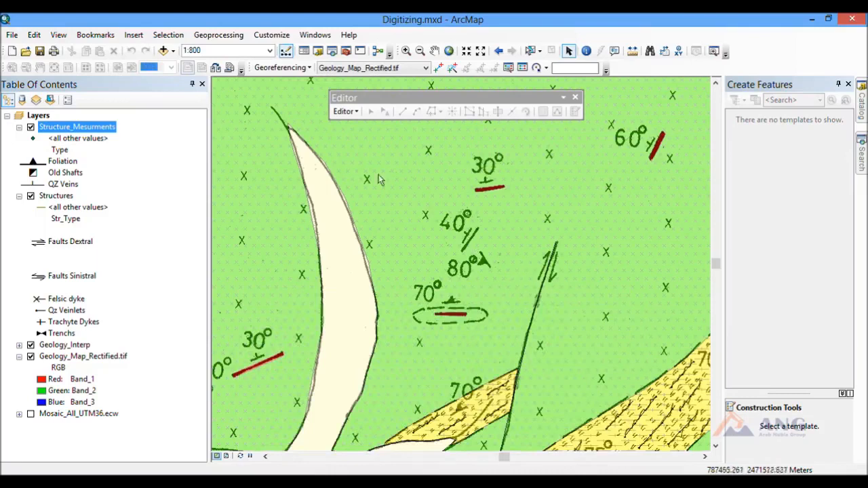
# Step: Start an edit session, activate the Foliation template and dock the Attributes window beneath the feature templates
pyautogui.click(351, 120)
pyautogui.click(358, 124)
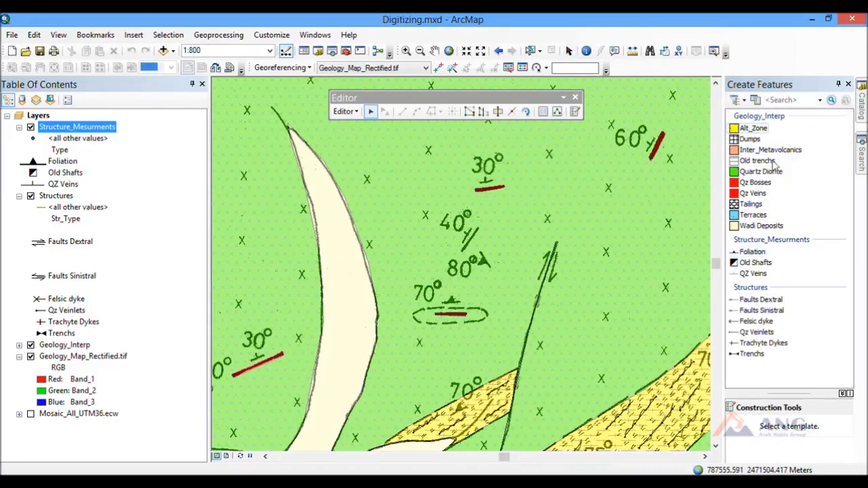
pyautogui.click(752, 251)
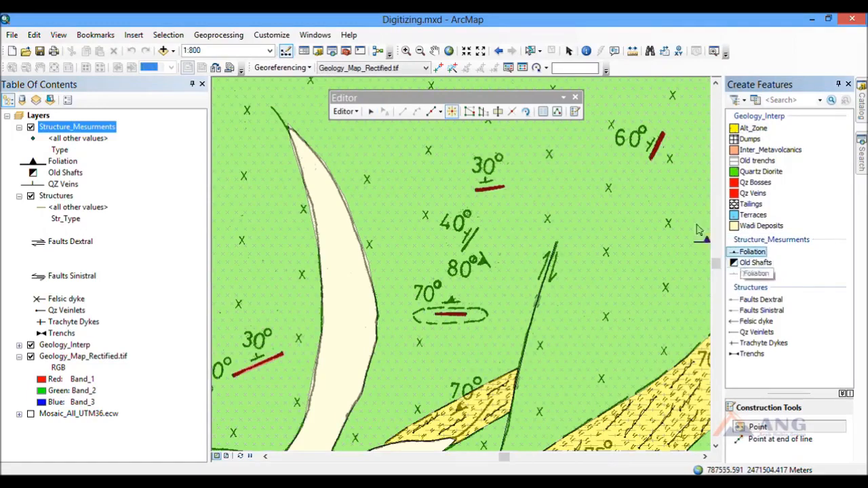
pyautogui.click(543, 112)
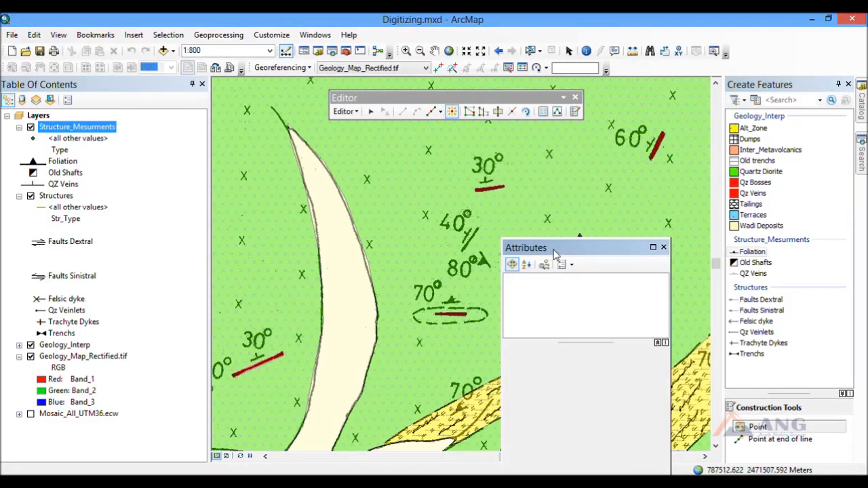
pyautogui.moveTo(556, 253); pyautogui.dragTo(790, 292)
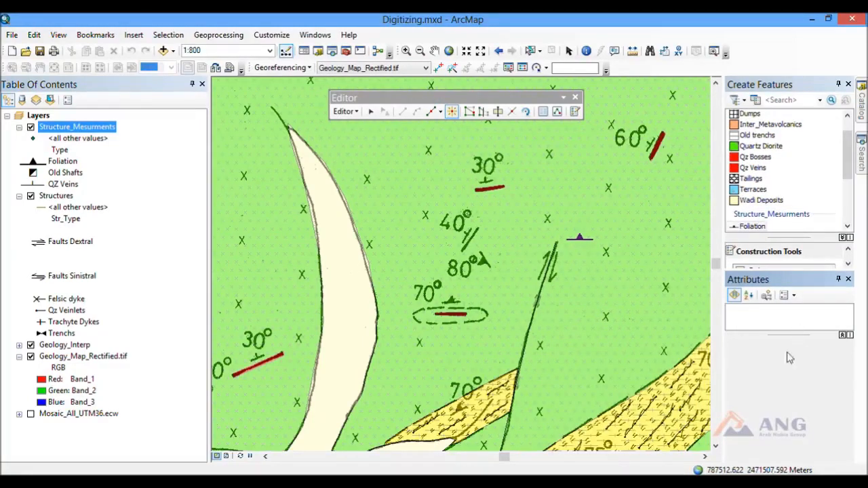
# Step: Activate the QZ Veins point template for the 40° measurement symbol in the northern quartz diorite
pyautogui.click(848, 226)
pyautogui.click(848, 226)
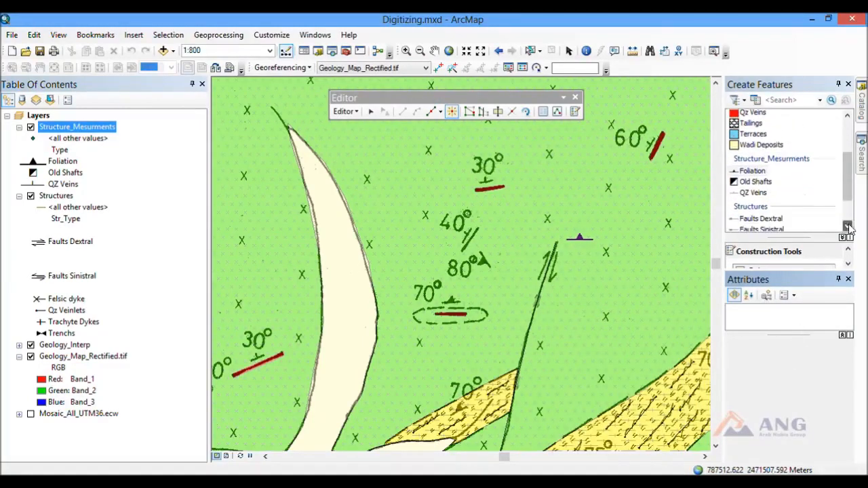
pyautogui.scroll(1, 472, 250)
pyautogui.click(752, 193)
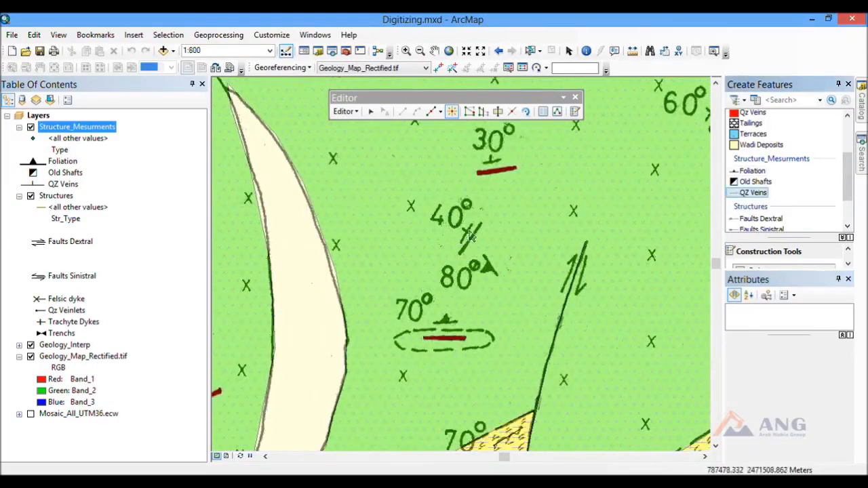
pyautogui.scroll(1, 448, 238)
pyautogui.scroll(1, 468, 245)
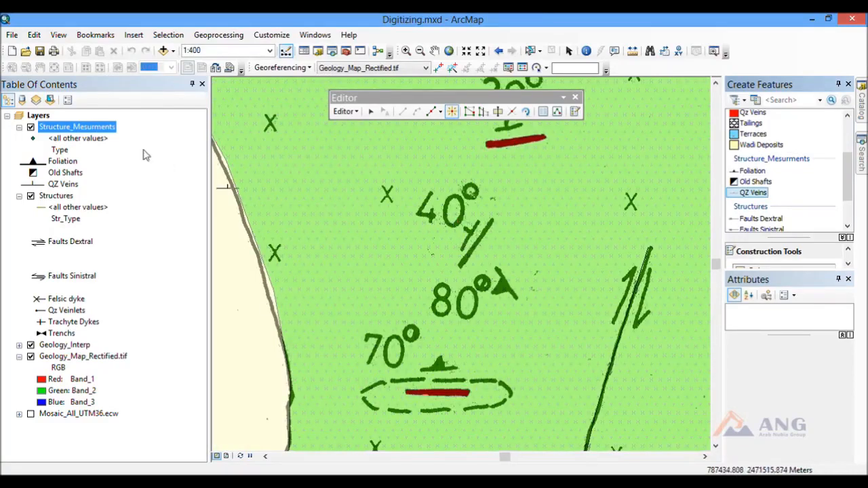
# Step: Open the symbol rotation settings in the Structure_Mesurments layer's symbology
pyautogui.rightClick(95, 129)
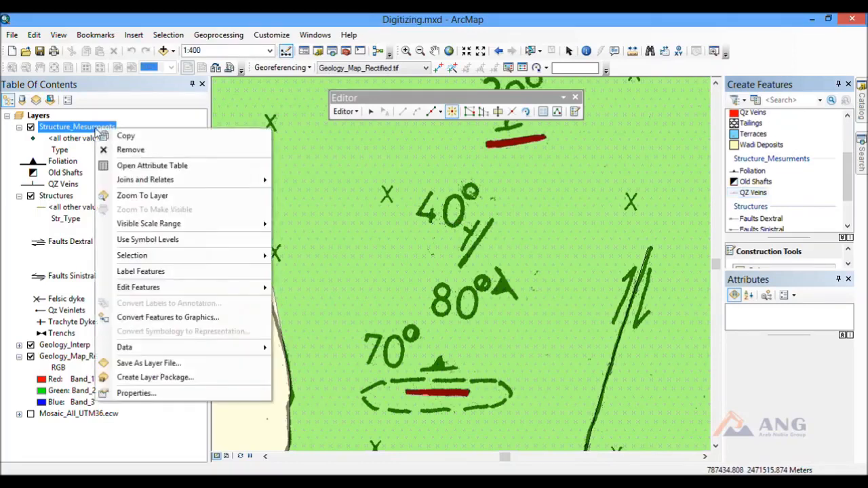
pyautogui.click(155, 393)
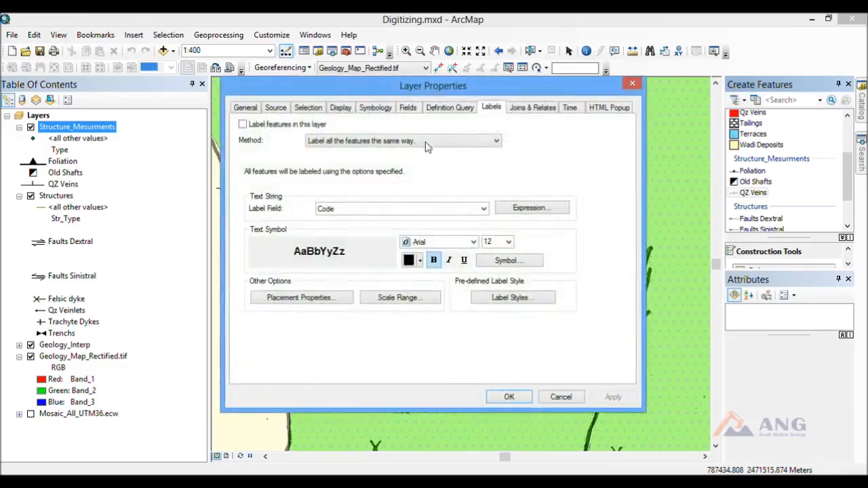
pyautogui.moveTo(431, 86); pyautogui.dragTo(215, 85)
pyautogui.click(161, 108)
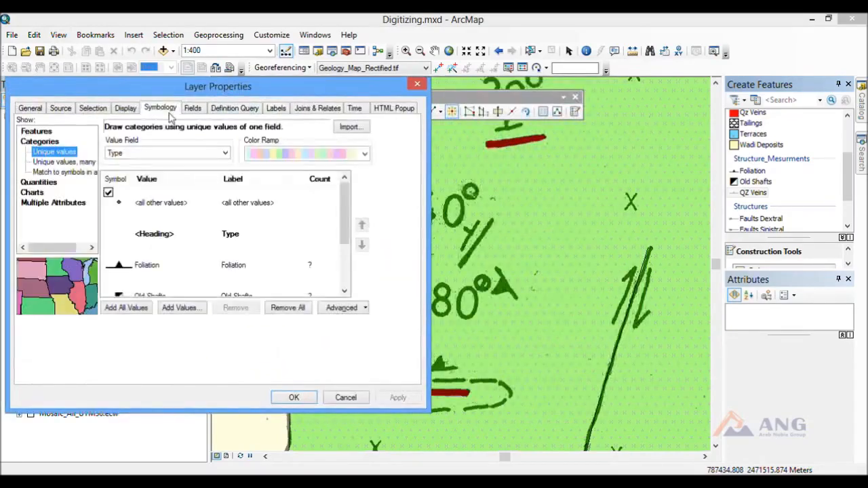
pyautogui.moveTo(329, 93)
pyautogui.mouseDown()
pyautogui.moveTo(300, 86)
pyautogui.moveTo(317, 86)
pyautogui.mouseUp()
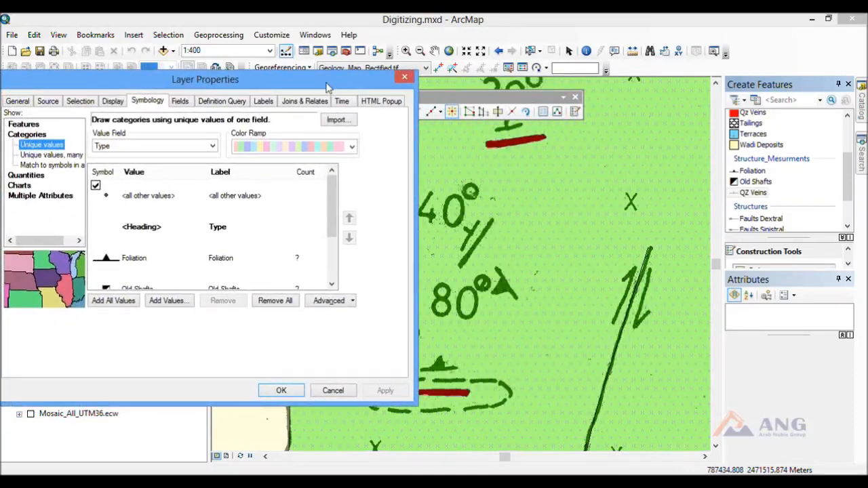
pyautogui.click(351, 307)
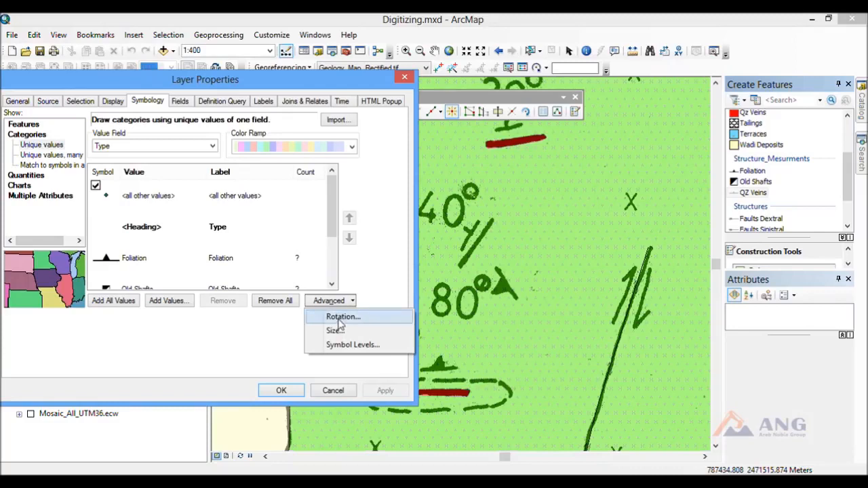
pyautogui.click(339, 319)
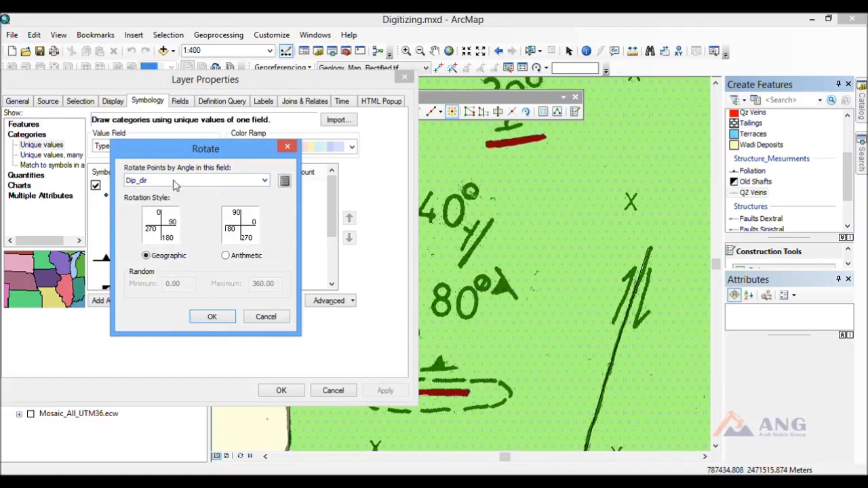
# Step: Rotate the layer's point symbols by the Dip_dir field, using the Geographic rotation style
pyautogui.click(153, 180)
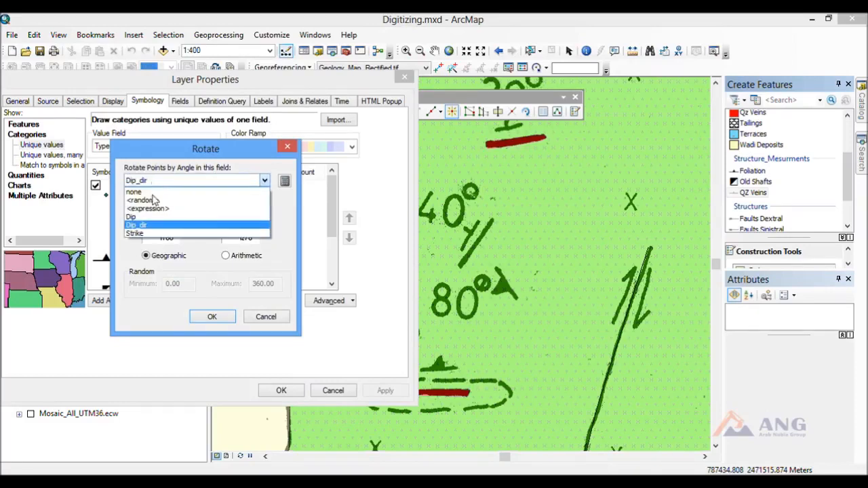
pyautogui.click(153, 226)
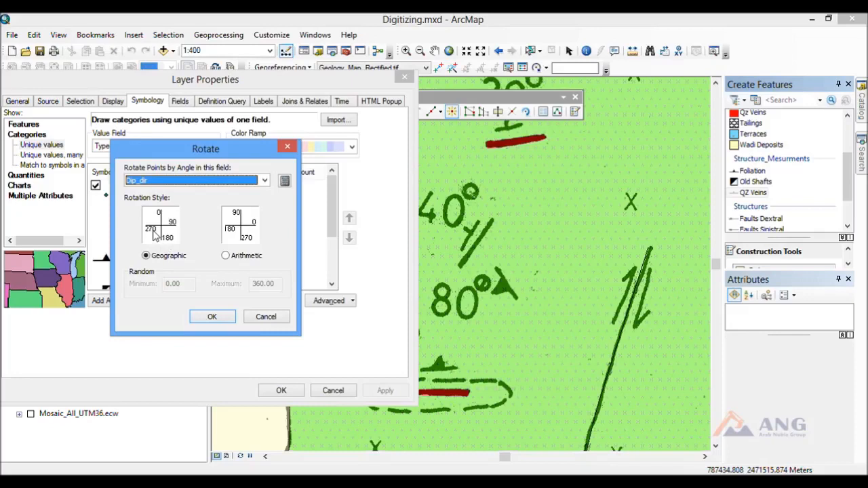
pyautogui.click(213, 319)
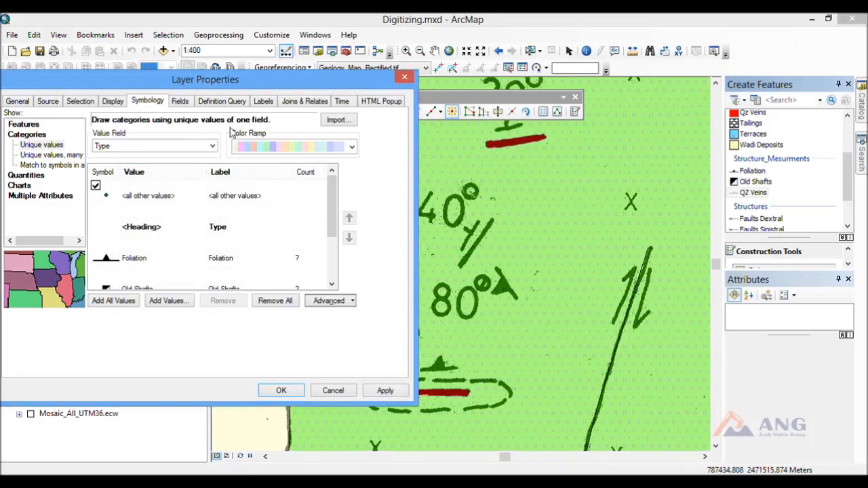
# Step: Turn on labels for the layer's features with Dip as the label field, and apply the layer properties
pyautogui.click(264, 105)
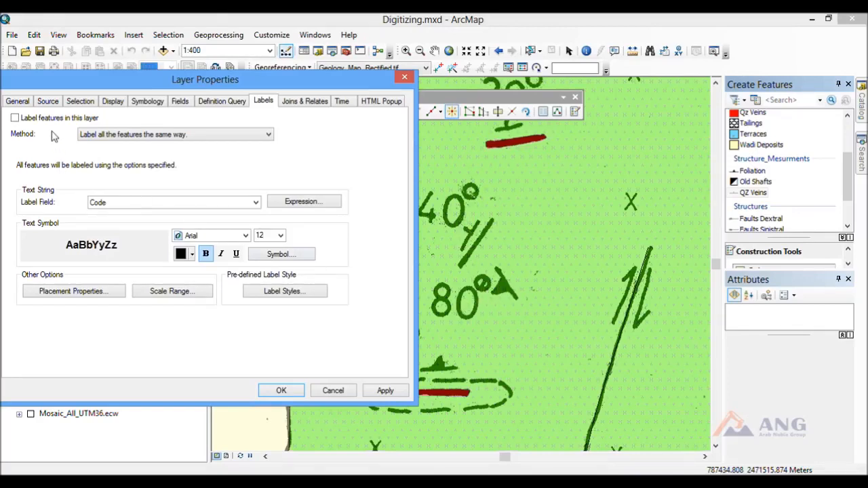
pyautogui.click(25, 121)
pyautogui.click(201, 207)
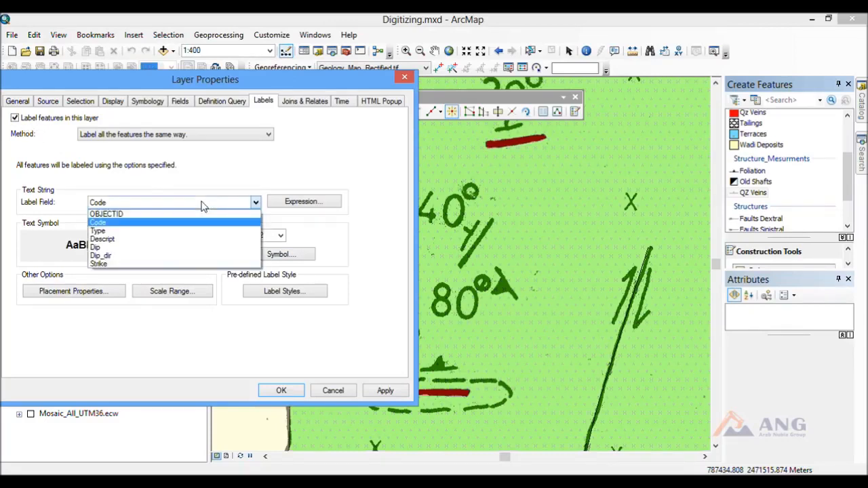
pyautogui.click(185, 247)
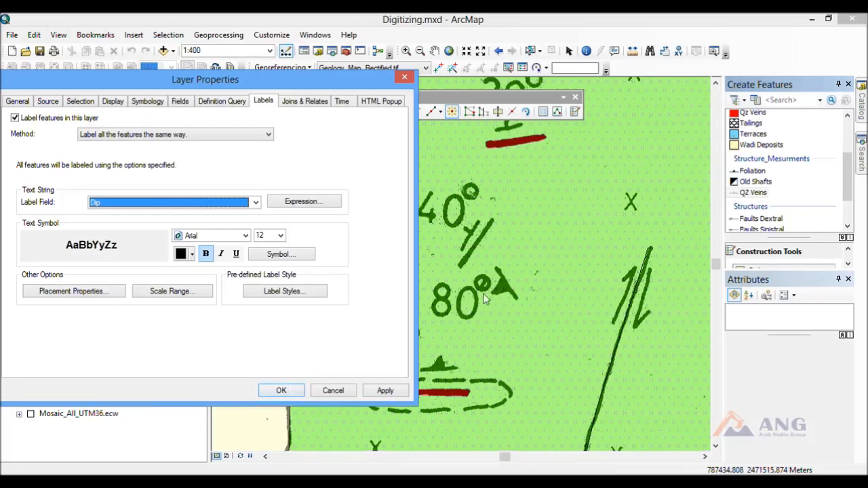
pyautogui.click(281, 392)
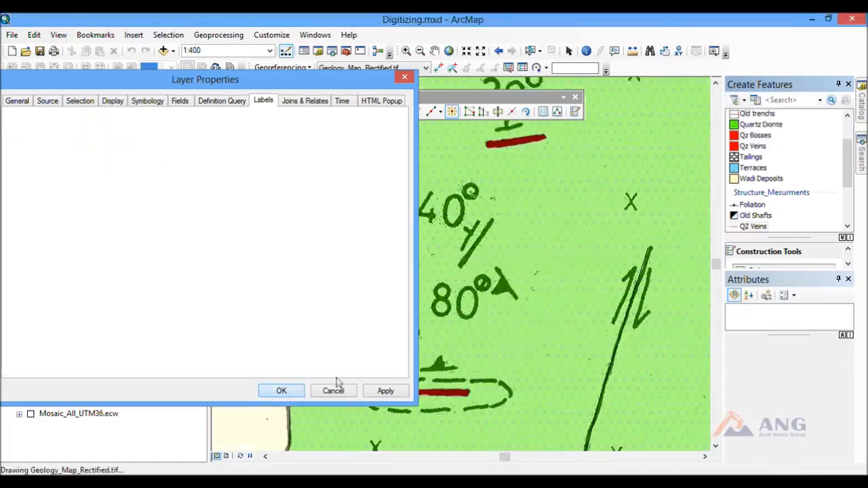
# Step: Place a QZ Veins measurement point on the map's 40° dip symbol and set its Dip to 40
pyautogui.click(742, 228)
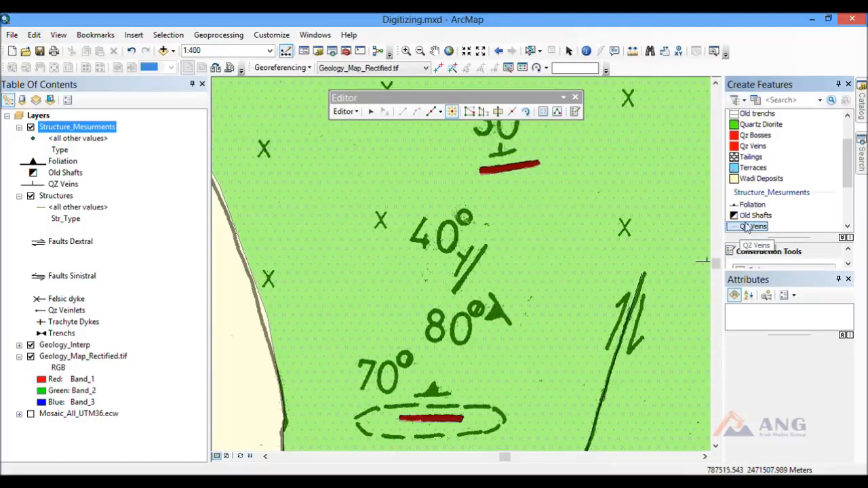
pyautogui.scroll(-2, 744, 231)
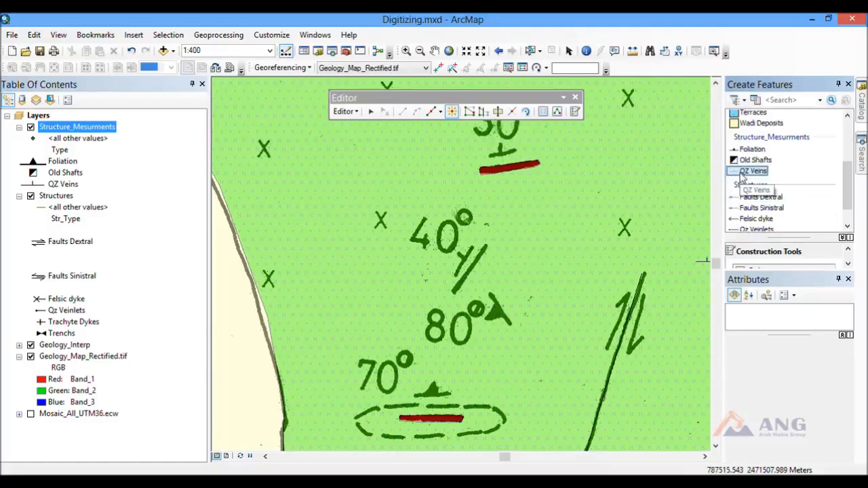
pyautogui.click(464, 260)
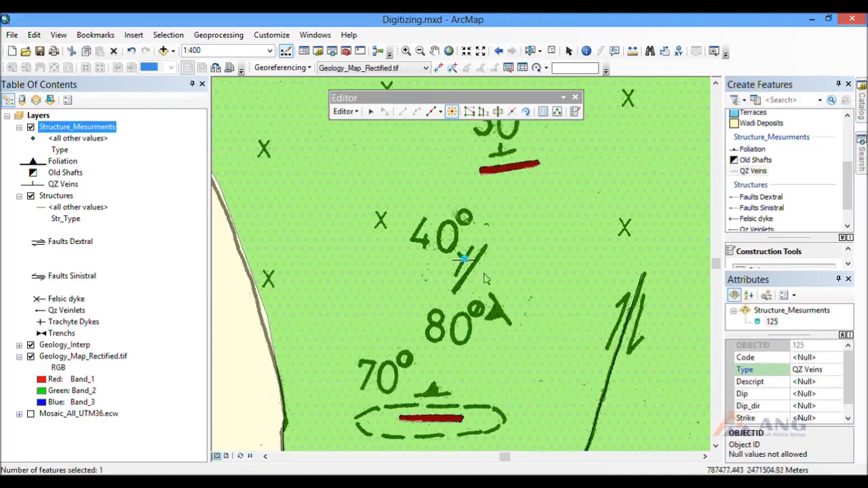
pyautogui.click(821, 395)
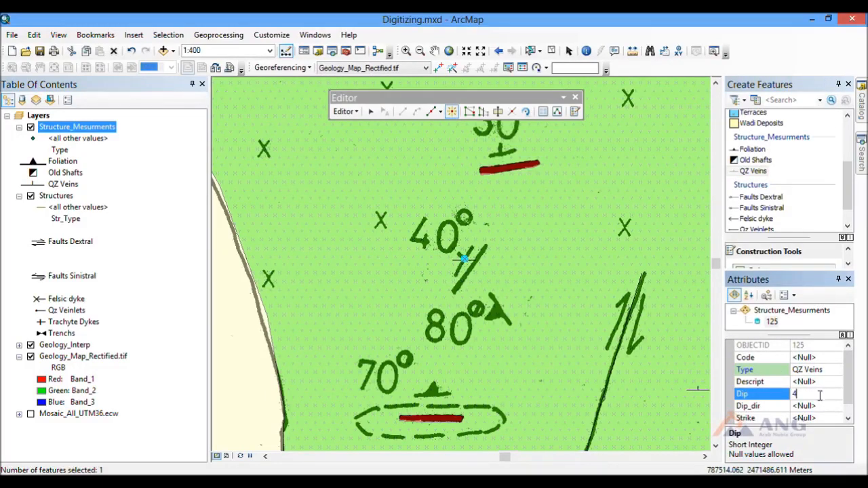
pyautogui.click(818, 407)
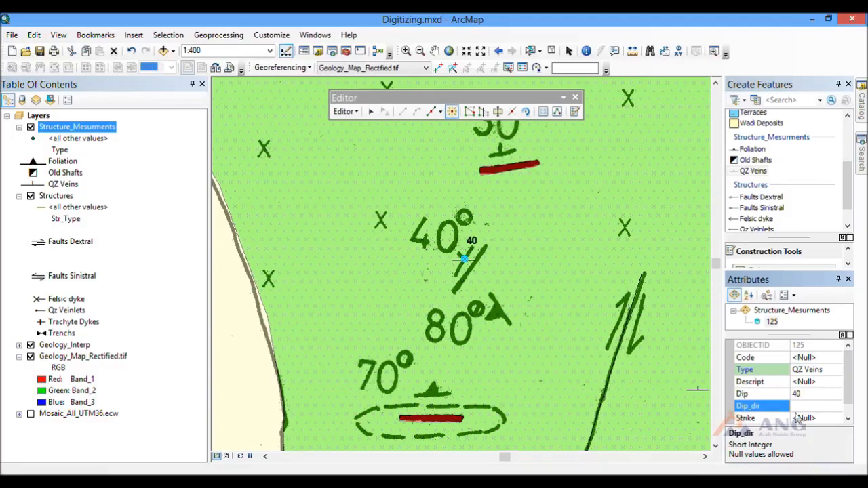
# Step: Rotate the new QZ Veins point to match the scanned 40° symbol, giving a Dip_dir of about 299
pyautogui.click(525, 113)
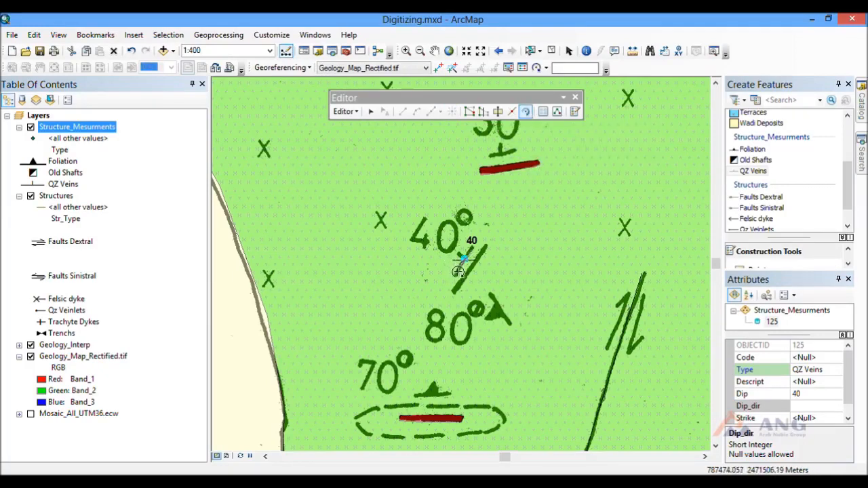
pyautogui.moveTo(461, 272); pyautogui.dragTo(462, 272)
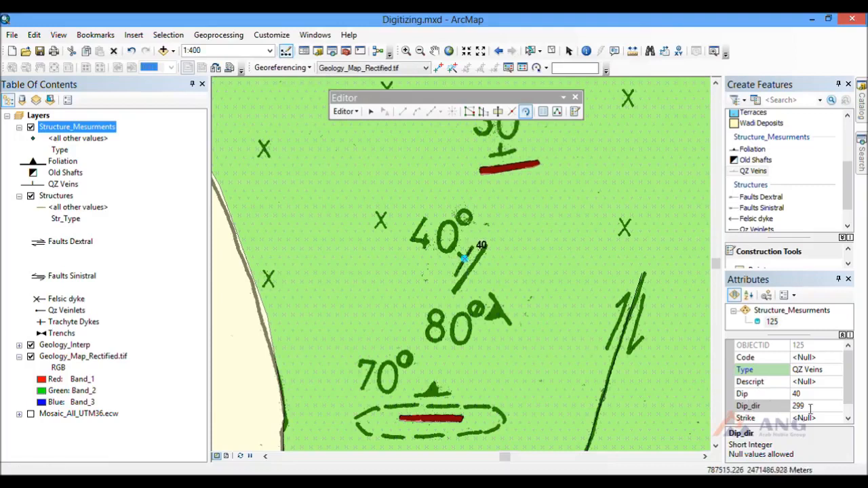
pyautogui.click(808, 406)
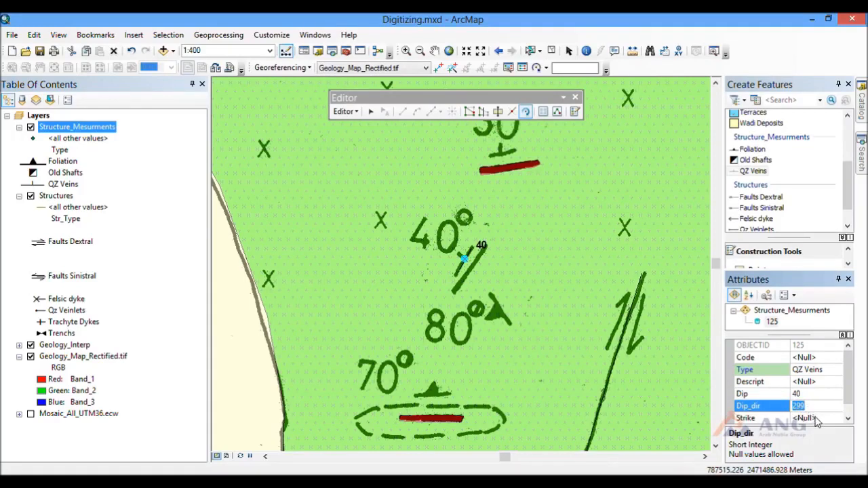
pyautogui.scroll(-1, 818, 422)
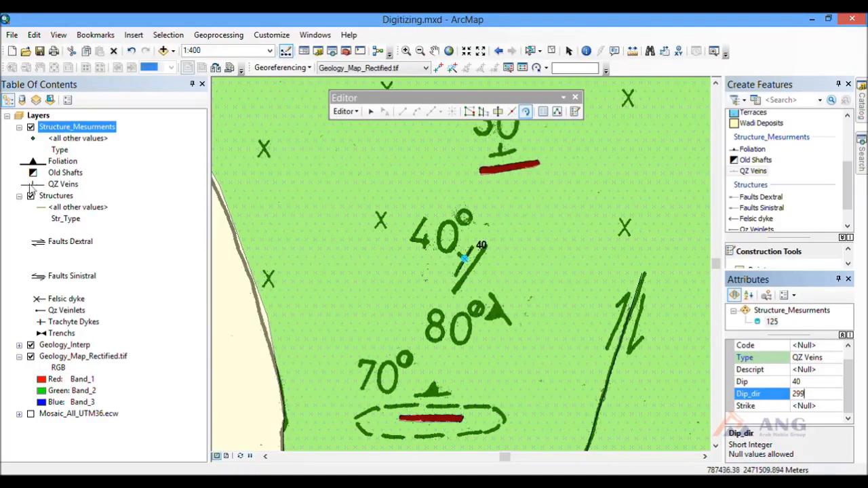
# Step: Recolour the QZ Veins symbol red and clear the feature selection
pyautogui.click(31, 186)
pyautogui.click(375, 190)
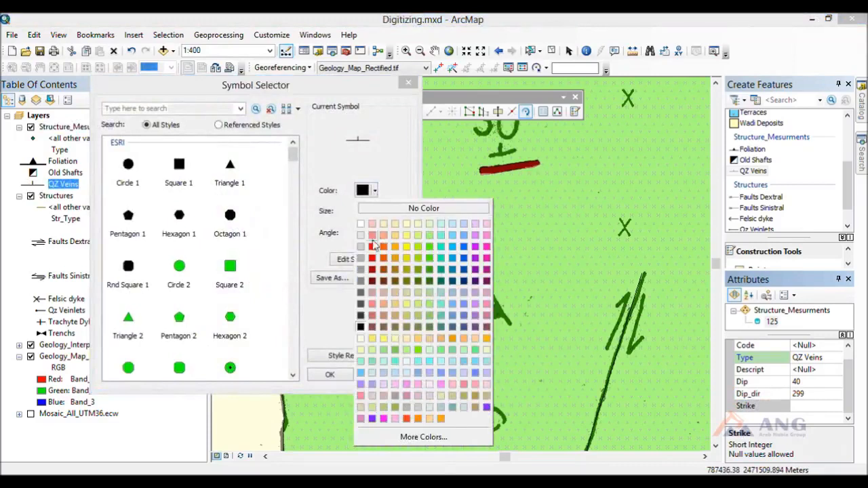
pyautogui.click(372, 242)
pyautogui.click(349, 377)
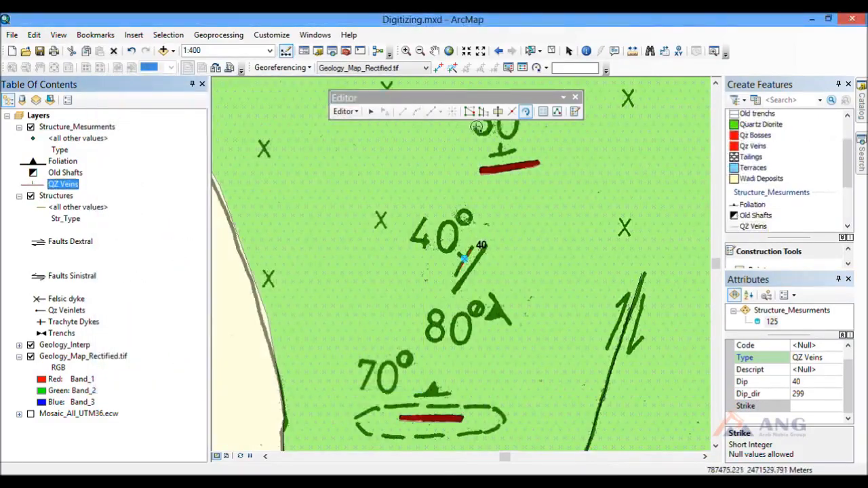
pyautogui.click(551, 50)
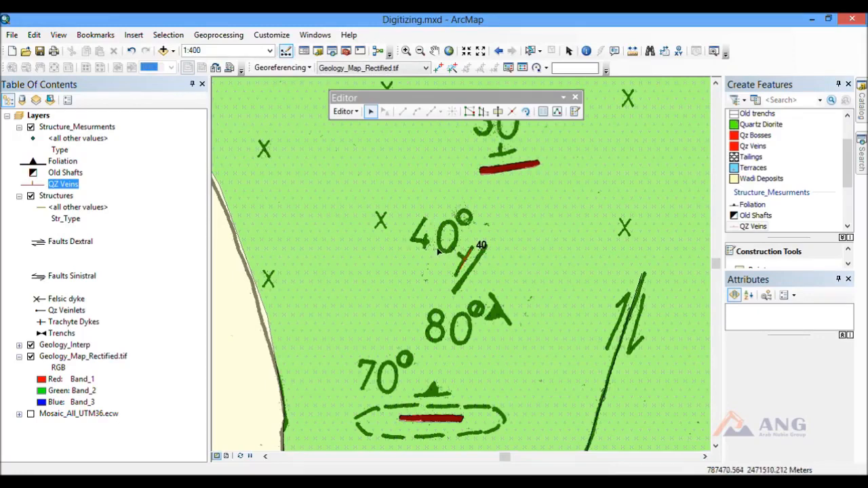
# Step: In the Structure_Mesurments label placement properties, choose to place labels at an angle specified by a field
pyautogui.click(61, 128)
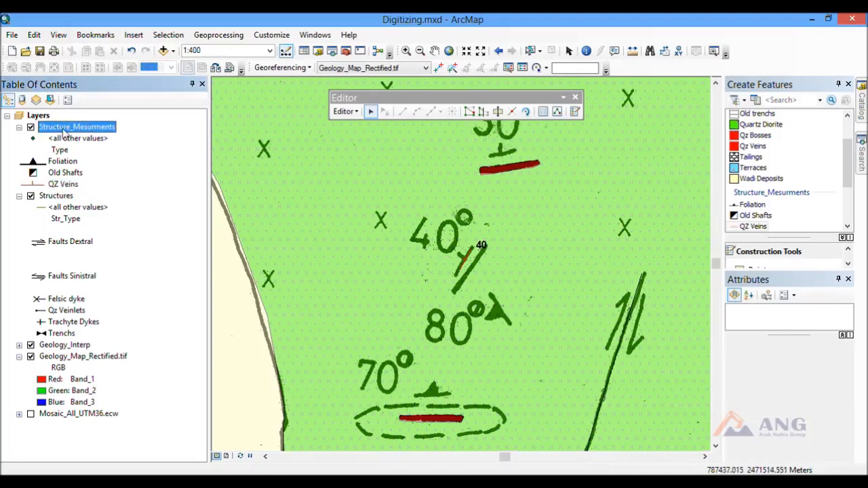
pyautogui.rightClick(65, 135)
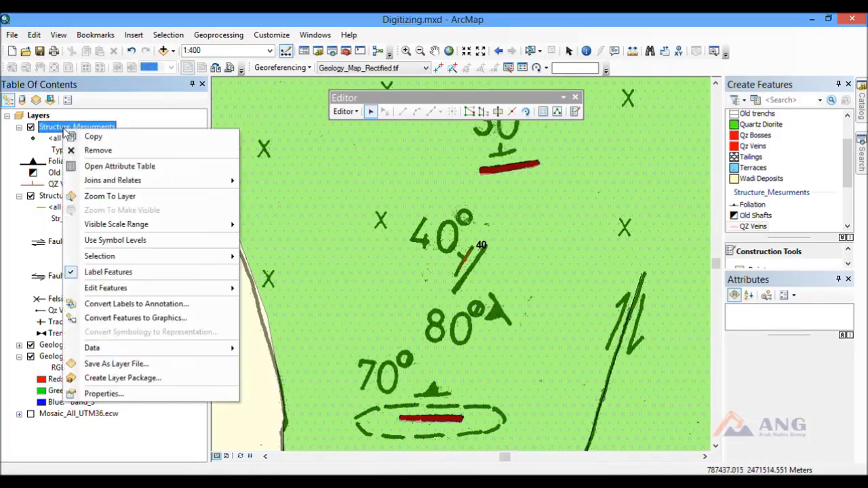
pyautogui.click(112, 395)
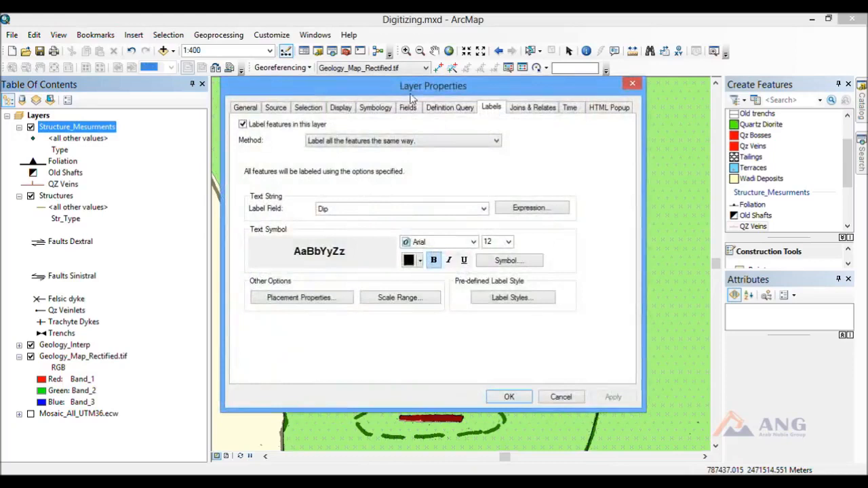
pyautogui.moveTo(415, 93); pyautogui.dragTo(207, 79)
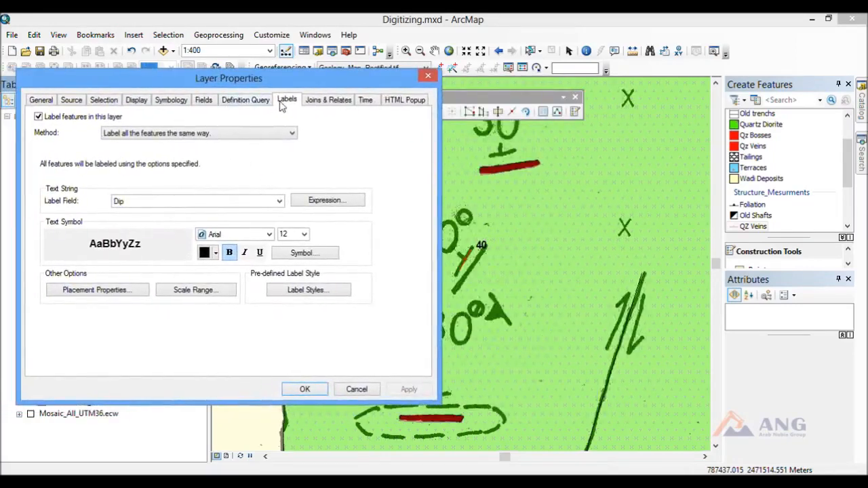
pyautogui.click(95, 292)
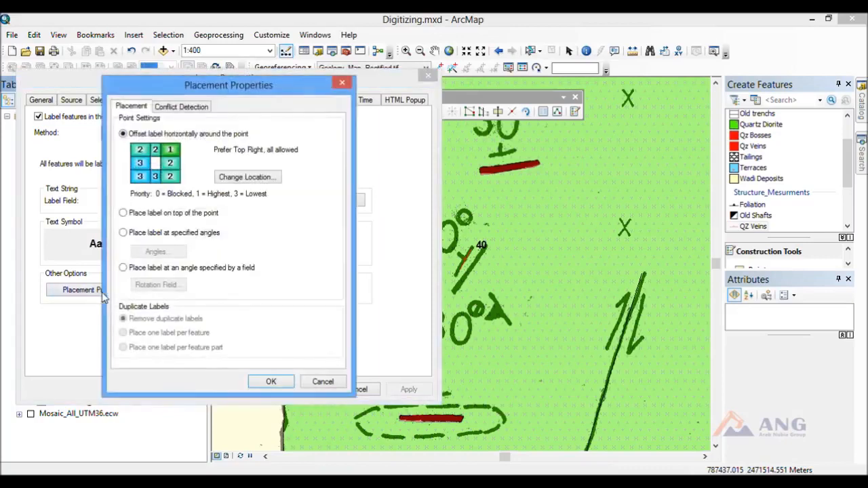
pyautogui.click(124, 268)
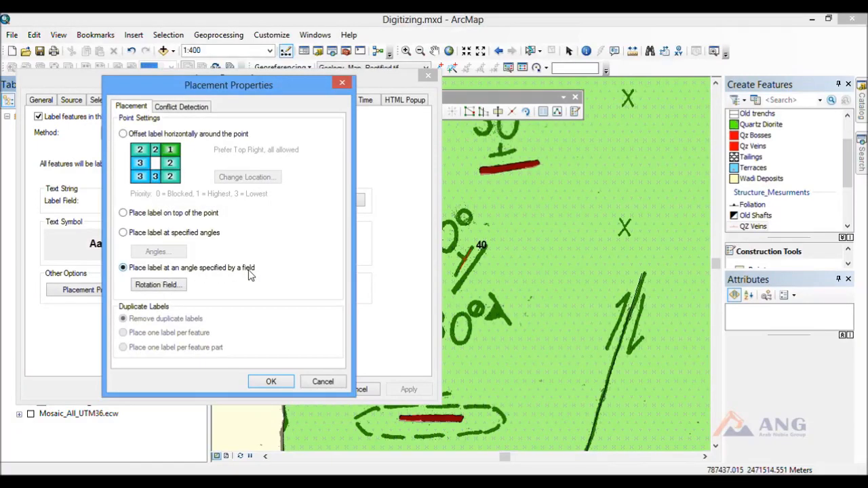
# Step: Rotate the labels by Dip_dir with Geographic style and perpendicular placement, and apply the layer properties
pyautogui.click(156, 285)
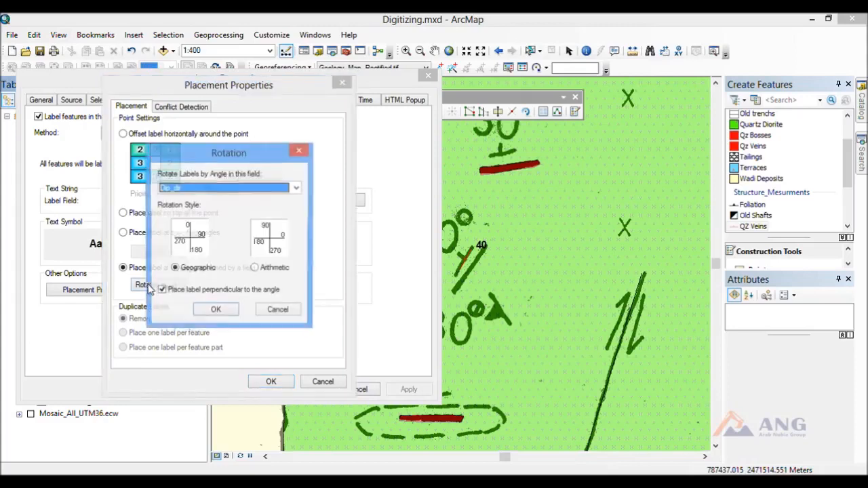
pyautogui.click(209, 189)
pyautogui.click(196, 213)
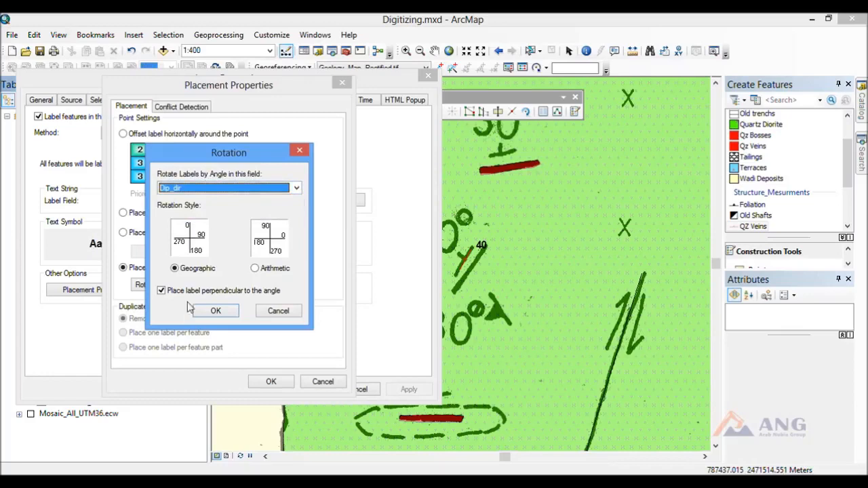
pyautogui.click(197, 270)
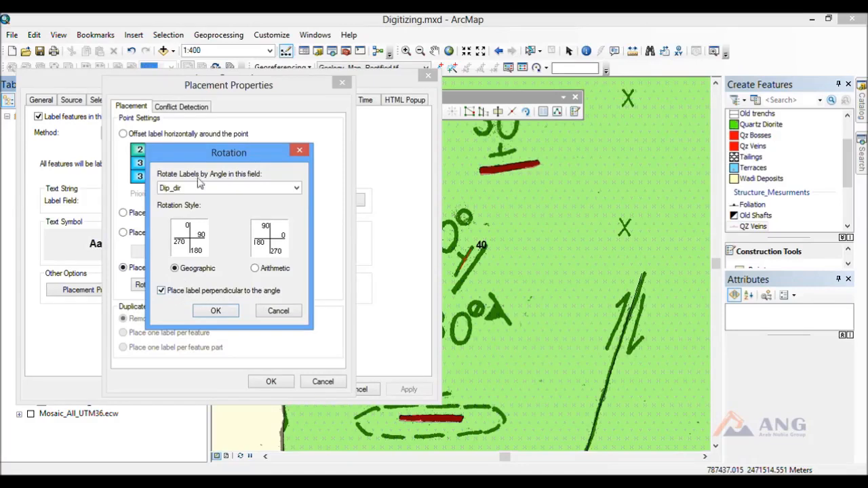
pyautogui.click(216, 312)
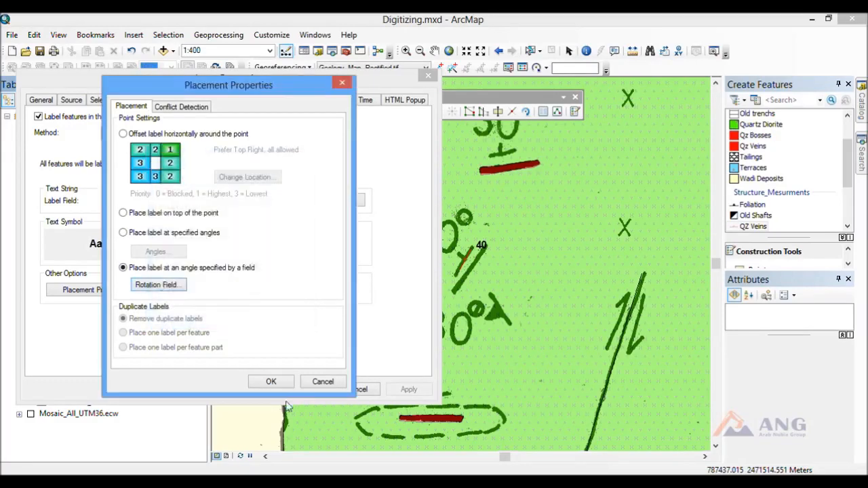
pyautogui.click(271, 383)
pyautogui.click(306, 390)
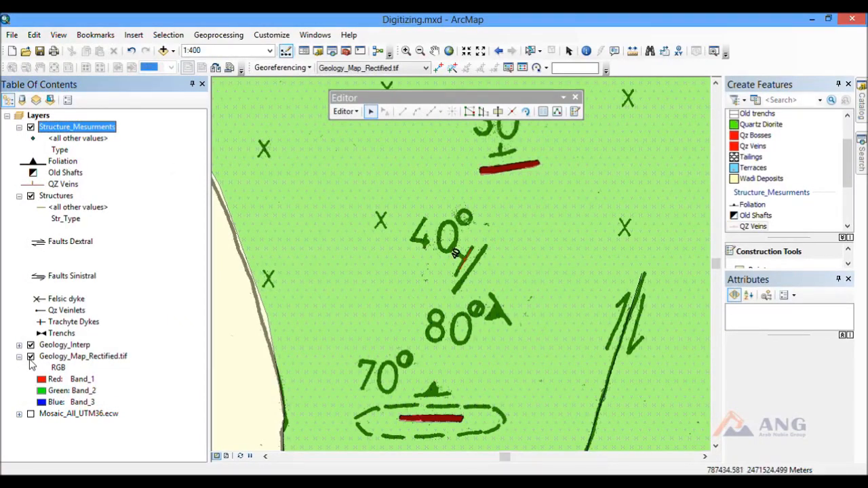
# Step: Hide the Geology_Map_Rectified.tif layer to examine the rotated symbol and label, and show it again
pyautogui.click(30, 359)
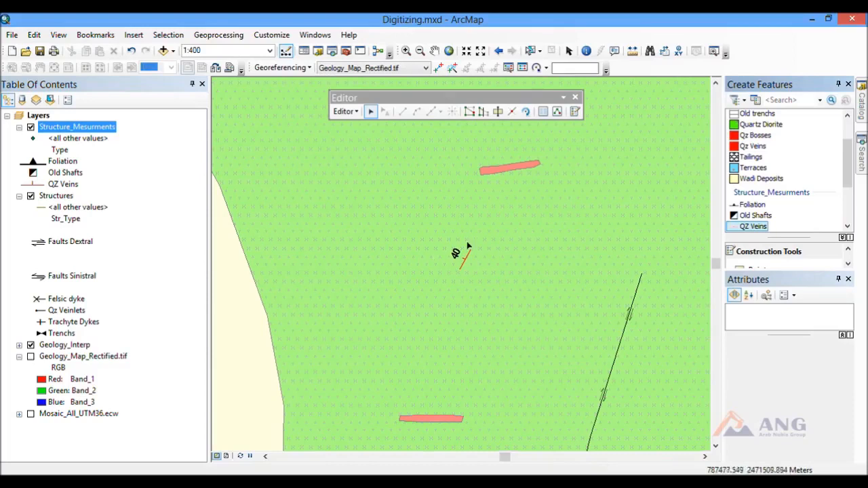
pyautogui.click(30, 356)
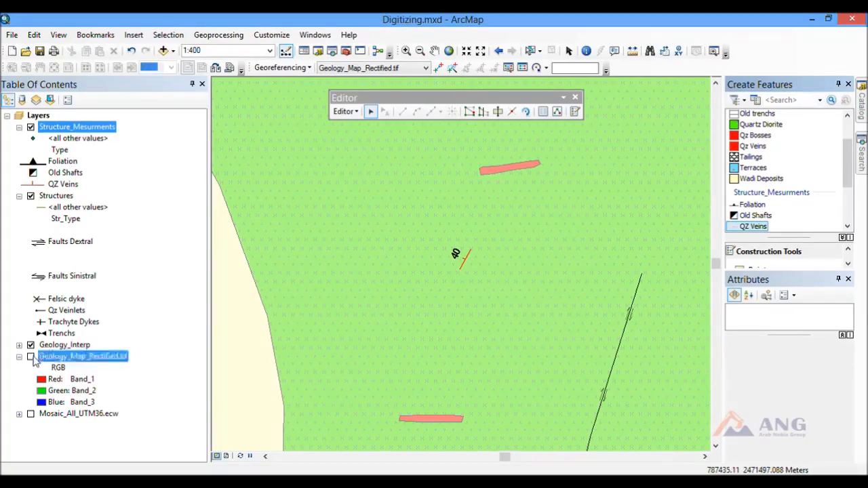
# Step: Place a Foliation measurement point on the map's 80° symbol and set its Dip to 80
pyautogui.click(749, 204)
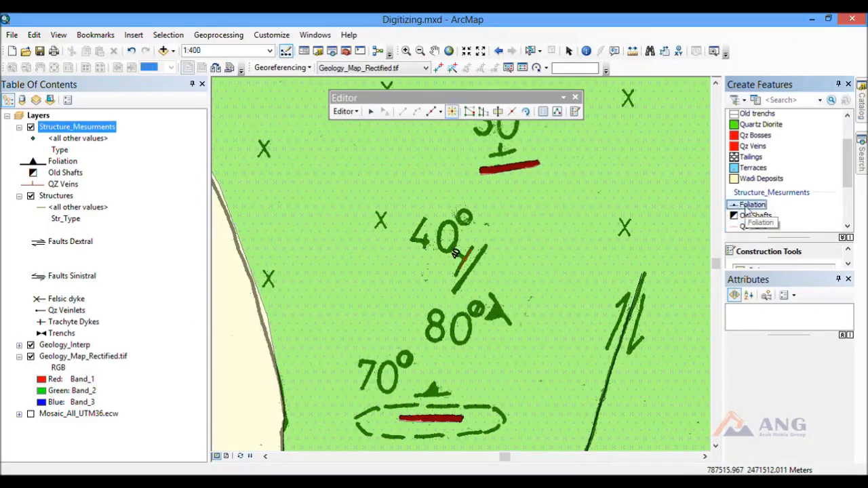
pyautogui.click(498, 313)
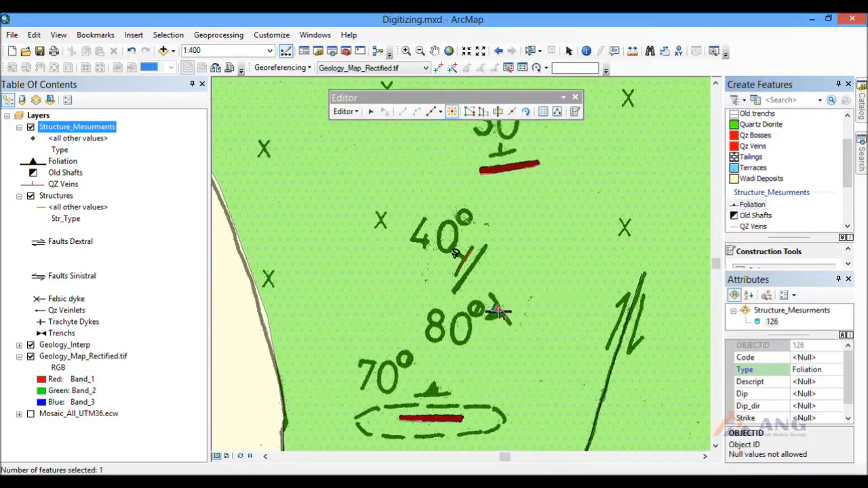
pyautogui.click(825, 396)
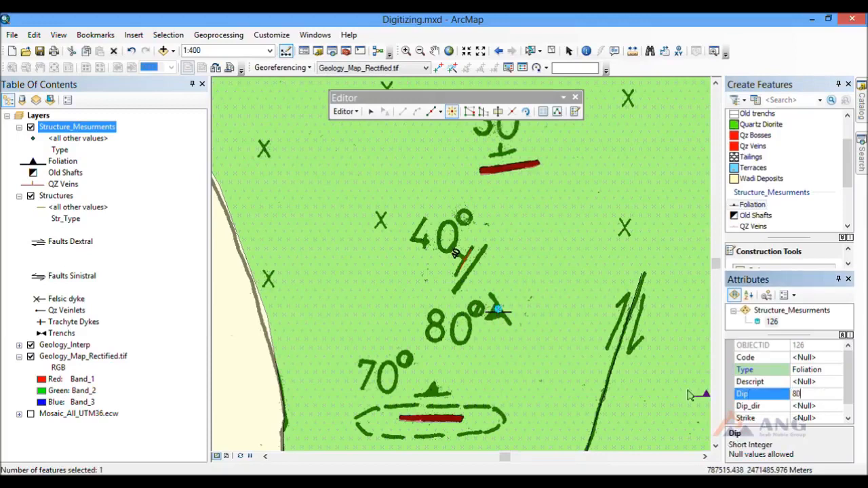
# Step: Rotate the new Foliation point to match the map's 80° symbol, with Dip_dir 236
pyautogui.press('Return')
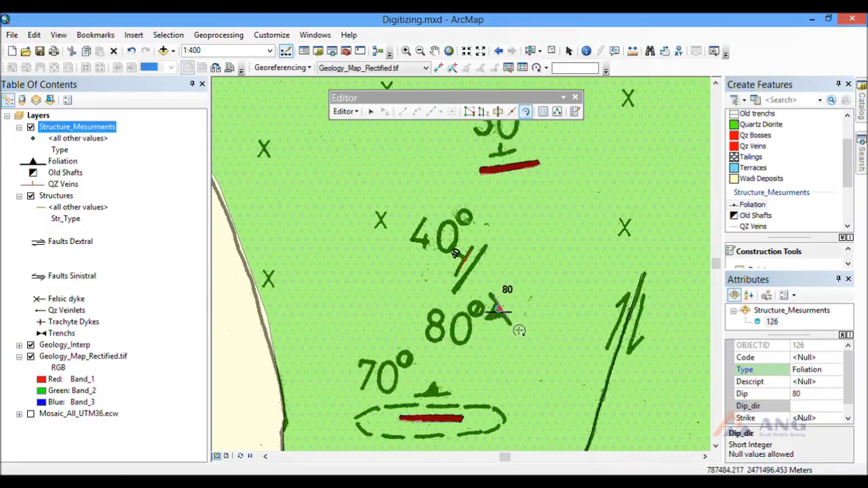
pyautogui.moveTo(519, 330); pyautogui.dragTo(519, 330)
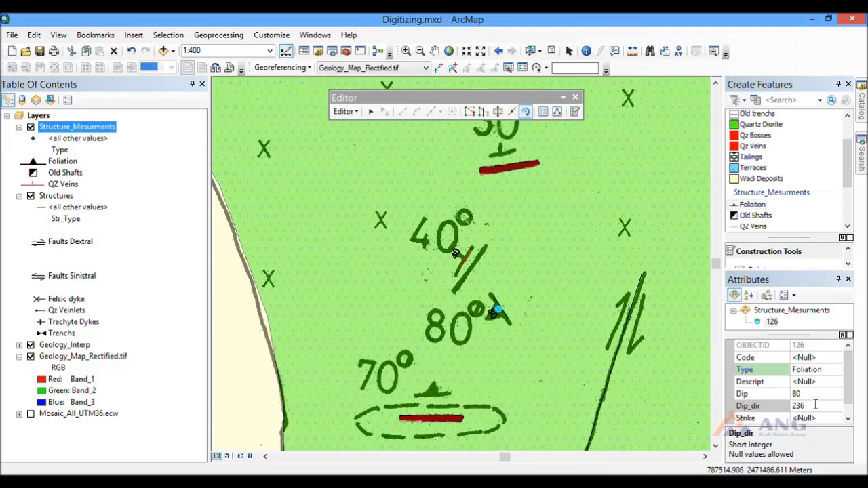
# Step: Change the color of the Foliation symbol in the Structure_Mesurments layer to red
pyautogui.click(33, 163)
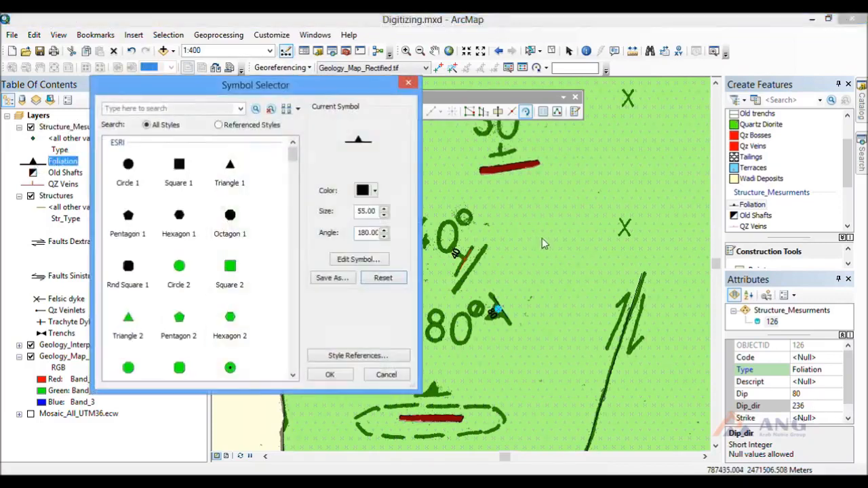
pyautogui.click(375, 190)
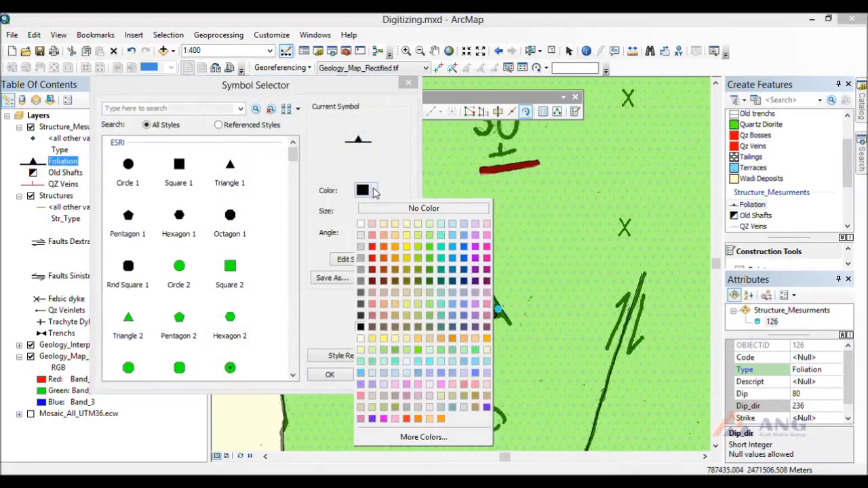
pyautogui.click(375, 248)
pyautogui.click(329, 375)
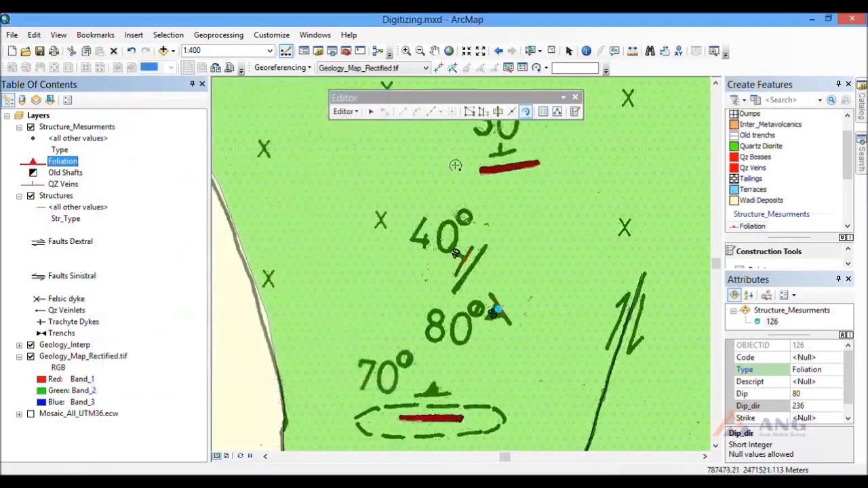
# Step: Clear the feature selection, then hide the Geology_Map_Rectified.tif layer to examine the two digitized points and show it again
pyautogui.click(552, 54)
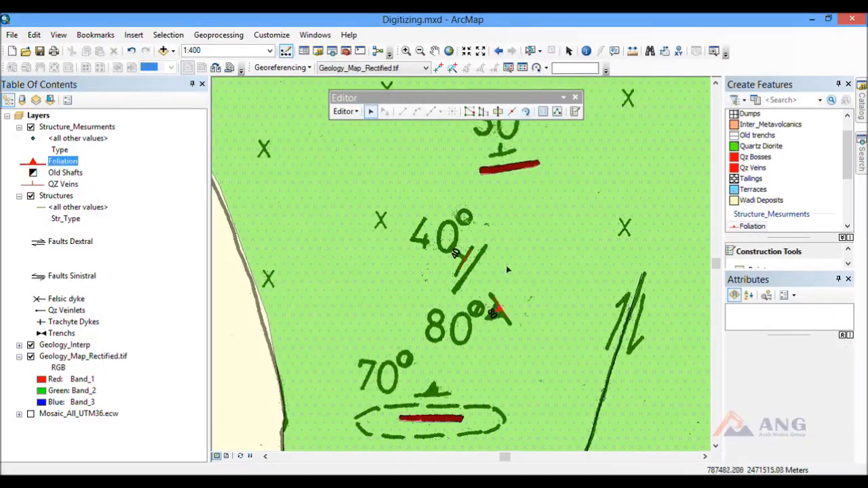
pyautogui.click(30, 356)
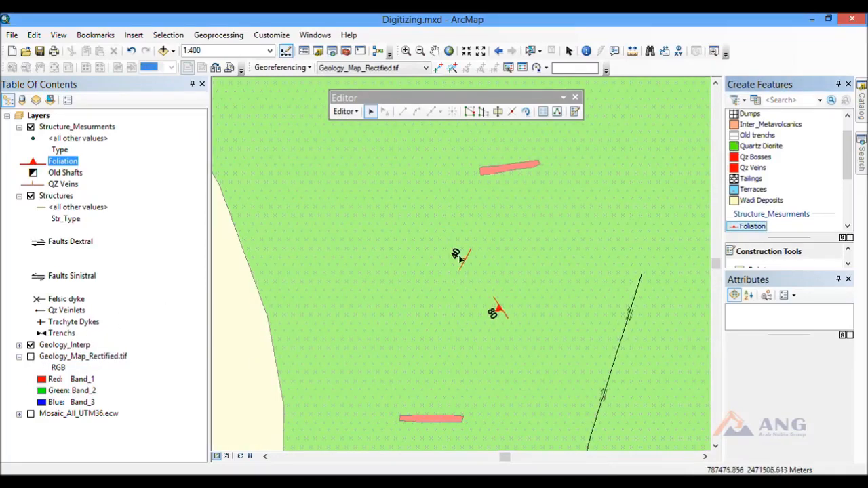
pyautogui.click(31, 357)
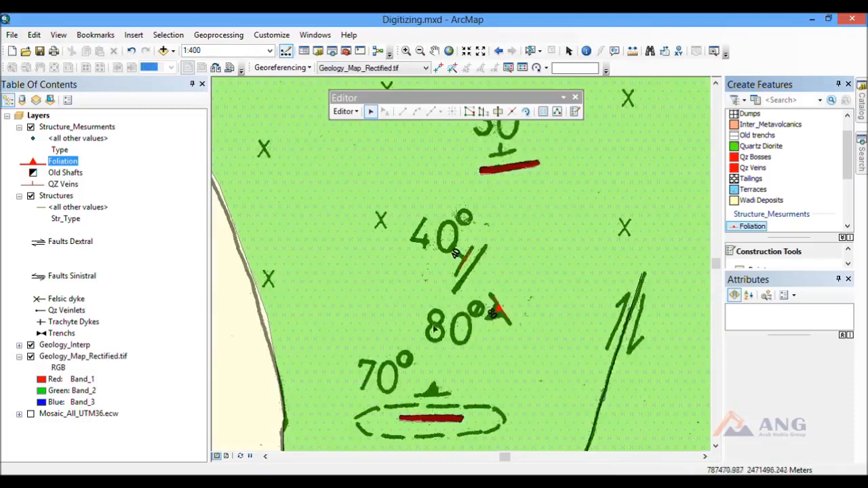
# Step: Place a Foliation measurement point on the map's 70° symbol and set its Dip to 70
pyautogui.click(740, 229)
pyautogui.scroll(1, 455, 365)
pyautogui.scroll(-1, 459, 325)
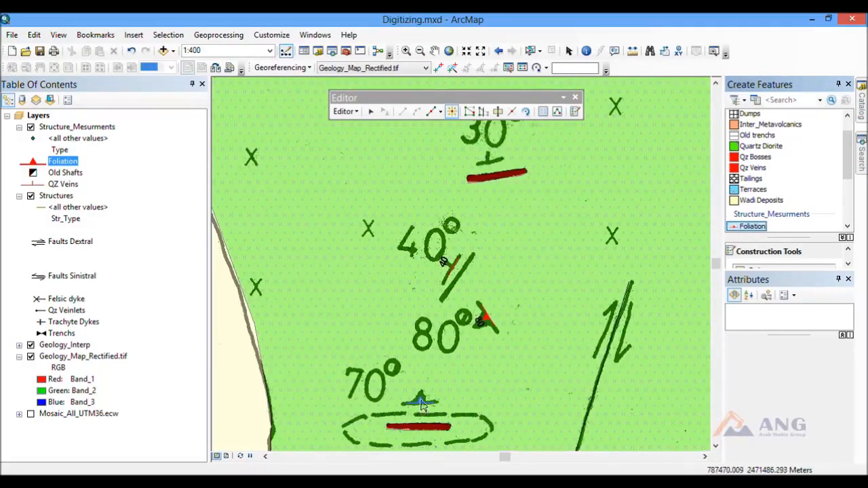
pyautogui.click(420, 401)
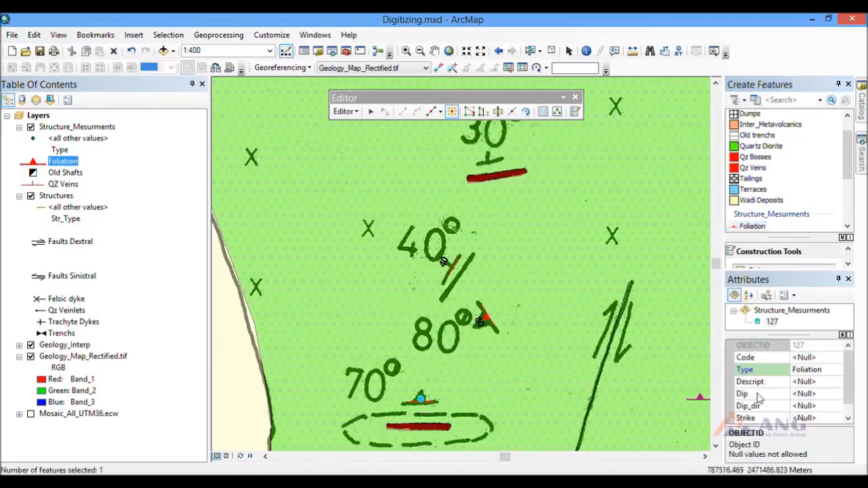
pyautogui.click(827, 394)
pyautogui.write('7')
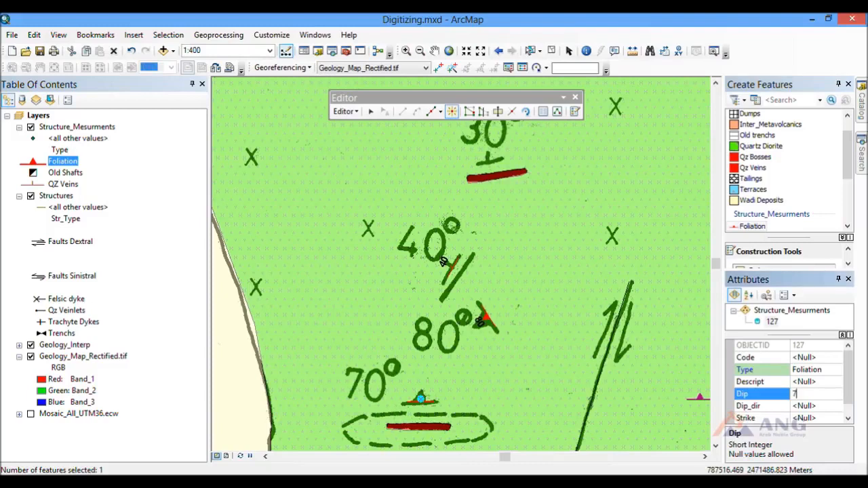
pyautogui.write('0')
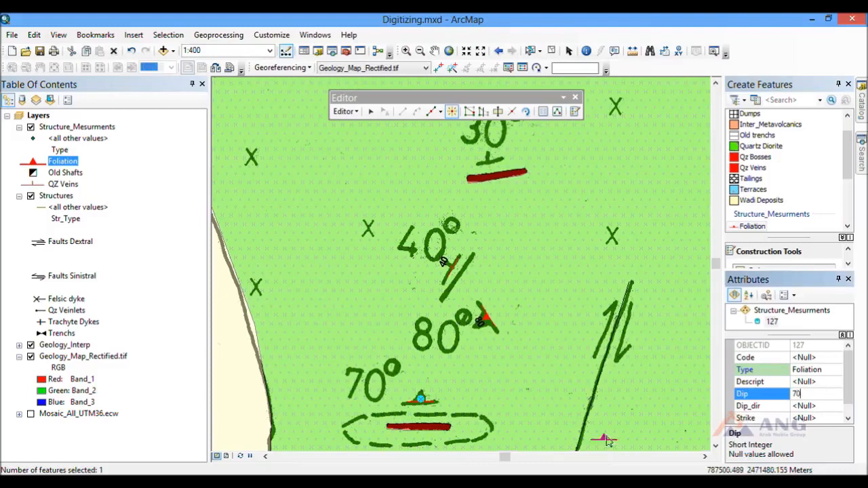
pyautogui.press('Return')
# Step: Rotate the 70° Foliation point to match the map symbol, with Dip_dir 353, and clear the selection
pyautogui.click(526, 112)
pyautogui.moveTo(404, 401); pyautogui.dragTo(404, 403)
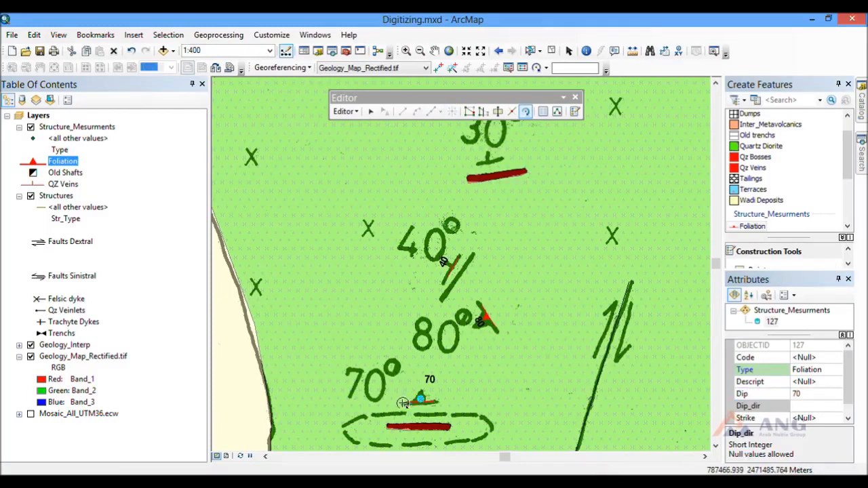
pyautogui.click(822, 407)
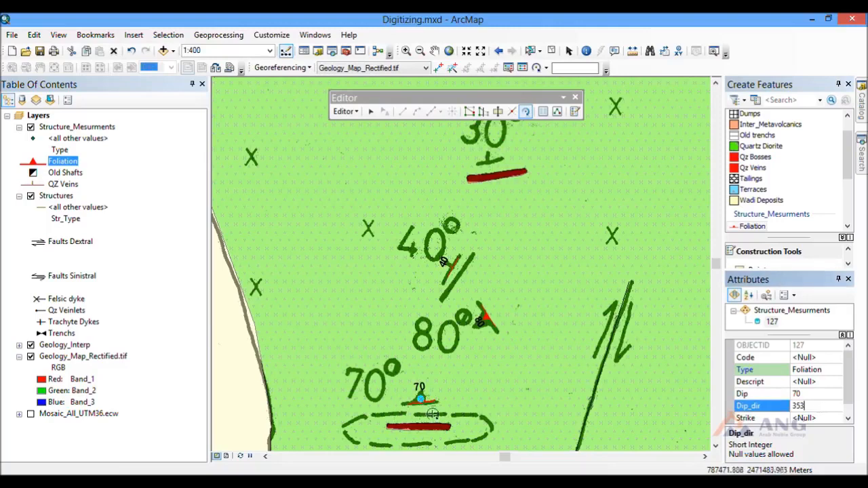
pyautogui.click(551, 50)
# Step: Examine the rotated structural symbols and dip labels across the central and southern parts of the digitized map
pyautogui.scroll(2, 515, 212)
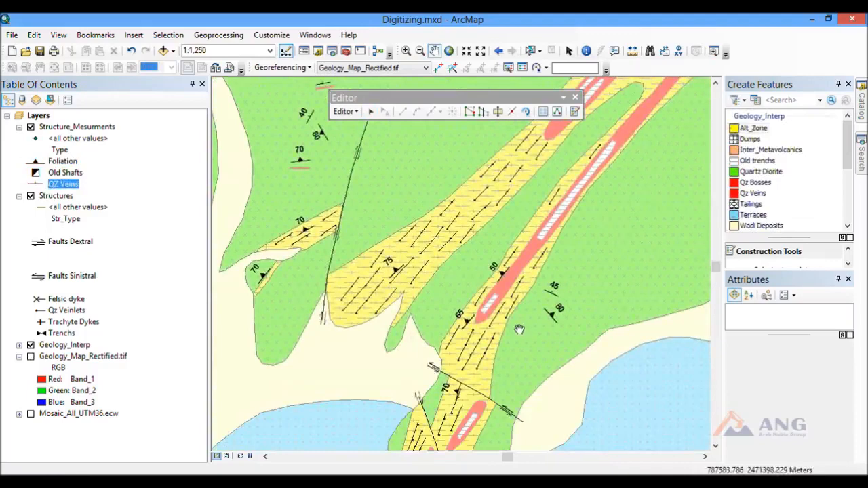
pyautogui.moveTo(518, 329); pyautogui.dragTo(552, 196)
pyautogui.moveTo(501, 303); pyautogui.dragTo(601, 161)
pyautogui.moveTo(431, 310); pyautogui.dragTo(562, 206)
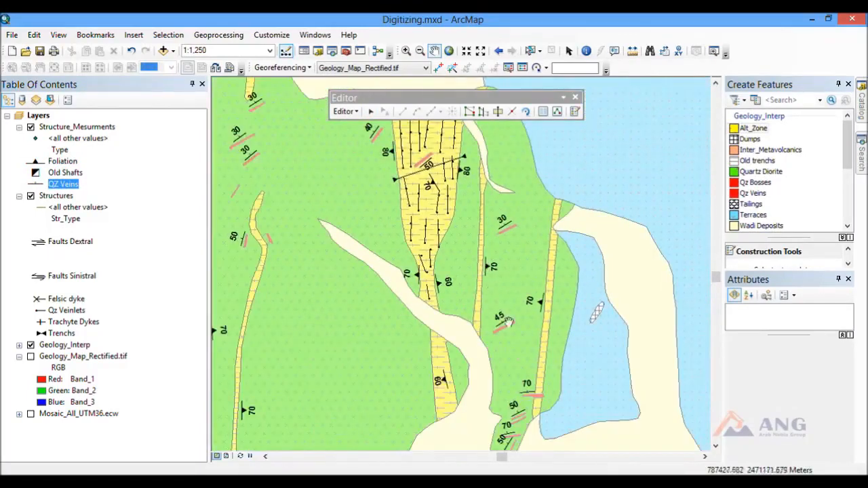
pyautogui.moveTo(509, 322); pyautogui.dragTo(569, 245)
pyautogui.scroll(1, 573, 314)
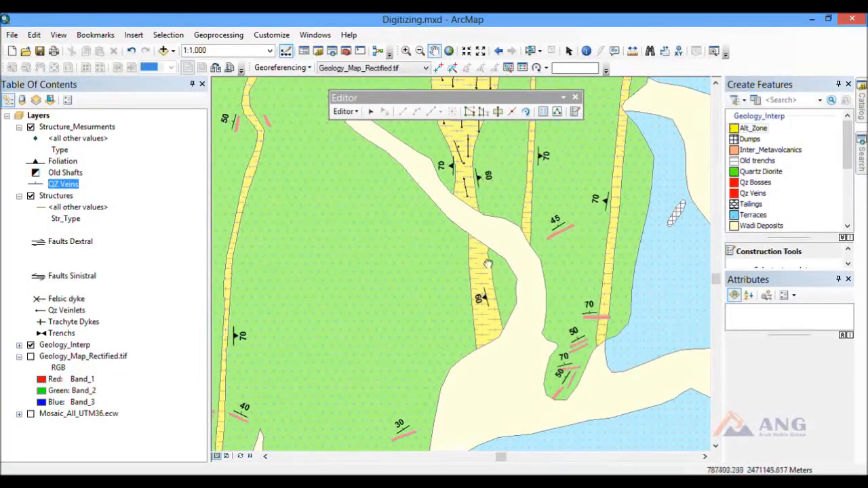
pyautogui.moveTo(487, 263); pyautogui.dragTo(547, 232)
pyautogui.scroll(-1, 556, 240)
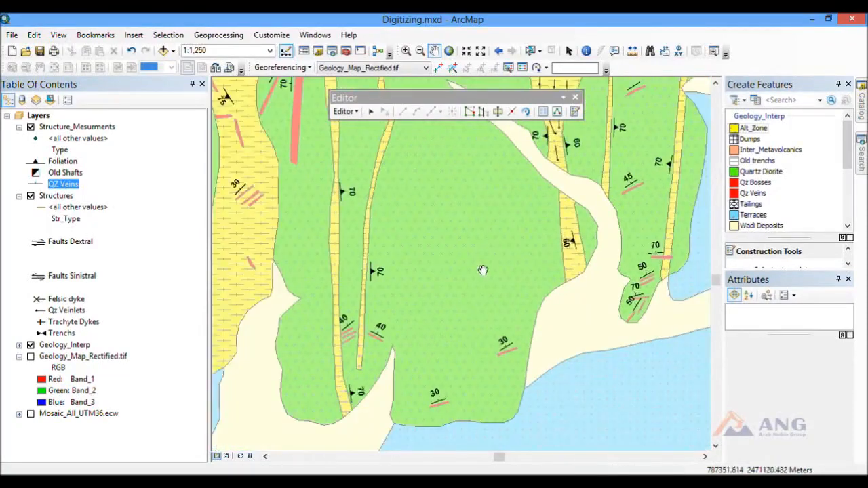
pyautogui.moveTo(481, 269); pyautogui.dragTo(518, 333)
pyautogui.moveTo(453, 229)
pyautogui.mouseDown()
pyautogui.moveTo(497, 272)
pyautogui.moveTo(464, 288)
pyautogui.moveTo(478, 304)
pyautogui.mouseUp()
pyautogui.scroll(1, 461, 260)
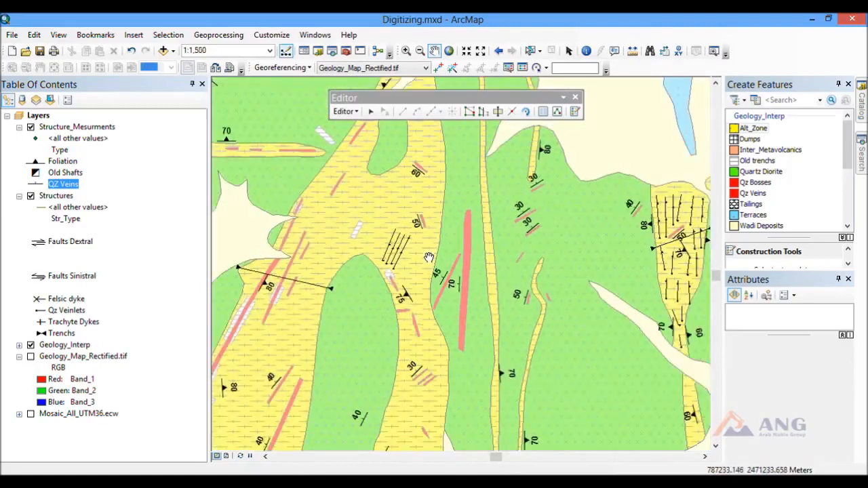
pyautogui.moveTo(430, 261); pyautogui.dragTo(498, 189)
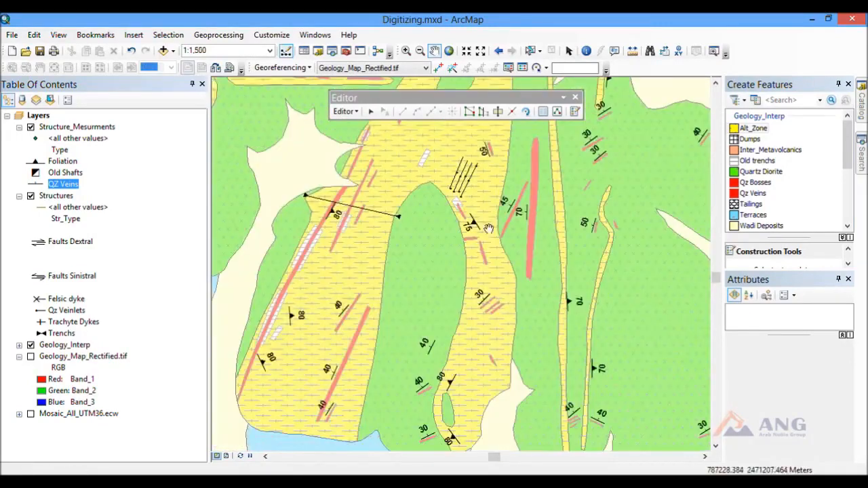
pyautogui.moveTo(482, 271); pyautogui.dragTo(485, 201)
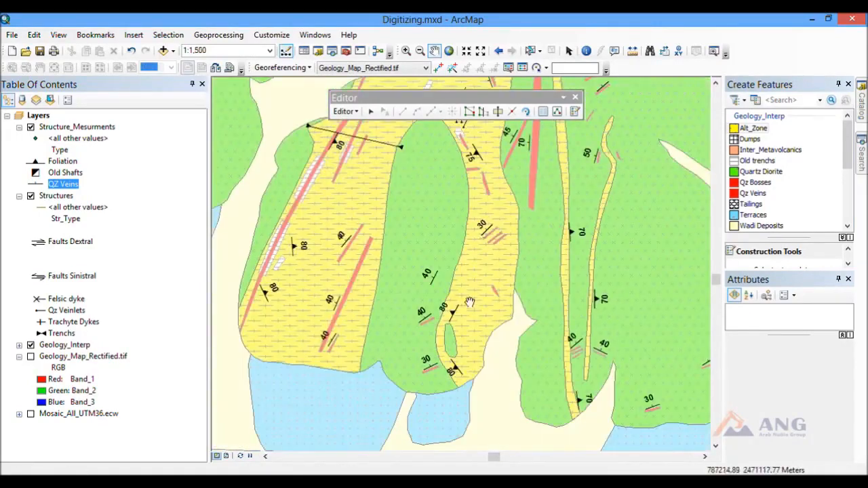
pyautogui.scroll(1, 459, 323)
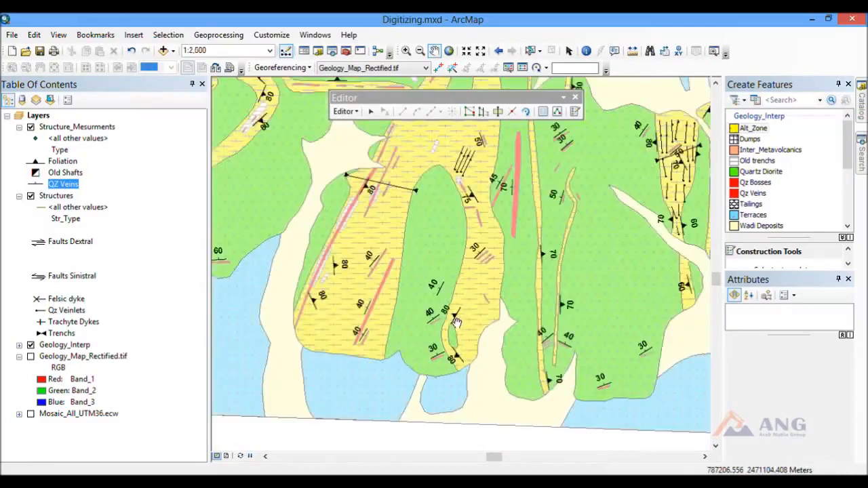
pyautogui.scroll(1, 458, 323)
pyautogui.moveTo(444, 248); pyautogui.dragTo(463, 325)
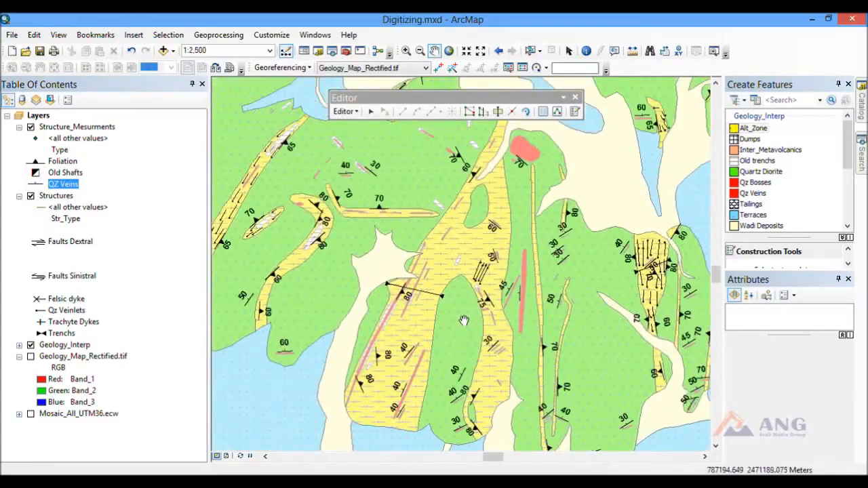
# Step: Examine the rotated structural symbols and dip labels across the northern part of the digitized map
pyautogui.scroll(-1, 578, 301)
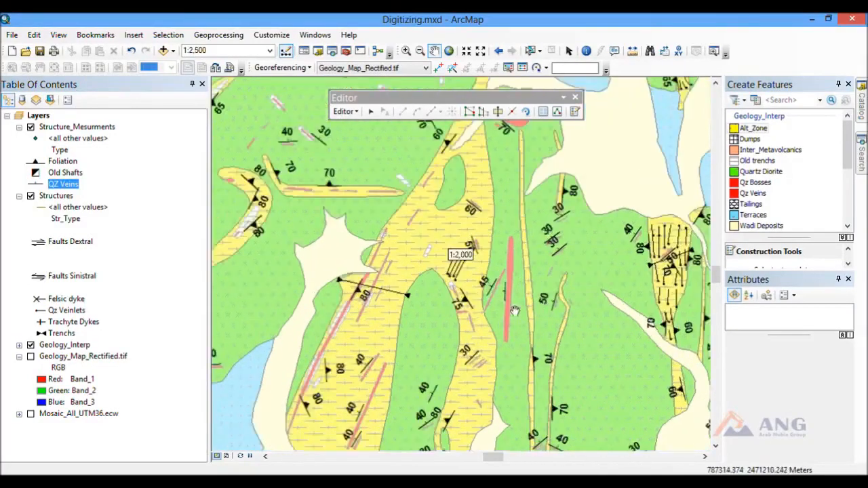
pyautogui.moveTo(438, 233); pyautogui.dragTo(481, 306)
pyautogui.moveTo(452, 251); pyautogui.dragTo(486, 305)
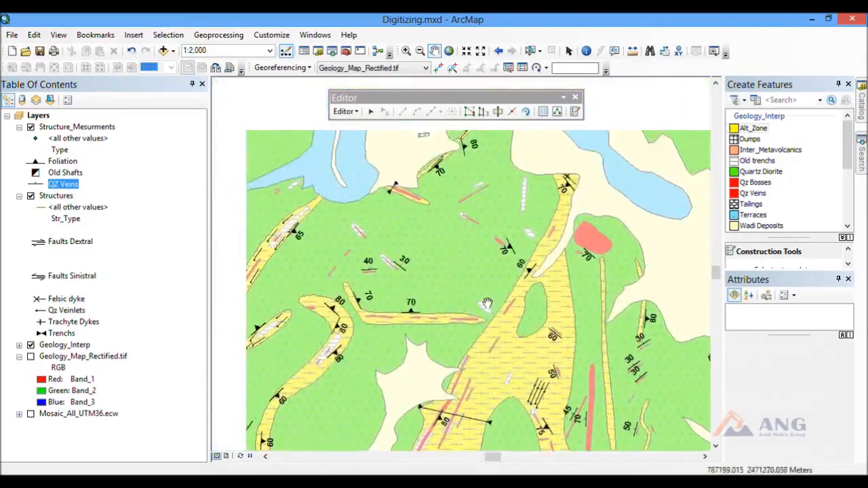
pyautogui.moveTo(435, 248); pyautogui.dragTo(502, 327)
pyautogui.scroll(-1, 459, 306)
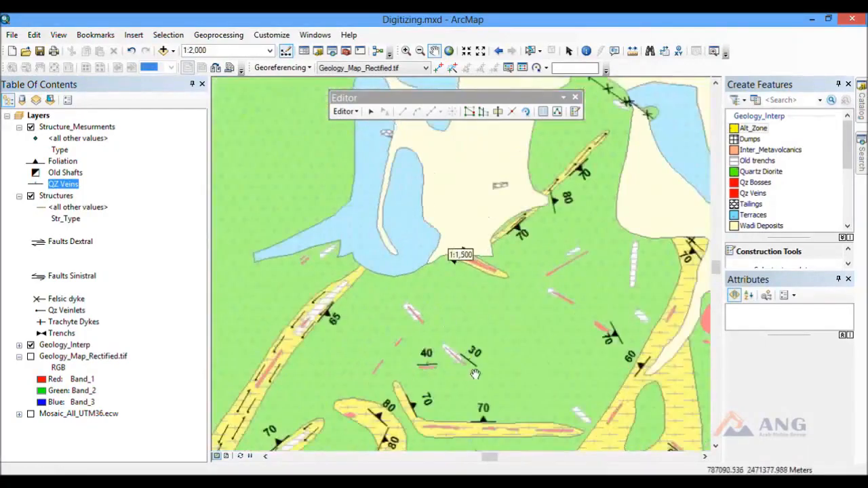
pyautogui.moveTo(543, 213); pyautogui.dragTo(521, 314)
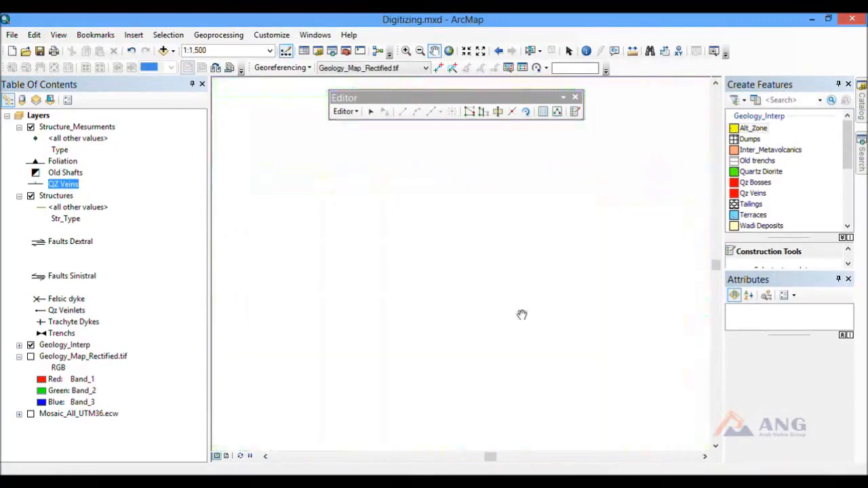
pyautogui.moveTo(499, 252); pyautogui.dragTo(510, 333)
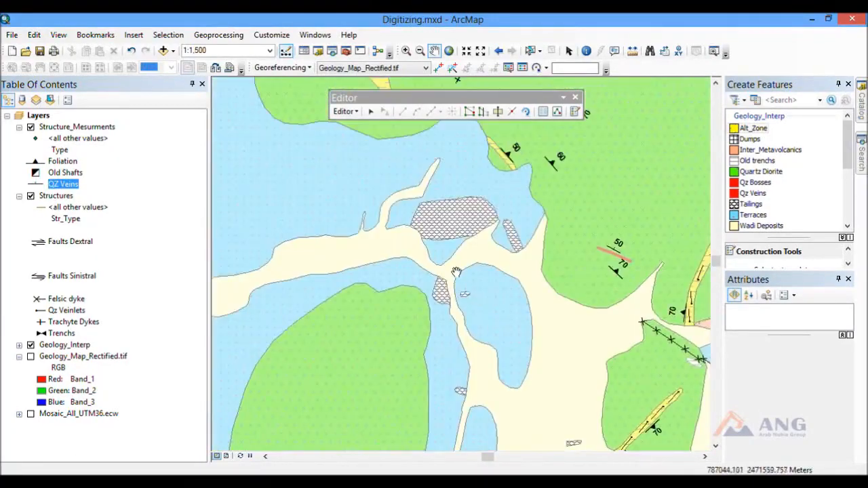
pyautogui.scroll(2, 457, 271)
pyautogui.moveTo(542, 243); pyautogui.dragTo(417, 289)
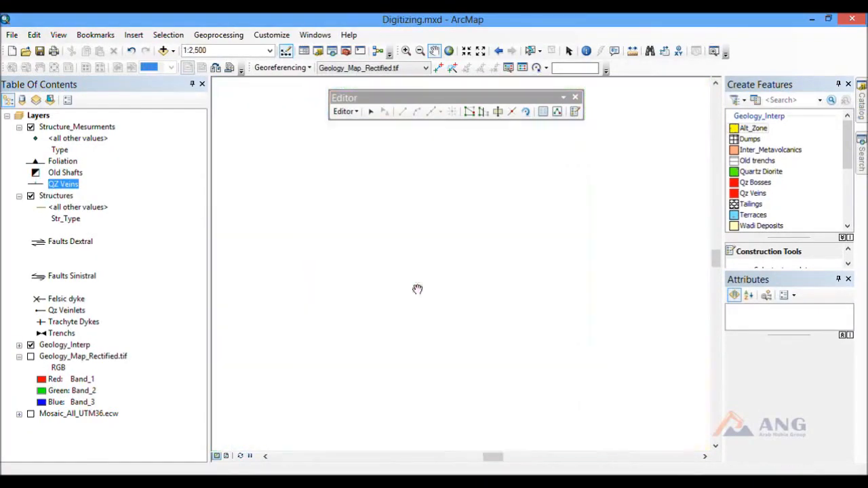
pyautogui.scroll(-2, 596, 234)
pyautogui.moveTo(575, 276); pyautogui.dragTo(511, 201)
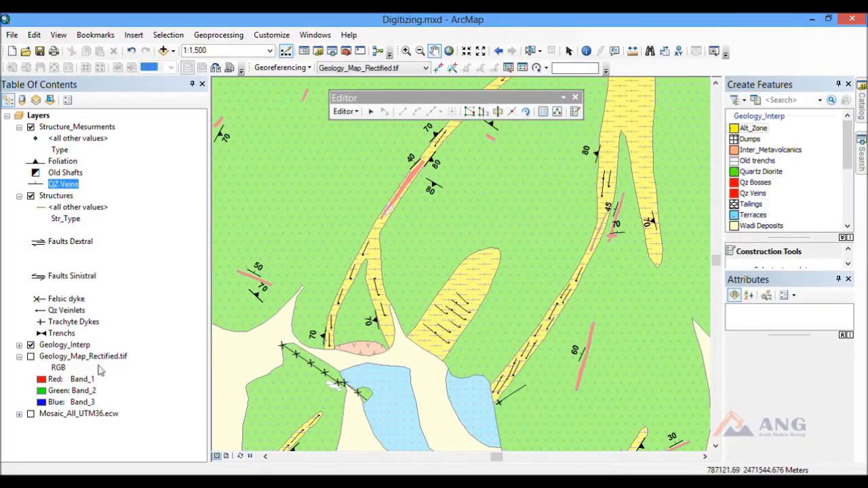
# Step: Show the Geology_Map_Rectified.tif layer and examine the scanned map's legend, including its strike and dip and sample location symbols
pyautogui.click(30, 356)
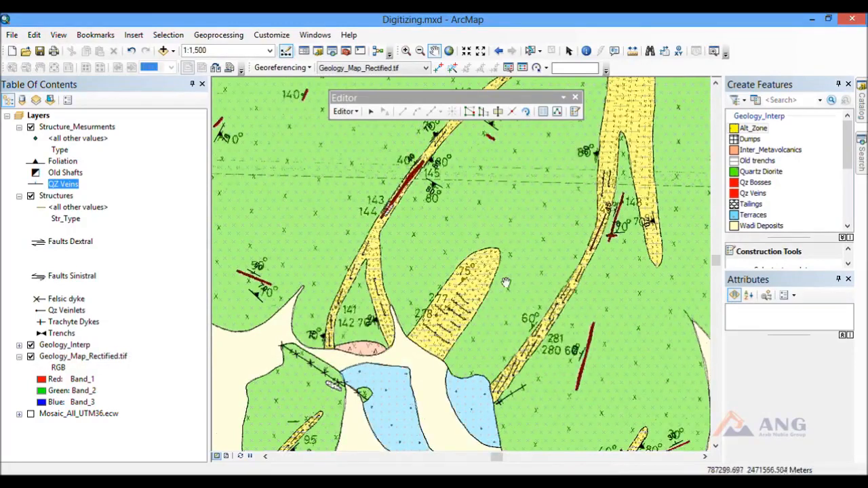
pyautogui.moveTo(493, 261); pyautogui.dragTo(312, 301)
pyautogui.moveTo(476, 287); pyautogui.dragTo(273, 311)
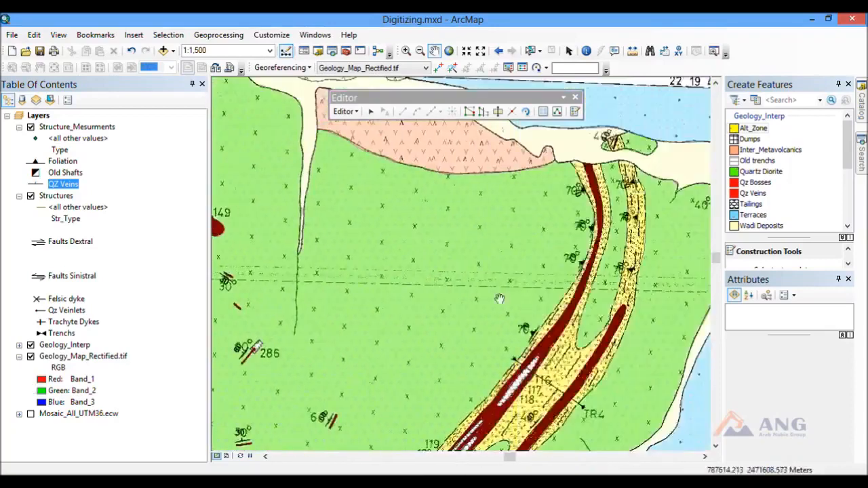
pyautogui.moveTo(531, 288); pyautogui.dragTo(170, 285)
pyautogui.moveTo(554, 211); pyautogui.dragTo(526, 223)
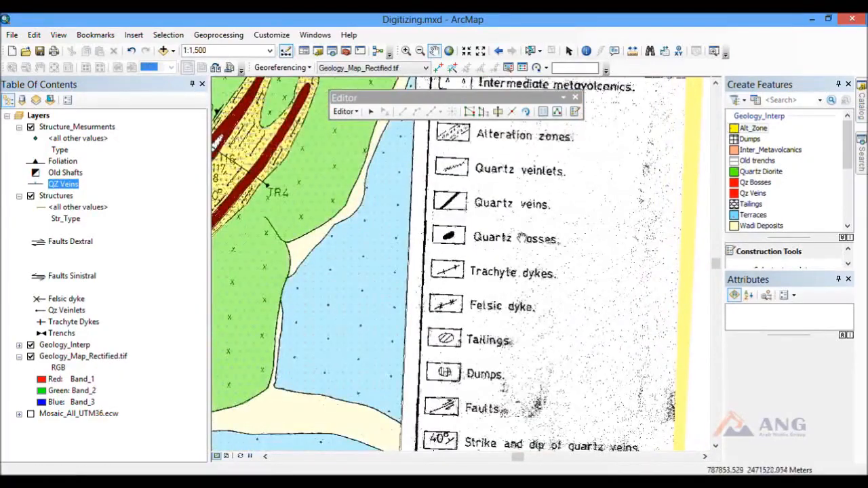
pyautogui.moveTo(507, 318); pyautogui.dragTo(505, 251)
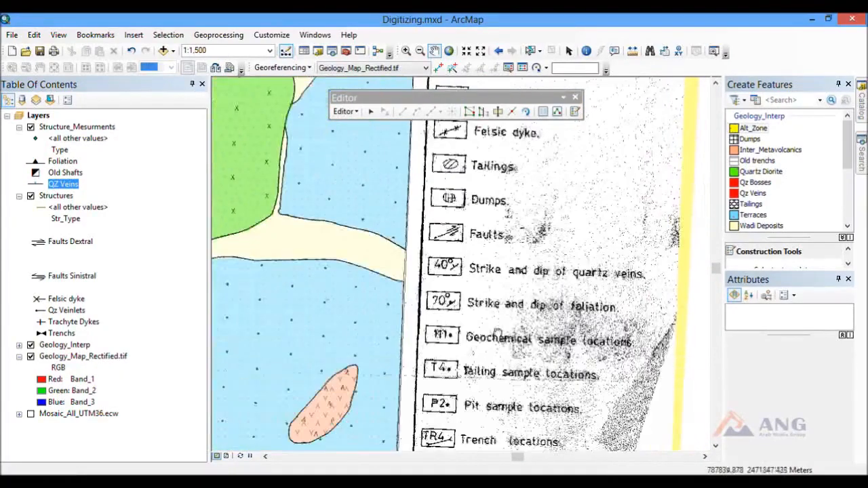
pyautogui.moveTo(498, 331); pyautogui.dragTo(495, 245)
pyautogui.moveTo(490, 370); pyautogui.dragTo(465, 384)
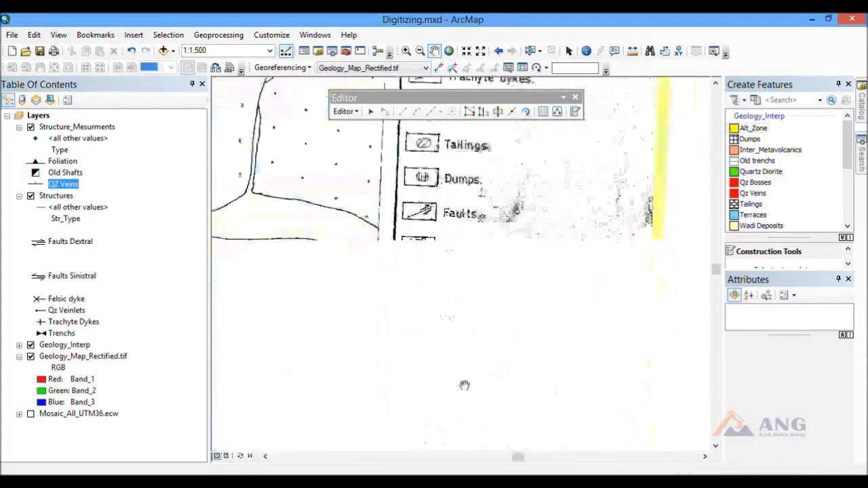
# Step: Examine the rock units at the start of the scanned legend and expand the Geology_Interp layer to list its Geo_Type classes
pyautogui.moveTo(519, 156); pyautogui.dragTo(507, 309)
pyautogui.moveTo(518, 214); pyautogui.dragTo(498, 277)
pyautogui.click(57, 196)
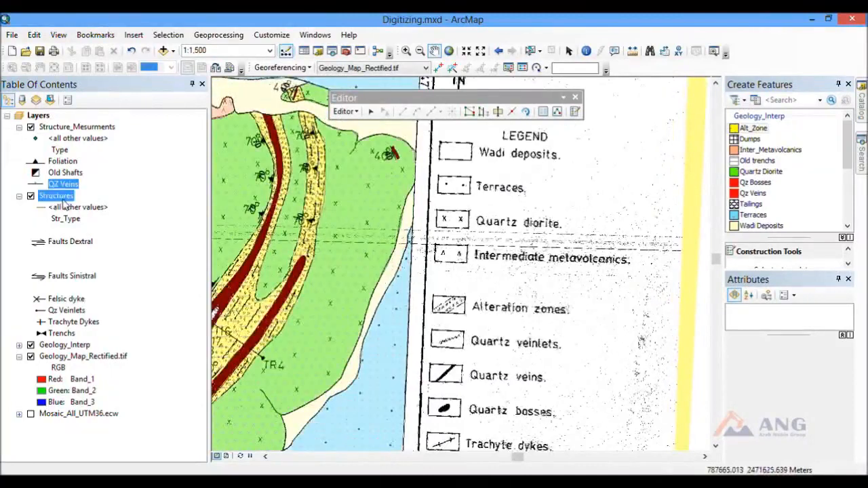
pyautogui.click(63, 345)
pyautogui.click(19, 345)
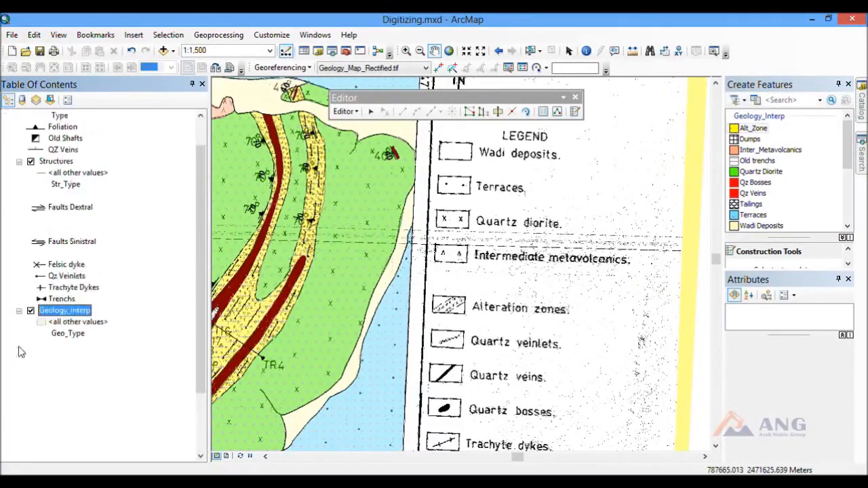
pyautogui.scroll(-3, 20, 349)
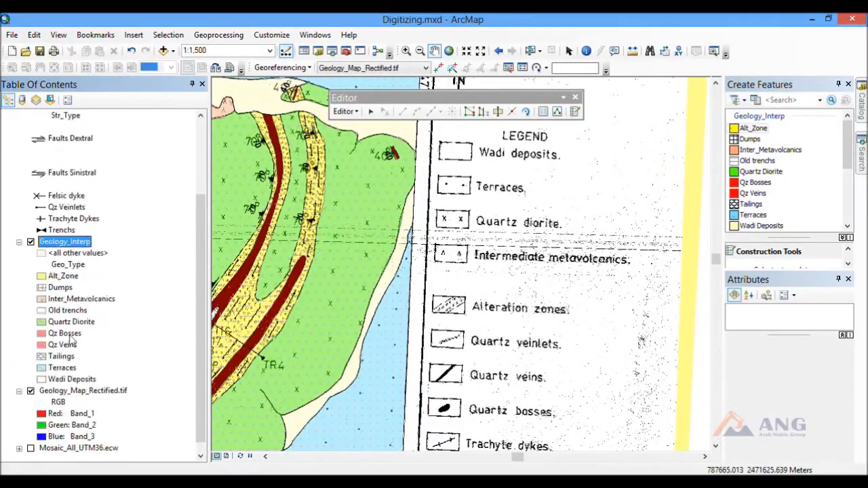
# Step: Open the attribute table of the Geology_Interp layer and examine its Geo_Type and Geo_code fields
pyautogui.rightClick(61, 242)
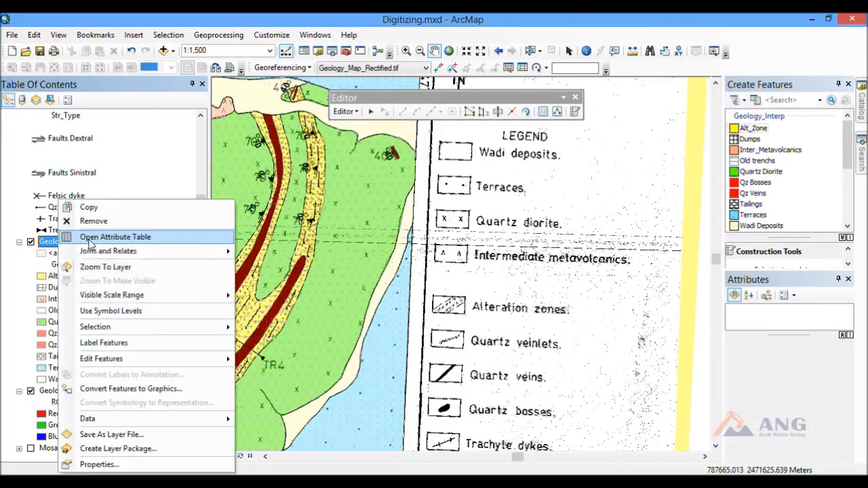
pyautogui.click(89, 238)
pyautogui.moveTo(466, 290); pyautogui.dragTo(475, 262)
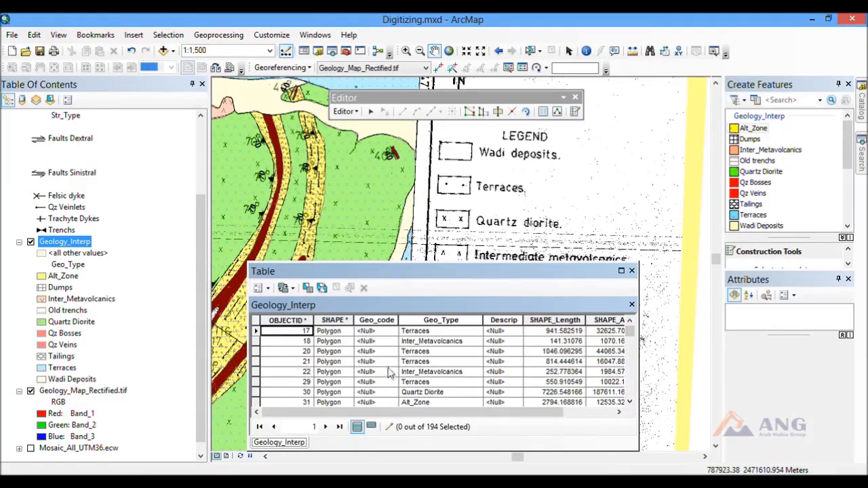
pyautogui.click(450, 365)
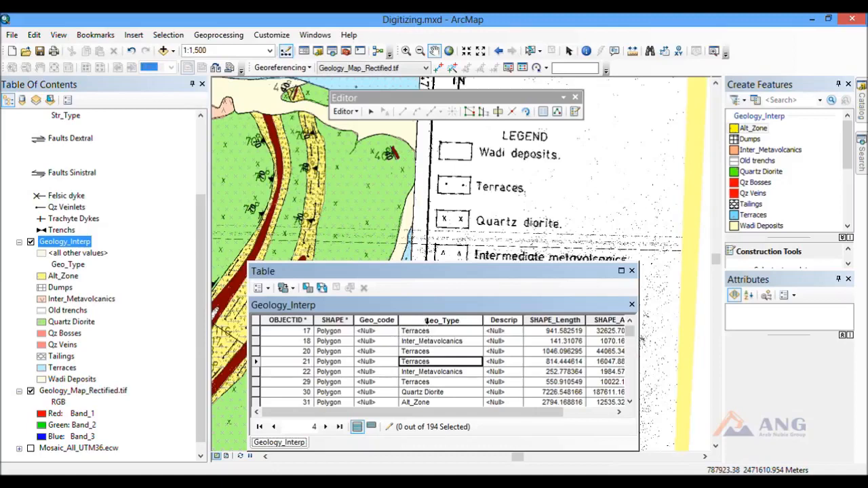
pyautogui.click(385, 320)
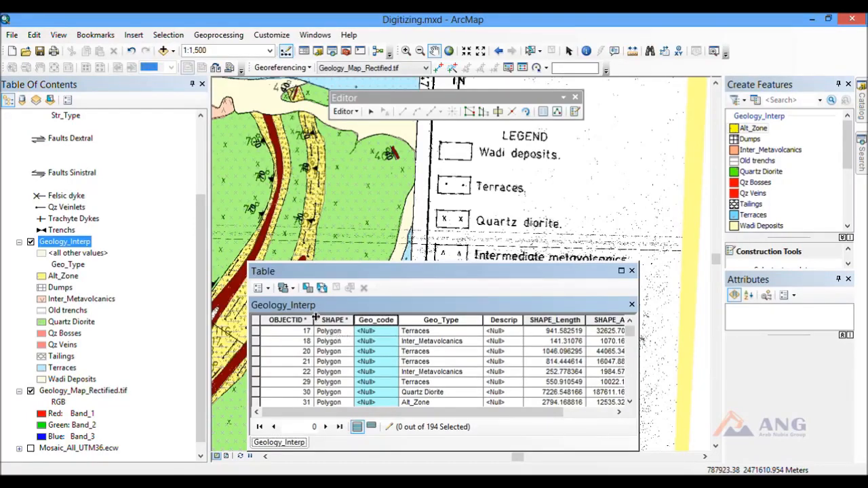
# Step: Start a Select by Attributes query on Geology_Interp with [Geo_Type] = and list the field's unique values
pyautogui.click(267, 288)
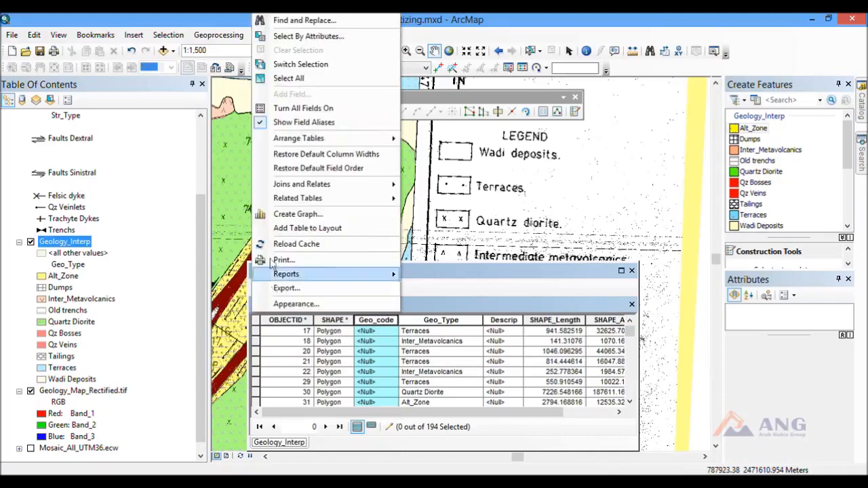
pyautogui.click(308, 41)
pyautogui.moveTo(184, 31); pyautogui.dragTo(236, 45)
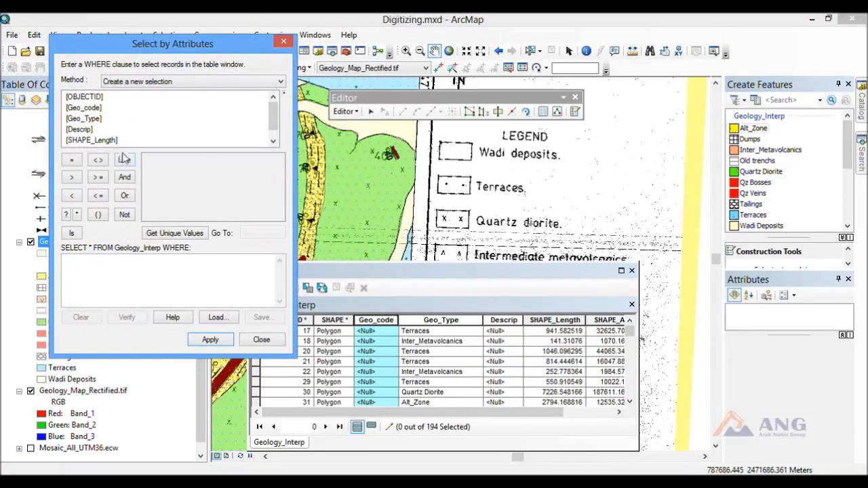
pyautogui.doubleClick(88, 119)
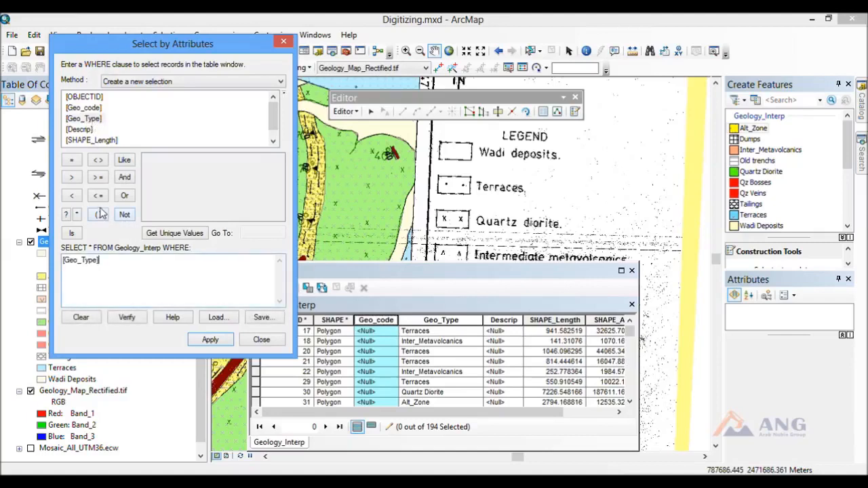
pyautogui.click(71, 162)
pyautogui.click(184, 233)
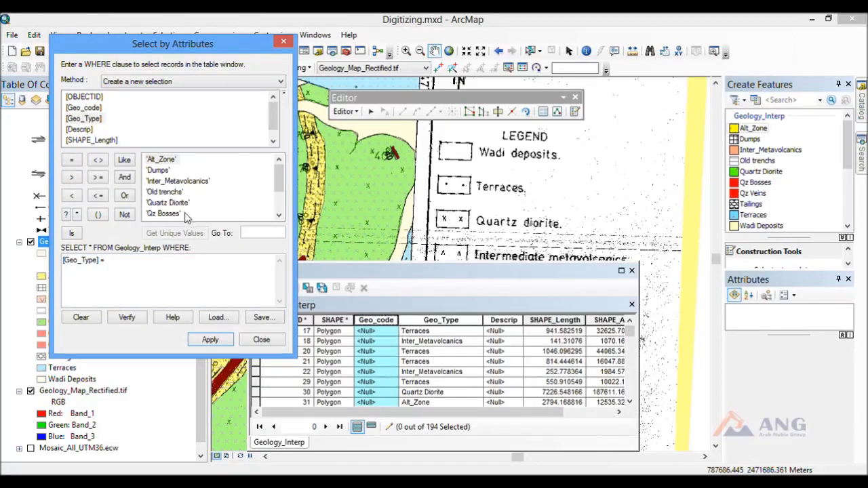
# Step: Complete the query as [Geo_Type] = 'Terraces', verify the expression, and apply it as a new selection
pyautogui.click(279, 215)
pyautogui.click(278, 215)
pyautogui.click(279, 215)
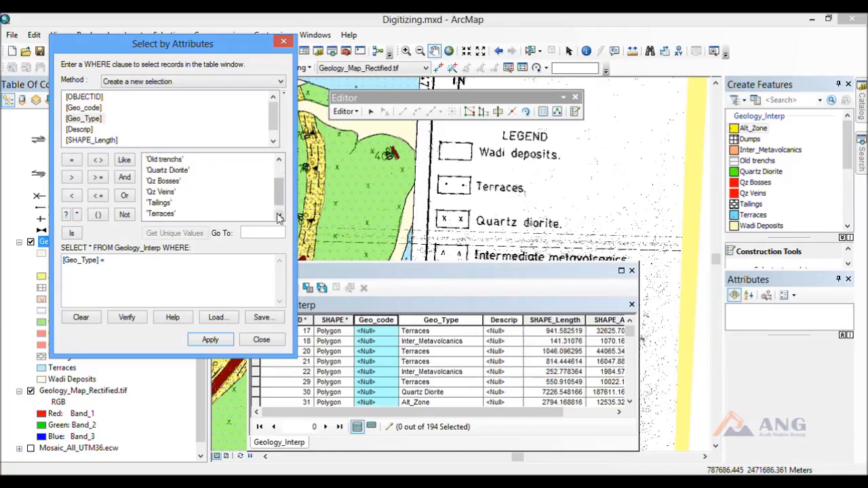
pyautogui.click(163, 215)
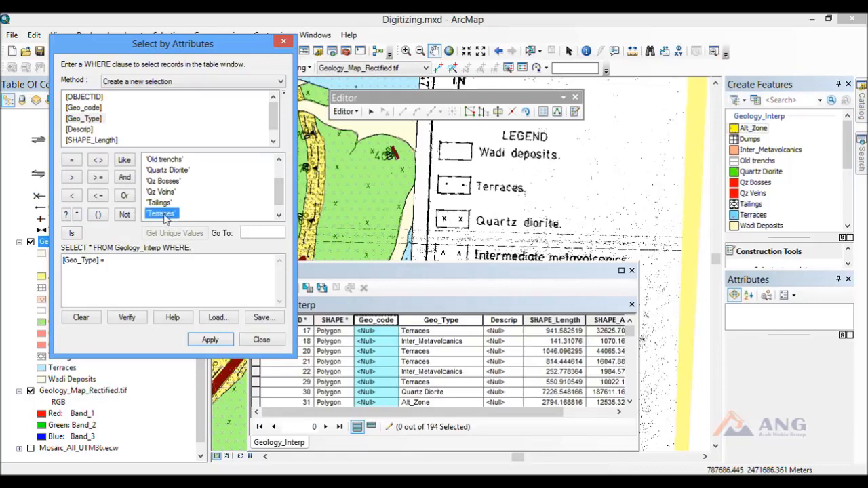
pyautogui.doubleClick(162, 214)
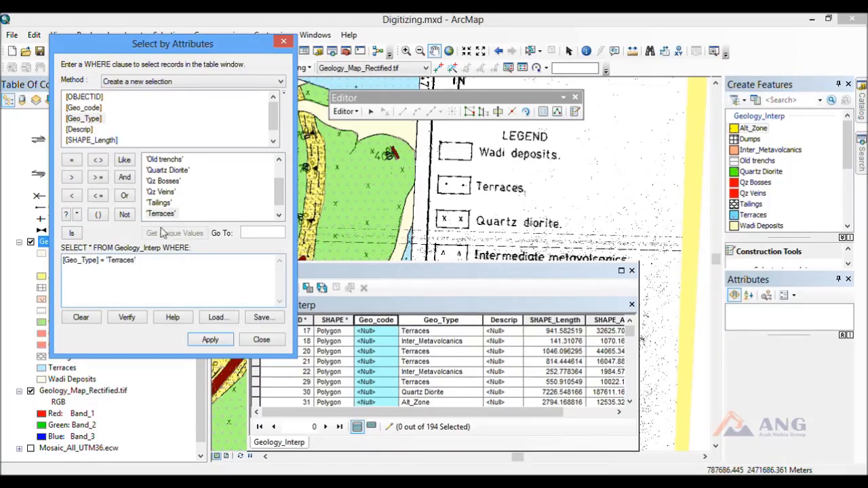
pyautogui.click(127, 319)
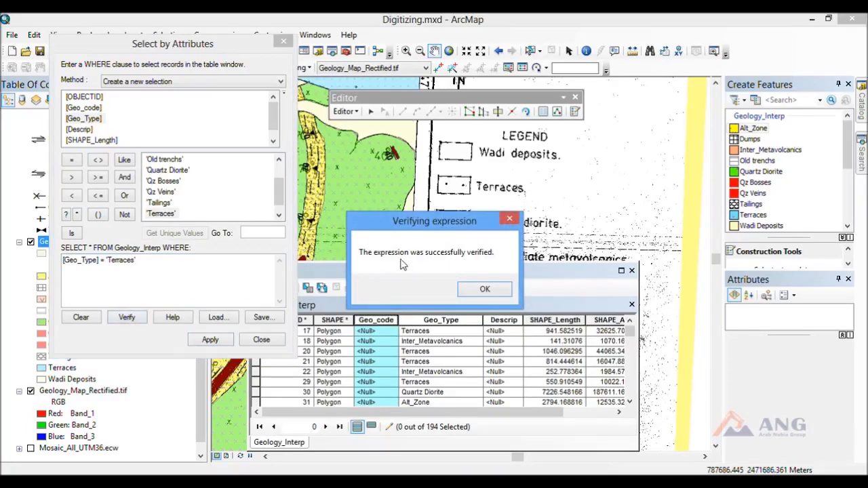
pyautogui.click(495, 290)
pyautogui.click(205, 343)
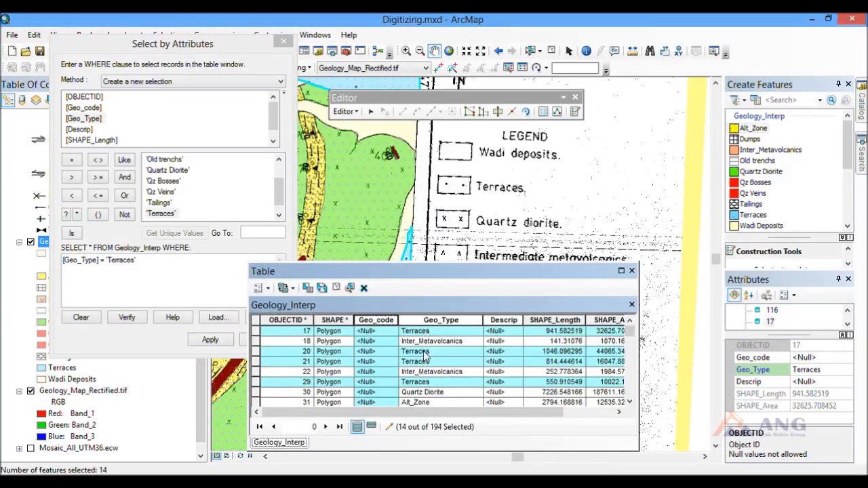
# Step: Show only the selected Terraces records in the attribute table and look through them
pyautogui.click(372, 427)
pyautogui.scroll(-3, 421, 353)
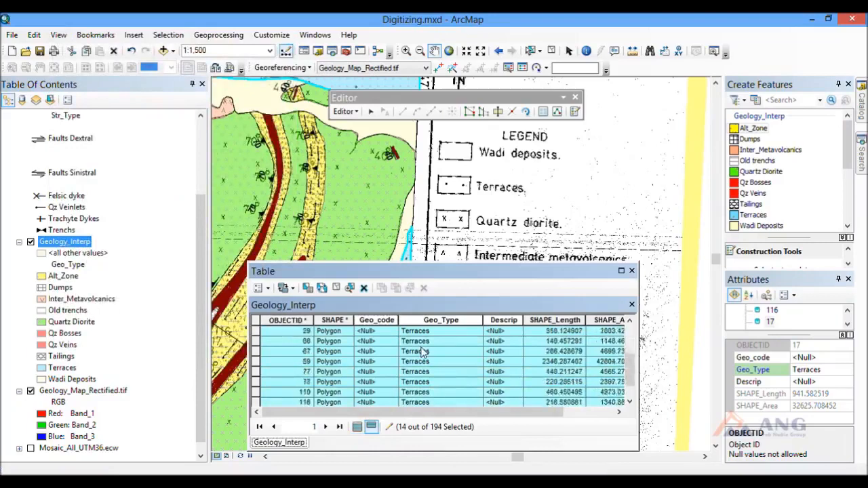
pyautogui.scroll(3, 422, 359)
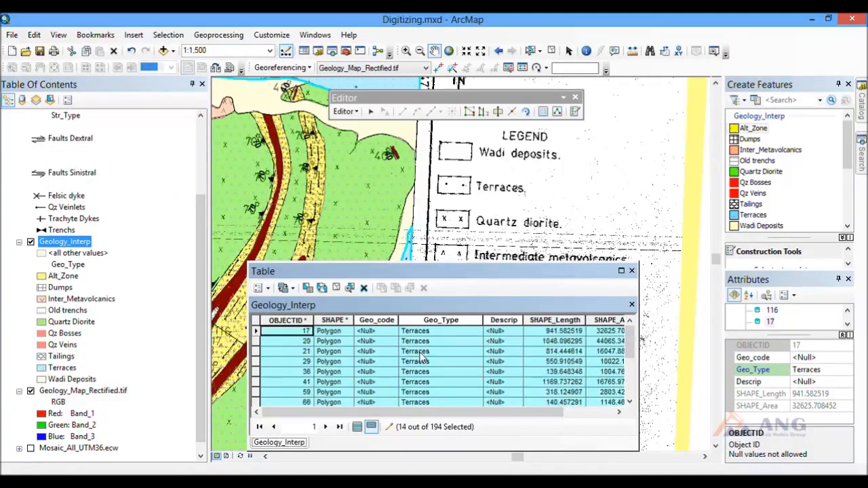
# Step: Calculate Geo_code as "T" for the selected Terraces records with the Field Calculator and check the filled column
pyautogui.click(377, 320)
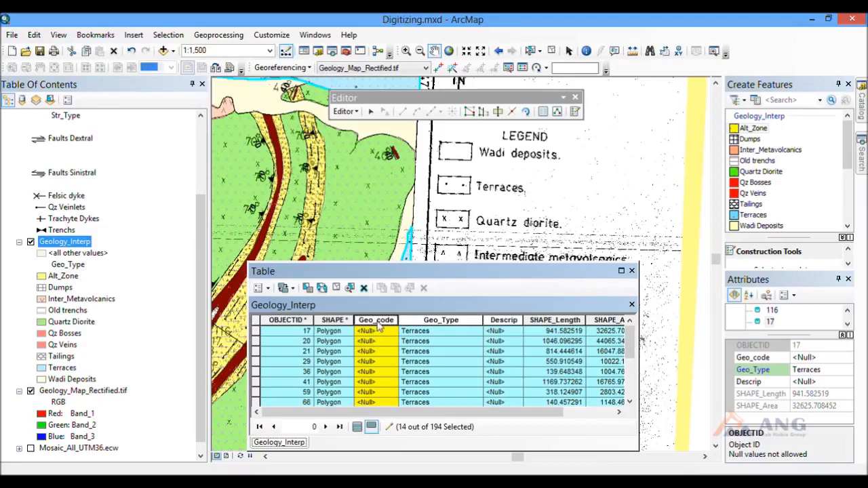
pyautogui.rightClick(378, 323)
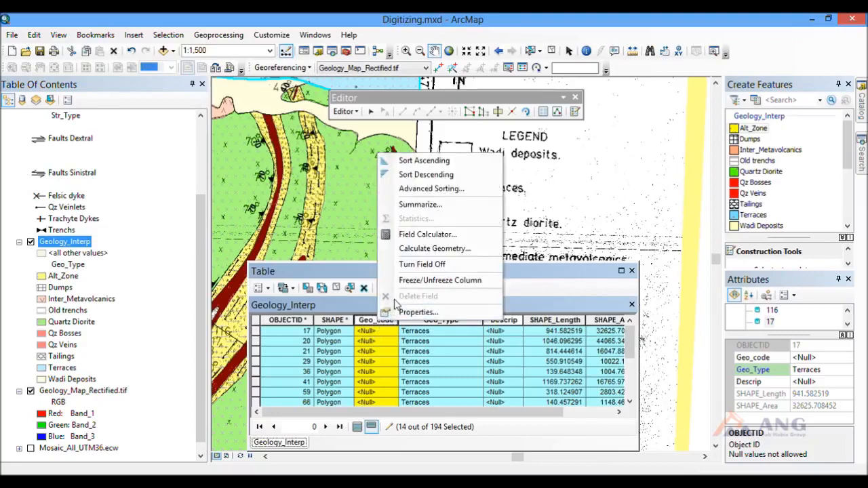
pyautogui.click(456, 235)
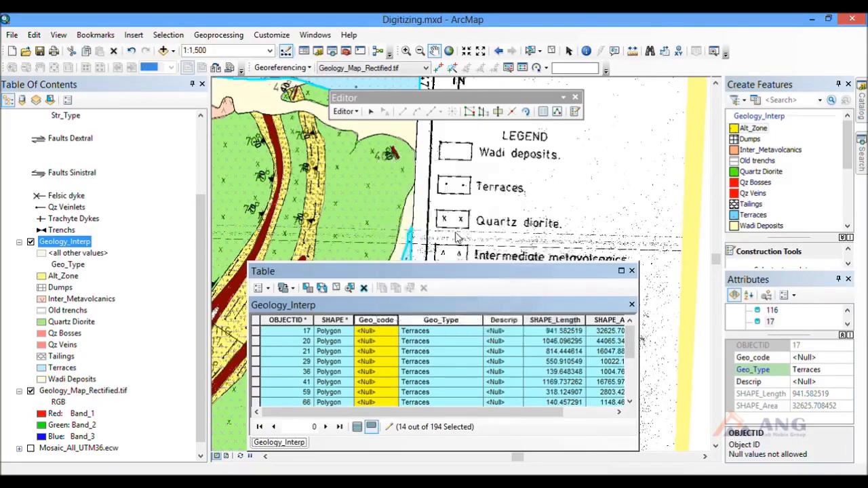
pyautogui.moveTo(448, 82); pyautogui.dragTo(641, 81)
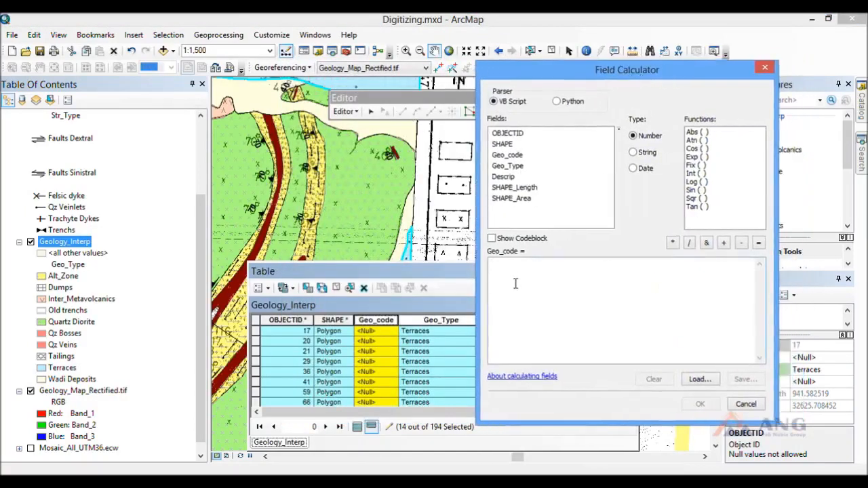
pyautogui.write('"')
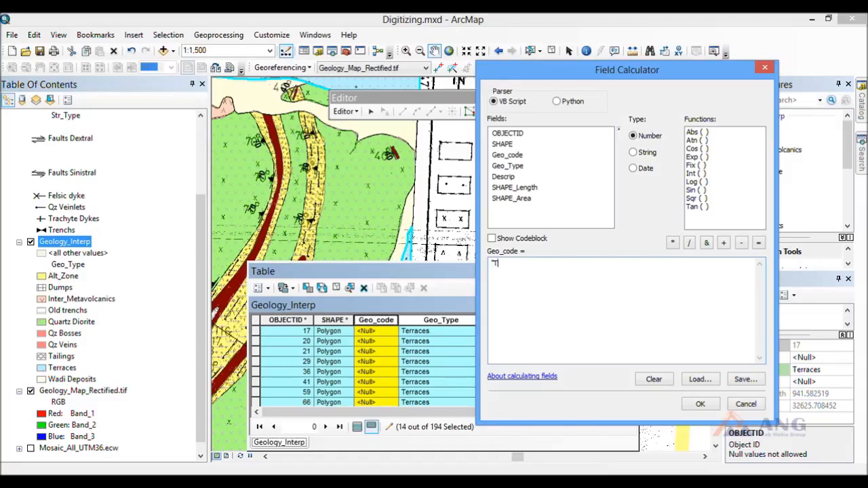
pyautogui.write('T"')
pyautogui.click(700, 404)
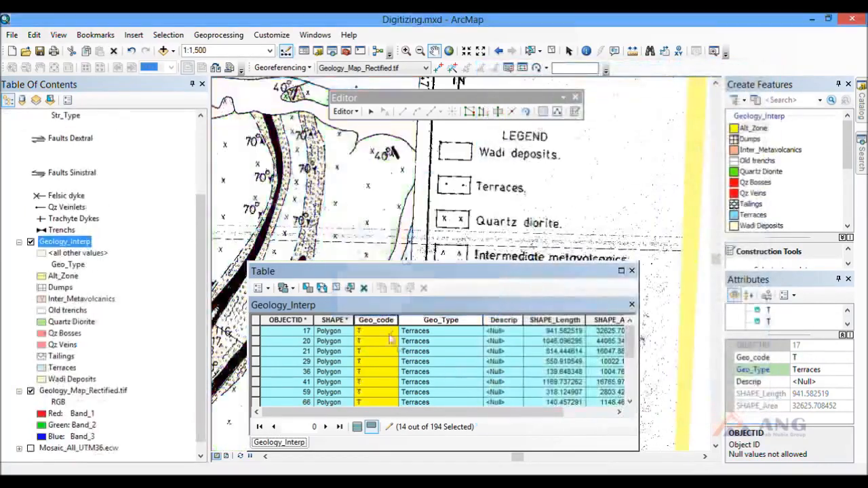
pyautogui.click(377, 351)
pyautogui.scroll(-3, 374, 363)
pyautogui.scroll(2, 377, 385)
pyautogui.click(514, 332)
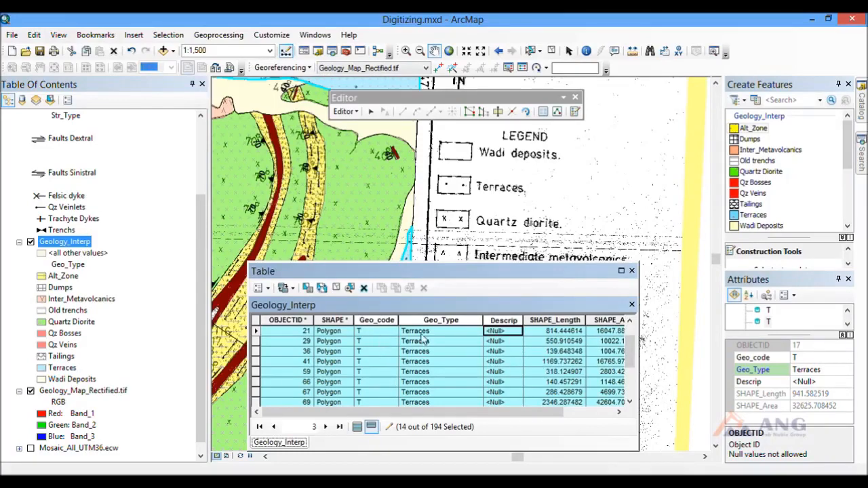
# Step: Change the Select by Attributes query to [Geo_Type] = 'Inter_Metavolcanics' and apply it as a new selection
pyautogui.click(259, 287)
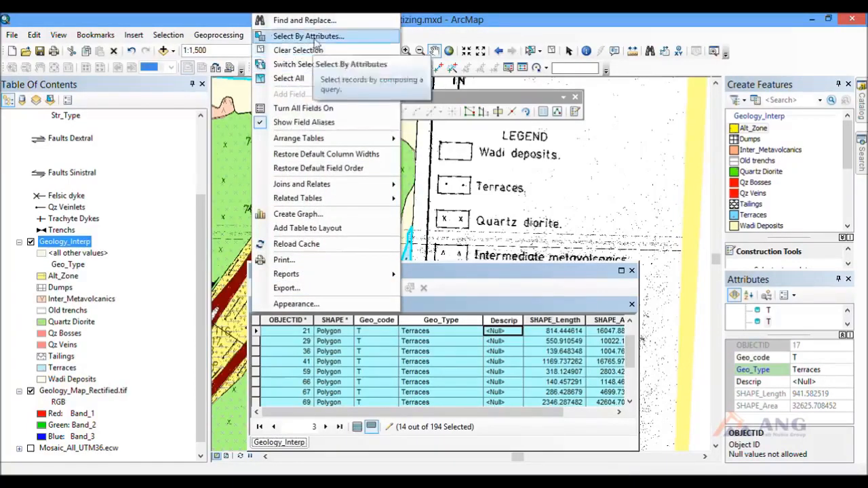
pyautogui.click(293, 35)
pyautogui.moveTo(174, 42); pyautogui.dragTo(261, 60)
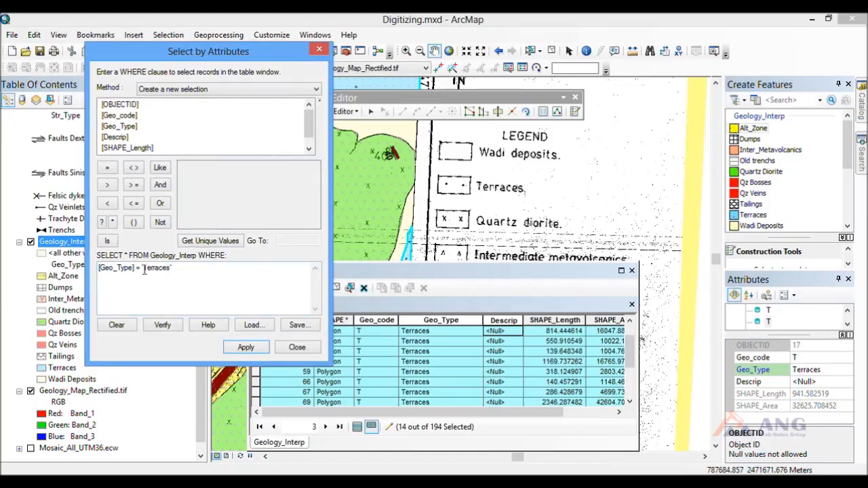
pyautogui.moveTo(142, 268); pyautogui.dragTo(175, 270)
pyautogui.press('BackSpace')
pyautogui.click(210, 241)
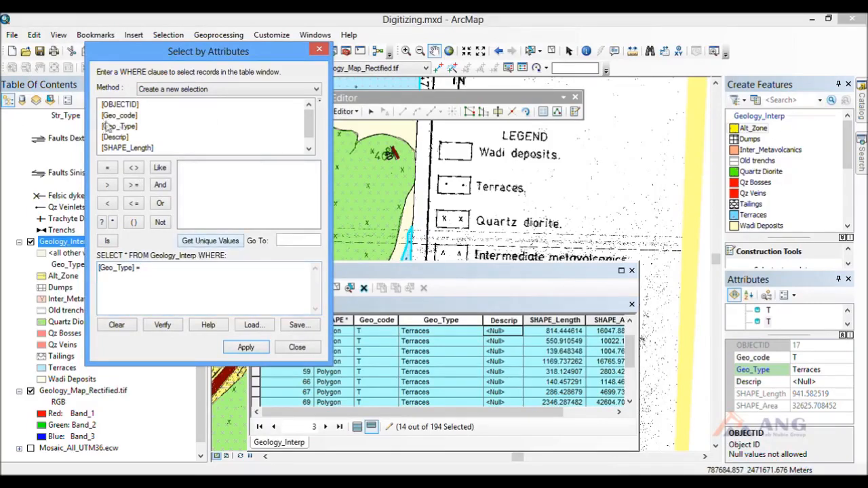
pyautogui.click(127, 126)
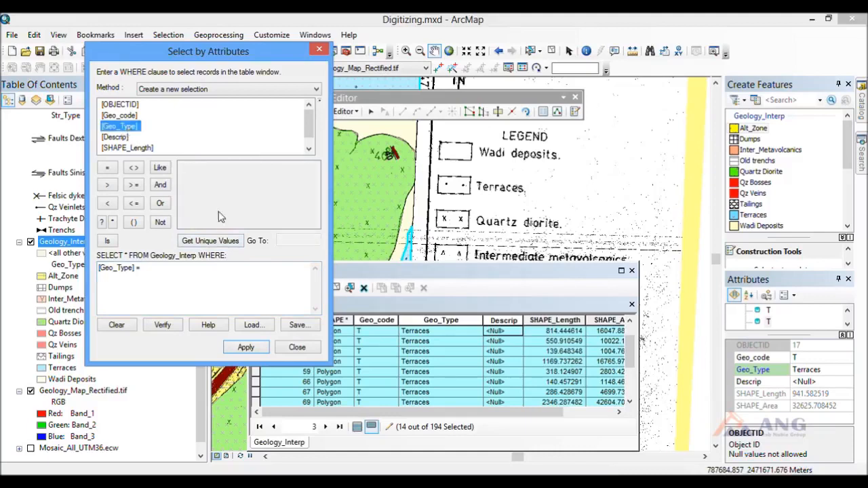
pyautogui.click(234, 242)
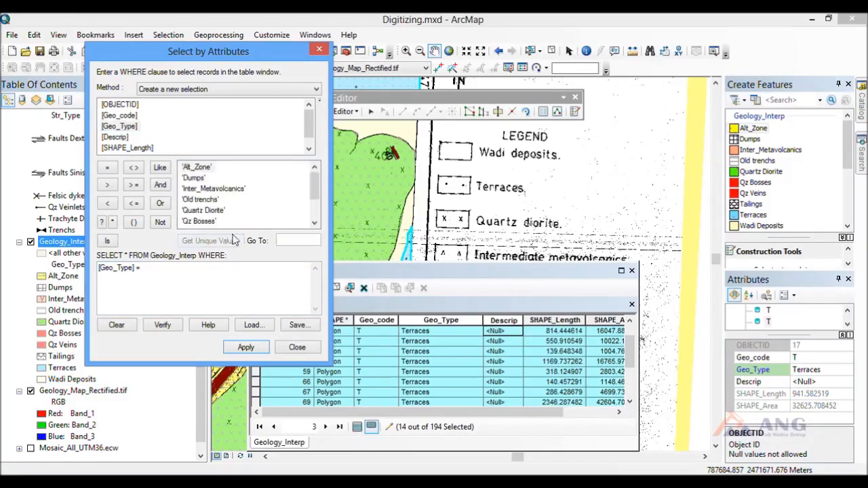
pyautogui.doubleClick(214, 190)
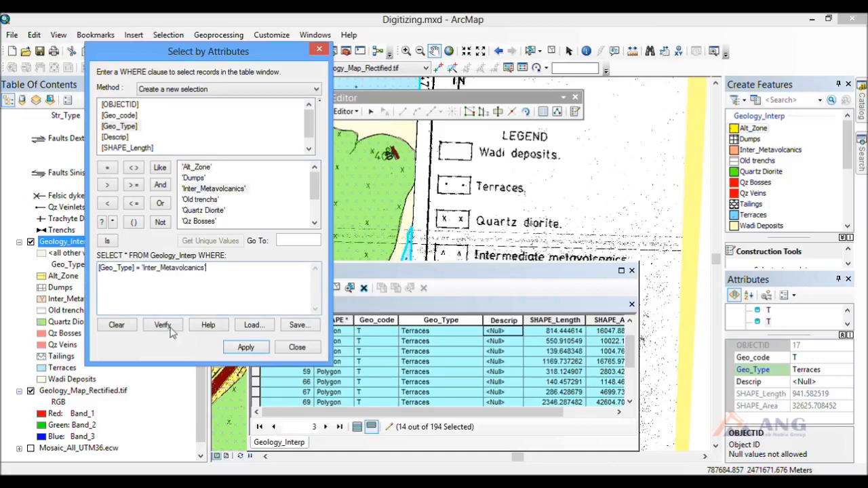
pyautogui.click(241, 348)
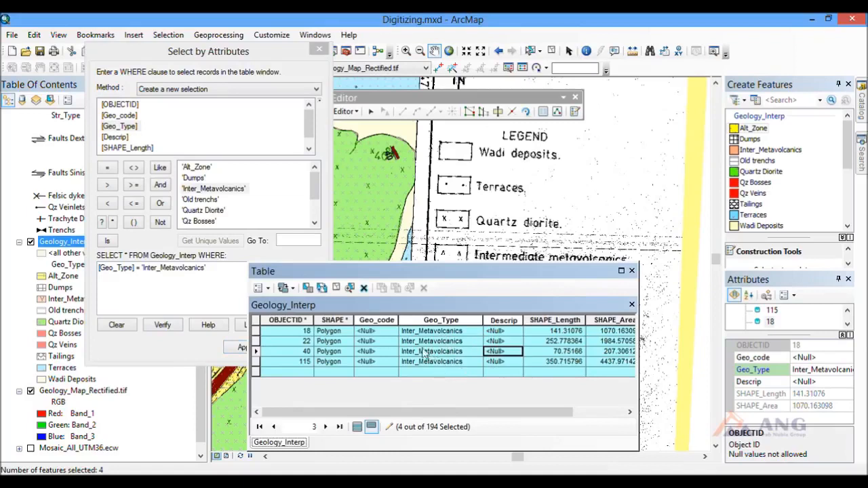
# Step: Calculate Geo_code as "IMV" for the selected Inter_Metavolcanics records with the Field Calculator
pyautogui.click(391, 322)
pyautogui.rightClick(393, 327)
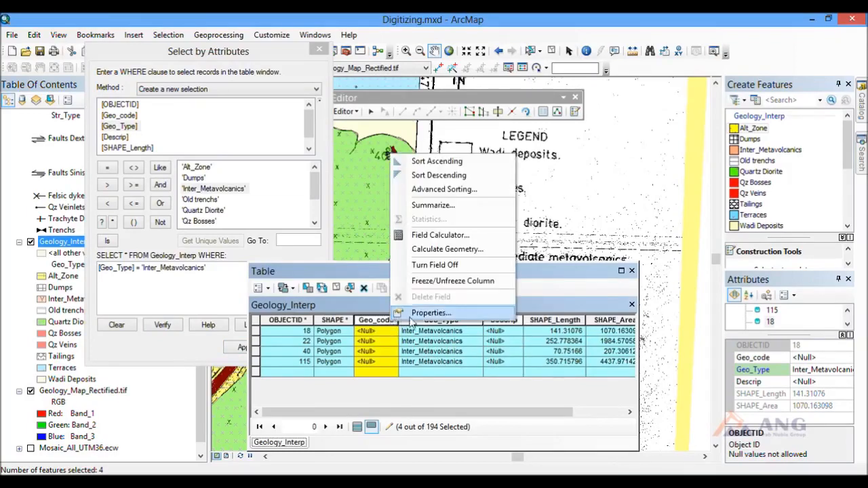
pyautogui.click(432, 236)
pyautogui.moveTo(421, 79); pyautogui.dragTo(145, 75)
pyautogui.moveTo(28, 262); pyautogui.dragTo(32, 262)
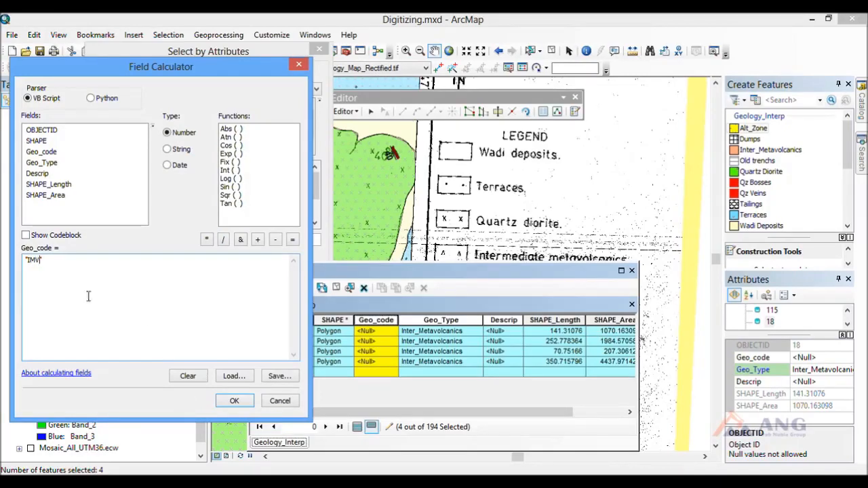
pyautogui.click(235, 403)
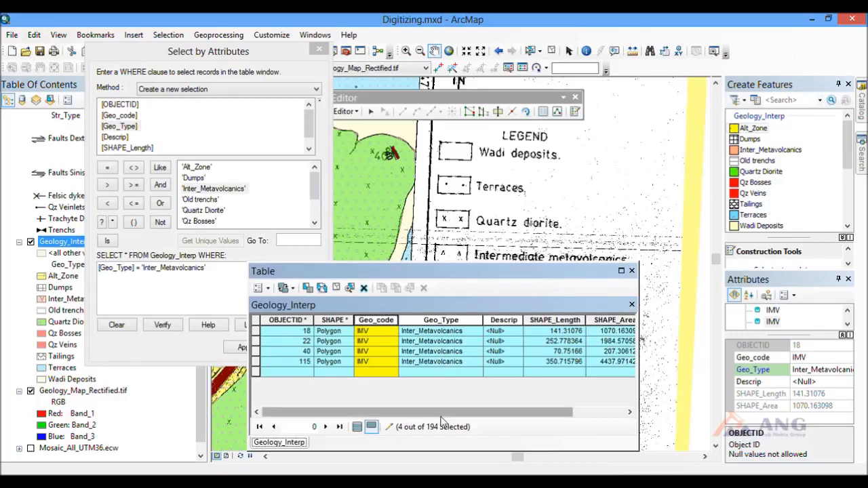
# Step: Show all records in the Geology_Interp attribute table and check the commands available for the SHAPE_Area field
pyautogui.moveTo(469, 412); pyautogui.dragTo(563, 413)
pyautogui.click(357, 427)
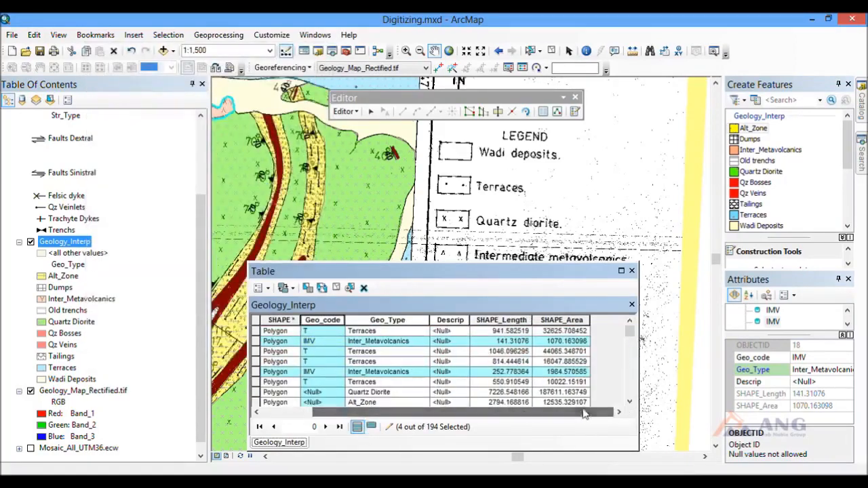
pyautogui.click(568, 320)
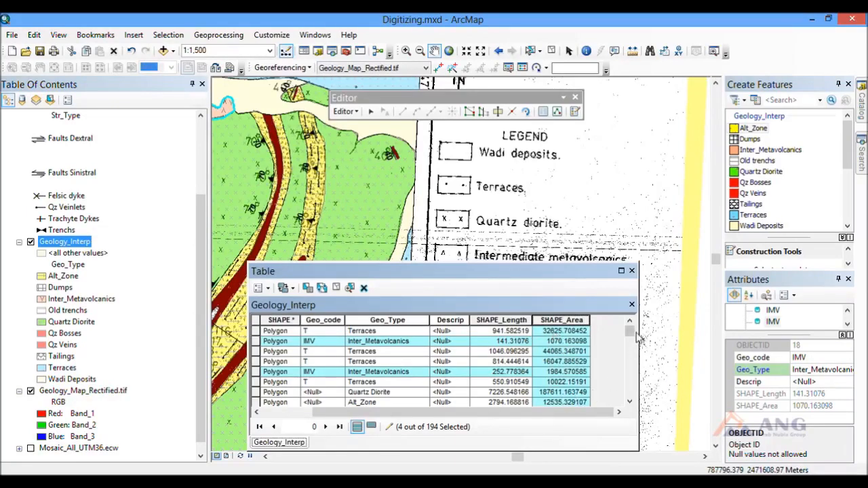
pyautogui.moveTo(631, 332)
pyautogui.mouseDown()
pyautogui.moveTo(625, 399)
pyautogui.moveTo(614, 328)
pyautogui.mouseUp()
pyautogui.rightClick(563, 321)
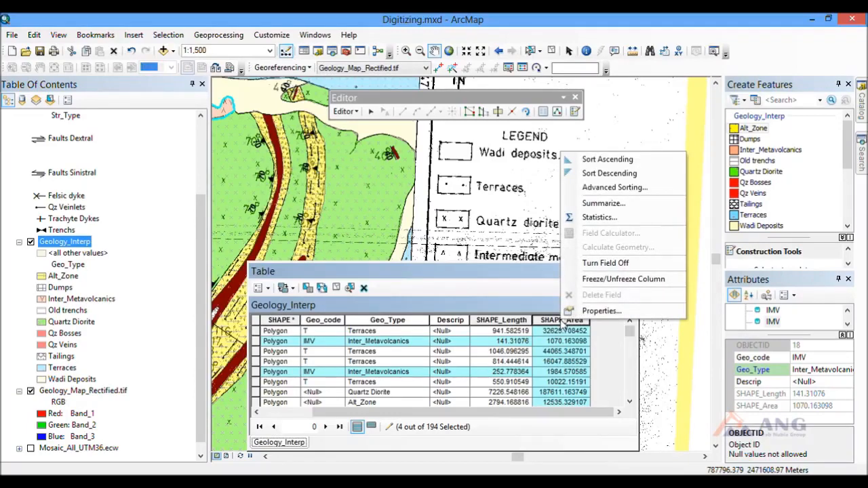
pyautogui.press('Escape')
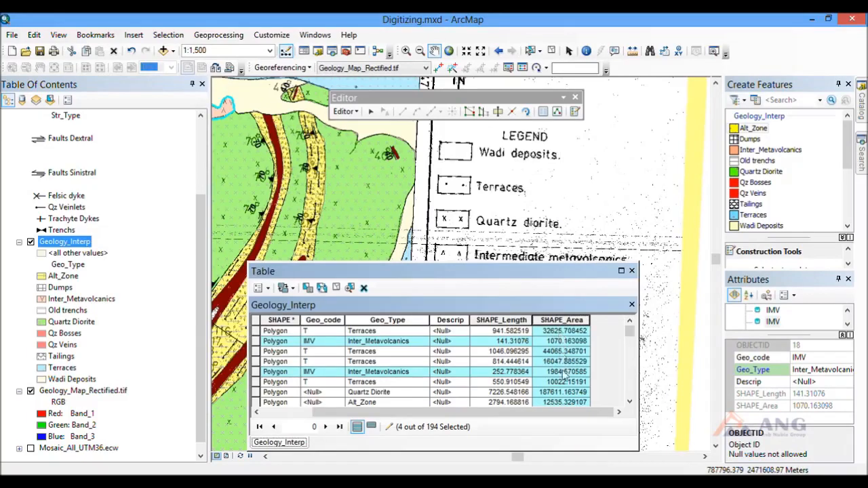
# Step: Save the edits and stop the edit session
pyautogui.click(350, 112)
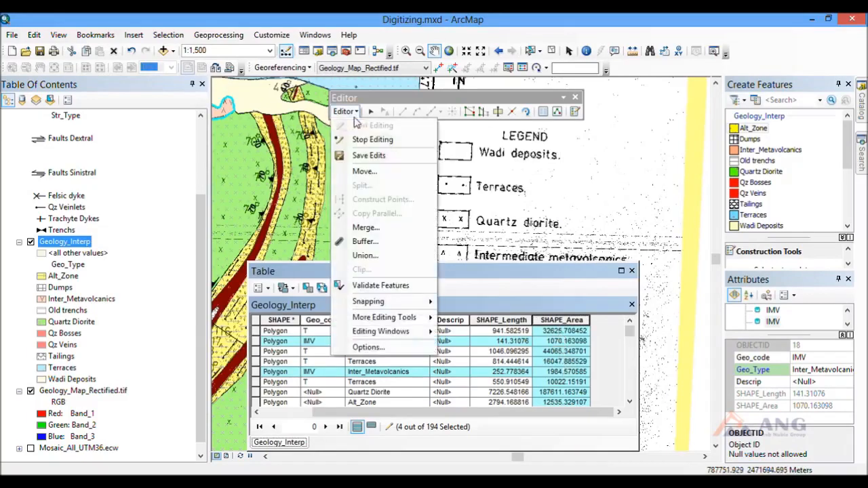
pyautogui.click(368, 156)
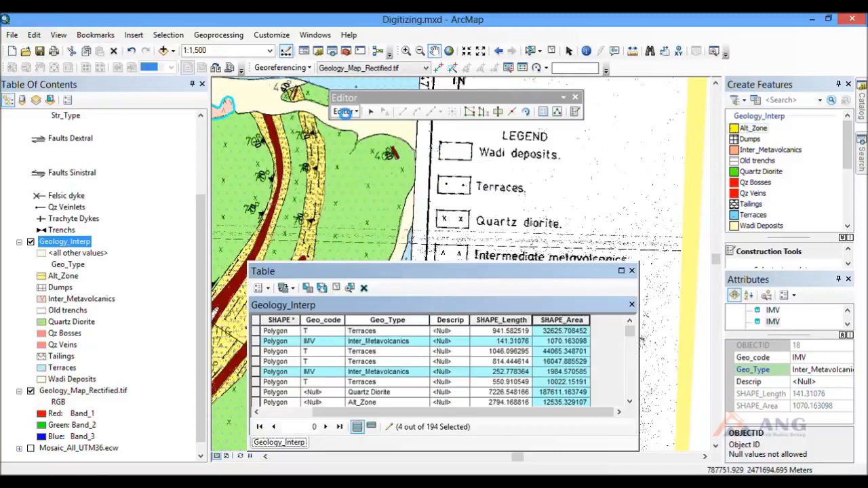
pyautogui.click(349, 113)
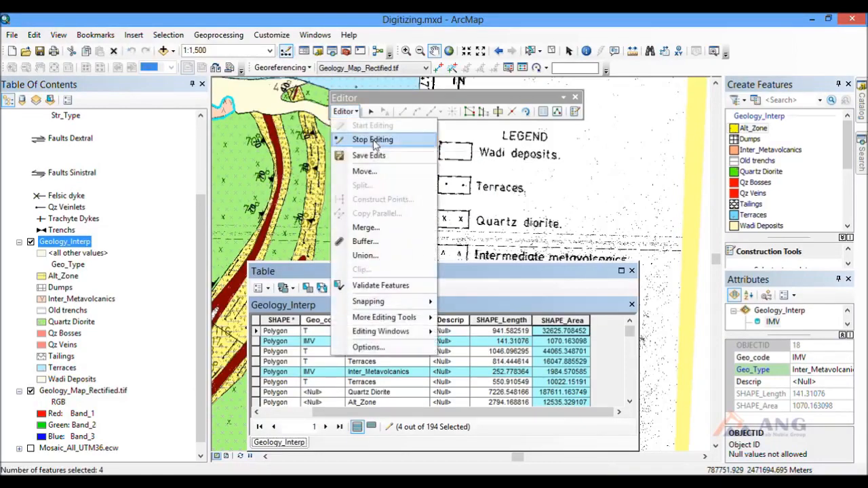
pyautogui.click(373, 140)
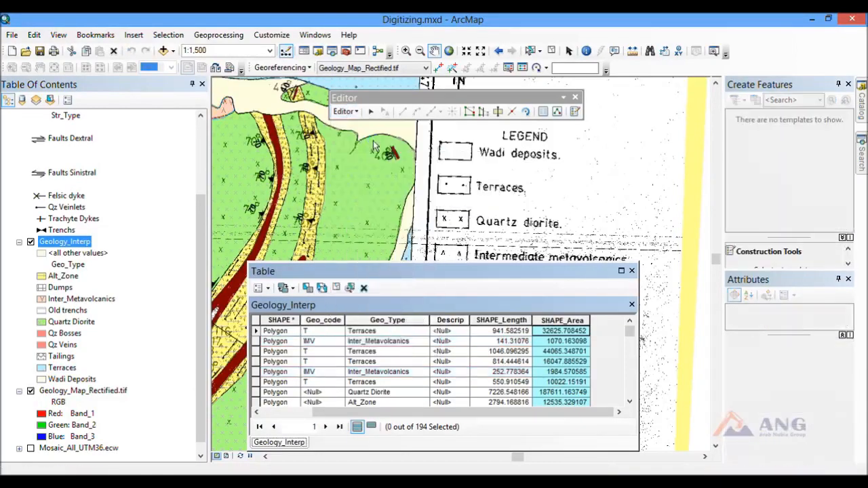
pyautogui.click(612, 336)
pyautogui.rightClick(581, 323)
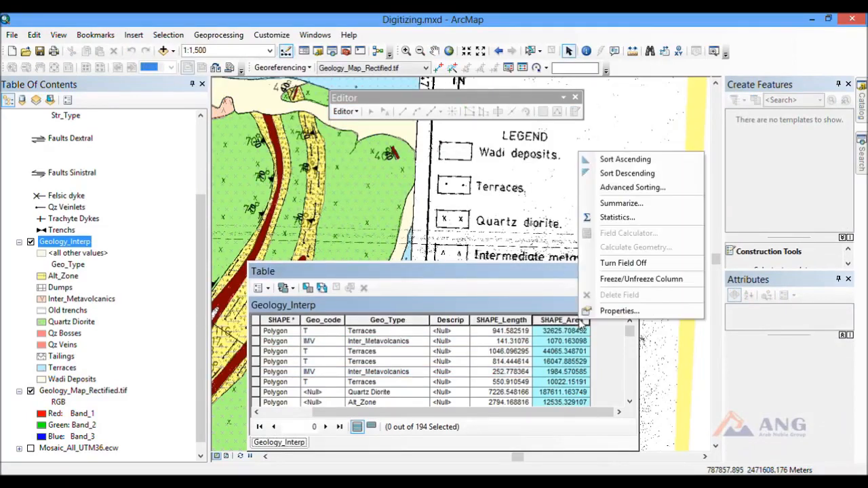
pyautogui.click(579, 322)
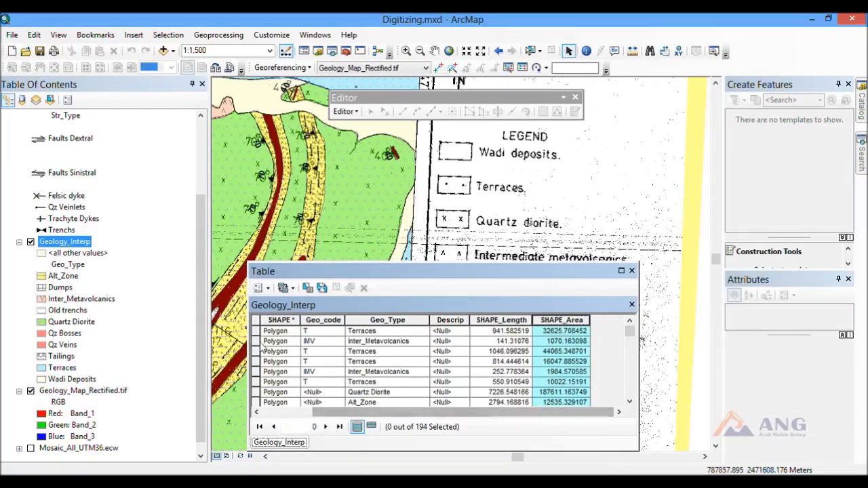
# Step: Add a field named Area of type Double to the Geology_Interp attribute table
pyautogui.click(269, 290)
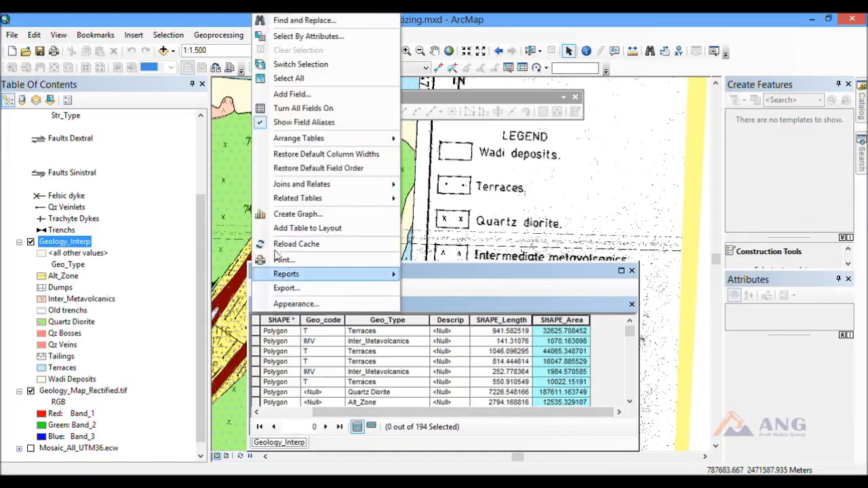
pyautogui.click(292, 94)
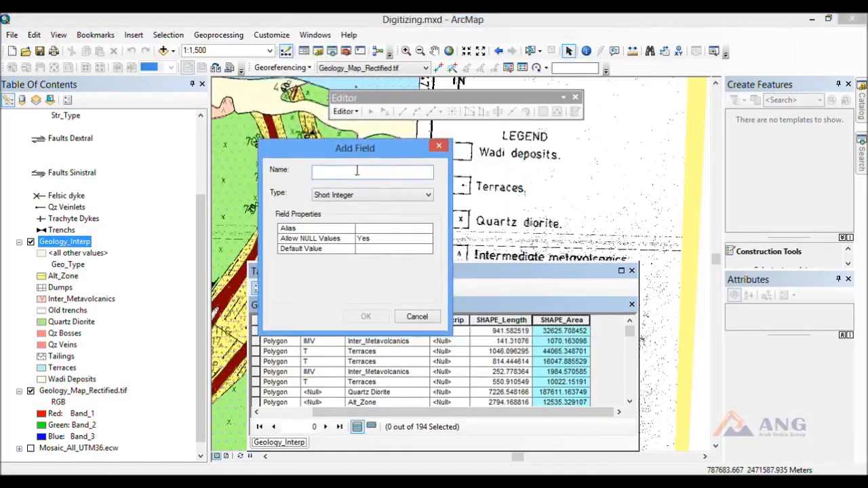
pyautogui.write('Area')
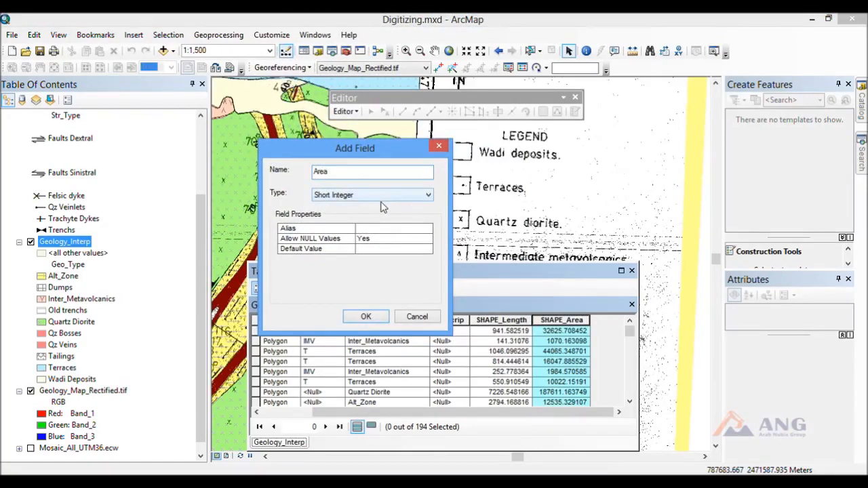
pyautogui.click(382, 198)
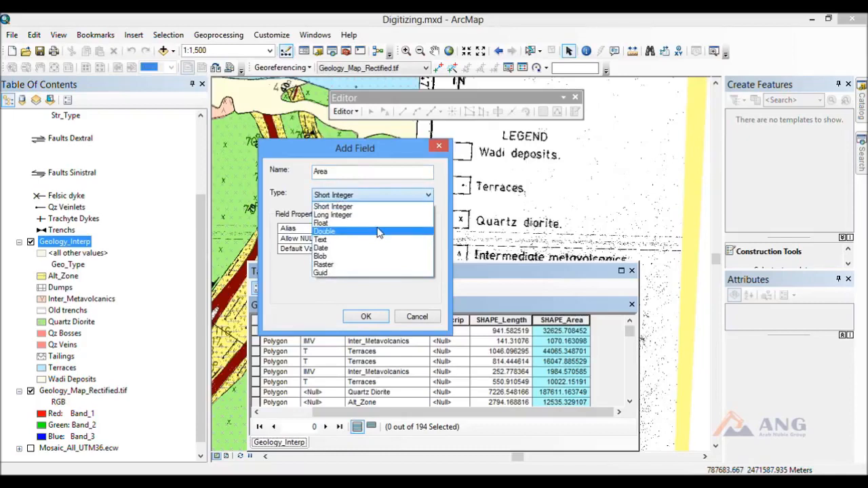
pyautogui.click(379, 232)
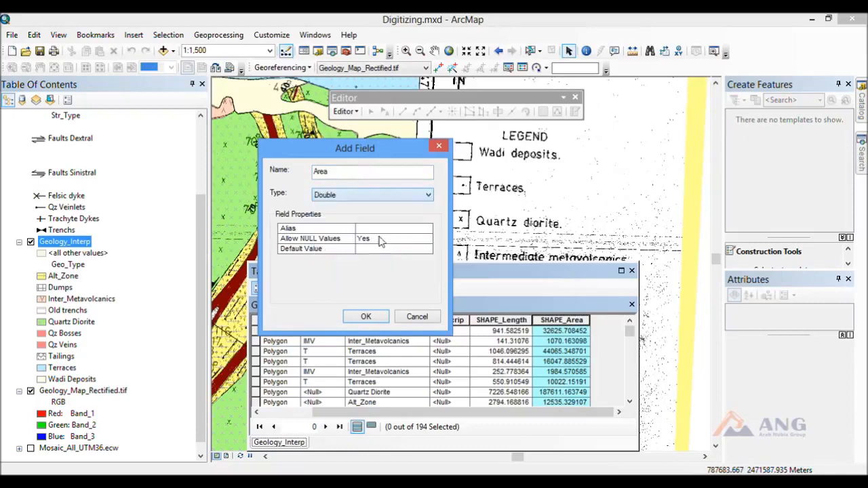
pyautogui.click(367, 317)
# Step: Calculate the geometry of the Area field as polygon area in Square Kilometers, continuing outside an edit session
pyautogui.moveTo(532, 412); pyautogui.dragTo(580, 422)
pyautogui.click(555, 326)
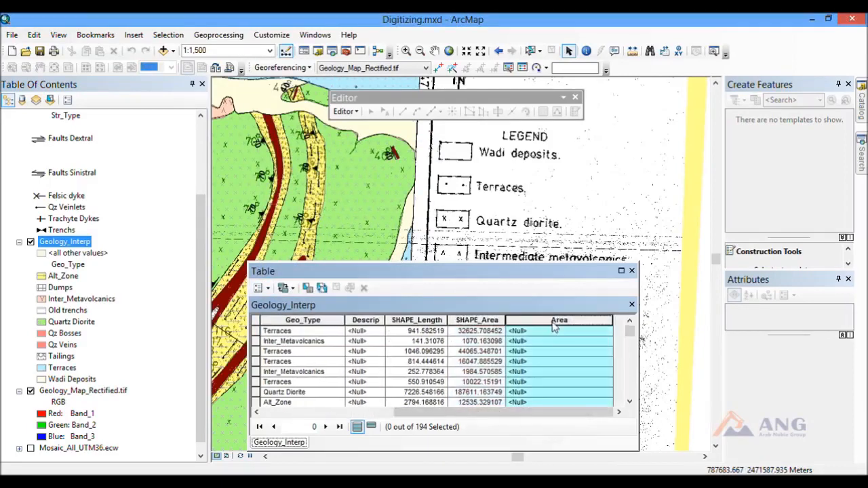
pyautogui.rightClick(554, 326)
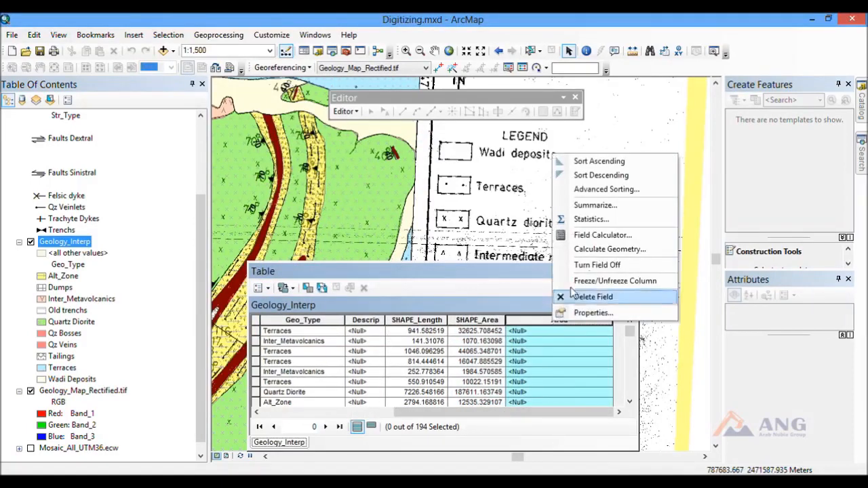
pyautogui.click(599, 250)
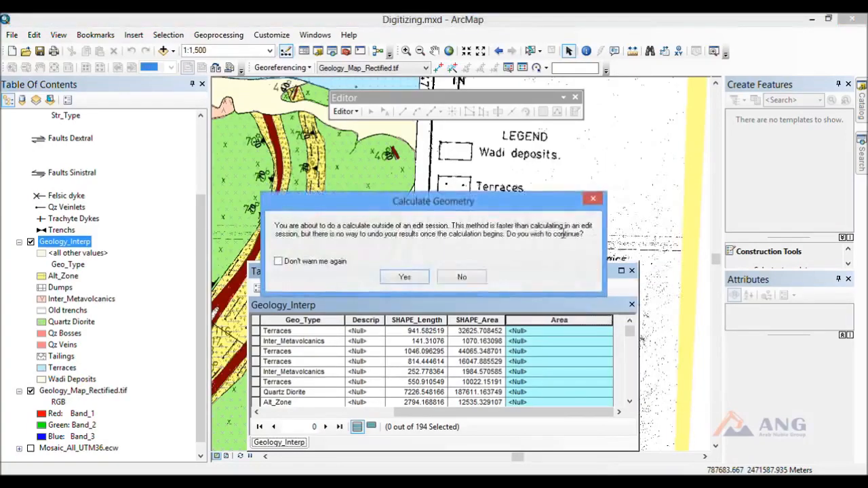
pyautogui.click(408, 280)
pyautogui.moveTo(438, 159); pyautogui.dragTo(332, 149)
pyautogui.click(312, 173)
pyautogui.click(312, 179)
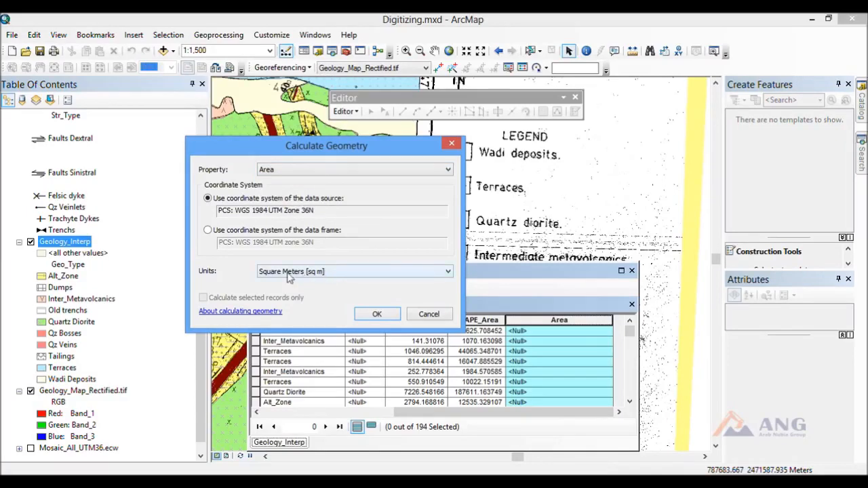
pyautogui.click(290, 274)
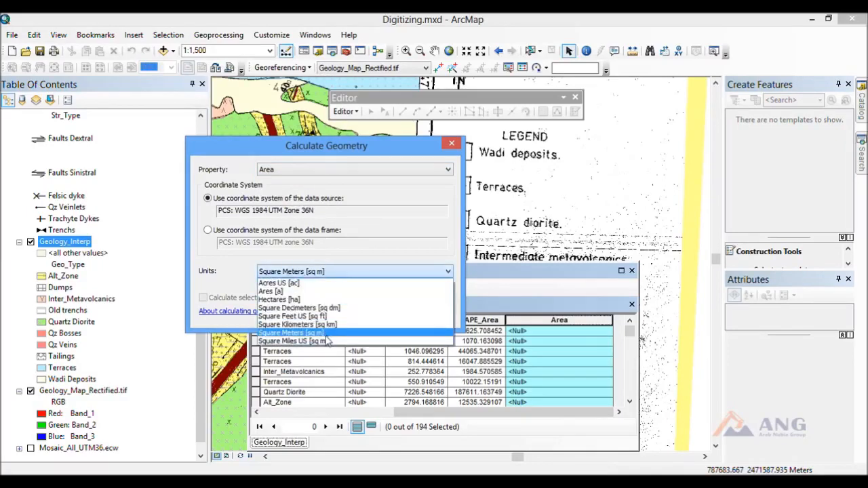
pyautogui.click(310, 327)
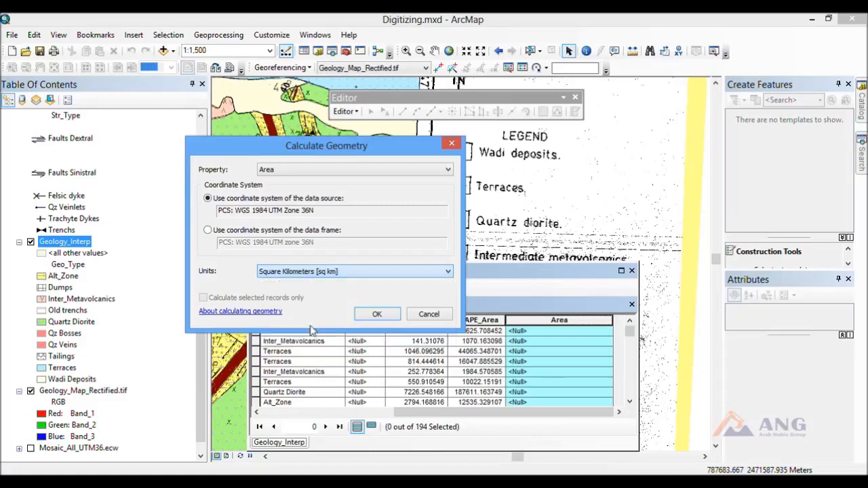
pyautogui.click(376, 316)
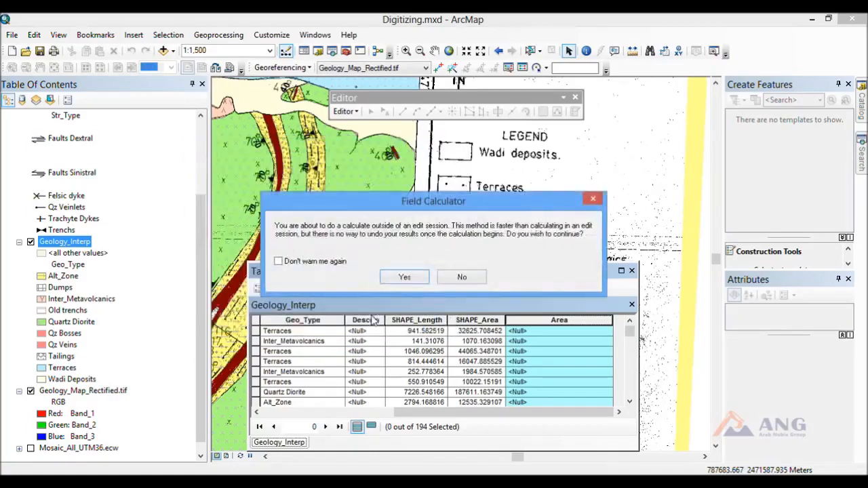
pyautogui.click(401, 277)
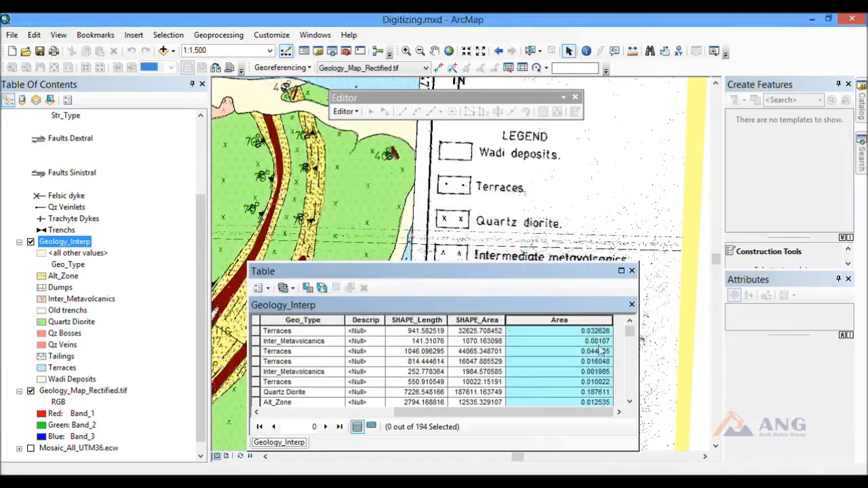
# Step: Recalculate the geometry of the Area field as polygon area in Square Meters, continuing outside an edit session
pyautogui.moveTo(628, 333); pyautogui.dragTo(589, 329)
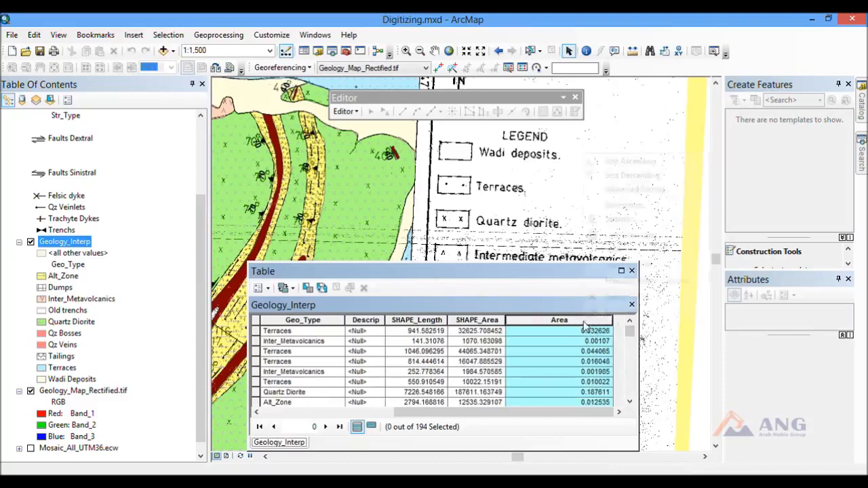
pyautogui.rightClick(585, 322)
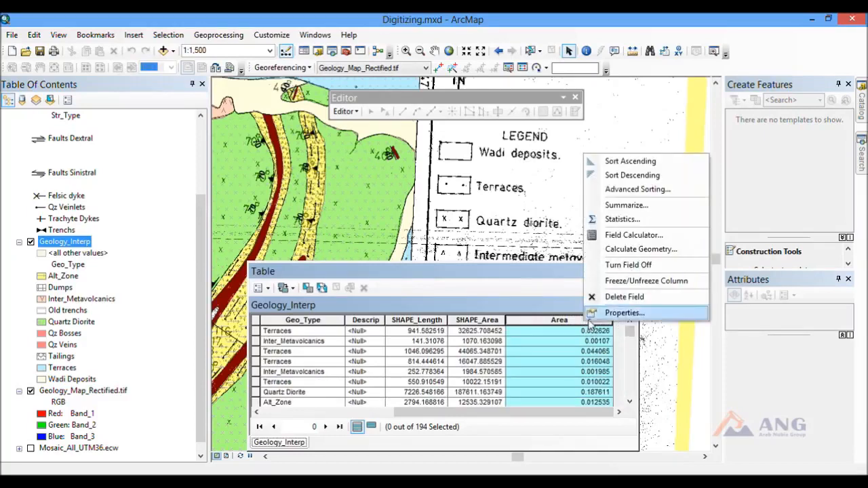
pyautogui.click(632, 250)
pyautogui.moveTo(536, 204); pyautogui.dragTo(430, 217)
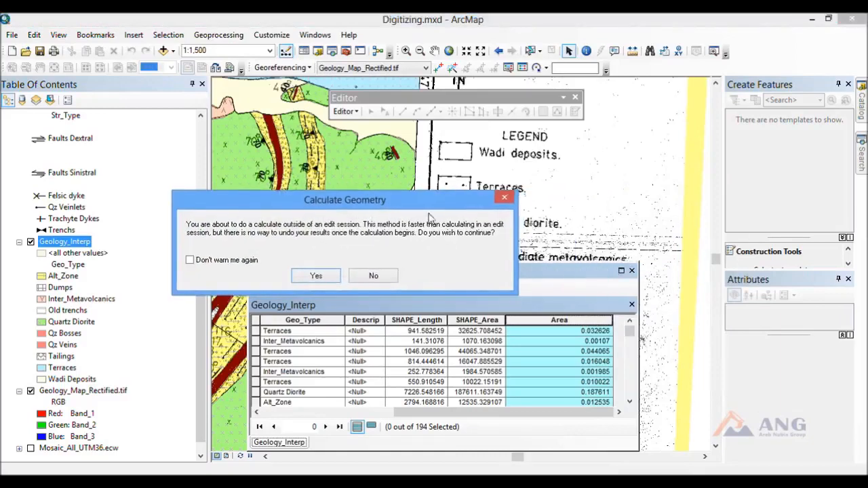
pyautogui.click(317, 276)
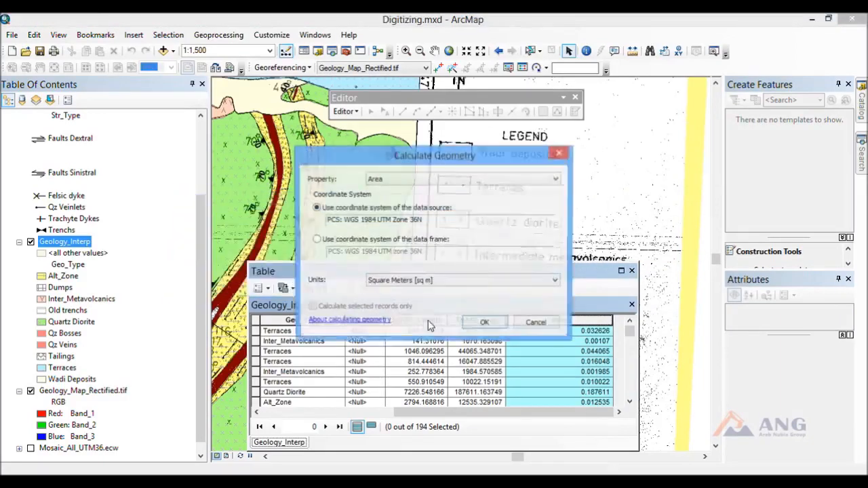
pyautogui.click(403, 284)
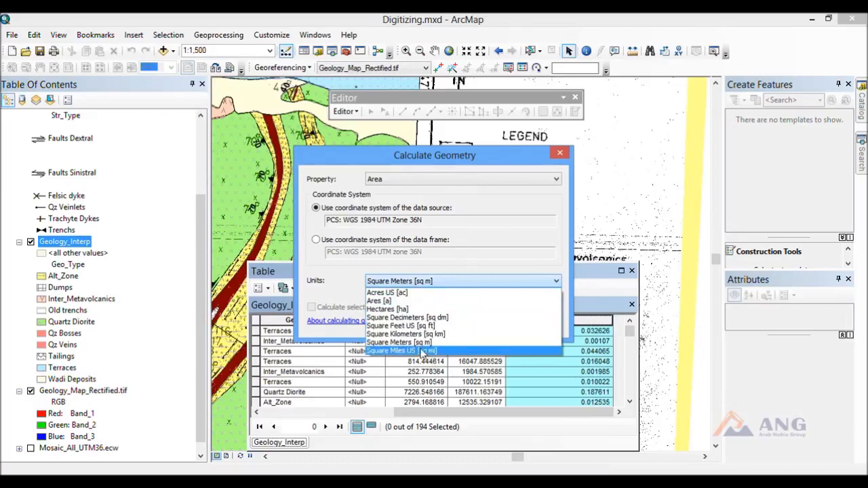
pyautogui.click(409, 344)
pyautogui.click(485, 325)
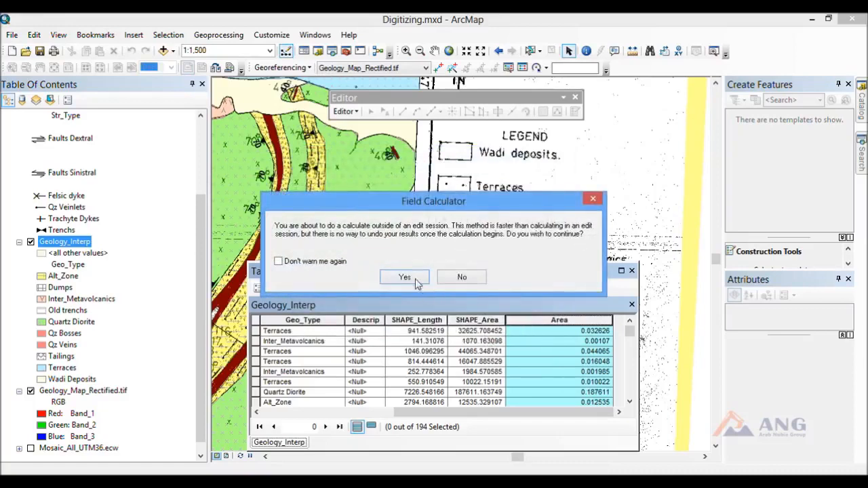
pyautogui.click(416, 280)
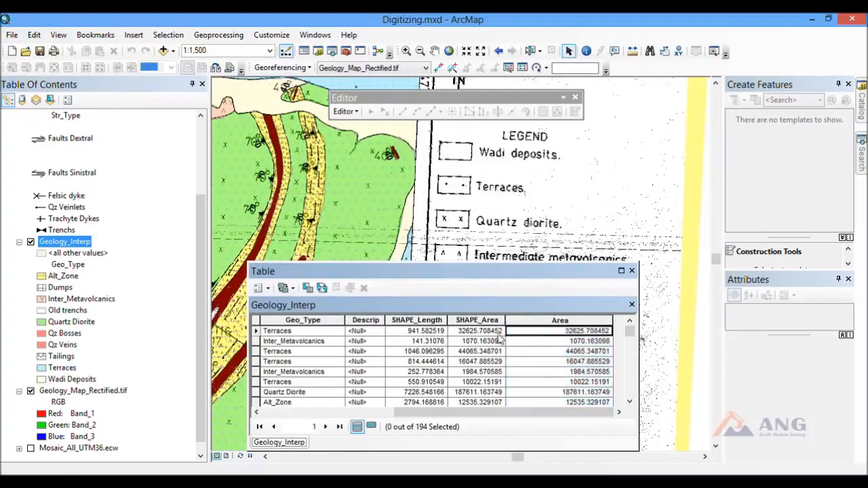
# Step: Compare the Area values with the SHAPE_Area column across the records and look at the SHAPE_Length values
pyautogui.click(494, 333)
pyautogui.click(482, 340)
pyautogui.click(557, 344)
pyautogui.click(558, 353)
pyautogui.click(548, 370)
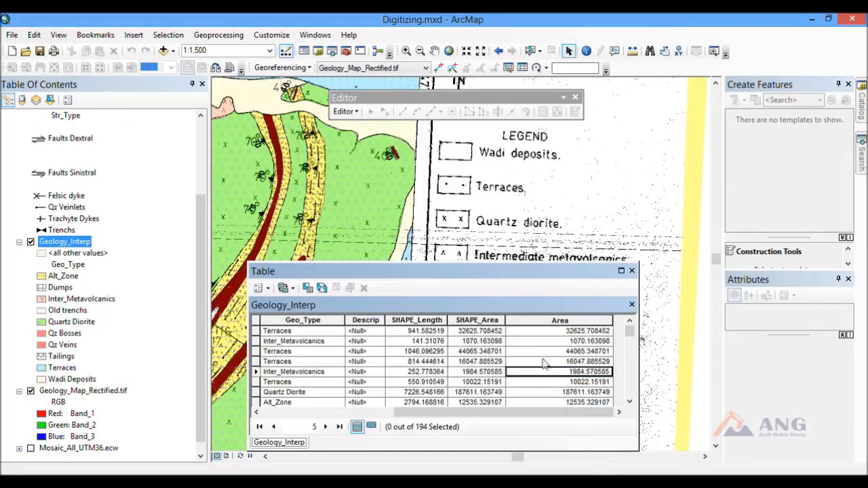
pyautogui.click(477, 333)
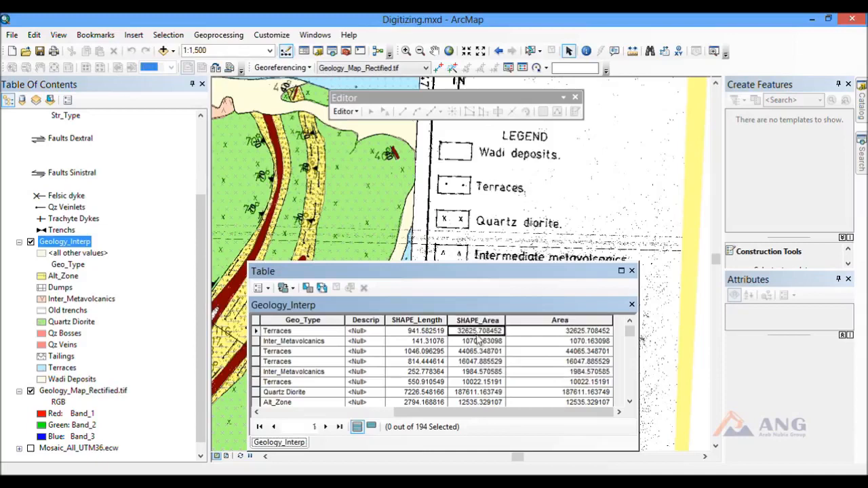
pyautogui.scroll(-1, 477, 356)
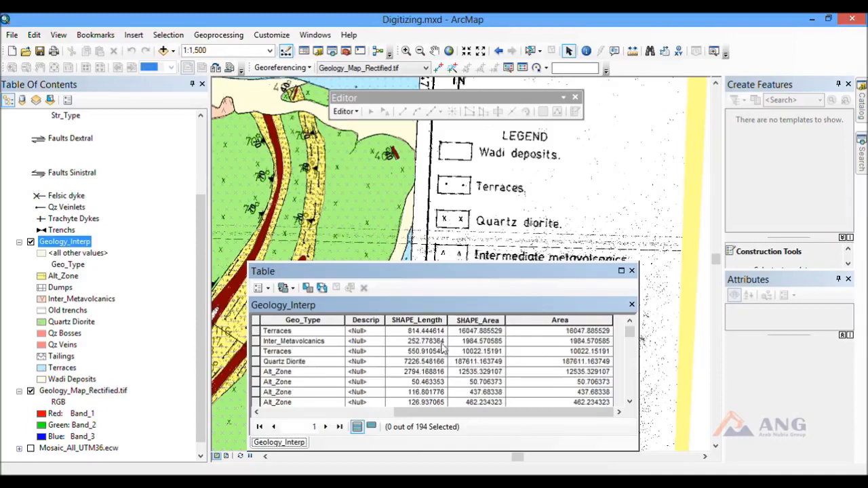
pyautogui.click(437, 335)
pyautogui.scroll(1, 448, 365)
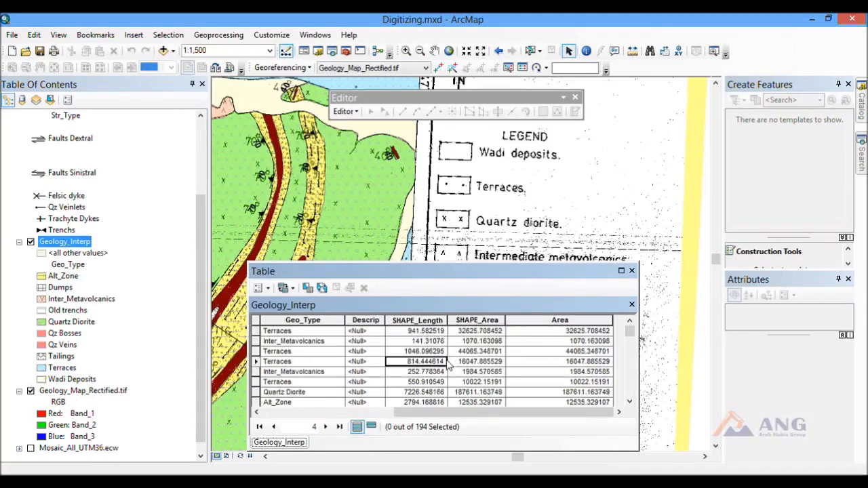
pyautogui.scroll(-5, 447, 365)
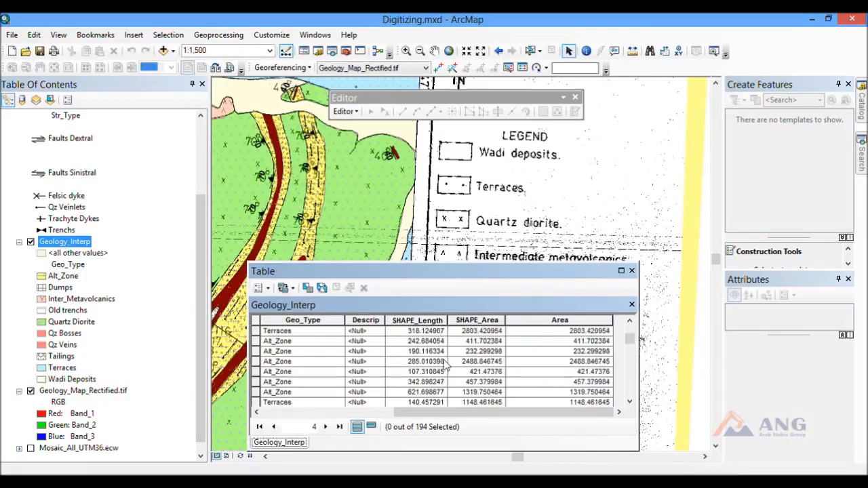
# Step: Close the Geology_Interp table and examine the SHAPE_Length, Str_Code and Descripti columns in the Structures attribute table
pyautogui.click(68, 173)
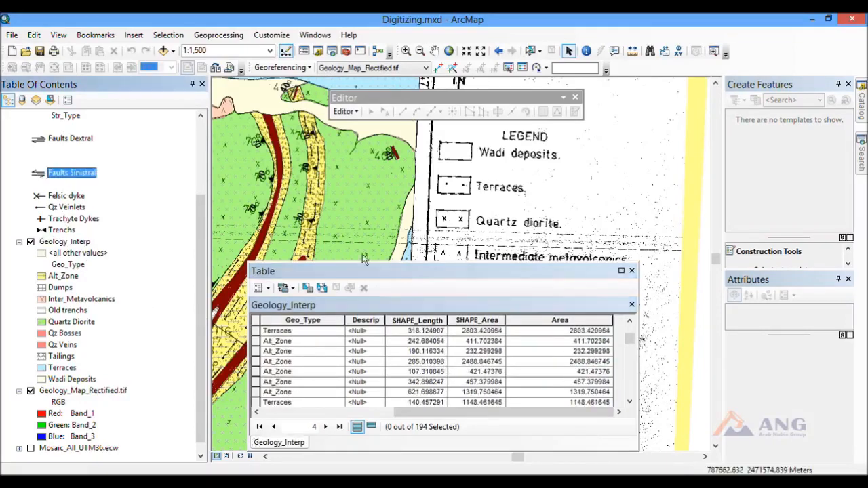
pyautogui.click(632, 271)
pyautogui.scroll(3, 160, 266)
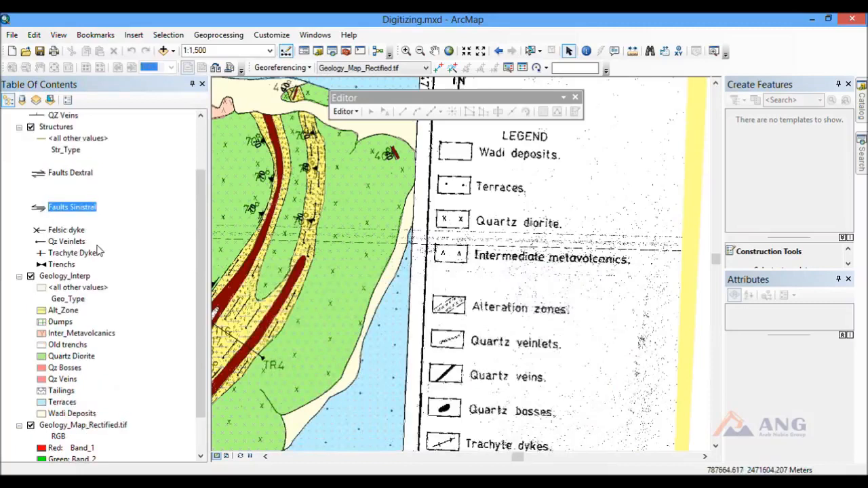
pyautogui.rightClick(64, 162)
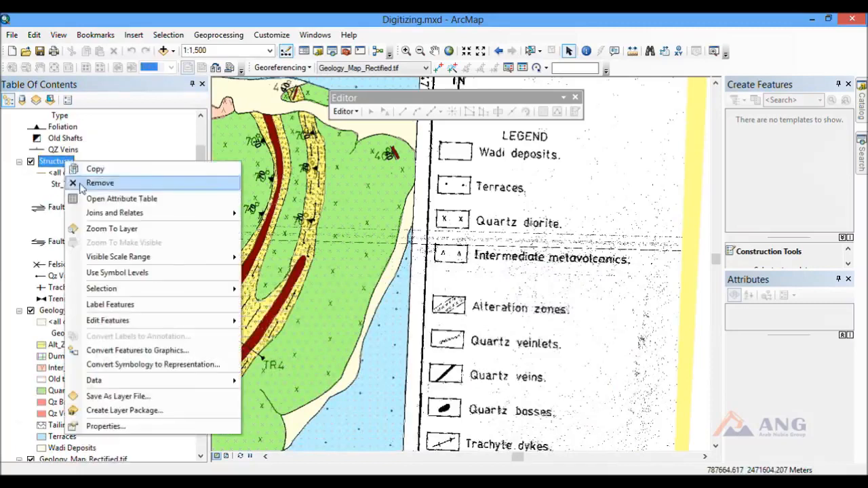
pyautogui.click(102, 199)
pyautogui.click(576, 321)
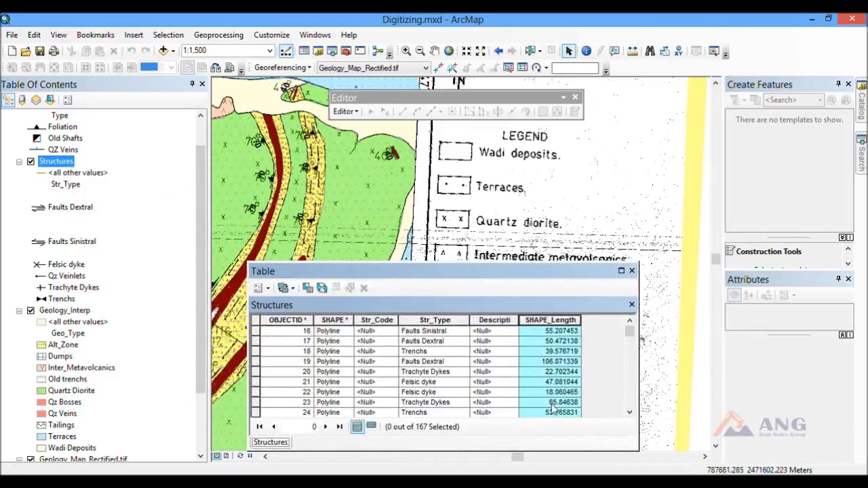
pyautogui.click(378, 320)
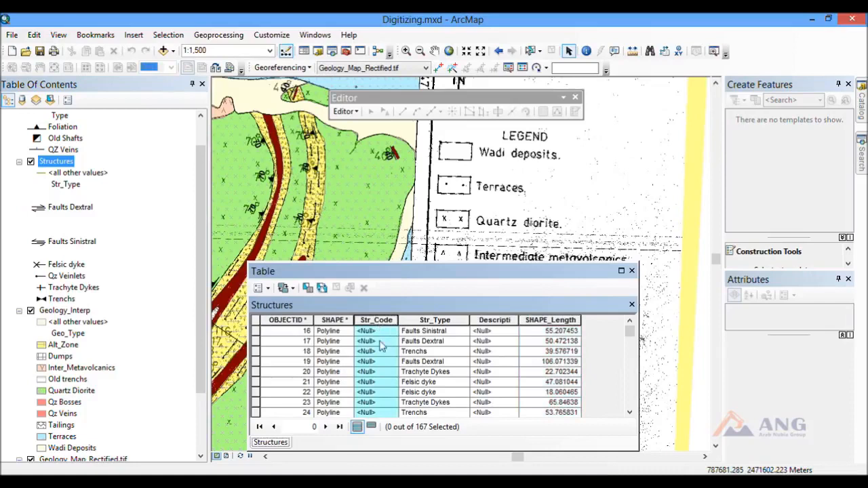
pyautogui.click(484, 321)
pyautogui.click(561, 353)
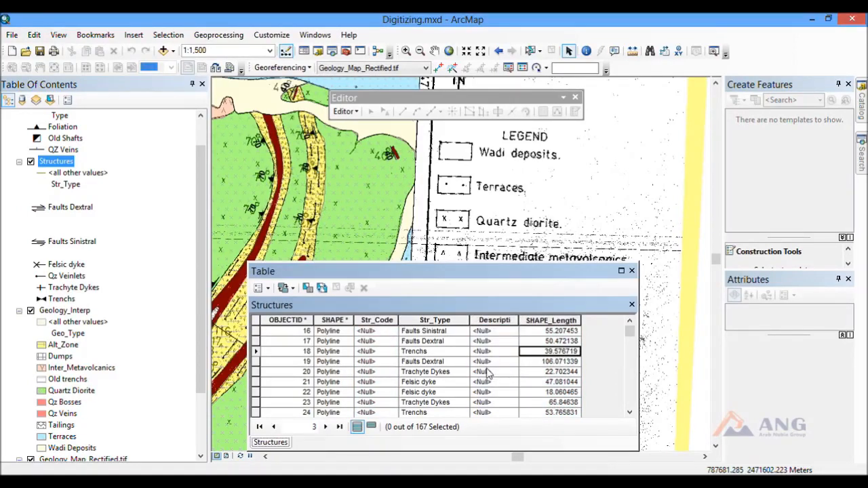
pyautogui.click(632, 272)
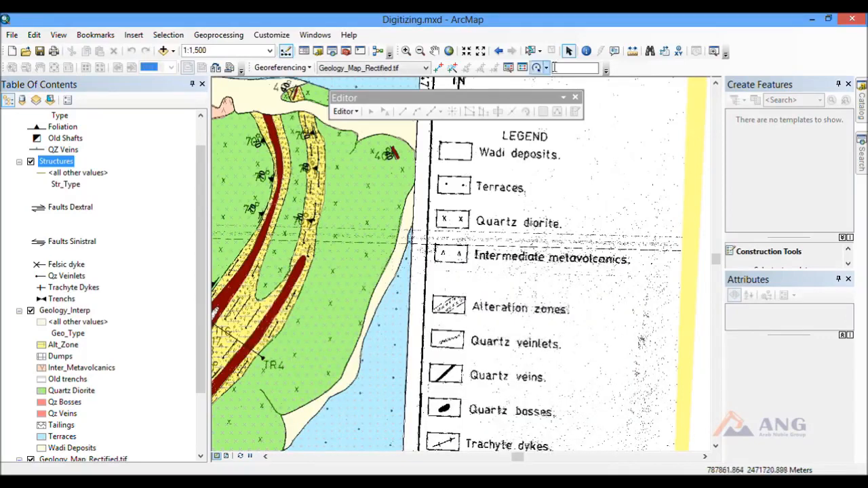
# Step: Activate the Identify tool and hide the Geology_Map_Rectified.tif scan beneath the digitized layers
pyautogui.click(434, 51)
pyautogui.moveTo(489, 275); pyautogui.dragTo(664, 237)
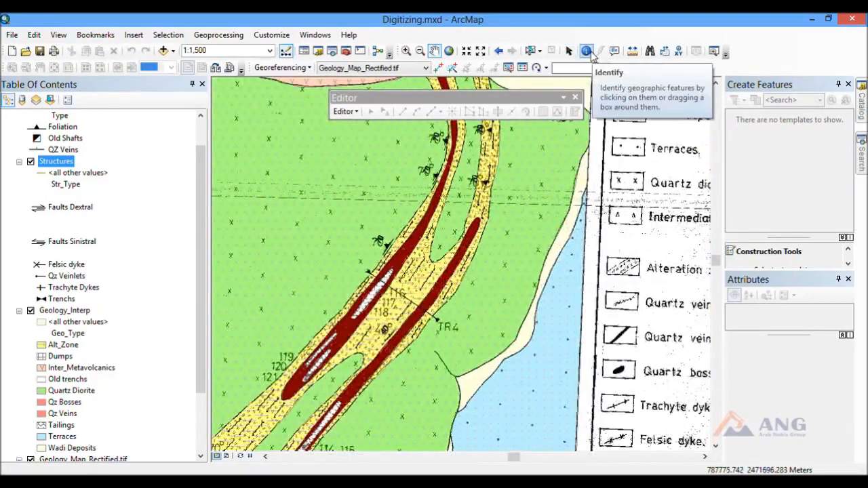
pyautogui.click(587, 51)
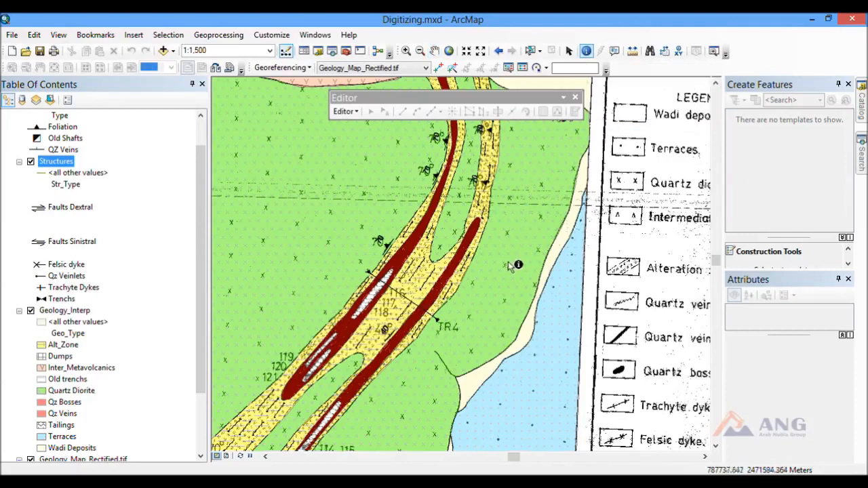
pyautogui.scroll(-1, 384, 233)
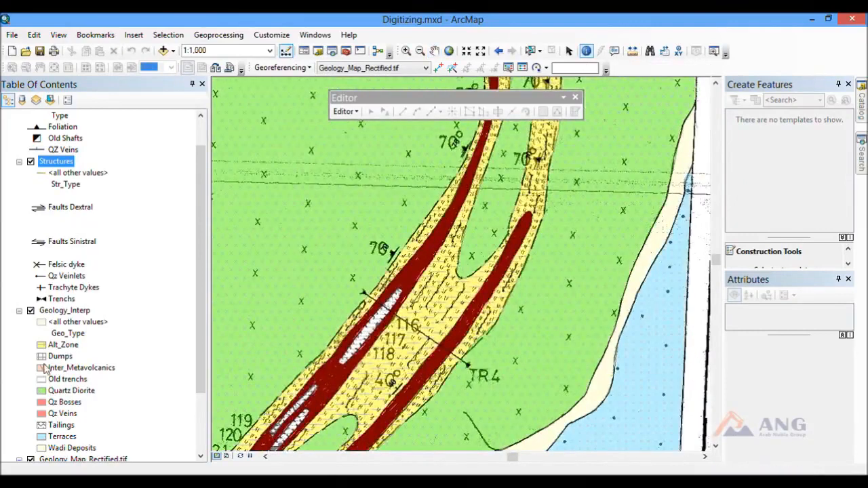
pyautogui.click(68, 311)
pyautogui.scroll(-3, 80, 325)
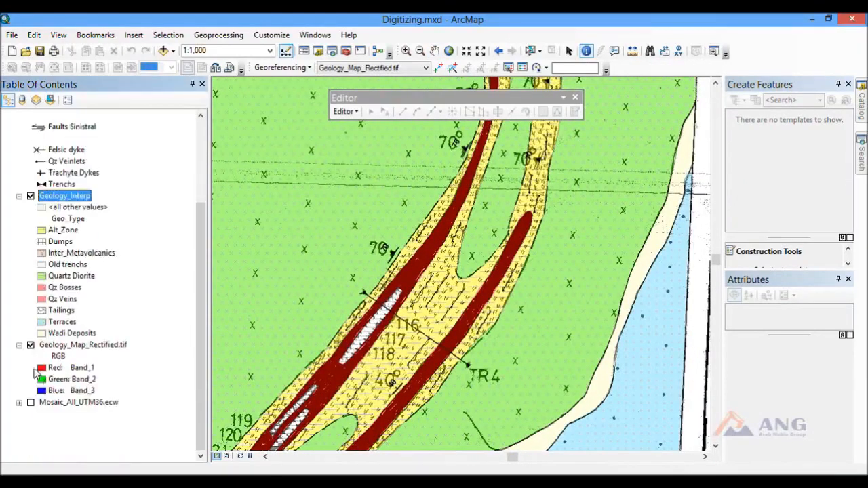
pyautogui.click(31, 346)
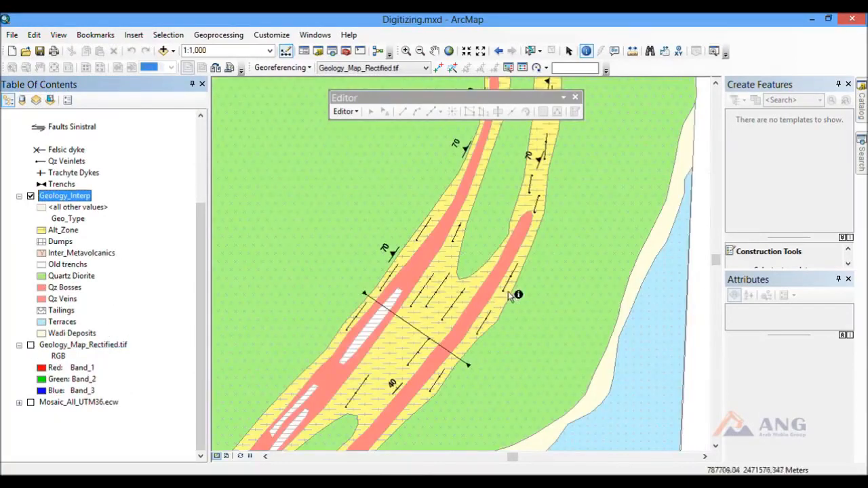
# Step: Identify the attributes of a foliation point and of quartz diorite, quartz vein and old trench polygons around the veined alteration zone
pyautogui.click(393, 255)
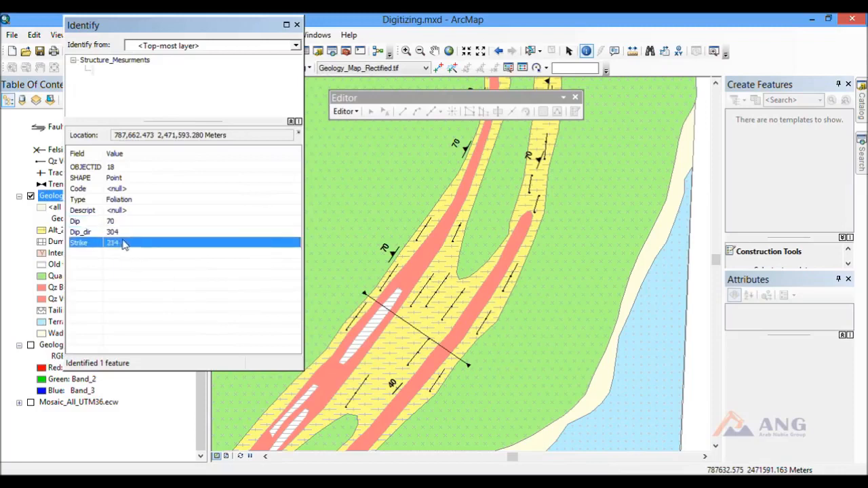
pyautogui.click(343, 242)
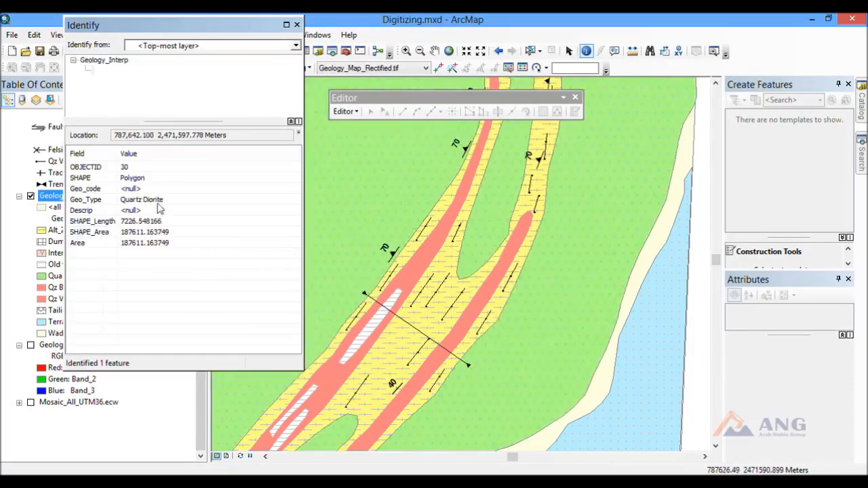
pyautogui.click(497, 273)
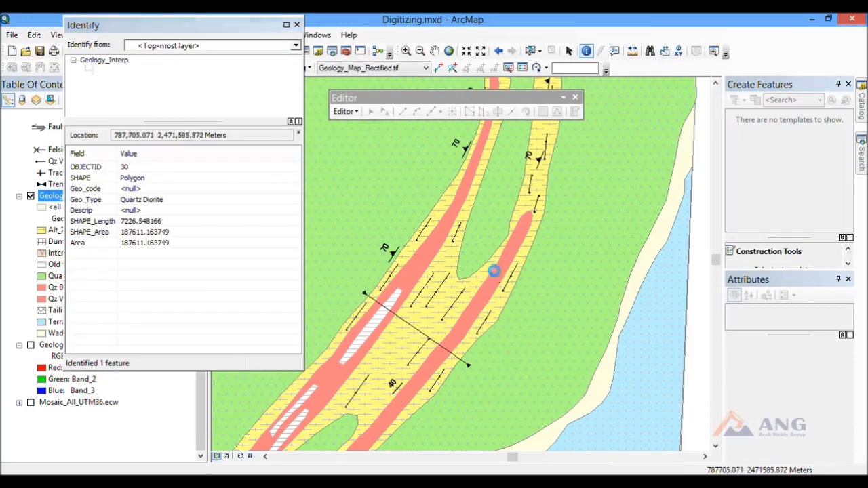
pyautogui.click(418, 264)
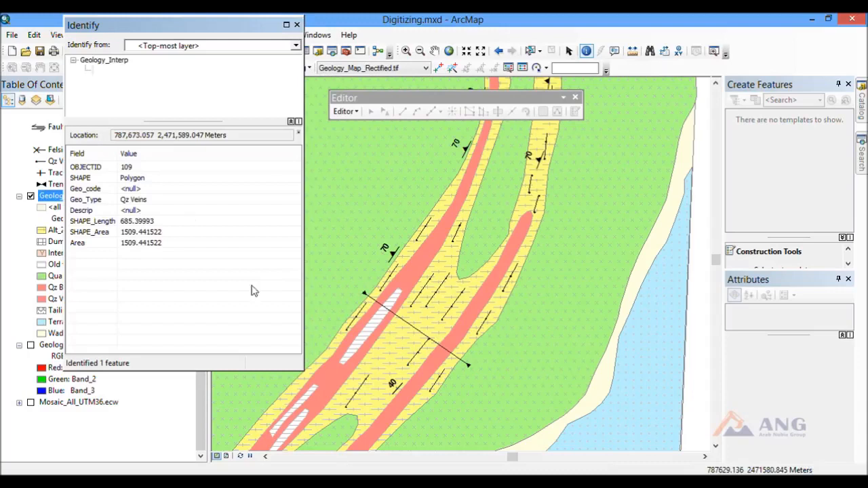
pyautogui.click(370, 327)
pyautogui.scroll(-3, 536, 265)
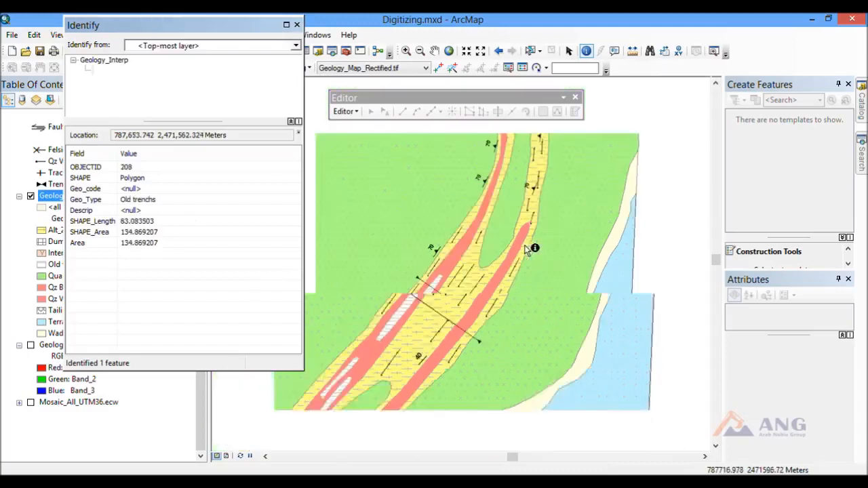
pyautogui.scroll(-2, 544, 299)
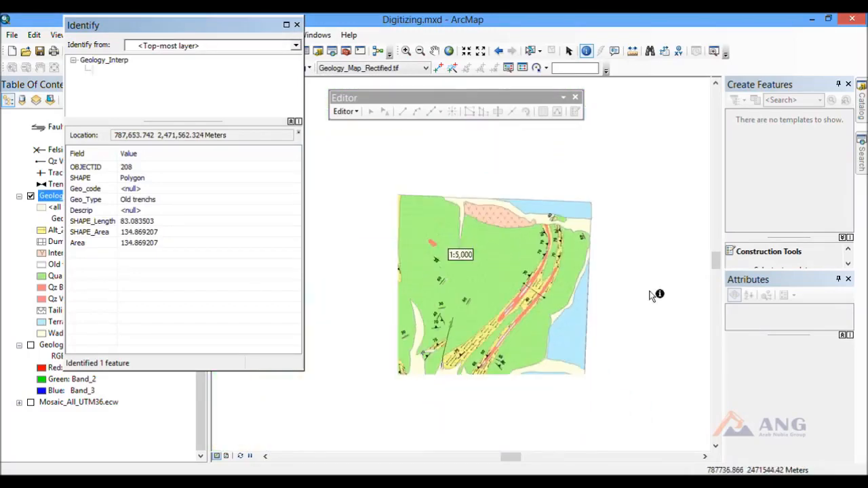
pyautogui.scroll(3, 621, 162)
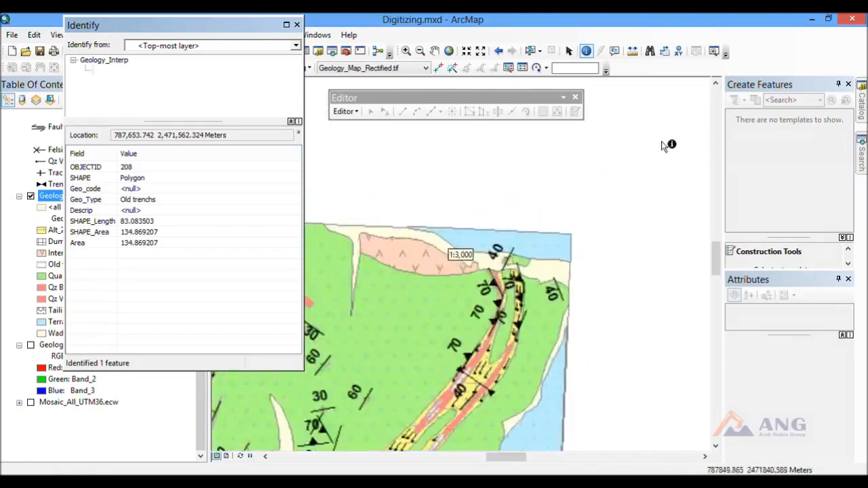
pyautogui.scroll(-6, 668, 141)
pyautogui.scroll(1, 621, 182)
pyautogui.scroll(3, 557, 253)
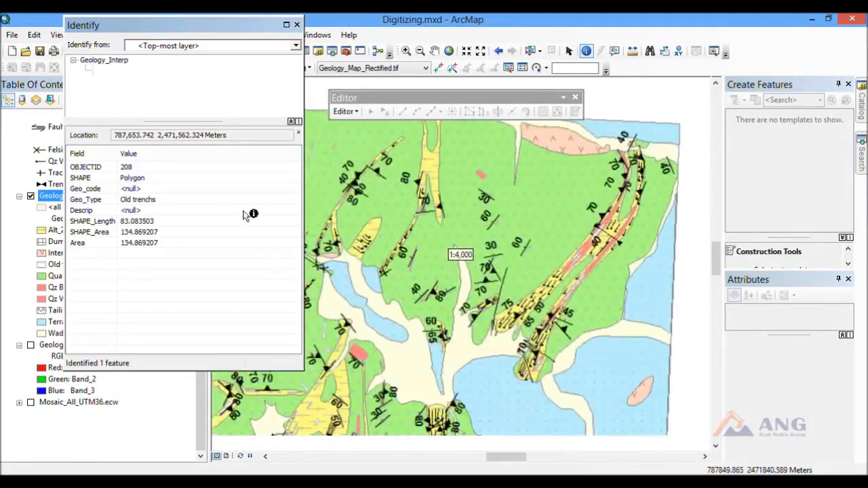
pyautogui.click(297, 25)
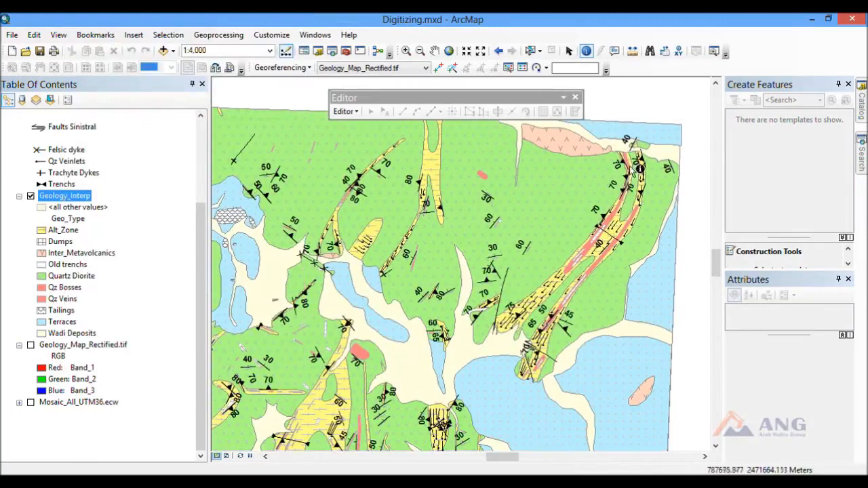
# Step: Auto-hide the Create Features and Attributes windows and dock the floating Editor toolbar beside the Georeferencing toolbar
pyautogui.scroll(-1, 513, 258)
pyautogui.scroll(1, 380, 390)
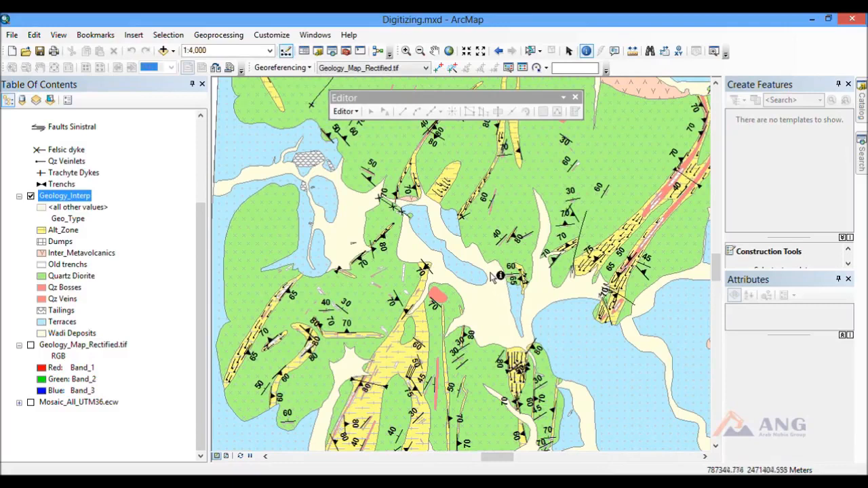
pyautogui.click(839, 85)
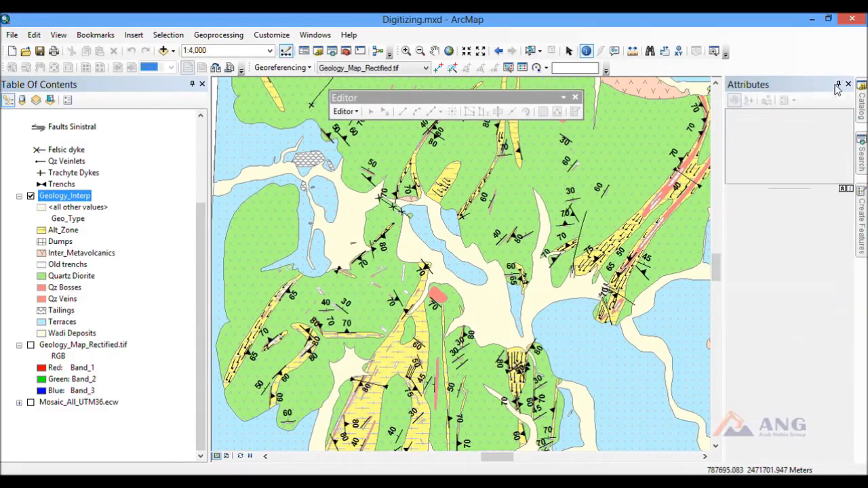
pyautogui.click(838, 84)
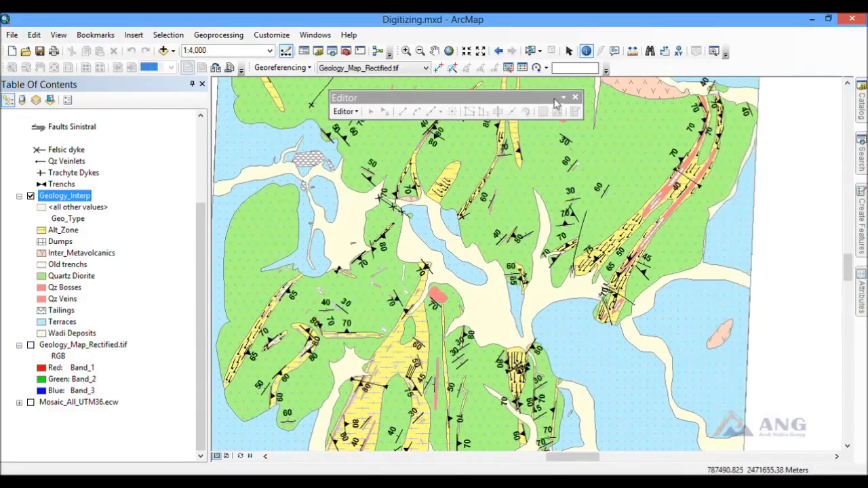
pyautogui.moveTo(543, 97); pyautogui.dragTo(693, 71)
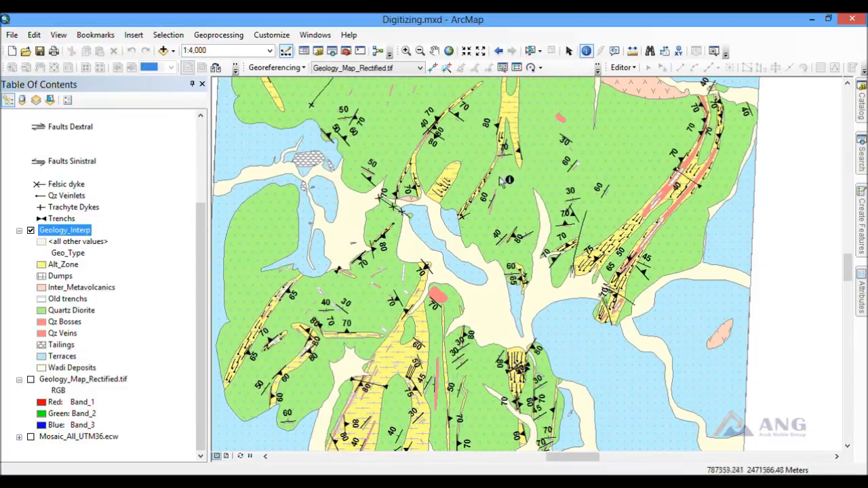
# Step: Switch the finished geological map to Layout View and select its data frame on the page
pyautogui.scroll(1, 747, 242)
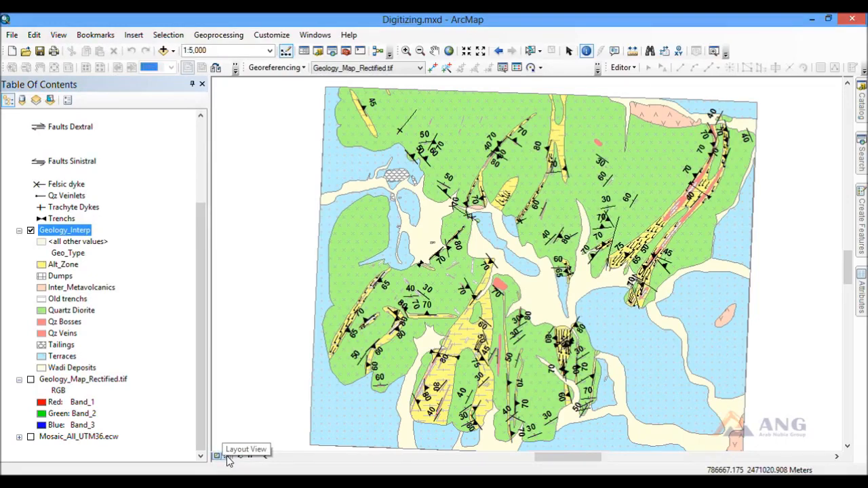
pyautogui.click(227, 456)
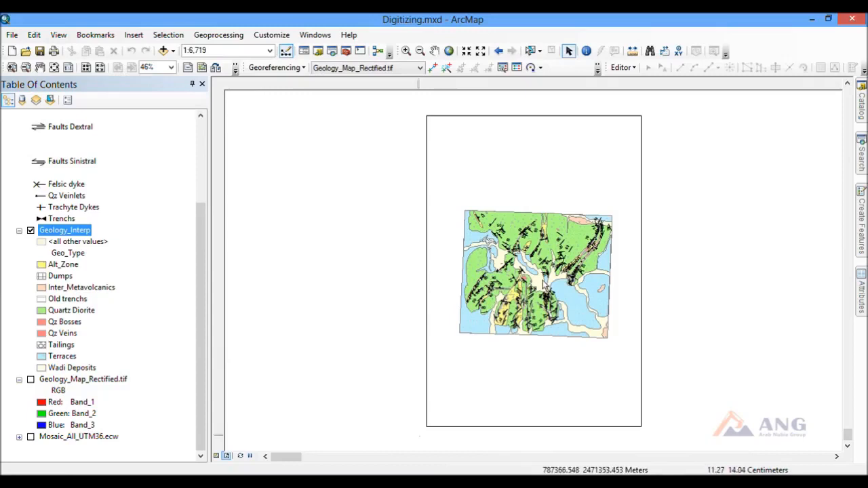
pyautogui.click(540, 277)
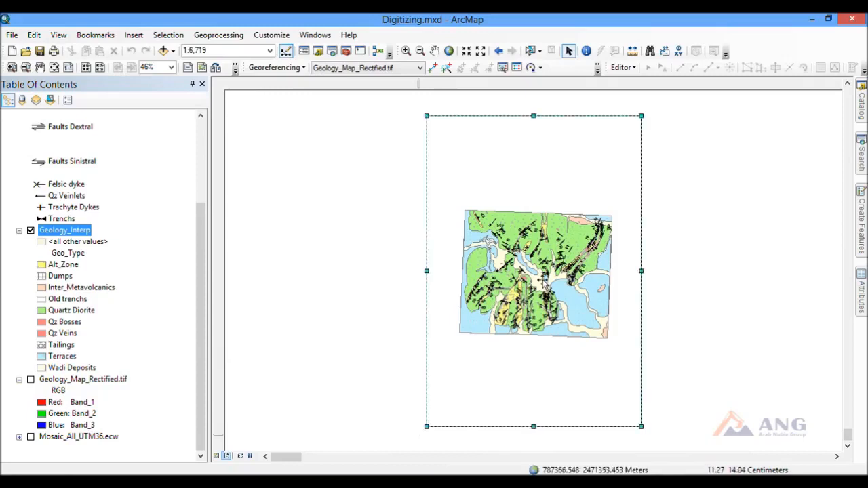
# Step: Open the page and print setup and set the paper size to A0 for the Adobe PDF printer
pyautogui.click(11, 37)
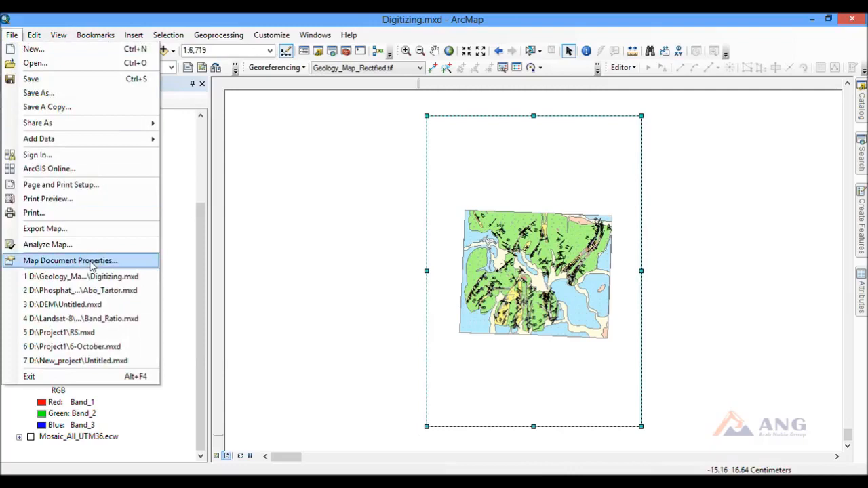
pyautogui.click(61, 188)
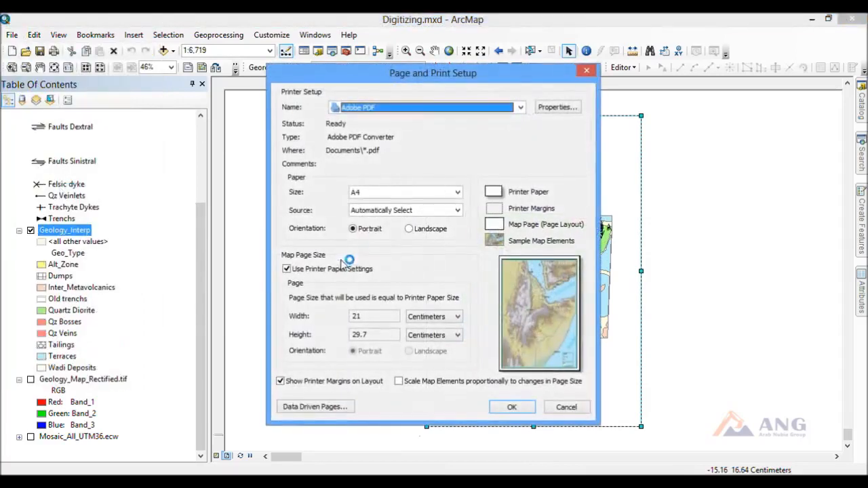
pyautogui.moveTo(407, 75); pyautogui.dragTo(308, 82)
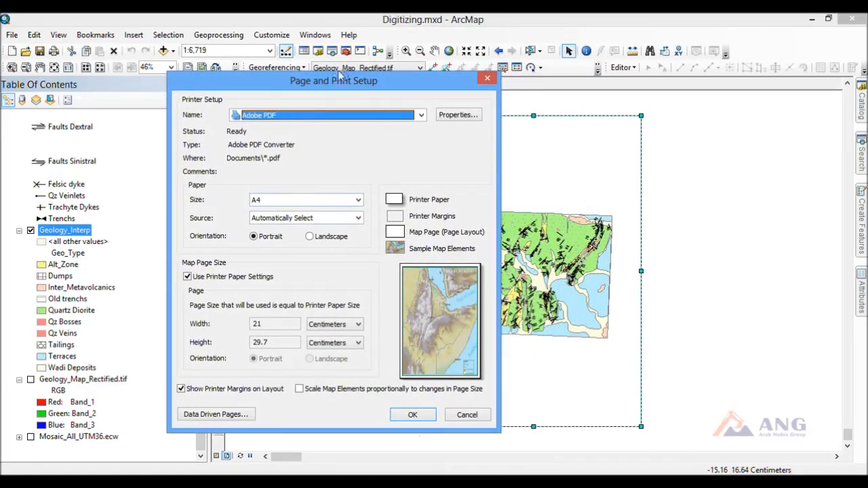
pyautogui.moveTo(341, 77); pyautogui.dragTo(280, 66)
pyautogui.click(238, 190)
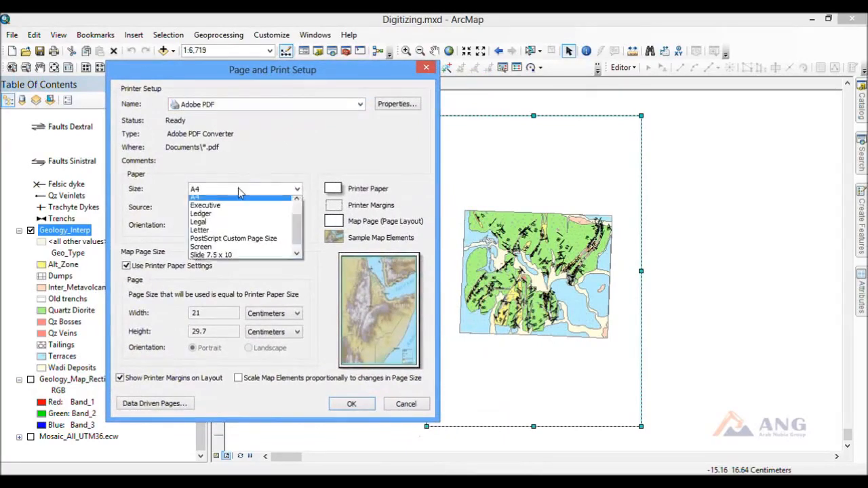
pyautogui.scroll(1, 238, 218)
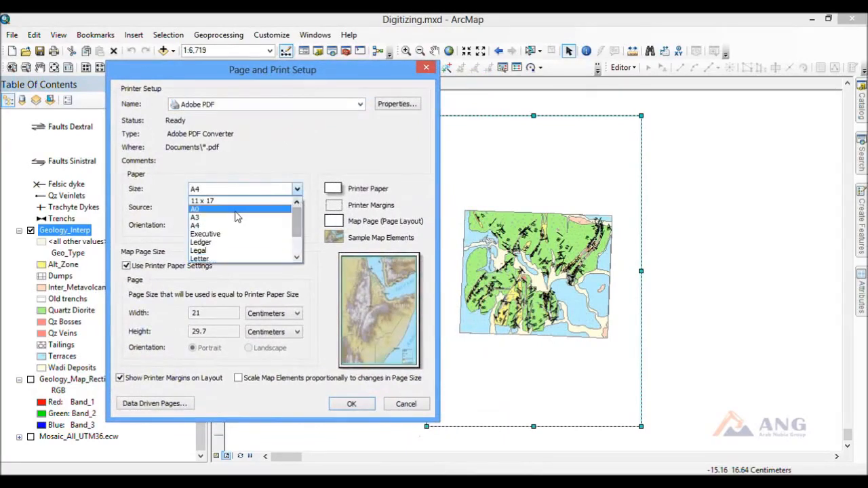
pyautogui.scroll(-2, 234, 229)
pyautogui.scroll(2, 234, 229)
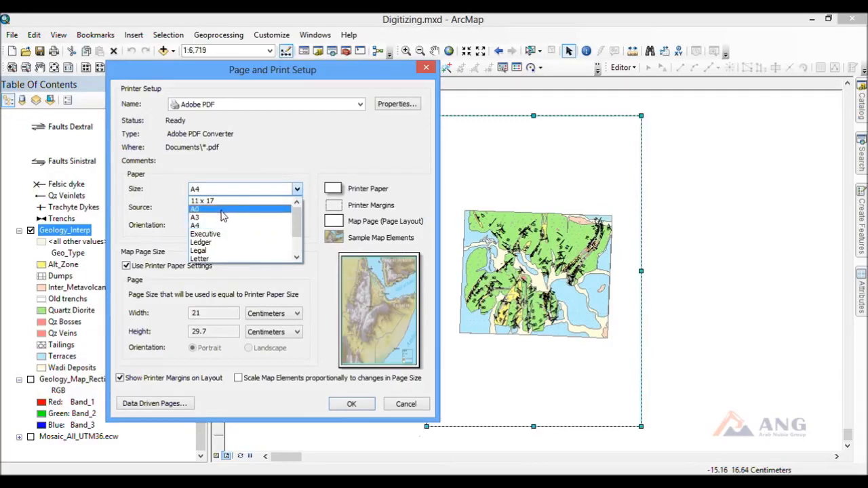
pyautogui.click(218, 209)
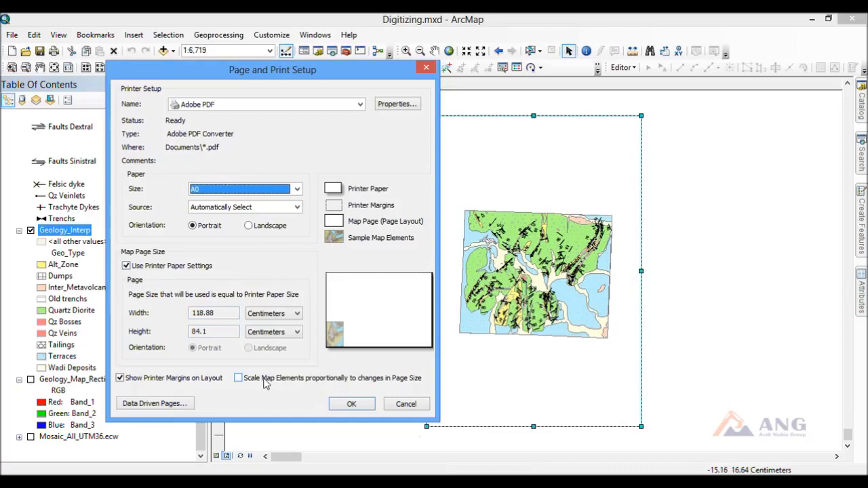
# Step: Scale the map elements proportionally to the page size change, choose landscape orientation and apply the page setup
pyautogui.click(239, 378)
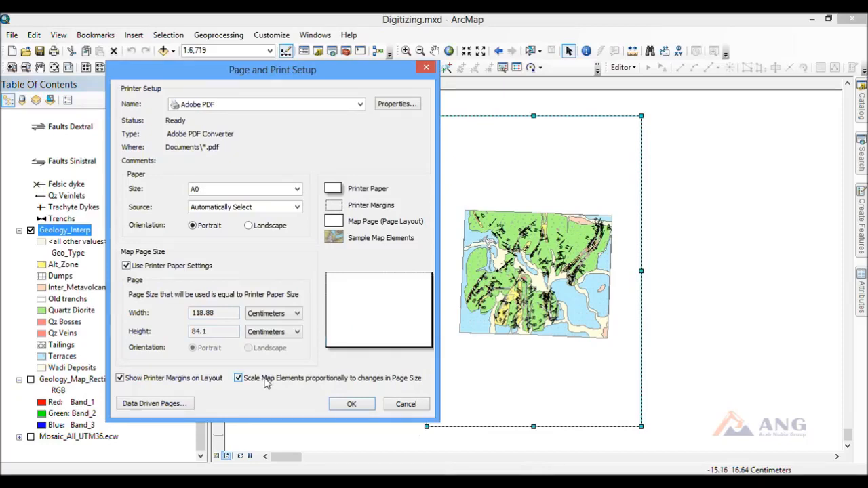
pyautogui.click(277, 230)
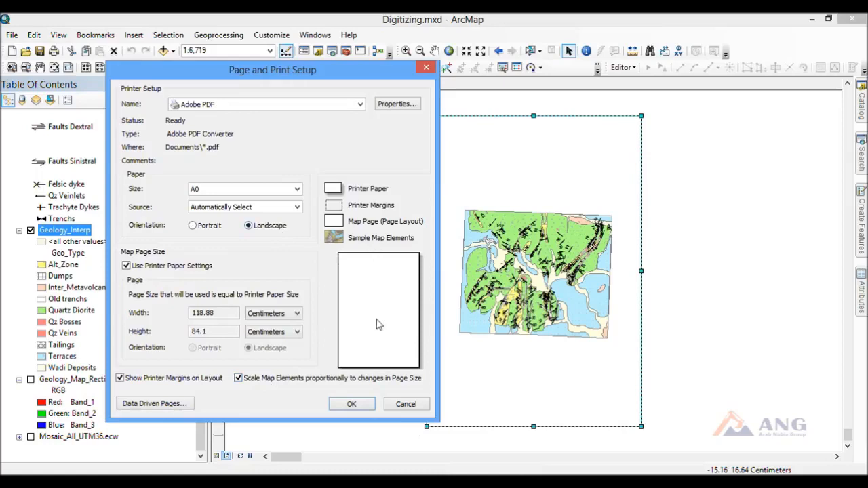
pyautogui.click(350, 405)
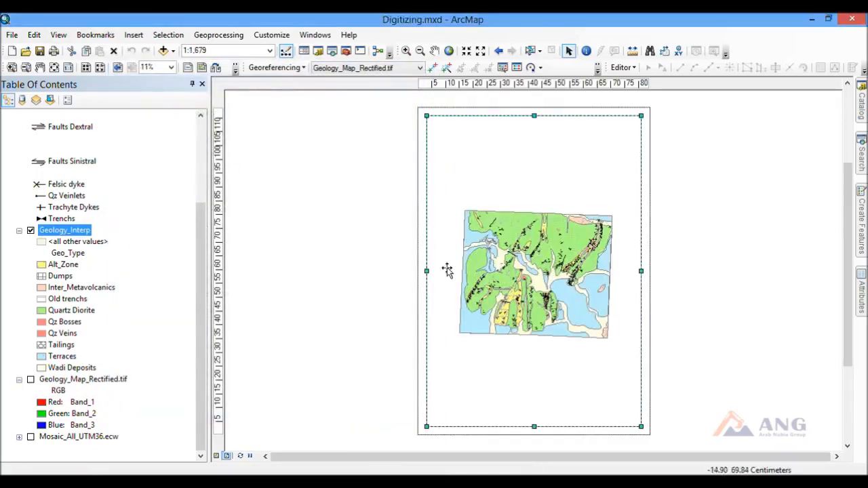
# Step: Set the data frame's map scale to 1:1,000 and pan the map up to the frame's upper edge
pyautogui.click(241, 52)
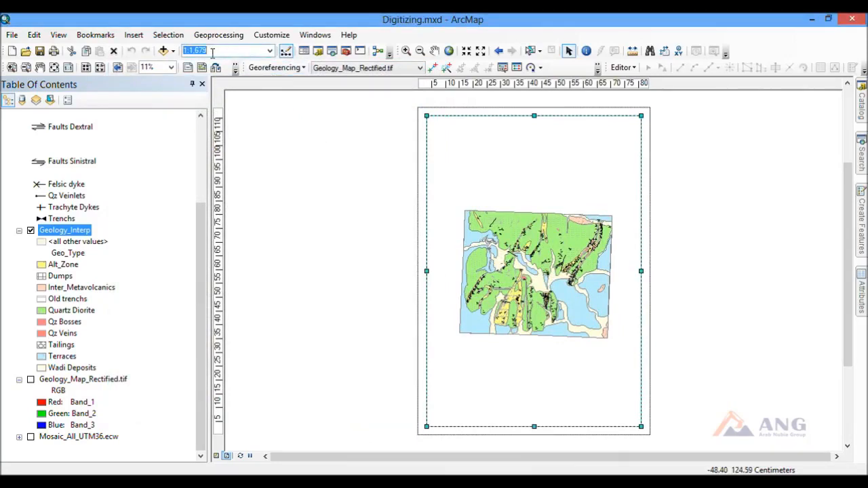
pyautogui.write('1,')
pyautogui.write('000')
pyautogui.press('Return')
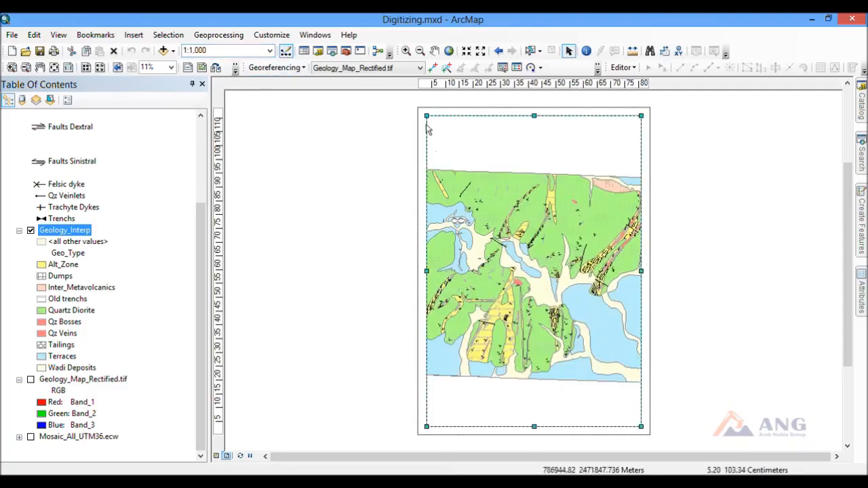
pyautogui.click(435, 51)
pyautogui.moveTo(502, 311); pyautogui.dragTo(507, 273)
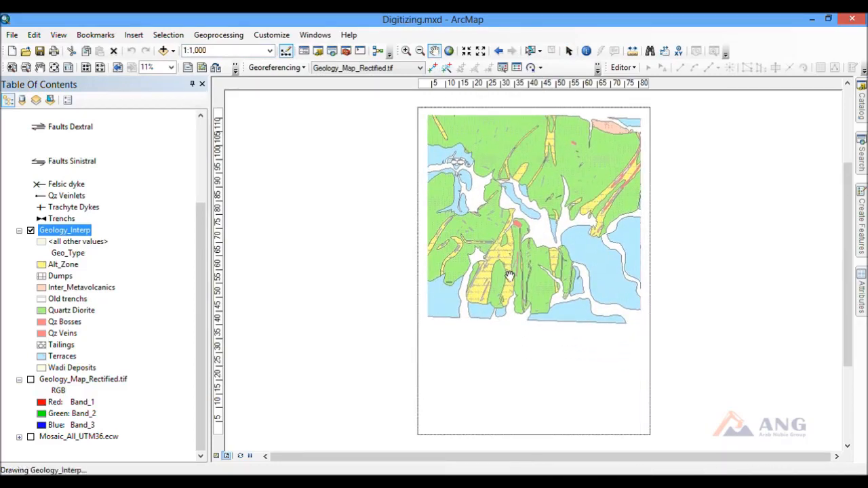
pyautogui.moveTo(509, 275); pyautogui.dragTo(510, 280)
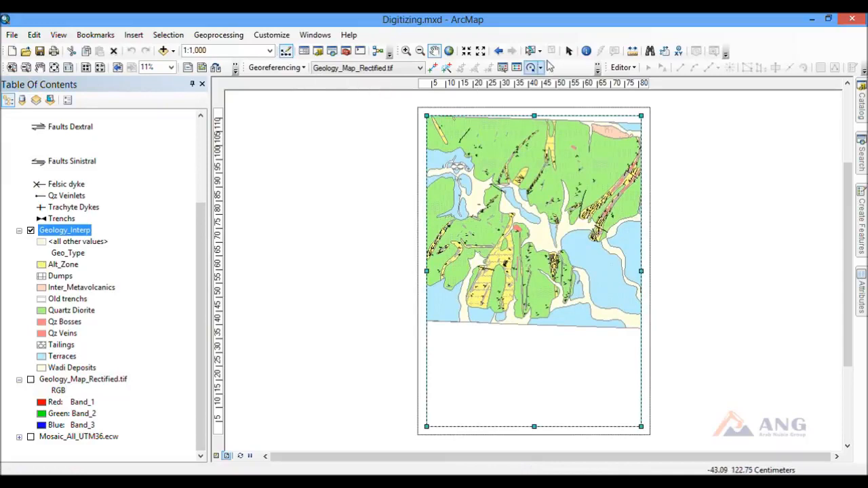
# Step: Raise the data frame's lower edge to about the map's height, recenter the map within it and deselect the frame
pyautogui.click(569, 52)
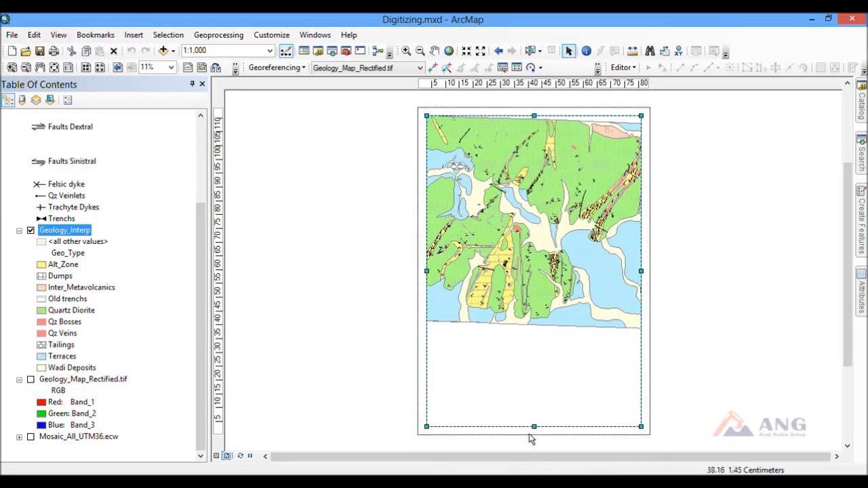
pyautogui.moveTo(534, 426); pyautogui.dragTo(534, 326)
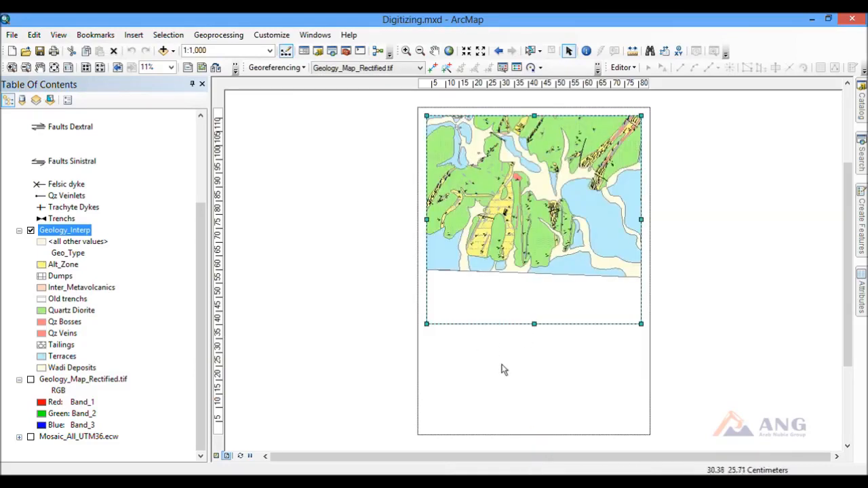
pyautogui.click(434, 51)
pyautogui.moveTo(539, 211); pyautogui.dragTo(538, 220)
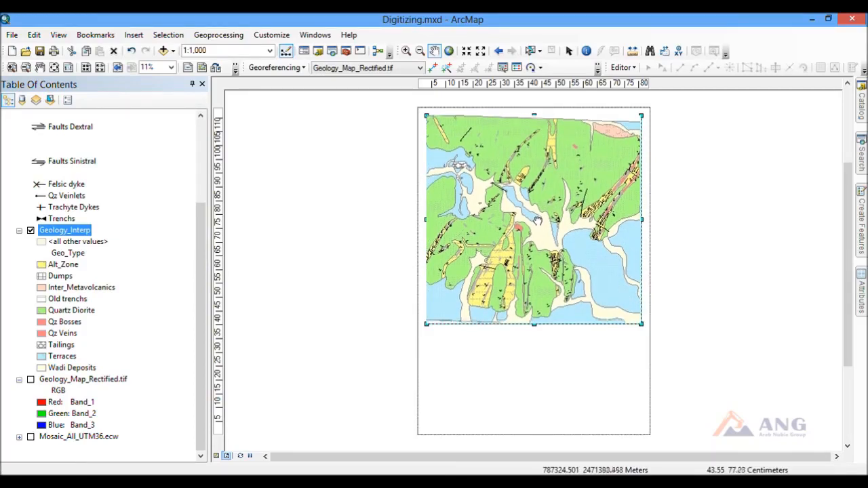
pyautogui.click(568, 51)
pyautogui.click(466, 374)
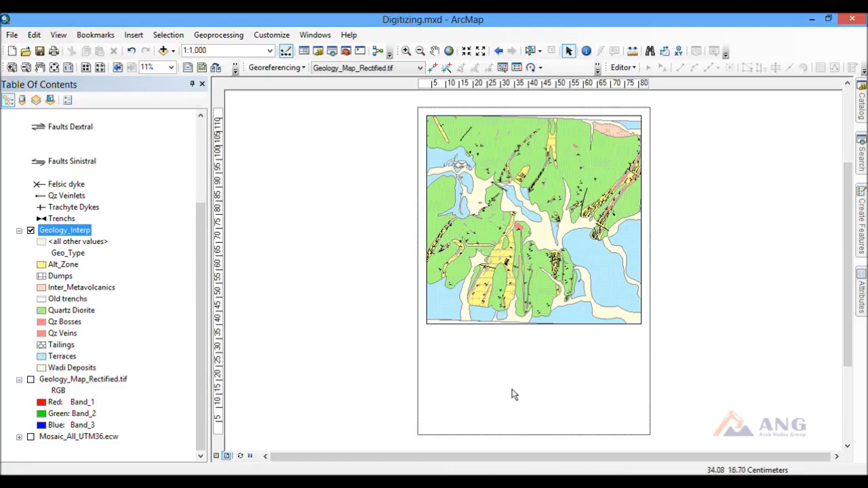
# Step: Insert a legend of Structure_Mesurments, Structures and Geology_Interp with default settings and move it into the blank area below the map
pyautogui.click(134, 37)
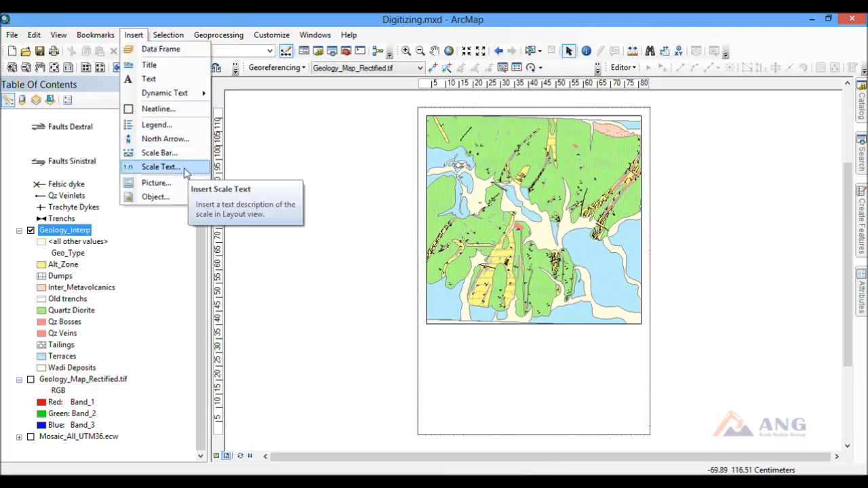
pyautogui.click(168, 125)
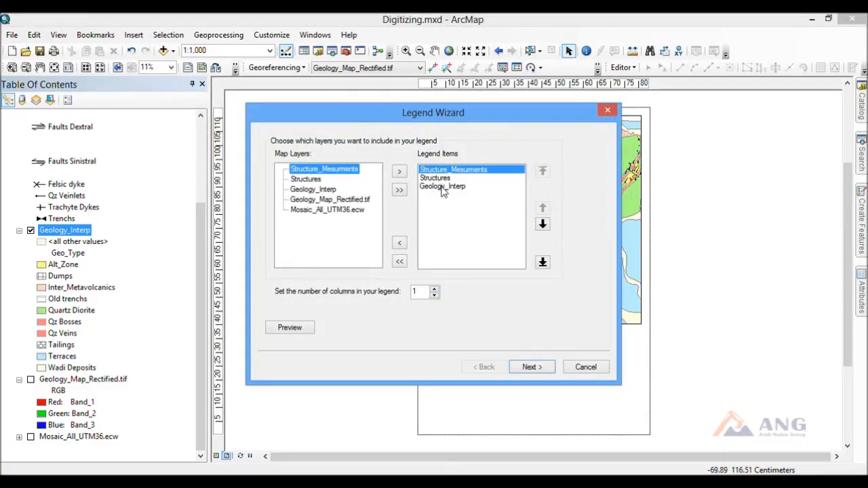
pyautogui.click(538, 370)
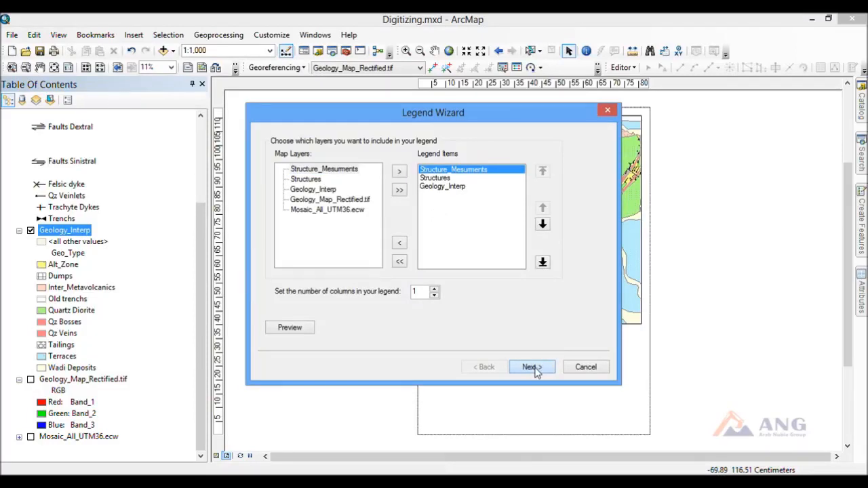
pyautogui.click(533, 369)
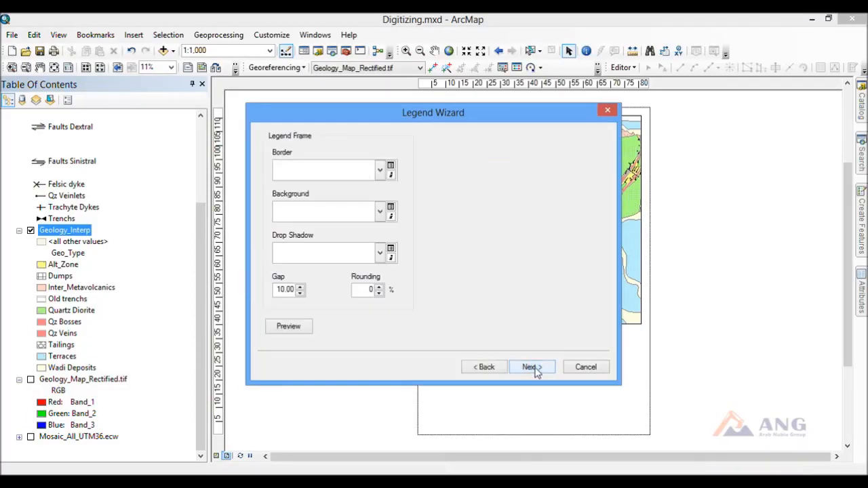
pyautogui.click(533, 368)
pyautogui.click(533, 368)
pyautogui.click(534, 368)
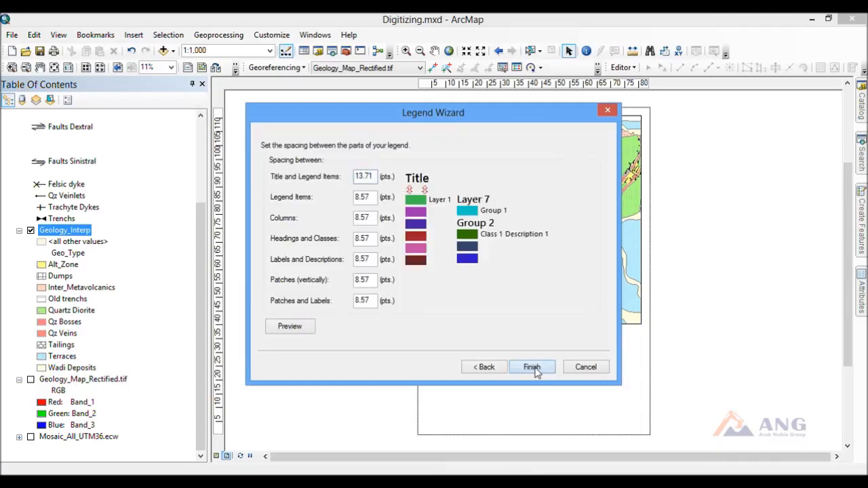
pyautogui.moveTo(475, 289); pyautogui.dragTo(453, 400)
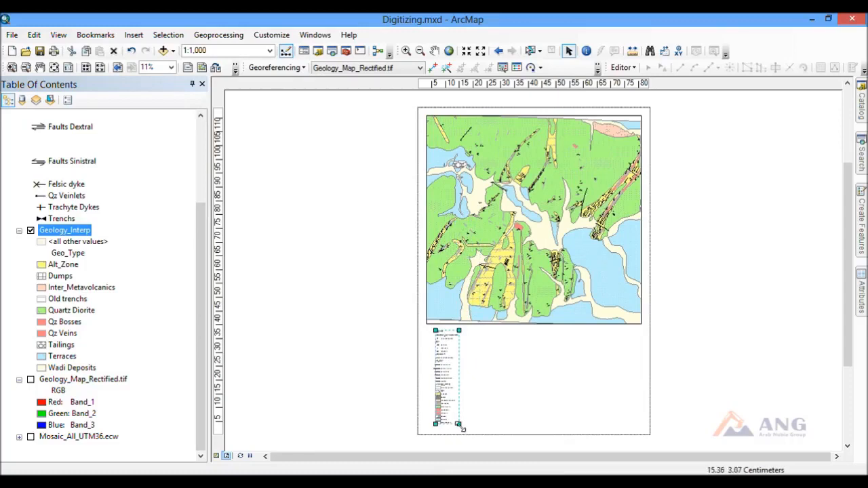
pyautogui.moveTo(460, 425)
pyautogui.mouseDown()
pyautogui.moveTo(491, 430)
pyautogui.moveTo(477, 424)
pyautogui.mouseUp()
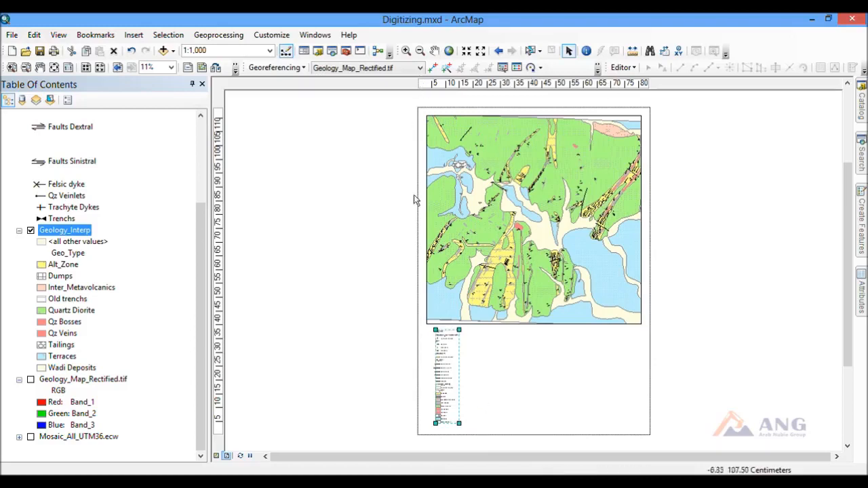
# Step: Open the legend's properties and go through the Structure_Mesurments, Structures and Geology_Interp legend items
pyautogui.doubleClick(453, 344)
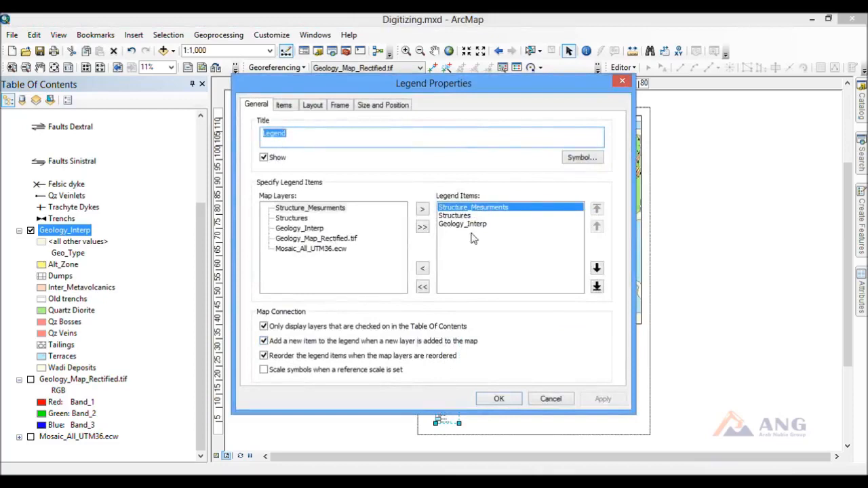
pyautogui.click(464, 216)
pyautogui.click(466, 224)
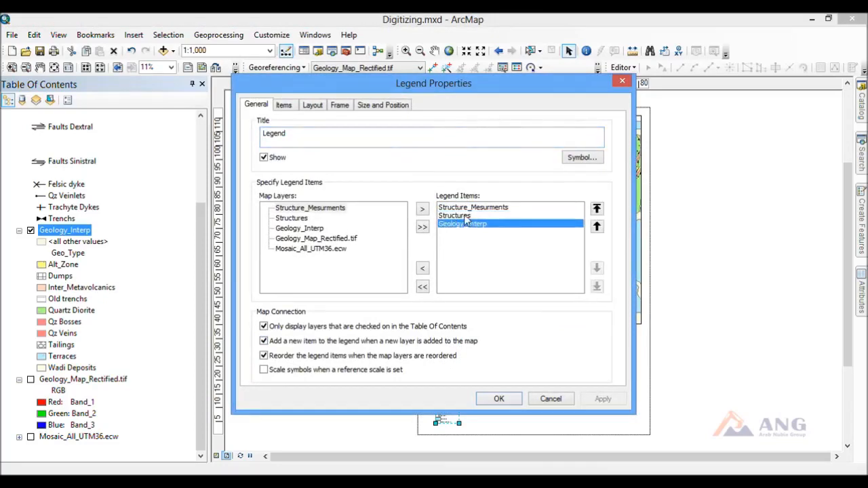
pyautogui.click(465, 209)
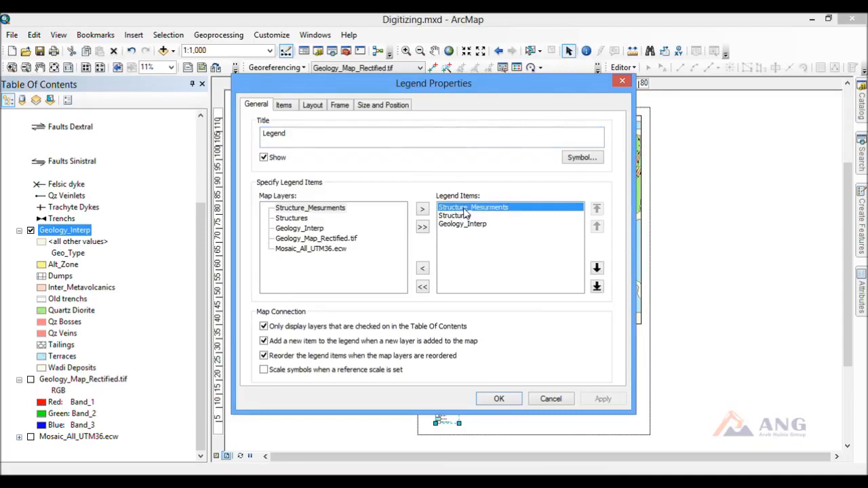
pyautogui.click(466, 217)
pyautogui.click(470, 226)
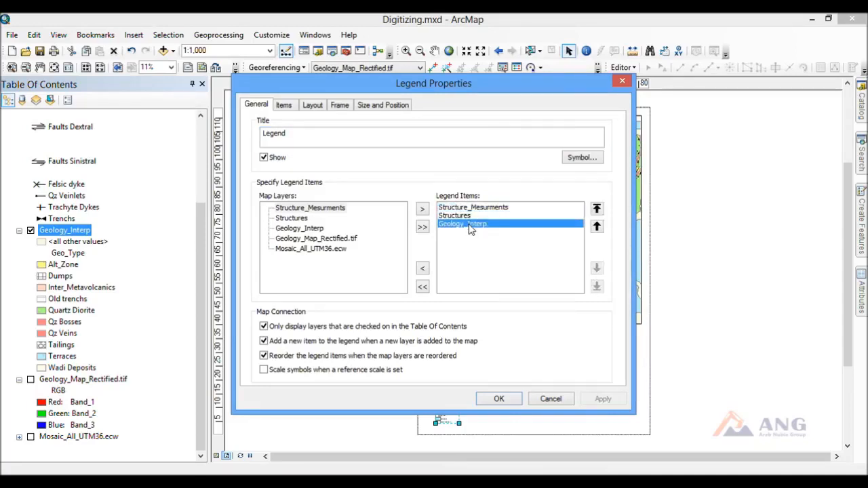
# Step: Place the Structures and Geology_Interp legend items each in a new column, with a column count of 2 for Geology_Interp
pyautogui.click(285, 107)
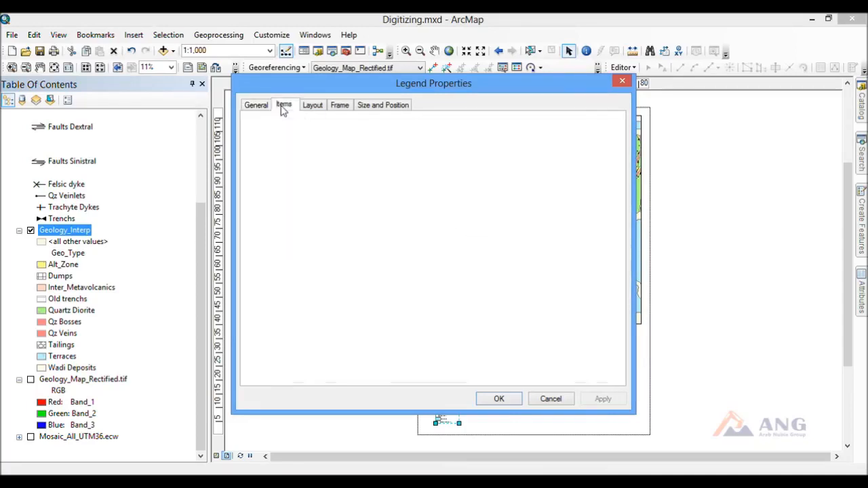
pyautogui.click(286, 161)
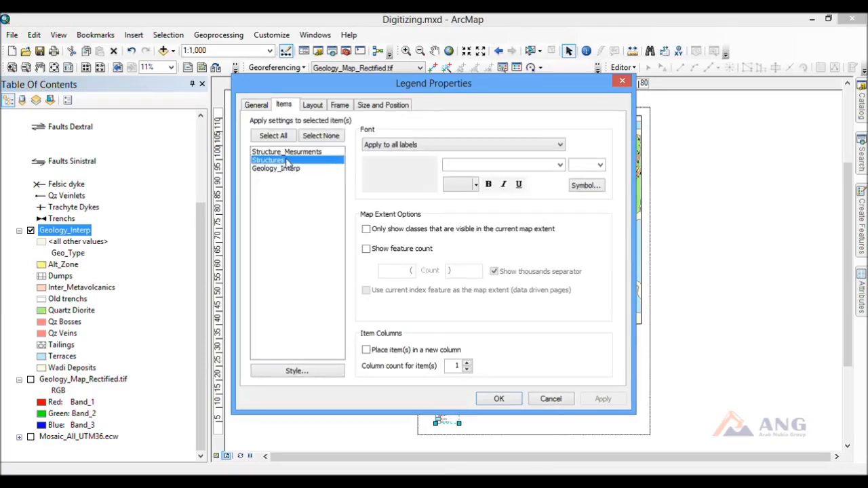
pyautogui.click(284, 169)
pyautogui.click(285, 153)
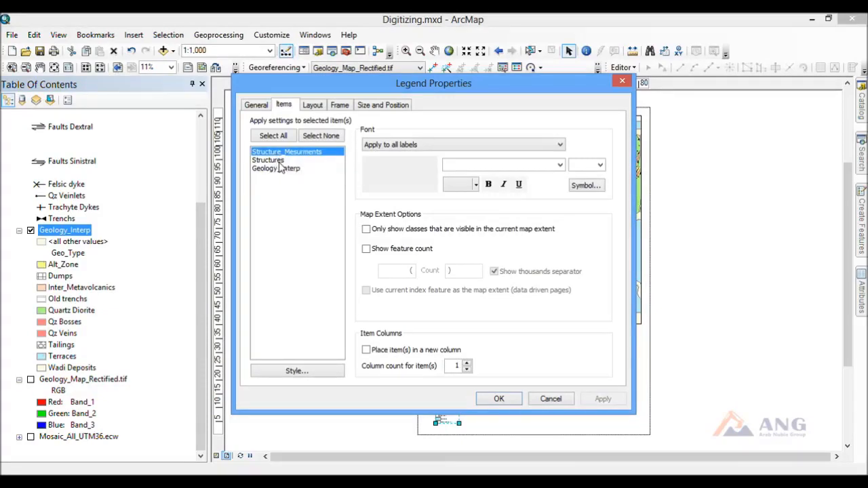
pyautogui.click(280, 161)
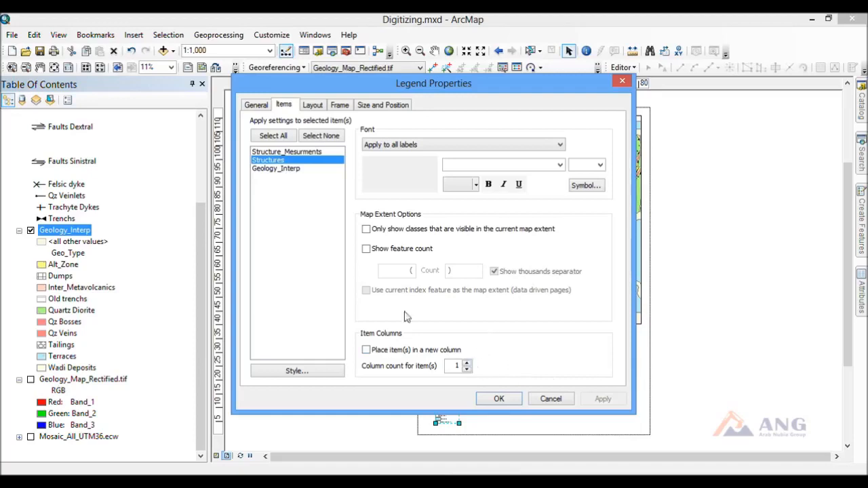
pyautogui.click(384, 351)
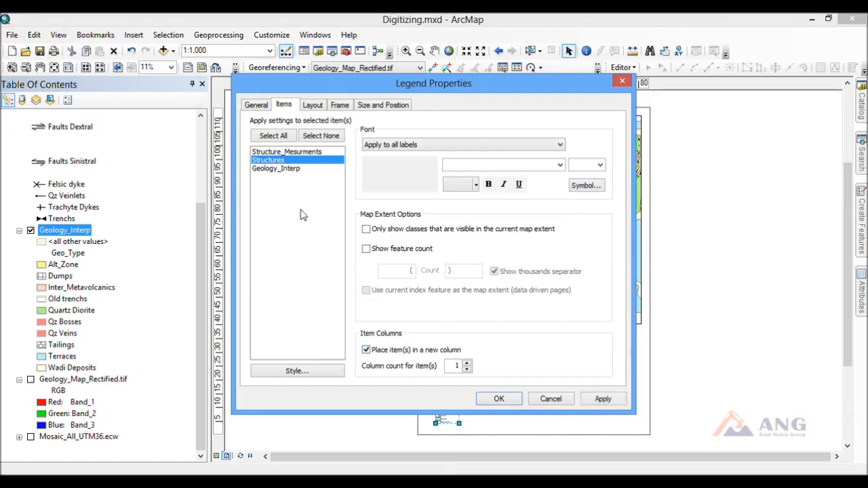
pyautogui.click(297, 170)
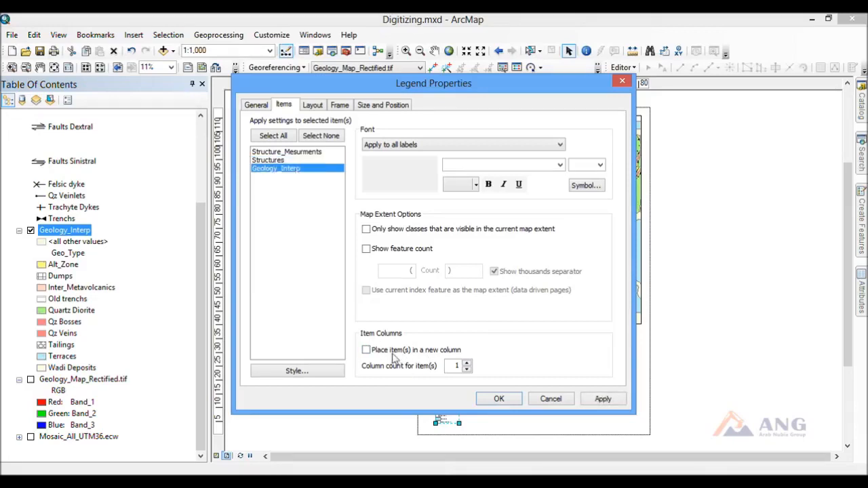
pyautogui.click(466, 364)
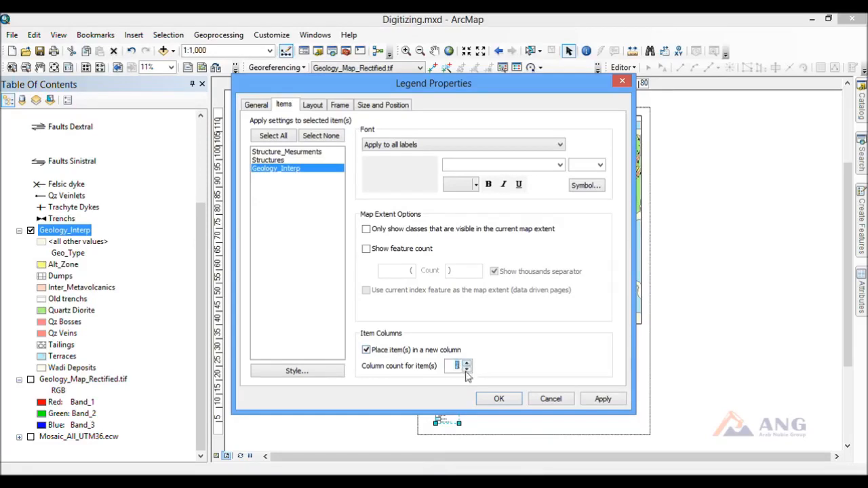
pyautogui.click(512, 402)
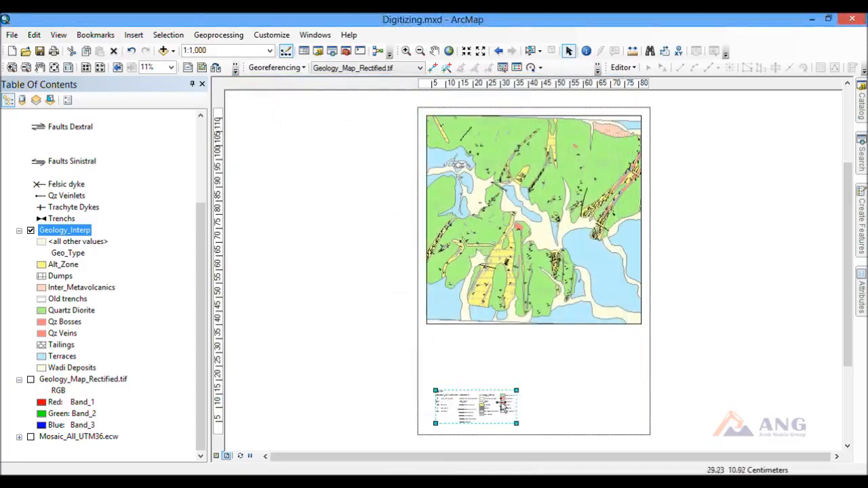
# Step: Enlarge the legend, move it directly below the map near the page's left margin and deselect it
pyautogui.moveTo(516, 391); pyautogui.dragTo(512, 349)
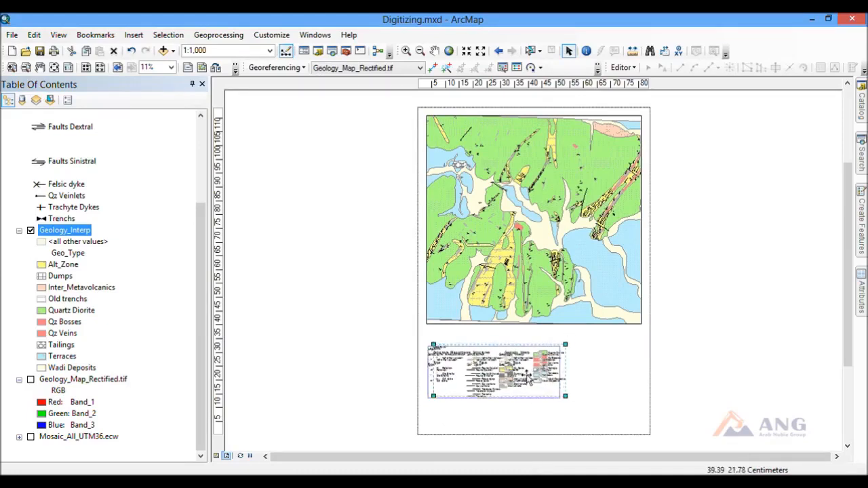
pyautogui.click(358, 359)
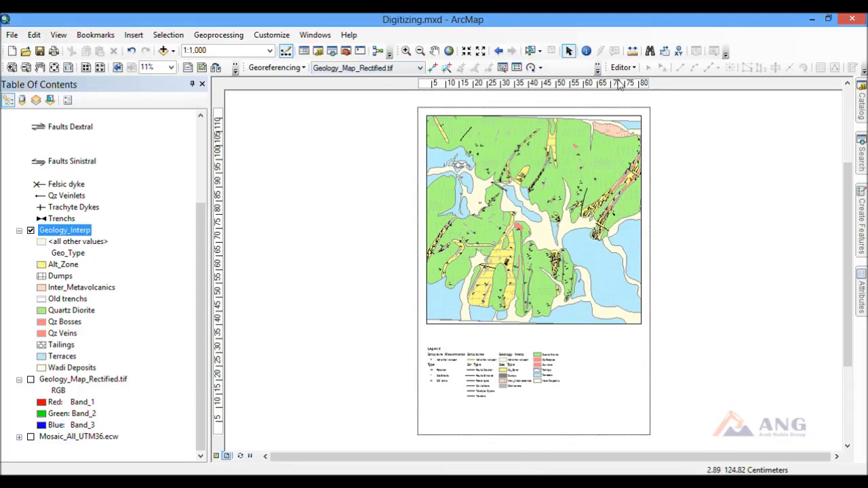
# Step: Float the Layout toolbar, view the page at 100% and examine the legend's headings, symbols and labels across its columns
pyautogui.moveTo(4, 65); pyautogui.dragTo(279, 100)
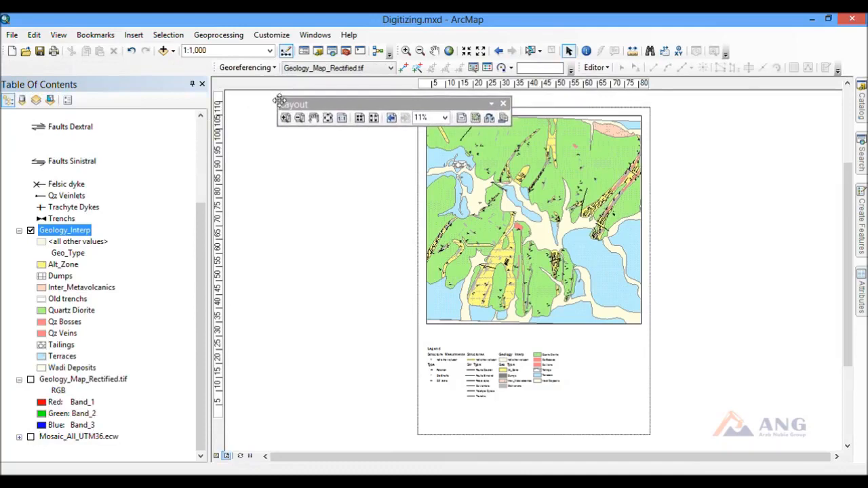
pyautogui.click(342, 118)
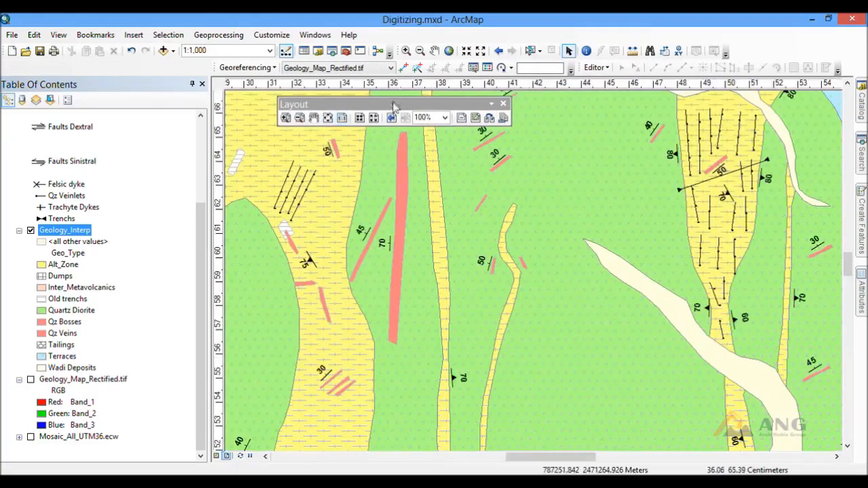
pyautogui.click(314, 119)
pyautogui.moveTo(603, 336); pyautogui.dragTo(663, 190)
pyautogui.moveTo(584, 405); pyautogui.dragTo(590, 230)
pyautogui.moveTo(587, 364); pyautogui.dragTo(638, 237)
pyautogui.moveTo(577, 392); pyautogui.dragTo(634, 269)
pyautogui.moveTo(580, 413); pyautogui.dragTo(644, 300)
pyautogui.moveTo(566, 365); pyautogui.dragTo(613, 285)
pyautogui.moveTo(556, 336); pyautogui.dragTo(626, 304)
pyautogui.moveTo(618, 350); pyautogui.dragTo(632, 272)
pyautogui.moveTo(617, 316); pyautogui.dragTo(673, 343)
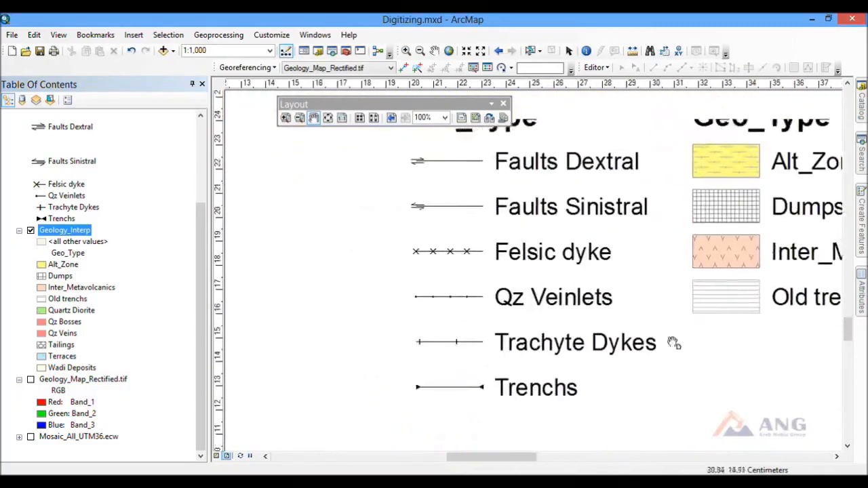
pyautogui.moveTo(553, 288); pyautogui.dragTo(693, 335)
pyautogui.moveTo(594, 315); pyautogui.dragTo(541, 312)
pyautogui.moveTo(615, 317); pyautogui.dragTo(370, 310)
pyautogui.moveTo(637, 358); pyautogui.dragTo(525, 348)
pyautogui.moveTo(630, 292); pyautogui.dragTo(628, 332)
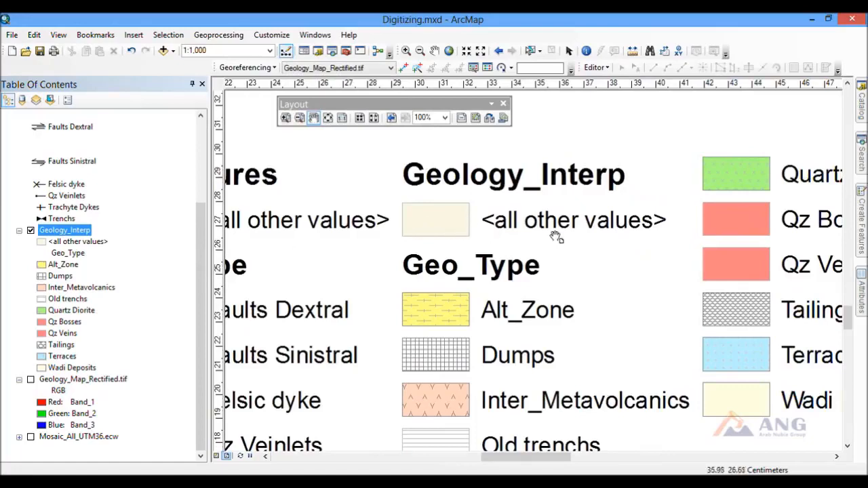
pyautogui.moveTo(499, 343); pyautogui.dragTo(448, 231)
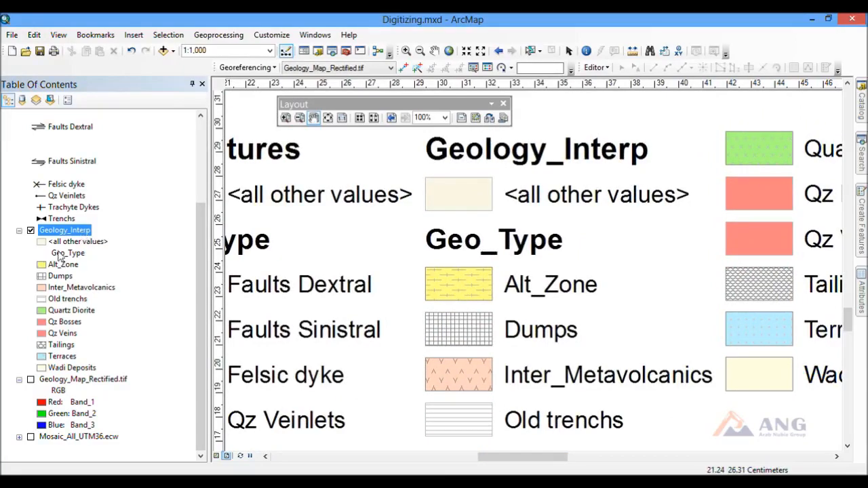
# Step: Exclude the <all other values> class from the Geology_Interp layer's unique-values symbology
pyautogui.click(66, 232)
pyautogui.rightClick(69, 234)
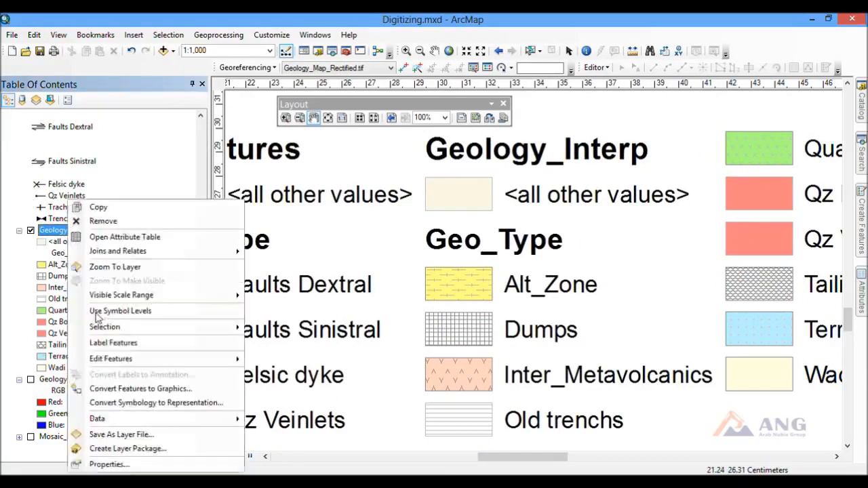
pyautogui.click(150, 466)
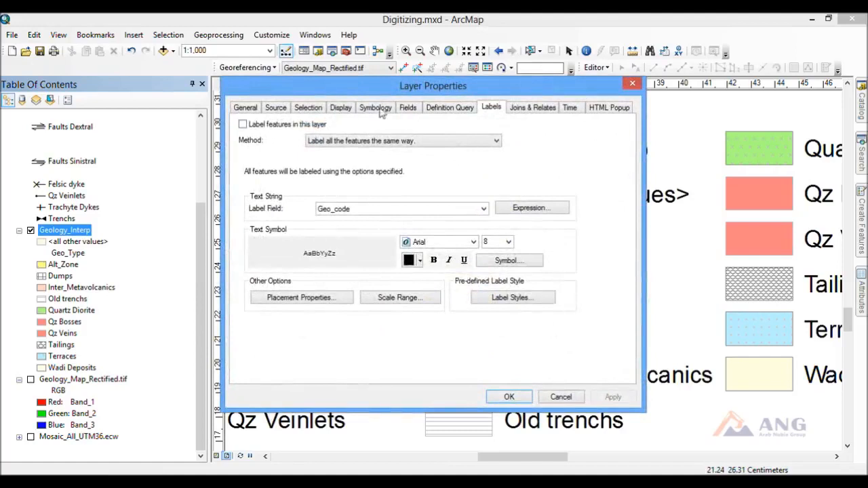
pyautogui.click(376, 108)
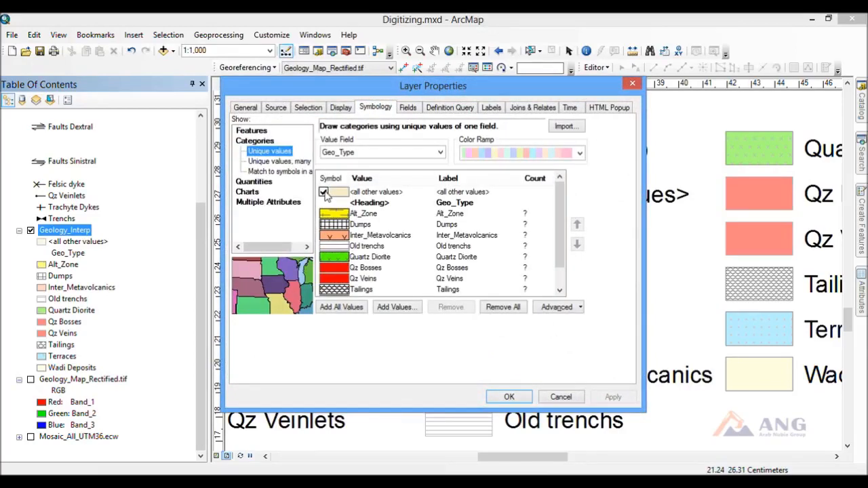
pyautogui.click(324, 192)
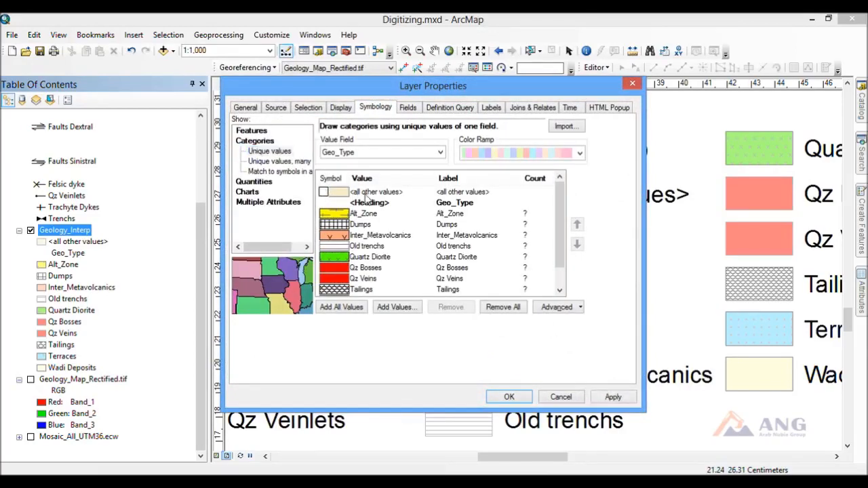
pyautogui.click(526, 401)
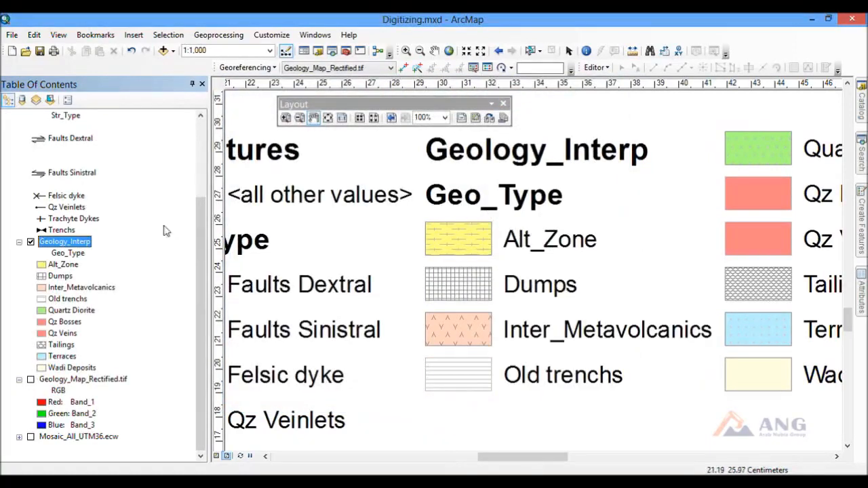
# Step: Exclude the <all other values> class from the Structures layer's unique-values symbology
pyautogui.click(87, 276)
pyautogui.scroll(3, 87, 286)
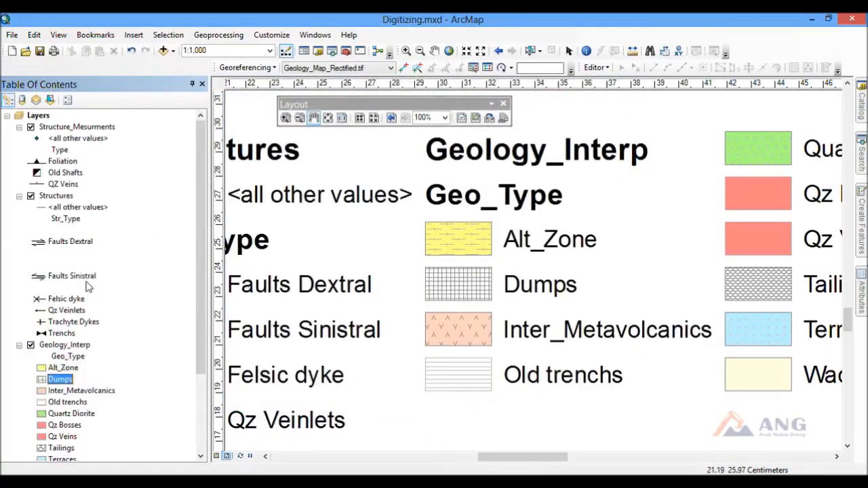
pyautogui.doubleClick(60, 196)
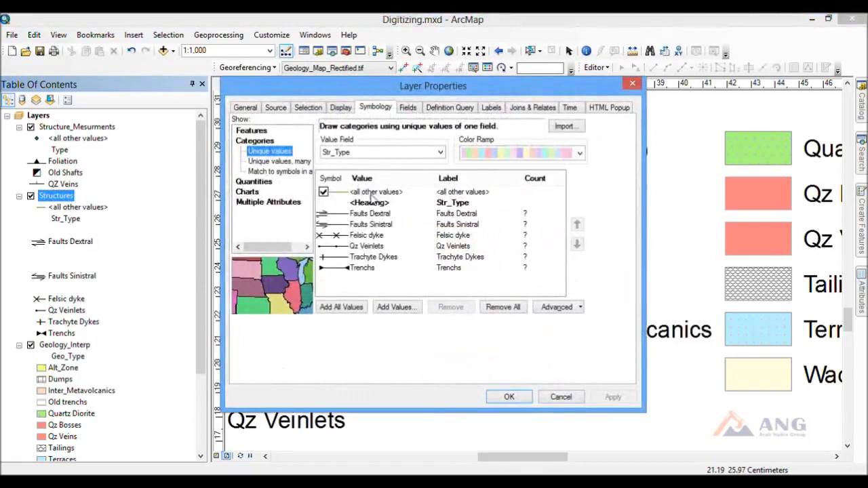
pyautogui.click(324, 192)
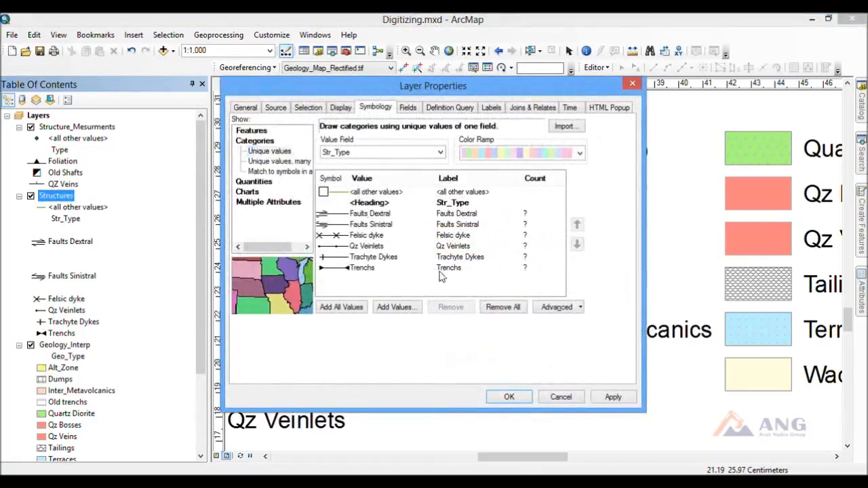
pyautogui.click(515, 399)
# Step: Exclude the <all other values> class from the Structure_Mesurments layer's unique-values symbology
pyautogui.doubleClick(74, 127)
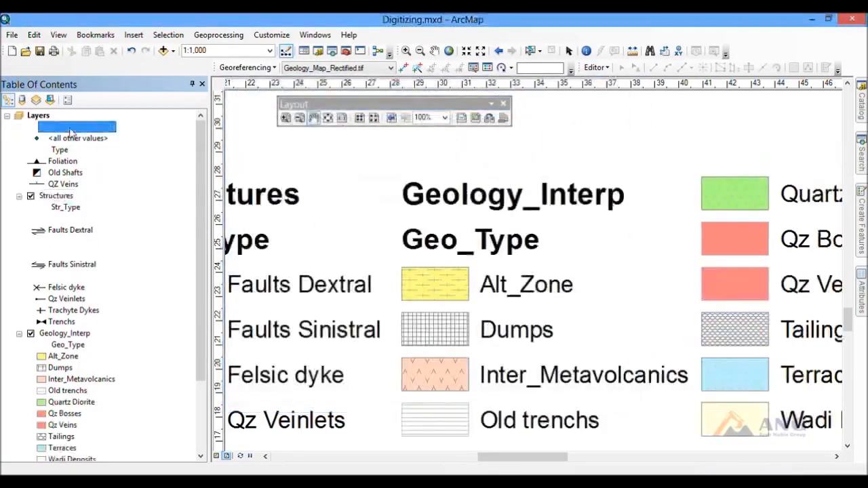
pyautogui.click(324, 192)
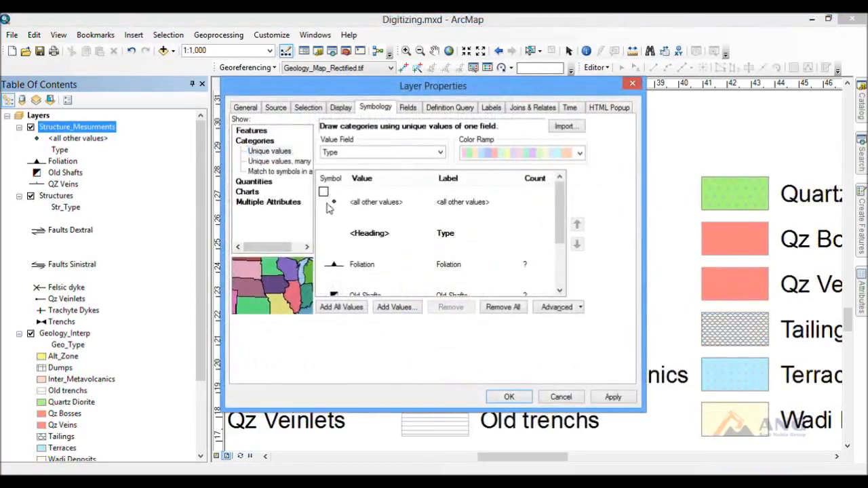
pyautogui.click(507, 396)
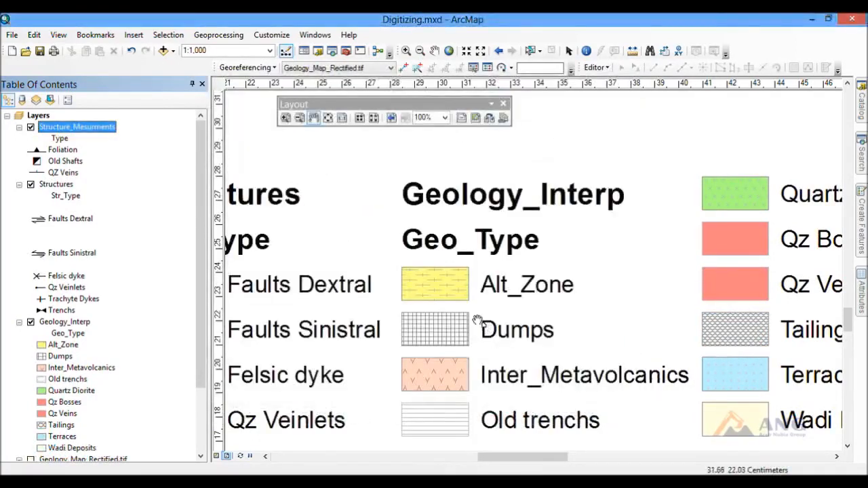
# Step: Check the Structures and Structure_Mesurments legend columns at 100%, and return to the whole page
pyautogui.moveTo(476, 318); pyautogui.dragTo(599, 304)
pyautogui.moveTo(405, 274); pyautogui.dragTo(568, 278)
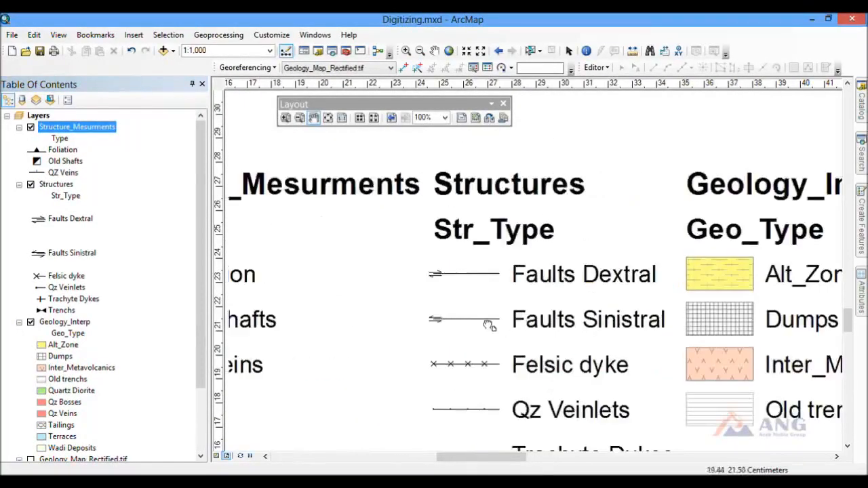
pyautogui.moveTo(488, 325); pyautogui.dragTo(713, 356)
pyautogui.moveTo(634, 390); pyautogui.dragTo(604, 303)
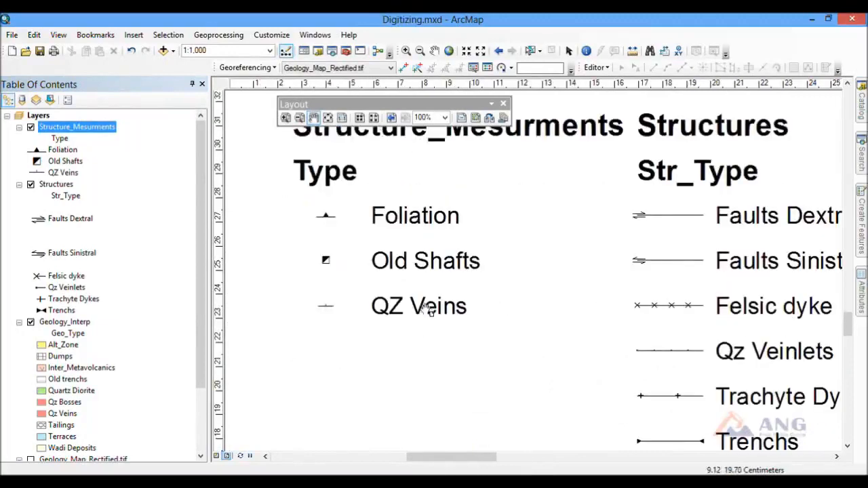
pyautogui.moveTo(428, 310); pyautogui.dragTo(342, 310)
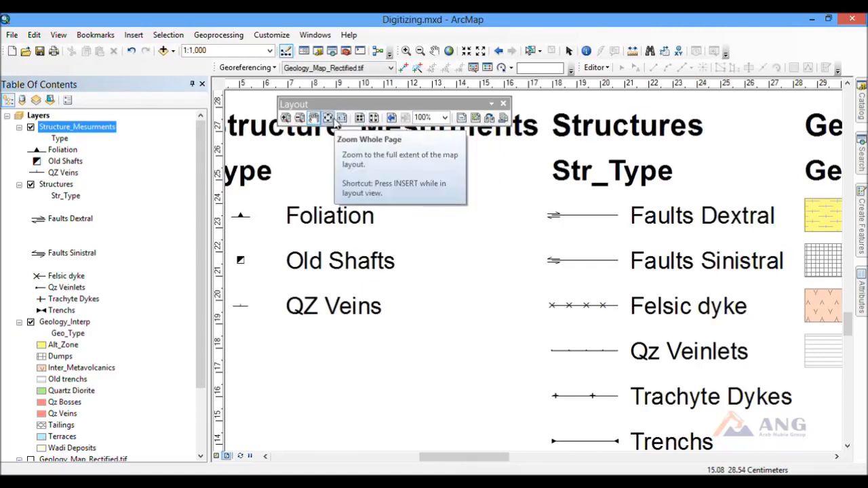
pyautogui.click(331, 118)
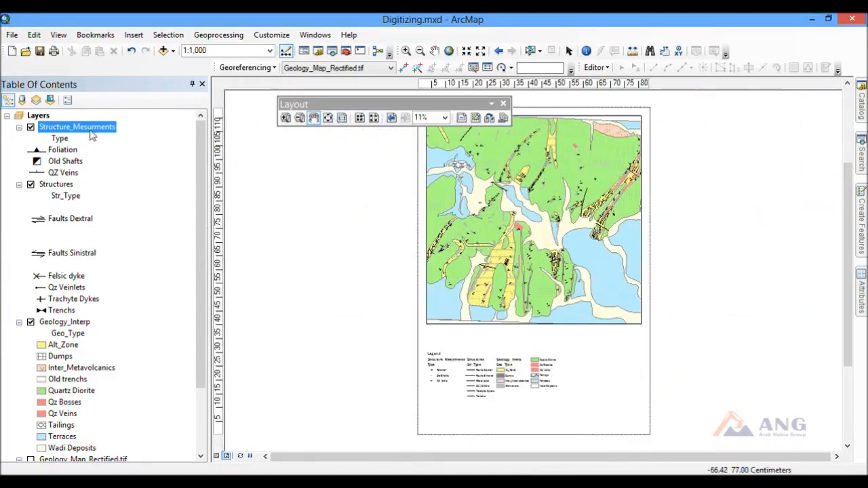
# Step: Start a new Measured Grid for the Layers data frame
pyautogui.click(39, 116)
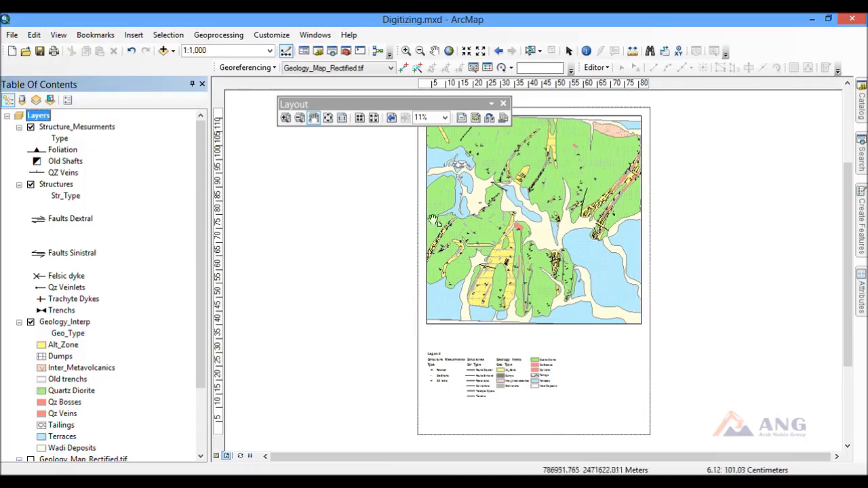
pyautogui.rightClick(47, 120)
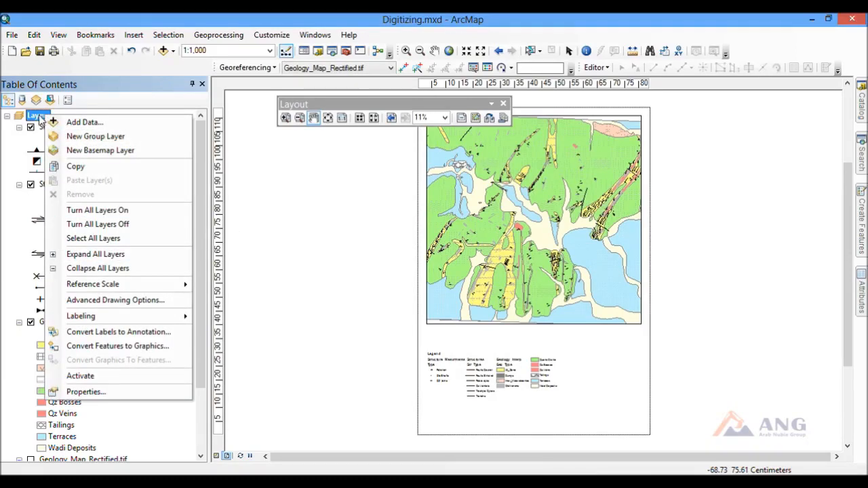
pyautogui.click(106, 394)
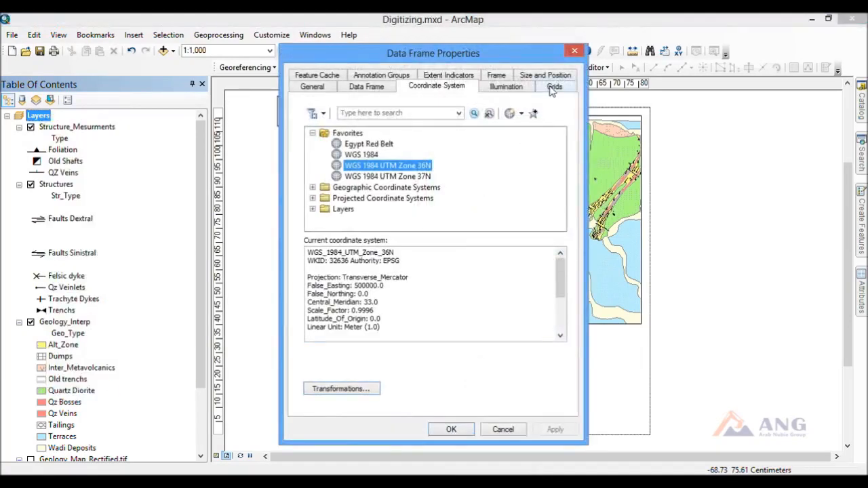
pyautogui.click(553, 87)
pyautogui.moveTo(523, 65); pyautogui.dragTo(318, 61)
pyautogui.click(332, 129)
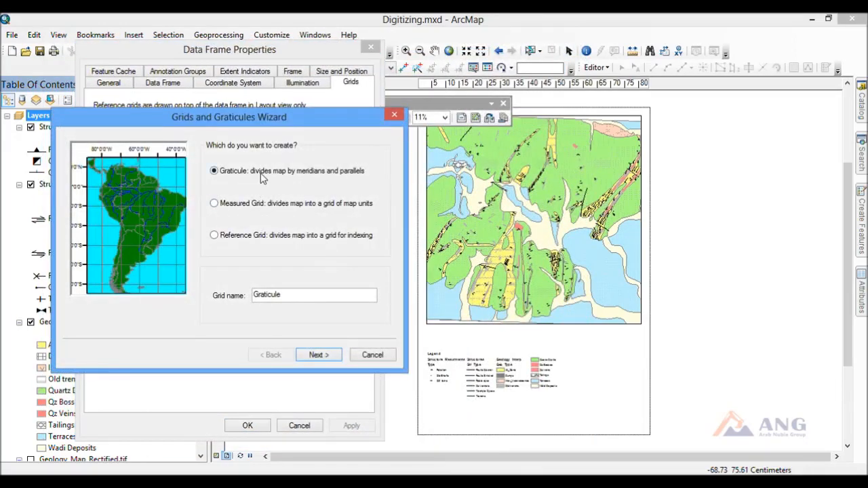
pyautogui.click(248, 211)
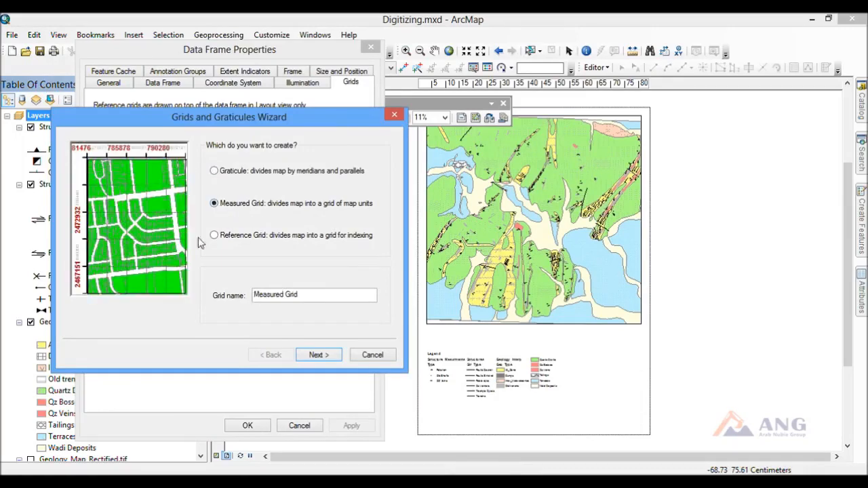
# Step: Create the measured grid with grid and labels at 100 m X and Y intervals, stored as a fixed grid, and apply it
pyautogui.click(318, 357)
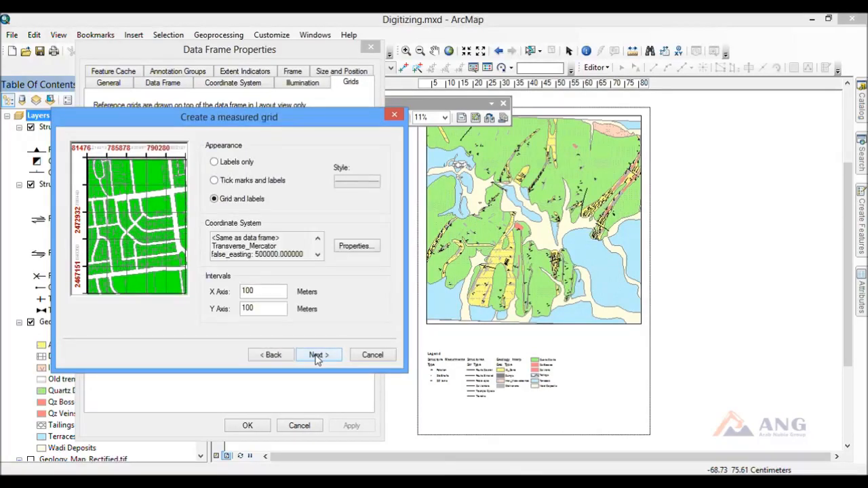
pyautogui.click(318, 256)
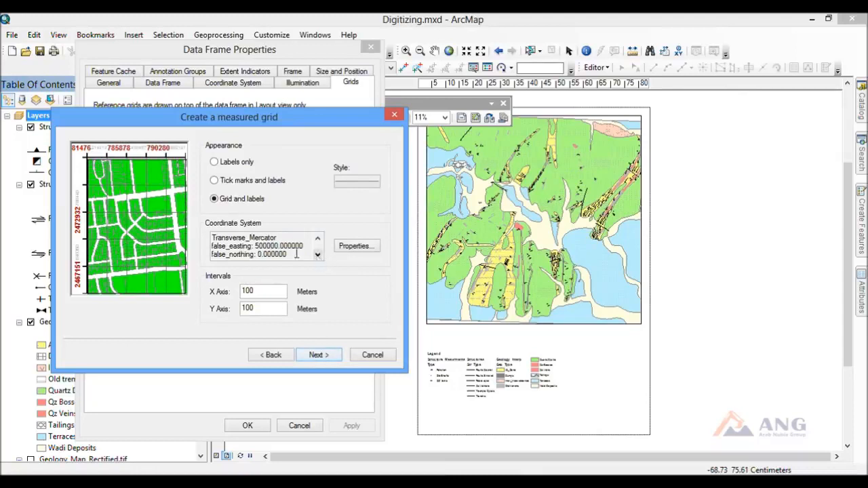
pyautogui.click(318, 256)
pyautogui.click(318, 257)
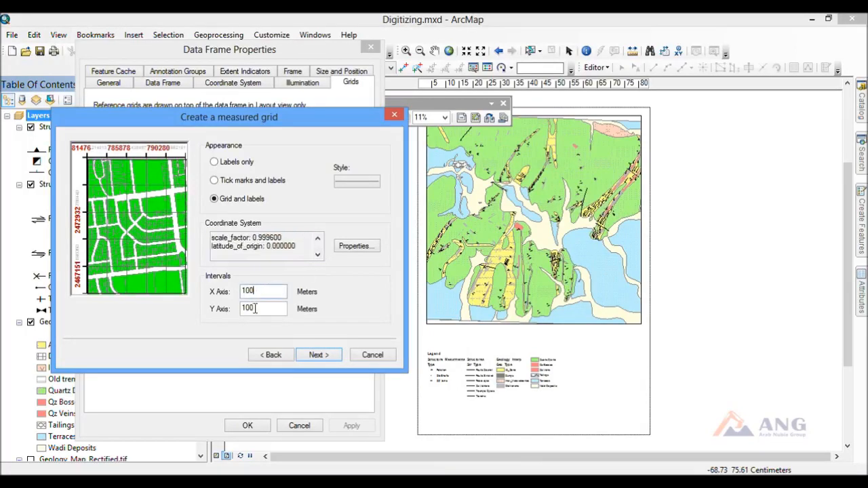
pyautogui.click(319, 355)
pyautogui.click(324, 358)
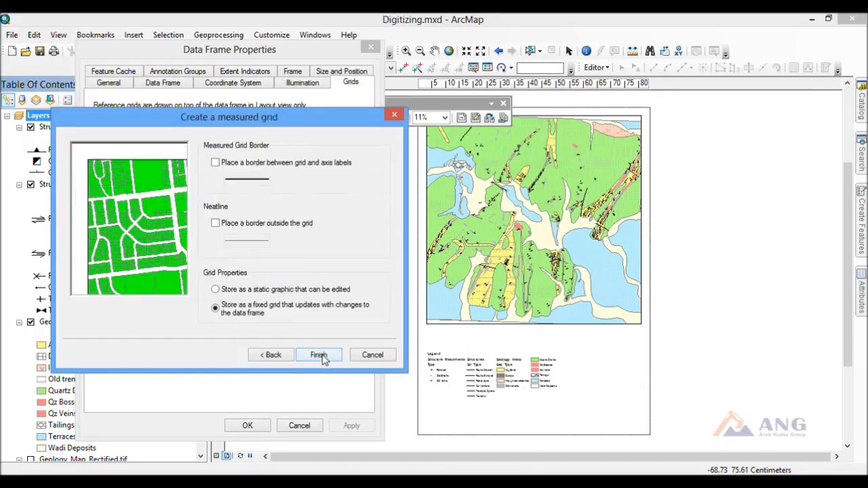
pyautogui.click(321, 357)
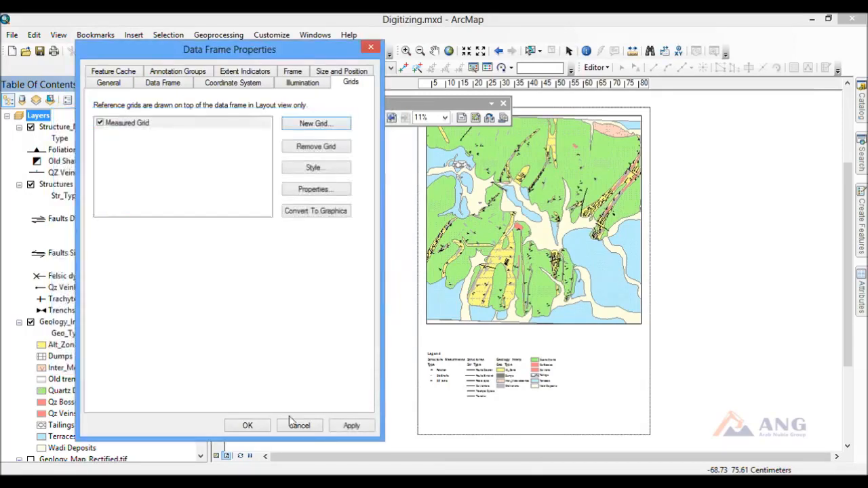
pyautogui.click(346, 431)
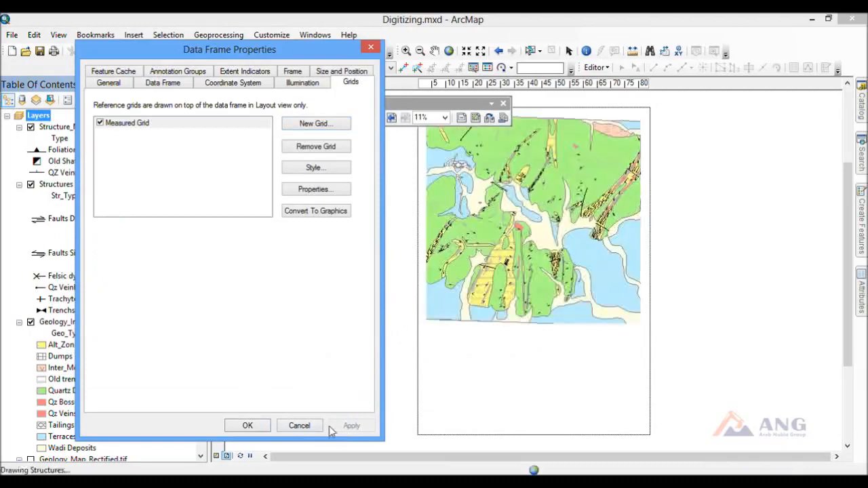
pyautogui.click(246, 426)
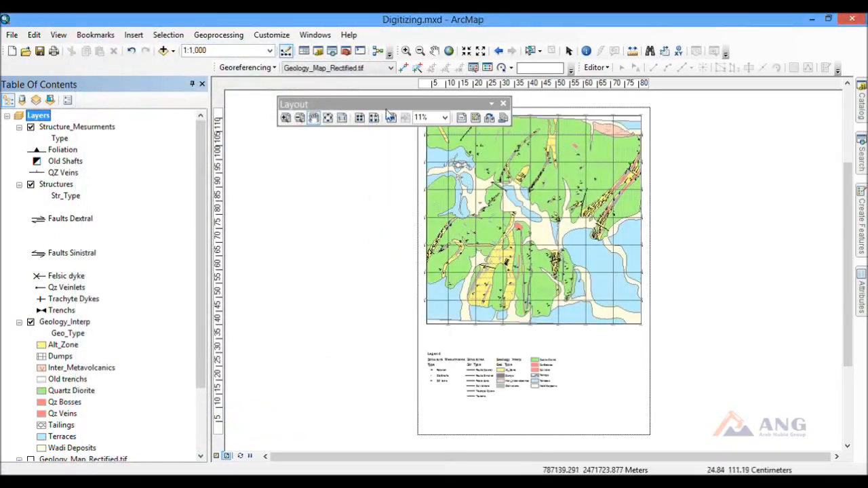
# Step: Examine the grid lines and coordinate labels along the map's lower edge and corners at 100%, and return to the whole page
pyautogui.click(342, 117)
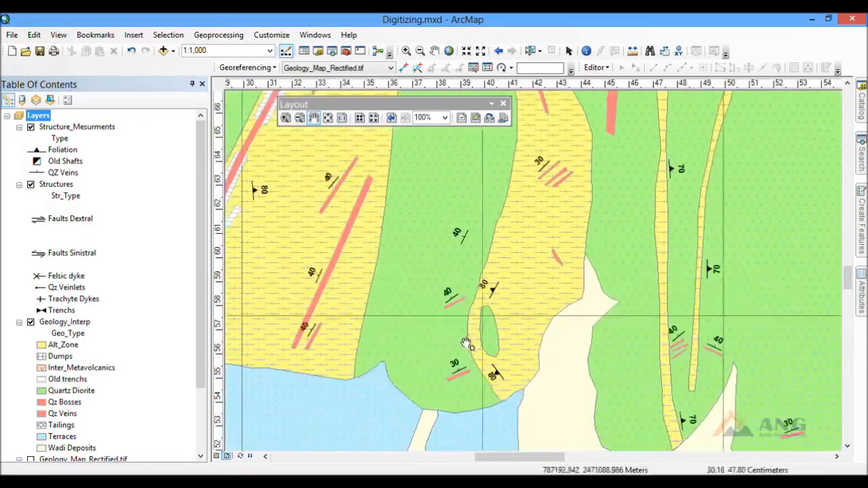
pyautogui.moveTo(467, 344); pyautogui.dragTo(635, 130)
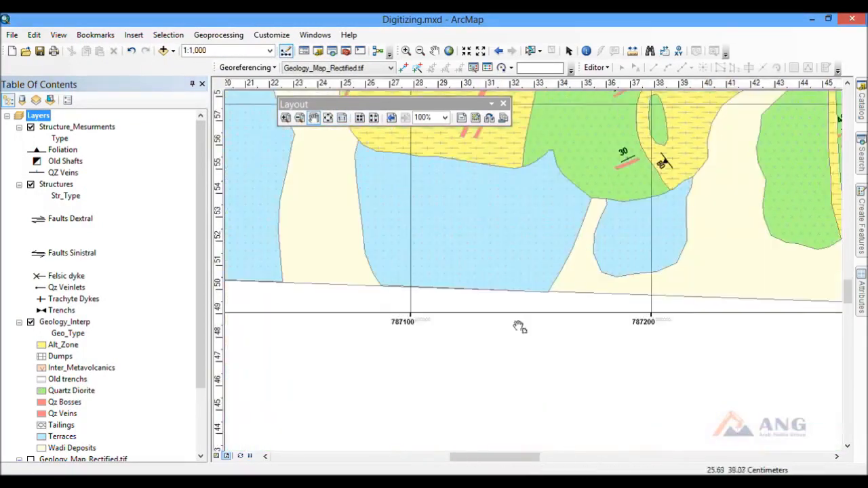
pyautogui.moveTo(519, 328); pyautogui.dragTo(748, 346)
pyautogui.moveTo(457, 362); pyautogui.dragTo(580, 337)
pyautogui.moveTo(501, 326); pyautogui.dragTo(689, 357)
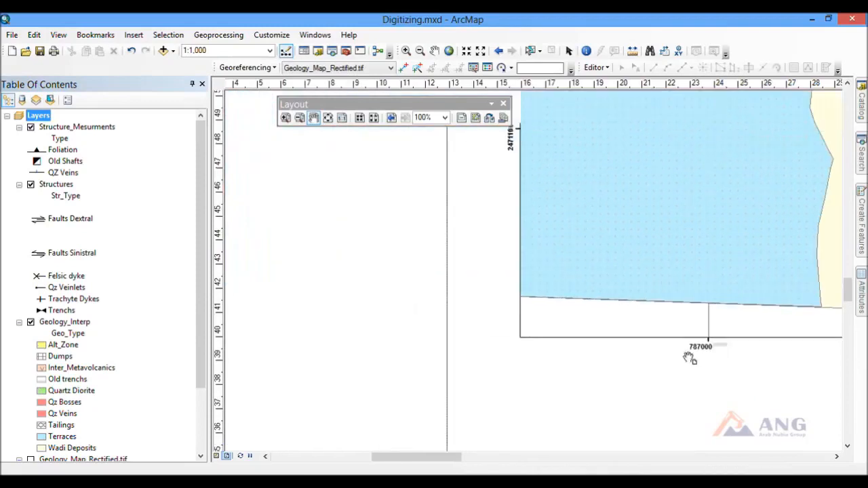
pyautogui.moveTo(586, 283); pyautogui.dragTo(494, 364)
pyautogui.moveTo(648, 357); pyautogui.dragTo(387, 302)
pyautogui.moveTo(658, 386); pyautogui.dragTo(307, 306)
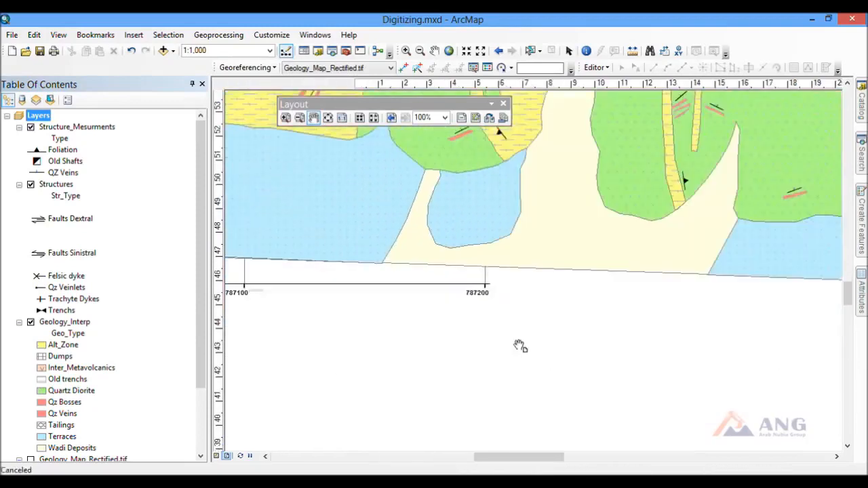
pyautogui.moveTo(662, 341); pyautogui.dragTo(373, 333)
pyautogui.moveTo(536, 337); pyautogui.dragTo(372, 340)
pyautogui.moveTo(591, 323); pyautogui.dragTo(344, 325)
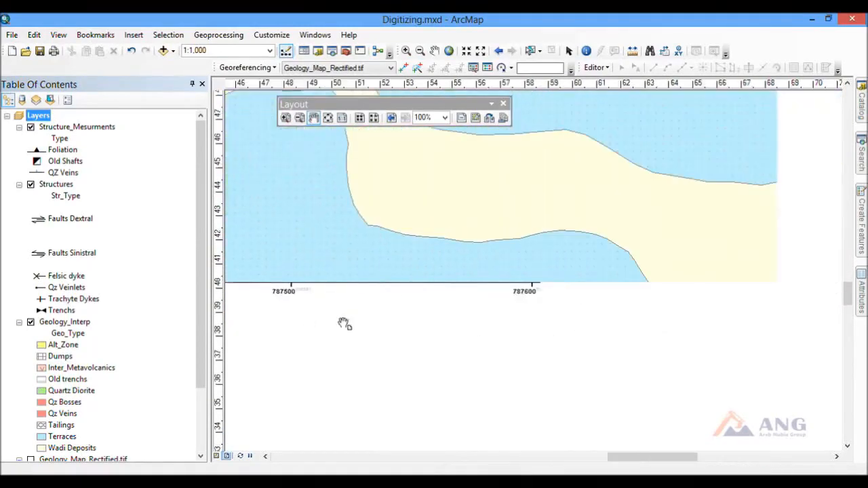
pyautogui.moveTo(596, 287); pyautogui.dragTo(594, 417)
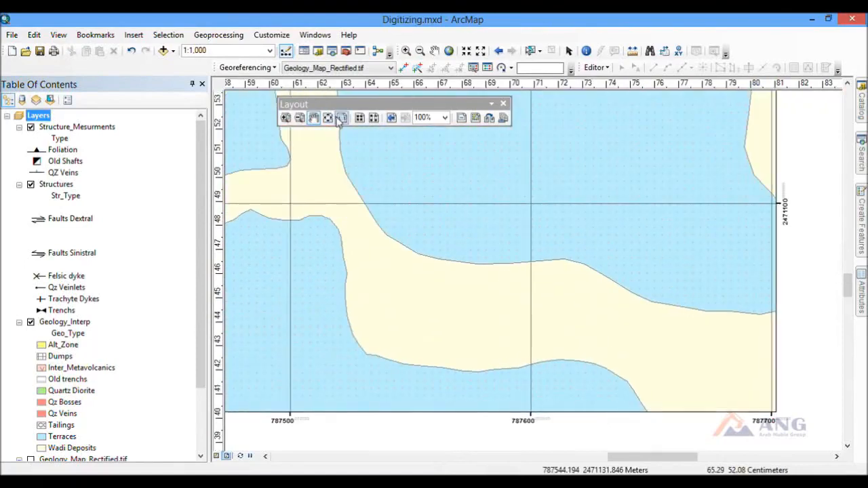
pyautogui.click(329, 119)
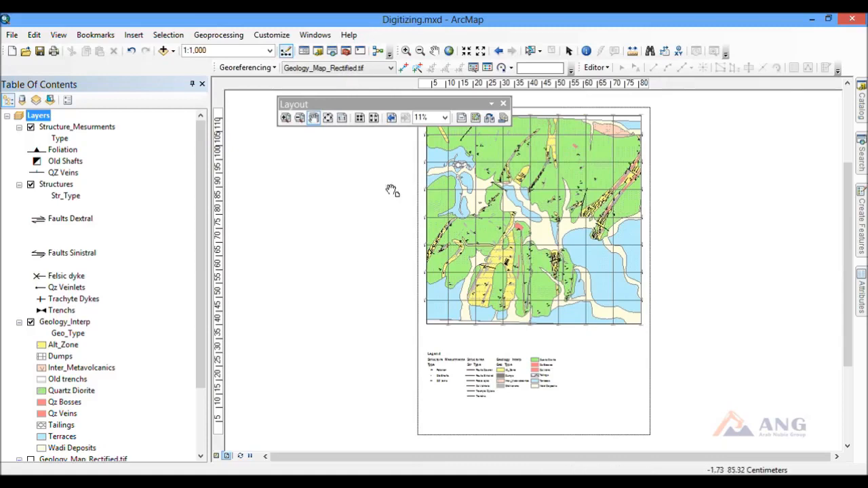
# Step: Insert the four-point compass north arrow and place it between the map and the legend
pyautogui.click(134, 34)
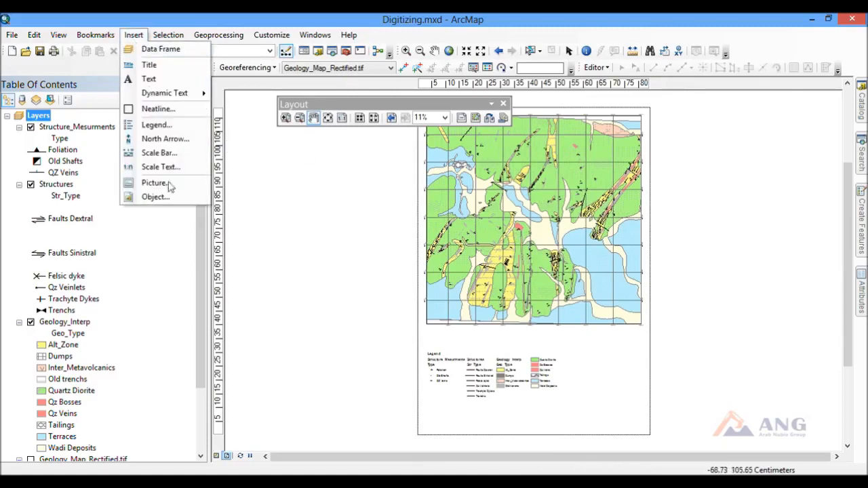
pyautogui.click(182, 146)
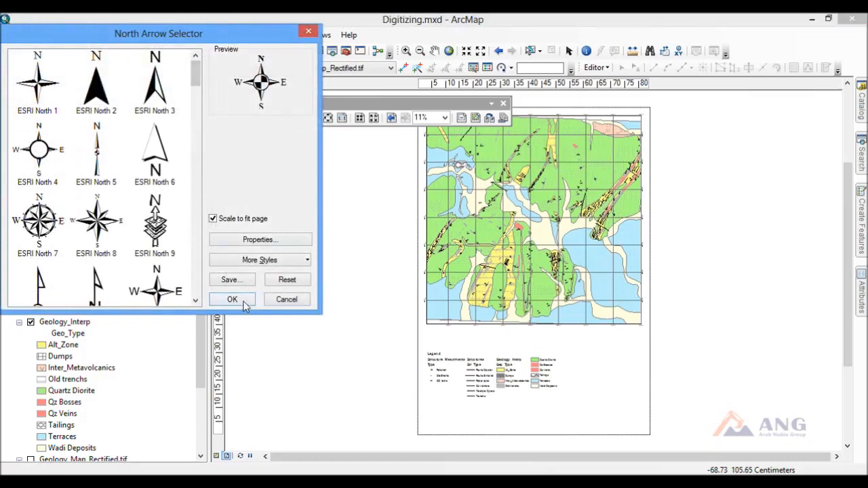
pyautogui.click(244, 305)
pyautogui.moveTo(466, 306); pyautogui.dragTo(531, 341)
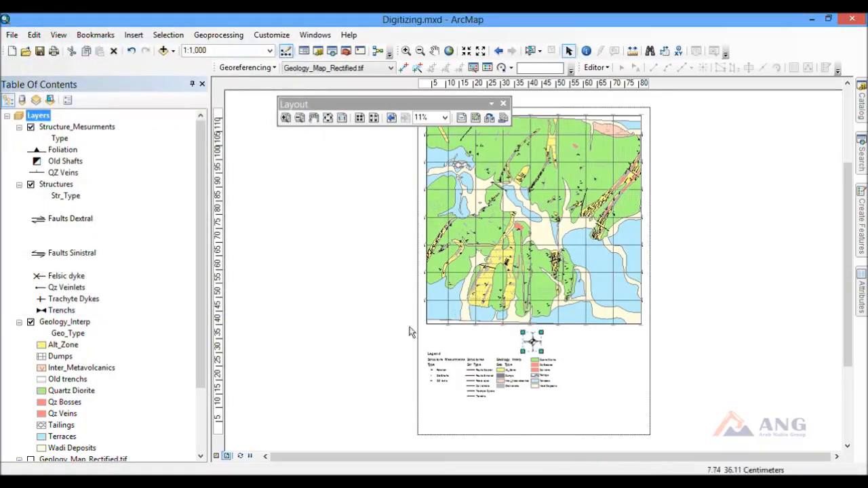
# Step: Insert a neatline around all layout elements and extend its side and lower edges towards the page border
pyautogui.click(134, 36)
pyautogui.click(159, 109)
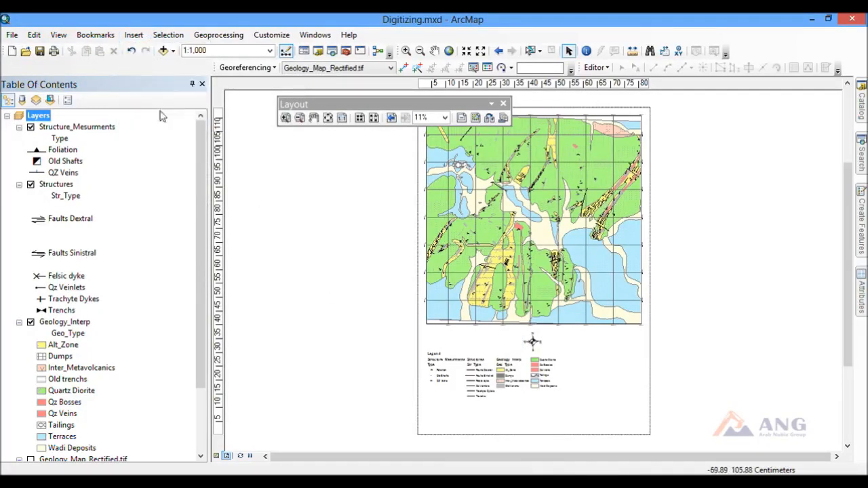
pyautogui.click(522, 320)
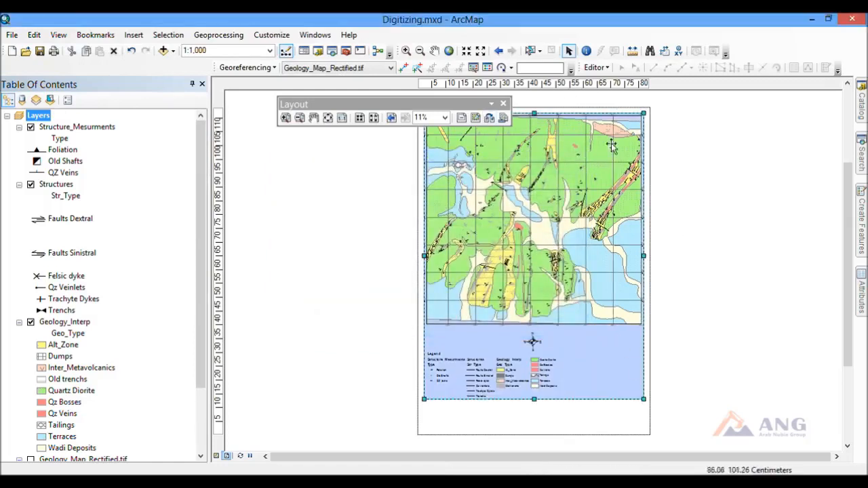
pyautogui.moveTo(422, 257); pyautogui.dragTo(421, 256)
pyautogui.moveTo(644, 256); pyautogui.dragTo(648, 256)
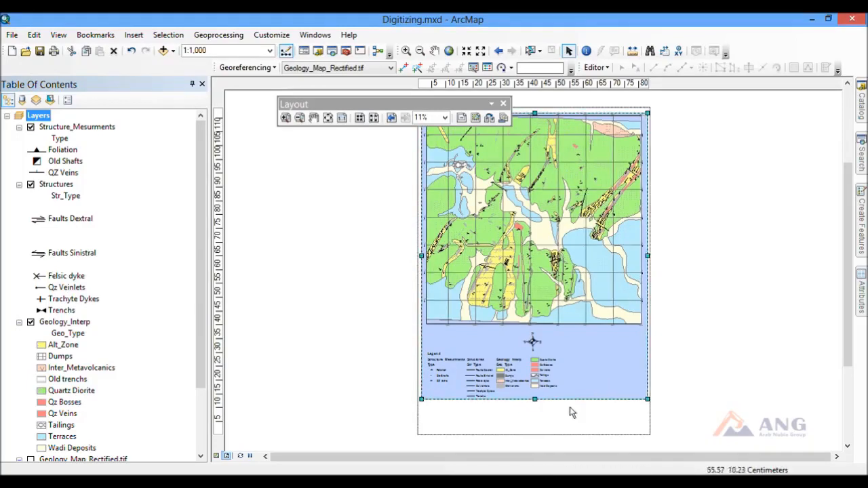
pyautogui.moveTo(534, 400); pyautogui.dragTo(532, 425)
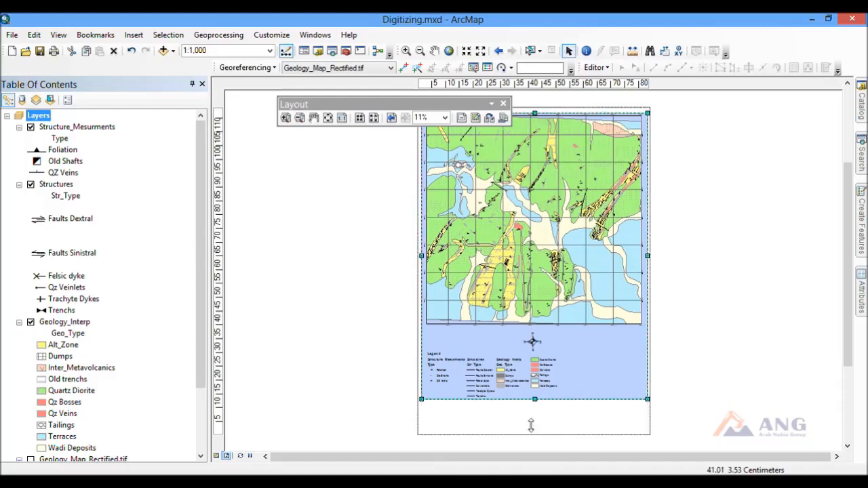
# Step: Set the neatline's background to <None>
pyautogui.doubleClick(615, 380)
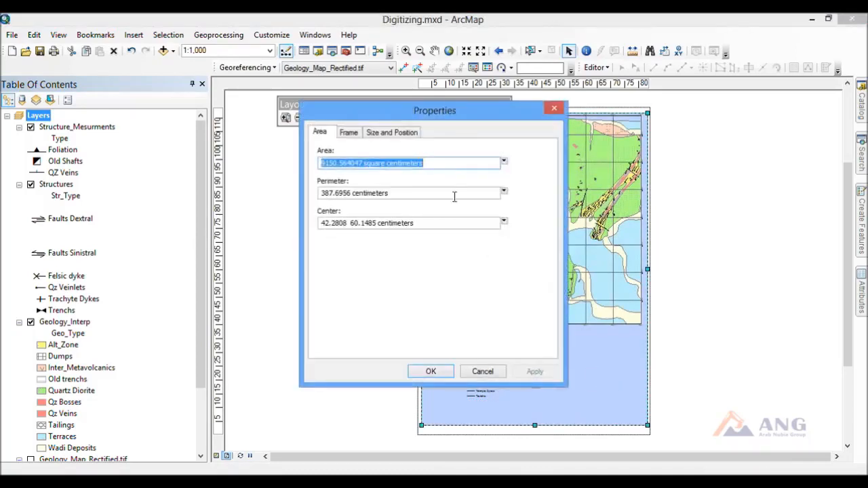
pyautogui.click(347, 133)
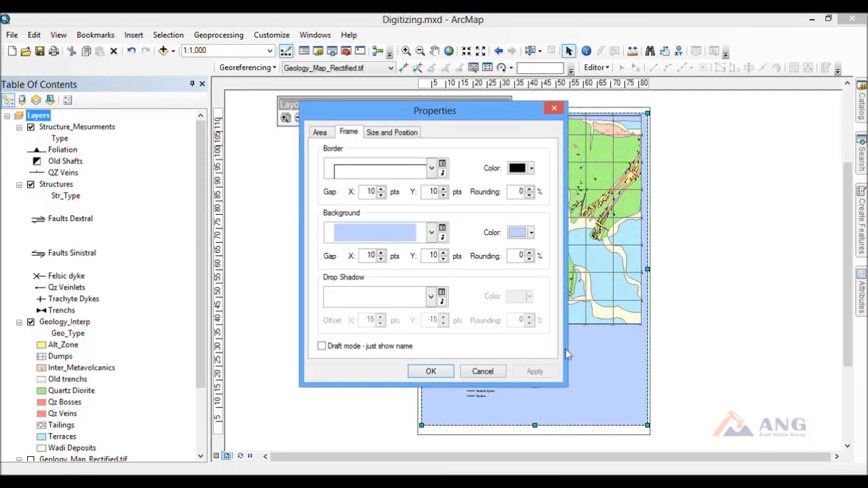
pyautogui.click(441, 234)
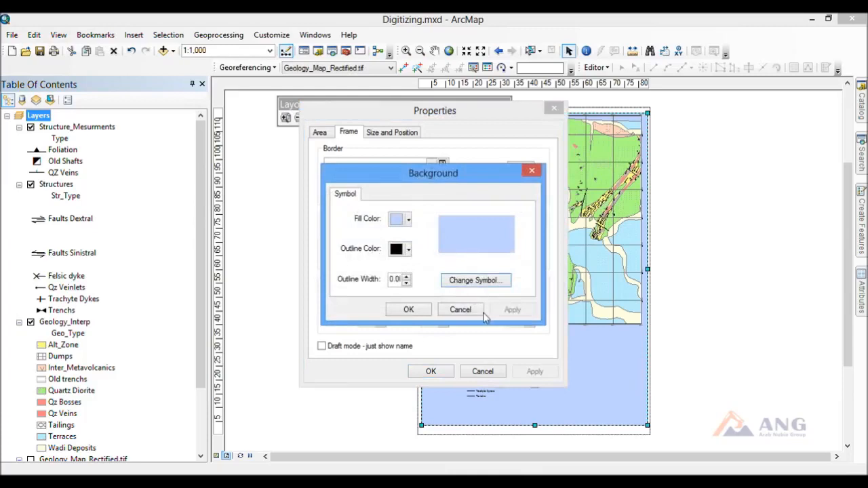
pyautogui.click(459, 310)
pyautogui.click(431, 233)
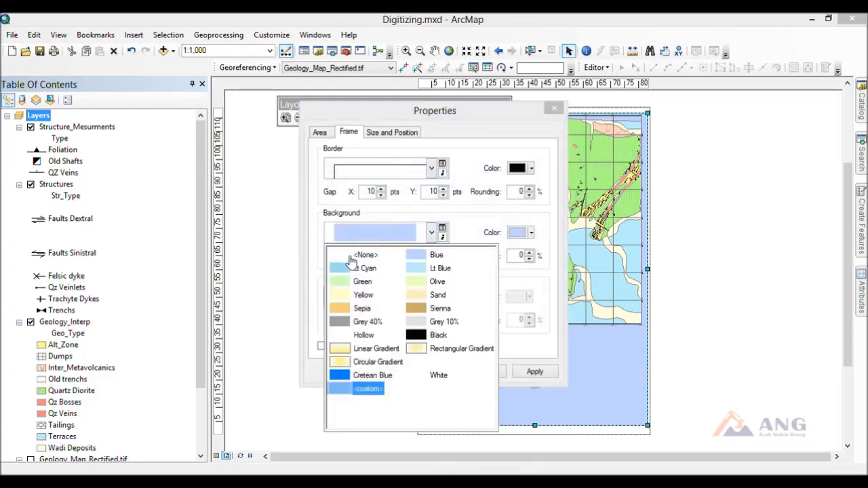
pyautogui.click(360, 256)
pyautogui.click(430, 371)
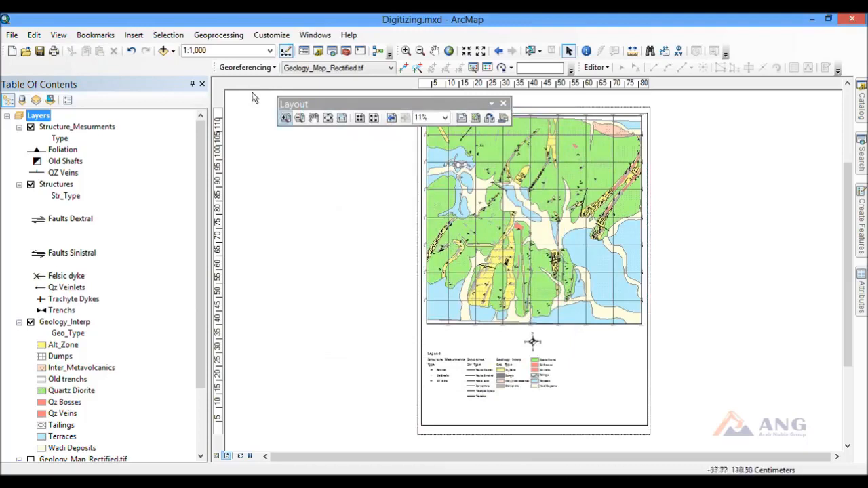
# Step: Insert a scale bar in meters into the layout, keeping it scaled to fit the page
pyautogui.click(141, 39)
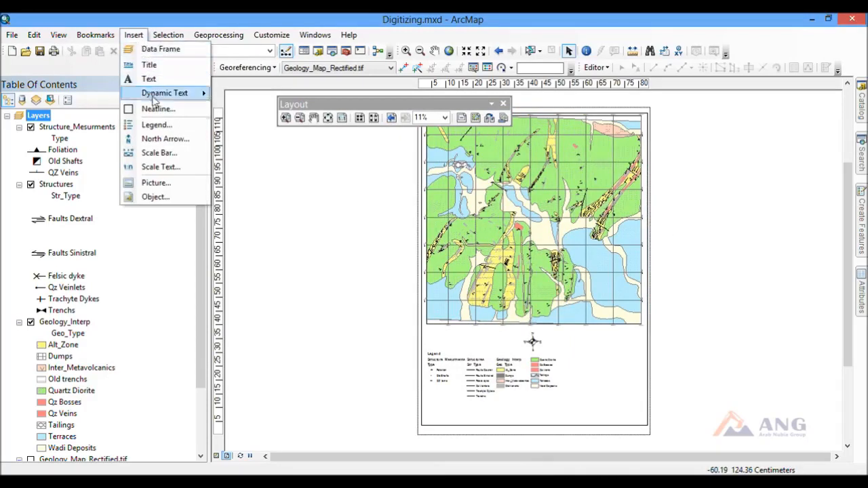
pyautogui.click(187, 158)
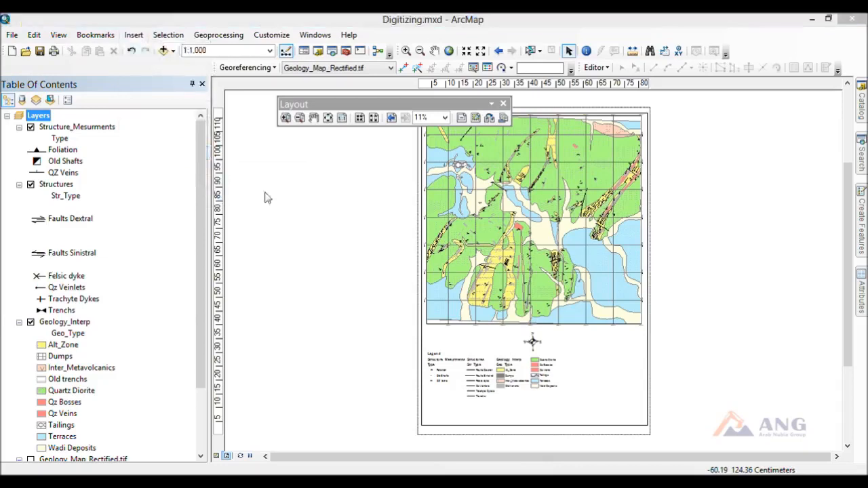
pyautogui.moveTo(190, 38); pyautogui.dragTo(235, 65)
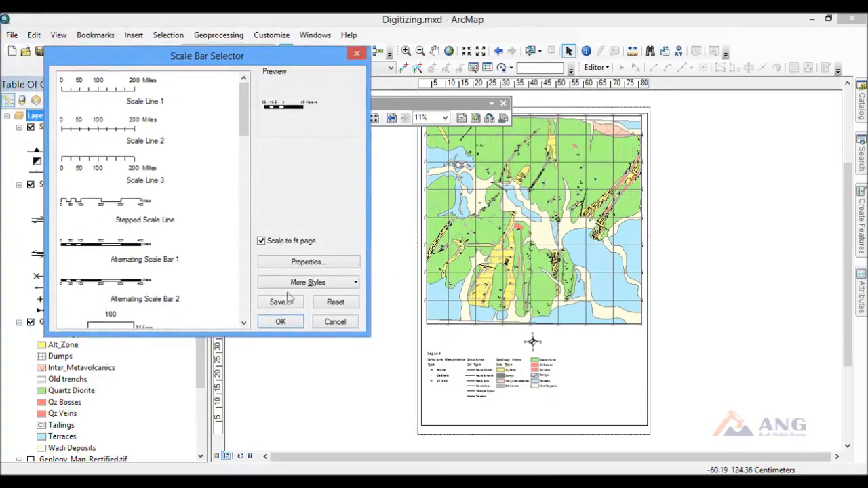
pyautogui.moveTo(235, 114); pyautogui.dragTo(237, 95)
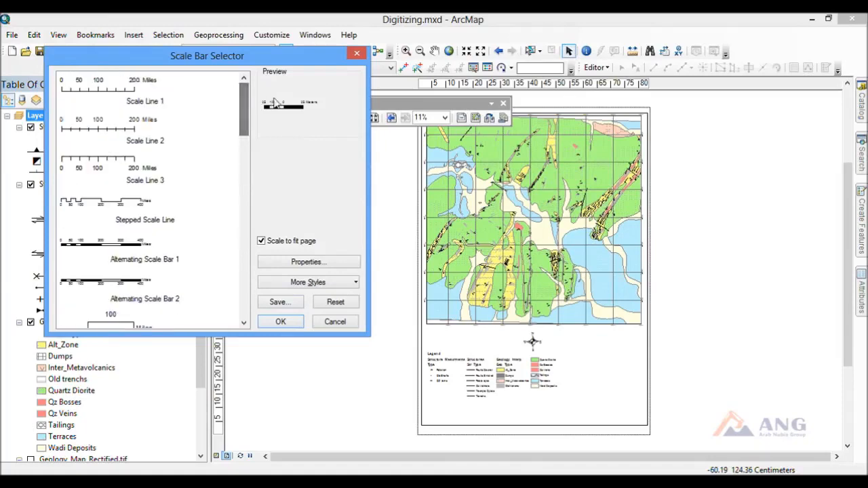
pyautogui.click(281, 322)
# Step: Arrange the north arrow and the scale bar side by side between the map and the legend, with the arrow on the left
pyautogui.moveTo(530, 274); pyautogui.dragTo(450, 338)
pyautogui.moveTo(539, 331); pyautogui.dragTo(536, 337)
pyautogui.click(624, 353)
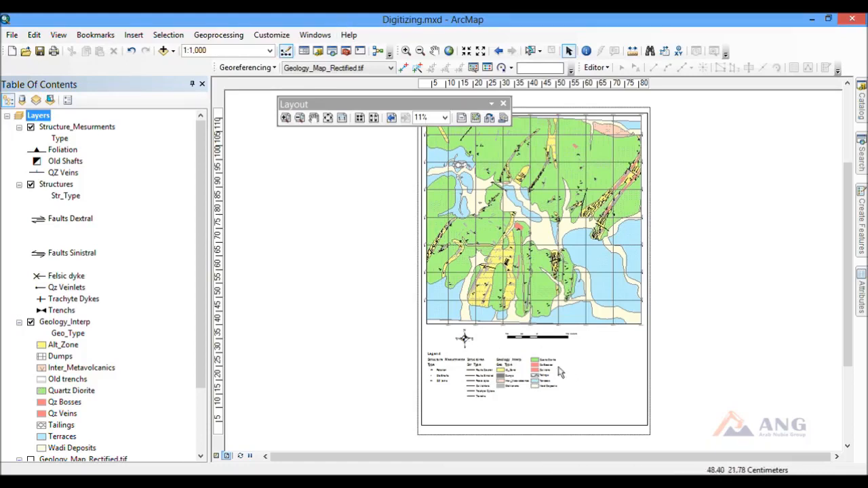
# Step: Add a 1.5 Point border around the legend's frame
pyautogui.click(516, 375)
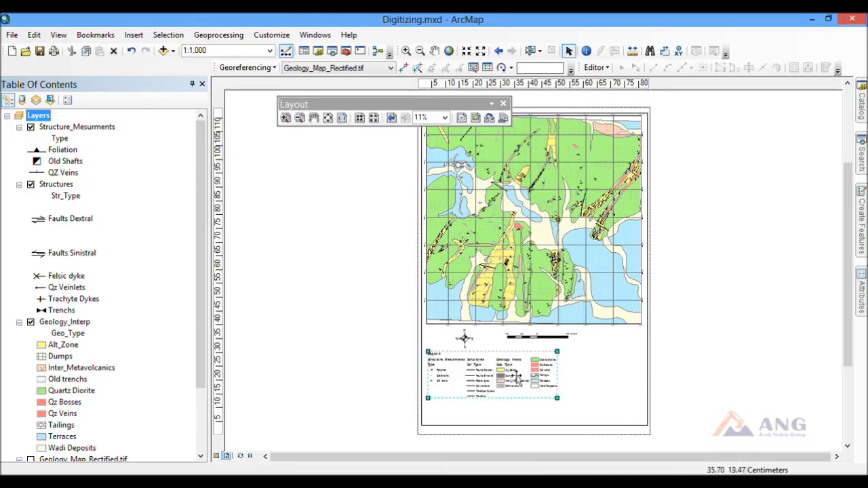
pyautogui.doubleClick(517, 378)
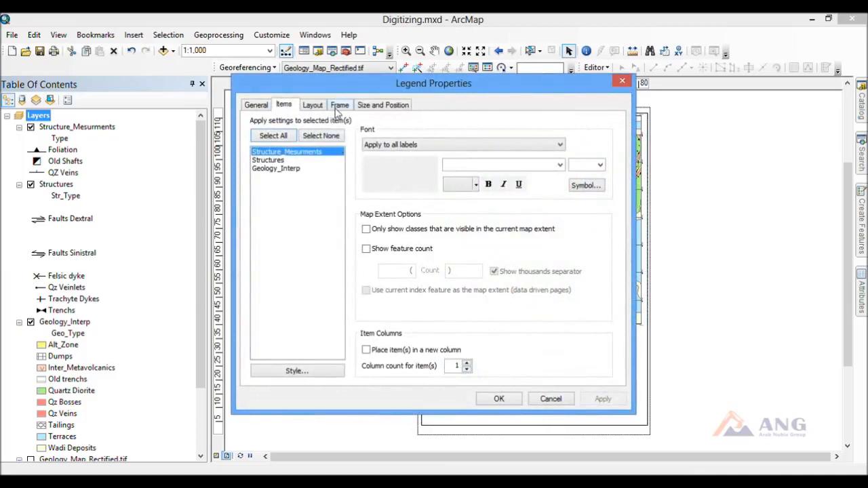
pyautogui.click(339, 107)
pyautogui.moveTo(387, 94); pyautogui.dragTo(163, 66)
pyautogui.click(139, 113)
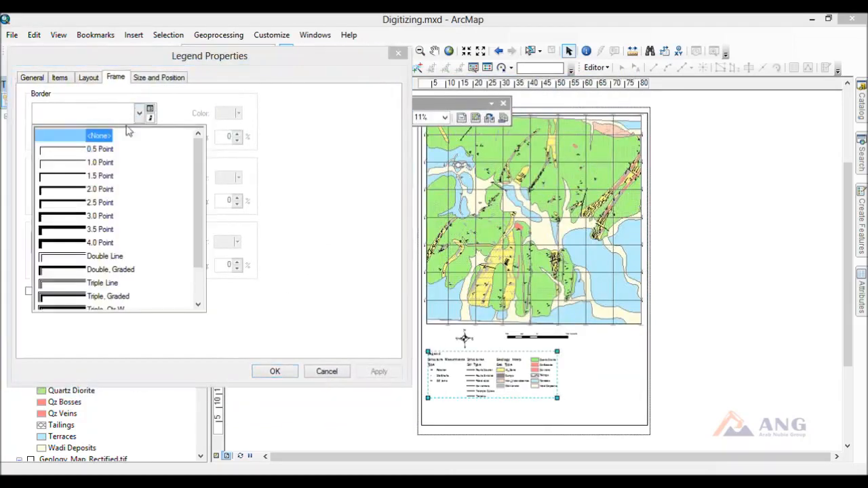
pyautogui.click(80, 177)
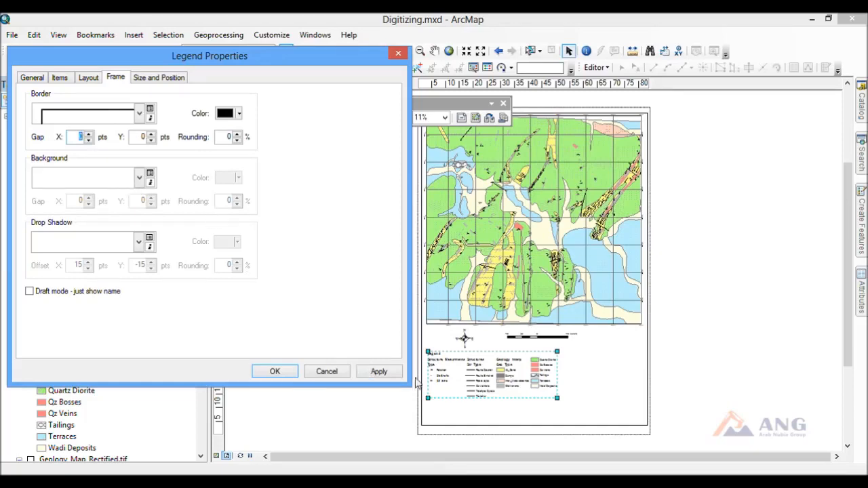
pyautogui.write('0')
pyautogui.click(278, 372)
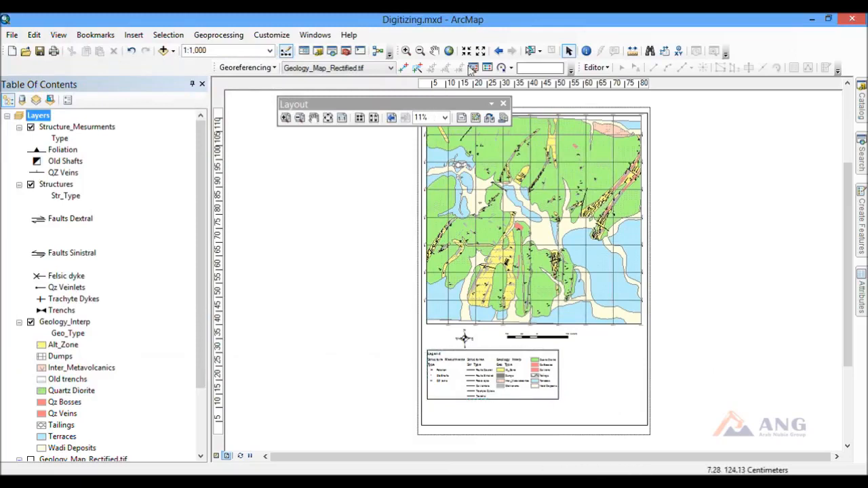
# Step: Examine the map's lower part, the framed legend, the north arrow and the scale bar at close range
pyautogui.click(359, 119)
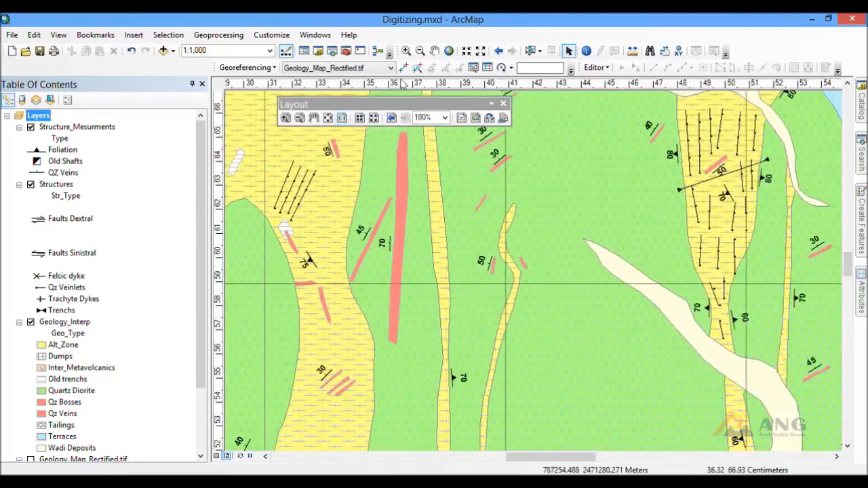
pyautogui.click(314, 117)
pyautogui.moveTo(482, 409); pyautogui.dragTo(622, 122)
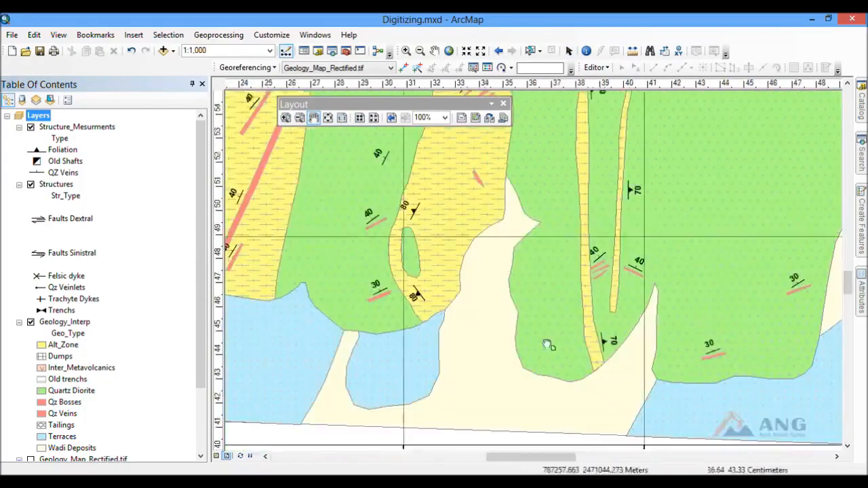
pyautogui.moveTo(548, 346); pyautogui.dragTo(601, 179)
pyautogui.moveTo(534, 376); pyautogui.dragTo(591, 233)
pyautogui.moveTo(576, 302); pyautogui.dragTo(663, 225)
pyautogui.moveTo(562, 316); pyautogui.dragTo(617, 227)
pyautogui.moveTo(544, 380); pyautogui.dragTo(580, 233)
pyautogui.scroll(-4, 582, 271)
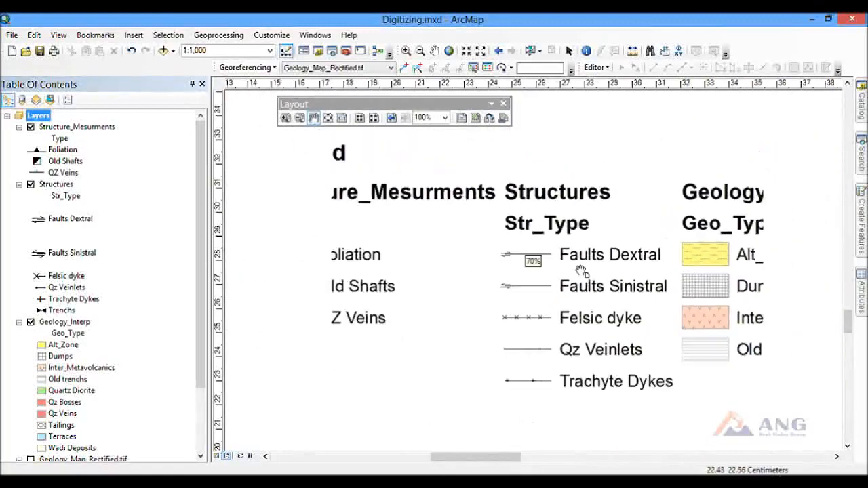
pyautogui.scroll(-2, 553, 257)
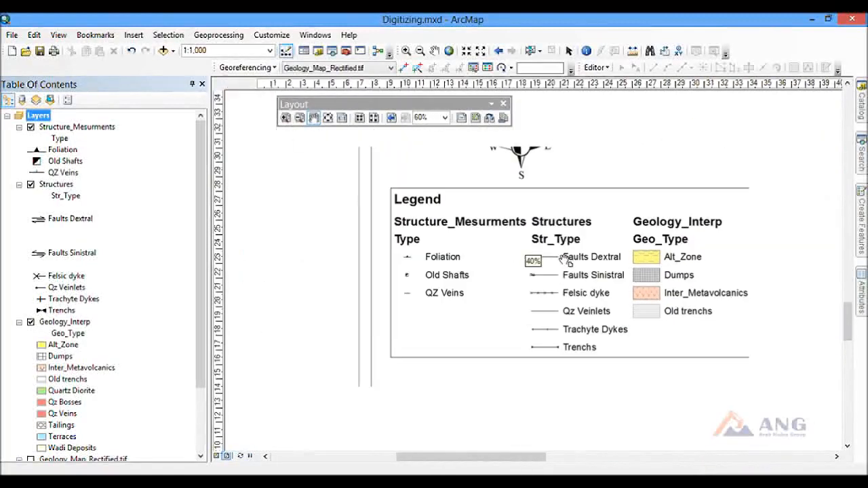
pyautogui.moveTo(524, 268); pyautogui.dragTo(382, 295)
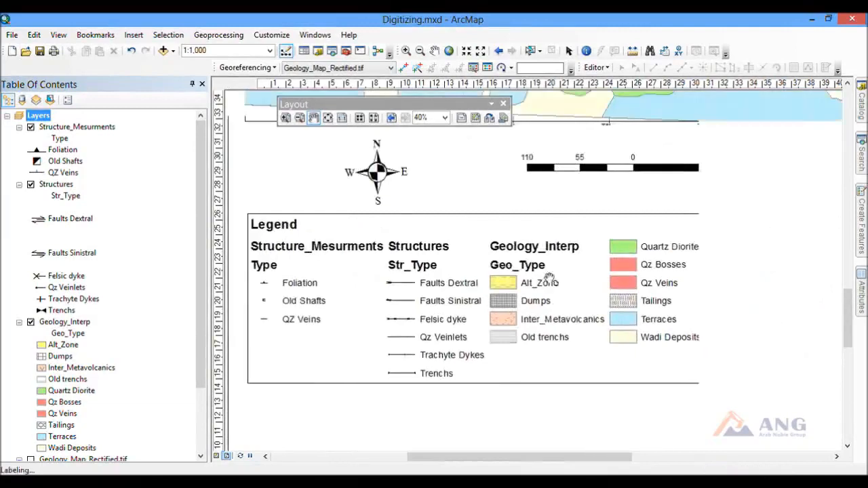
pyautogui.moveTo(600, 254); pyautogui.dragTo(502, 346)
pyautogui.moveTo(566, 239); pyautogui.dragTo(532, 305)
pyautogui.scroll(1, 549, 254)
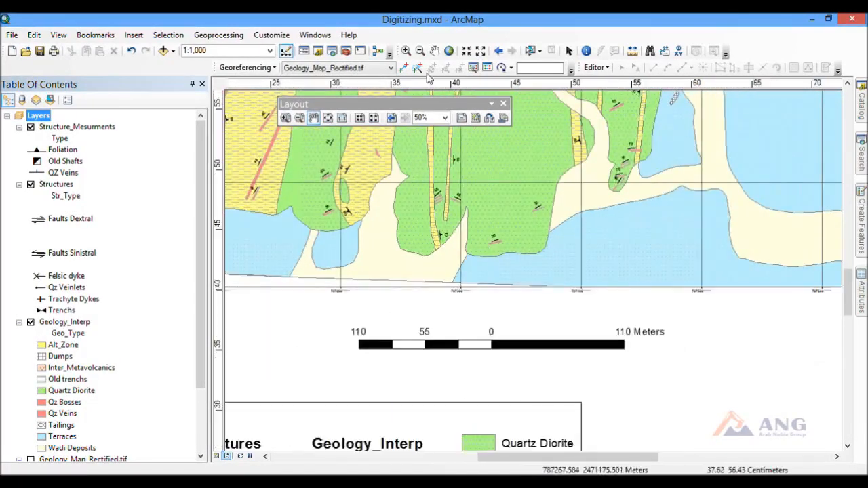
# Step: Widen the scale bar to the left until it spans 150 Meters on each side of zero, and shift it slightly to the right
pyautogui.click(569, 54)
pyautogui.click(491, 348)
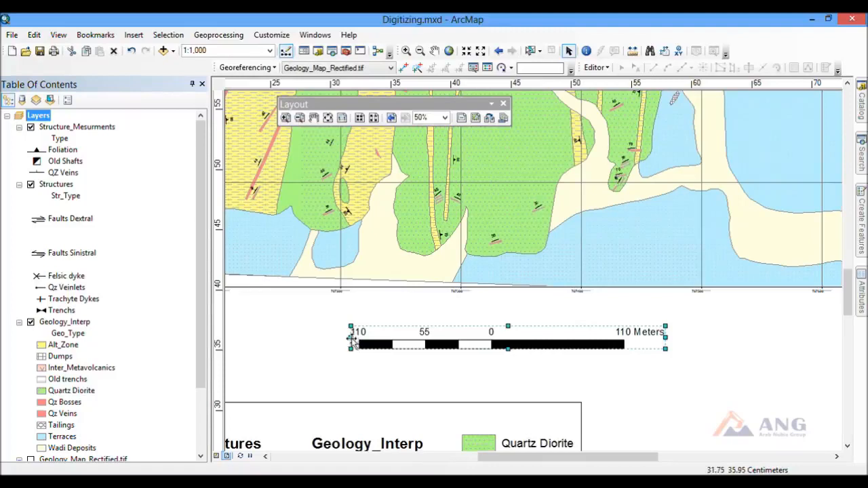
pyautogui.moveTo(351, 339); pyautogui.dragTo(292, 339)
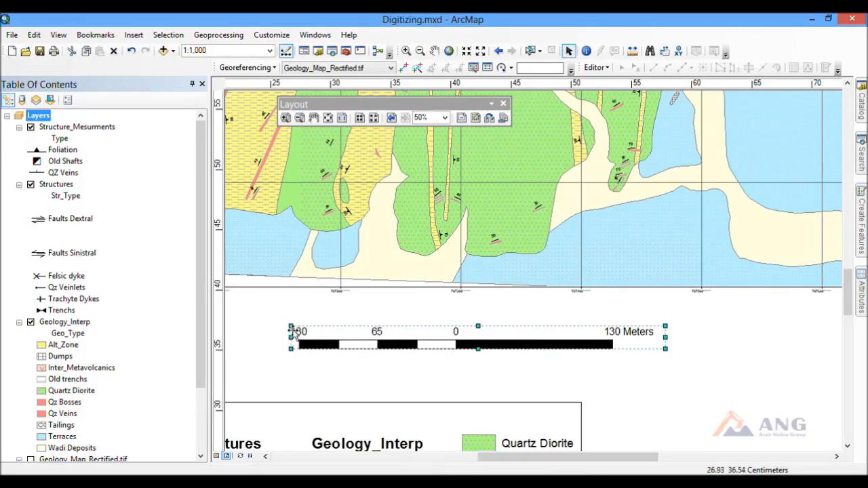
pyautogui.moveTo(286, 332); pyautogui.dragTo(252, 335)
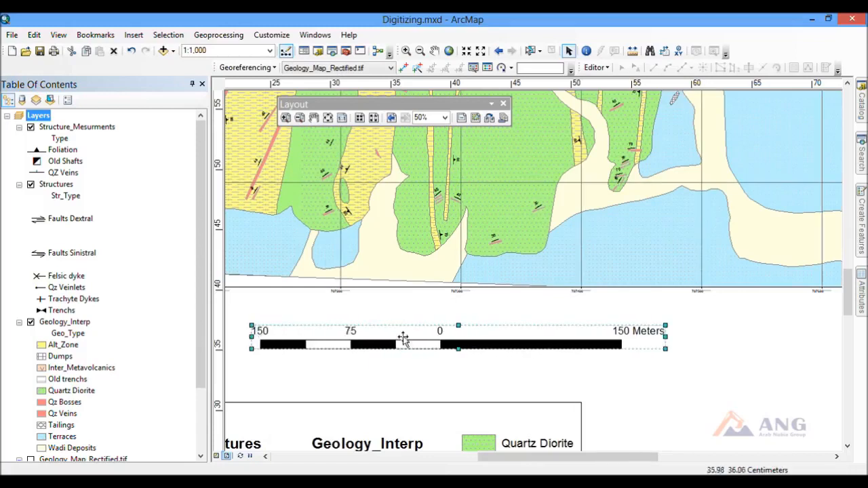
pyautogui.click(634, 359)
pyautogui.scroll(1, 652, 310)
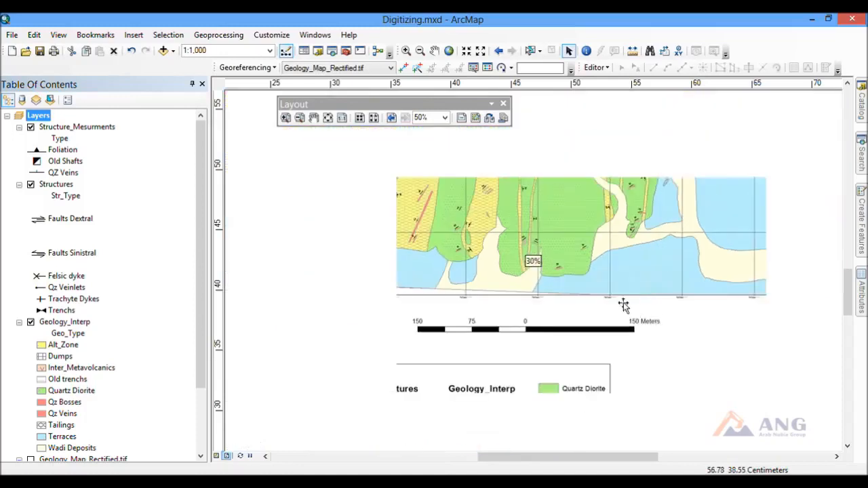
pyautogui.scroll(1, 611, 285)
pyautogui.click(559, 334)
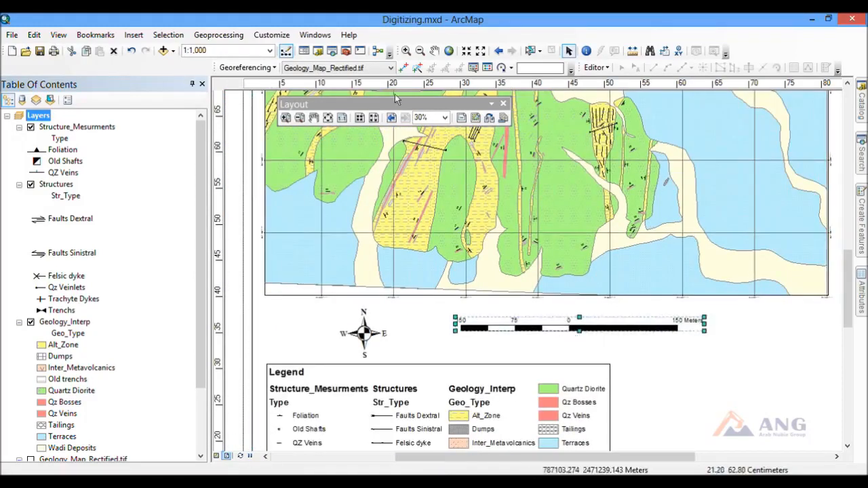
pyautogui.click(328, 119)
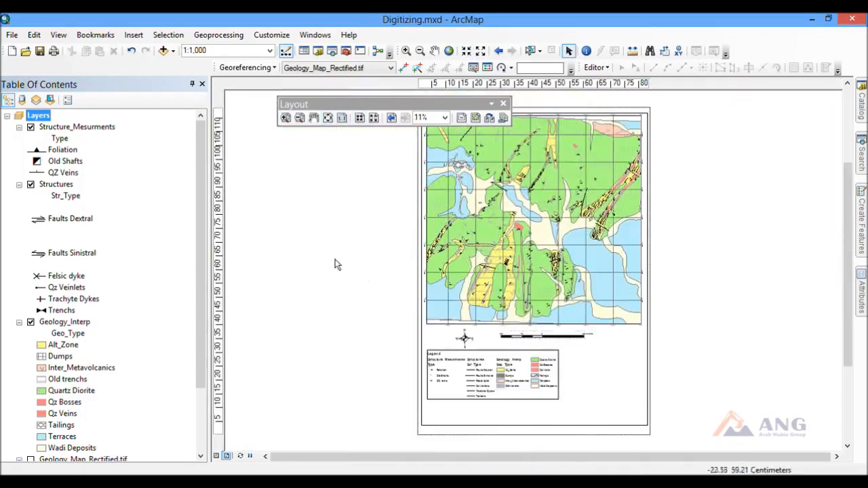
# Step: Insert the Coordinate System dynamic text and place it to the right of the legend
pyautogui.click(134, 34)
pyautogui.moveTo(153, 95)
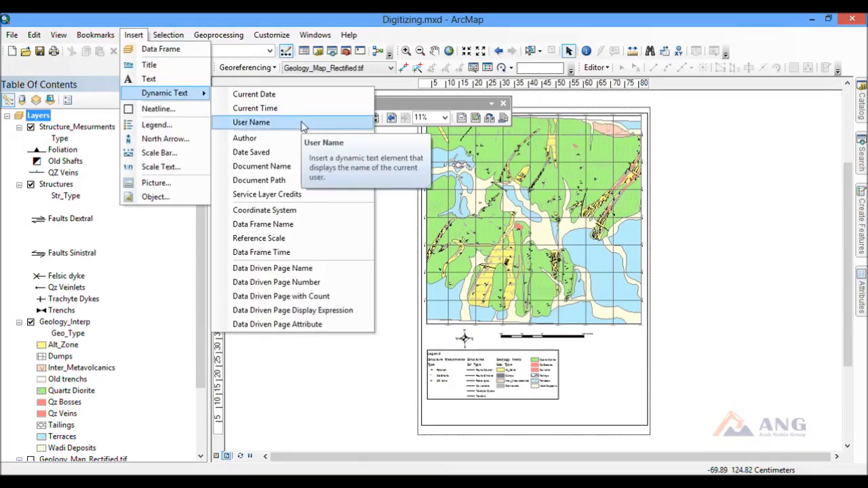
pyautogui.click(278, 211)
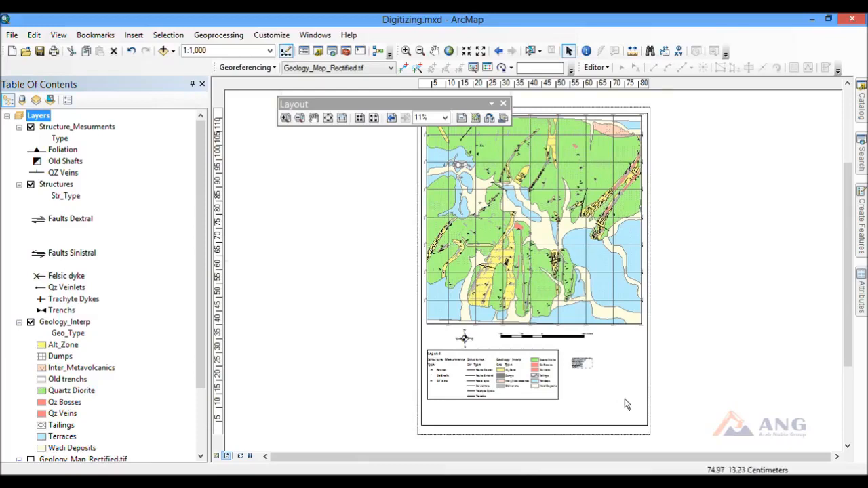
# Step: Format the coordinate system text as bold with font size 16
pyautogui.scroll(5, 625, 399)
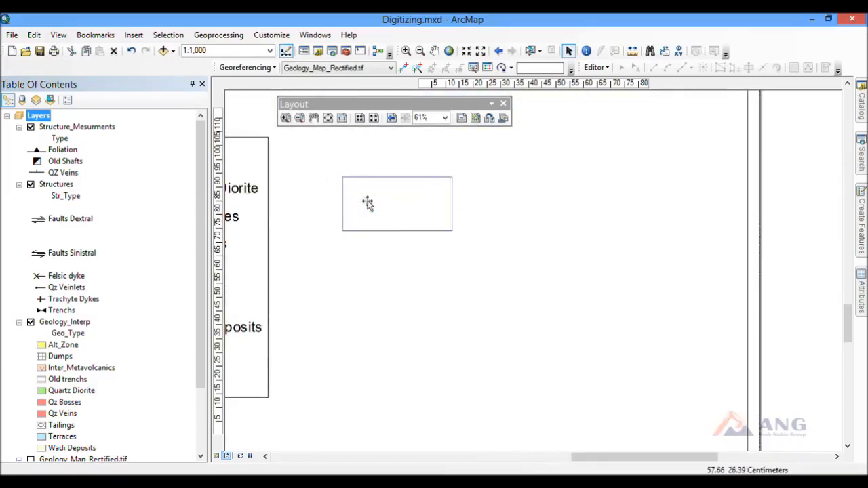
pyautogui.doubleClick(398, 216)
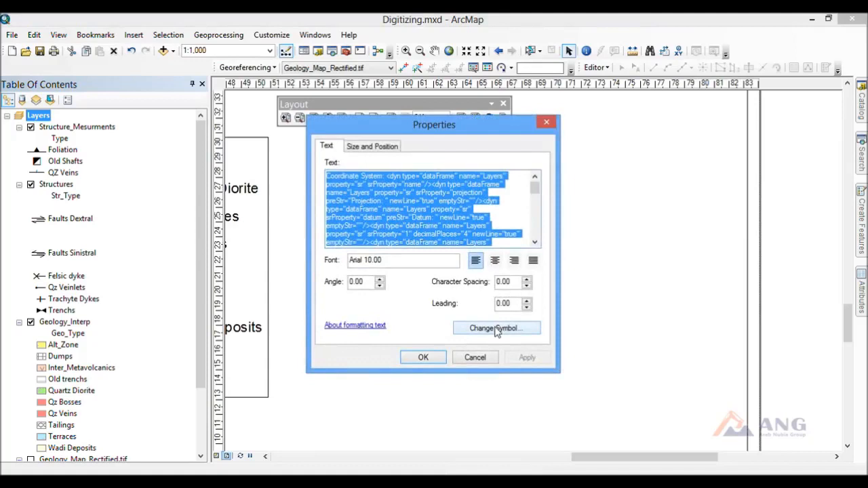
pyautogui.click(495, 329)
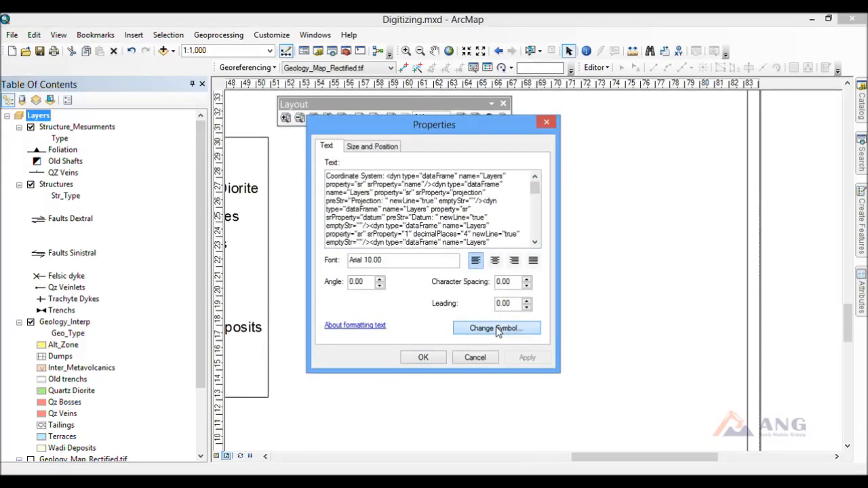
pyautogui.click(380, 235)
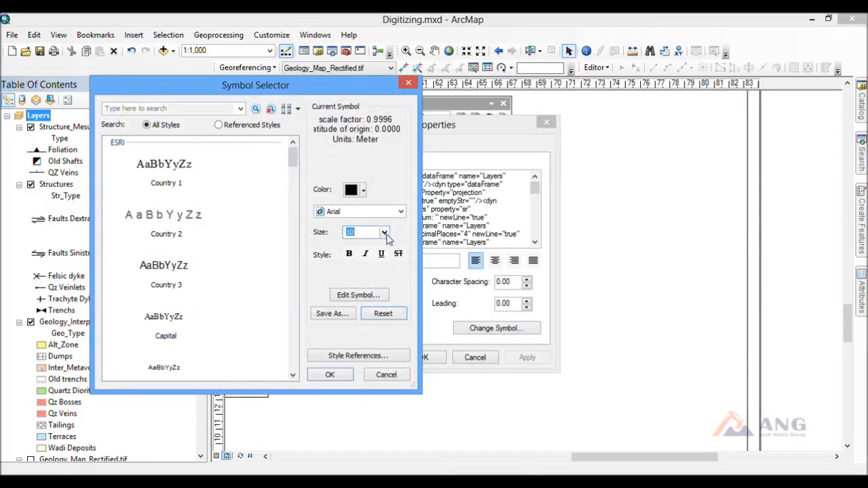
pyautogui.write('16')
pyautogui.click(349, 255)
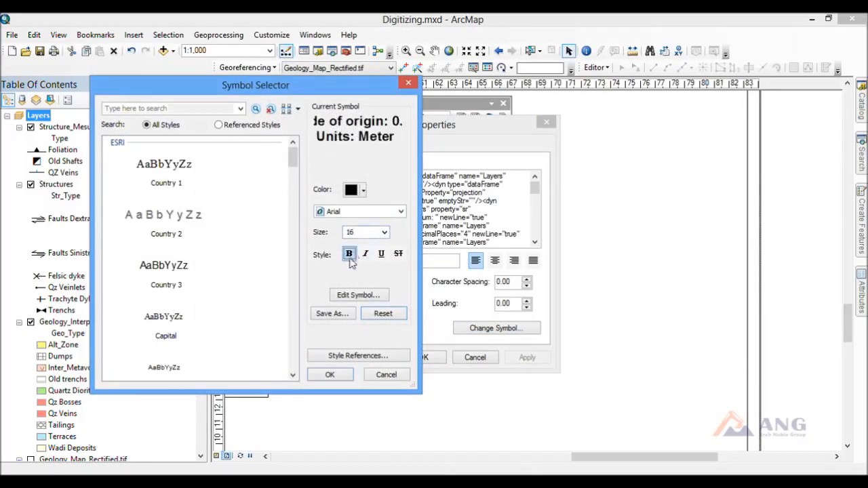
pyautogui.click(344, 377)
pyautogui.click(420, 357)
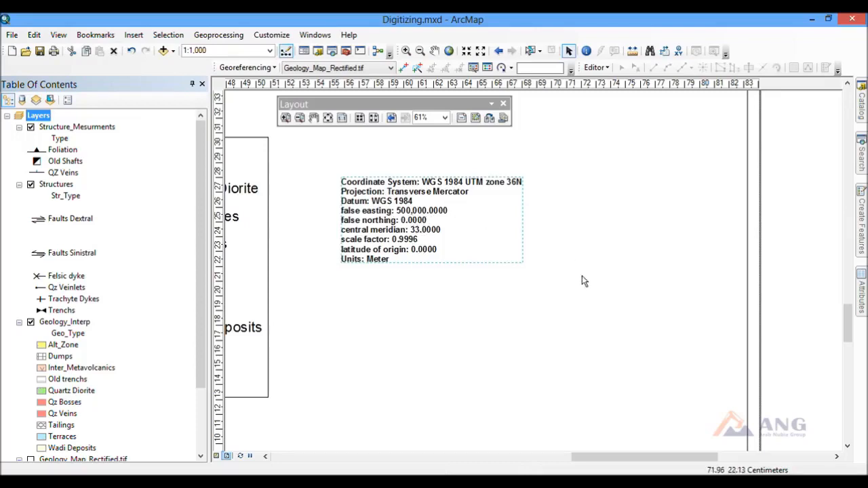
pyautogui.click(595, 294)
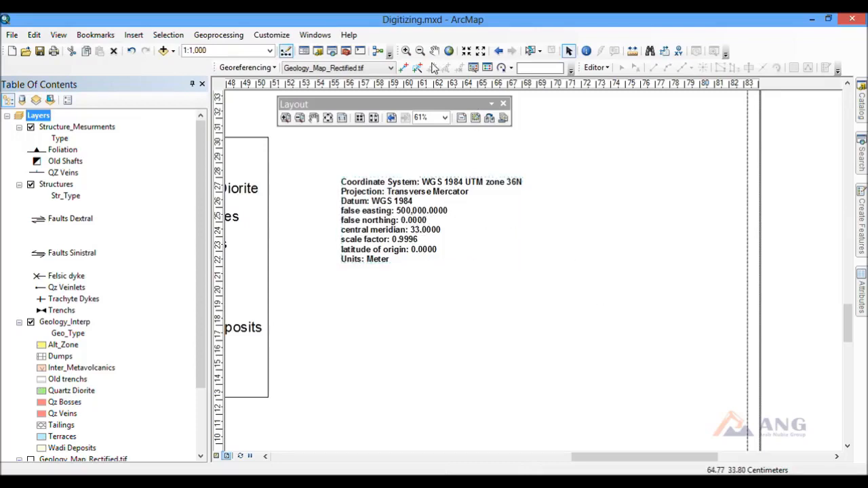
# Step: Turn on the Mosaic_All_UTM36.ecw layer beneath the geology layers in the full-page layout
pyautogui.click(327, 118)
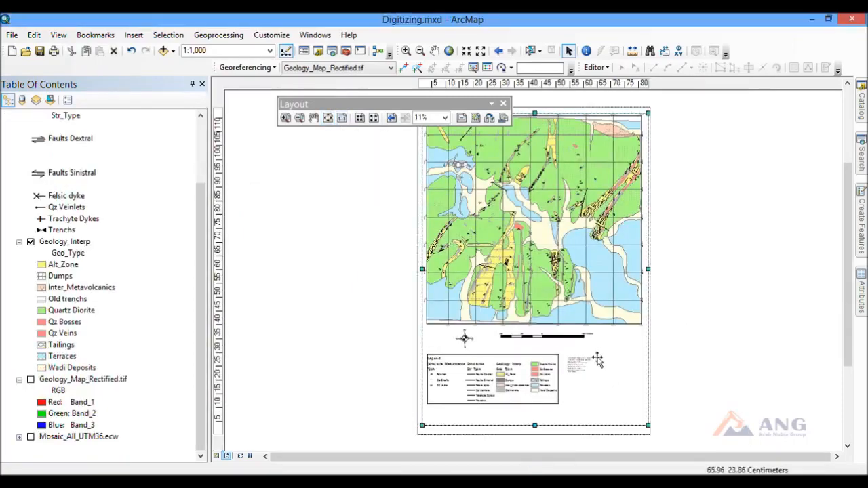
pyautogui.click(379, 302)
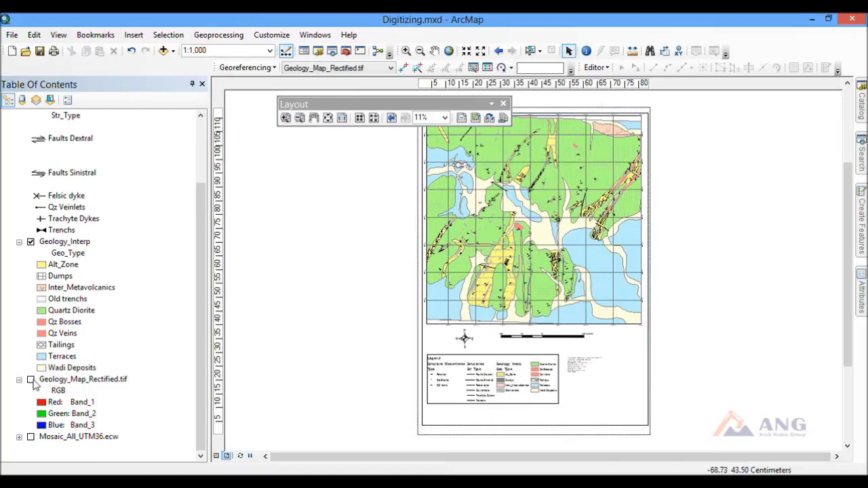
pyautogui.click(30, 438)
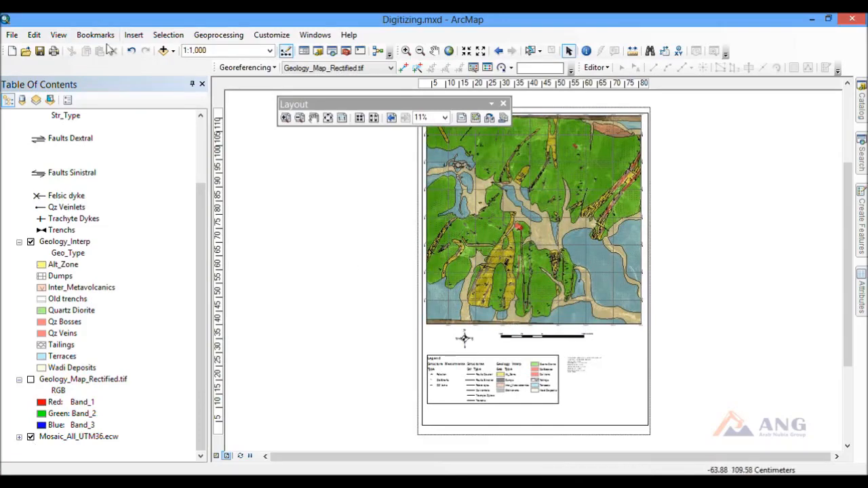
# Step: Insert the title "Geologic Map 1K" in the layout and place it just below the scale bar
pyautogui.click(133, 34)
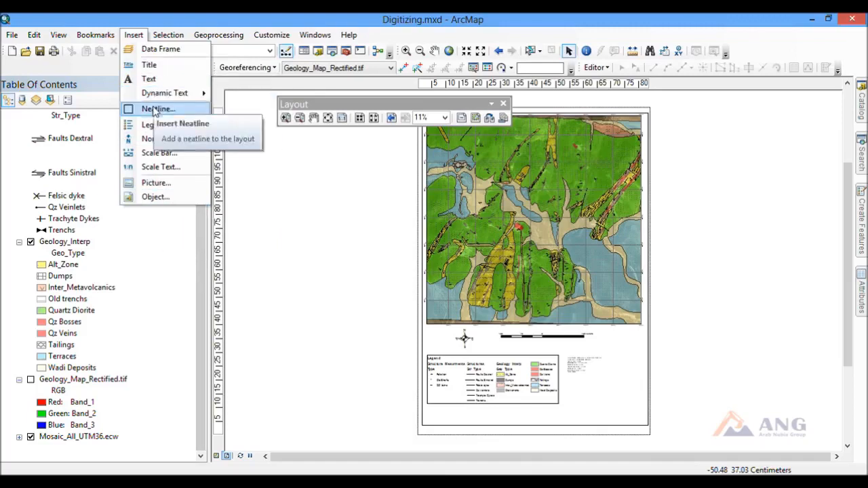
pyautogui.click(149, 65)
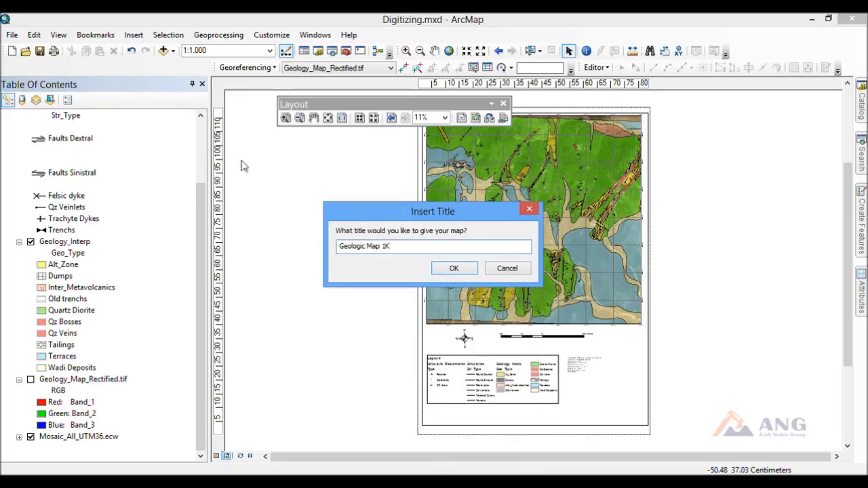
pyautogui.click(456, 269)
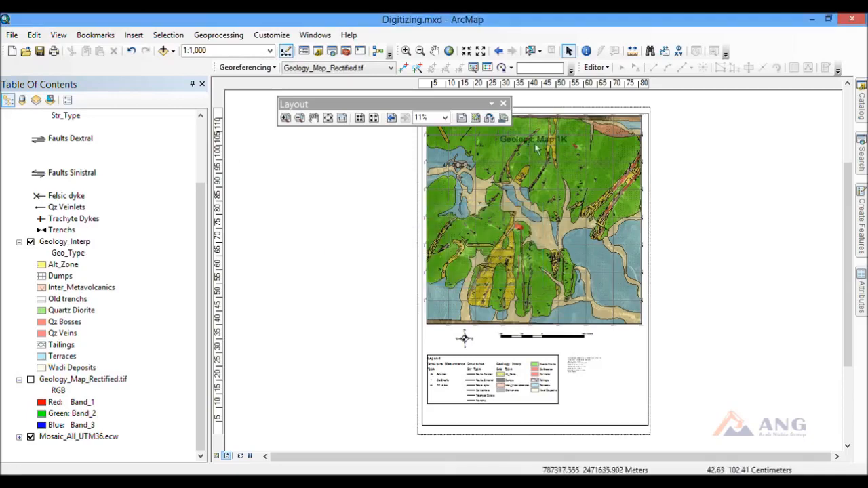
pyautogui.moveTo(533, 141); pyautogui.dragTo(543, 347)
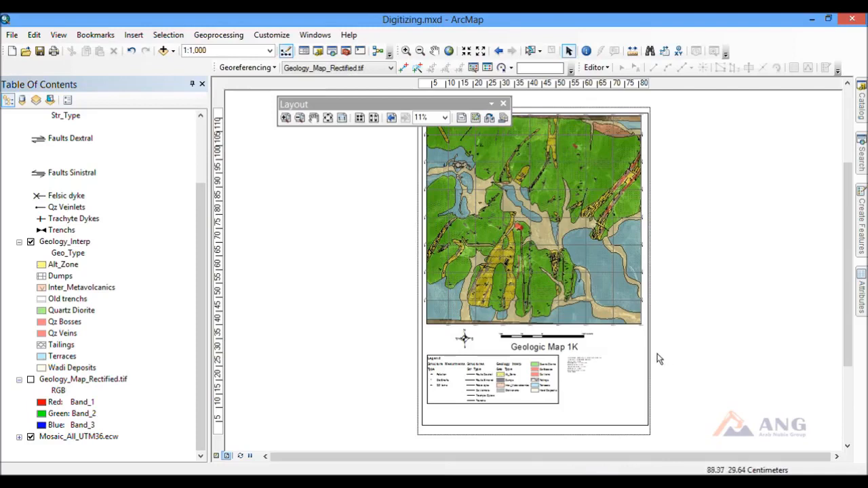
# Step: Start a map export of the layout and set the output file type to PDF
pyautogui.click(13, 35)
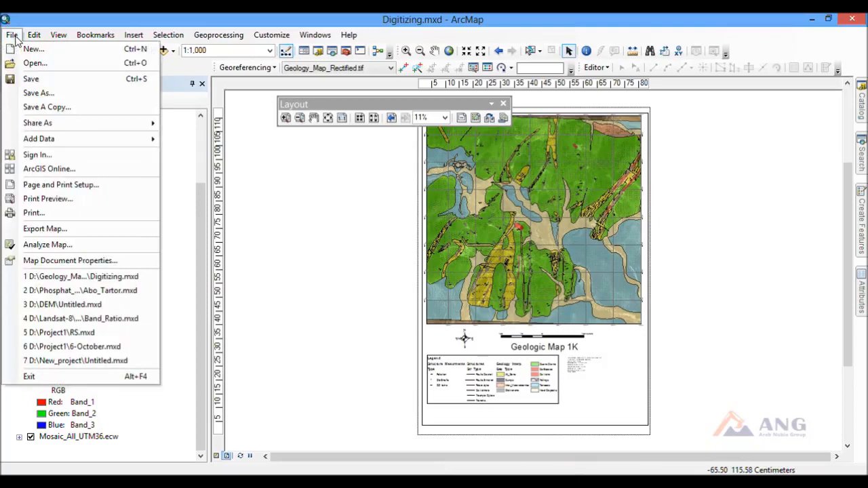
pyautogui.click(119, 233)
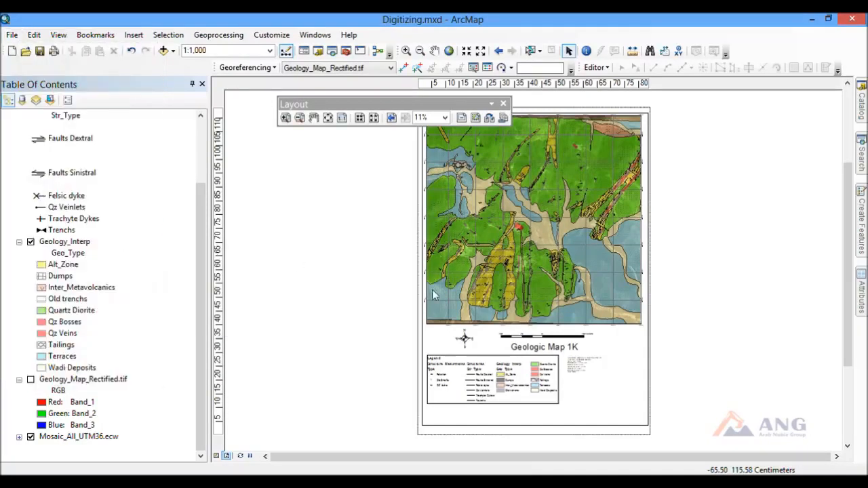
pyautogui.click(426, 266)
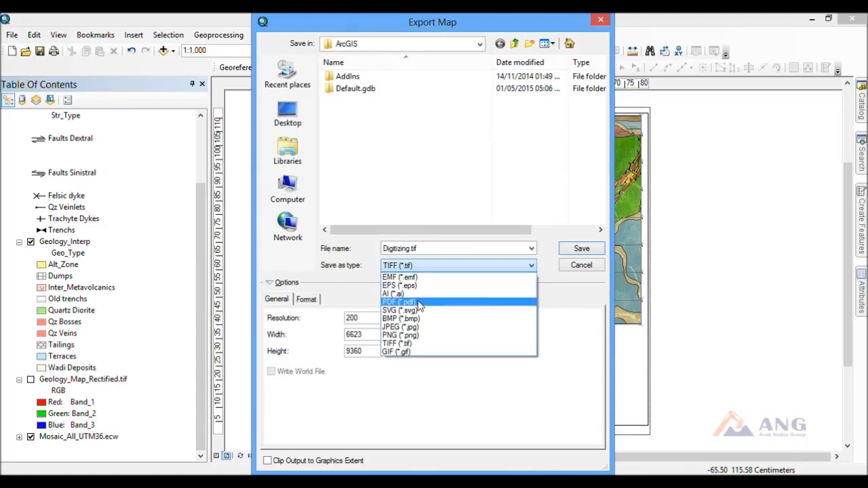
pyautogui.click(420, 303)
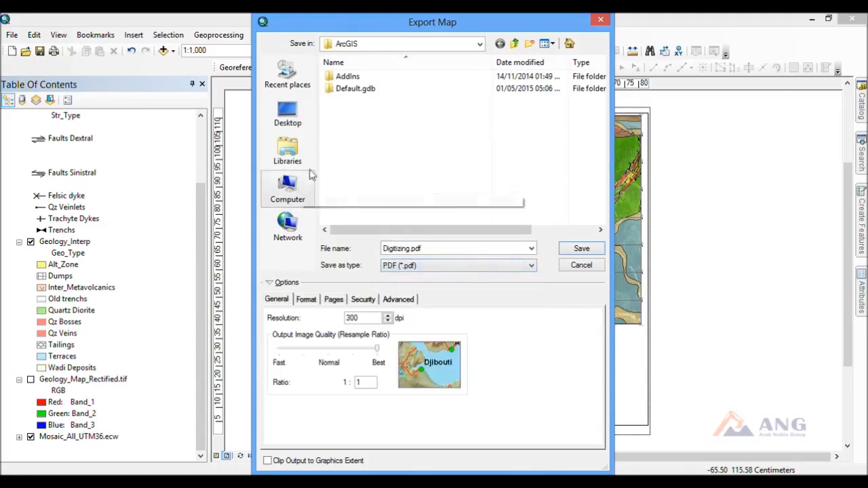
# Step: Set the export destination to D:\Manuals\Geology_map\Create-Geology-Map and name the file Geology_Map_1K_UTM36.pdf
pyautogui.click(379, 46)
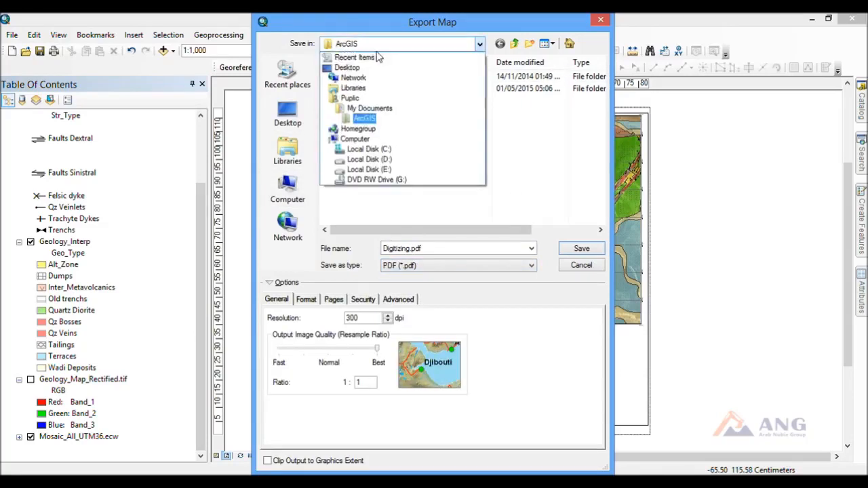
pyautogui.click(373, 160)
pyautogui.click(383, 167)
pyautogui.scroll(-2, 382, 183)
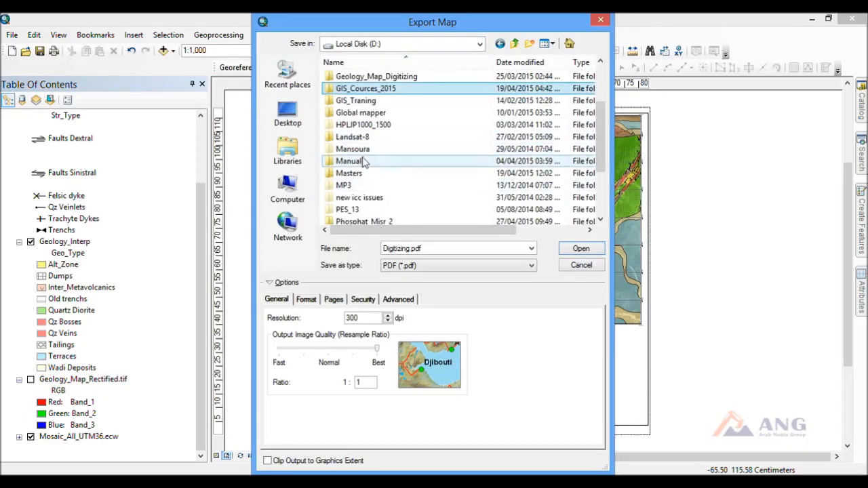
pyautogui.doubleClick(372, 162)
pyautogui.doubleClick(355, 95)
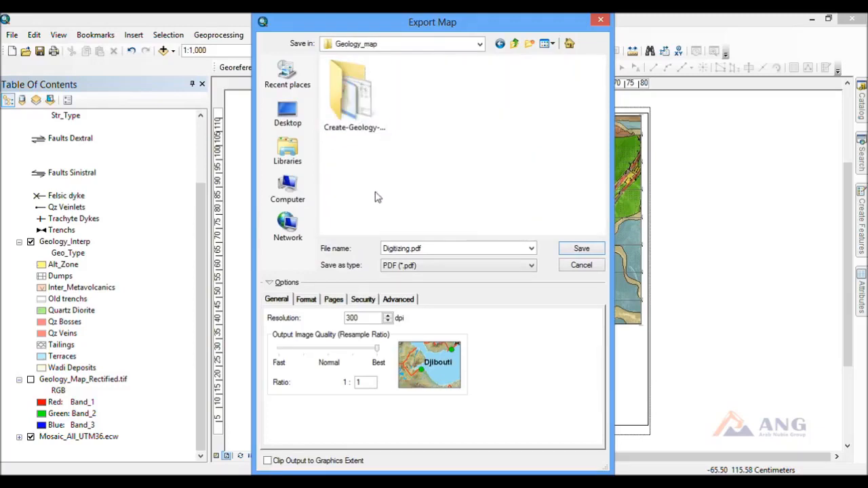
pyautogui.doubleClick(365, 123)
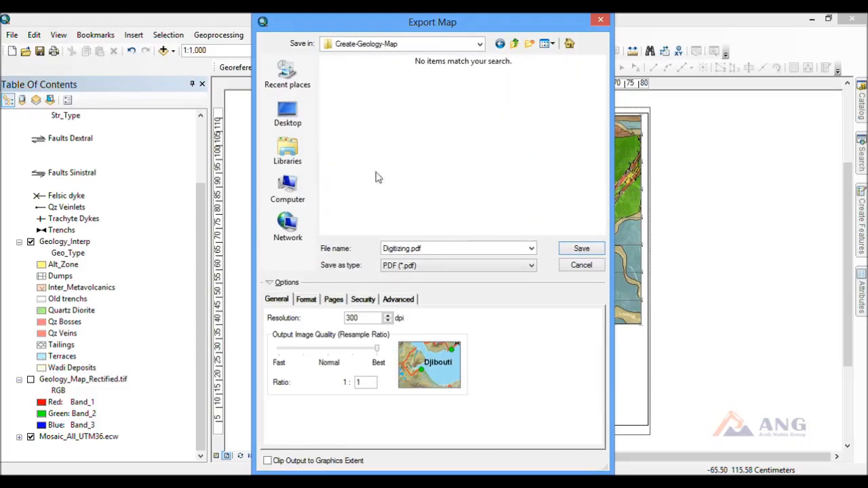
pyautogui.click(409, 248)
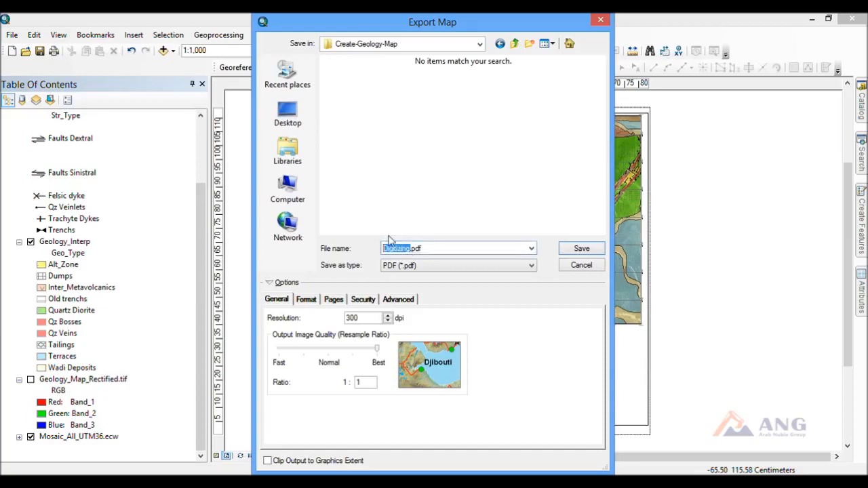
pyautogui.write('Geology_Map_1K_UTM36')
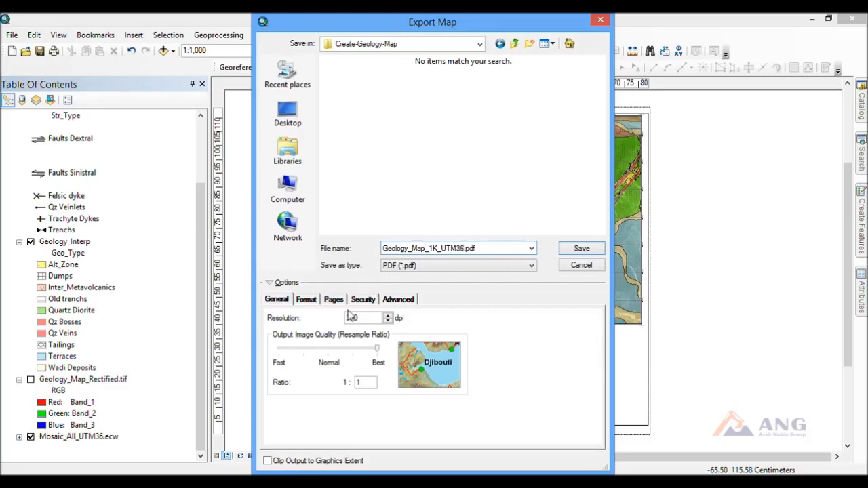
# Step: Set the PDF resolution to 100 dpi, review the format, pages, security and advanced options, and save the export
pyautogui.doubleClick(355, 318)
pyautogui.write('100')
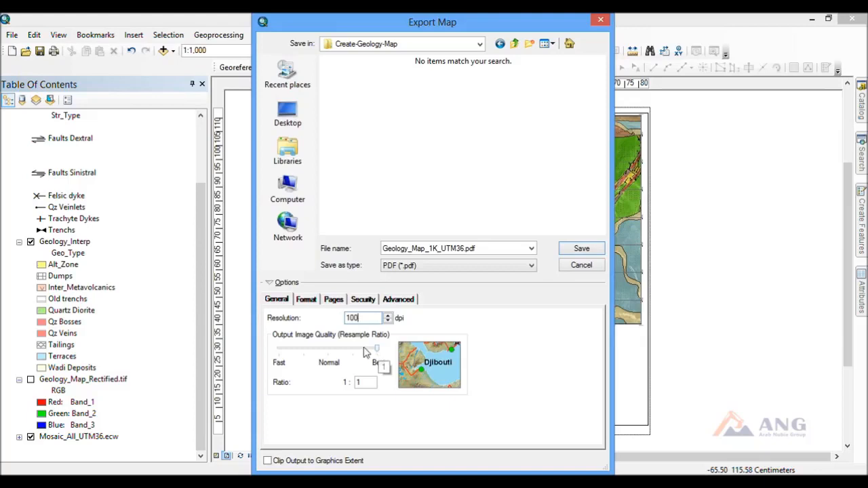
pyautogui.click(312, 306)
pyautogui.click(338, 305)
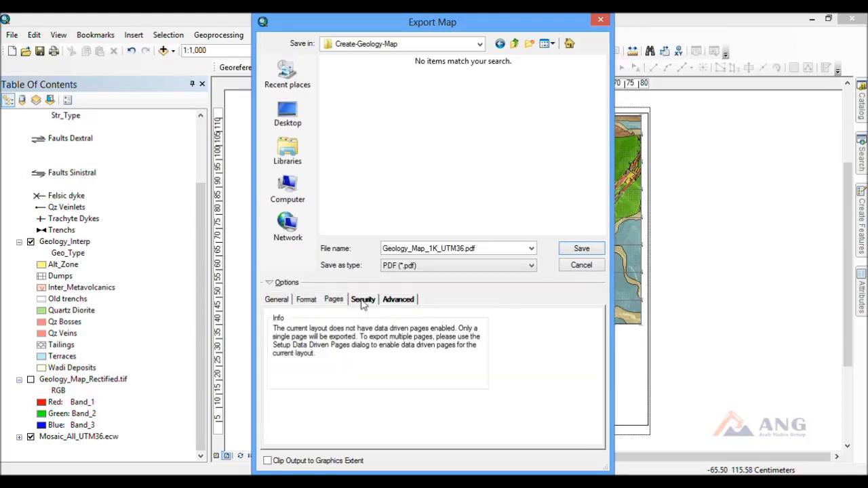
pyautogui.click(363, 306)
pyautogui.click(391, 303)
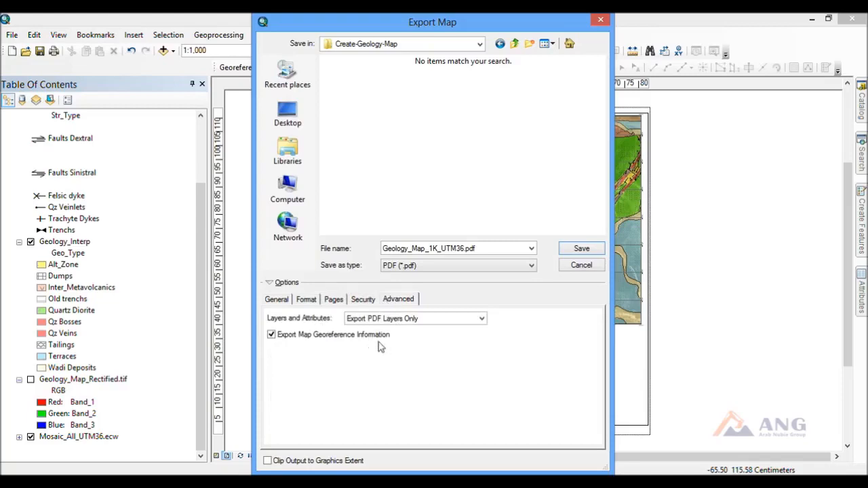
pyautogui.click(582, 249)
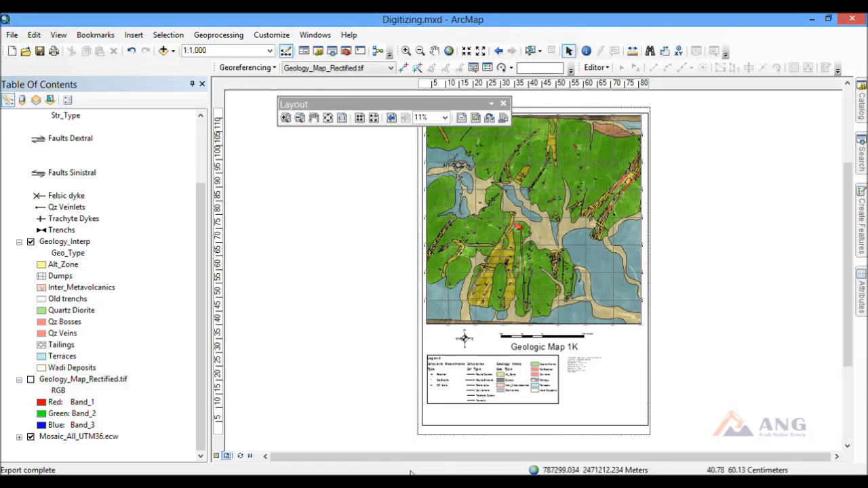
# Step: Switch to the Create-Geology-Map folder in File Explorer and open Geology_Map_1K_UTM36.pdf with Adobe Acrobat
pyautogui.hotkey('alt', 'Tab')
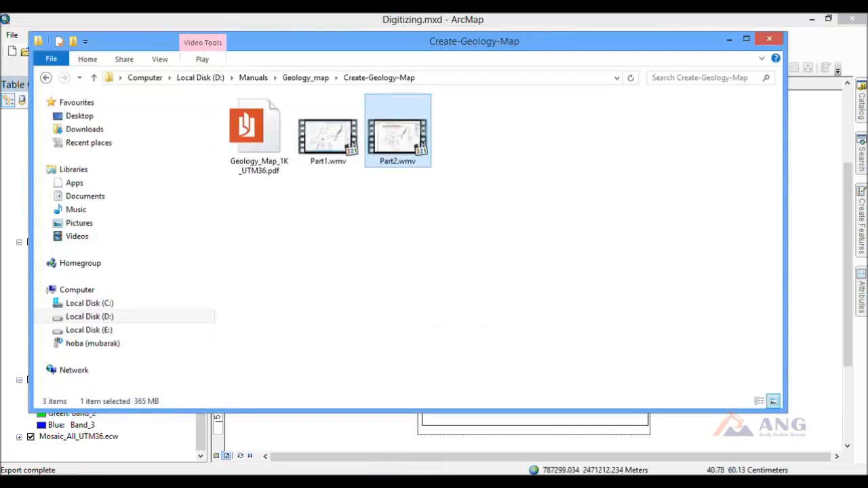
pyautogui.click(259, 150)
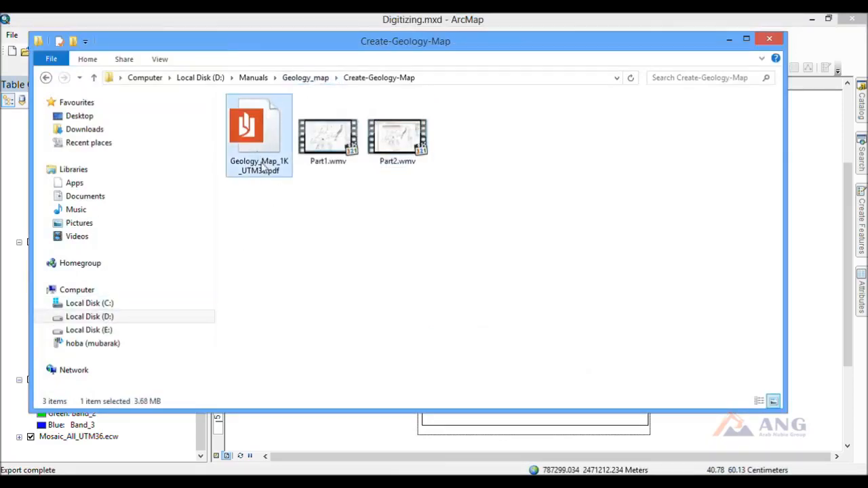
pyautogui.rightClick(268, 146)
pyautogui.moveTo(430, 200)
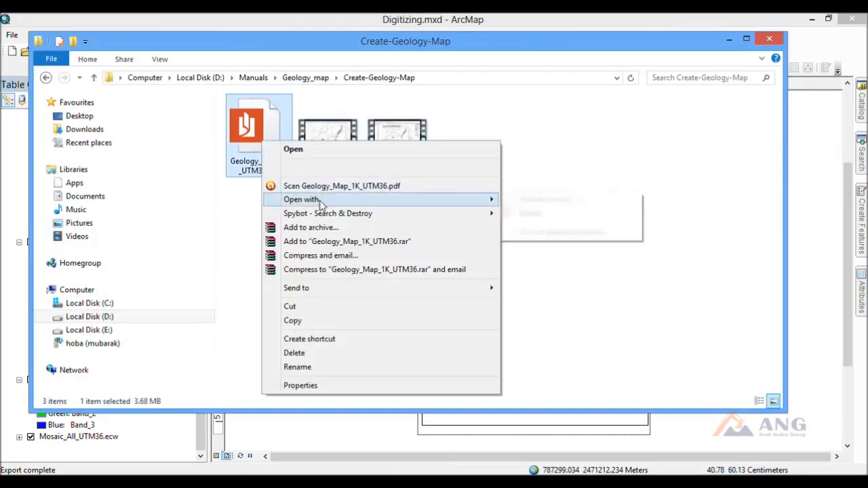
pyautogui.click(523, 199)
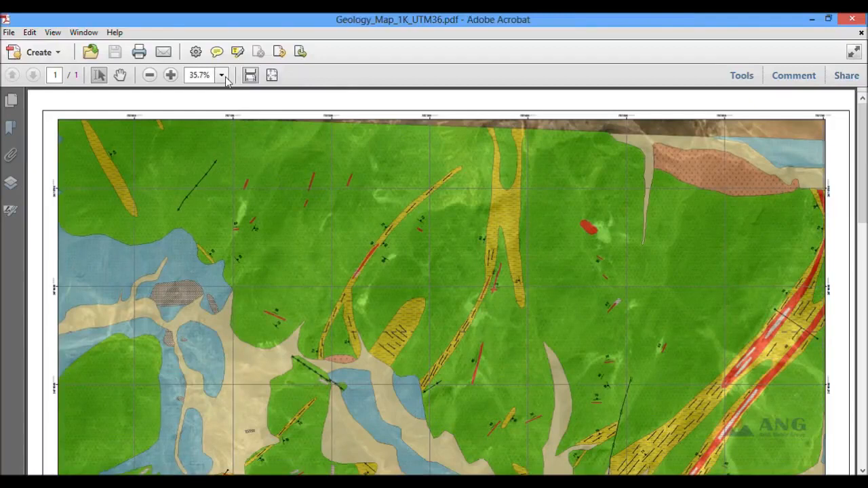
# Step: Examine the exported map at 100% zoom, from its upper area down to the north arrow and scale bar
pyautogui.click(222, 75)
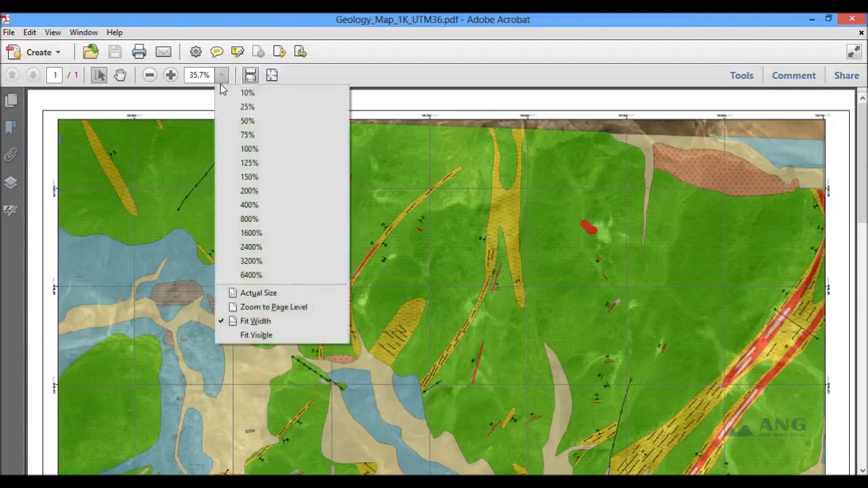
pyautogui.click(250, 148)
pyautogui.click(119, 75)
pyautogui.moveTo(371, 402); pyautogui.dragTo(376, 272)
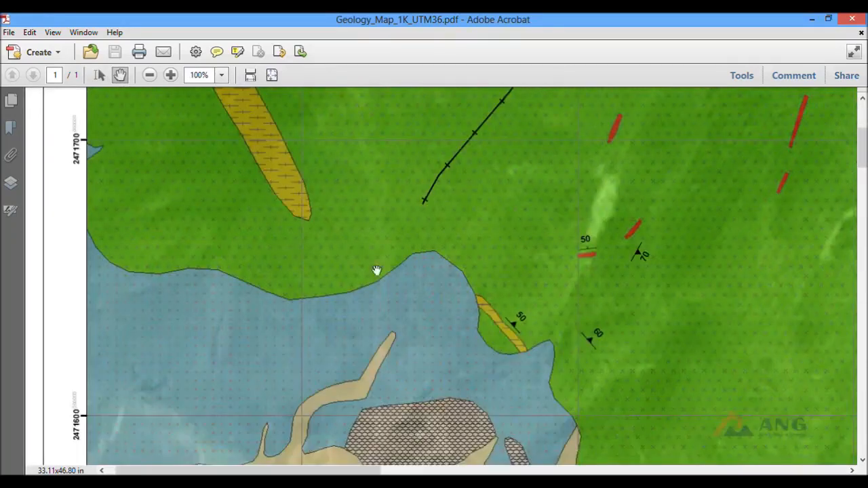
pyautogui.moveTo(458, 450); pyautogui.dragTo(364, 296)
pyautogui.moveTo(502, 445); pyautogui.dragTo(416, 231)
pyautogui.moveTo(525, 293); pyautogui.dragTo(367, 227)
pyautogui.moveTo(499, 314); pyautogui.dragTo(603, 105)
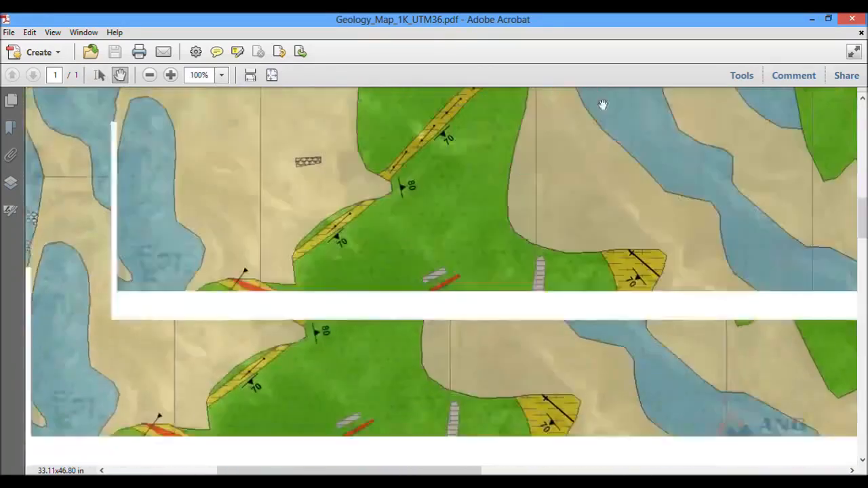
pyautogui.moveTo(530, 408); pyautogui.dragTo(587, 143)
pyautogui.moveTo(582, 234); pyautogui.dragTo(601, 149)
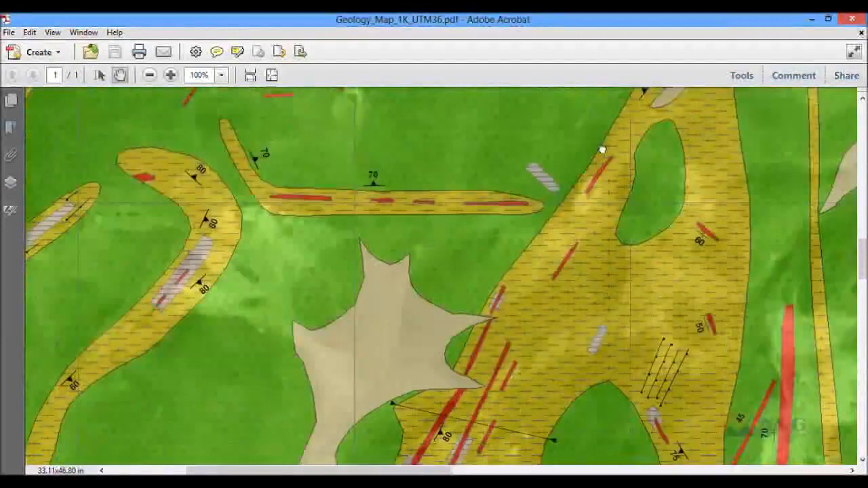
pyautogui.moveTo(543, 268); pyautogui.dragTo(519, 95)
pyautogui.moveTo(582, 290); pyautogui.dragTo(509, 99)
pyautogui.moveTo(559, 356); pyautogui.dragTo(558, 218)
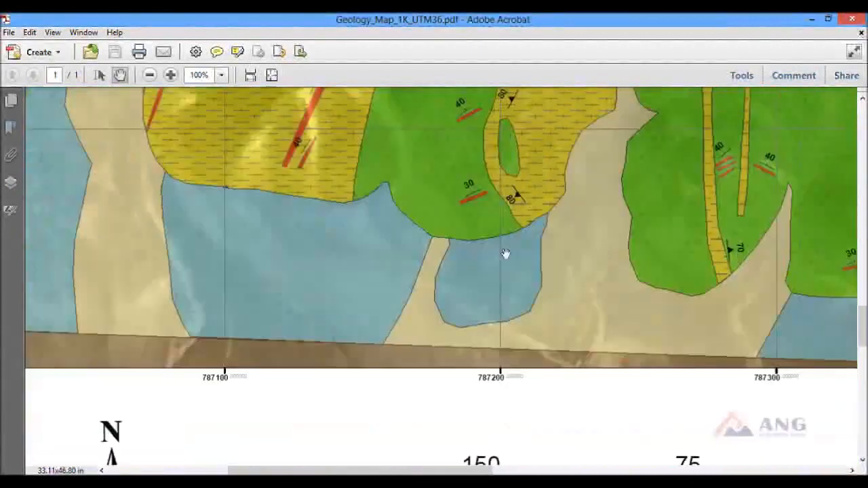
pyautogui.moveTo(365, 241); pyautogui.dragTo(417, 90)
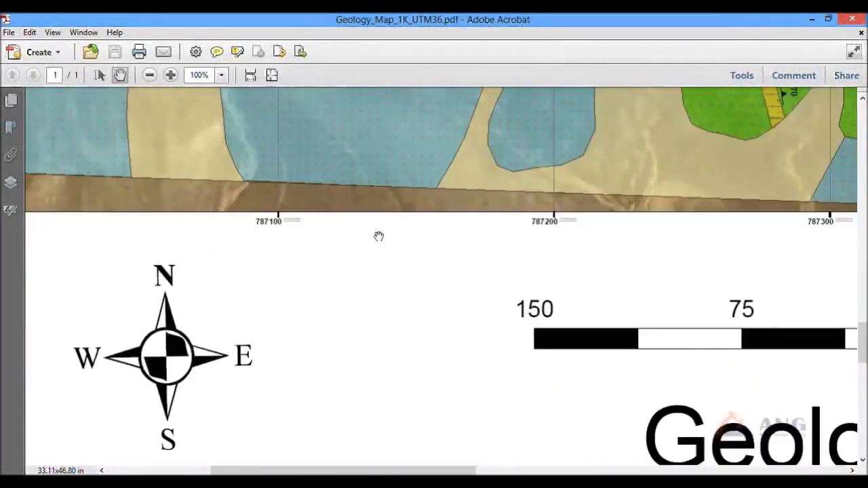
pyautogui.moveTo(378, 236); pyautogui.dragTo(392, 145)
# Step: Inspect the exported PDF at 50% zoom, checking the geological units and structures across the map
pyautogui.click(221, 75)
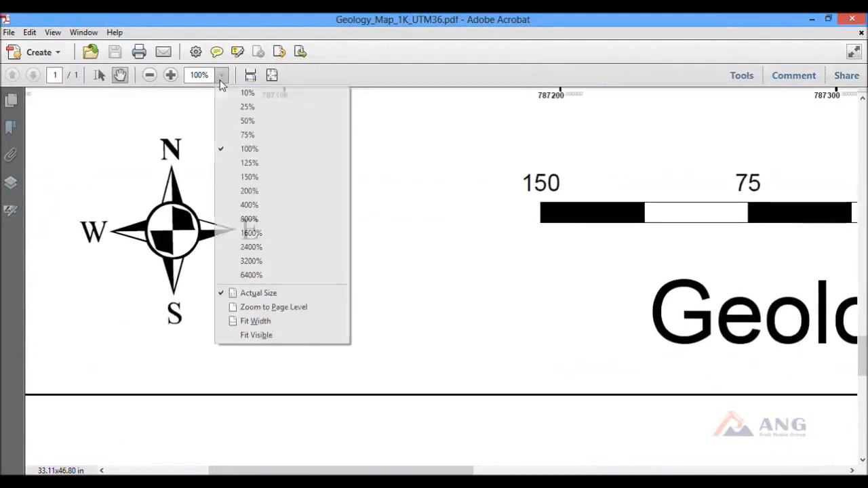
pyautogui.click(248, 122)
pyautogui.moveTo(419, 333); pyautogui.dragTo(592, 241)
pyautogui.moveTo(476, 324); pyautogui.dragTo(485, 239)
pyautogui.moveTo(285, 265); pyautogui.dragTo(289, 242)
pyautogui.moveTo(432, 264); pyautogui.dragTo(167, 279)
pyautogui.moveTo(373, 187); pyautogui.dragTo(371, 349)
pyautogui.moveTo(445, 204); pyautogui.dragTo(517, 344)
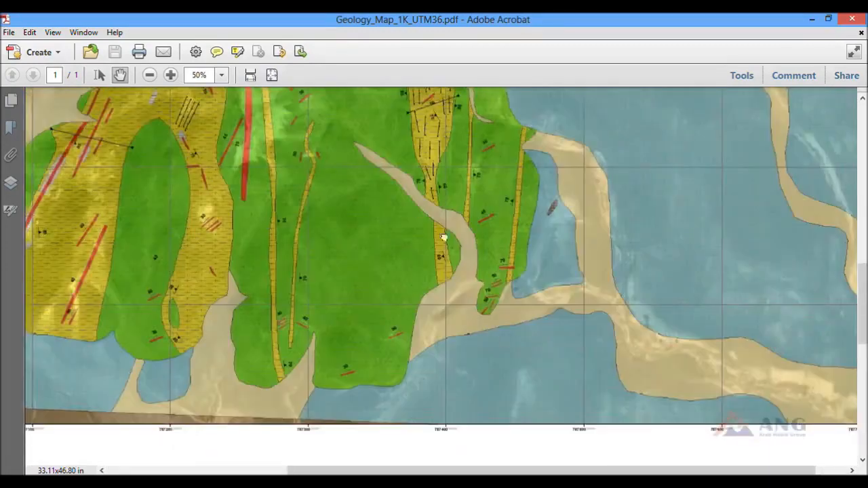
pyautogui.moveTo(443, 236); pyautogui.dragTo(610, 354)
pyautogui.moveTo(450, 191); pyautogui.dragTo(557, 325)
pyautogui.moveTo(460, 335); pyautogui.dragTo(460, 193)
pyautogui.moveTo(307, 214); pyautogui.dragTo(240, 133)
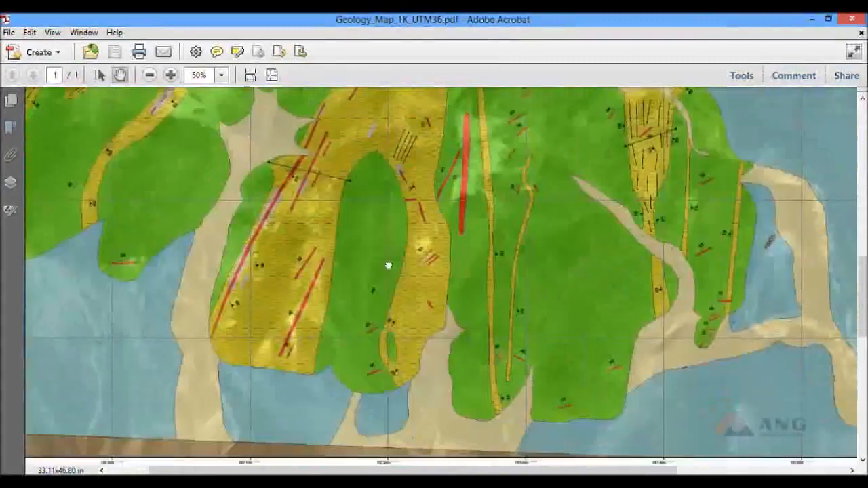
pyautogui.moveTo(387, 265); pyautogui.dragTo(373, 127)
pyautogui.moveTo(433, 329); pyautogui.dragTo(419, 192)
pyautogui.moveTo(441, 263); pyautogui.dragTo(432, 181)
pyautogui.moveTo(344, 245); pyautogui.dragTo(464, 233)
pyautogui.moveTo(415, 190); pyautogui.dragTo(434, 280)
pyautogui.moveTo(436, 241); pyautogui.dragTo(422, 409)
pyautogui.moveTo(420, 213); pyautogui.dragTo(434, 430)
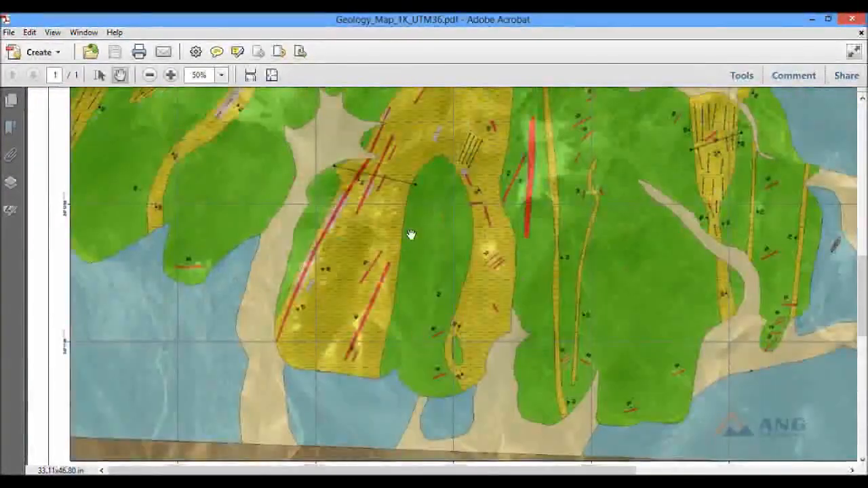
pyautogui.moveTo(411, 239); pyautogui.dragTo(432, 339)
pyautogui.moveTo(426, 272); pyautogui.dragTo(436, 404)
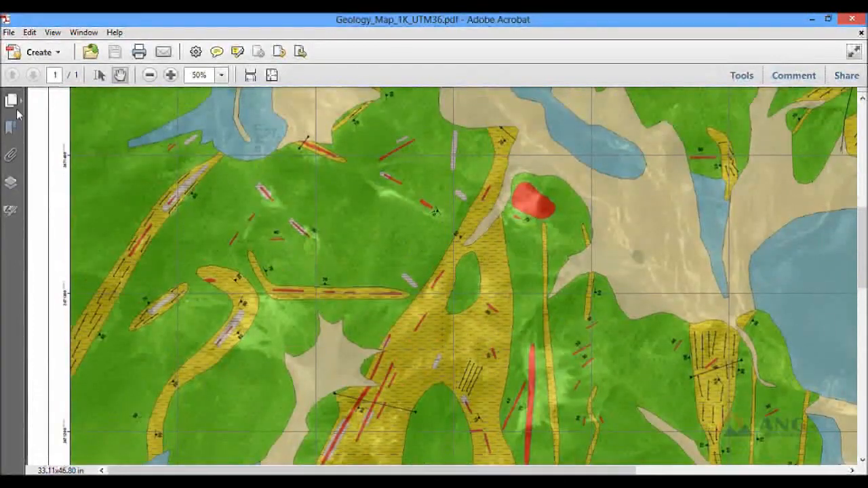
# Step: Show the PDF's layer list and expand the Layers group to view the exported map layers
pyautogui.click(12, 183)
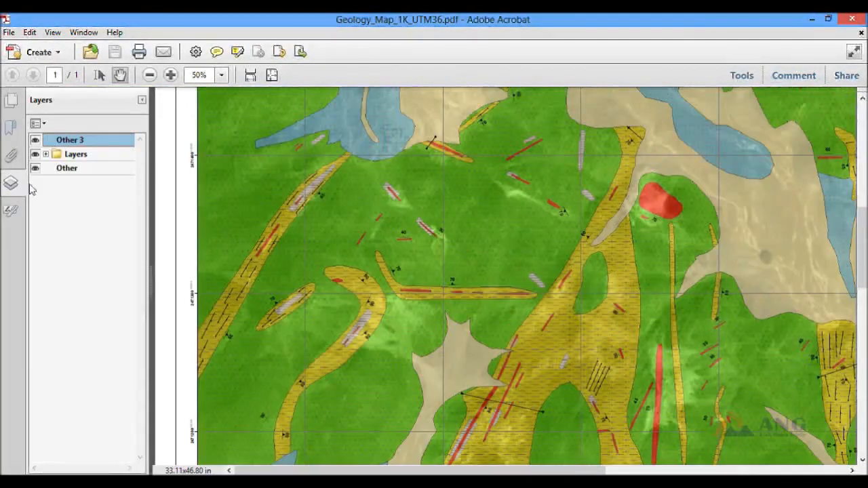
pyautogui.click(46, 154)
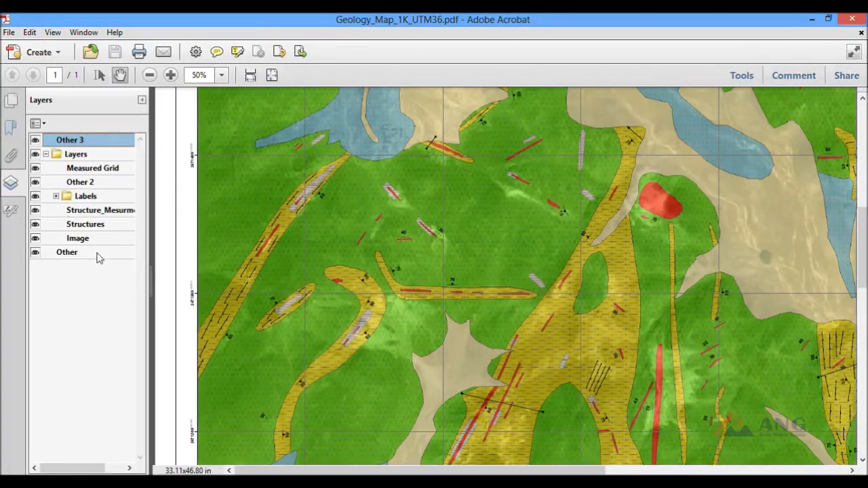
# Step: Check the PDF's layer control by toggling the visibility of the Image, Structures and structure measurement layers off and back on
pyautogui.click(36, 239)
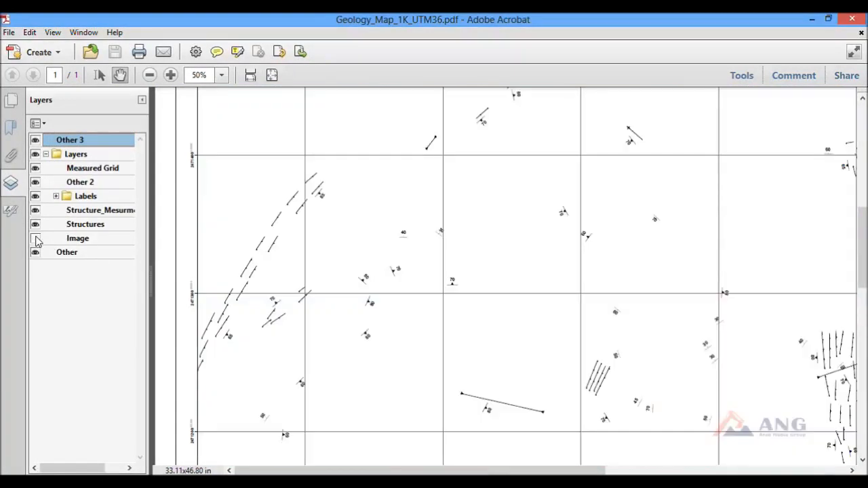
pyautogui.click(35, 239)
pyautogui.click(35, 225)
pyautogui.click(34, 225)
pyautogui.click(35, 225)
pyautogui.click(35, 225)
pyautogui.click(35, 211)
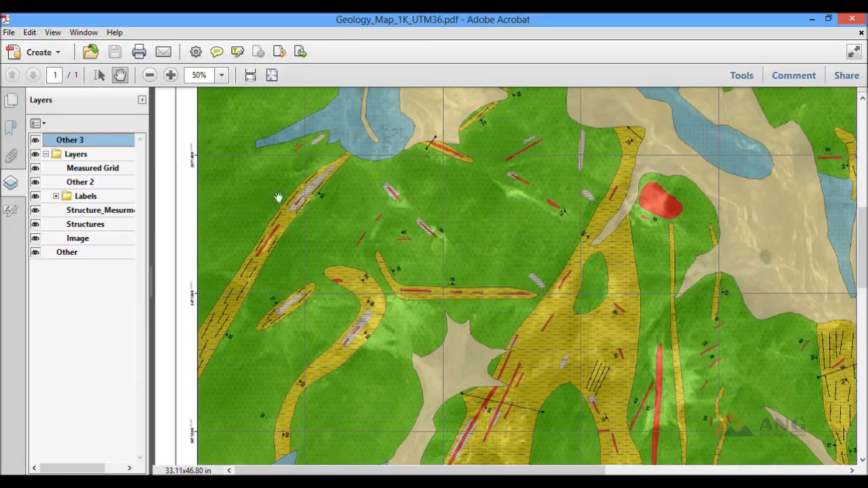
# Step: Close the layer list and inspect the map at 50% zoom up to its upper edge
pyautogui.moveTo(342, 241); pyautogui.dragTo(249, 136)
pyautogui.scroll(5, 513, 267)
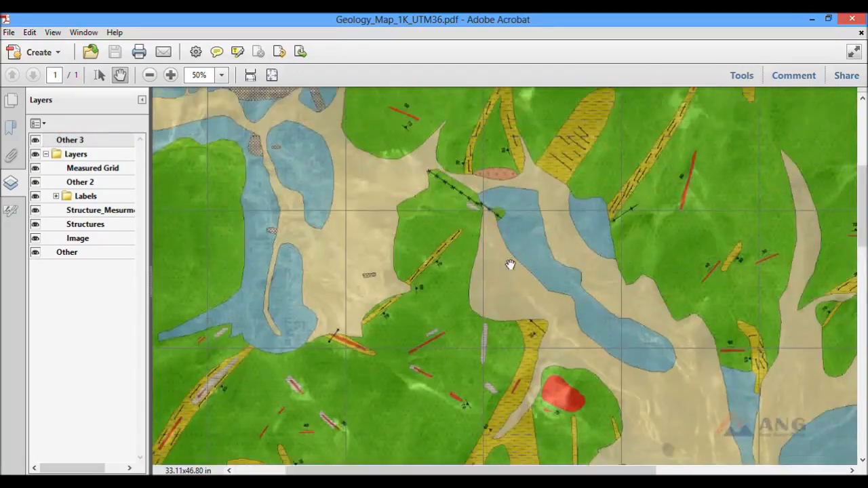
pyautogui.click(142, 100)
pyautogui.scroll(-5, 354, 252)
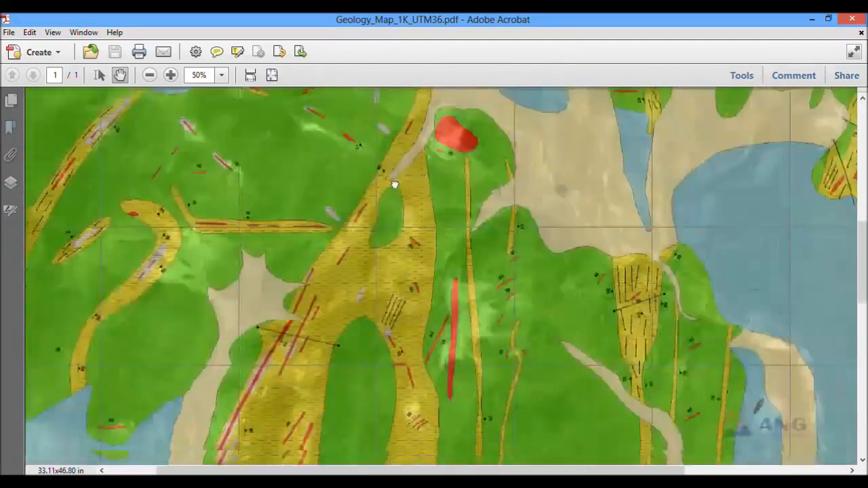
pyautogui.scroll(15, 393, 214)
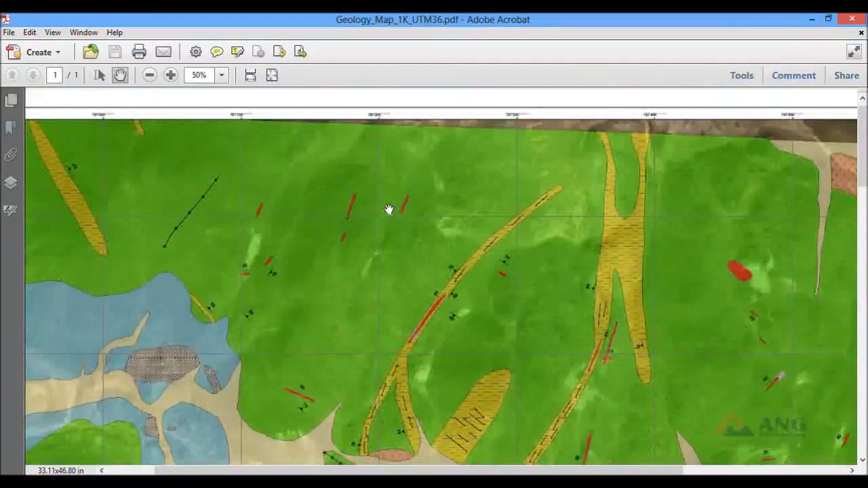
# Step: View the map at the Fit Visible zoom, and fit the whole layout page in view with Zoom to Page Level
pyautogui.click(221, 76)
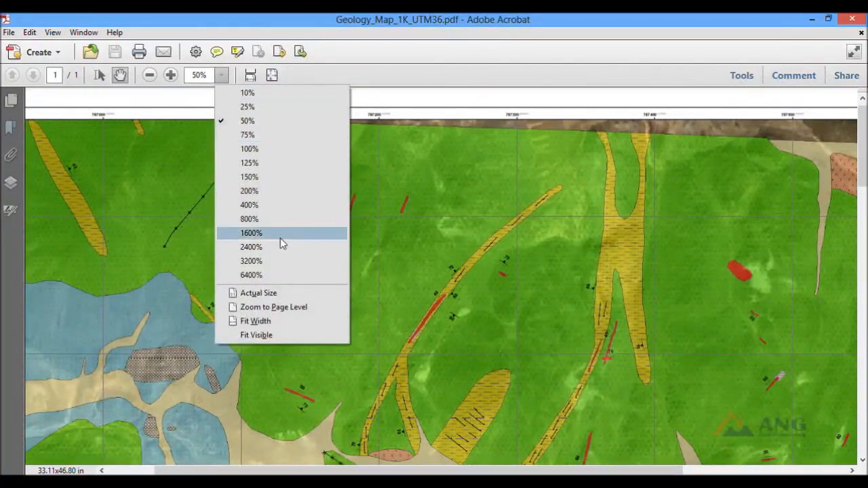
pyautogui.click(275, 334)
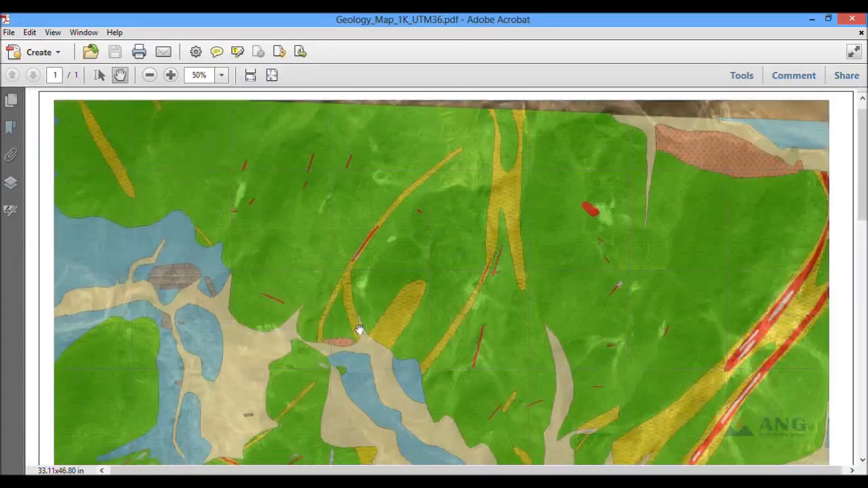
pyautogui.click(221, 75)
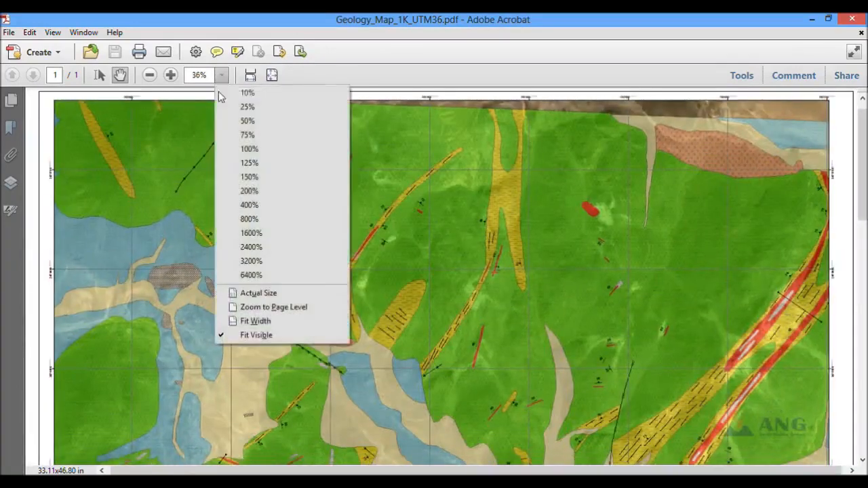
pyautogui.click(287, 307)
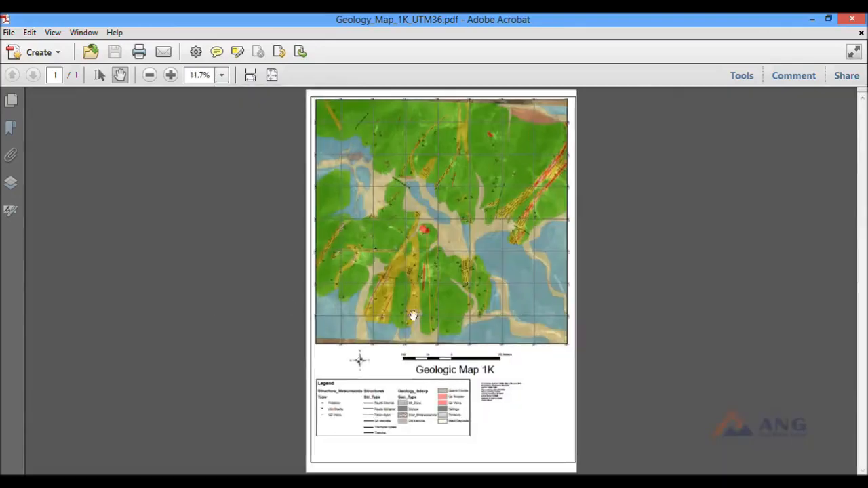